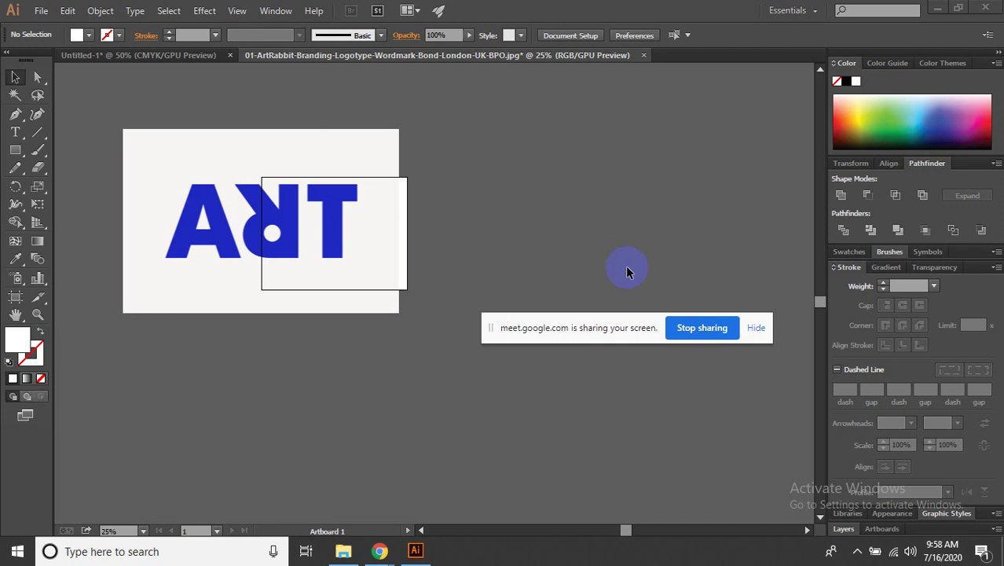
Draw a tall rectangle beside the T and fill it with the ART letters' blue.
drag(531, 329, 961, 554)
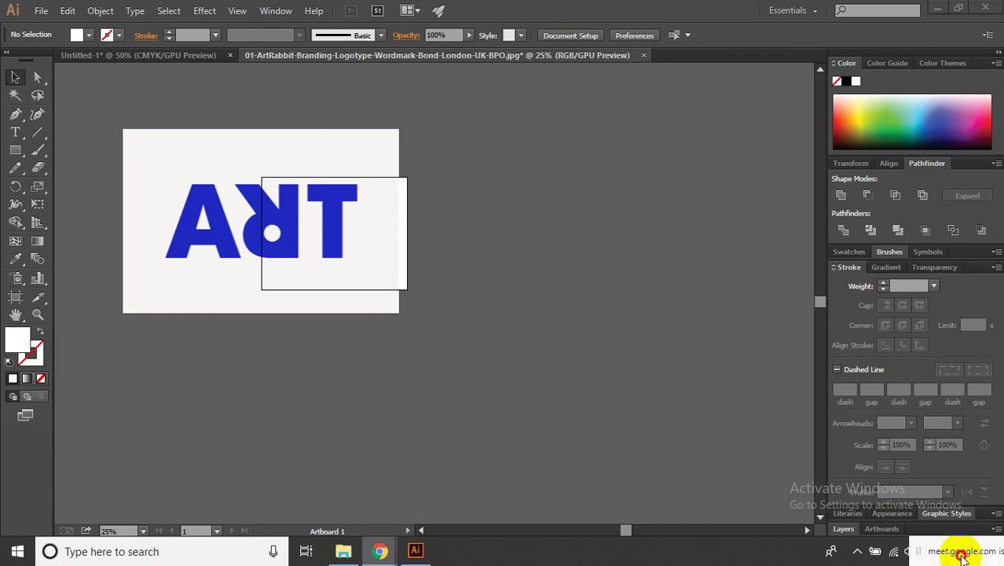
click(15, 149)
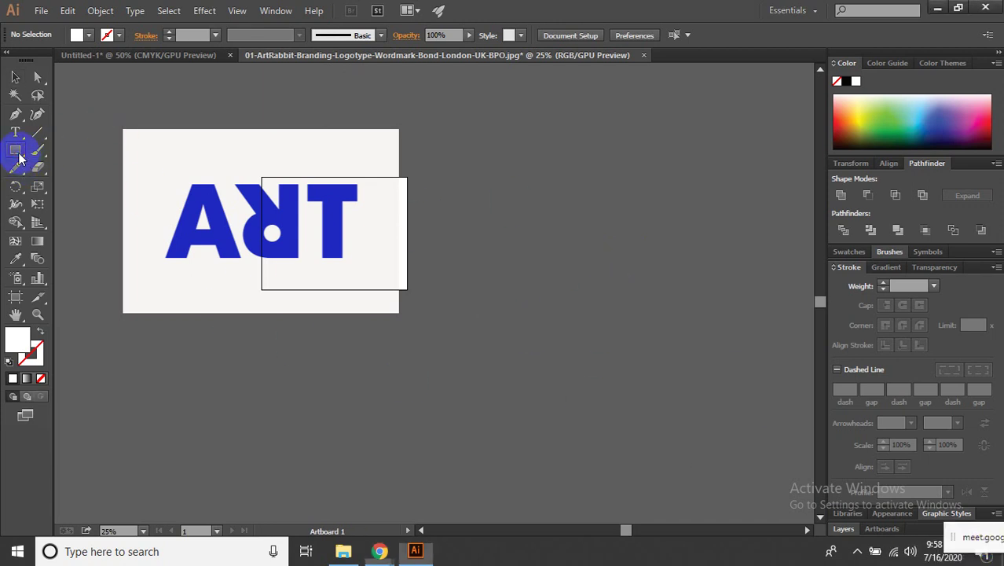
drag(352, 242, 383, 353)
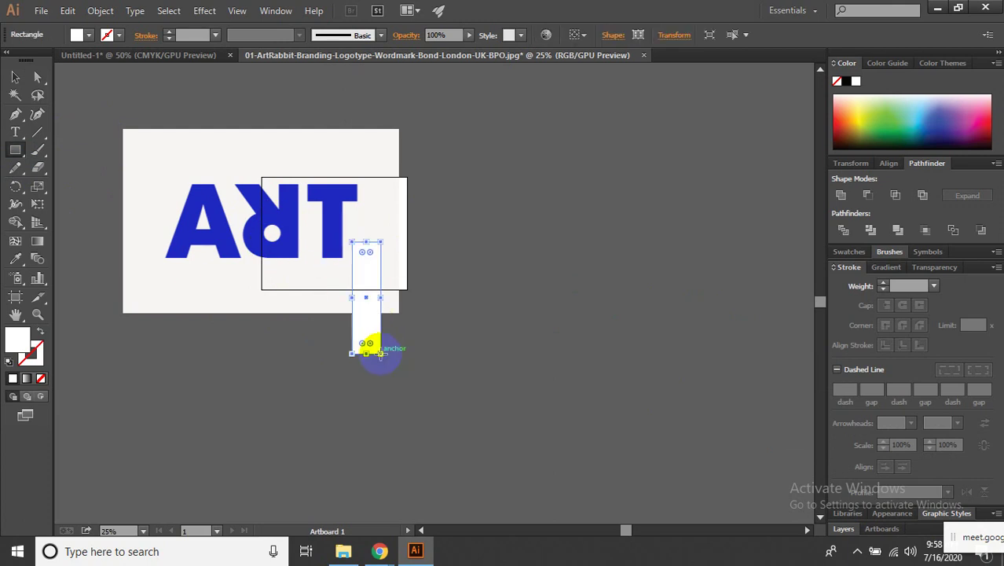
click(15, 259)
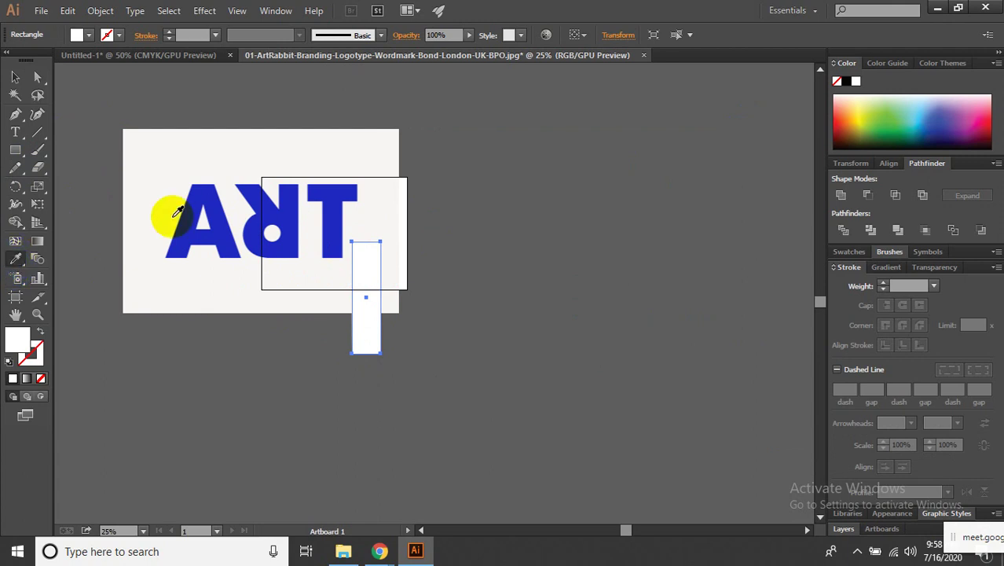
click(190, 192)
click(15, 77)
click(443, 336)
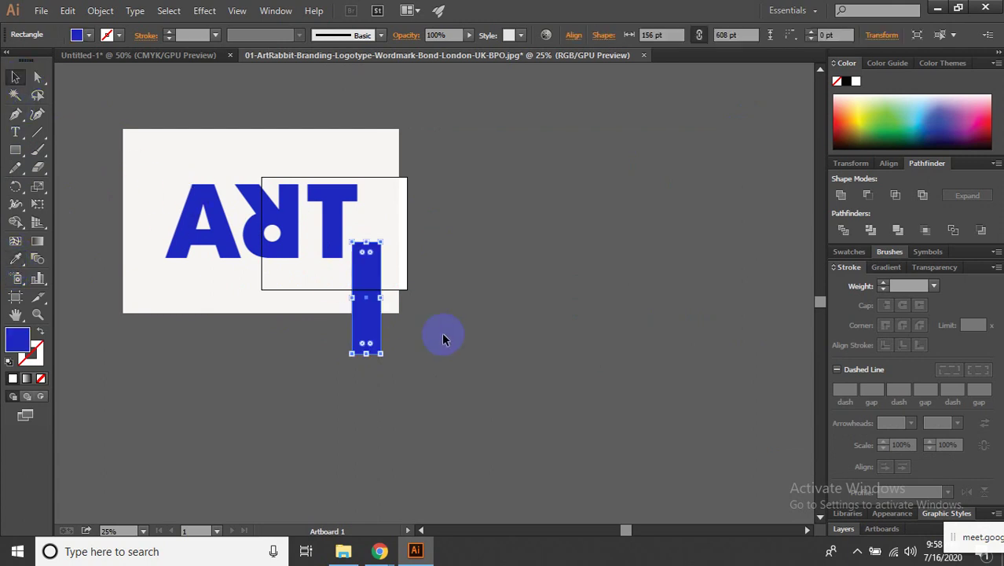
mouse_move(372, 293)
mouse_down()
mouse_move(376, 398)
mouse_move(478, 163)
mouse_up()
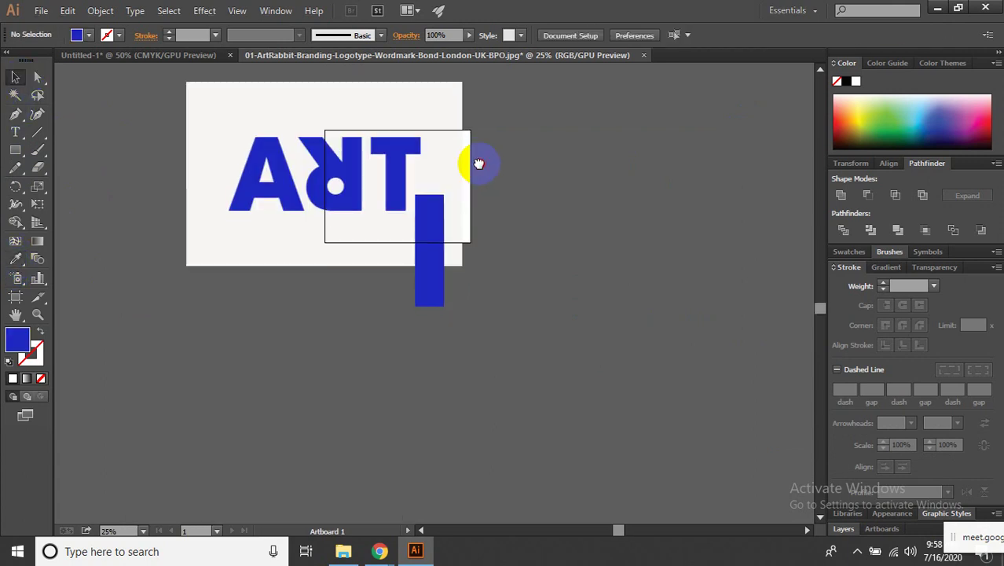
Narrow the blue bar to about 130.842 pt wide.
scroll(426, 232, up, 3)
click(436, 235)
scroll(440, 228, down, 2)
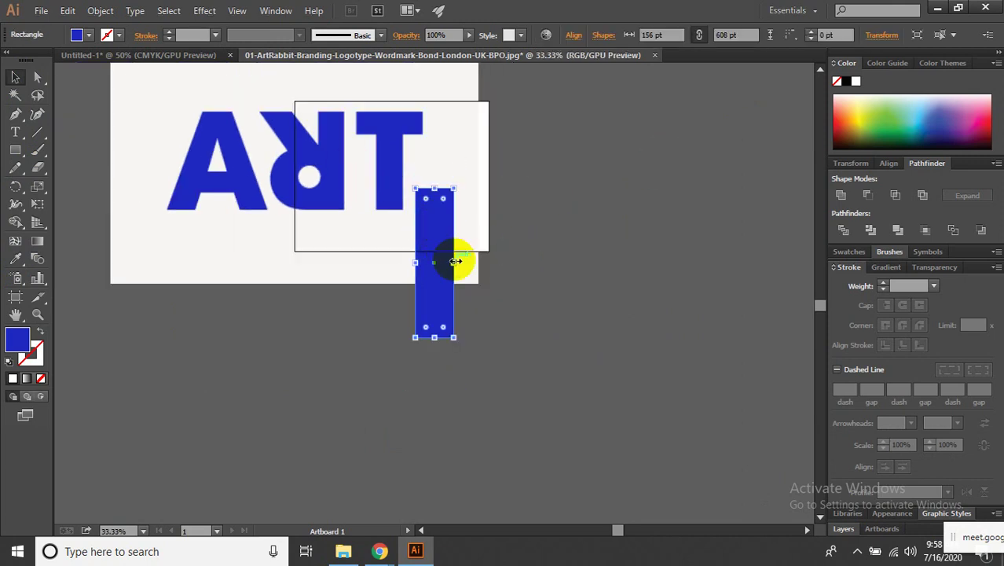
drag(454, 262, 270, 340)
Keep an upright copy of the bar below the artboard and tilt the original into a slant.
click(186, 369)
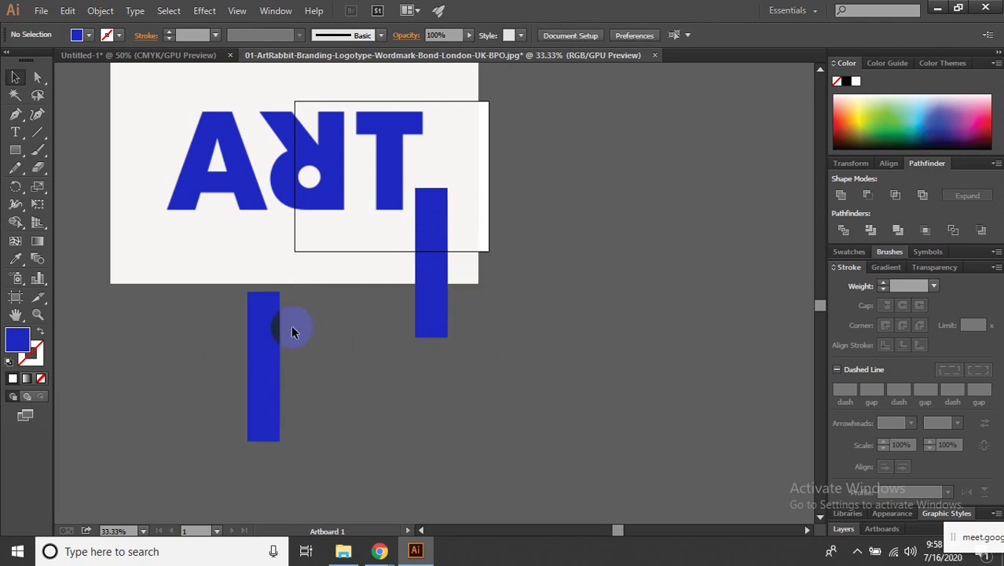
click(433, 242)
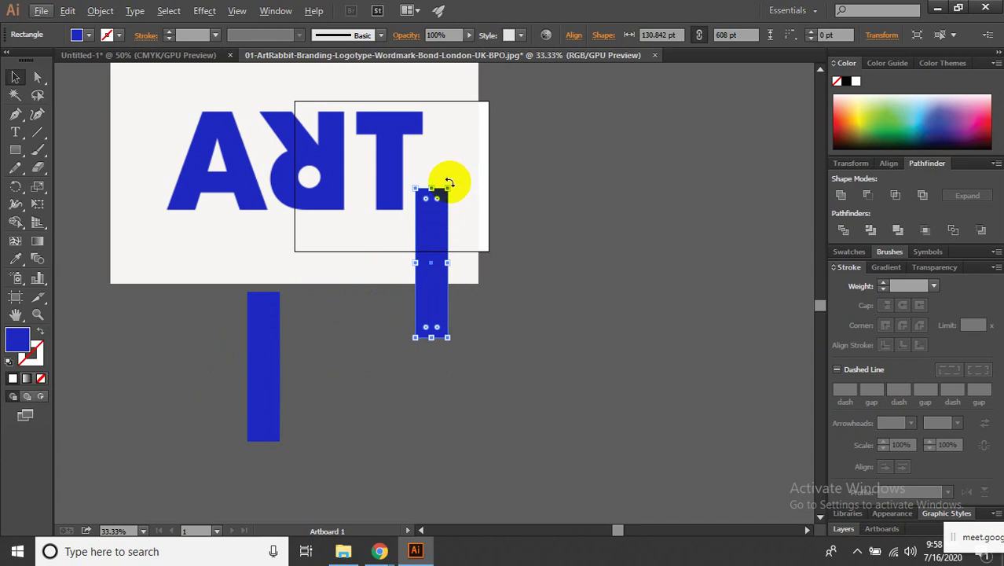
drag(449, 182, 488, 188)
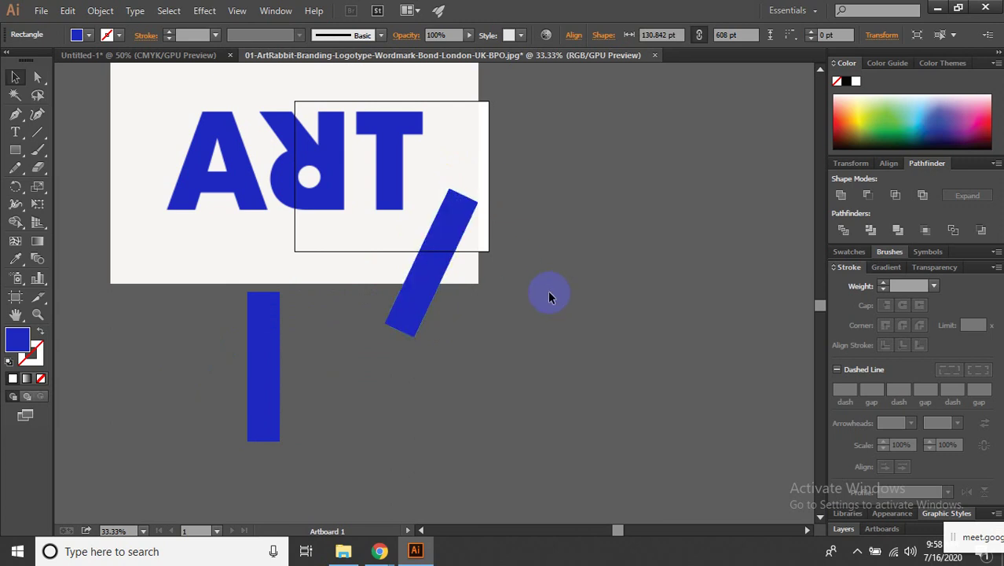
Reflect a Vertical copy of the slanted bar and move it right to form an inverted V.
click(456, 228)
right_click(456, 223)
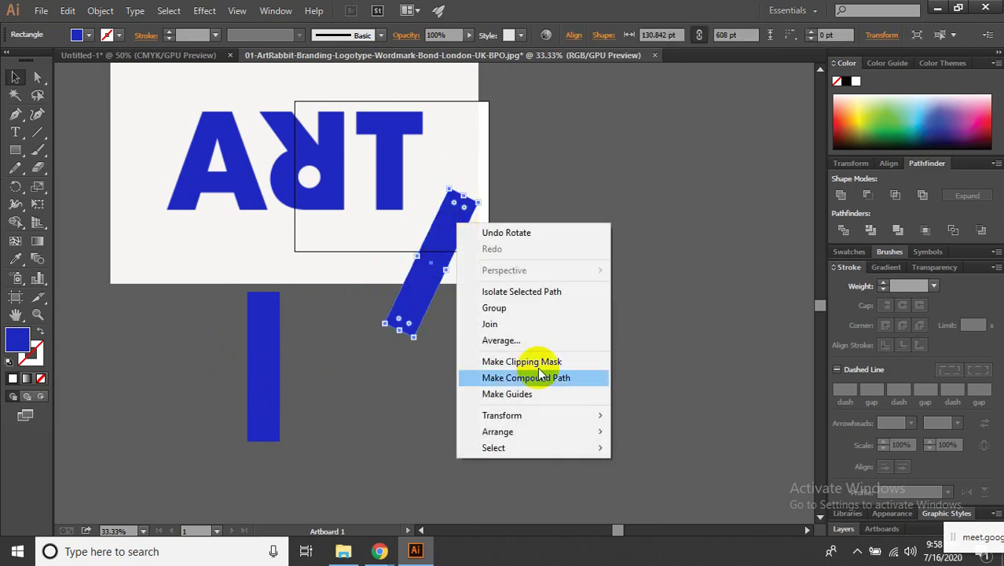
mouse_move(502, 415)
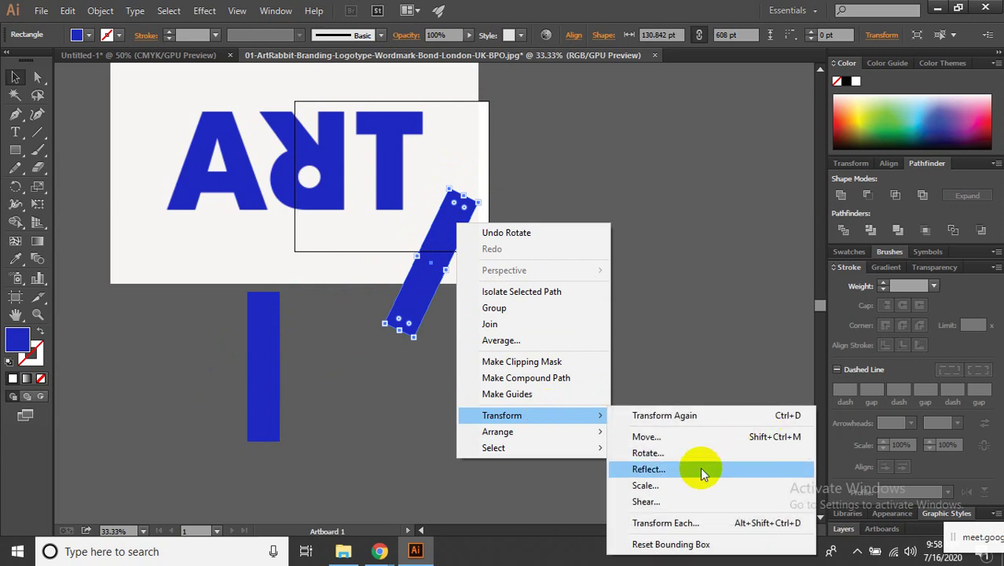
click(700, 469)
click(438, 363)
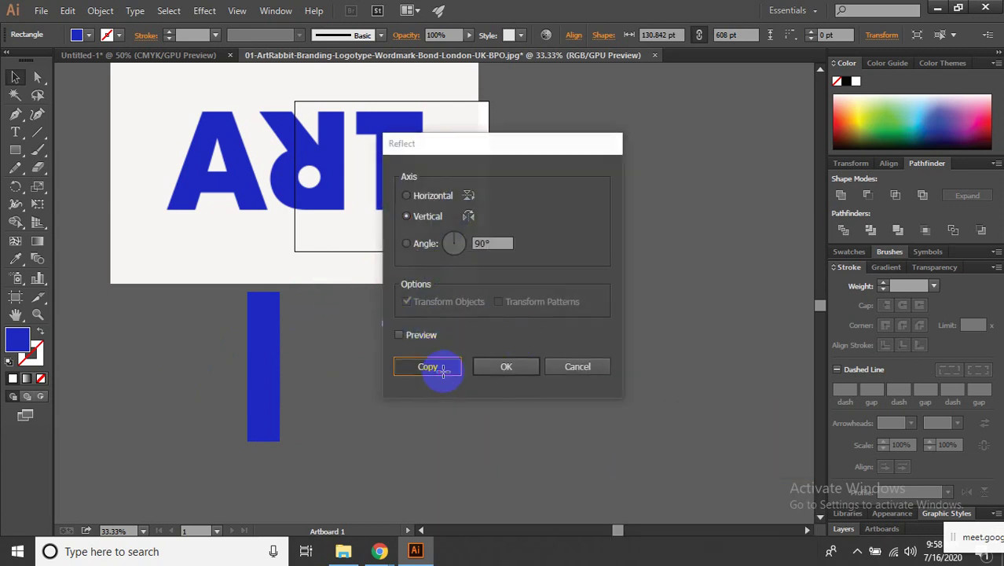
drag(443, 302, 507, 291)
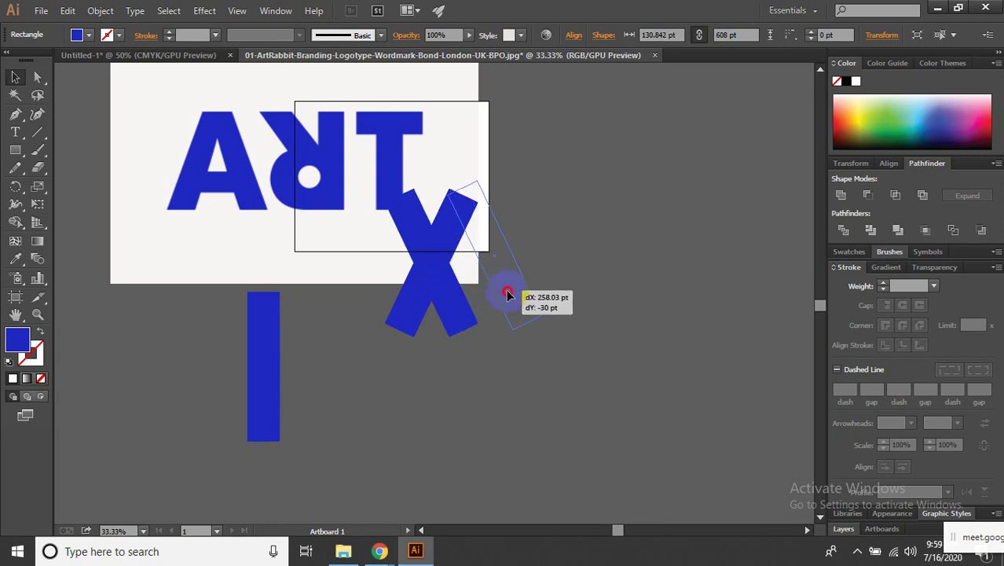
mouse_move(506, 290)
mouse_down()
mouse_move(489, 306)
mouse_move(511, 282)
mouse_move(517, 294)
mouse_up()
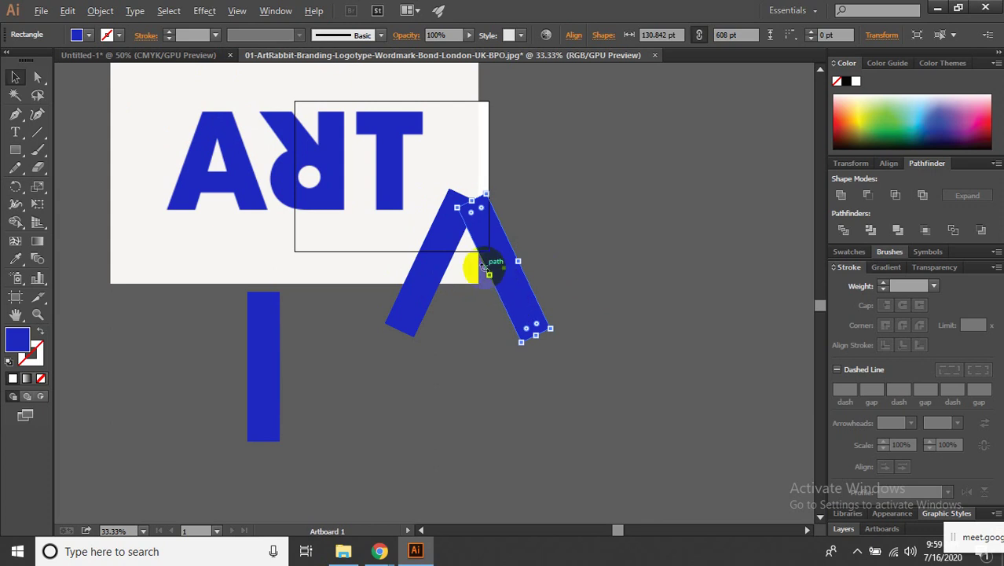
Stretch both slanted bars' tops upward and bring the right bar toward the left one.
scroll(484, 267, up, 1)
scroll(520, 268, down, 1)
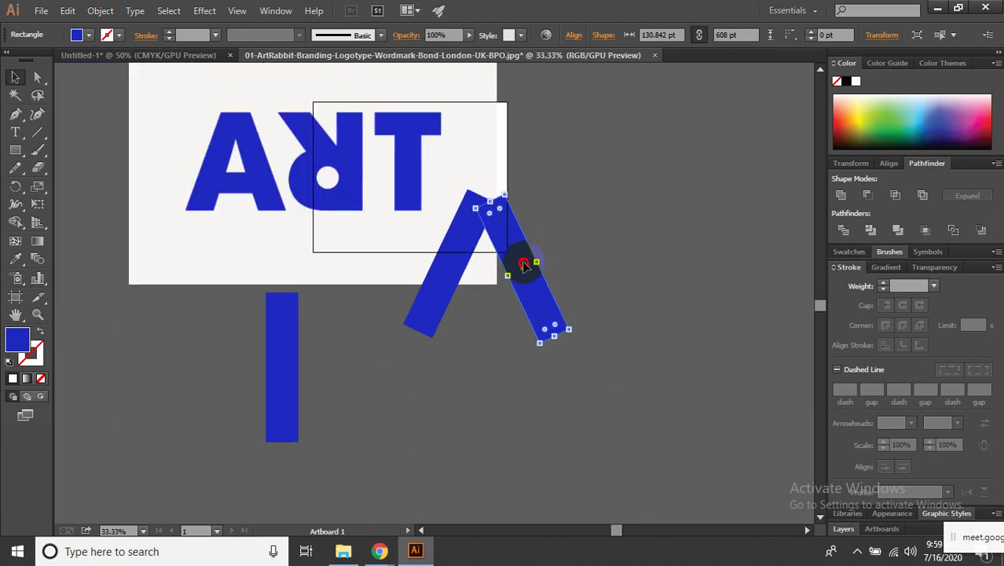
drag(524, 266, 483, 255)
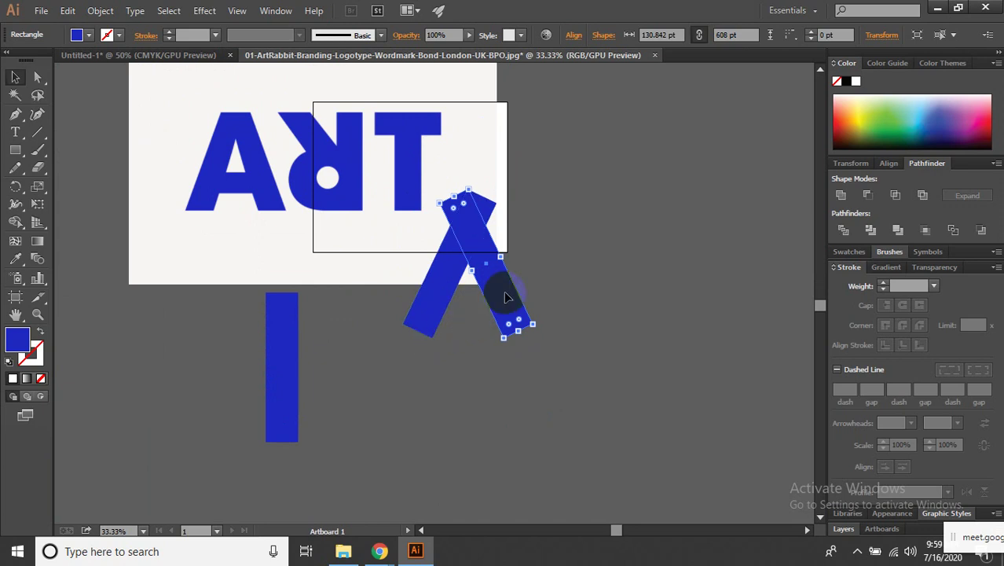
drag(493, 292, 591, 305)
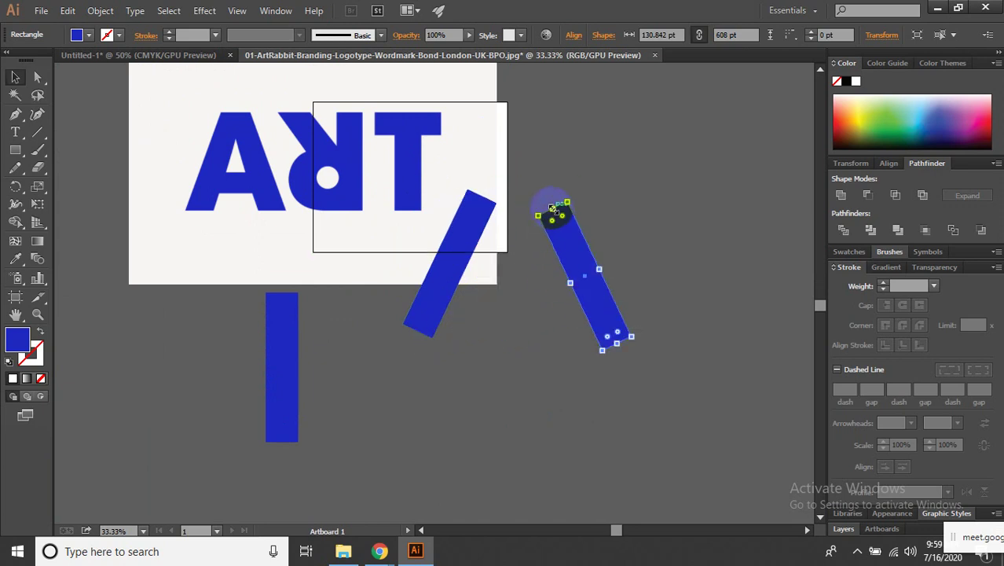
drag(553, 208, 523, 150)
click(481, 201)
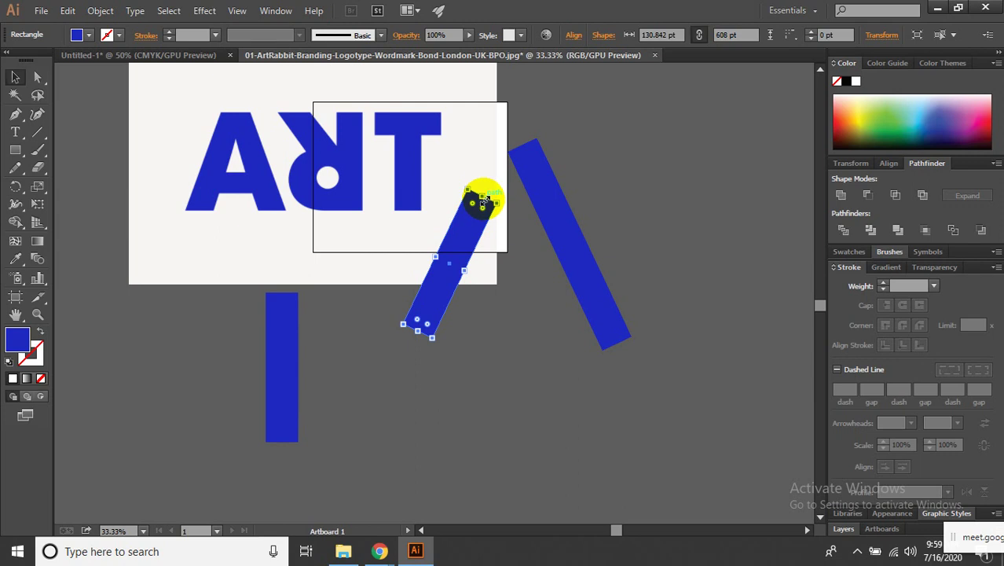
drag(485, 198, 486, 197)
drag(484, 197, 509, 125)
drag(559, 206, 518, 185)
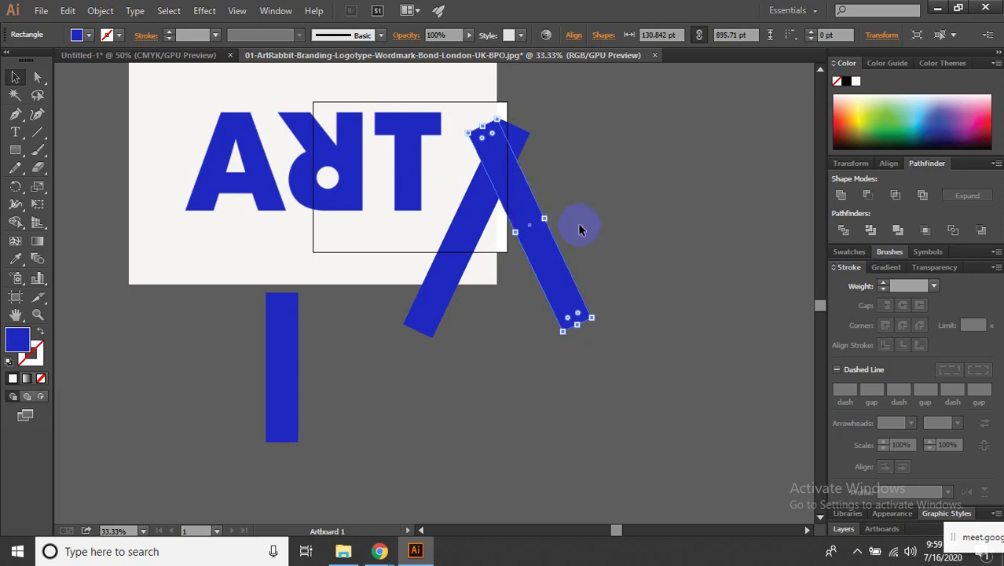
Join the bars into a peak, split them with Pathfinder Divide, and select the apex overlap piece.
shift+click(459, 110)
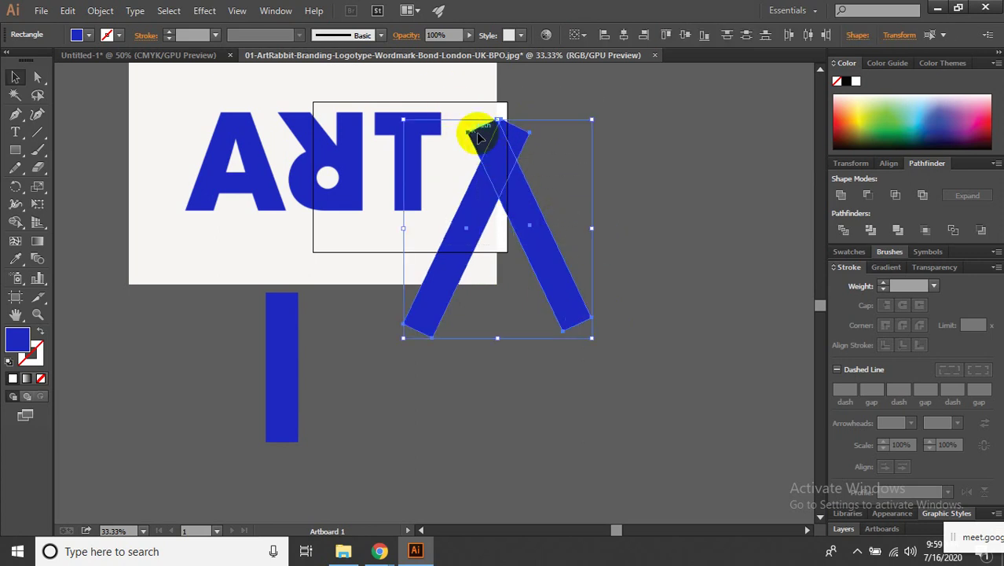
drag(477, 134, 611, 237)
click(839, 237)
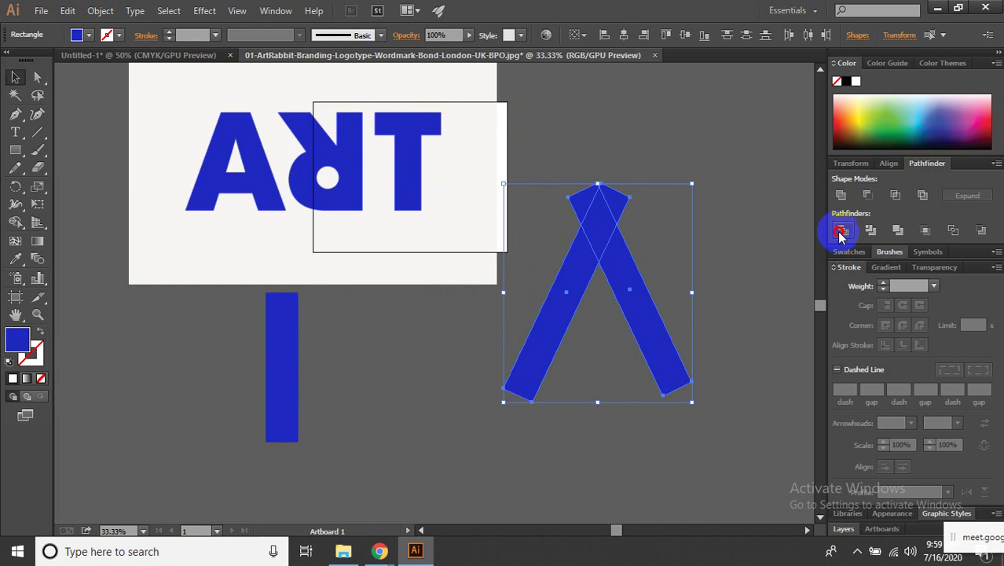
click(762, 251)
key(a)
click(588, 200)
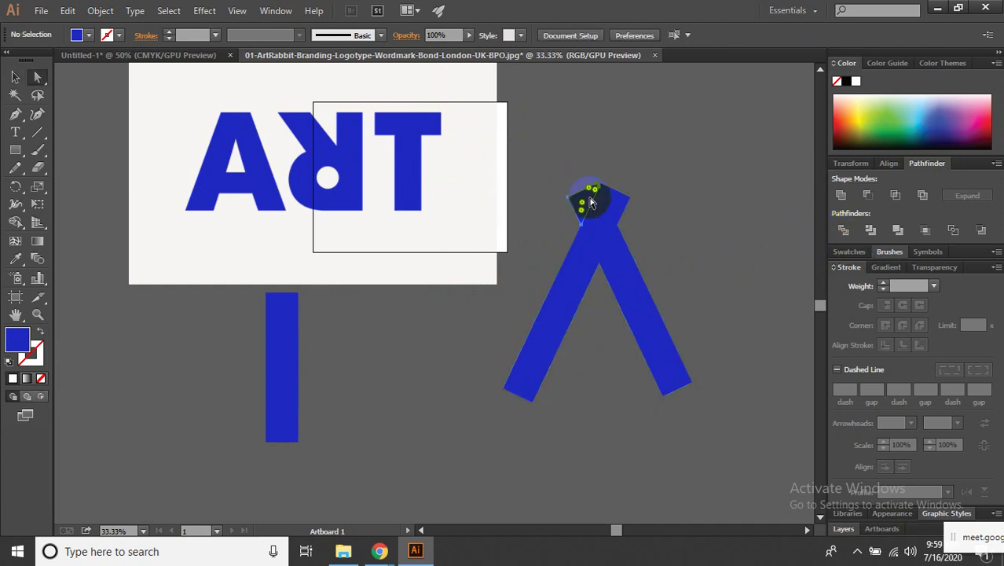
Delete the apex overlap piece and draw a horizontal line across the A's top.
key(Delete)
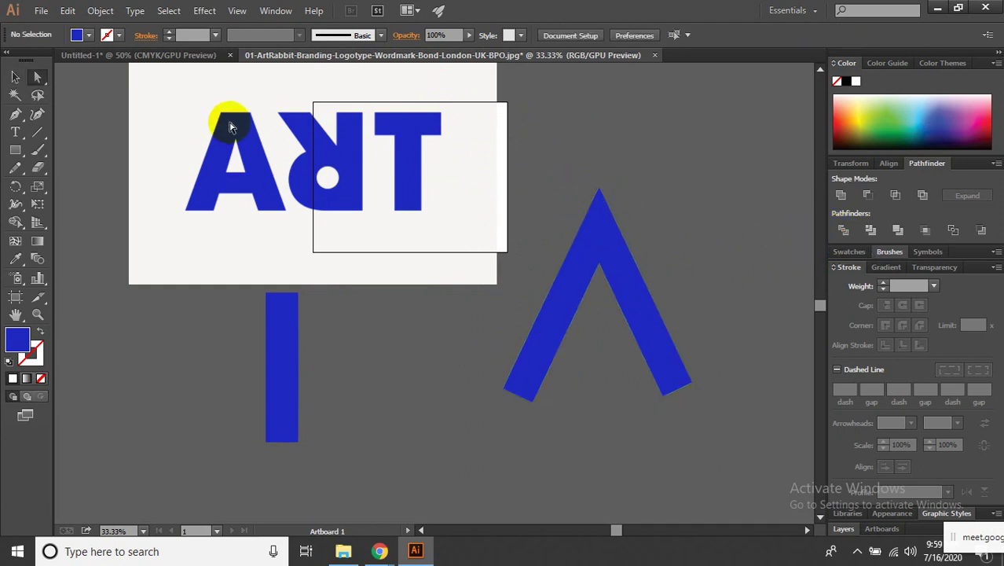
click(686, 295)
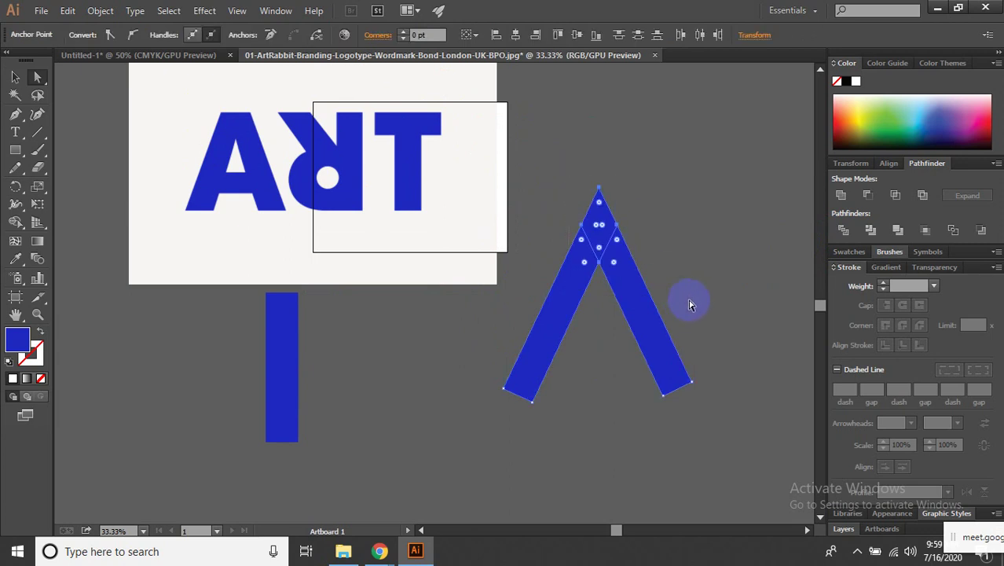
click(841, 194)
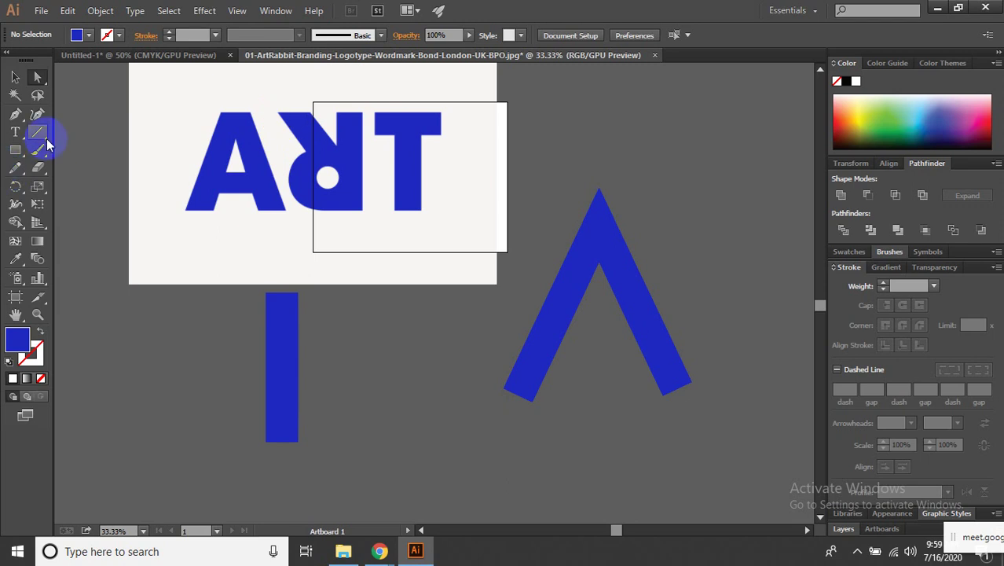
click(40, 135)
drag(562, 219, 679, 219)
click(16, 77)
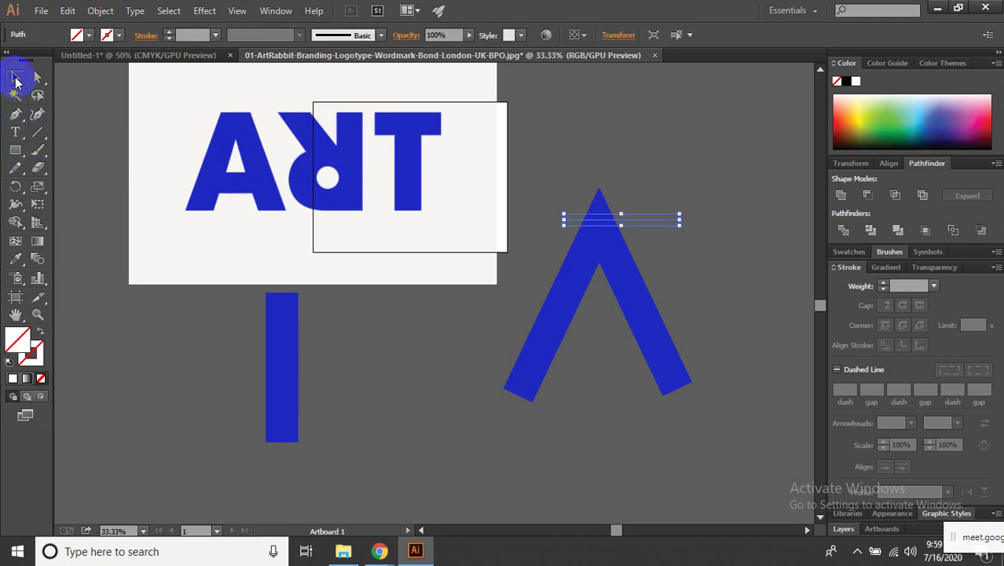
Lower the line across the A and divide the A along it with Pathfinder.
drag(687, 316, 690, 315)
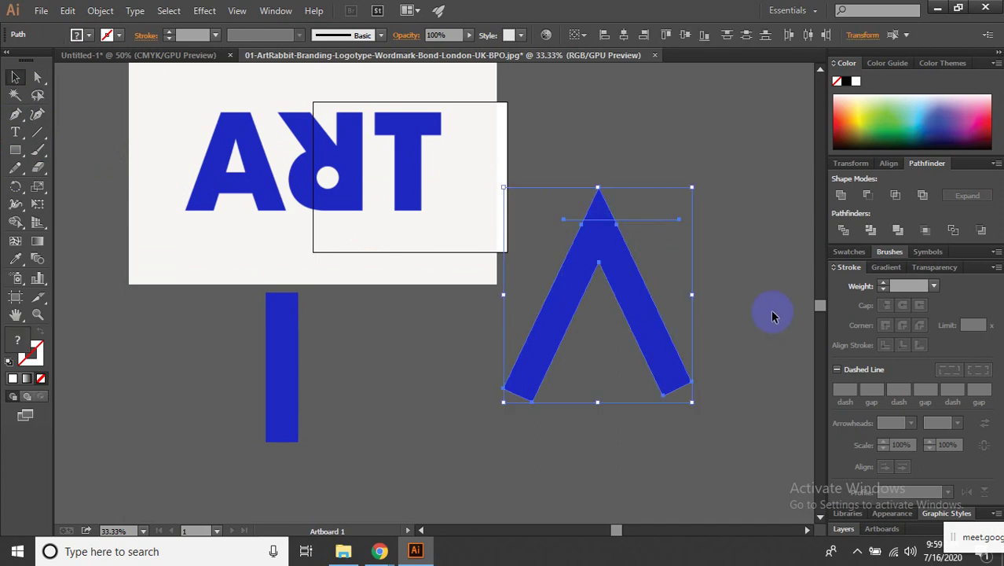
click(738, 275)
scroll(634, 226, up, 1)
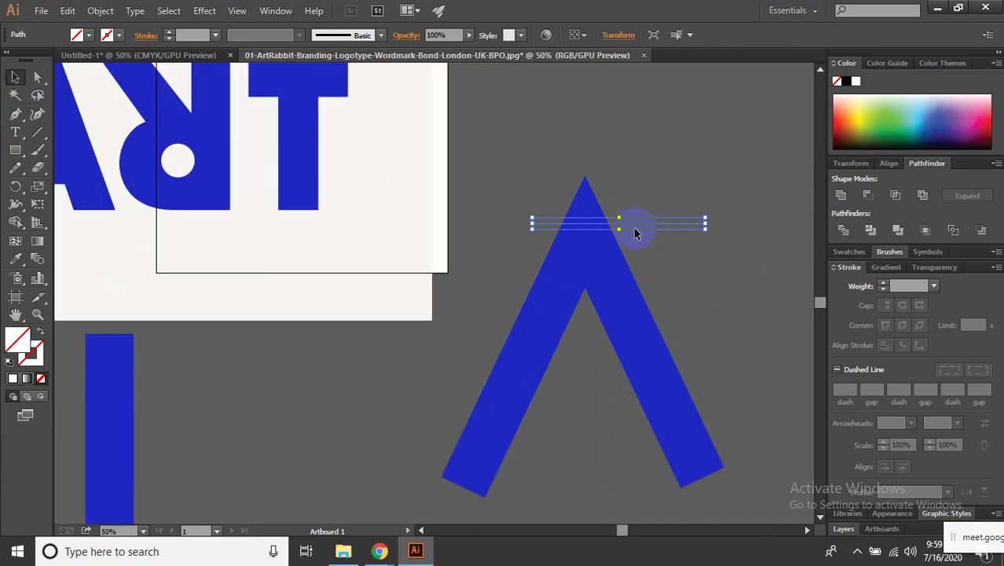
mouse_move(636, 223)
mouse_down()
mouse_move(607, 252)
mouse_move(603, 241)
mouse_up()
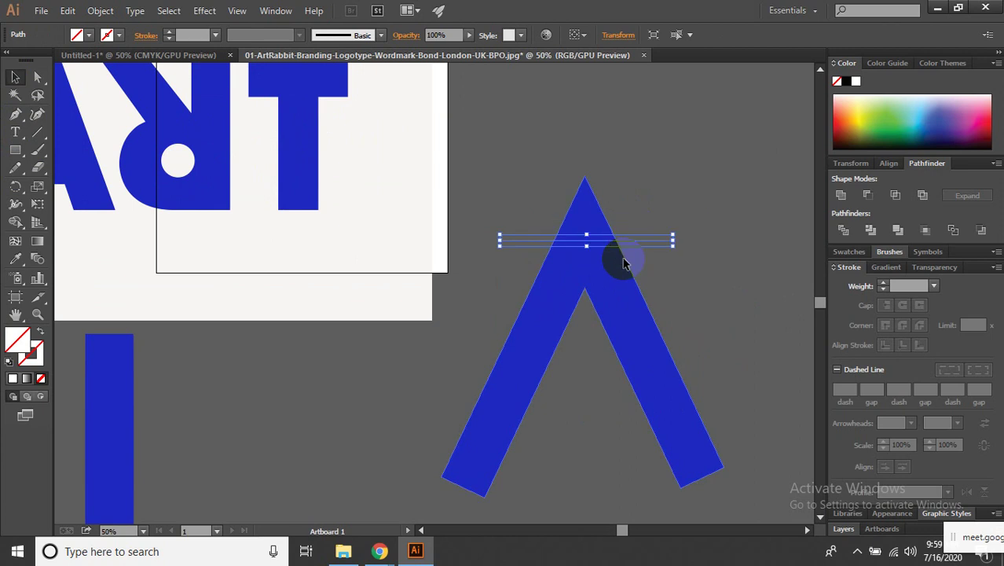
drag(520, 187, 713, 331)
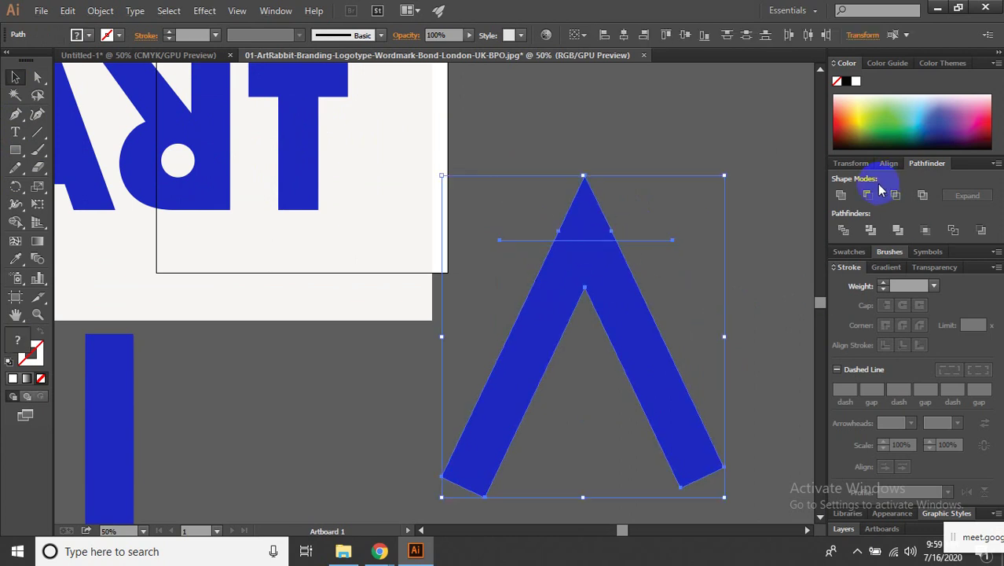
click(842, 230)
Delete the pointed tip above the cut line, leaving a flat-topped A.
click(731, 189)
click(591, 221)
key(Delete)
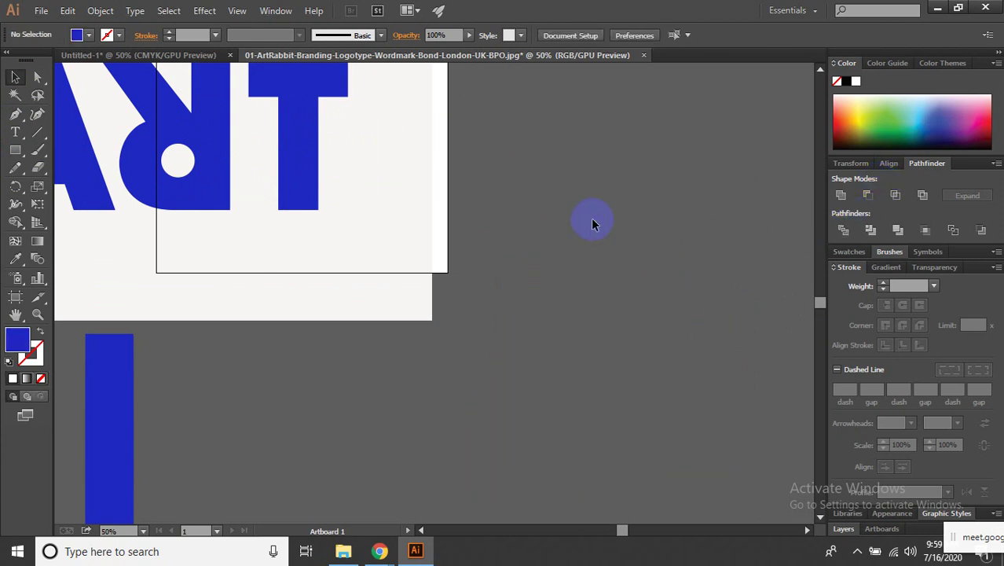
key(ctrl+z)
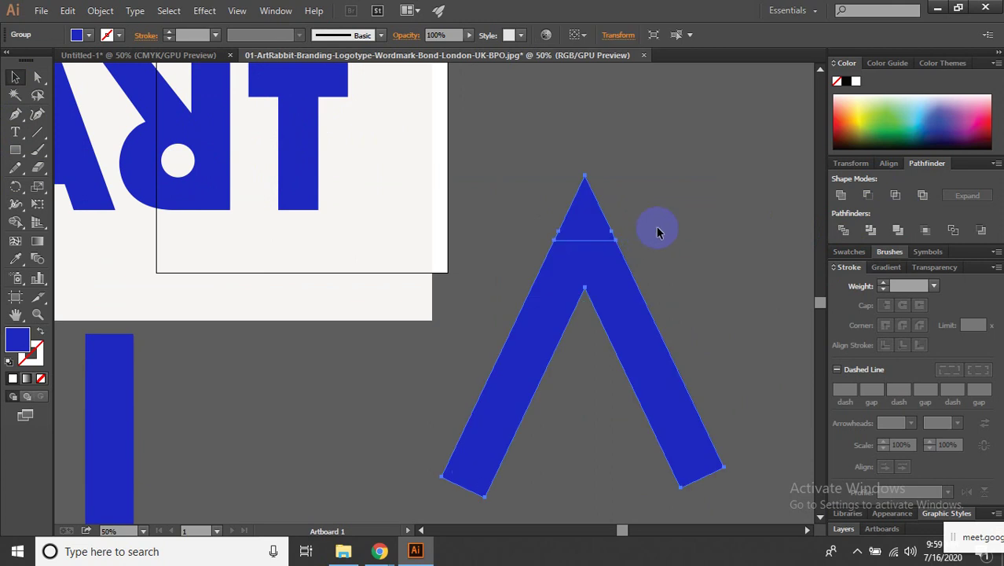
click(597, 217)
key(Delete)
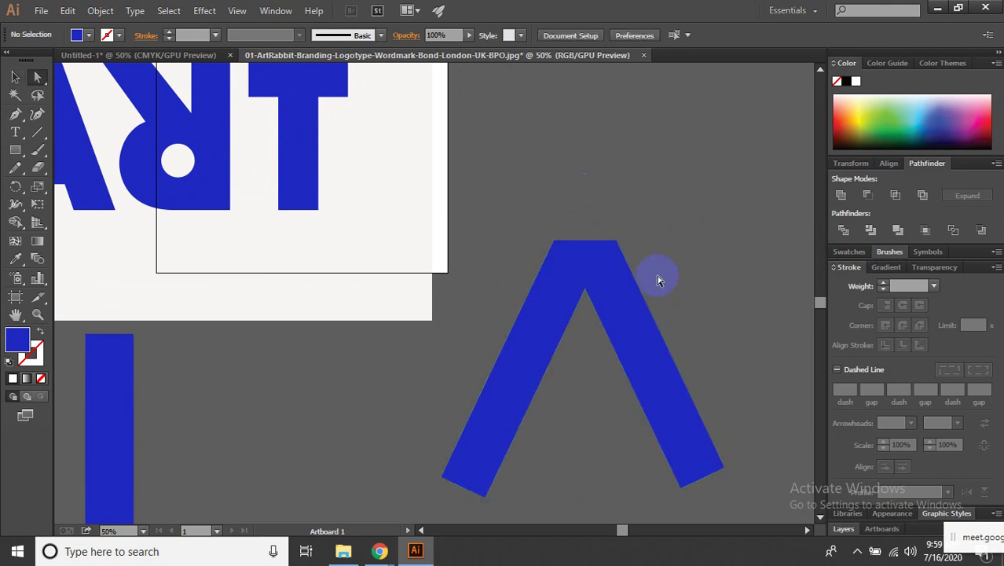
scroll(658, 280, down, 4)
Draw a horizontal line across the A's legs and divide the A along it.
scroll(623, 273, up, 2)
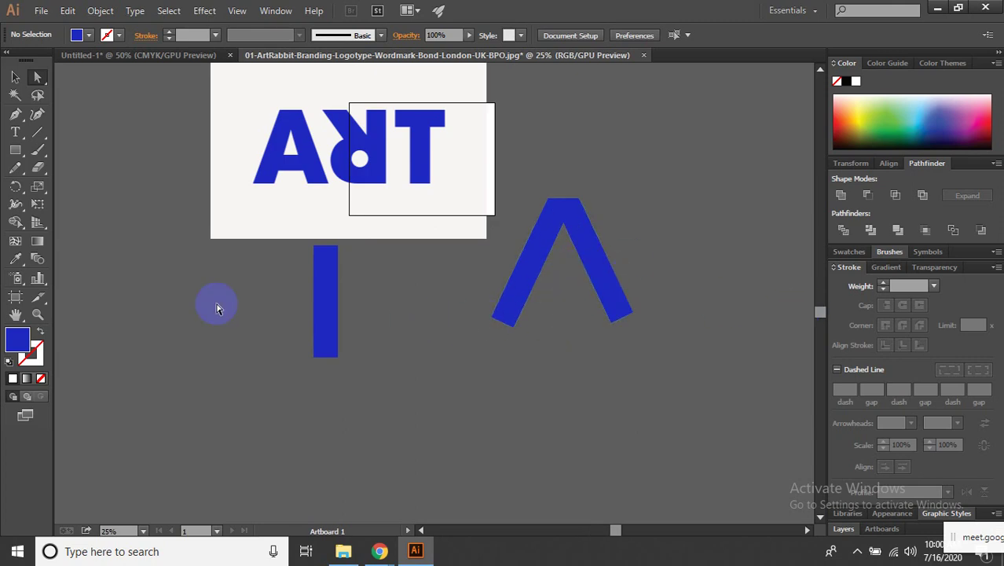
drag(478, 300, 783, 300)
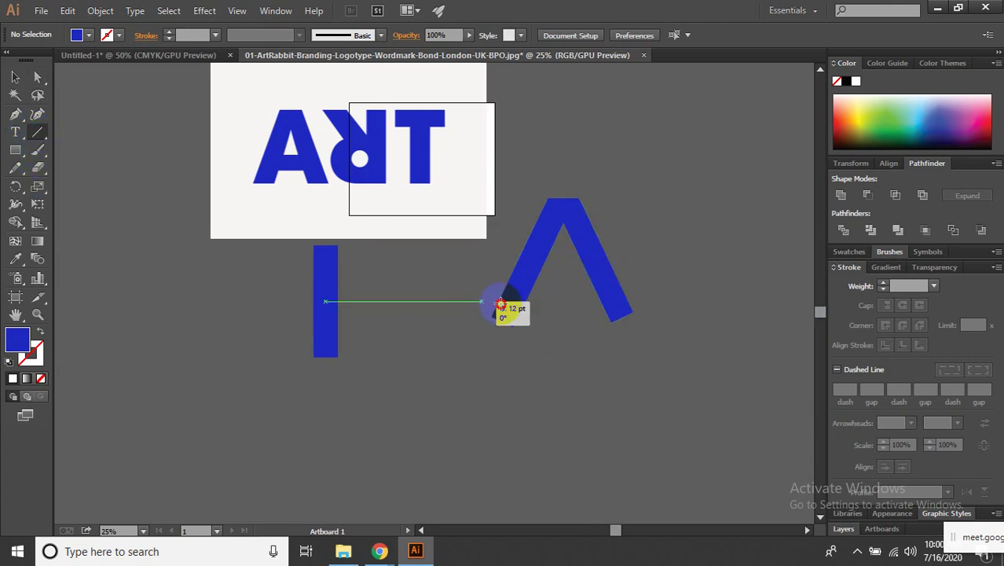
click(37, 76)
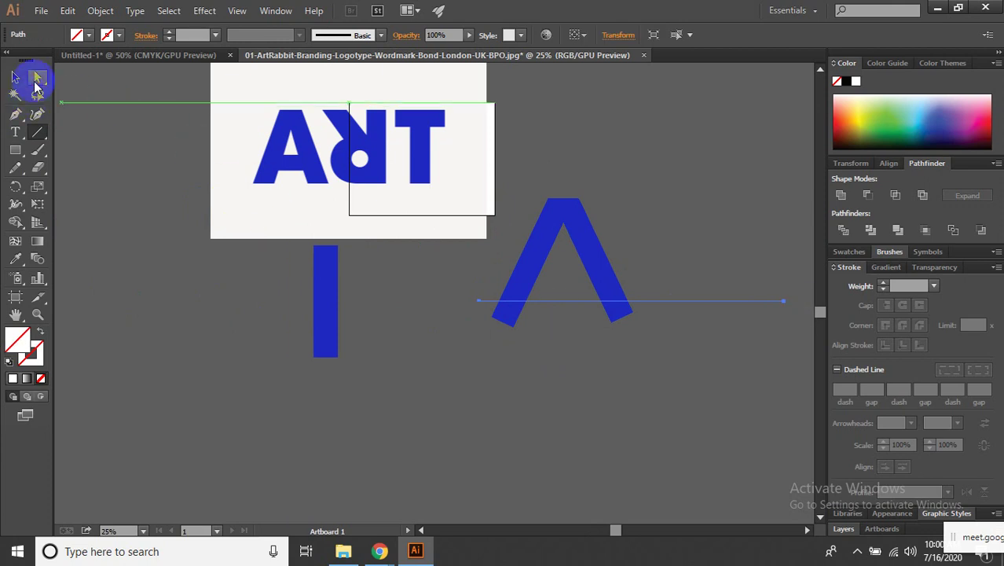
shift+click(539, 241)
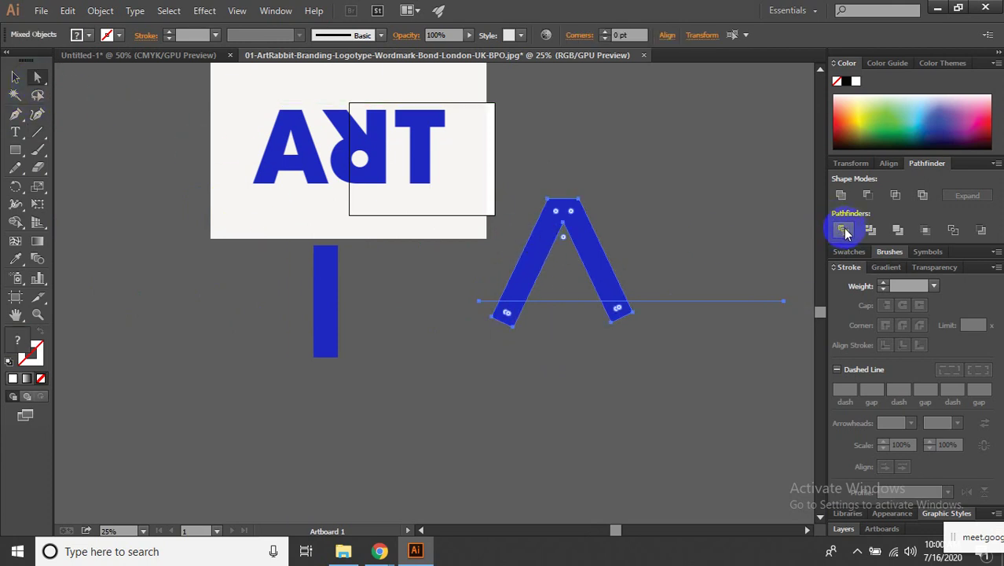
click(843, 230)
Delete the cut-off leg end so both feet sit level.
click(567, 371)
click(612, 323)
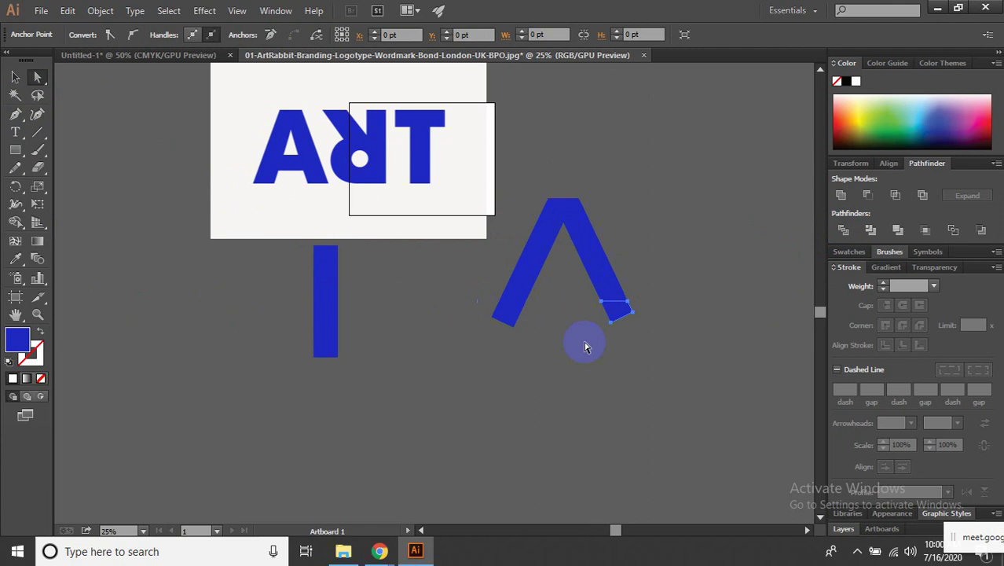
click(556, 285)
click(620, 316)
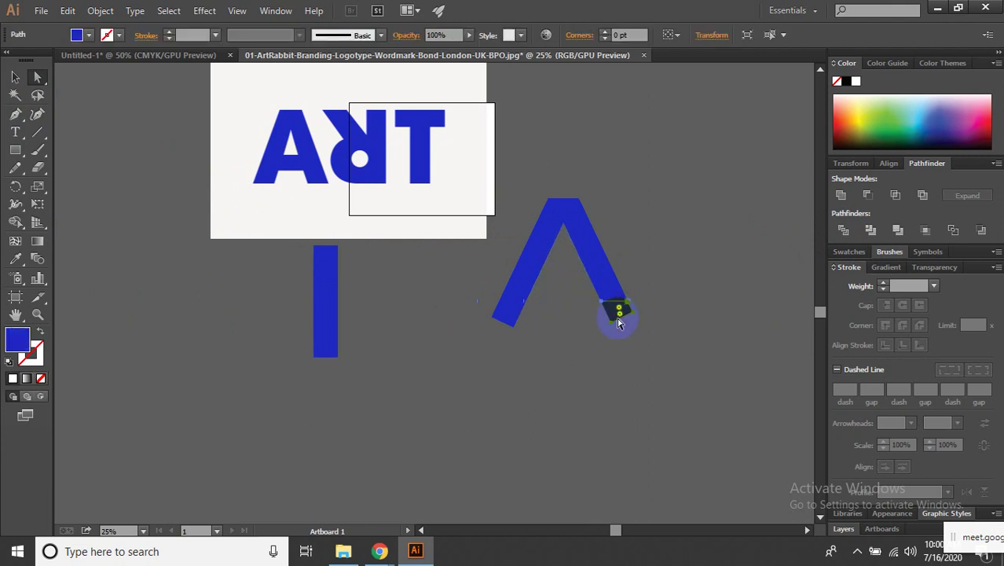
key(Delete)
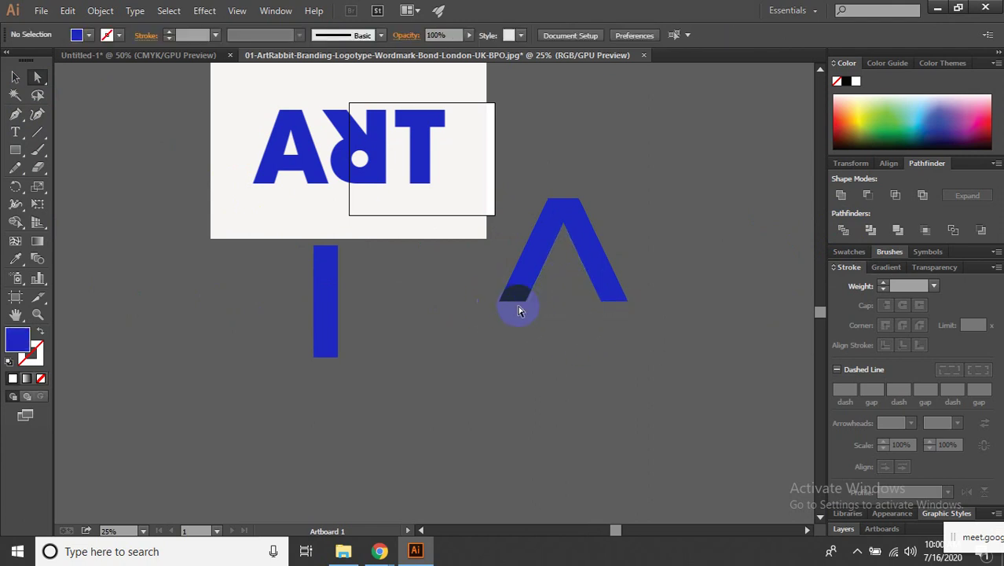
click(327, 288)
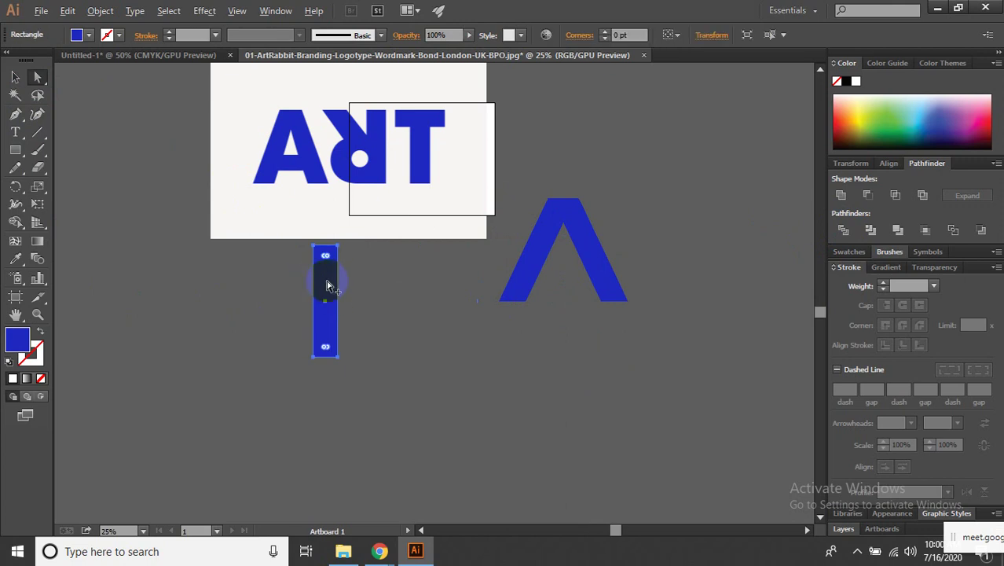
Copy the vertical bar and lay it horizontally across the A as a crossbar.
click(365, 312)
click(334, 287)
mouse_move(322, 279)
mouse_down()
mouse_move(532, 261)
mouse_move(465, 256)
mouse_move(459, 287)
mouse_up()
key(v)
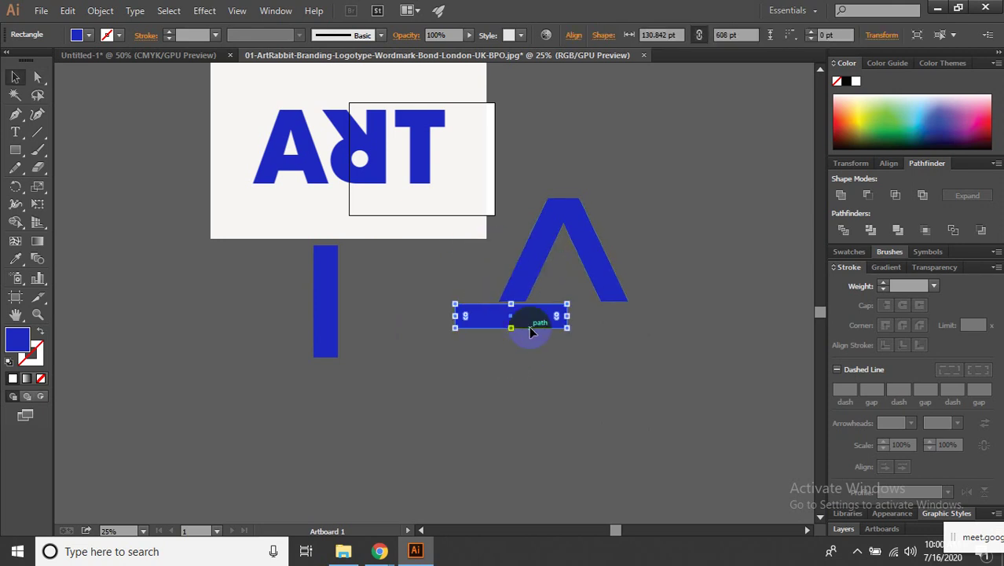
mouse_move(523, 327)
mouse_down()
mouse_move(600, 267)
mouse_move(558, 311)
mouse_up()
click(646, 279)
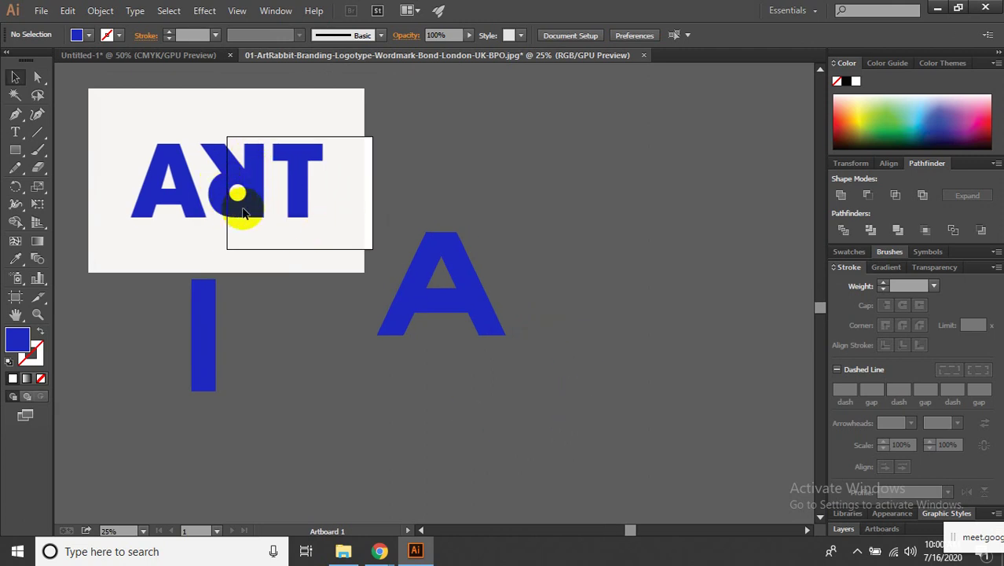
Place a copy of the I bar right of the A and unite the crossbar with the A.
click(198, 326)
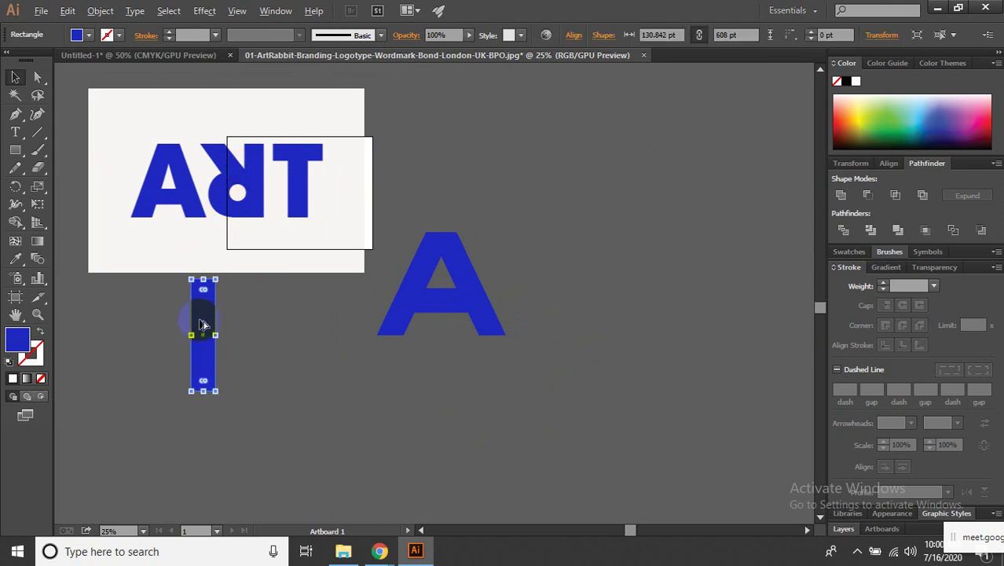
drag(198, 325, 583, 263)
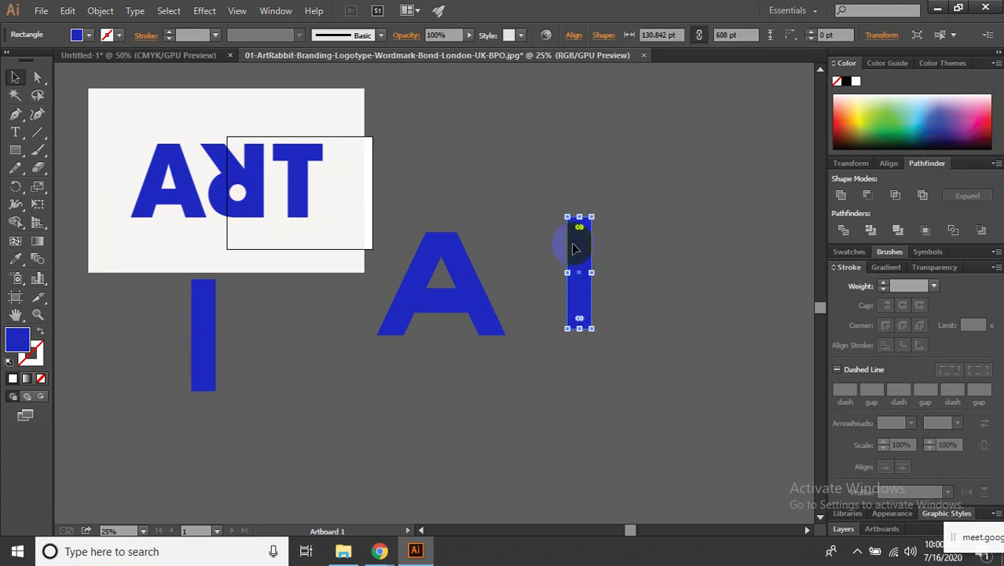
drag(573, 243, 584, 245)
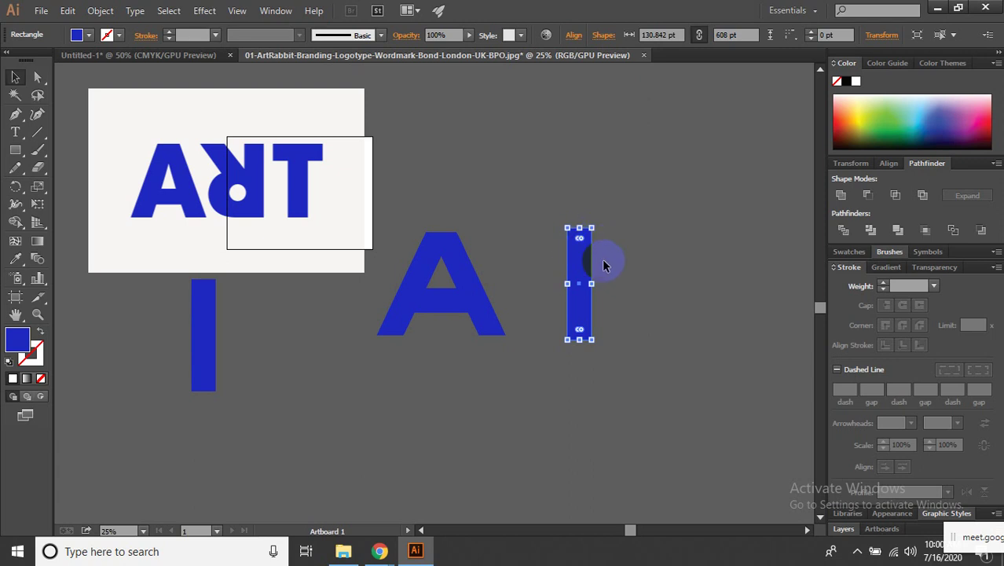
click(428, 252)
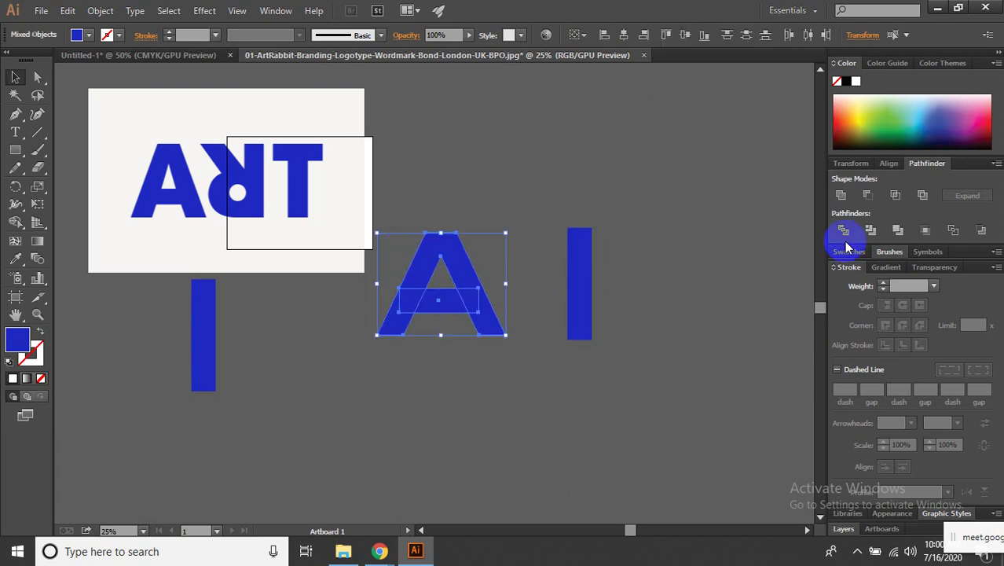
click(840, 195)
click(706, 239)
drag(582, 321, 515, 296)
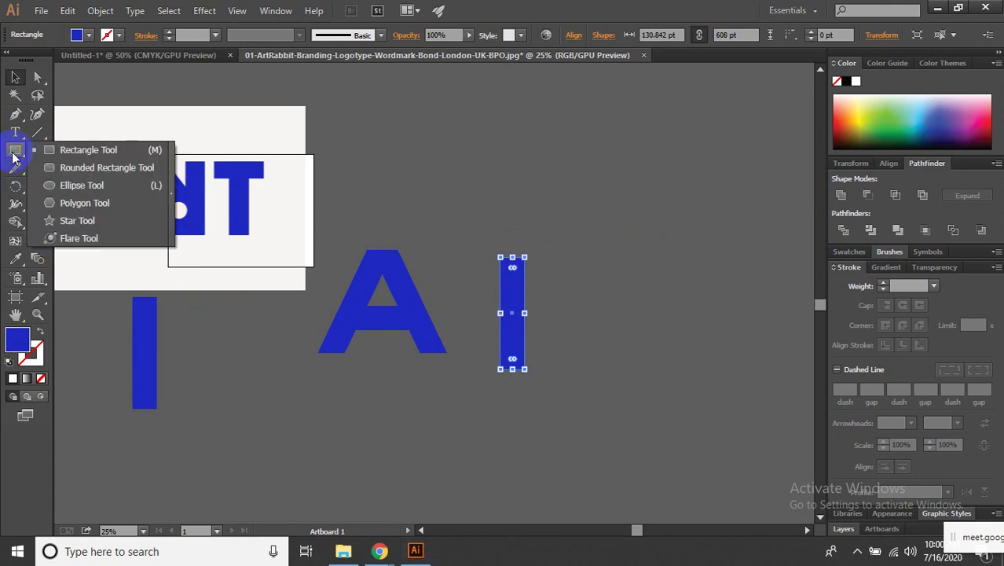
Draw a circle right of the new bar as a blue outline with no fill.
drag(9, 151, 60, 184)
drag(553, 257, 629, 334)
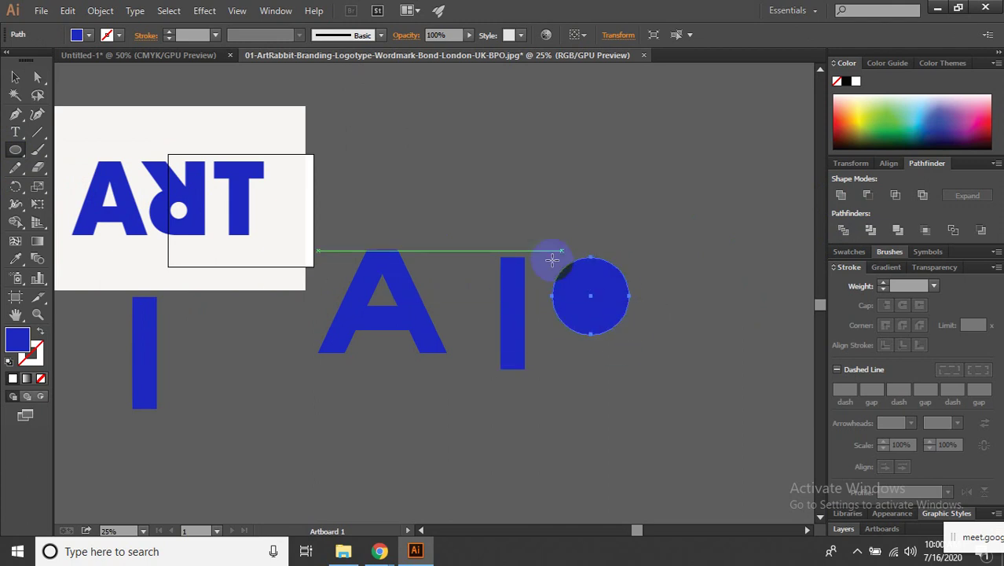
click(43, 333)
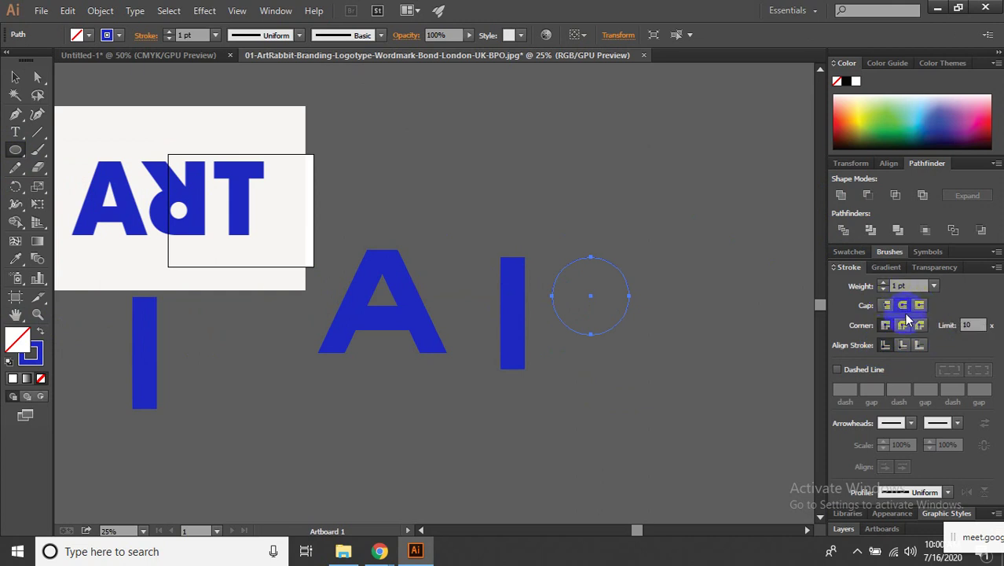
click(842, 274)
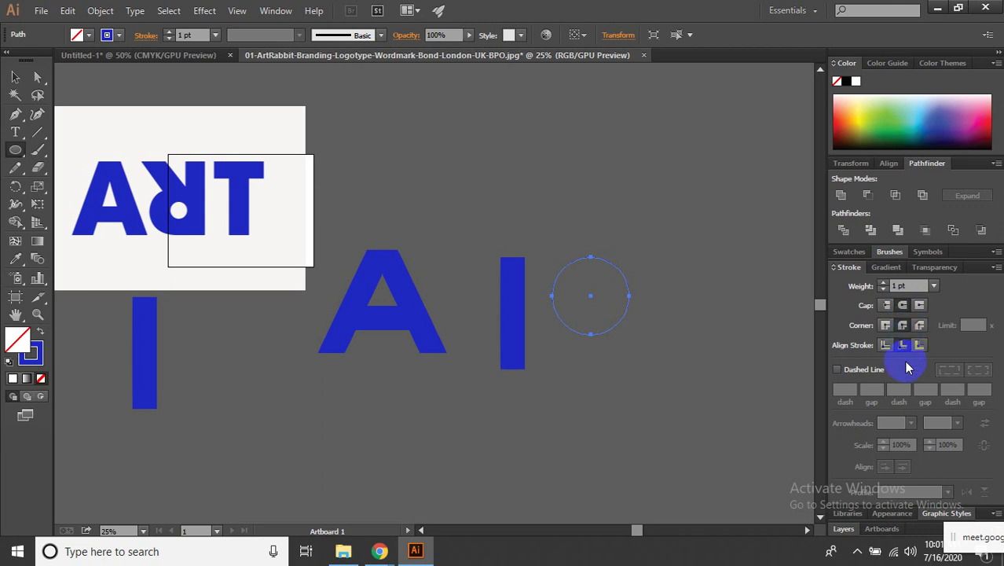
Set the ring's stroke weight to 130 pt and move it left toward the bar.
click(872, 283)
click(885, 285)
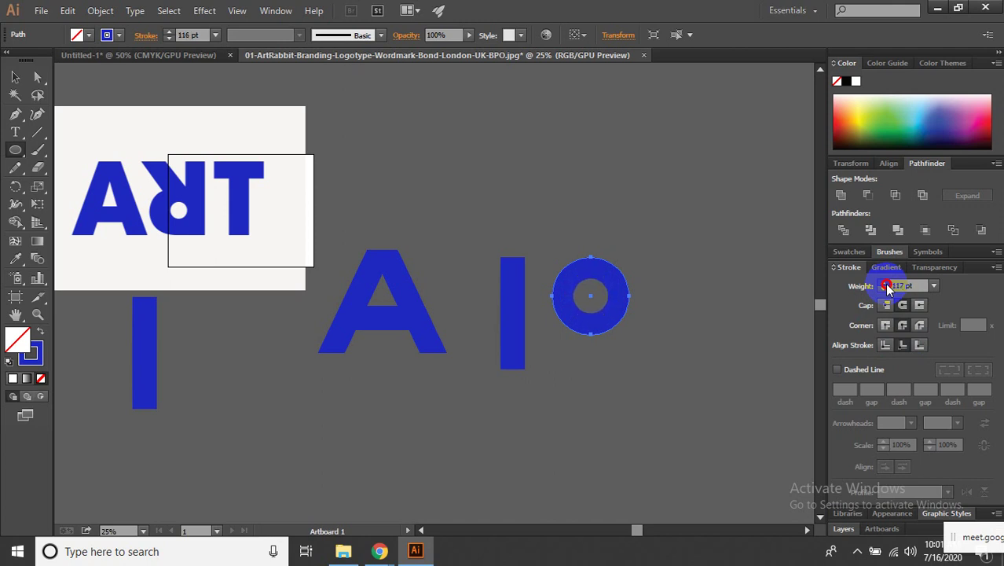
click(883, 283)
click(13, 78)
click(647, 228)
drag(607, 276, 558, 270)
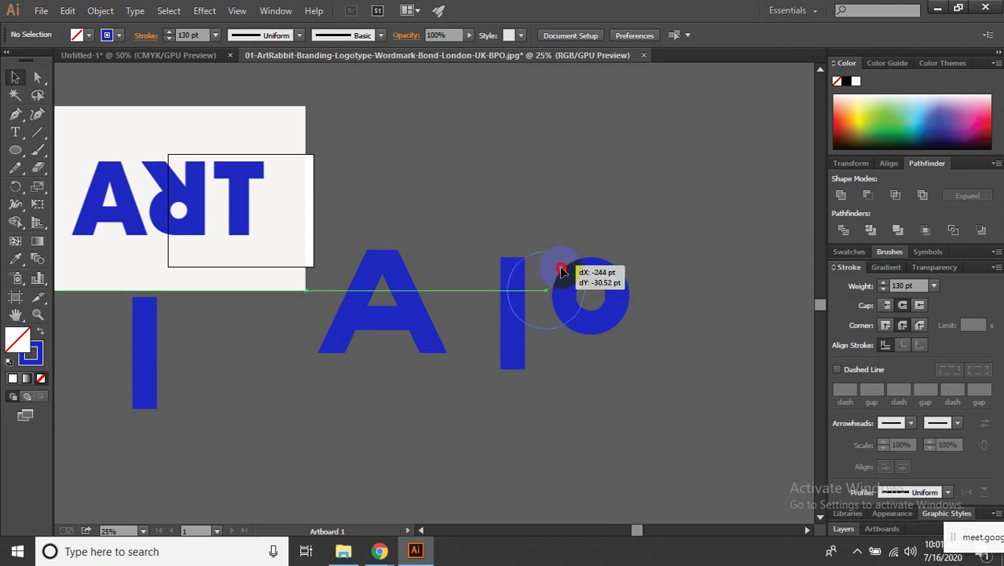
Seat the ring on the bar's top and nudge the P's bowl slightly left.
drag(559, 270, 559, 270)
click(649, 303)
drag(655, 316, 641, 308)
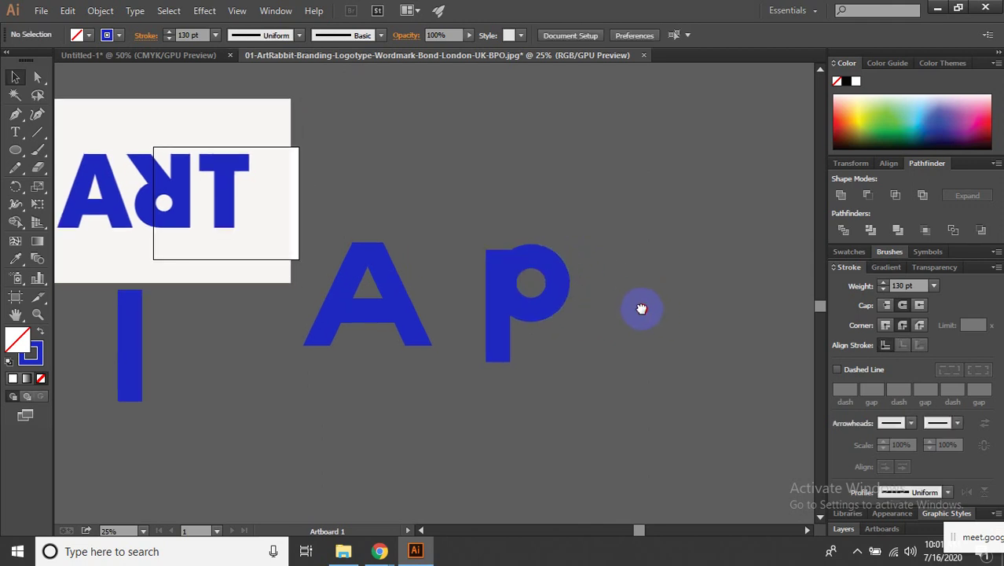
ctrl+click(498, 270)
drag(609, 267, 595, 265)
Place a copy of the I bar beneath the P.
scroll(671, 330, down, 1)
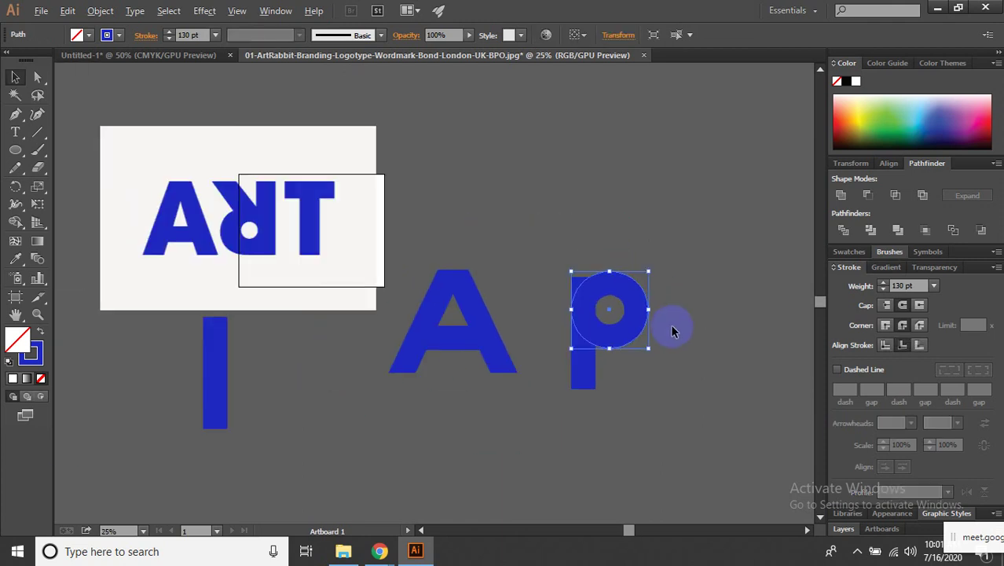
click(702, 387)
drag(687, 385, 615, 354)
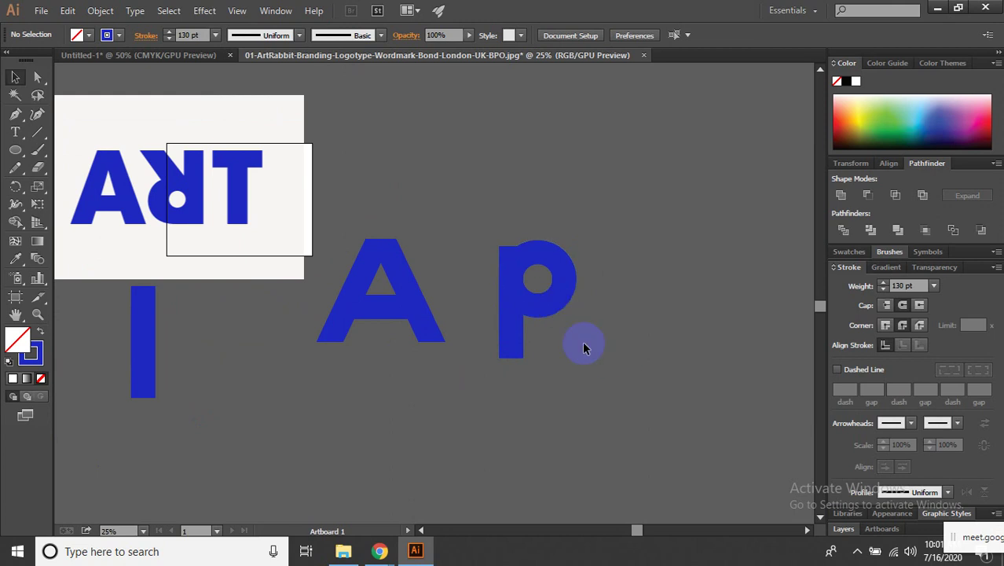
alt+drag(146, 322, 559, 379)
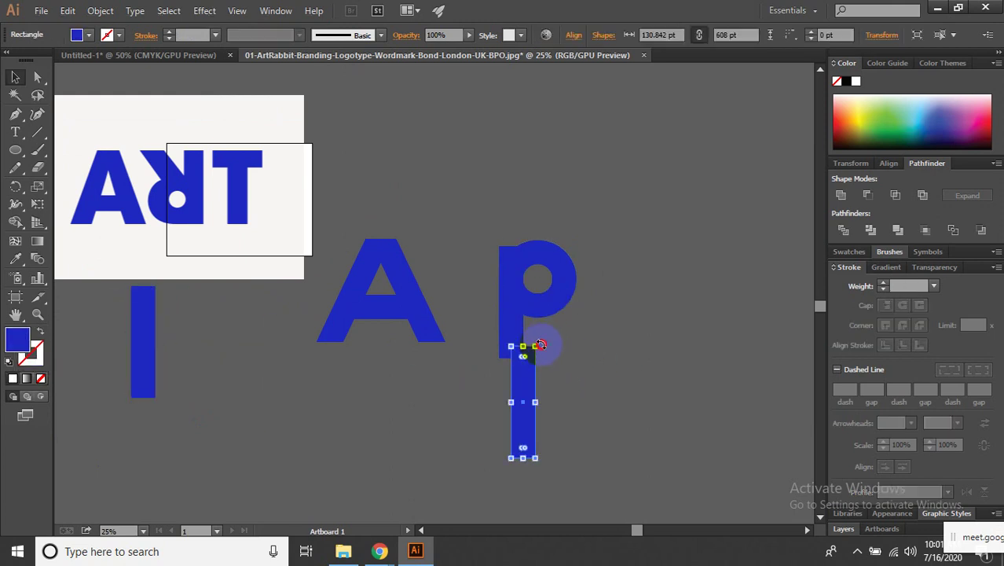
Rotate the bar copy about 45 degrees and fit a shorter, steeper diagonal against the bowl.
mouse_move(541, 344)
mouse_down()
mouse_move(478, 341)
mouse_move(505, 378)
mouse_move(564, 321)
mouse_move(543, 303)
mouse_up()
drag(555, 316, 569, 326)
drag(624, 378, 596, 329)
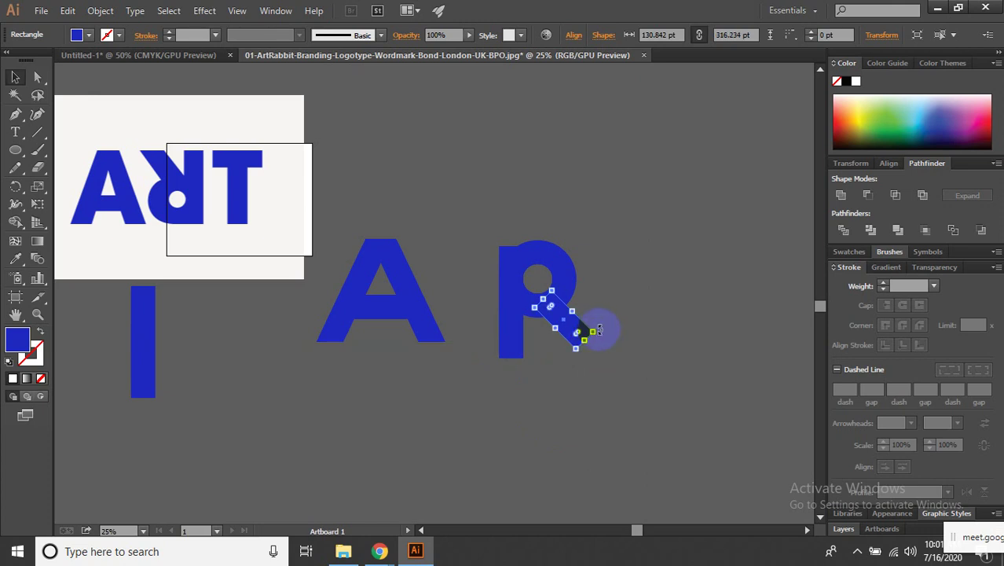
mouse_move(597, 330)
mouse_down()
mouse_move(596, 346)
mouse_move(579, 334)
mouse_up()
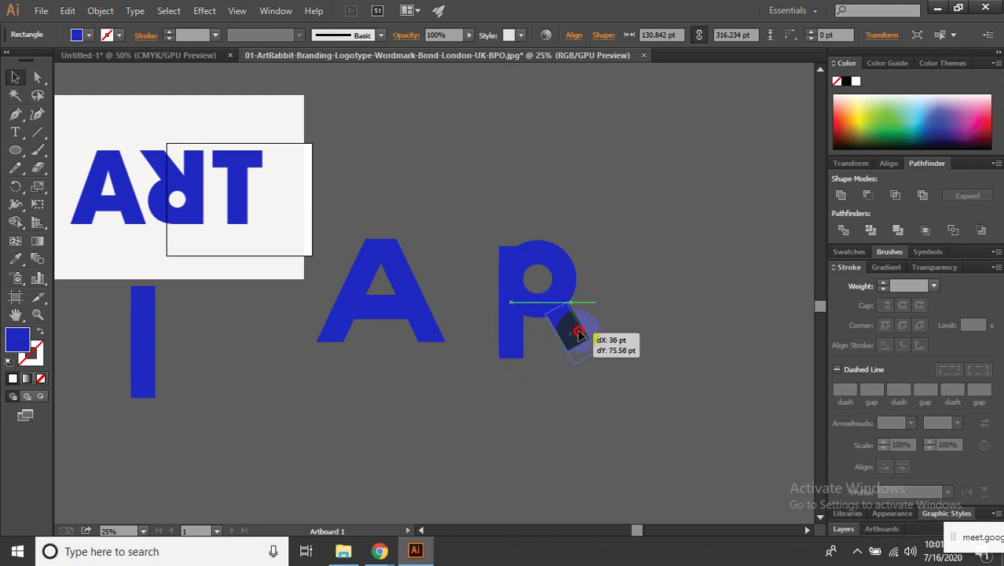
Lengthen and tilt the bar into a diagonal leg under the bowl, forming an R.
scroll(597, 355, up, 2)
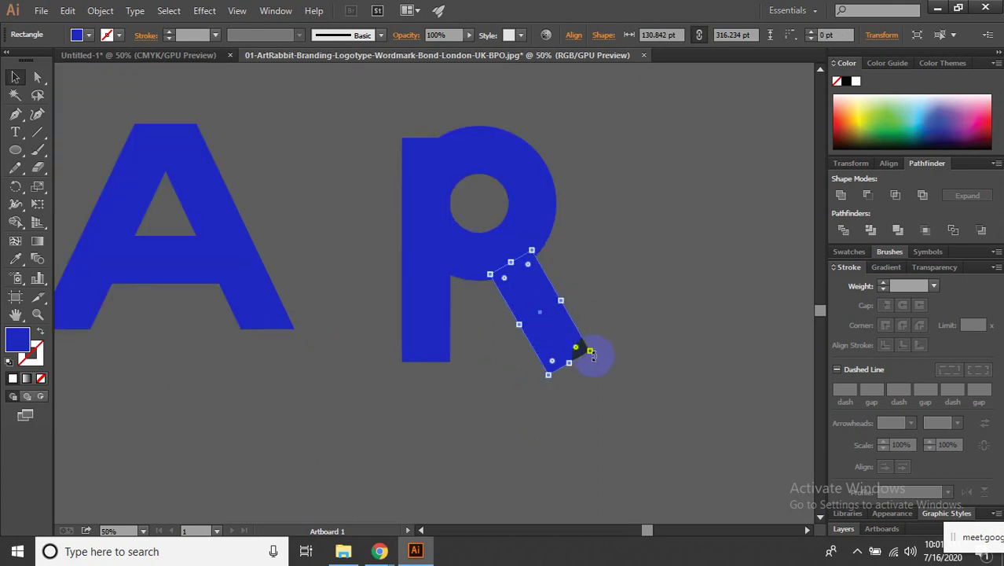
drag(571, 364, 599, 415)
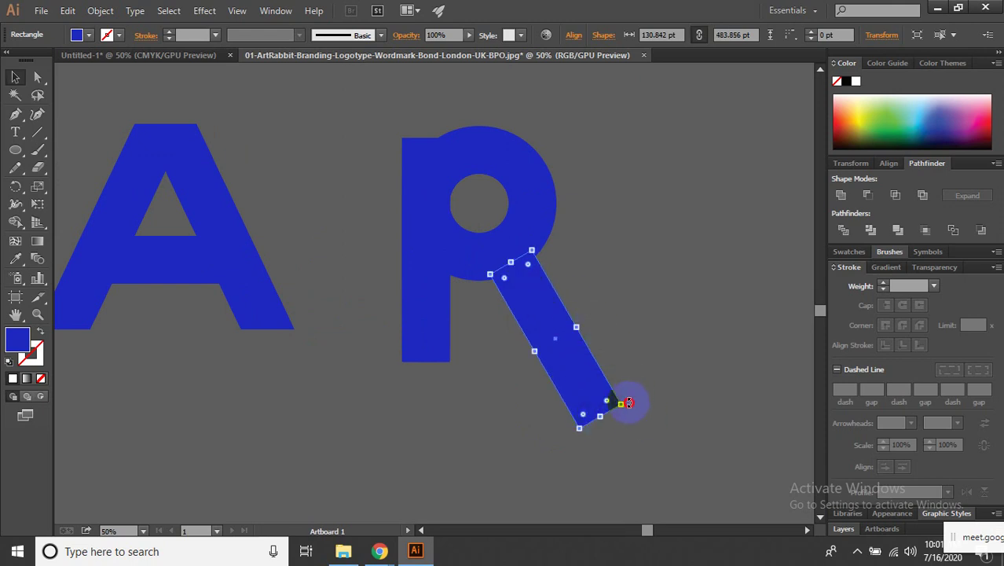
drag(628, 402, 605, 419)
drag(560, 336, 537, 341)
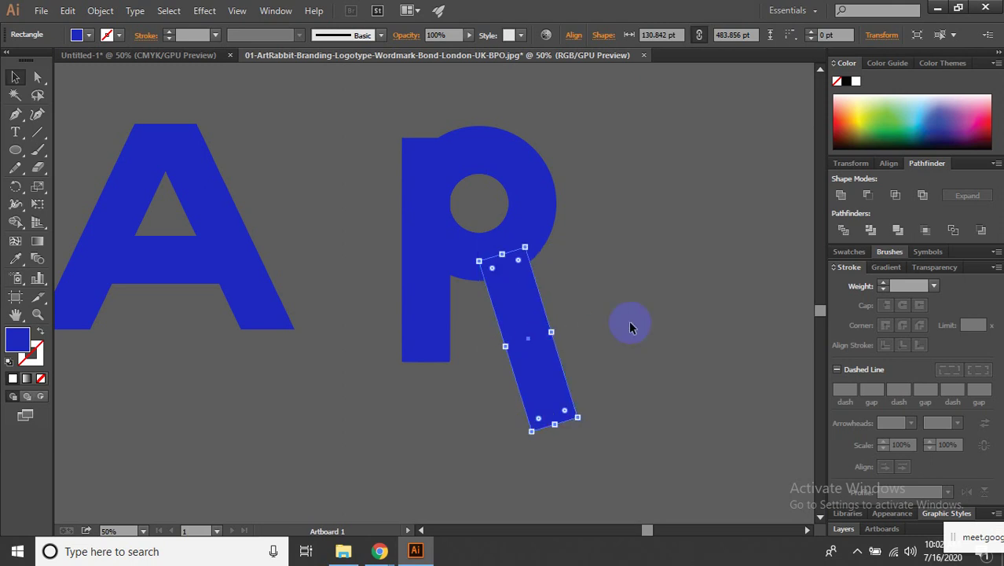
scroll(629, 319, down, 2)
click(527, 325)
Stretch the R's stem down to the leg's level and up past the ring.
drag(527, 348, 527, 396)
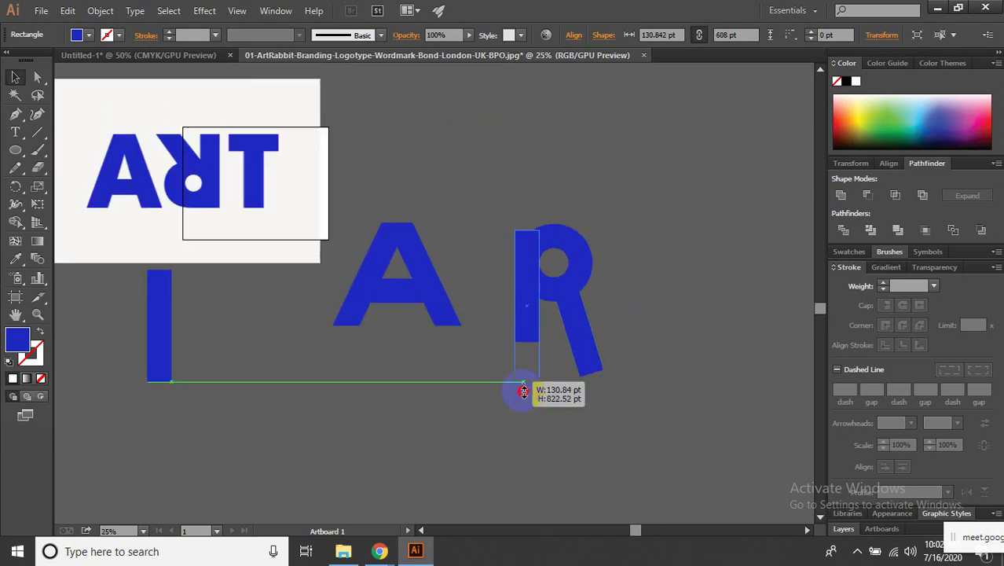
drag(664, 416, 487, 183)
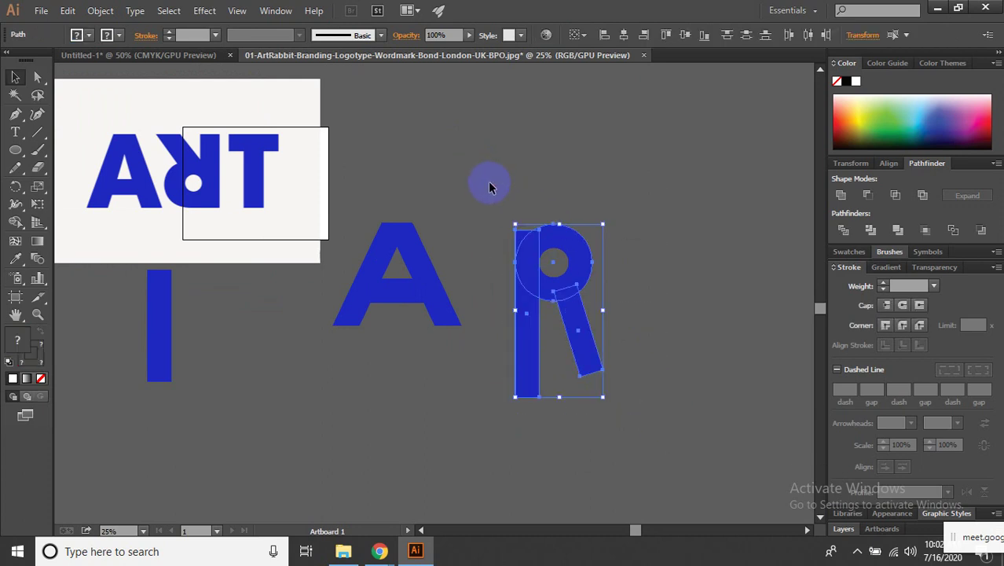
click(582, 146)
click(526, 265)
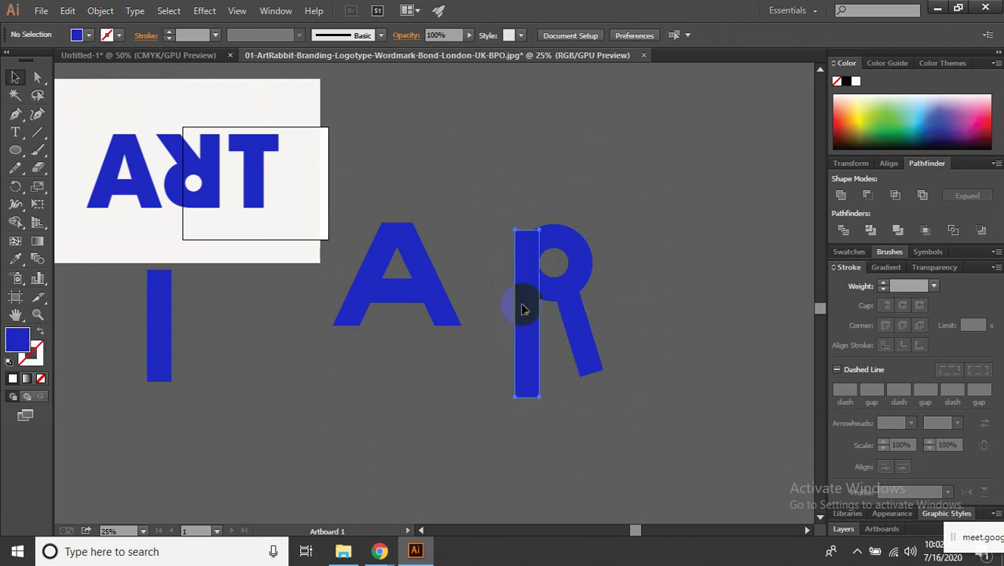
drag(528, 228, 528, 166)
click(701, 259)
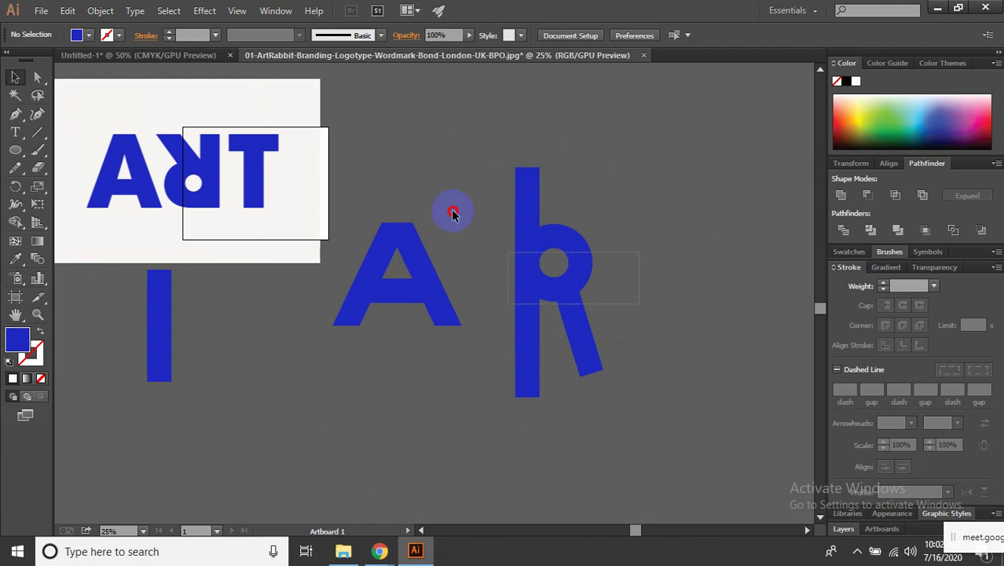
Select the R's ring, stem and leg together.
drag(453, 213, 528, 225)
click(690, 296)
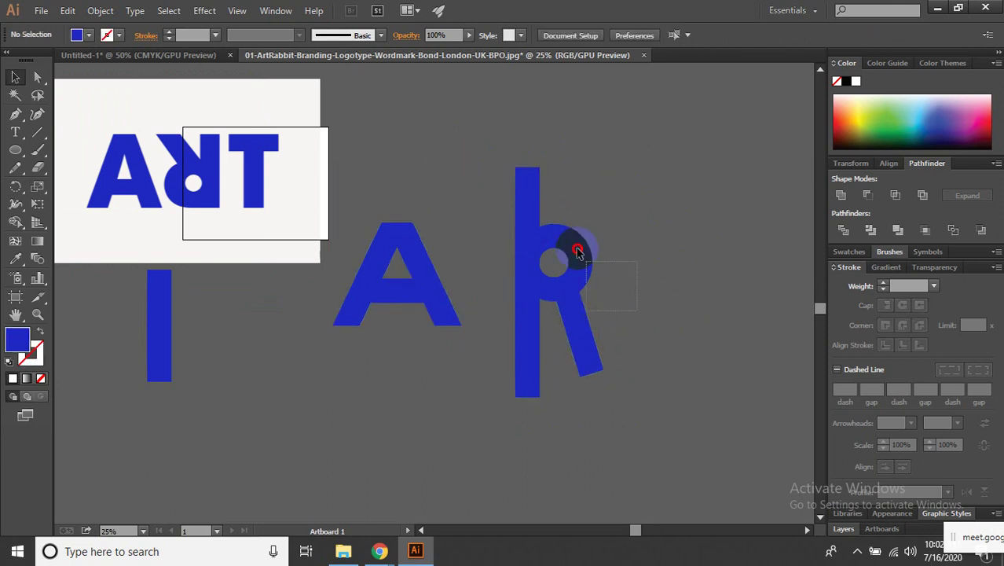
drag(637, 304, 506, 179)
scroll(531, 239, up, 3)
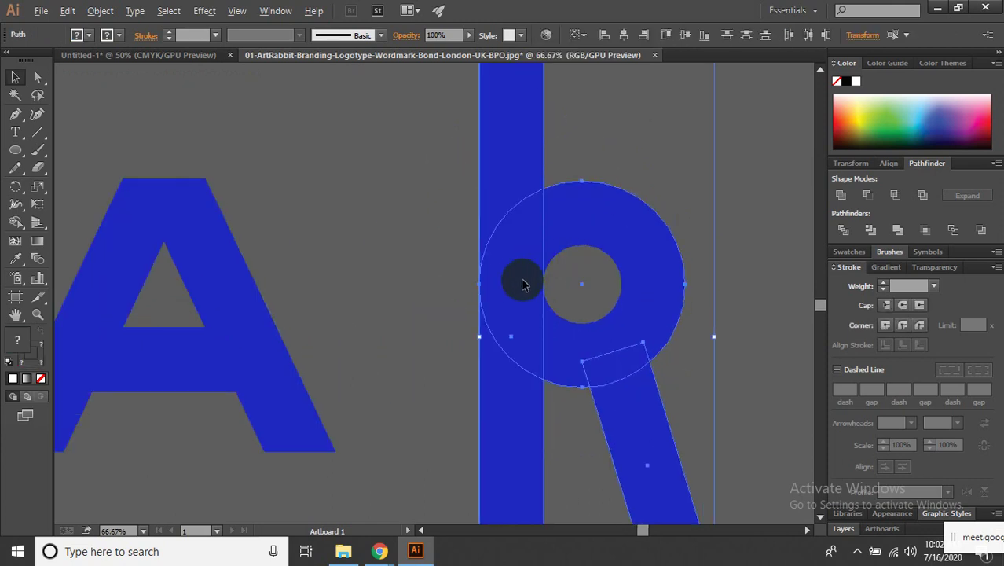
click(685, 191)
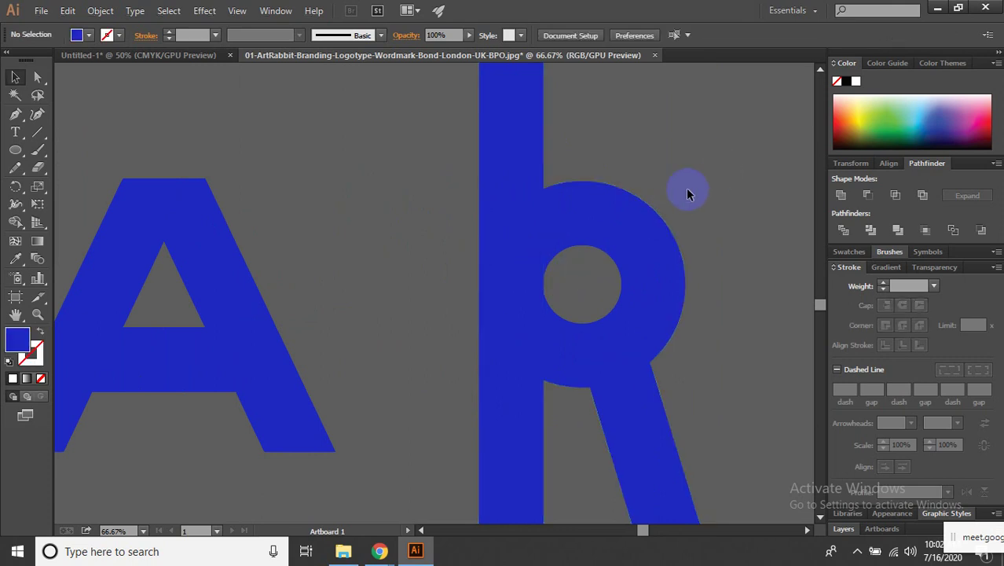
scroll(683, 191, up, 1)
click(606, 262)
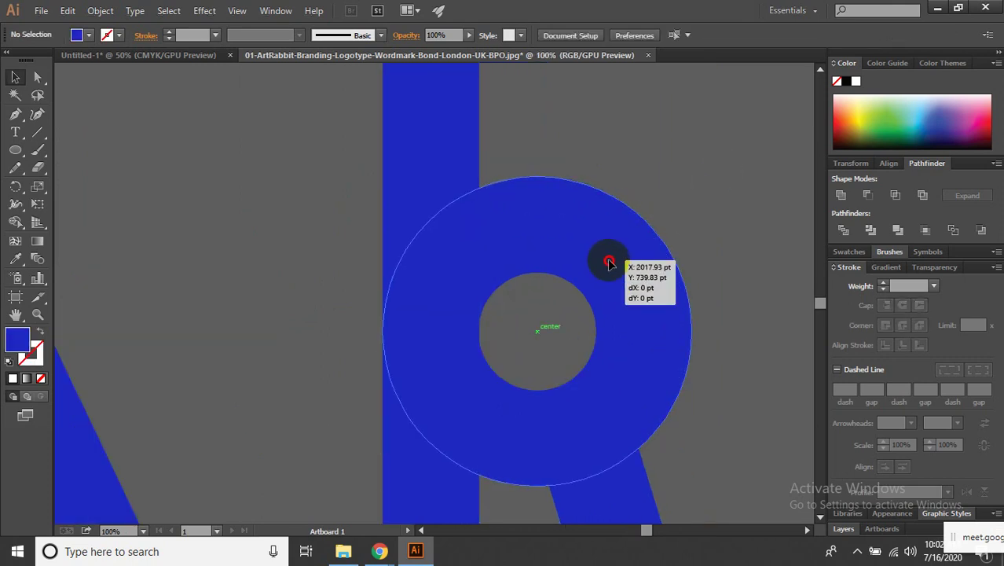
scroll(675, 316, down, 1)
scroll(688, 361, down, 3)
scroll(691, 393, down, 1)
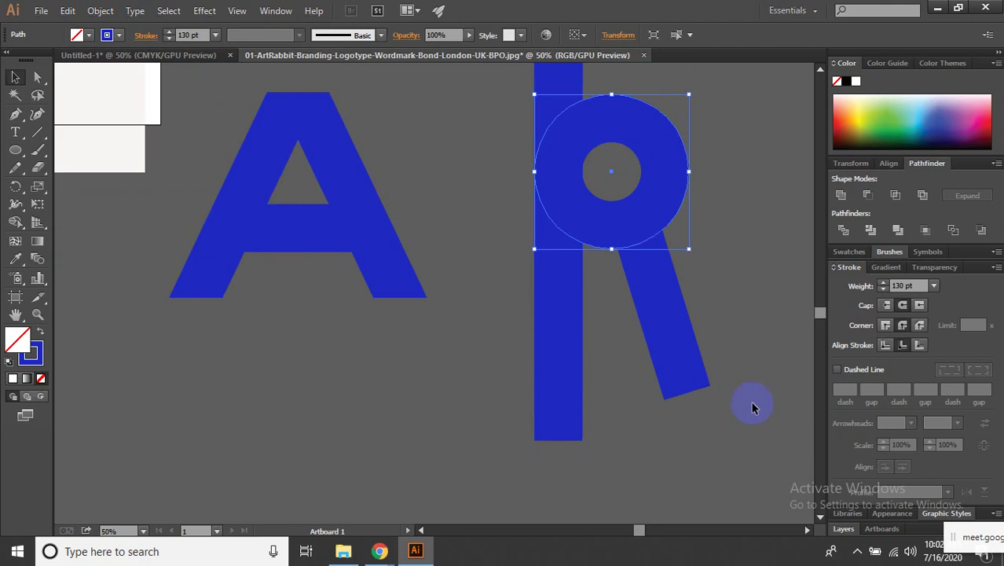
drag(753, 404, 705, 397)
shift+click(495, 95)
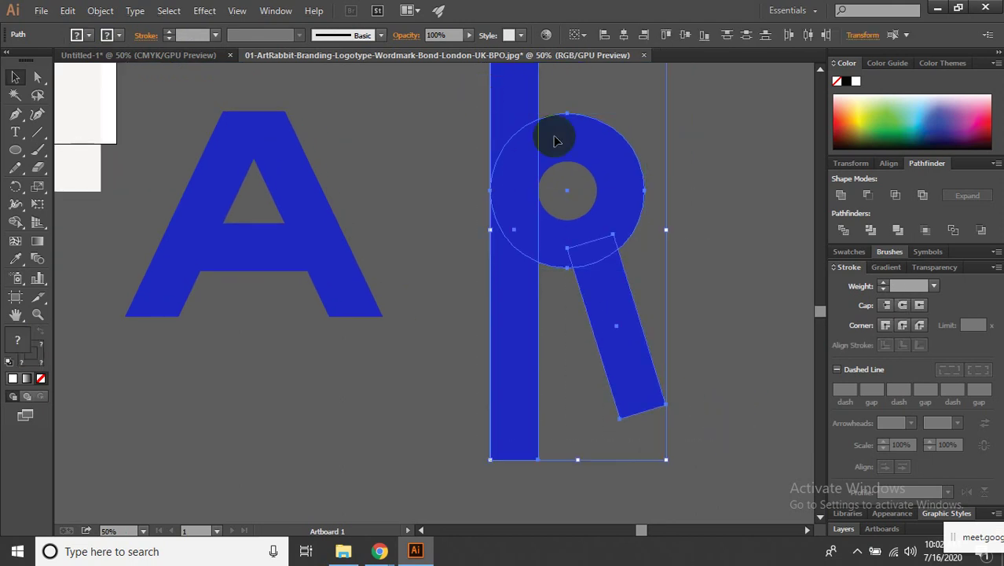
Expand the ring's appearance, divide the R parts, and delete the stem piece above the ring.
click(101, 10)
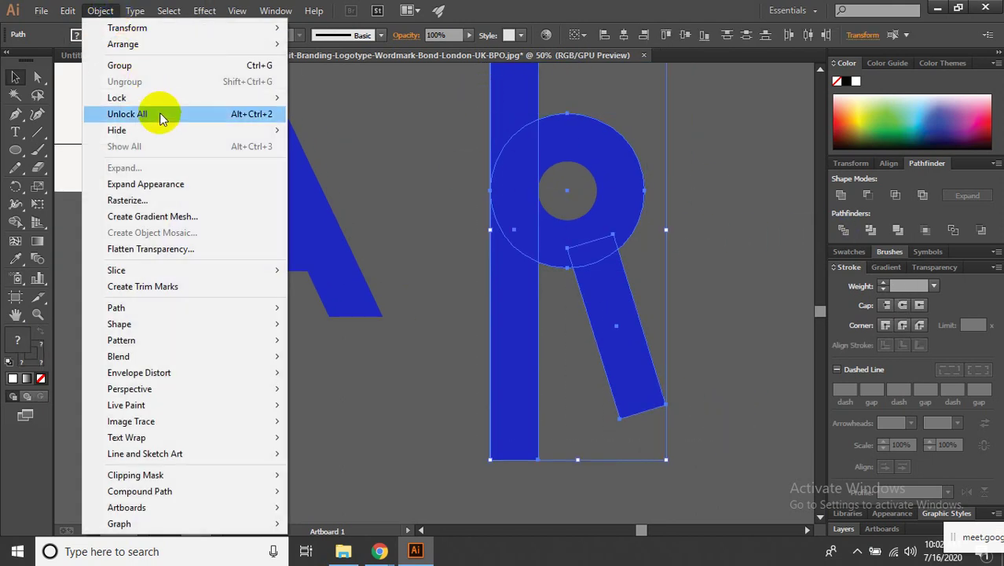
click(169, 185)
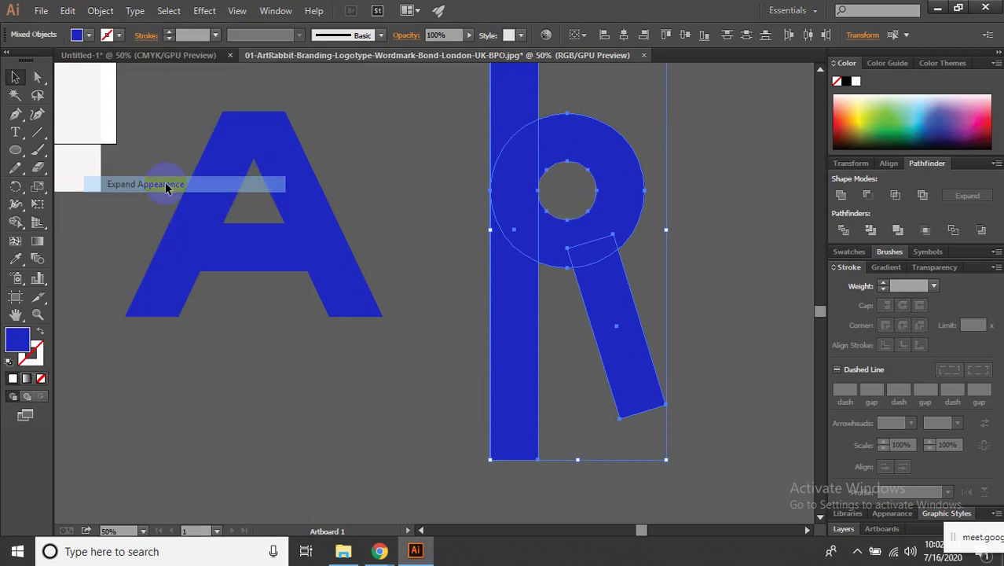
click(837, 232)
click(469, 111)
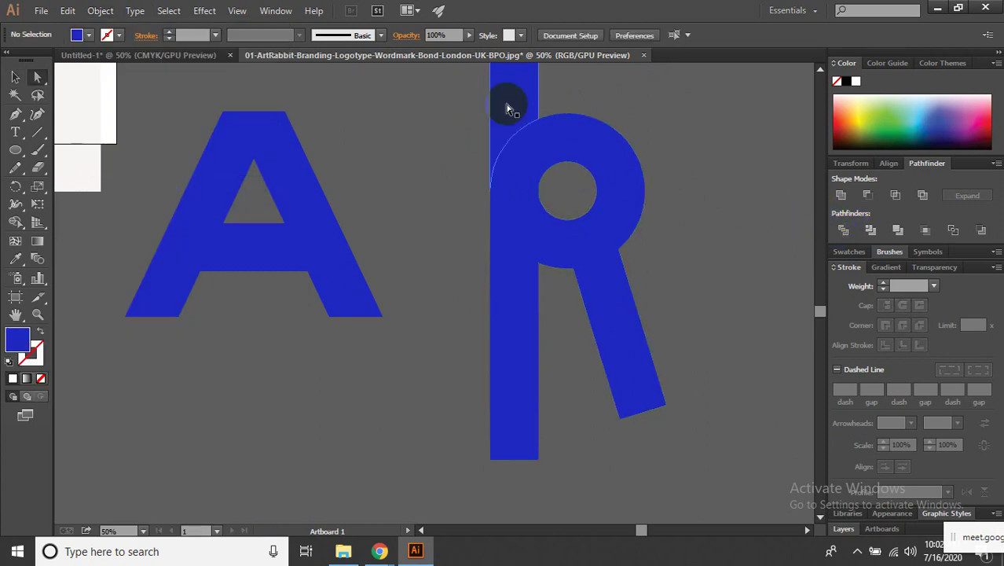
drag(507, 108, 493, 99)
key(Delete)
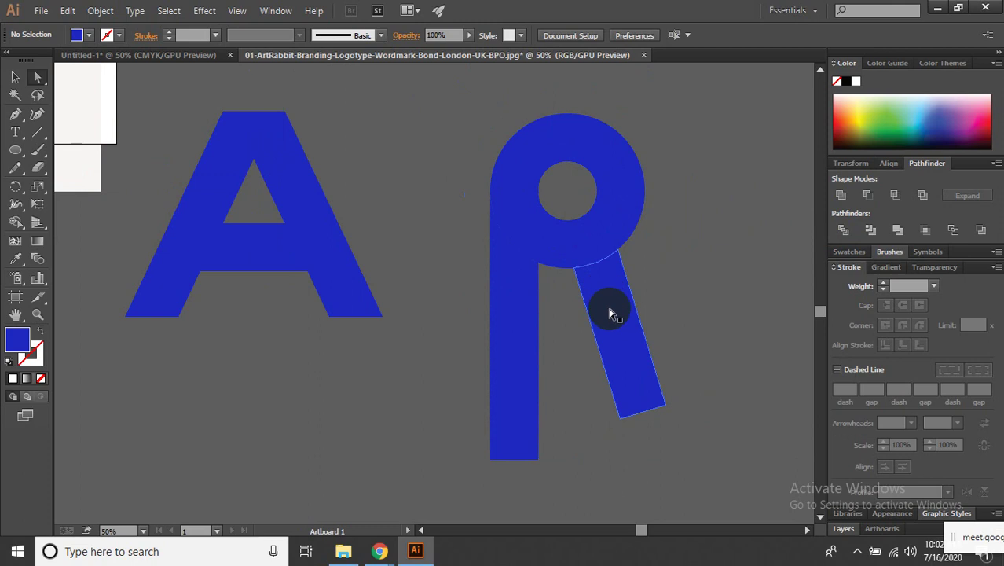
Unite the bowl, stem and leg into one R shape and shift it slightly left.
click(570, 237)
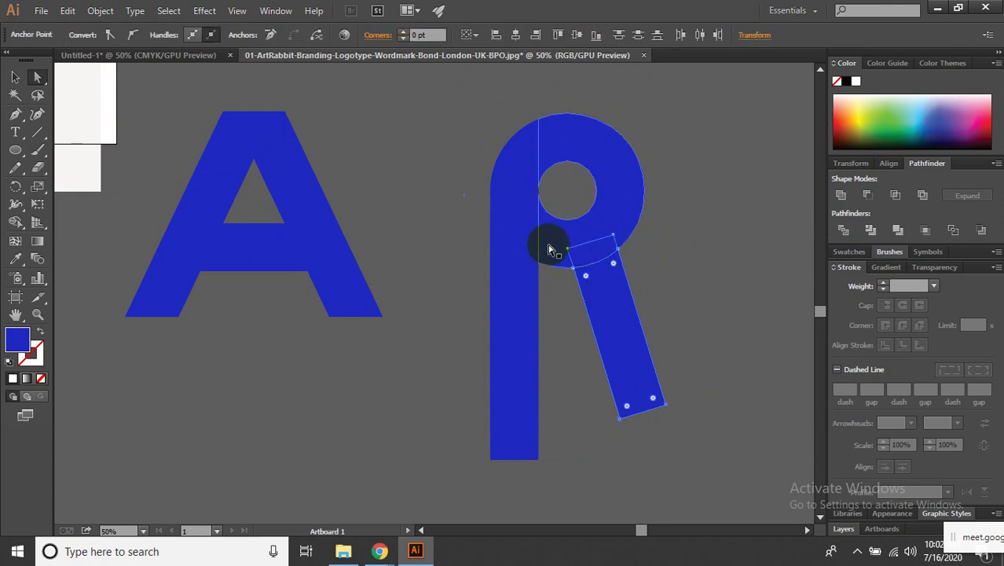
shift+click(520, 259)
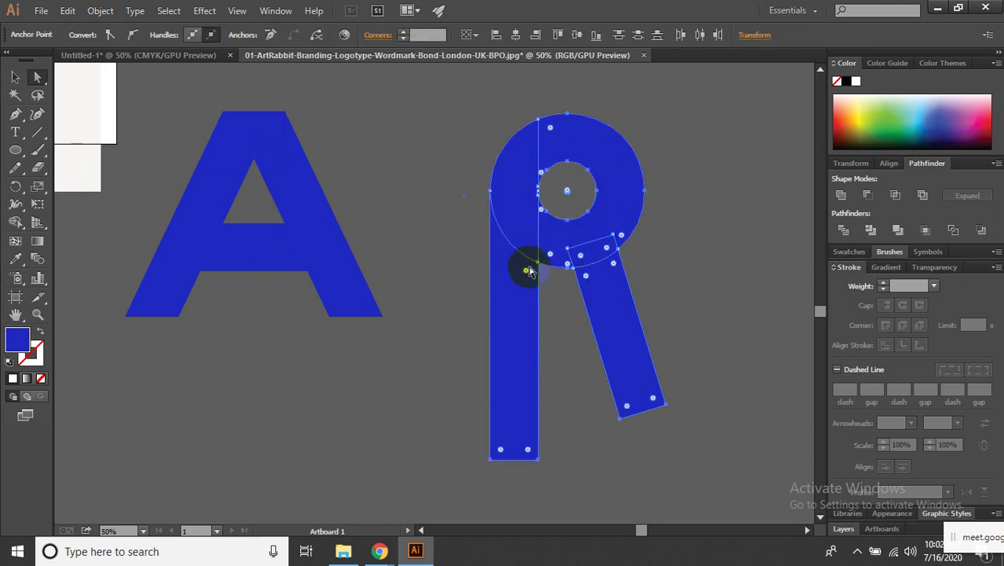
click(840, 196)
click(717, 242)
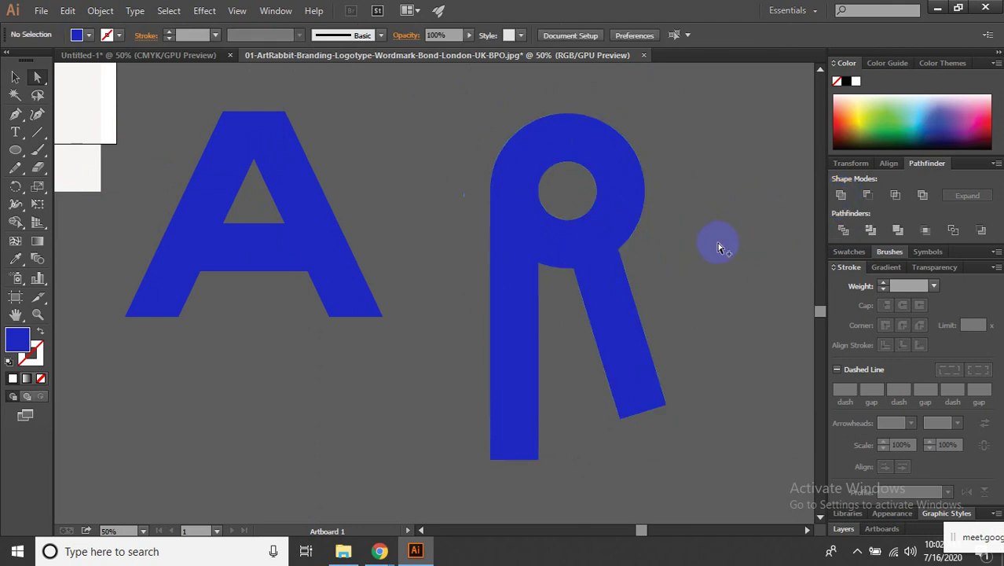
scroll(717, 242, down, 1)
drag(648, 225, 605, 223)
Show rulers, add guides at the A's top and baseline, and align the R's top.
key(ctrl+r)
key(a)
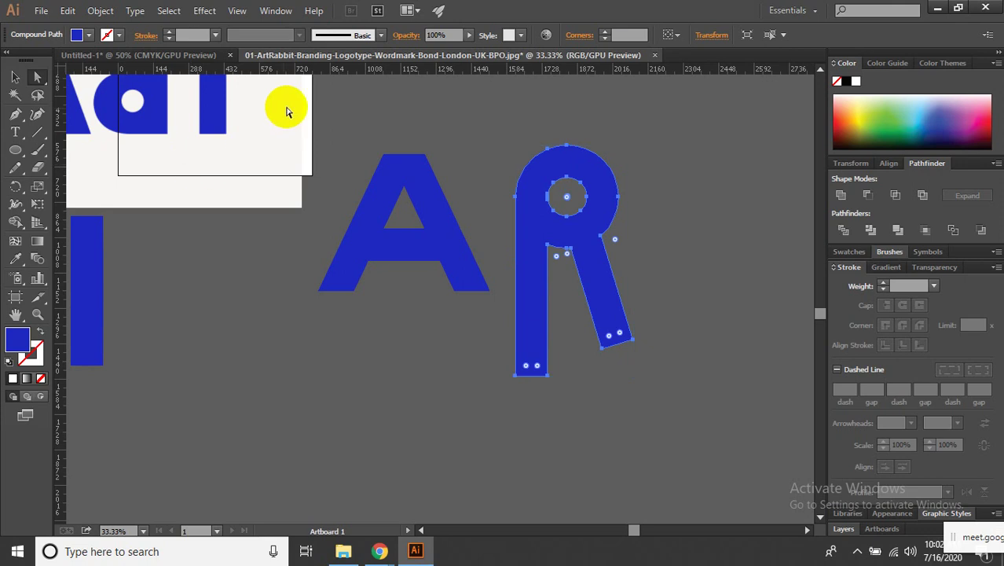
drag(325, 72, 330, 155)
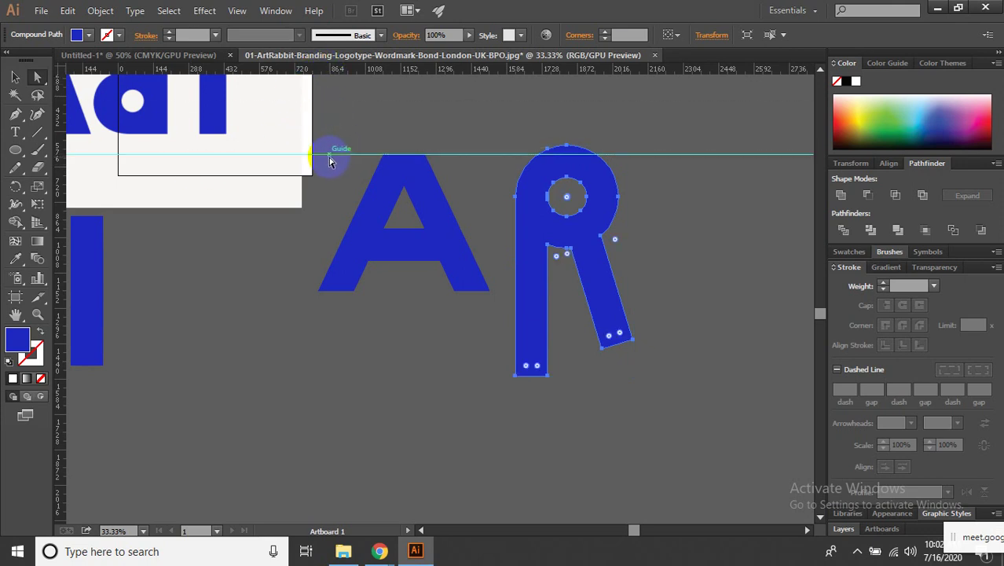
drag(350, 71, 353, 291)
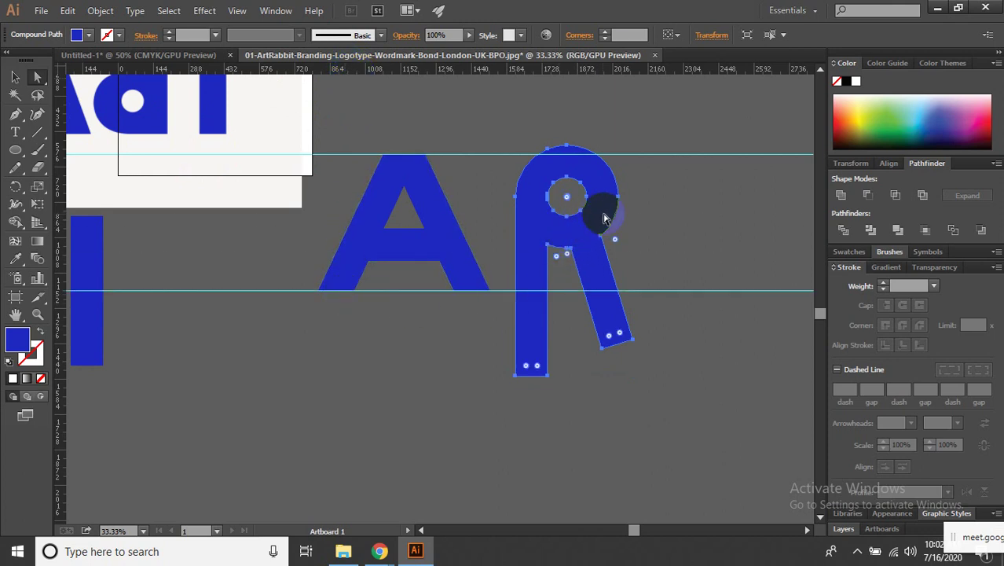
drag(602, 213, 588, 225)
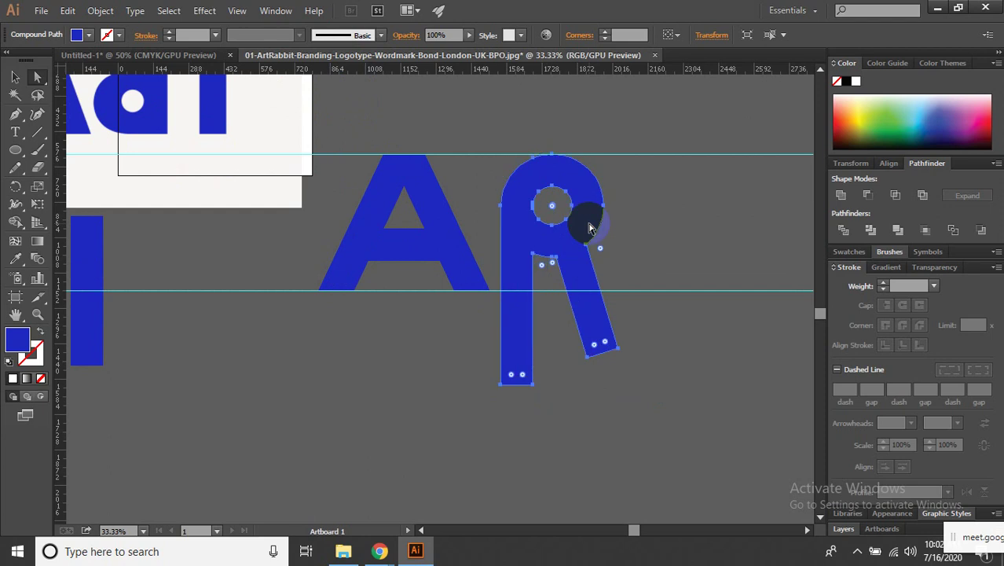
Draw a line along the baseline guide and divide the R with it.
click(37, 131)
drag(487, 292, 714, 292)
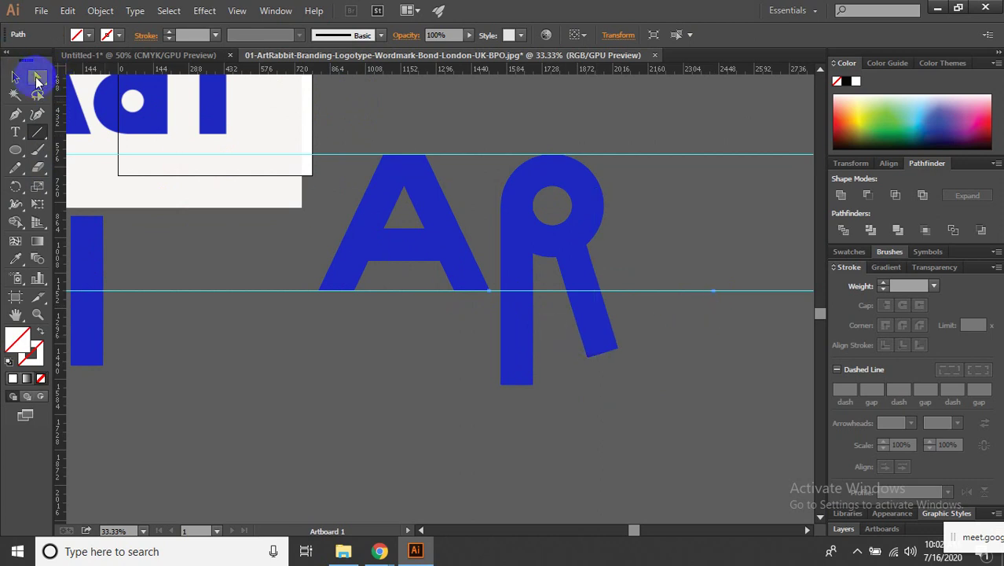
click(15, 76)
shift+click(589, 271)
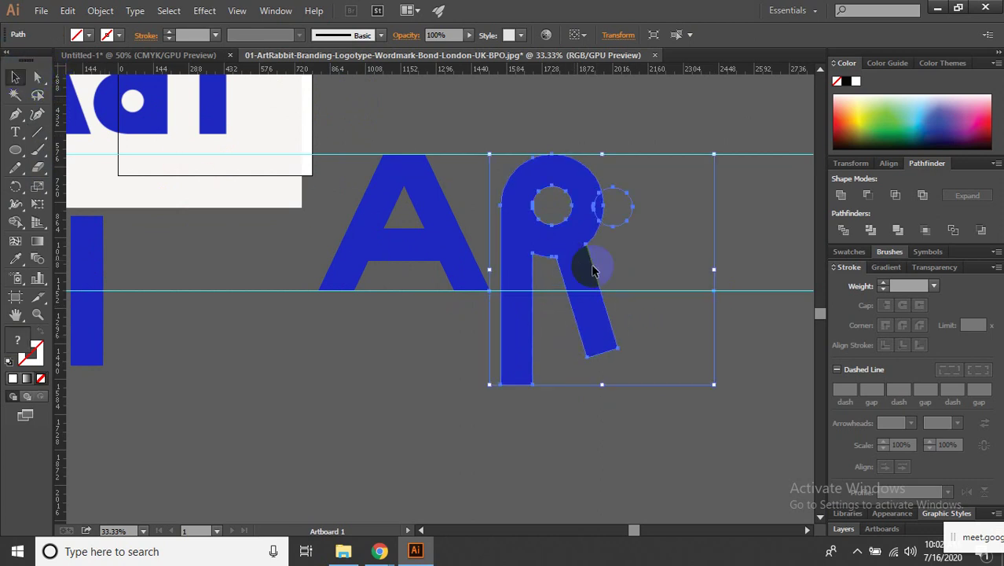
click(843, 229)
Delete the leg and stem pieces below the baseline and the stray anchor beside the R.
key(a)
click(775, 302)
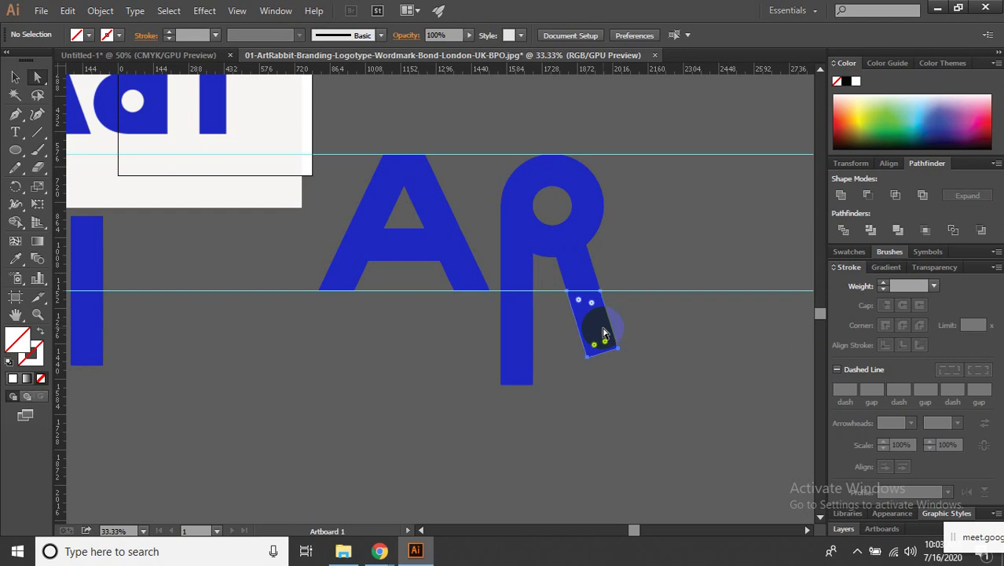
key(Delete)
click(520, 336)
key(Delete)
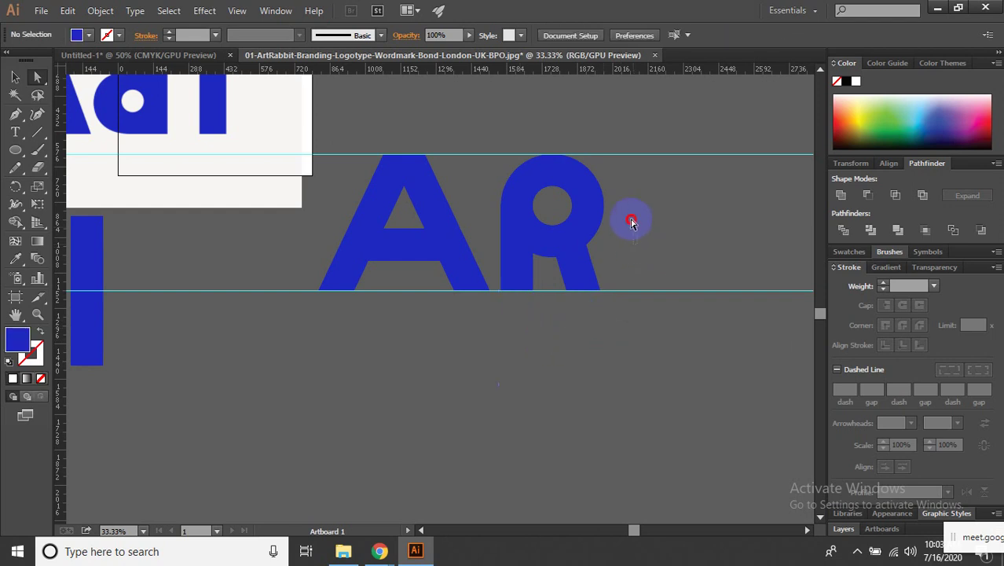
drag(632, 223, 606, 196)
key(Delete)
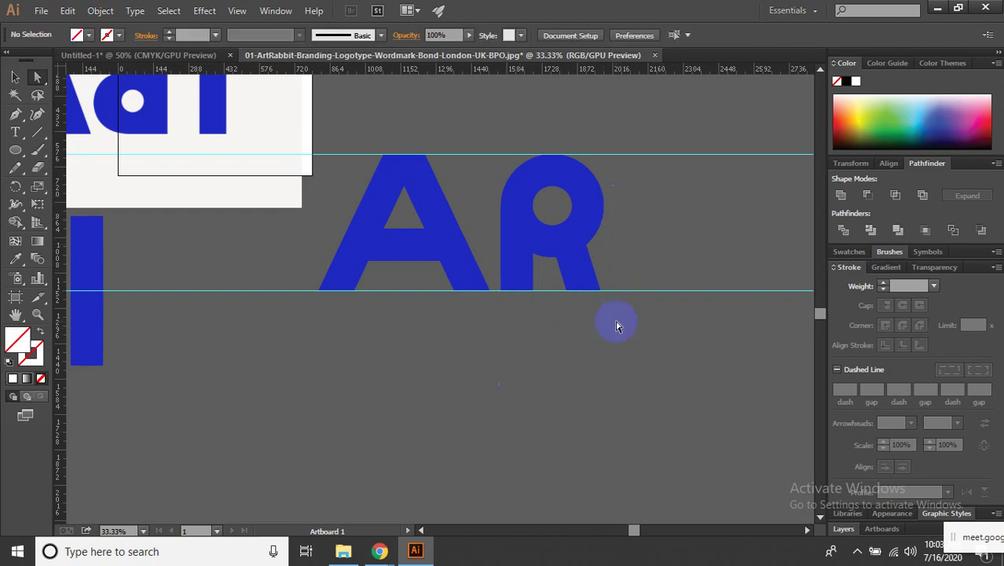
scroll(617, 326, down, 2)
scroll(598, 289, up, 2)
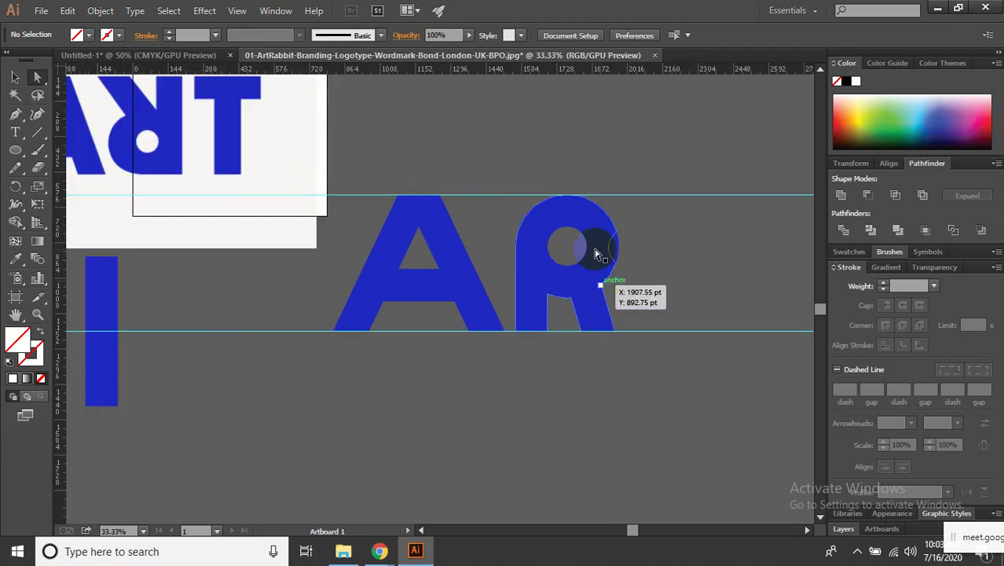
Unite the R's pieces, then undo three times back to separate stem, ring and leg.
click(594, 206)
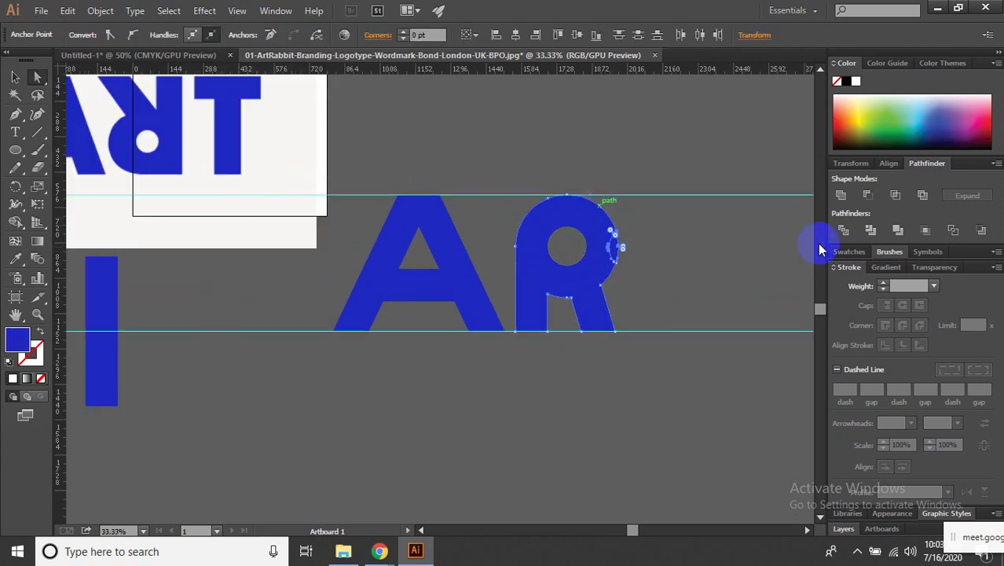
click(837, 197)
click(738, 251)
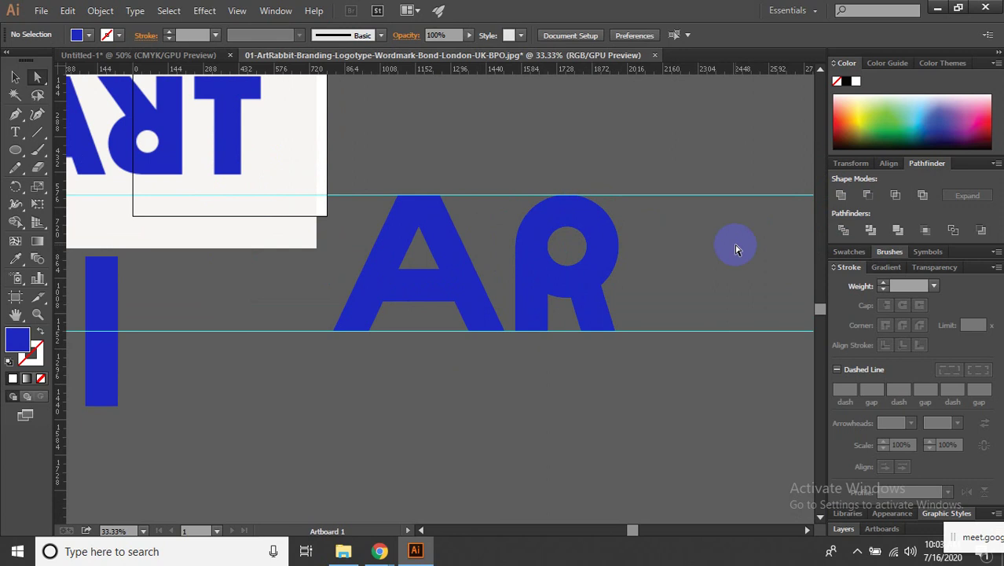
key(ctrl+z)
key(ctrl+z)
key(ctrl+z)
key(ctrl+z)
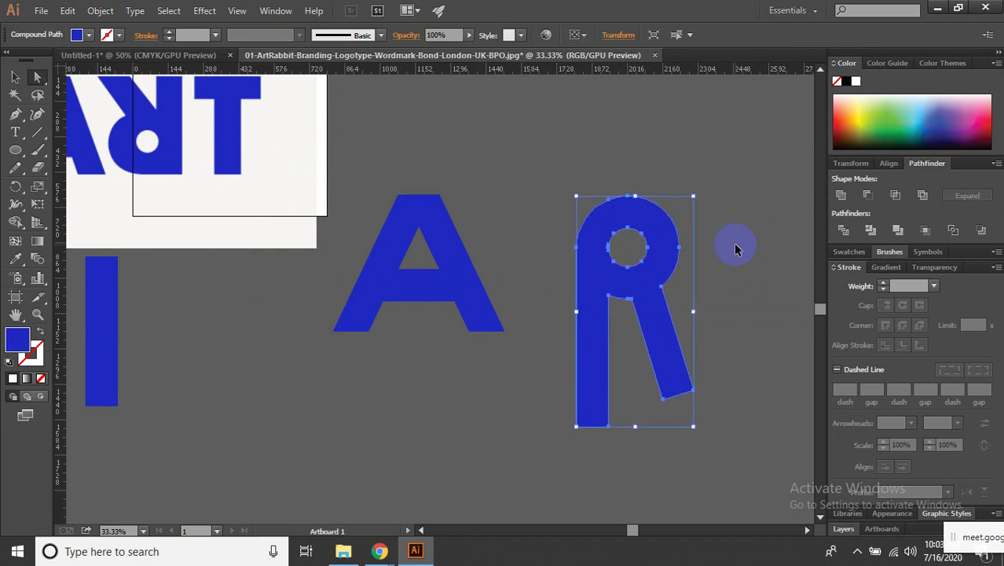
key(ctrl+z)
key(ctrl+z)
key(ctrl+z)
key(ctrl+z)
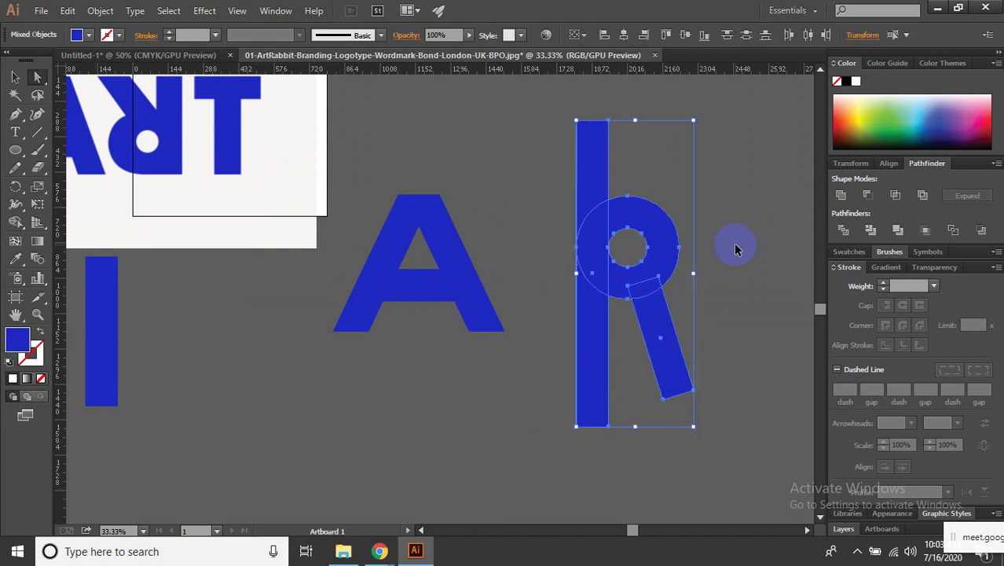
key(ctrl+z)
key(ctrl+z)
key(ctrl+z)
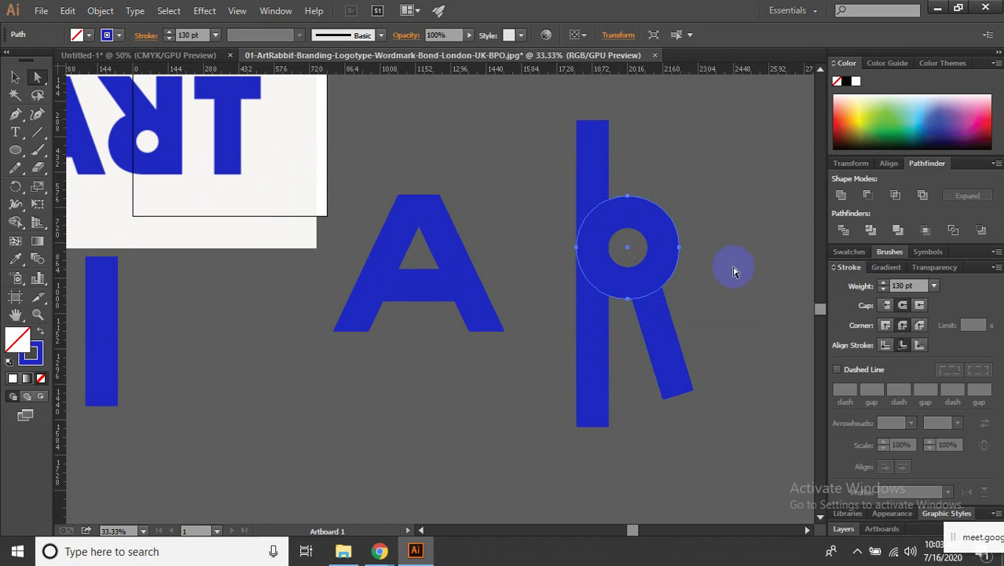
Reposition the R's ring along the stem and remove the short extra rectangle.
click(721, 282)
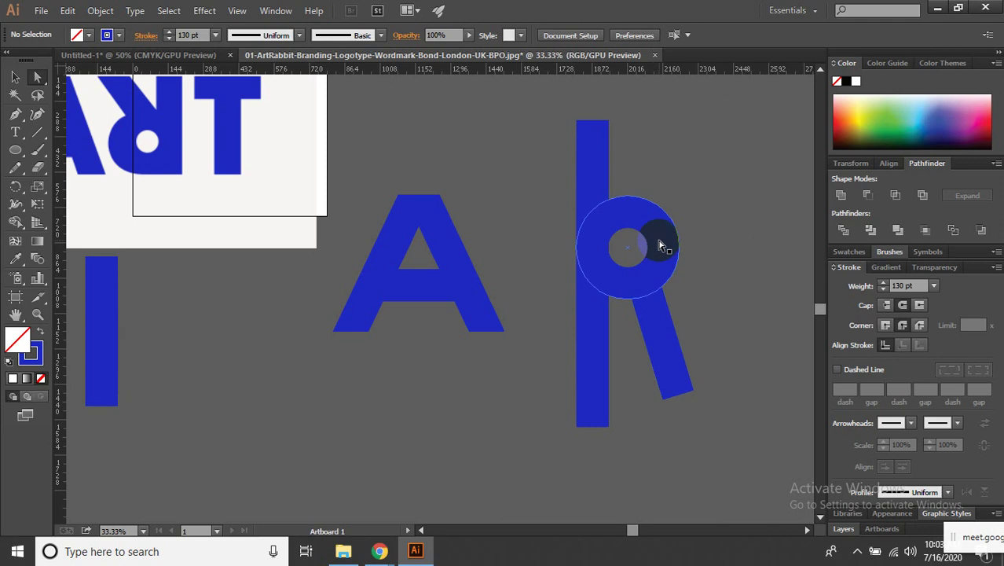
click(665, 246)
mouse_move(665, 246)
mouse_down()
mouse_move(648, 244)
mouse_move(658, 245)
mouse_up()
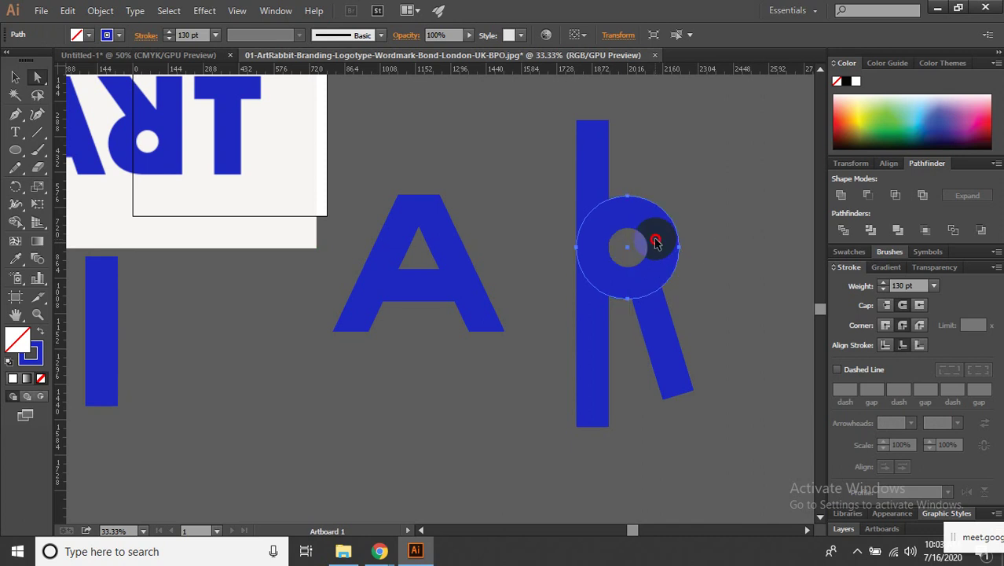
drag(656, 243, 657, 243)
drag(660, 313, 709, 273)
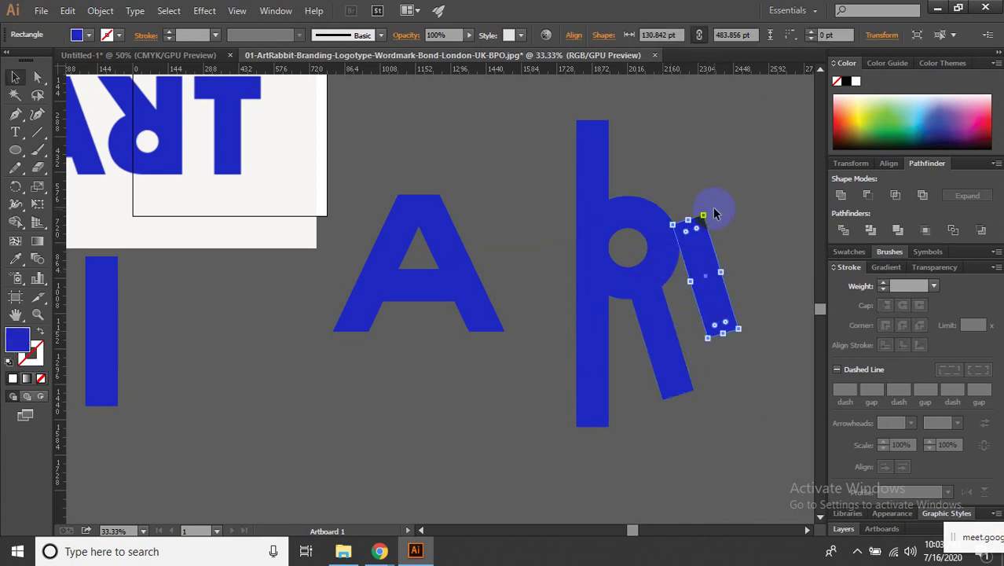
drag(713, 214, 729, 332)
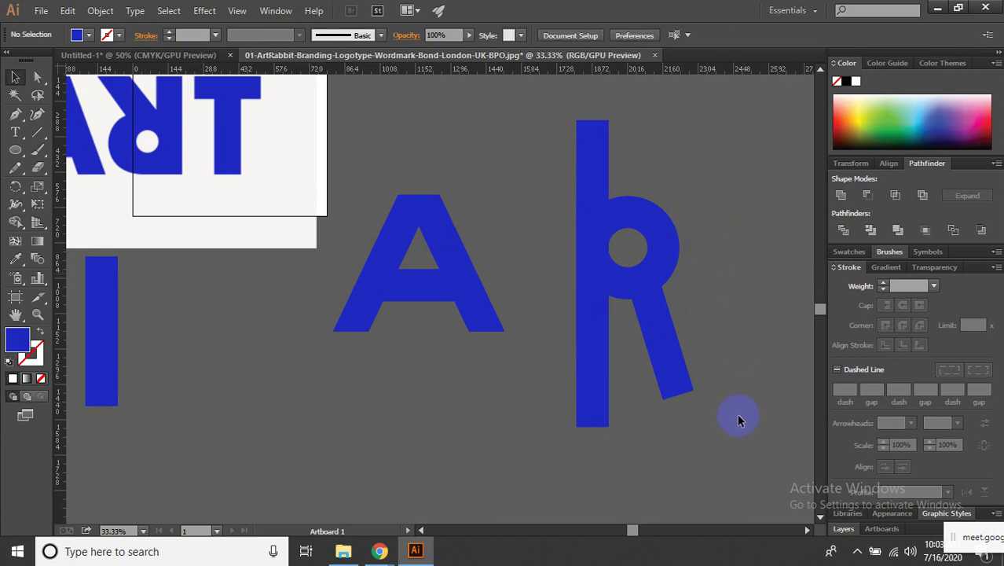
Rotate the R's diagonal leg to a shallower angle beneath the ring.
click(586, 231)
click(678, 371)
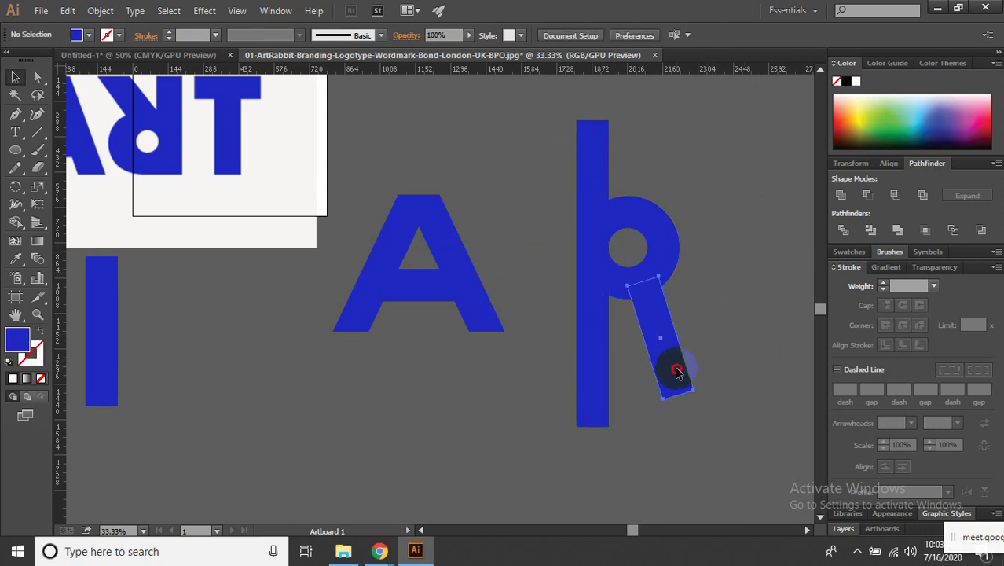
drag(701, 389, 678, 355)
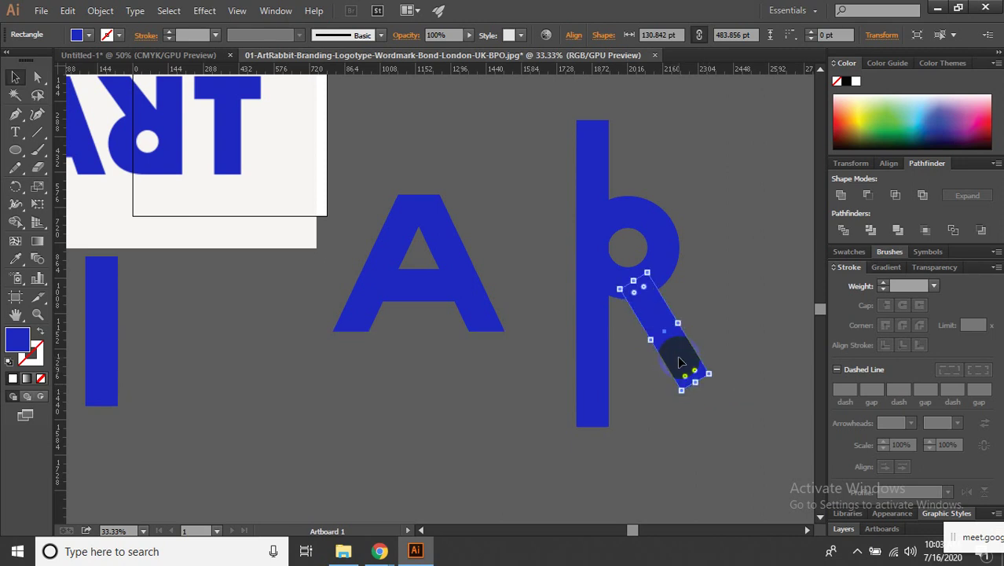
click(737, 344)
scroll(737, 344, up, 2)
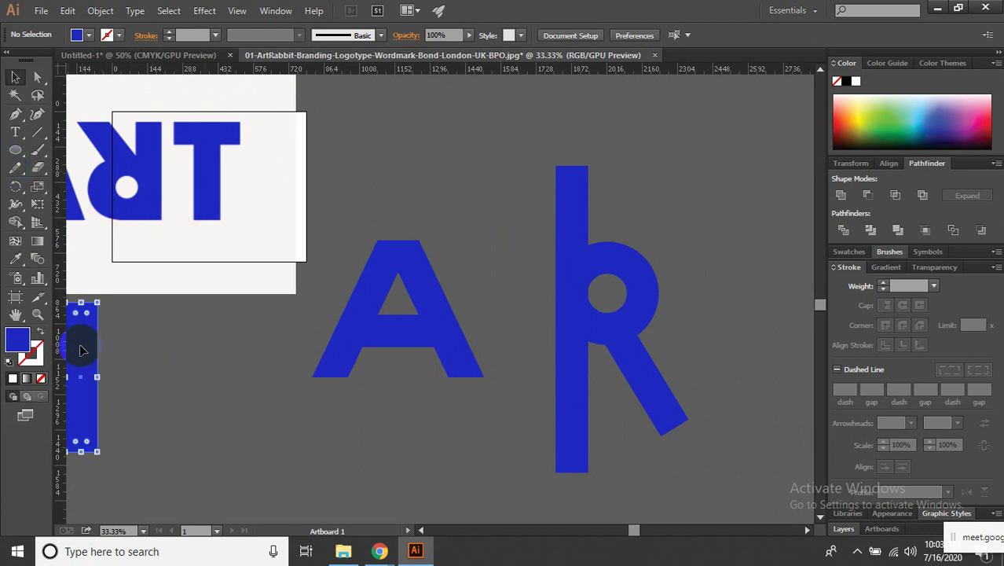
Duplicate the stem rectangle, rotate it into a horizontal bar, and move it onto the R.
drag(82, 350, 369, 322)
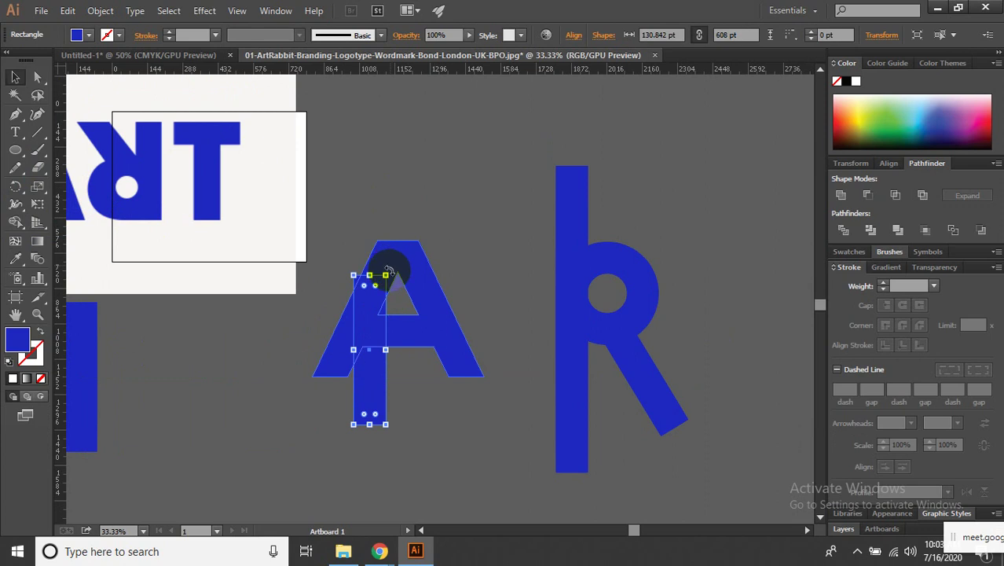
drag(388, 271, 224, 351)
drag(359, 357, 625, 268)
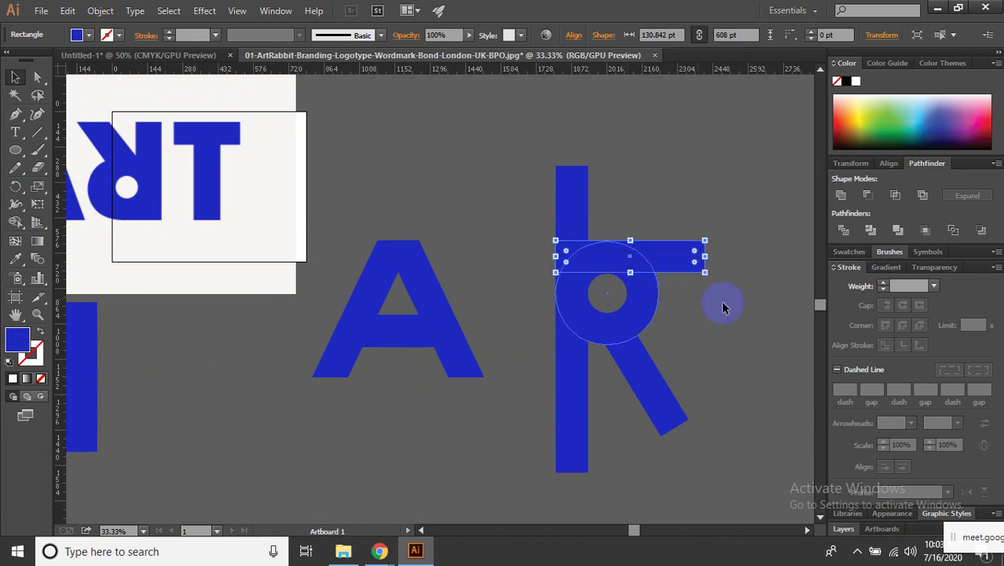
click(720, 310)
scroll(704, 303, up, 1)
scroll(526, 239, up, 1)
Lower the bar toward the ring's top and fill it green.
click(665, 220)
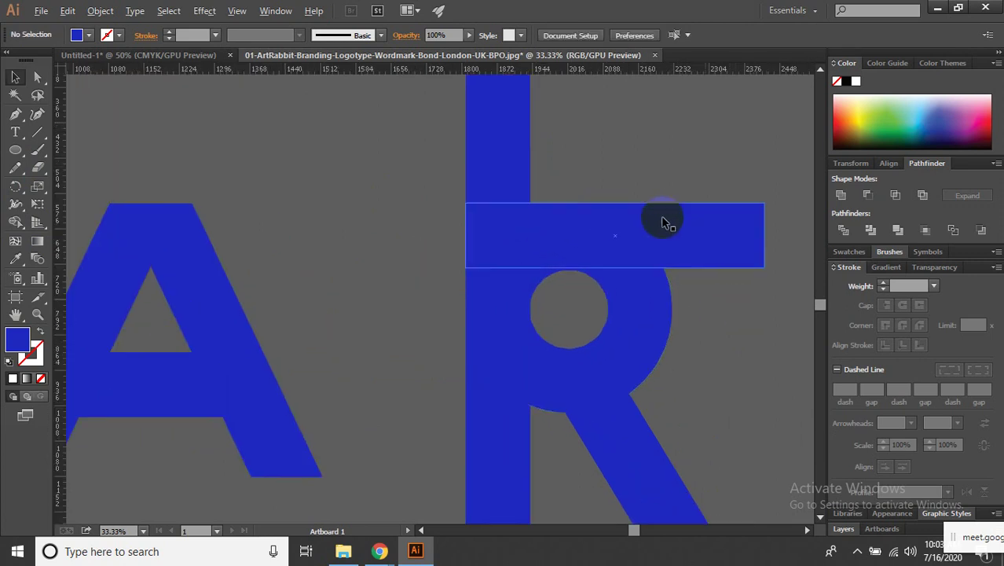
scroll(668, 221, up, 1)
mouse_move(671, 223)
mouse_down()
mouse_move(672, 236)
mouse_move(649, 233)
mouse_up()
click(896, 113)
click(713, 155)
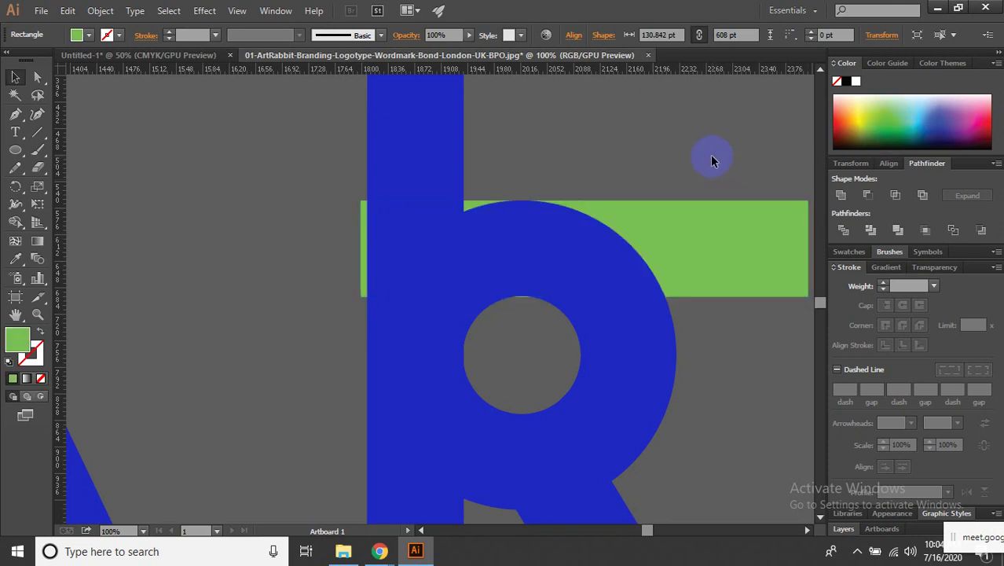
scroll(684, 166, up, 4)
Nudge the green bar so its top edge is level with the ring's top.
drag(622, 339, 623, 343)
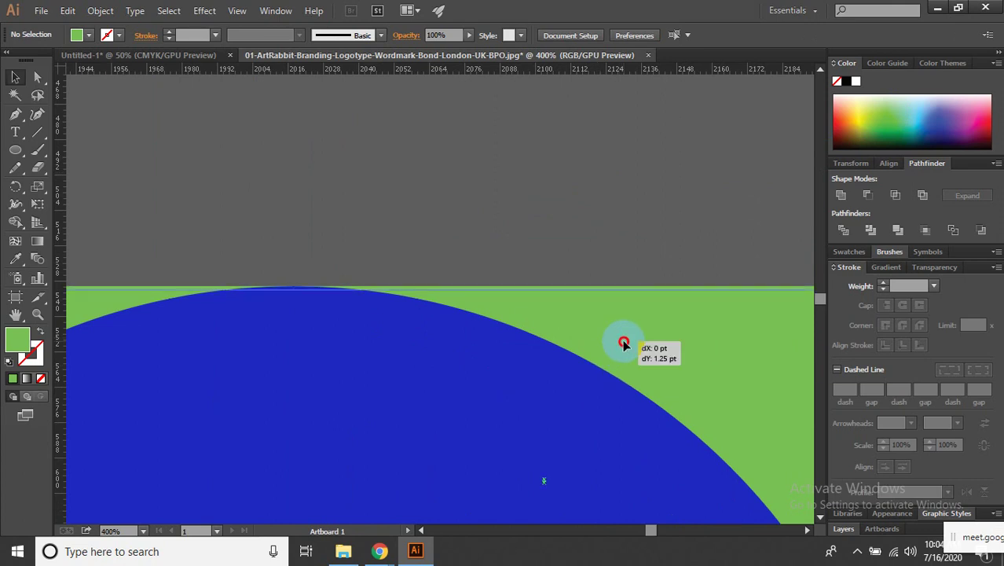
scroll(367, 285, up, 2)
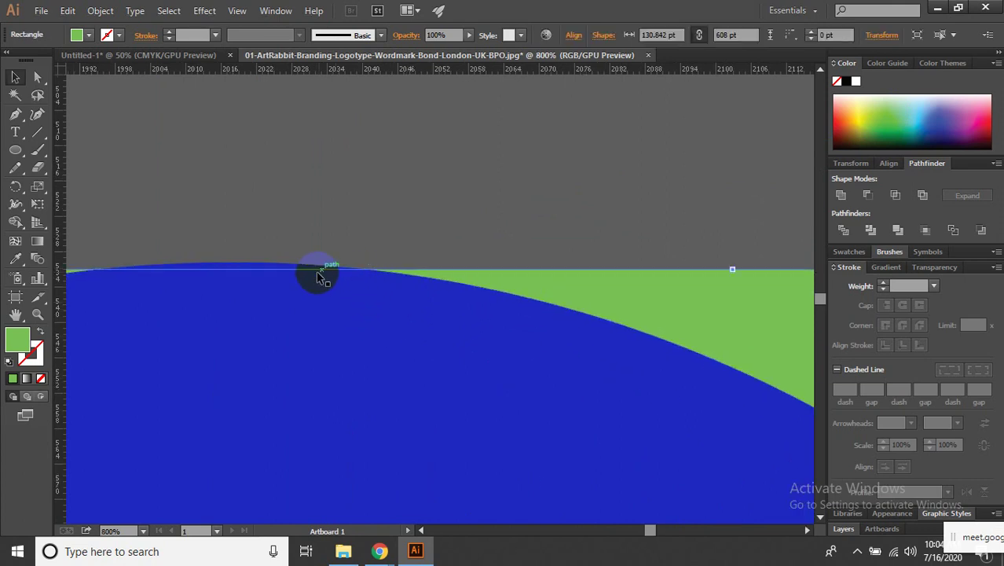
drag(312, 269, 310, 265)
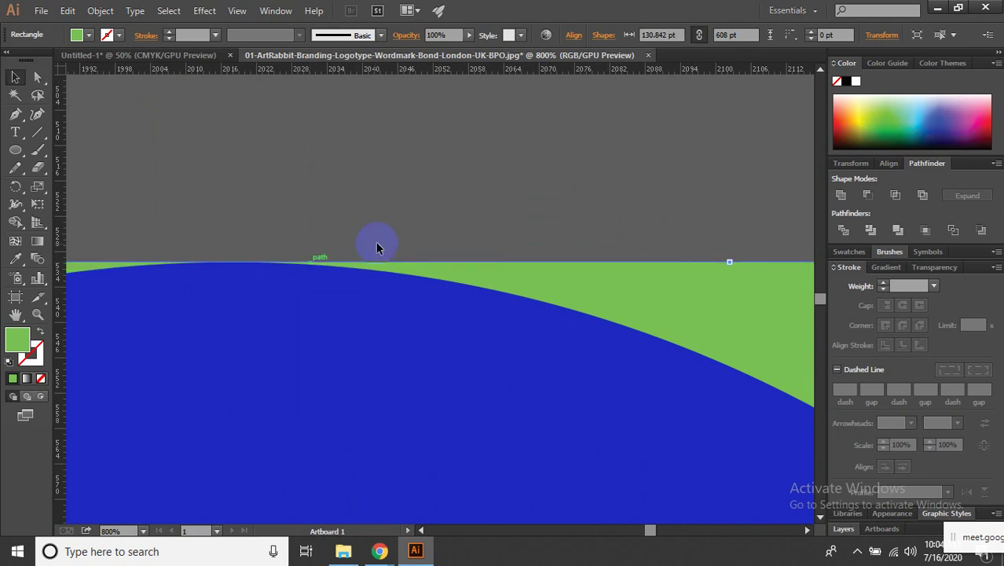
scroll(400, 242, down, 2)
scroll(411, 263, down, 1)
scroll(411, 263, down, 2)
click(322, 276)
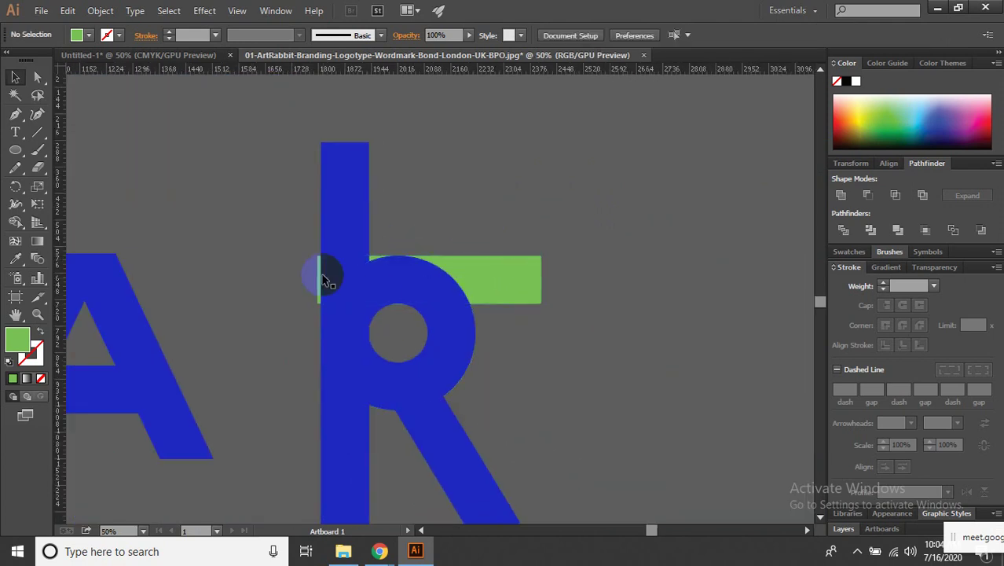
scroll(386, 234, down, 2)
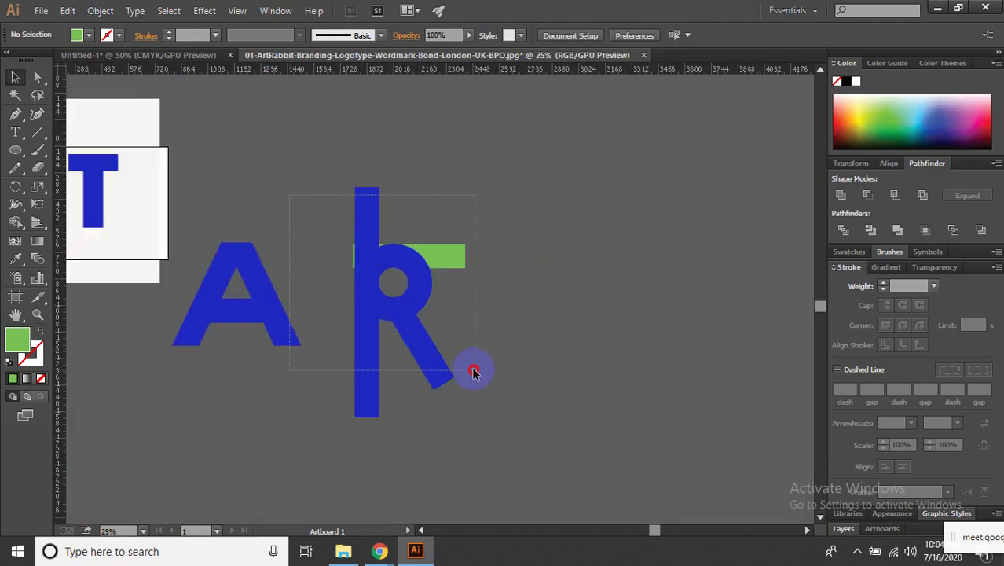
Expand the R's appearance into plain shapes.
drag(474, 371, 520, 406)
click(520, 406)
drag(329, 172, 333, 150)
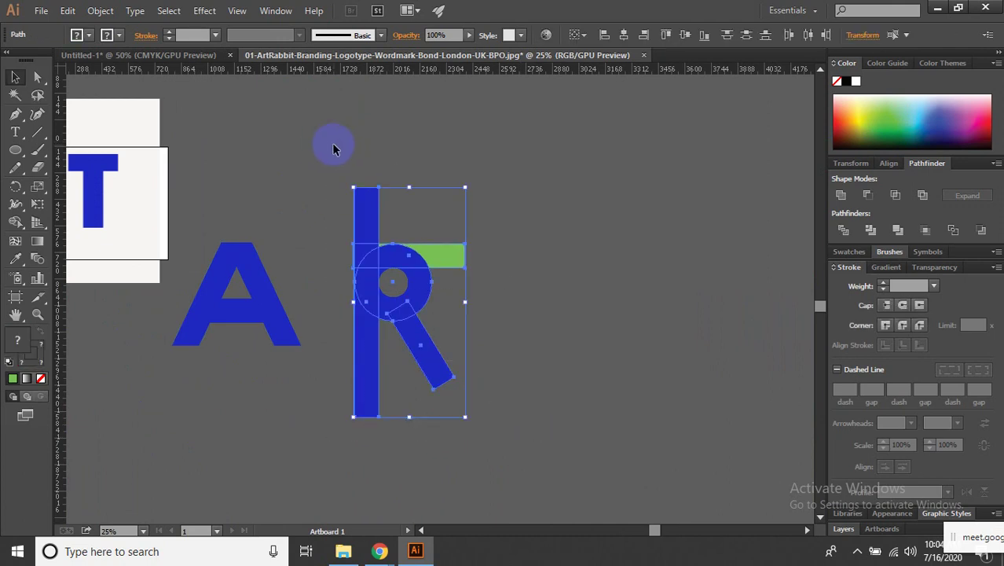
click(99, 11)
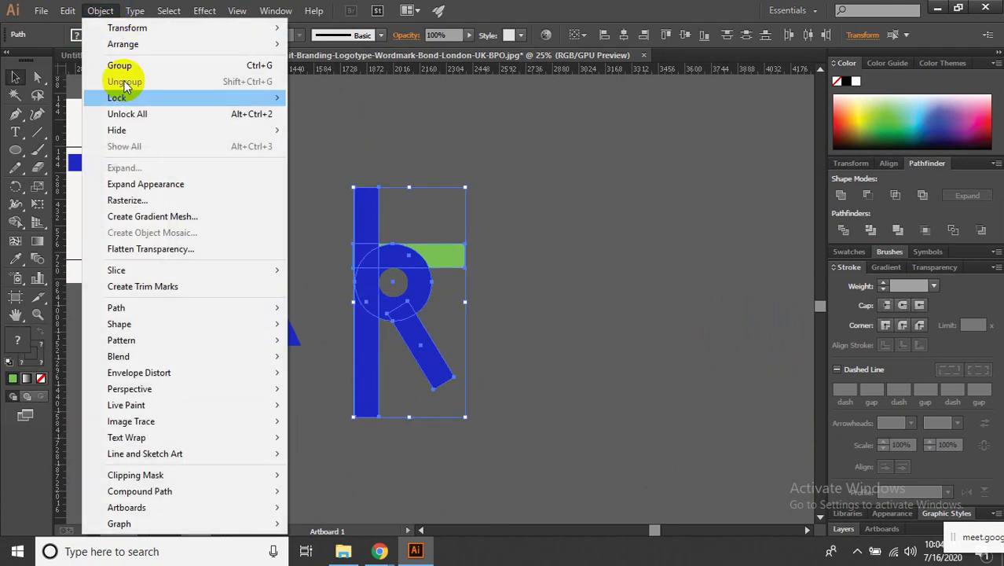
click(142, 185)
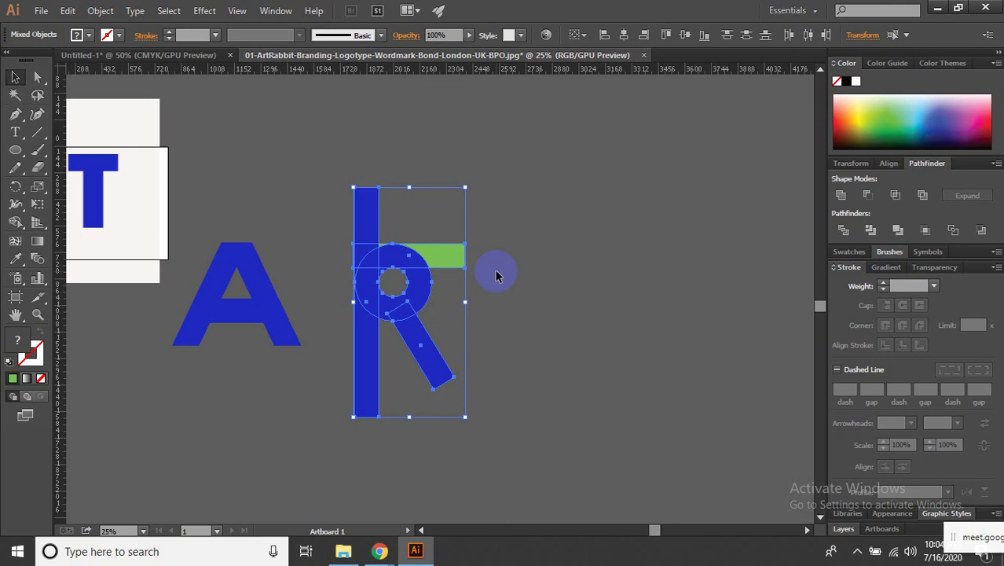
click(496, 275)
Select the R together with the green bar and expand their appearance.
click(444, 266)
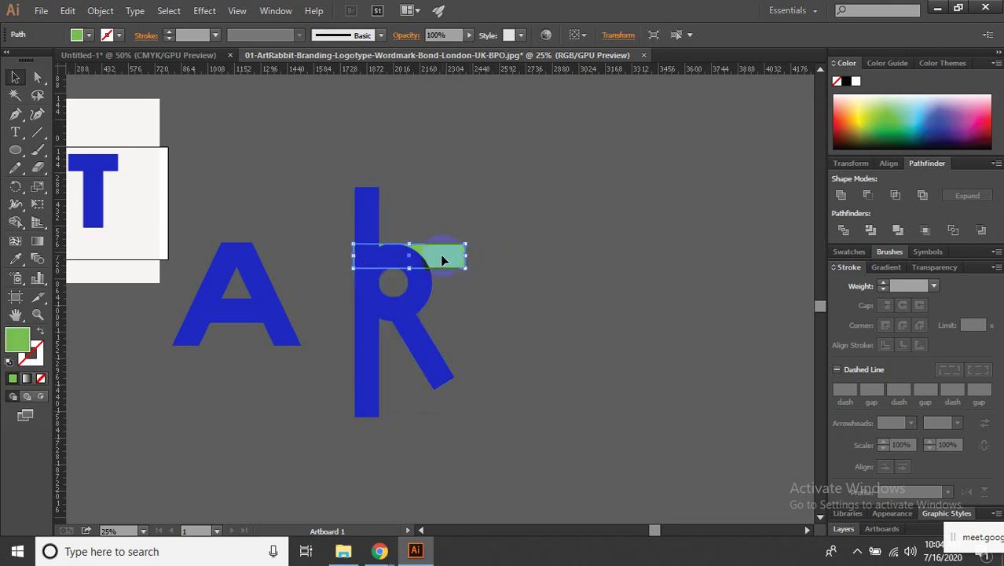
drag(513, 353, 332, 188)
click(571, 281)
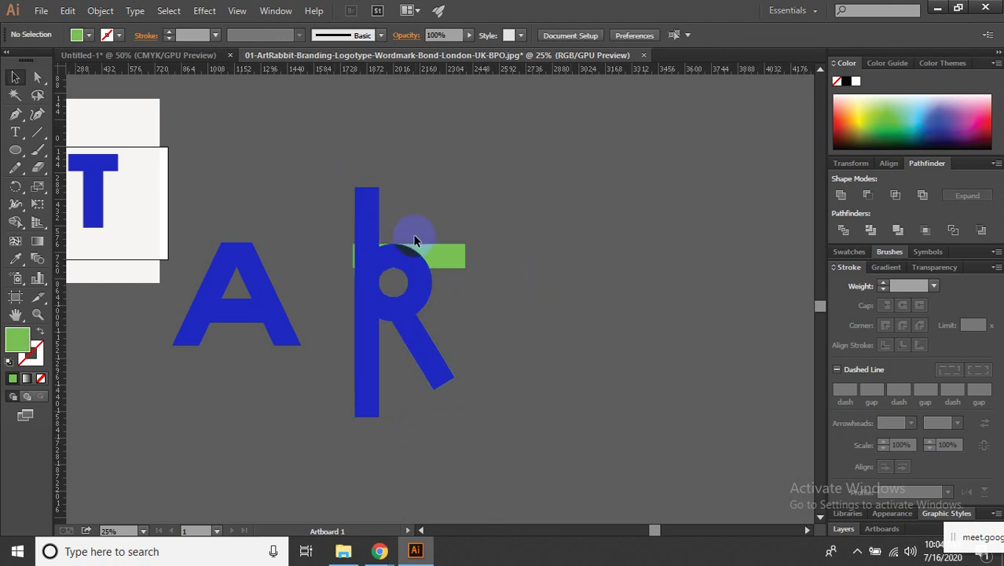
click(440, 273)
click(439, 256)
drag(401, 303, 258, 161)
drag(564, 357, 336, 173)
click(110, 15)
click(157, 183)
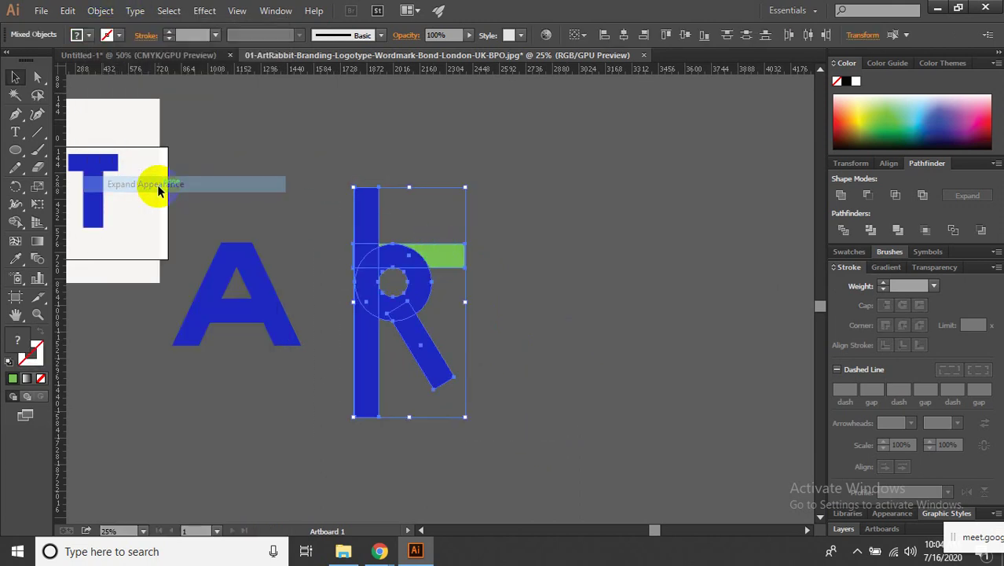
Expand the green bar into a plain path.
click(591, 274)
click(442, 253)
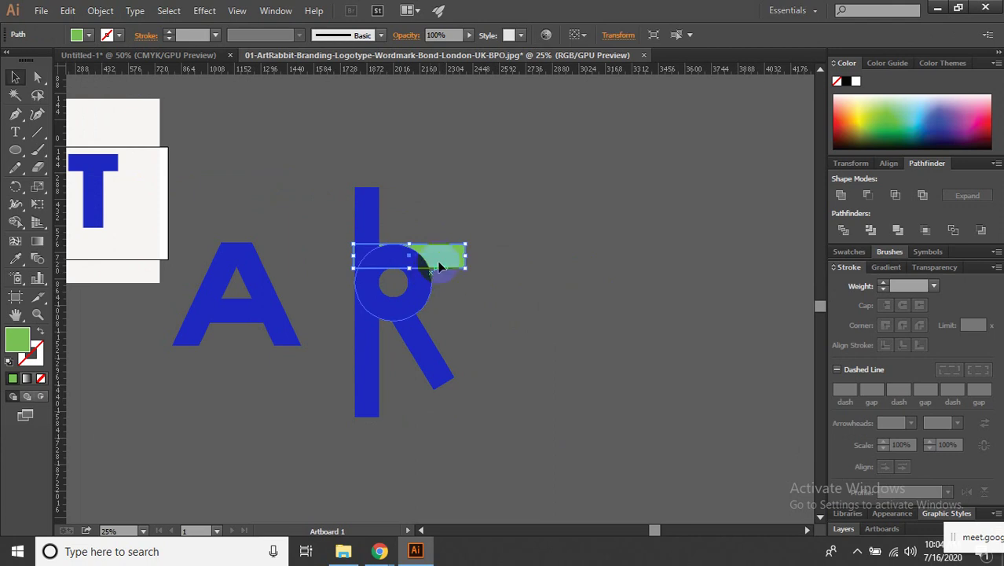
click(100, 10)
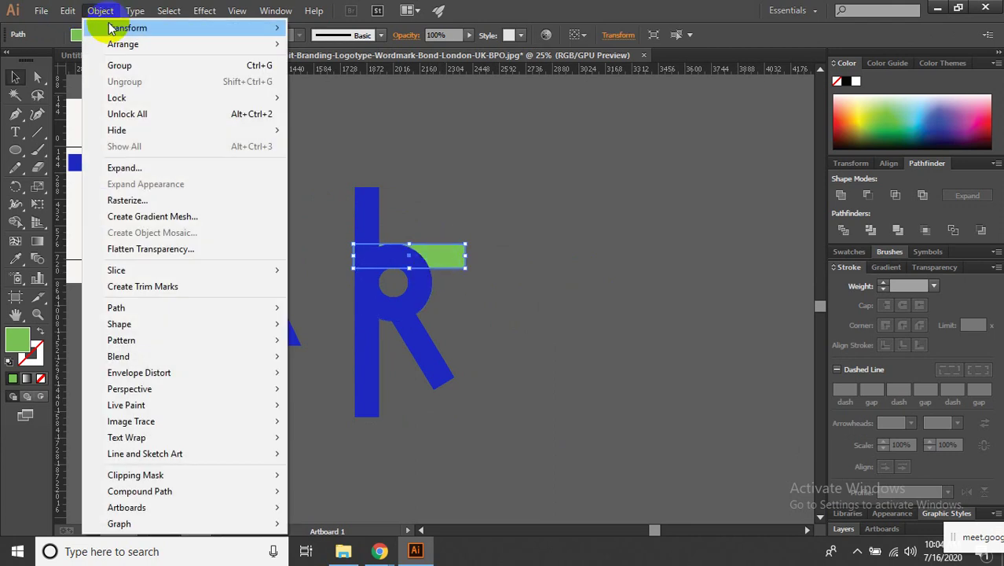
click(151, 167)
scroll(440, 256, up, 1)
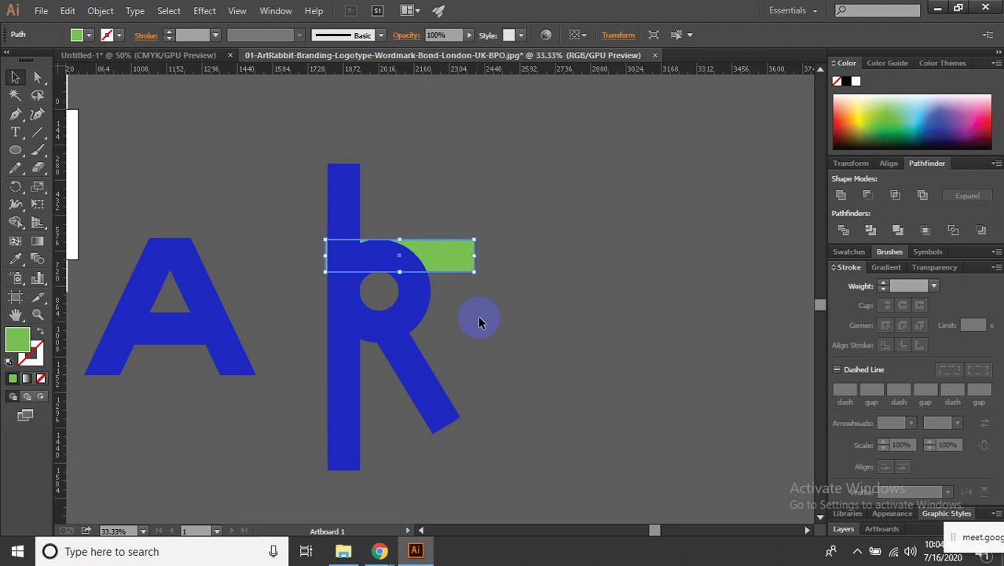
Merge the blue R pieces into one shape with Pathfinder.
drag(315, 181, 347, 197)
click(897, 229)
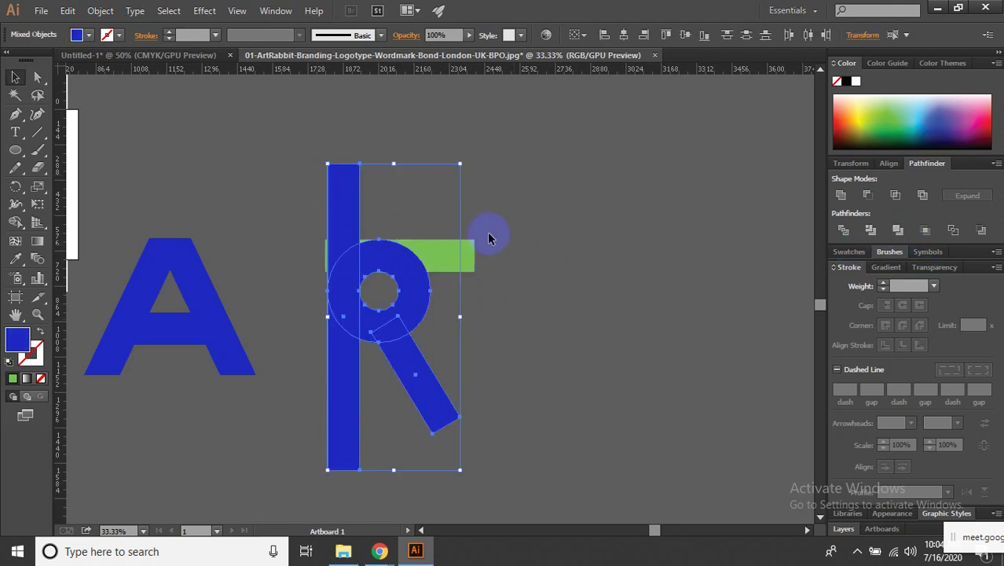
click(843, 229)
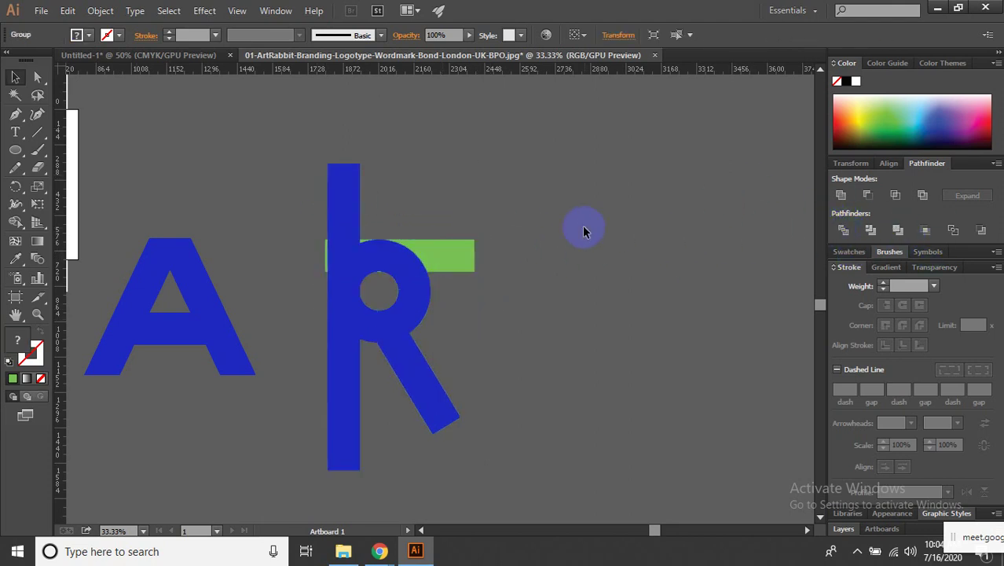
click(582, 230)
key(a)
Delete the reshaped green bar part and the stem piece rising above the bowl.
scroll(484, 265, up, 1)
drag(474, 258, 489, 249)
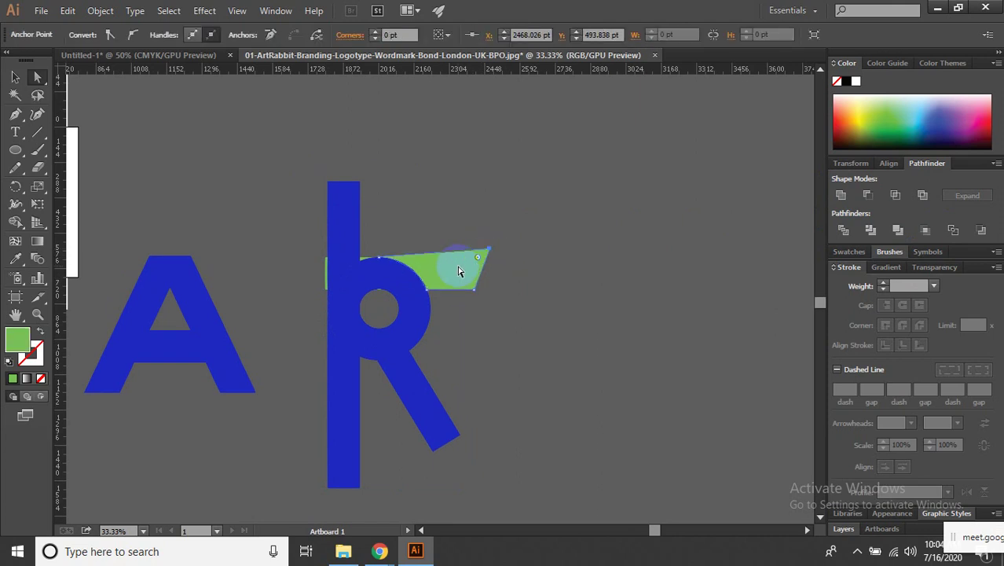
key(Delete)
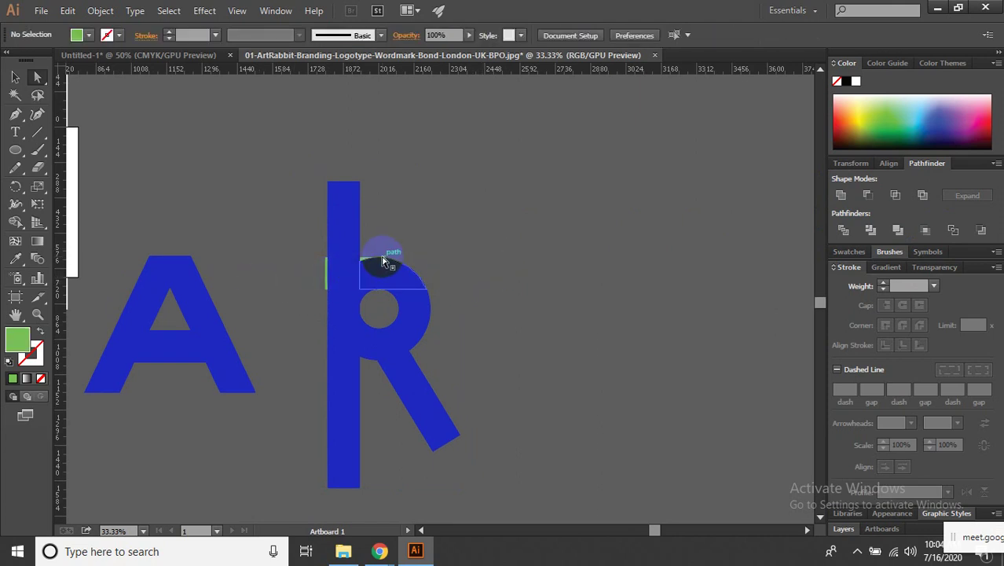
click(343, 232)
key(Delete)
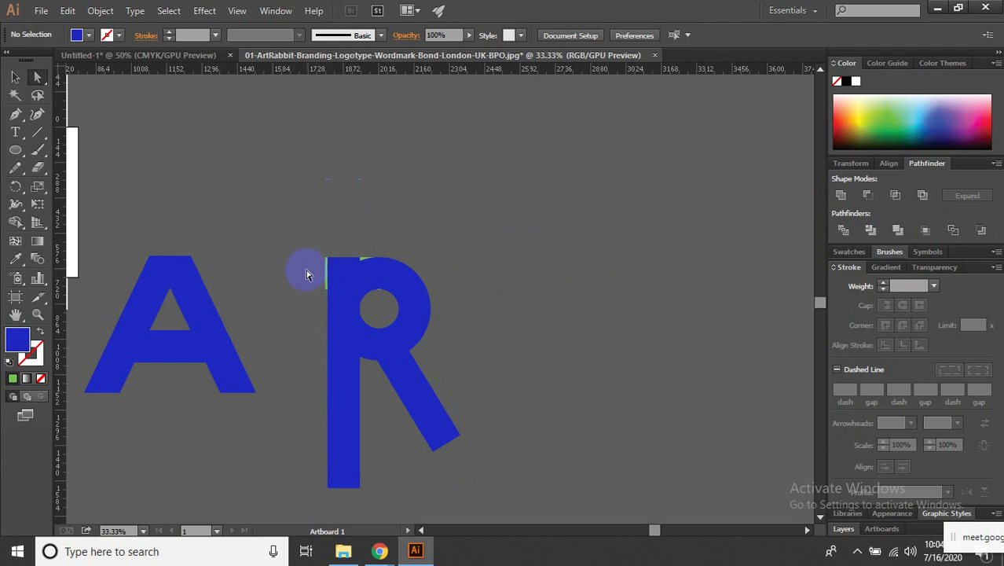
key(ctrl+a)
key(Delete)
scroll(472, 346, down, 5)
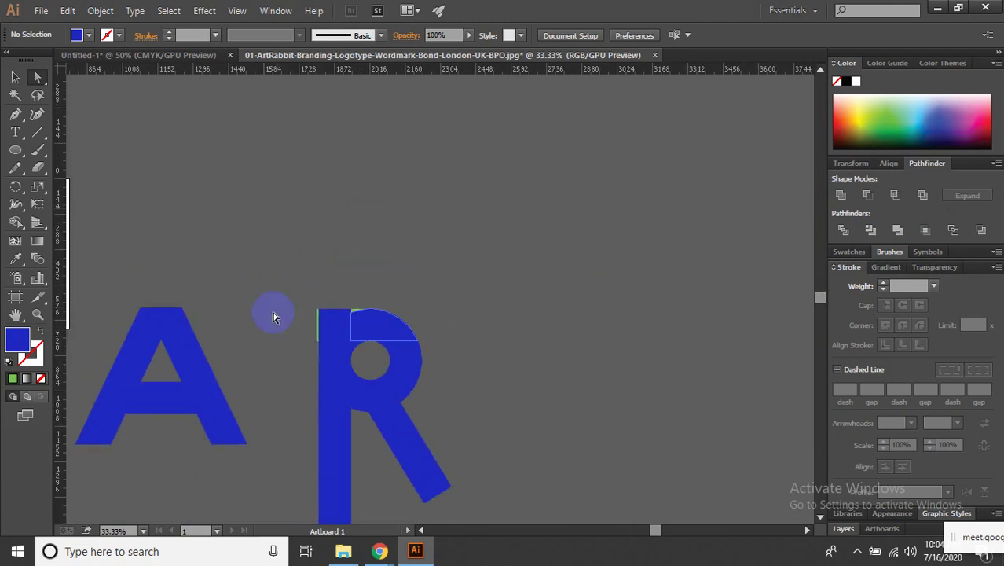
Zoom in to remove the leftover green sliver beside the stem.
scroll(308, 314, up, 3)
scroll(462, 337, up, 2)
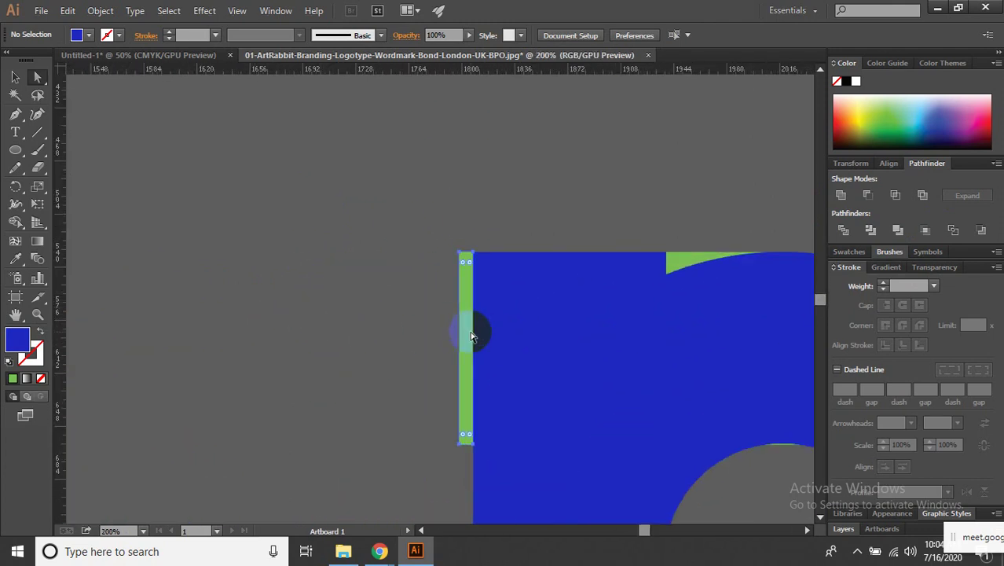
alt+click(466, 336)
scroll(471, 342, down, 1)
scroll(447, 267, down, 1)
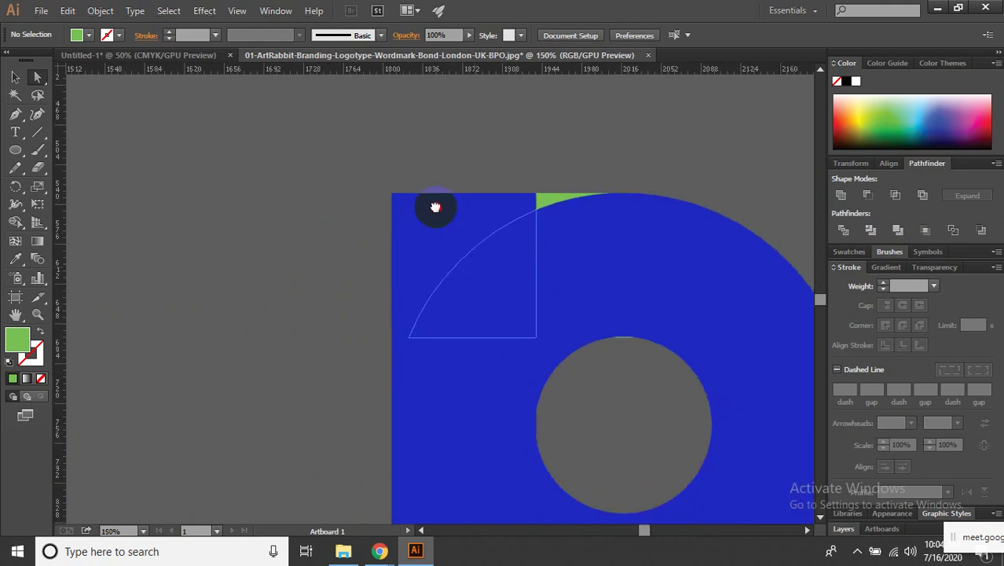
scroll(549, 330, down, 1)
drag(646, 439, 633, 292)
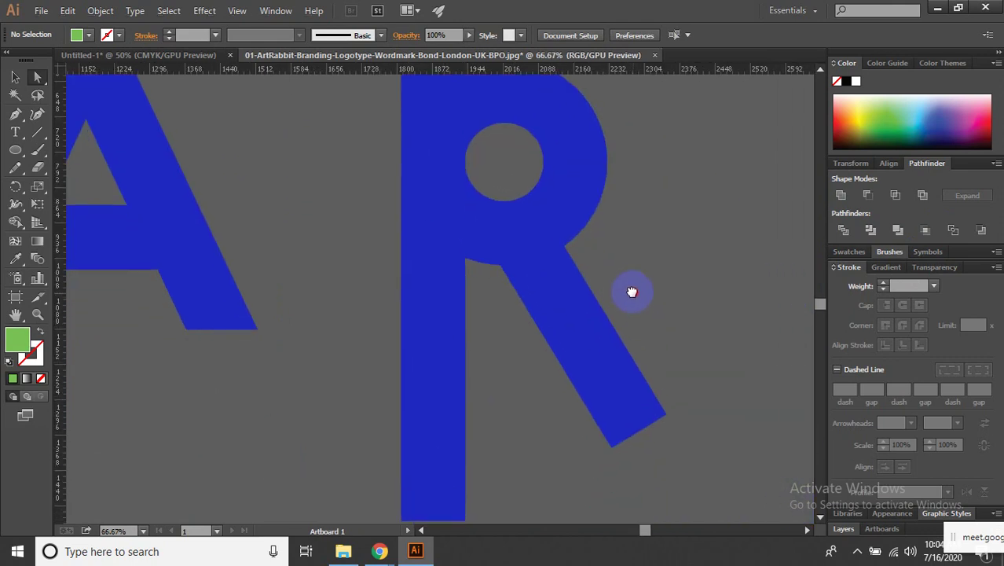
scroll(621, 294, down, 1)
Try uniting all the R's paths, then undo it.
drag(597, 253, 628, 280)
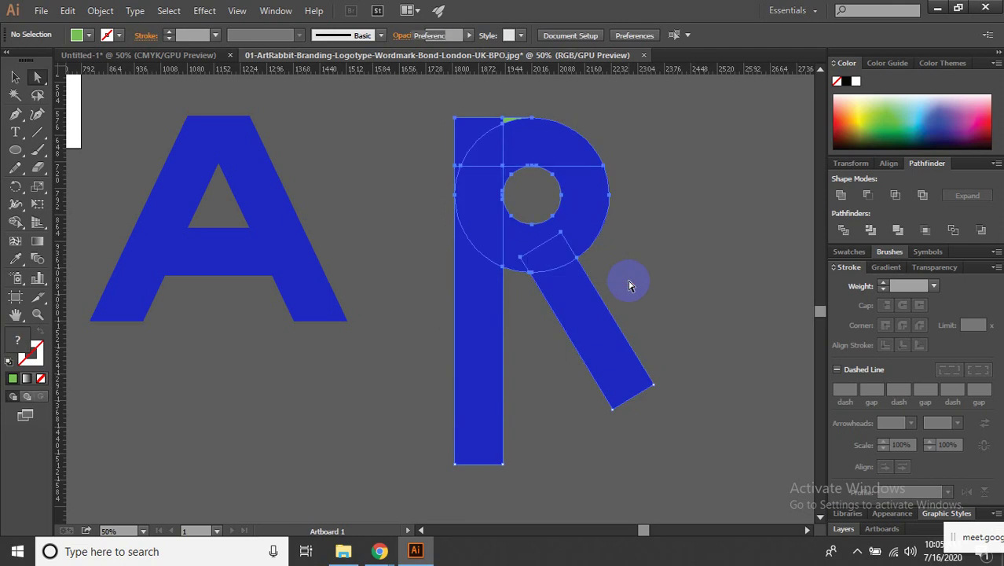
click(841, 195)
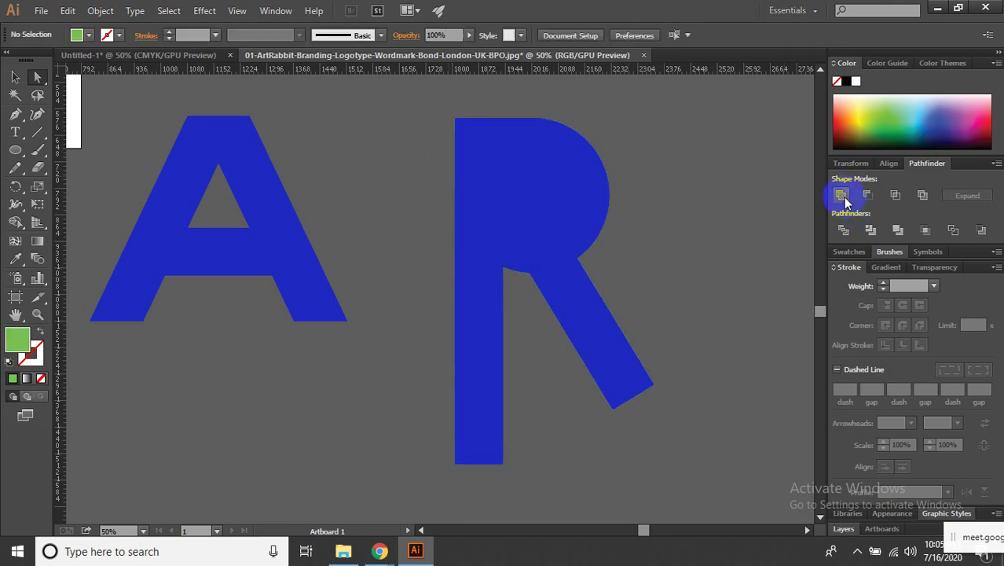
key(ctrl+z)
click(762, 220)
scroll(538, 212, up, 1)
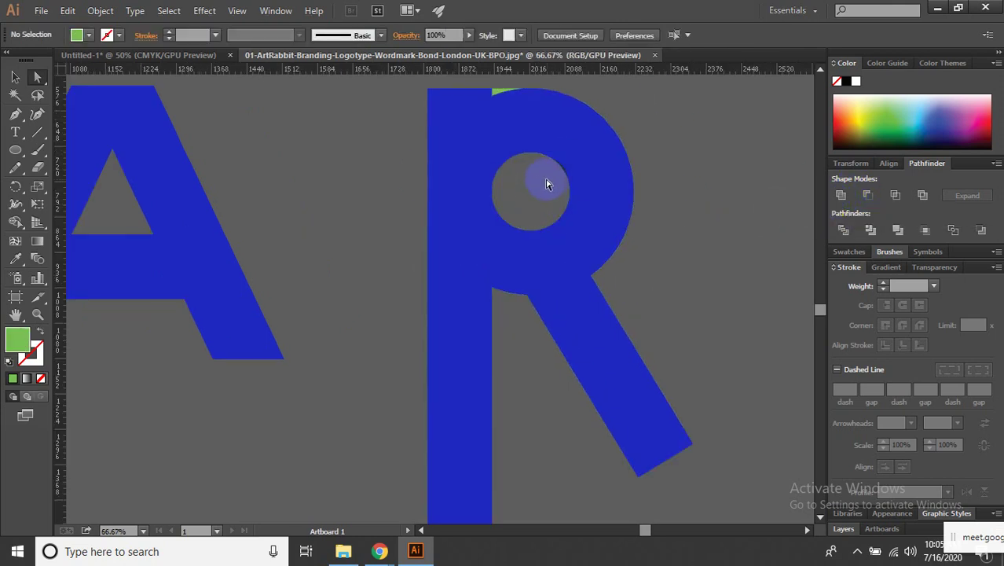
Select the R's stem, bowl and leg and unite them into one compound shape.
click(585, 197)
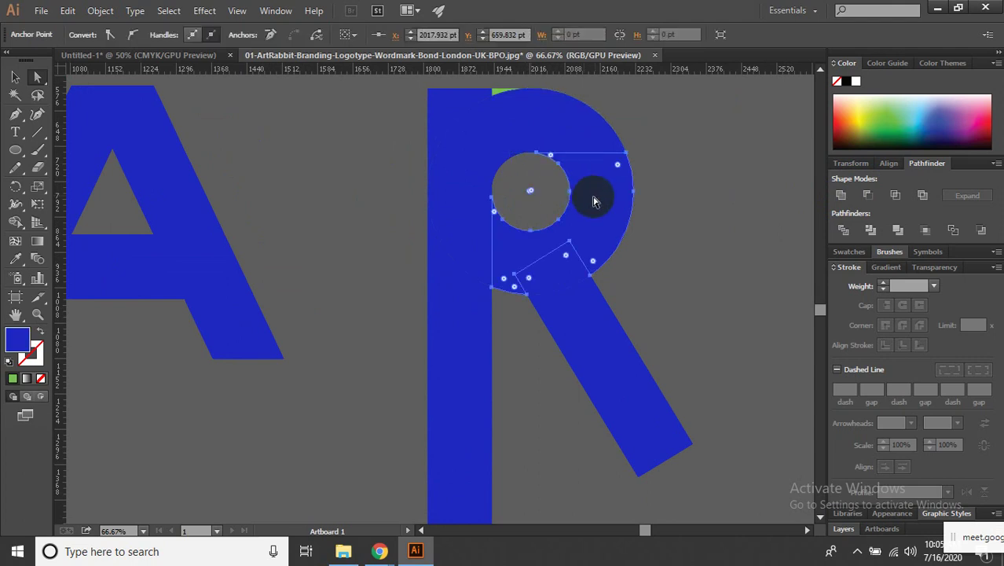
mouse_move(583, 198)
mouse_down()
mouse_move(497, 152)
mouse_move(504, 94)
mouse_move(472, 200)
mouse_up()
click(495, 171)
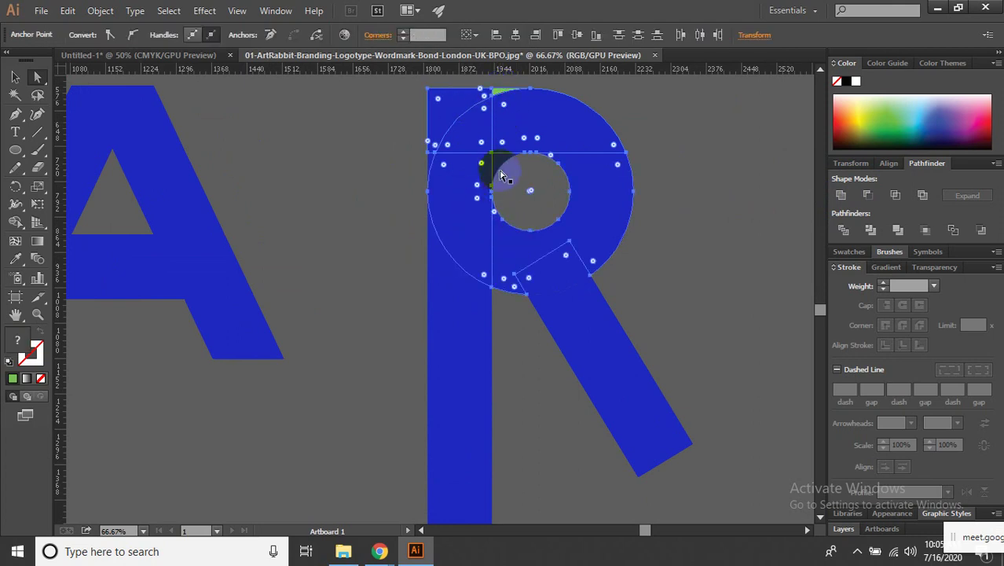
click(571, 300)
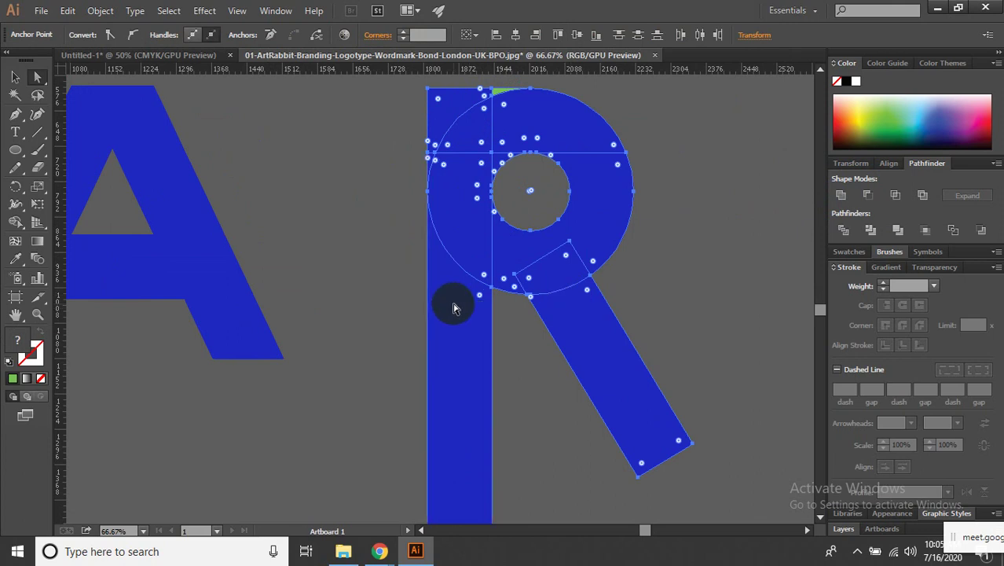
click(842, 195)
click(732, 225)
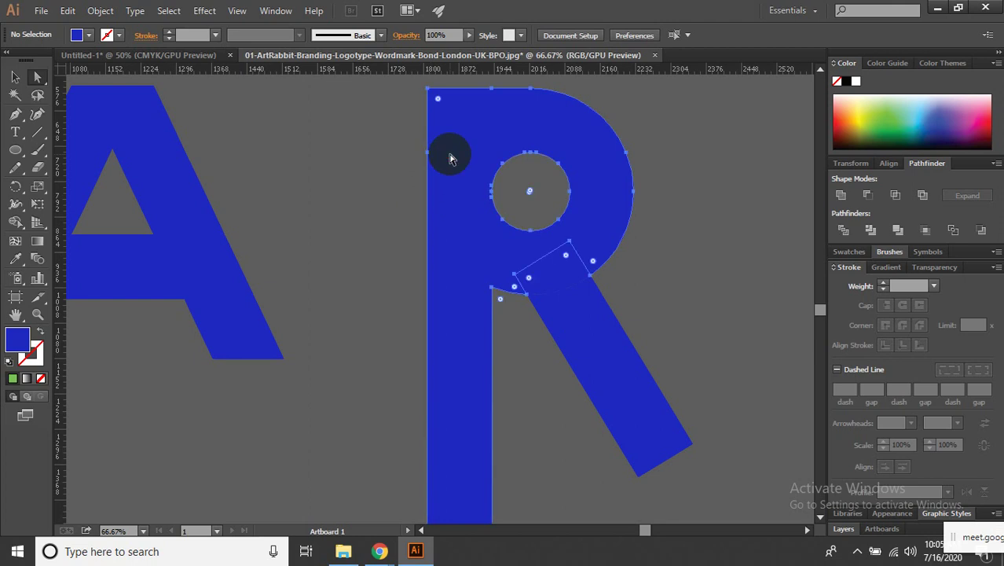
click(450, 159)
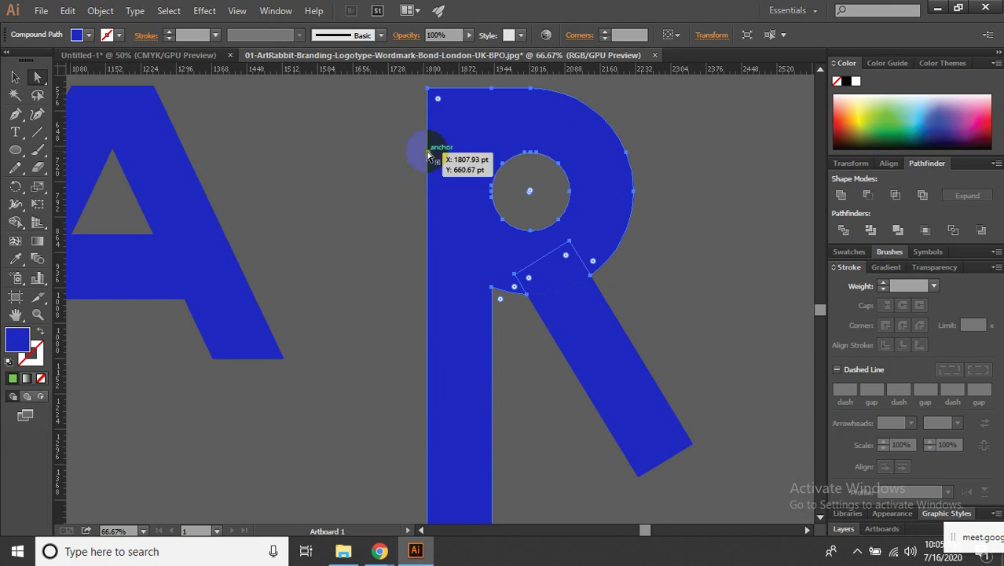
click(17, 115)
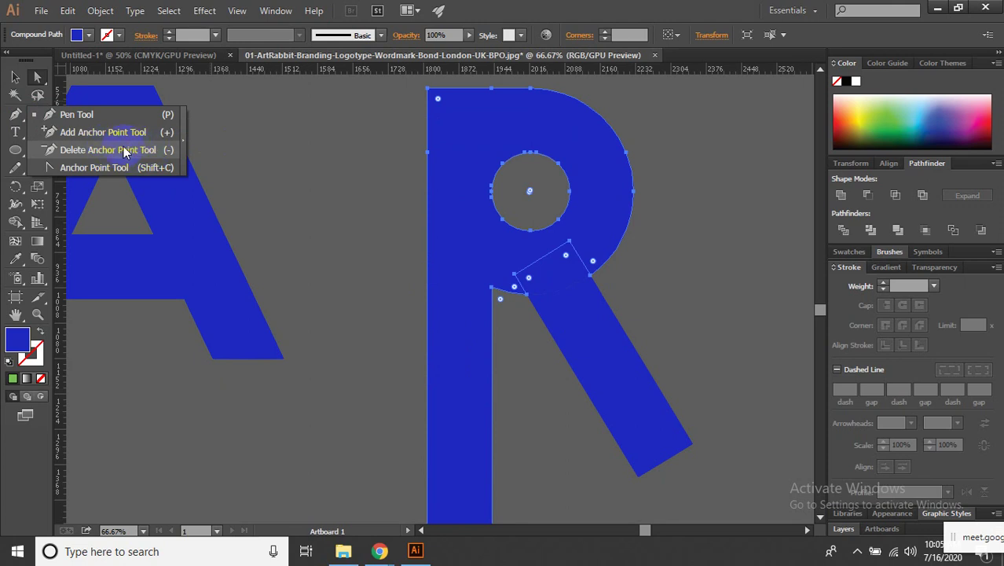
Delete the stray anchor point on the R's left edge.
click(81, 153)
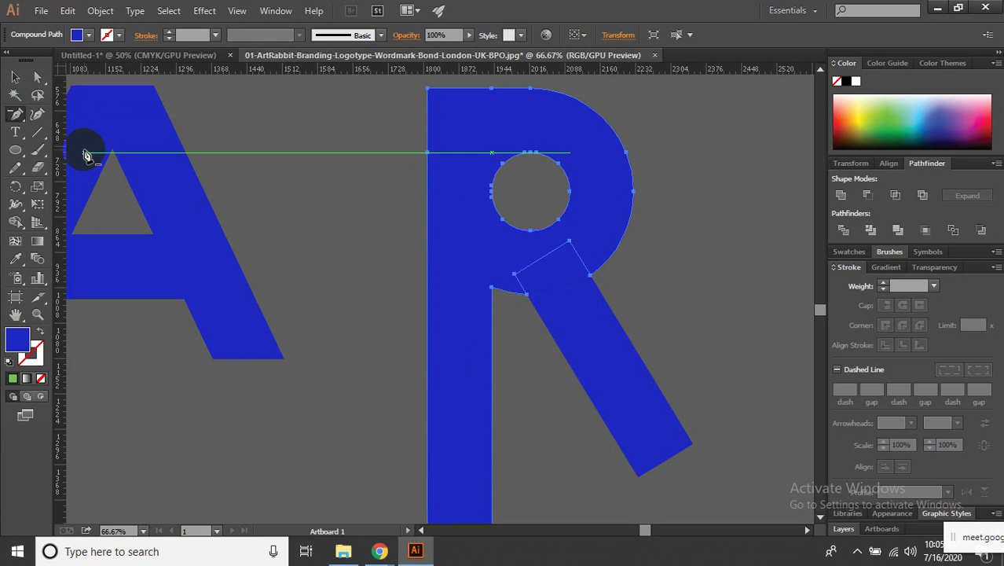
click(430, 154)
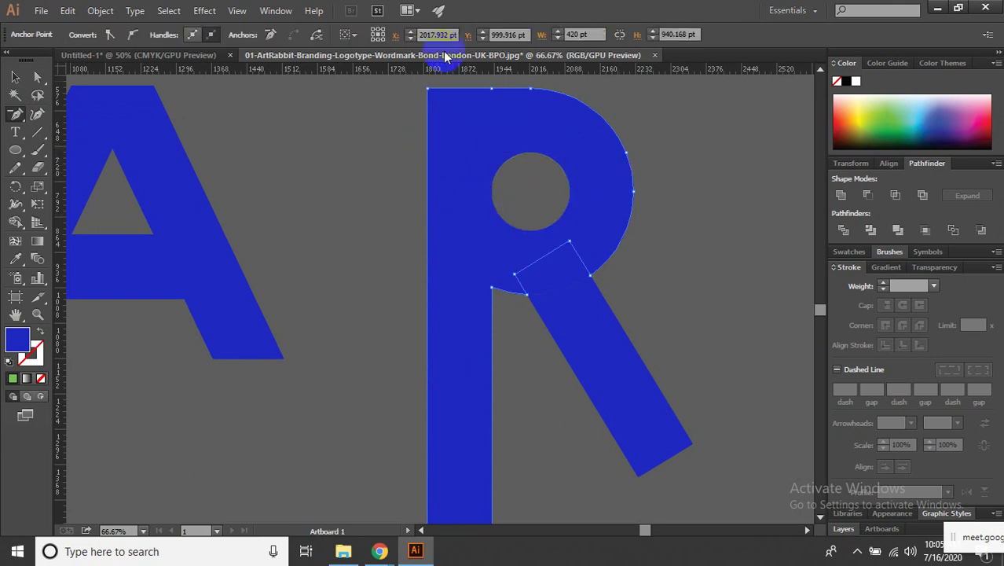
drag(15, 114, 47, 116)
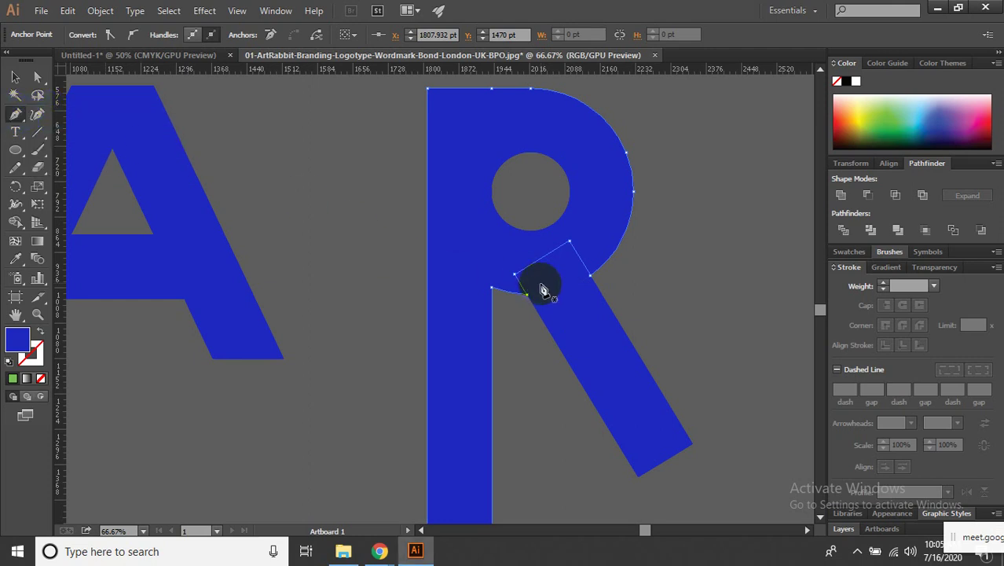
drag(538, 281, 501, 279)
key(a)
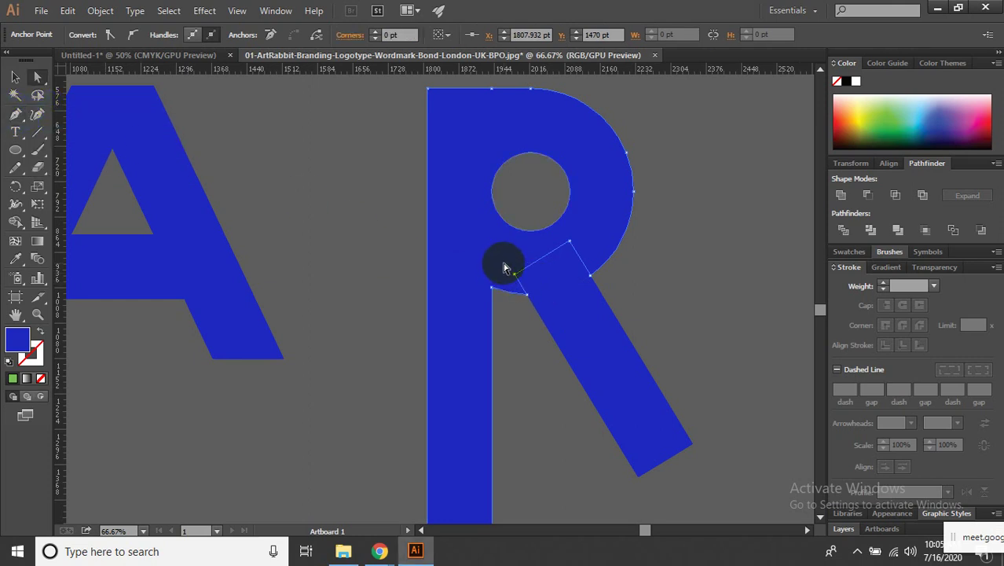
Select the R's bowl and leg and unite them with Pathfinder Unite.
key(v)
click(560, 291)
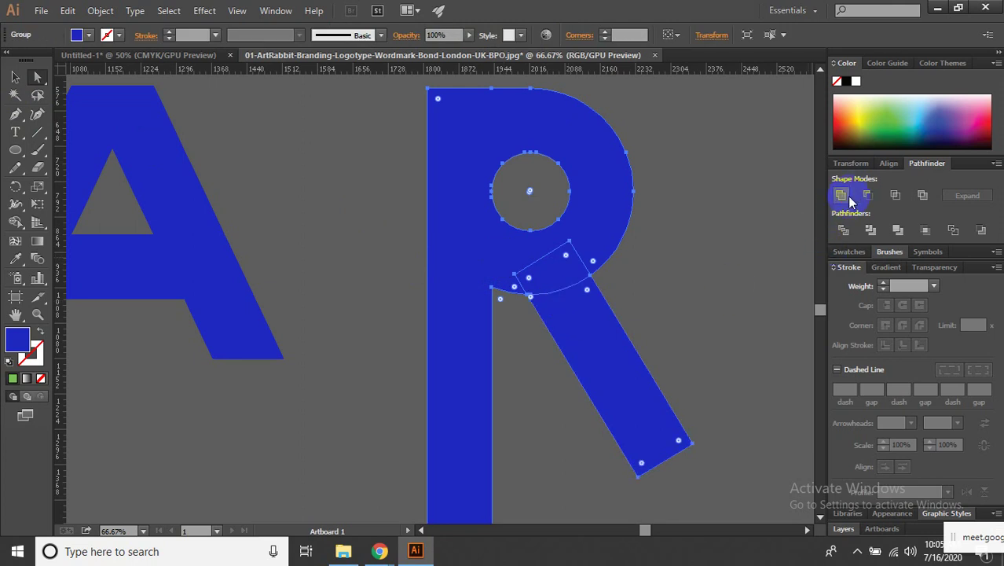
click(571, 265)
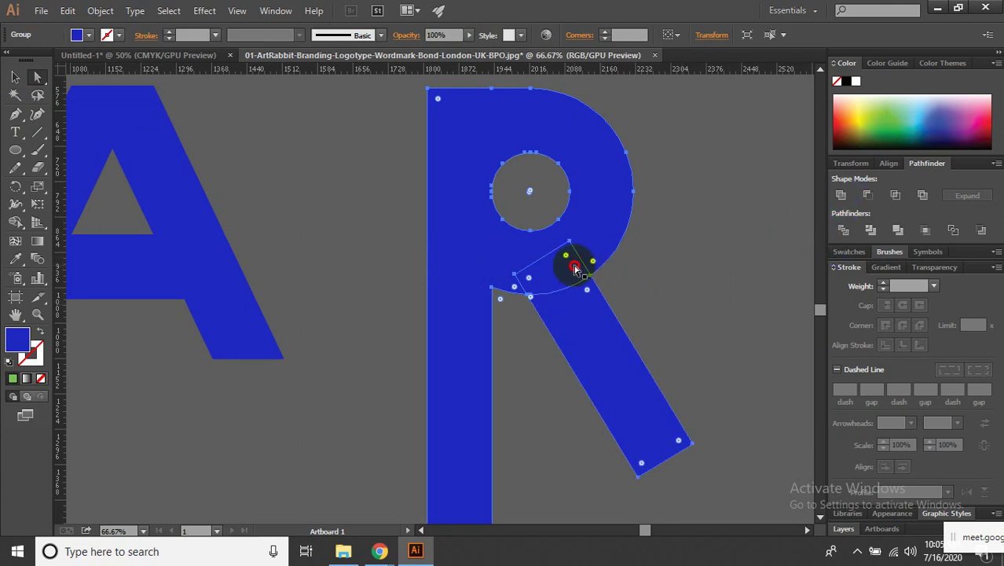
click(841, 195)
click(679, 246)
Try uniting the whole R, then undo to keep its counter hole.
scroll(684, 260, down, 1)
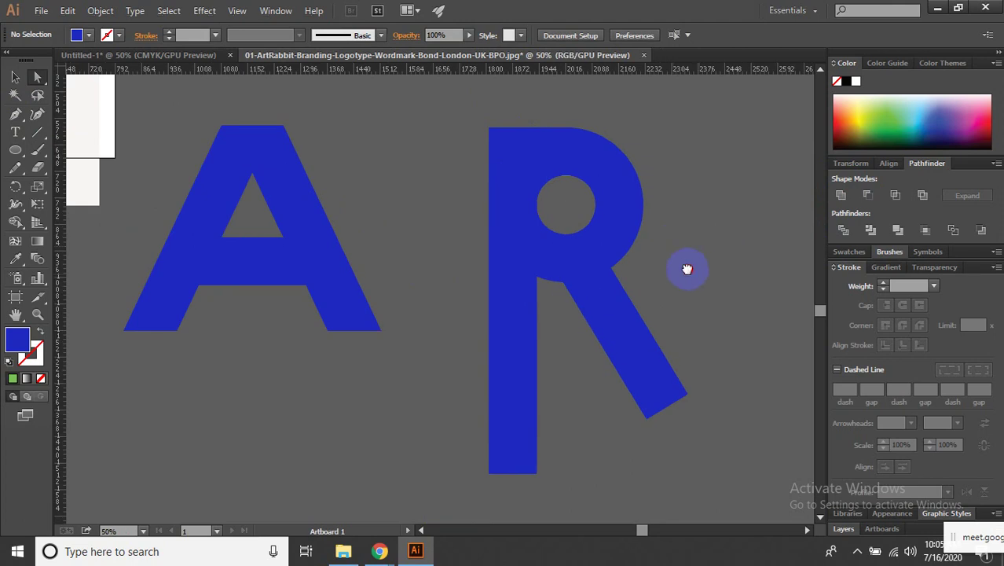
drag(686, 268, 601, 233)
drag(533, 165, 448, 103)
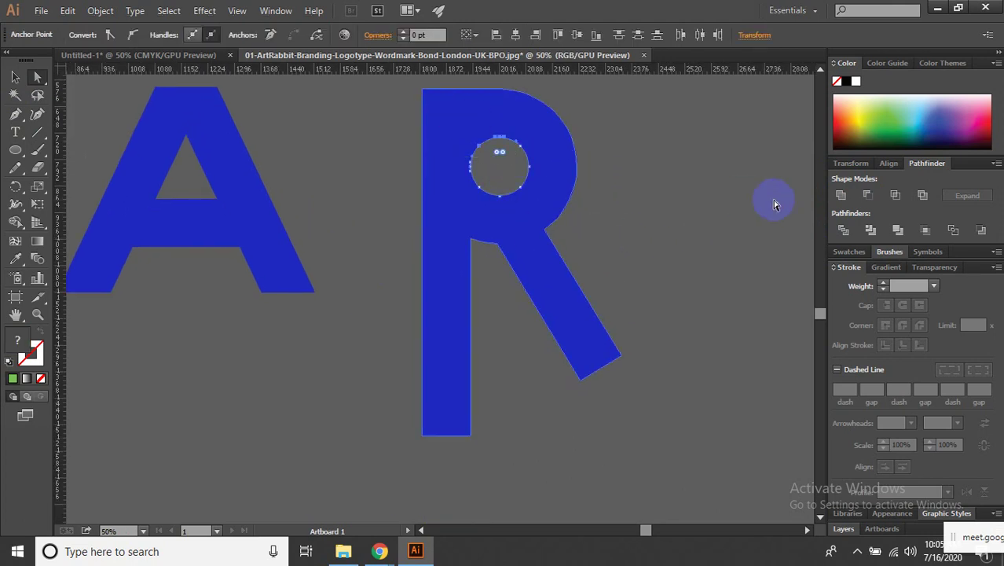
click(840, 194)
key(ctrl+z)
click(723, 212)
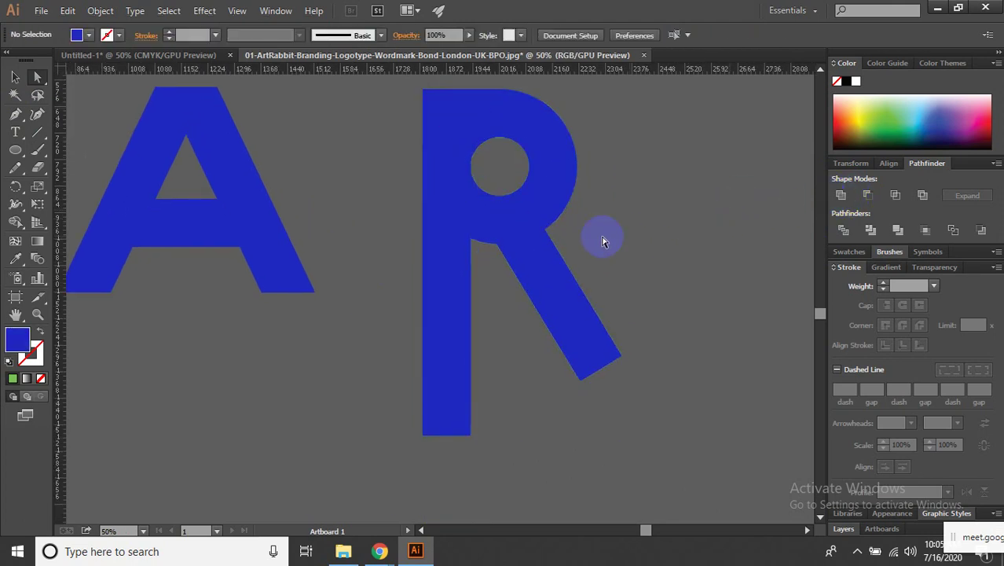
Reposition the R so it sits beside the A.
mouse_move(532, 268)
mouse_down()
mouse_move(436, 336)
mouse_move(448, 384)
mouse_up()
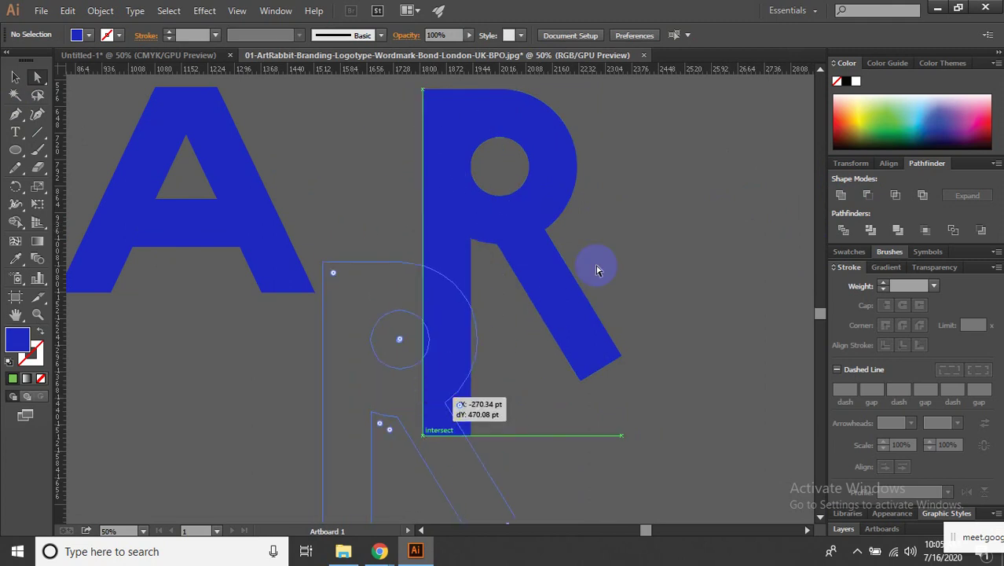
drag(441, 101, 441, 109)
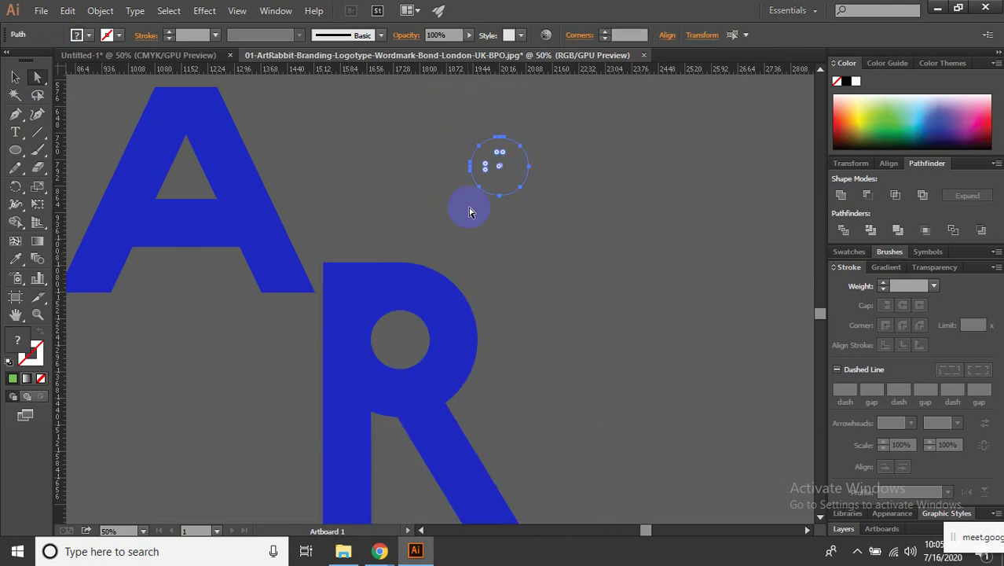
click(482, 251)
drag(430, 314, 471, 131)
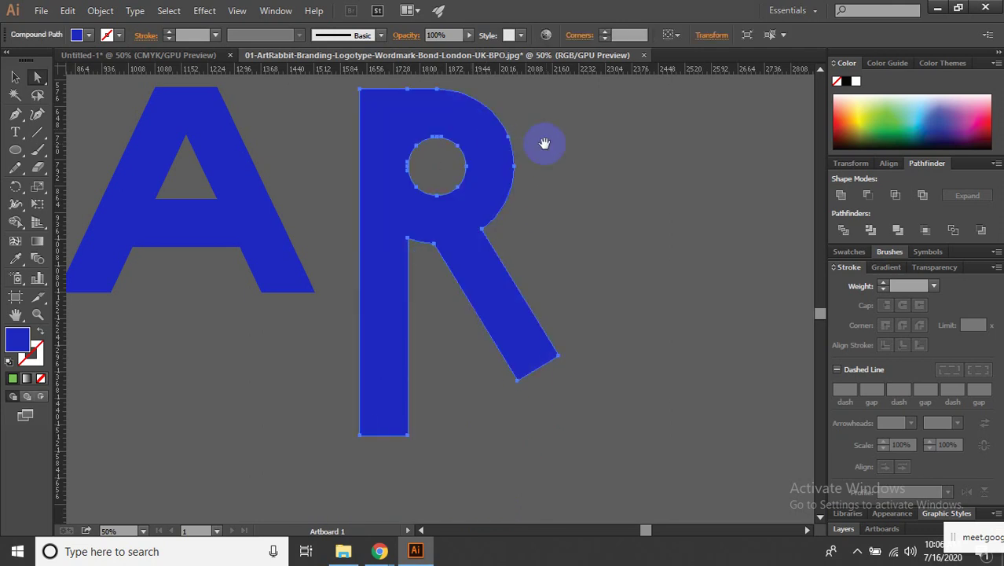
drag(545, 146, 558, 227)
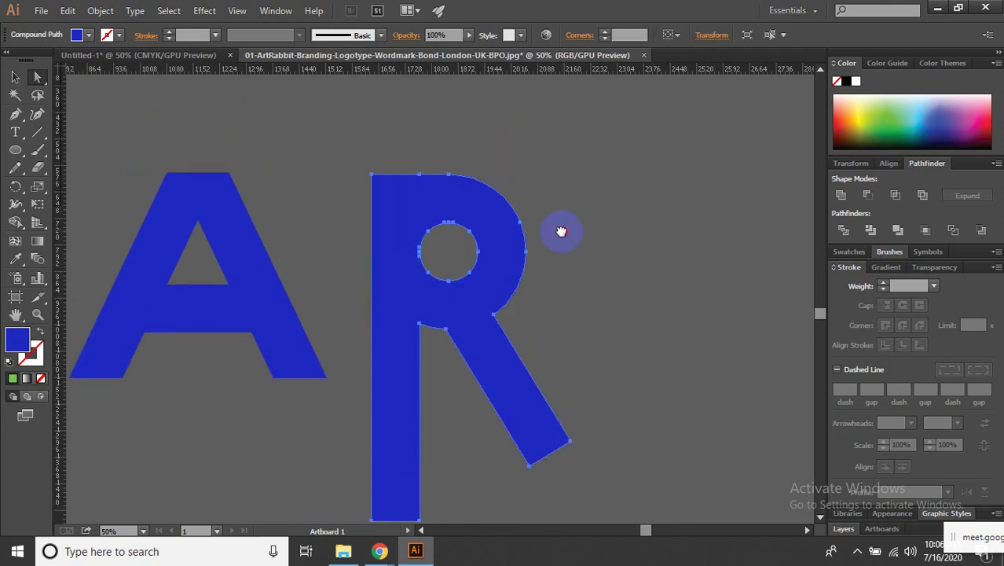
Add guides at the A's top and baseline, and snap the R's top to the top guide.
shift+click(326, 175)
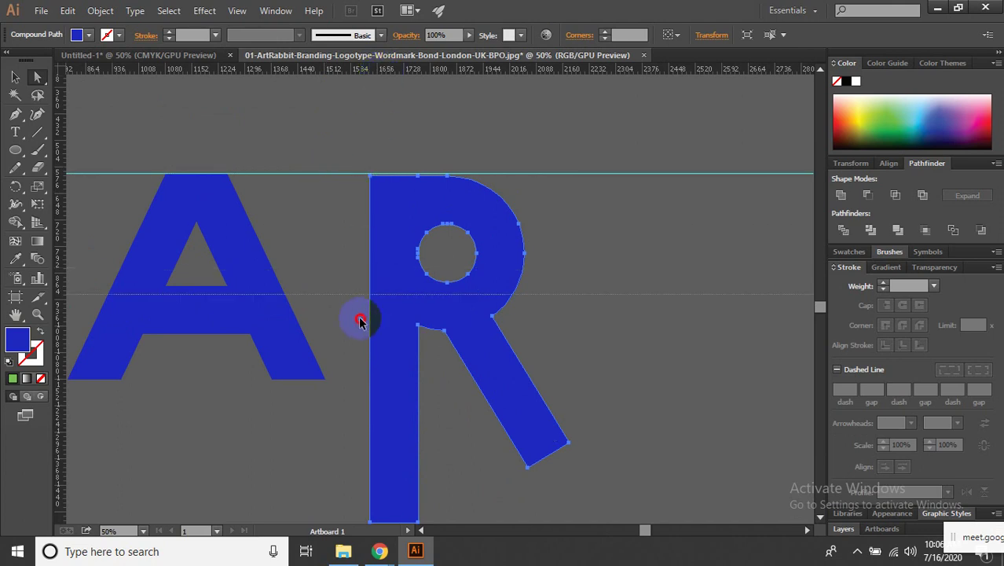
drag(381, 73, 358, 381)
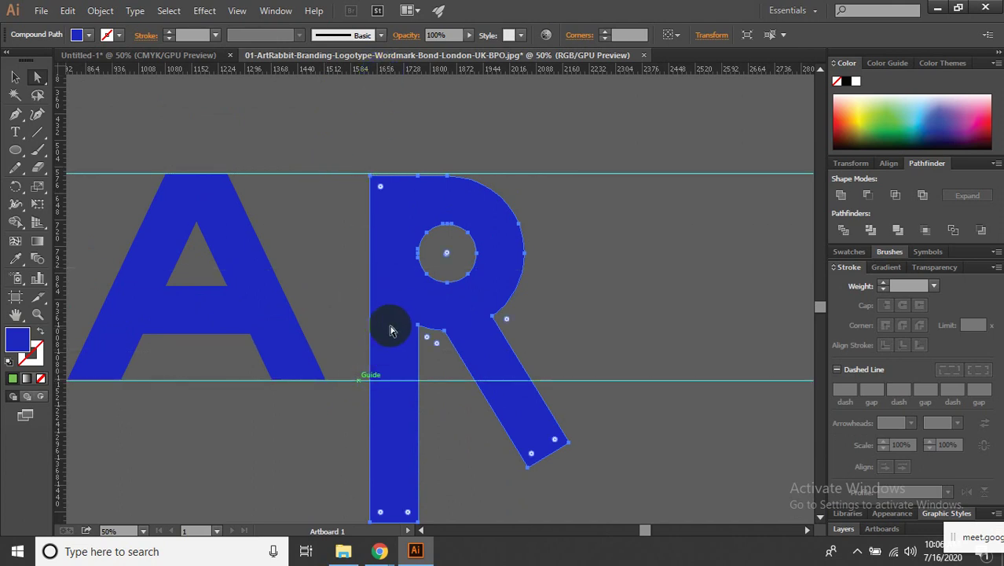
drag(391, 328, 375, 322)
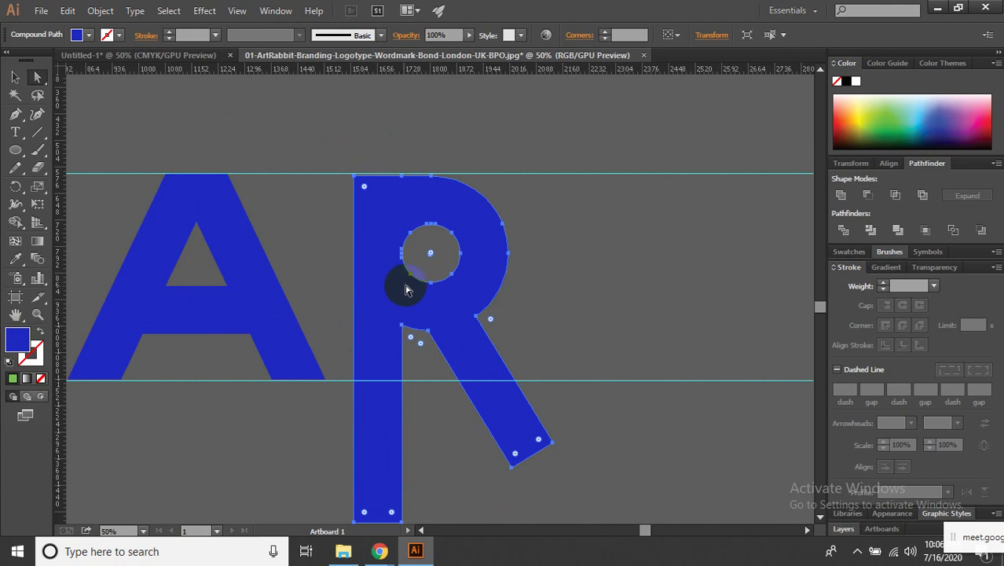
drag(444, 199, 442, 193)
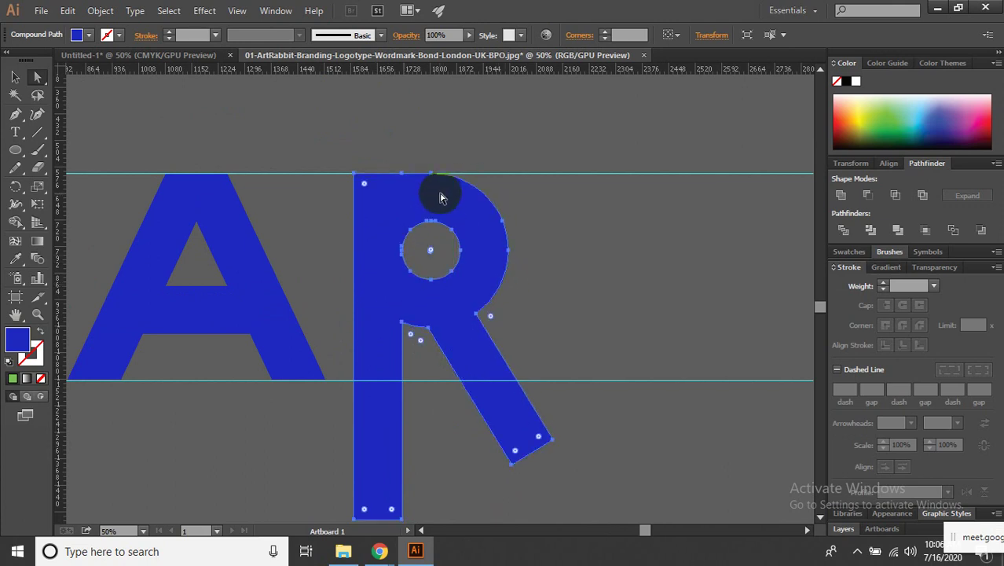
click(38, 133)
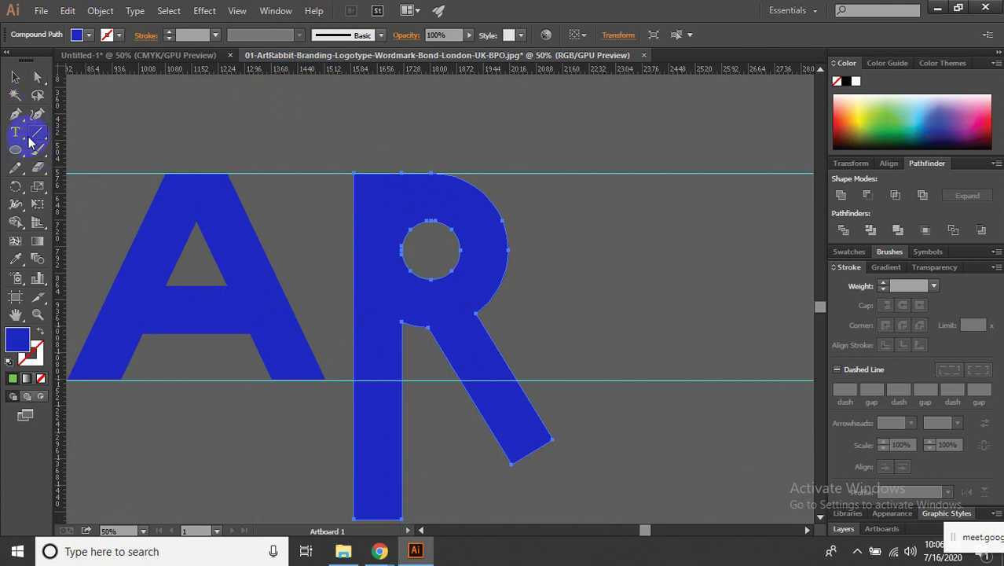
Draw a straight cutting line along the A's baseline guide across the R's stem and leg.
click(85, 134)
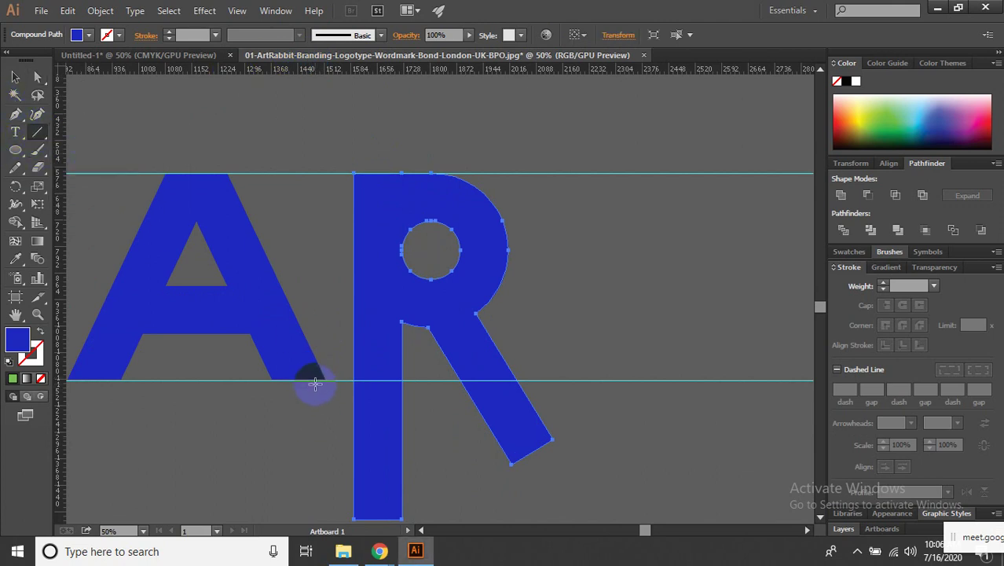
mouse_move(323, 383)
mouse_down()
mouse_move(603, 382)
mouse_move(519, 370)
mouse_up()
drag(166, 223, 164, 365)
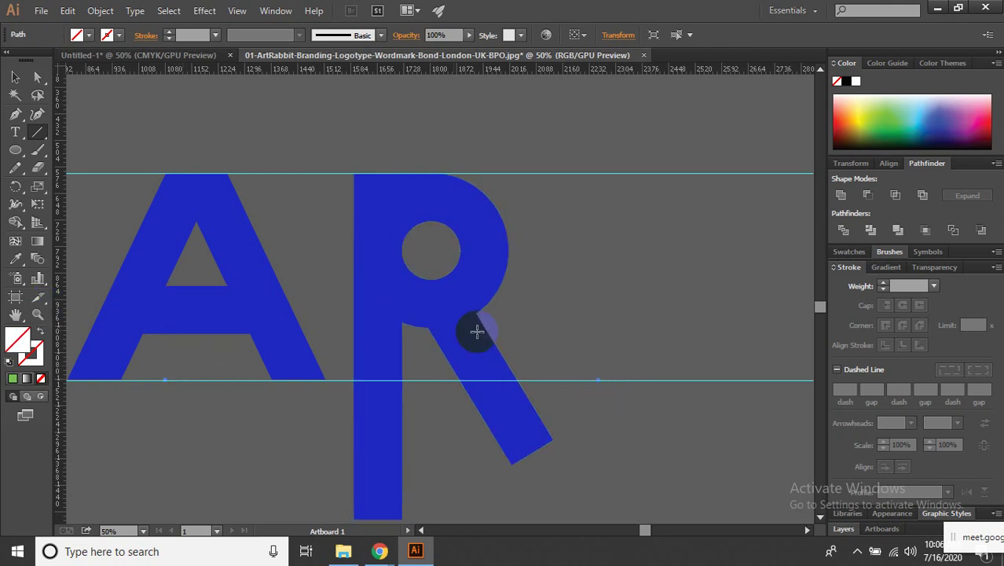
click(14, 76)
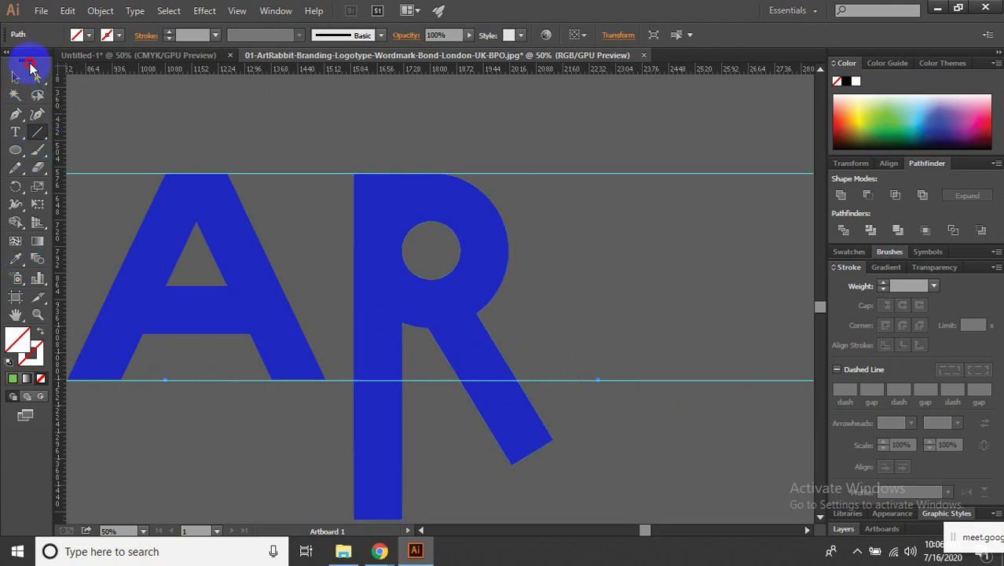
drag(593, 427, 570, 428)
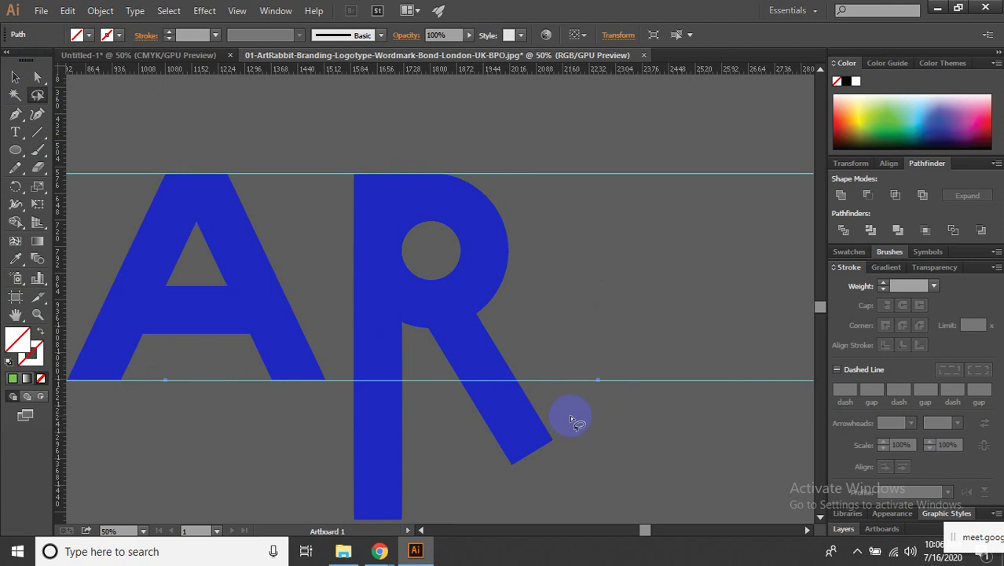
Split the R along the cutting line with Pathfinder Divide.
drag(37, 76, 87, 77)
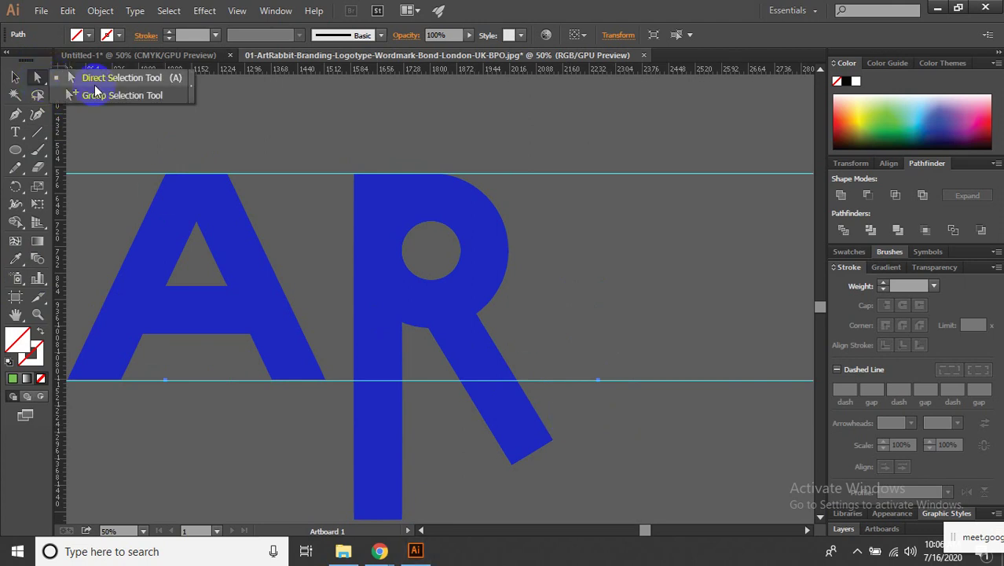
click(381, 212)
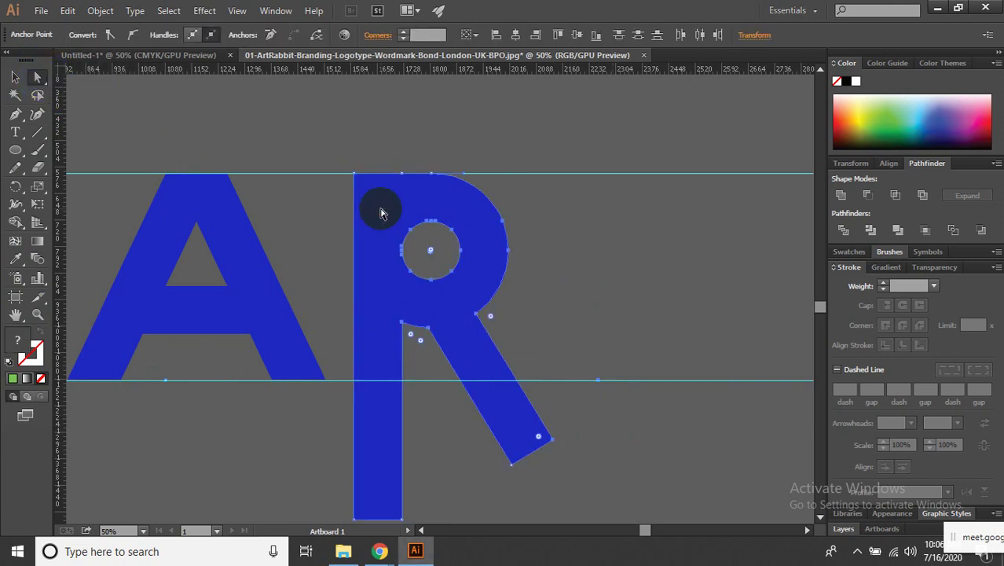
drag(634, 514, 345, 194)
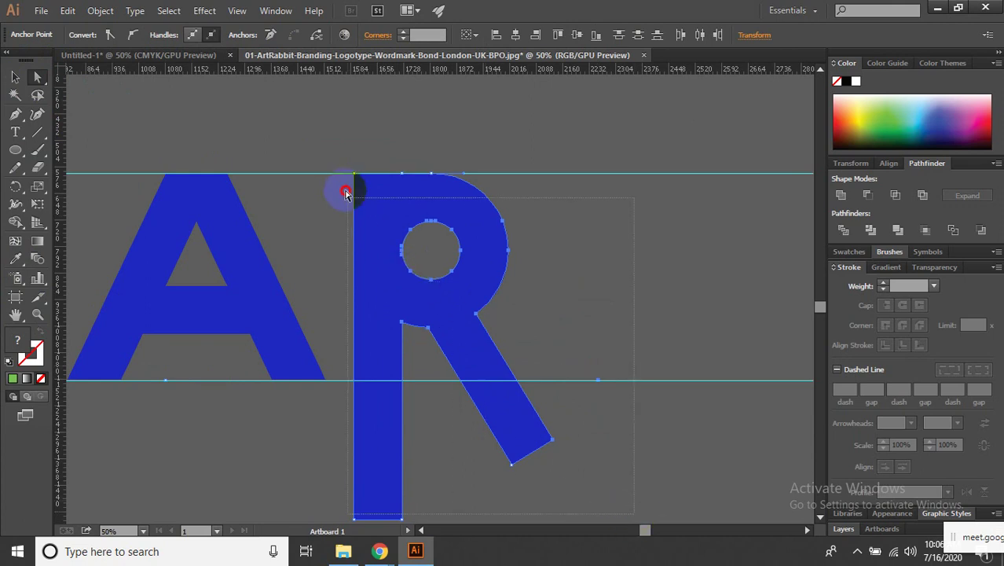
click(845, 231)
click(558, 420)
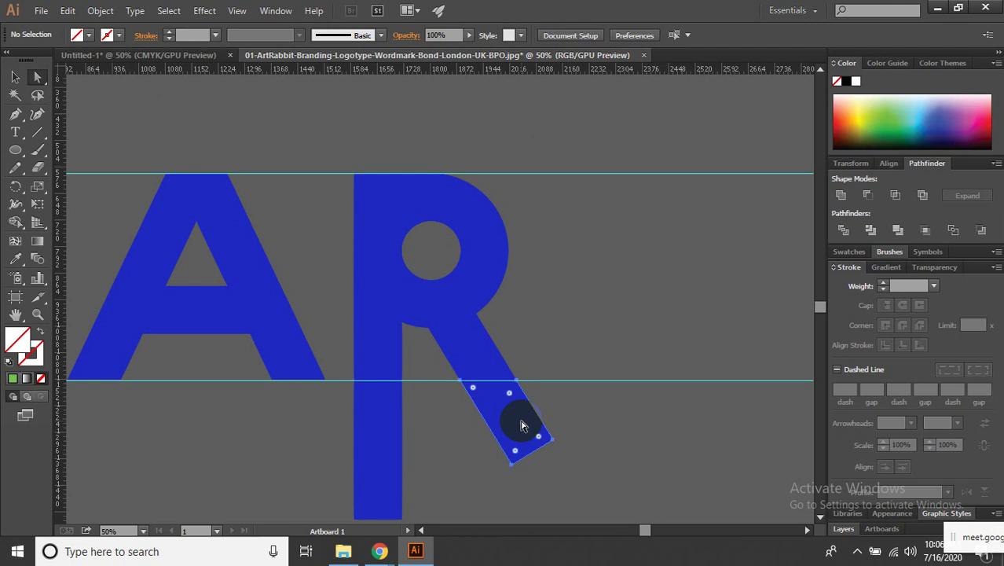
Delete the leg and stem pieces hanging below the baseline.
click(523, 425)
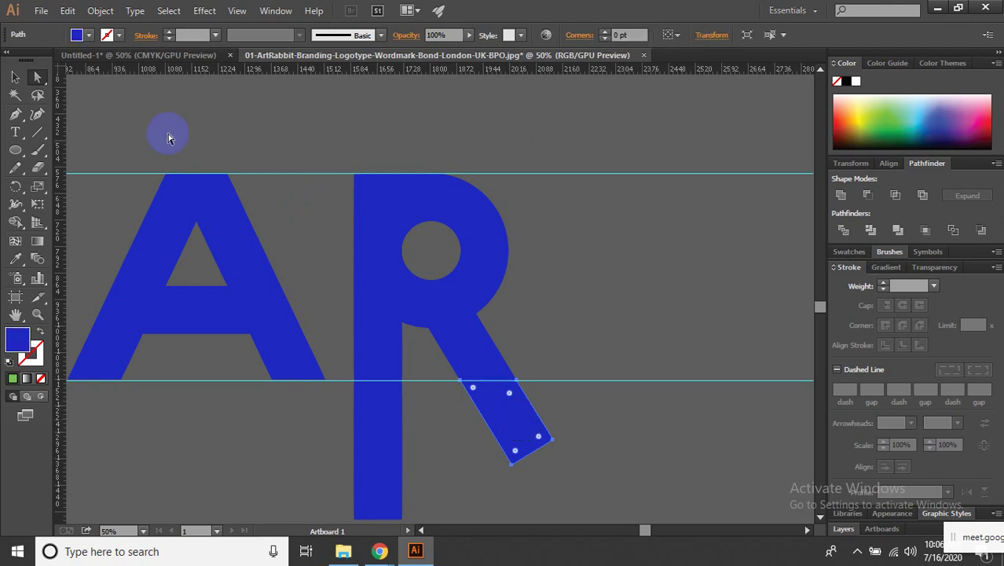
key(Delete)
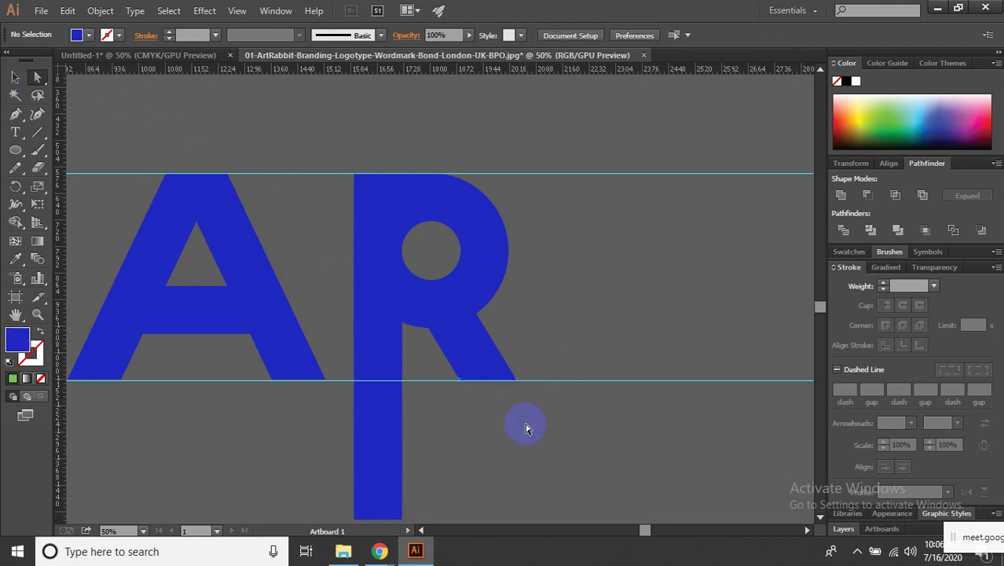
click(358, 421)
key(Delete)
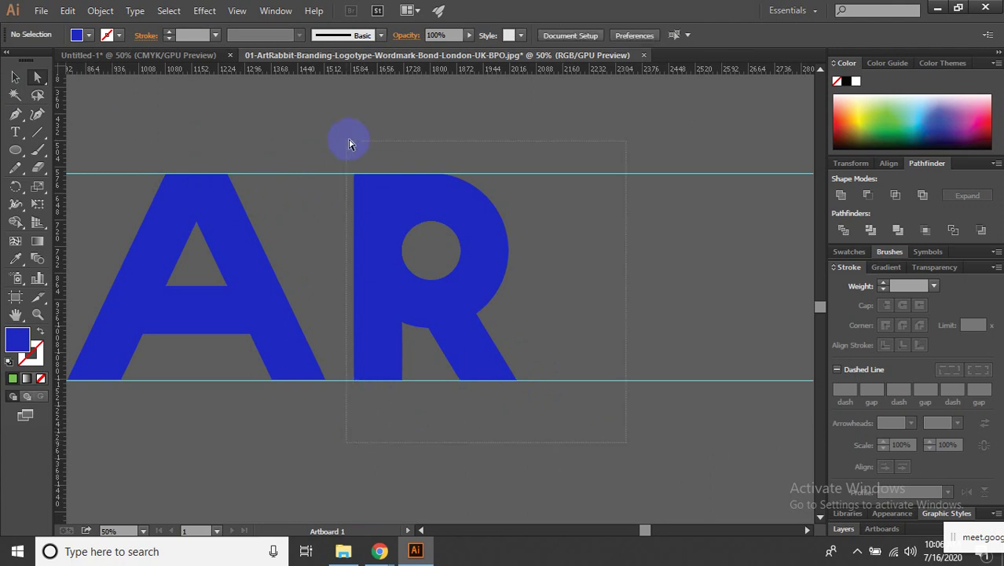
Rotate the trimmed R 180° and move it left toward the A.
click(388, 206)
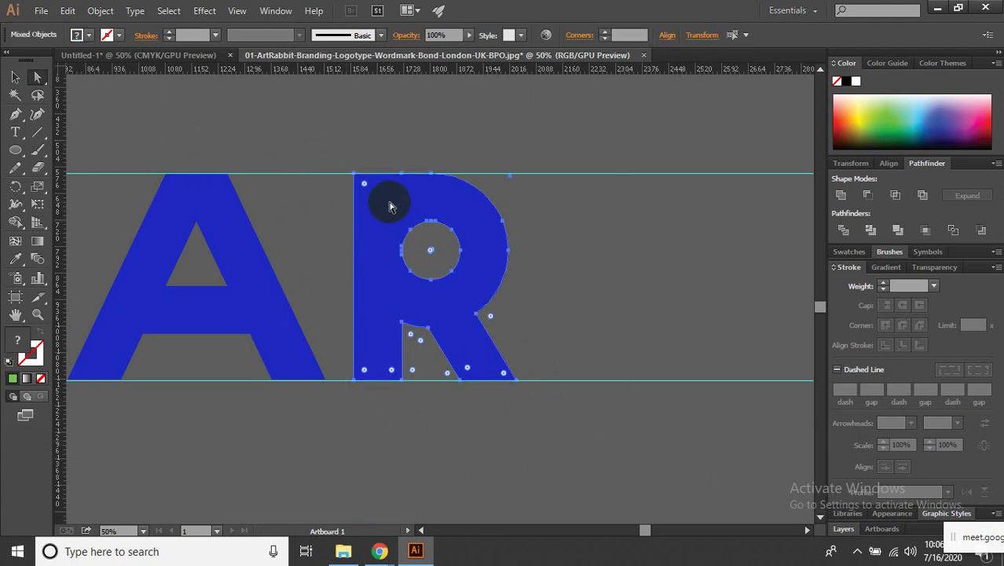
key(v)
mouse_move(522, 168)
mouse_down()
mouse_move(388, 139)
mouse_move(280, 316)
mouse_move(328, 412)
mouse_up()
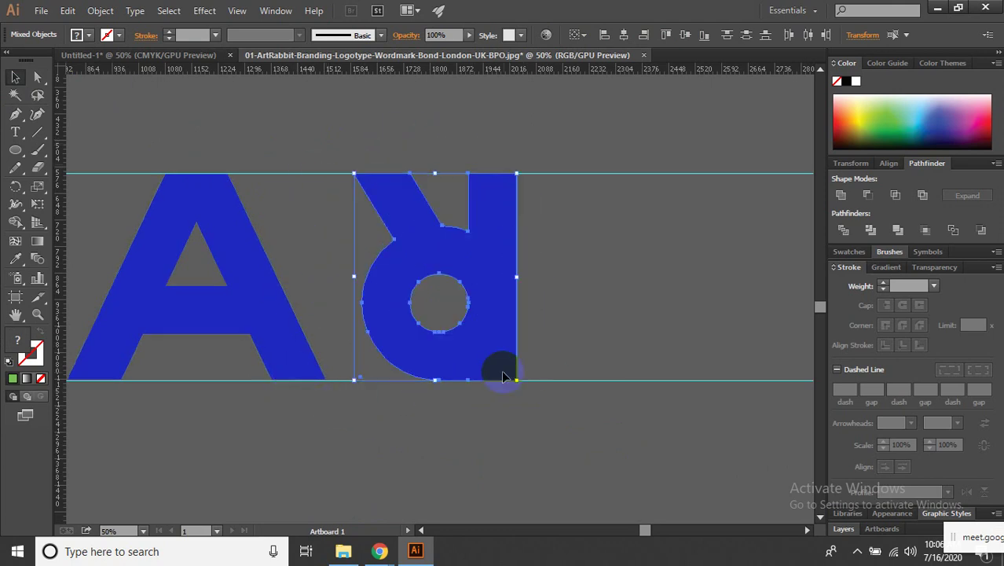
drag(512, 363, 498, 351)
click(593, 331)
Fine-tune the upside-down R's horizontal spacing beside the A.
scroll(593, 331, down, 3)
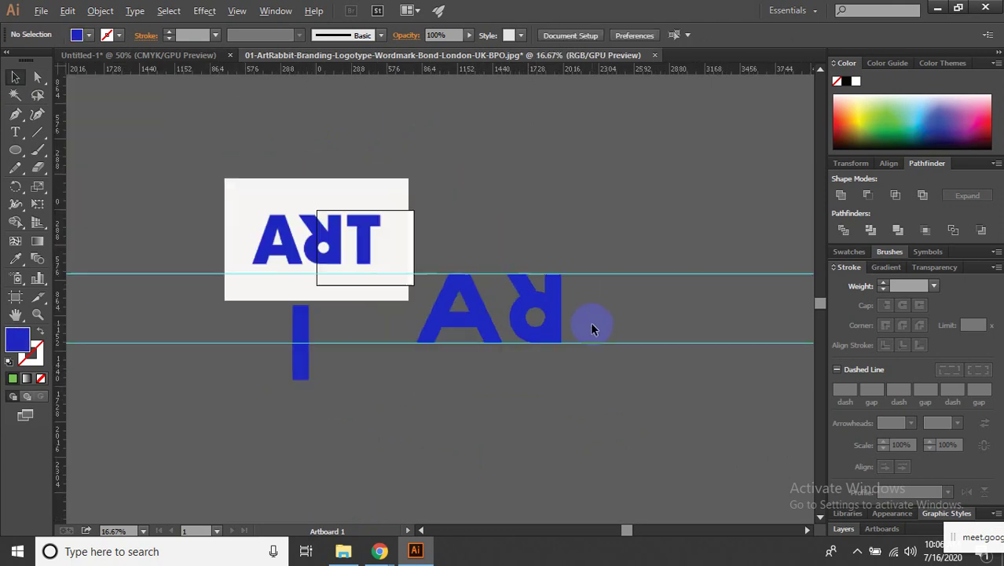
scroll(548, 327, up, 2)
drag(555, 299, 534, 296)
click(573, 305)
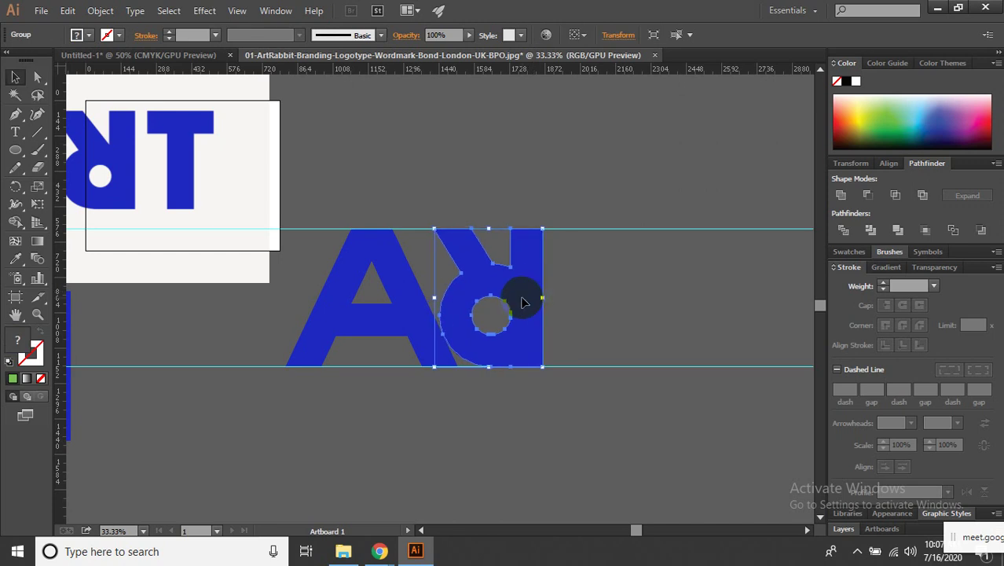
drag(525, 294, 549, 296)
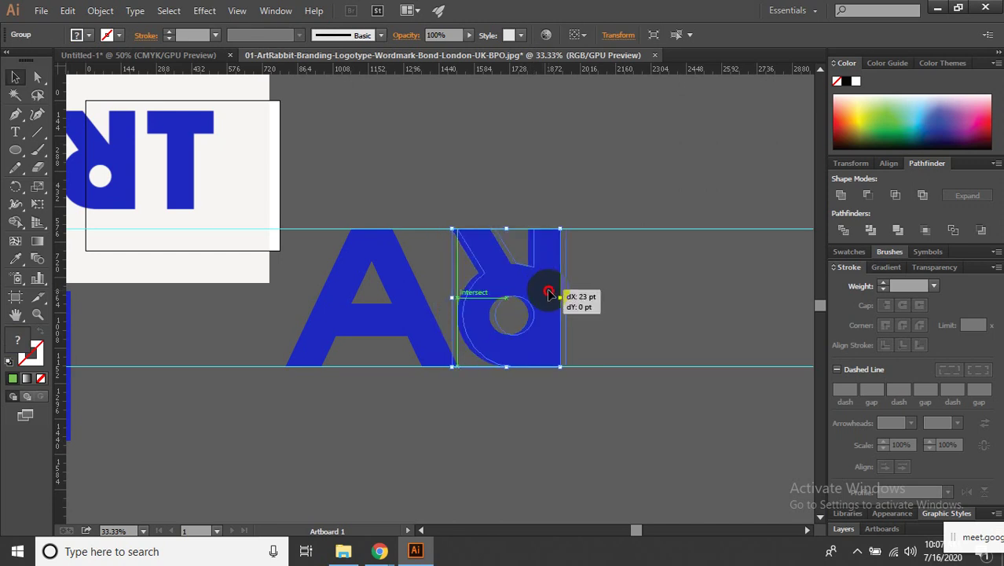
click(574, 336)
mouse_move(618, 424)
mouse_down()
mouse_move(298, 187)
mouse_move(337, 181)
mouse_up()
click(679, 330)
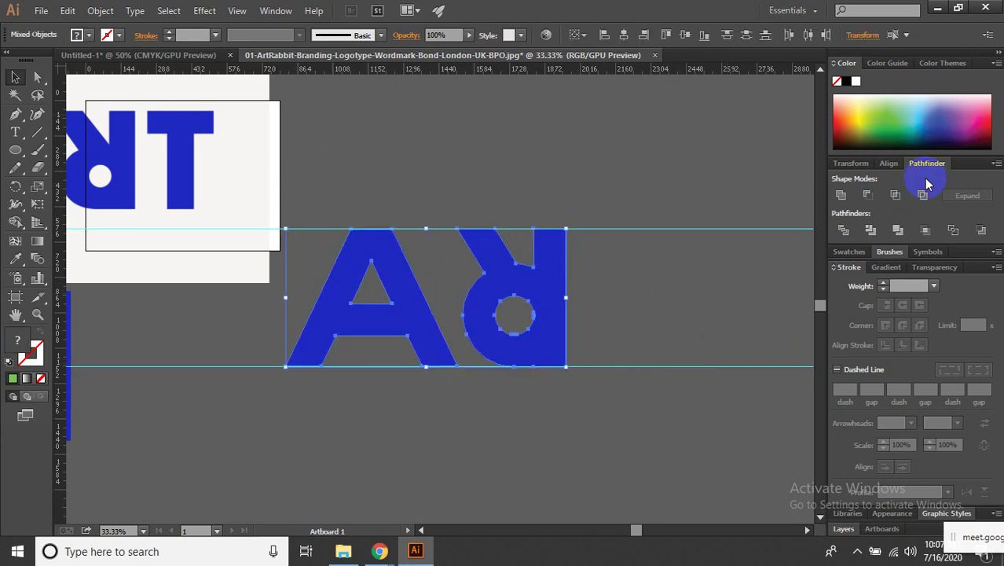
Align the A and R relative to the selection in the Align panel, then deselect.
click(888, 163)
click(978, 434)
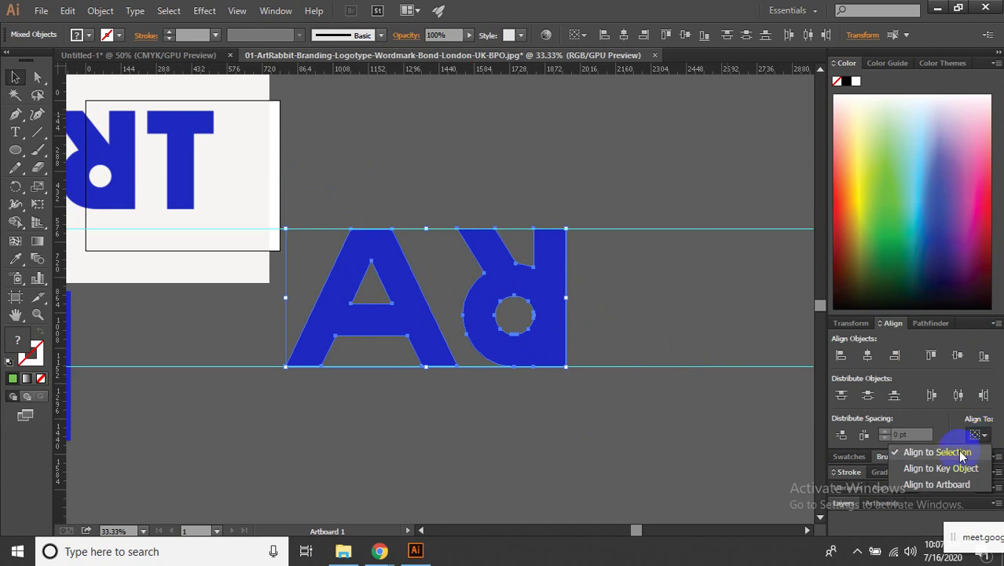
click(950, 456)
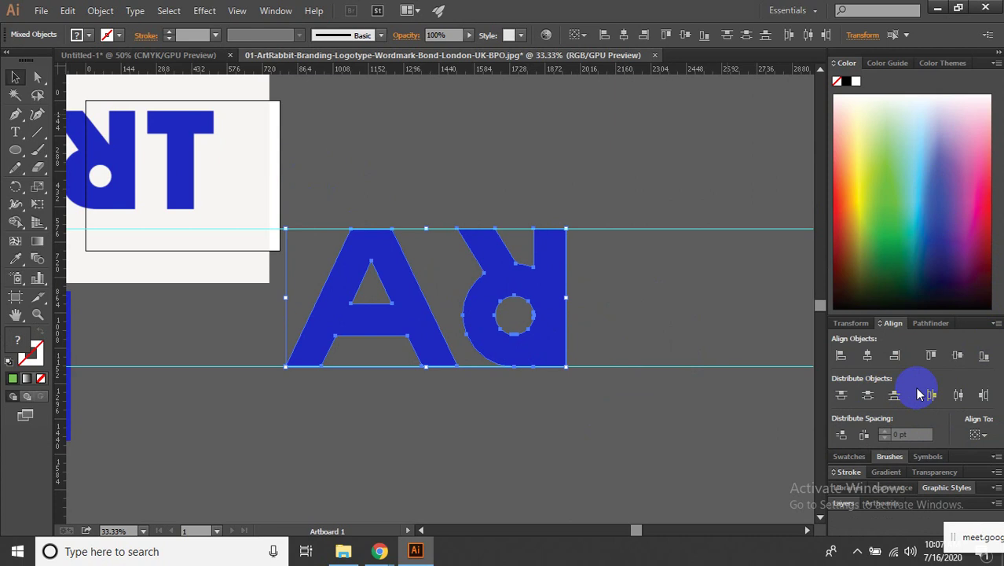
click(551, 441)
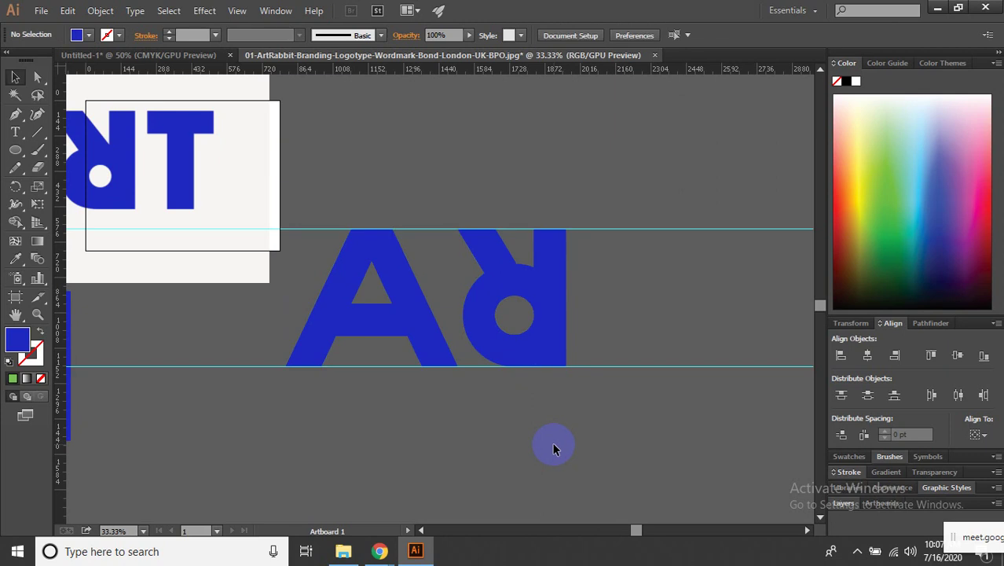
scroll(552, 441, down, 1)
scroll(551, 441, down, 2)
scroll(551, 441, right, 2)
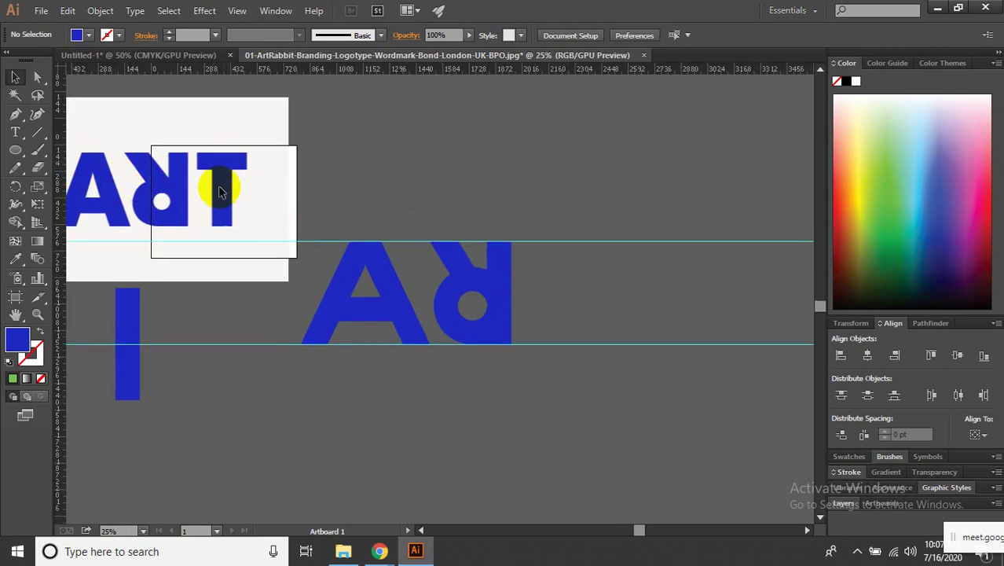
Copy the tall blue bar right of the R and duplicate it as a horizontal crossbar.
click(129, 322)
mouse_move(135, 320)
mouse_down()
mouse_move(578, 272)
mouse_move(570, 275)
mouse_up()
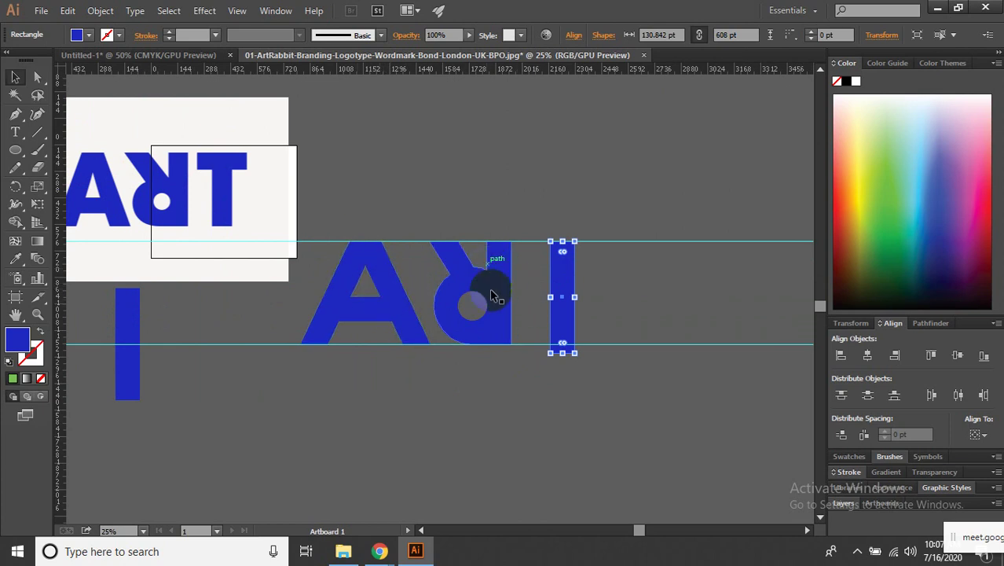
mouse_move(582, 272)
mouse_down()
mouse_move(630, 272)
mouse_move(560, 284)
mouse_up()
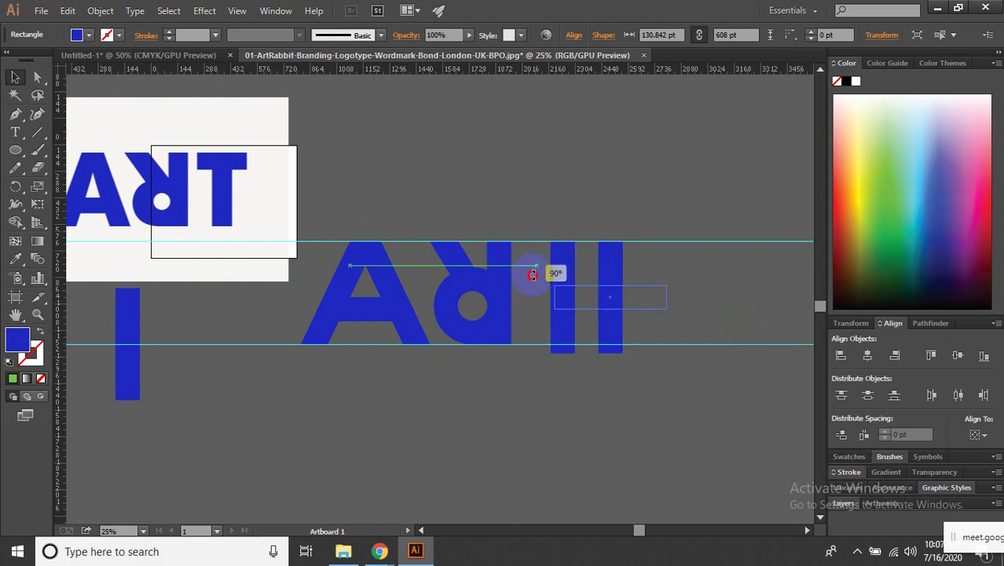
mouse_move(637, 299)
mouse_down()
mouse_move(606, 253)
mouse_move(562, 223)
mouse_up()
Stretch the T's stem upward past the top guide and centre the crossbar over it.
click(564, 244)
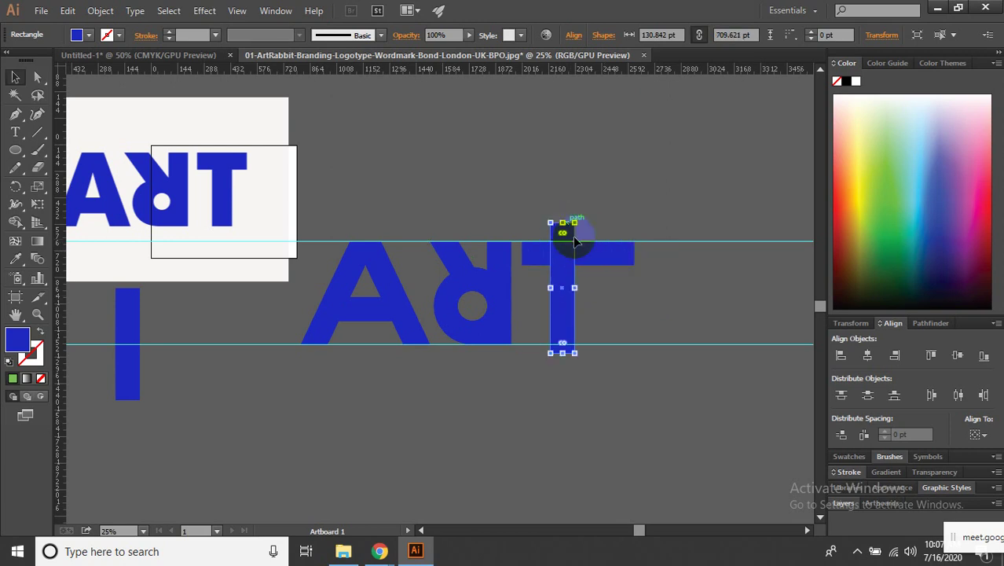
mouse_move(601, 253)
mouse_down()
mouse_move(589, 260)
mouse_move(628, 252)
mouse_up()
shift+click(565, 280)
click(633, 277)
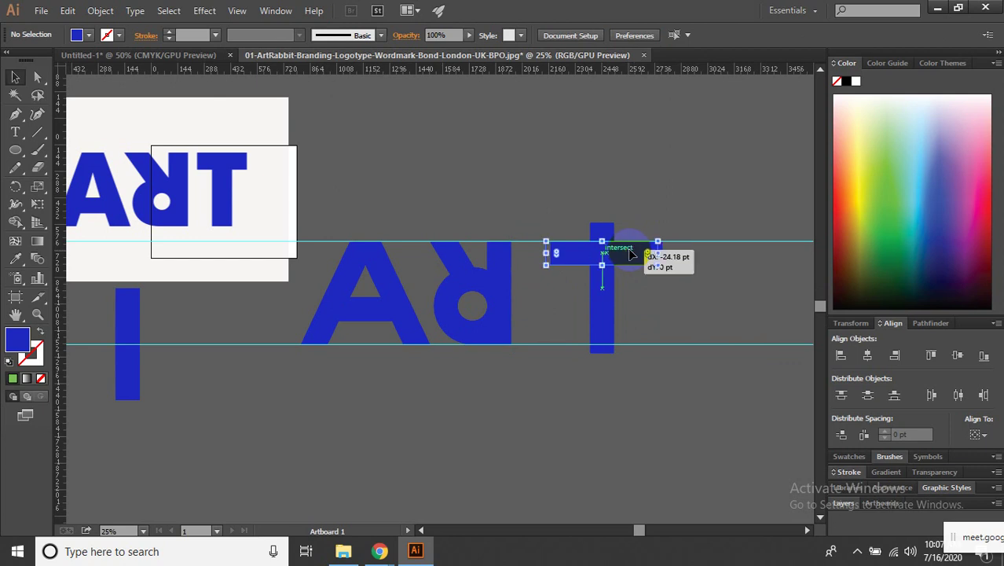
shift+click(606, 271)
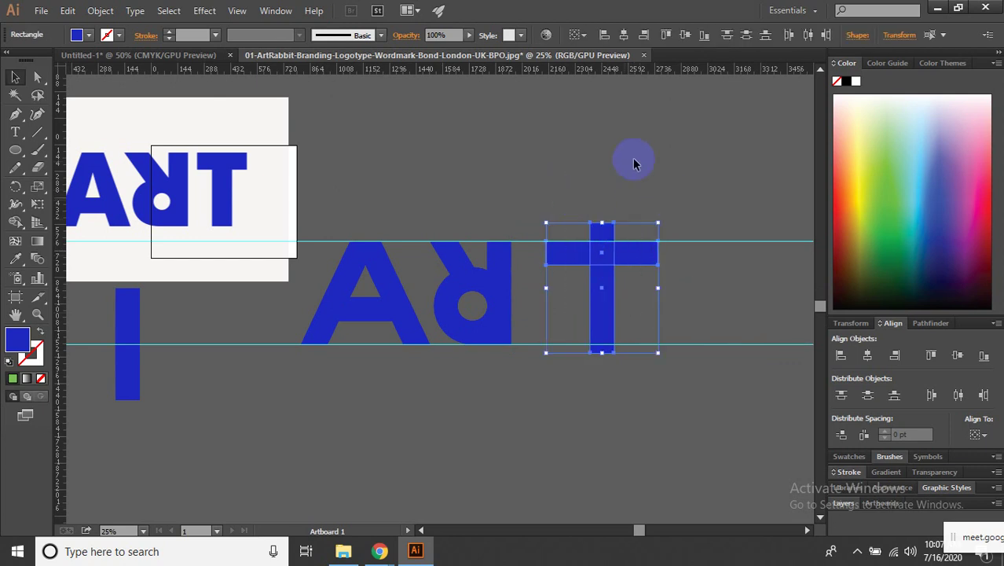
Adjust the crossbar's position and width, then expand both bars into plain paths.
scroll(620, 255, up, 2)
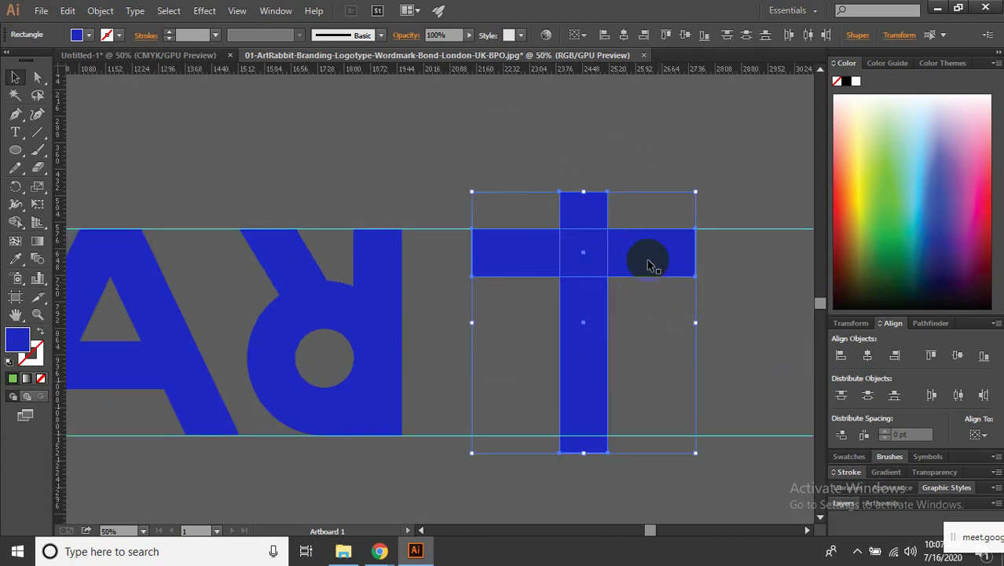
mouse_move(650, 262)
mouse_down()
mouse_move(747, 252)
mouse_move(637, 256)
mouse_up()
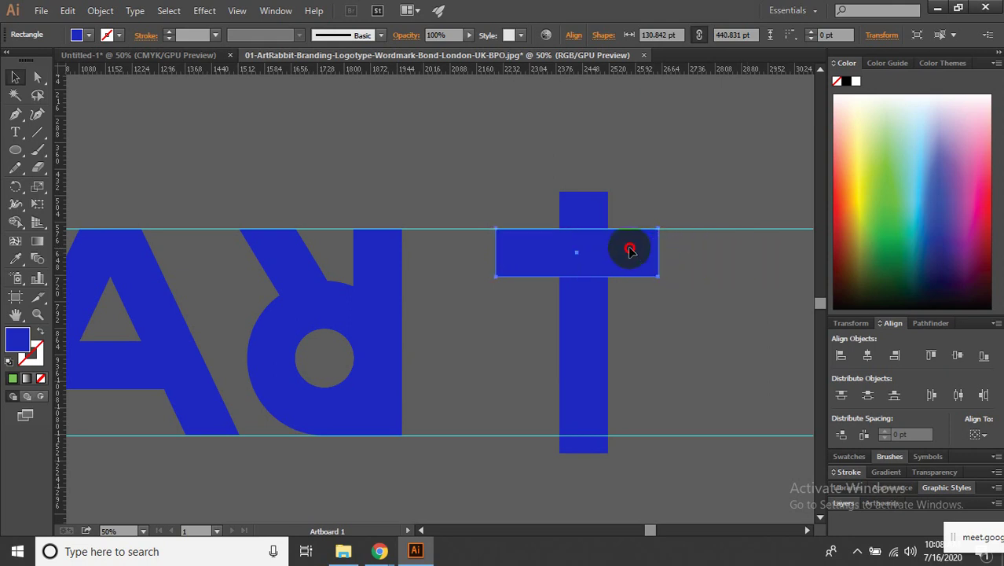
drag(496, 252, 503, 252)
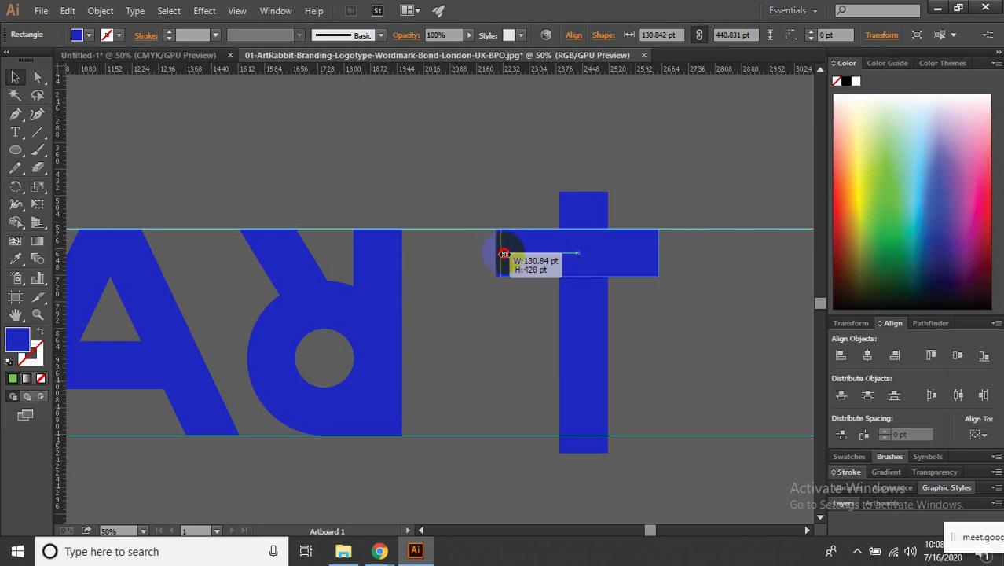
drag(694, 373, 514, 165)
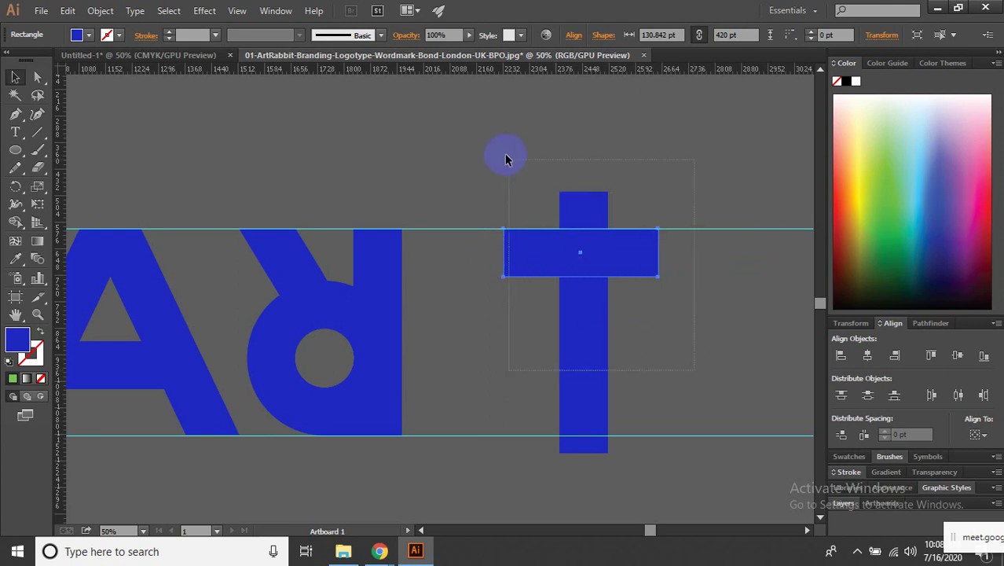
click(101, 10)
click(148, 182)
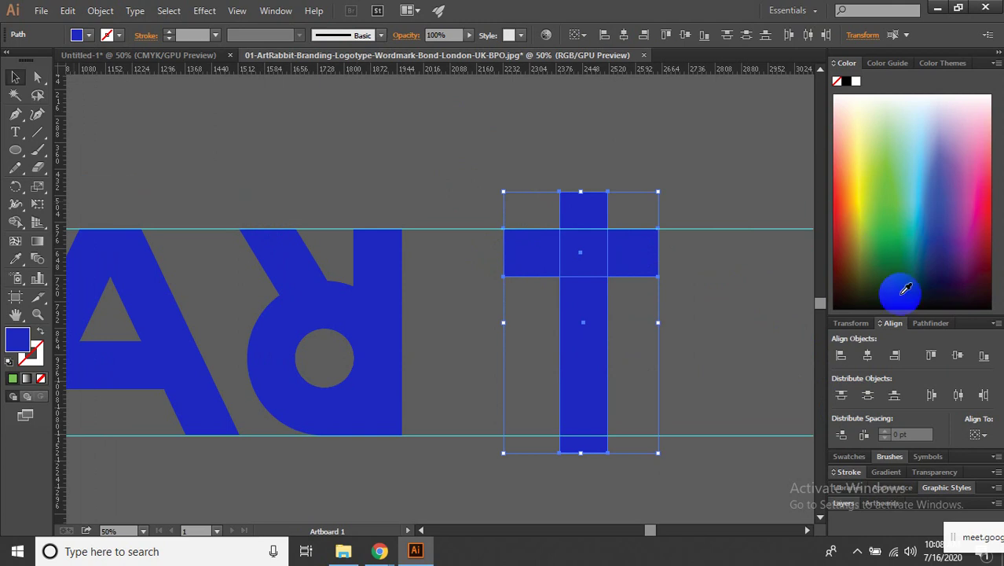
Divide the T with Pathfinder and delete the stub above the crossbar.
click(927, 323)
click(843, 390)
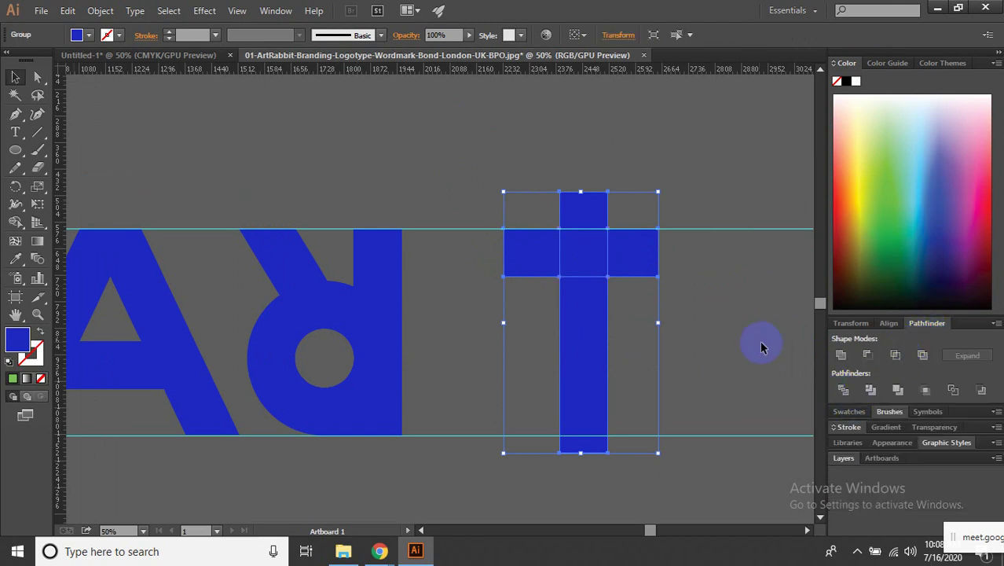
key(a)
click(554, 200)
click(597, 210)
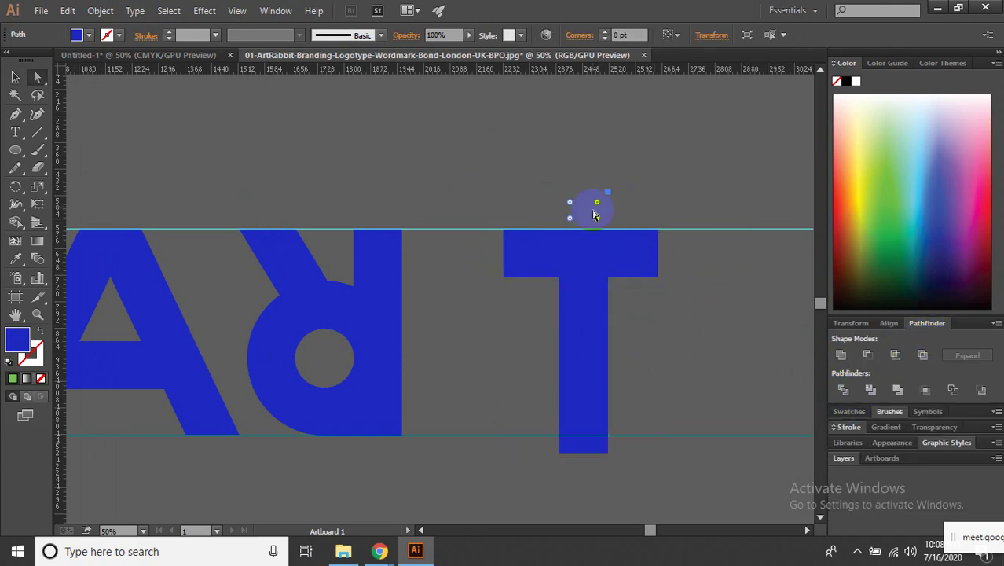
key(Delete)
Shorten the stem to the baseline guide and unite it with the crossbar.
click(593, 362)
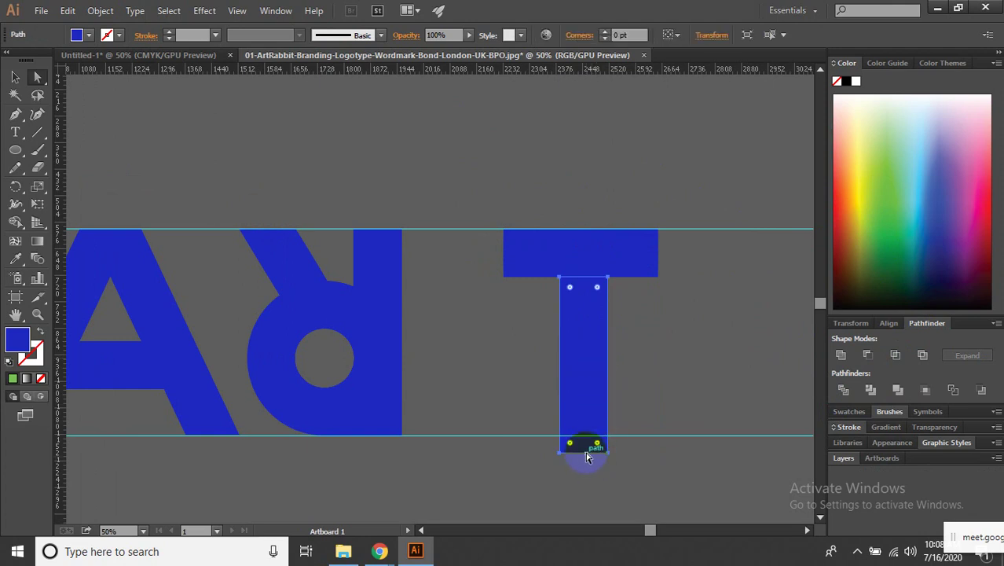
key(v)
drag(585, 453, 583, 435)
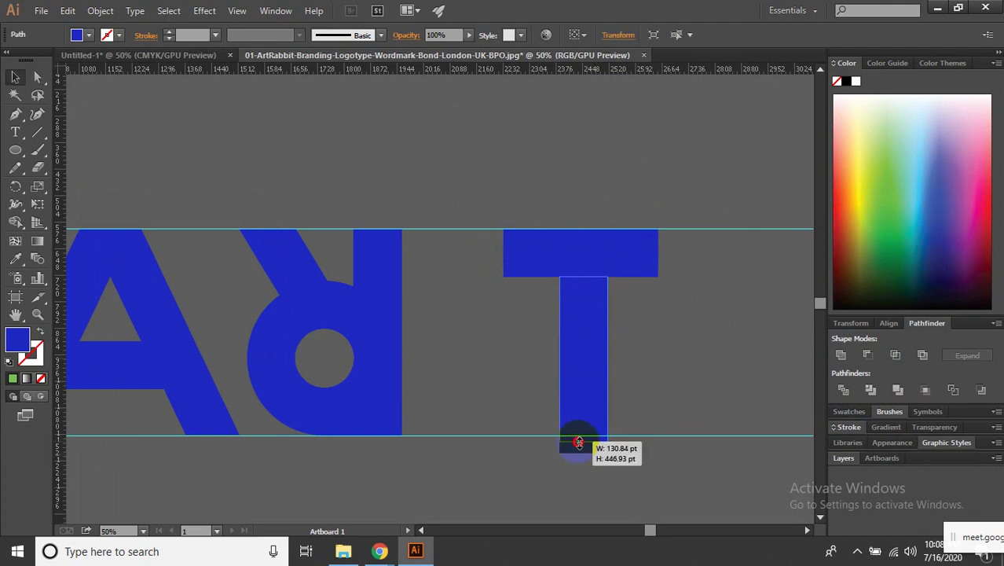
shift+click(558, 269)
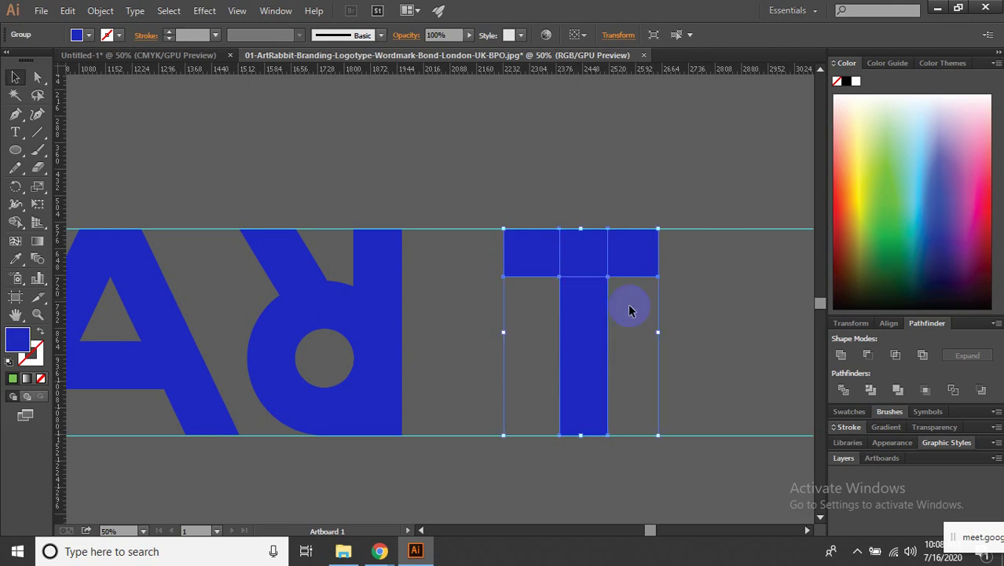
click(840, 355)
click(754, 353)
Move the T closer to the R and set alignment of A, R and T to the artboard.
scroll(589, 307, down, 1)
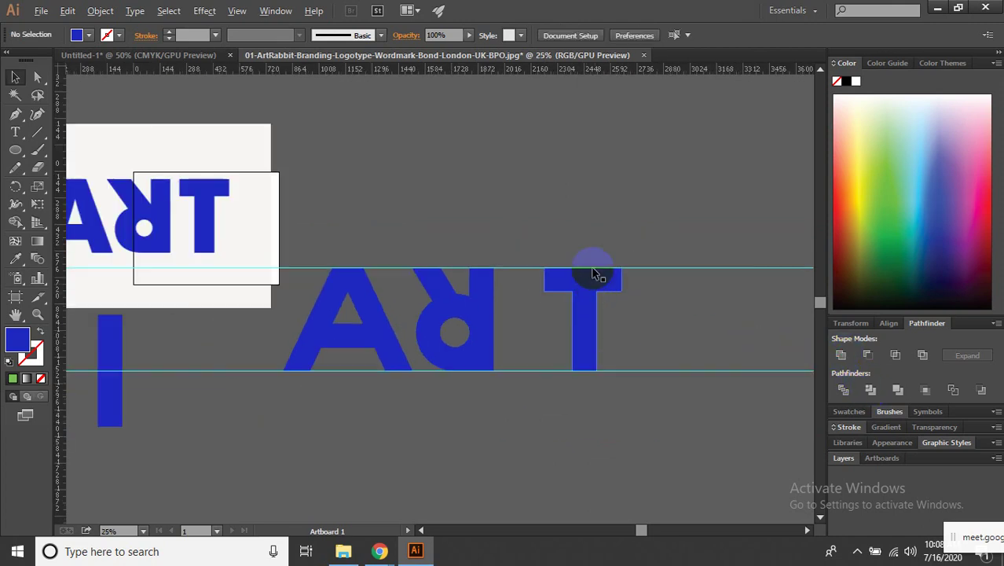
drag(609, 283, 584, 281)
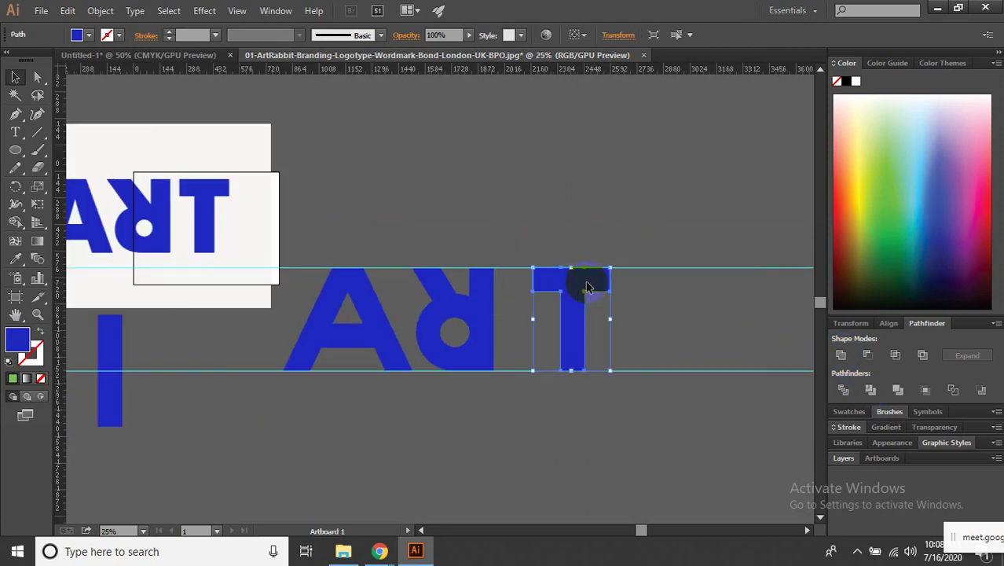
drag(654, 391, 281, 213)
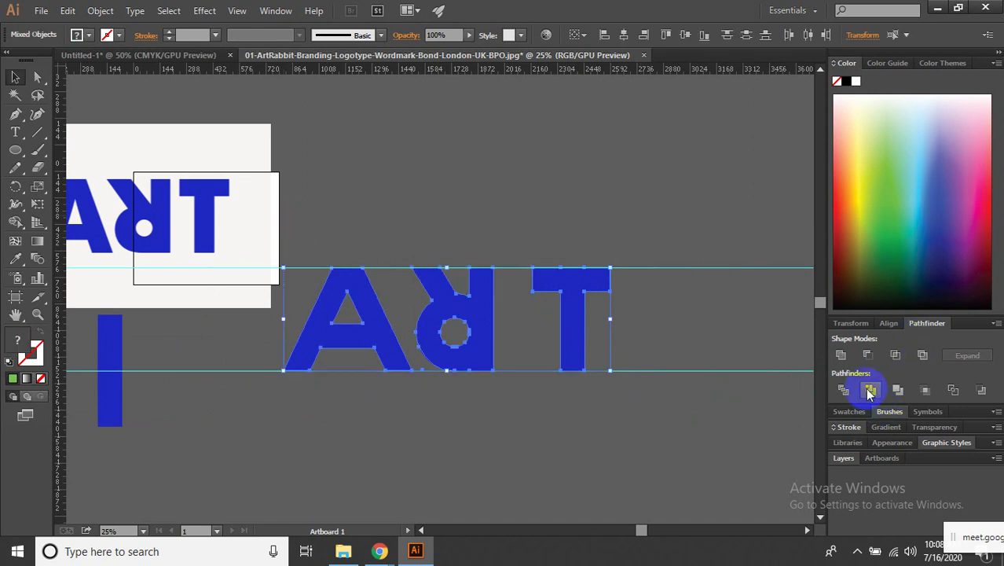
click(888, 323)
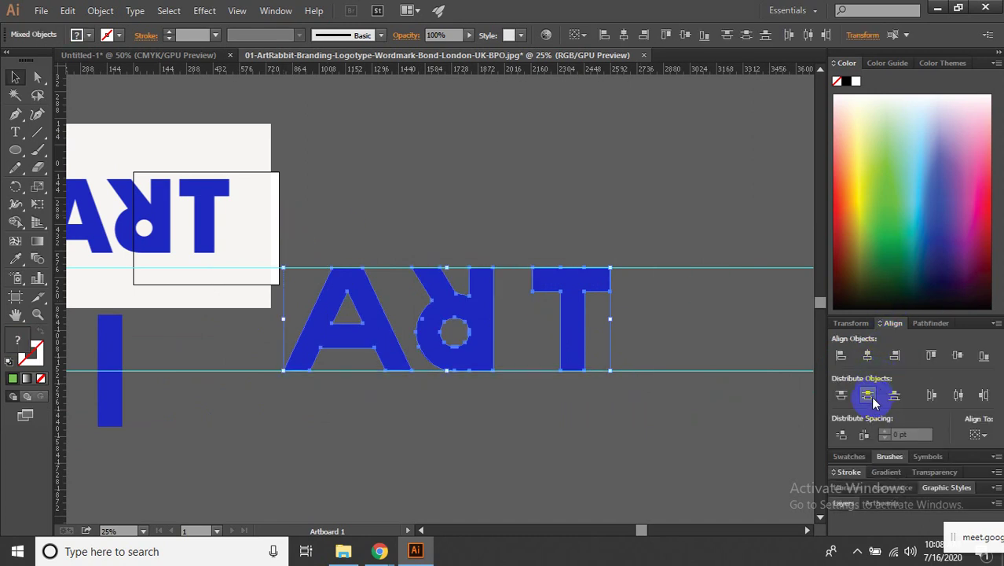
click(977, 434)
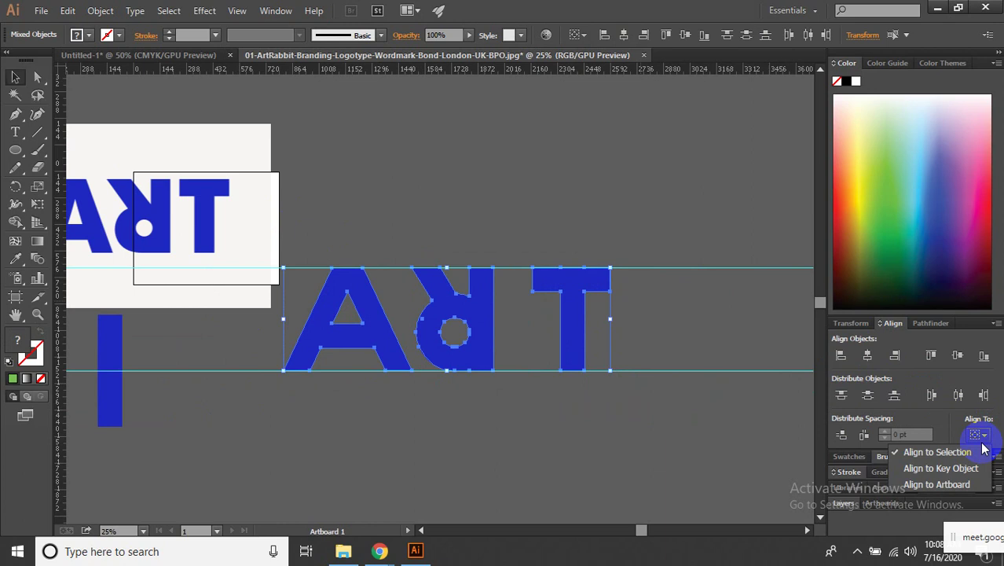
click(947, 485)
Try distributing and centring the letters, undo the stacking, and group A, R and T.
click(867, 395)
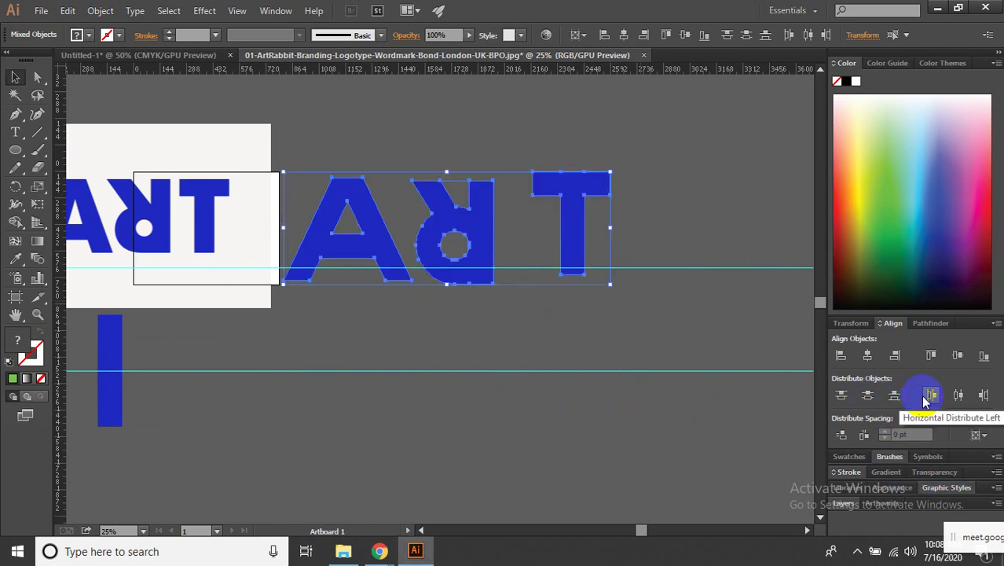
click(957, 358)
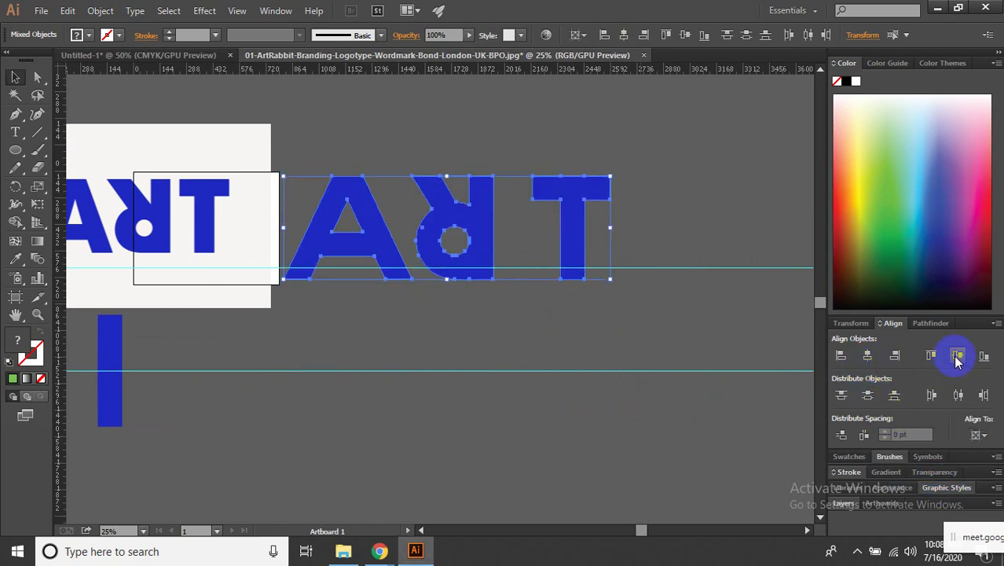
click(868, 397)
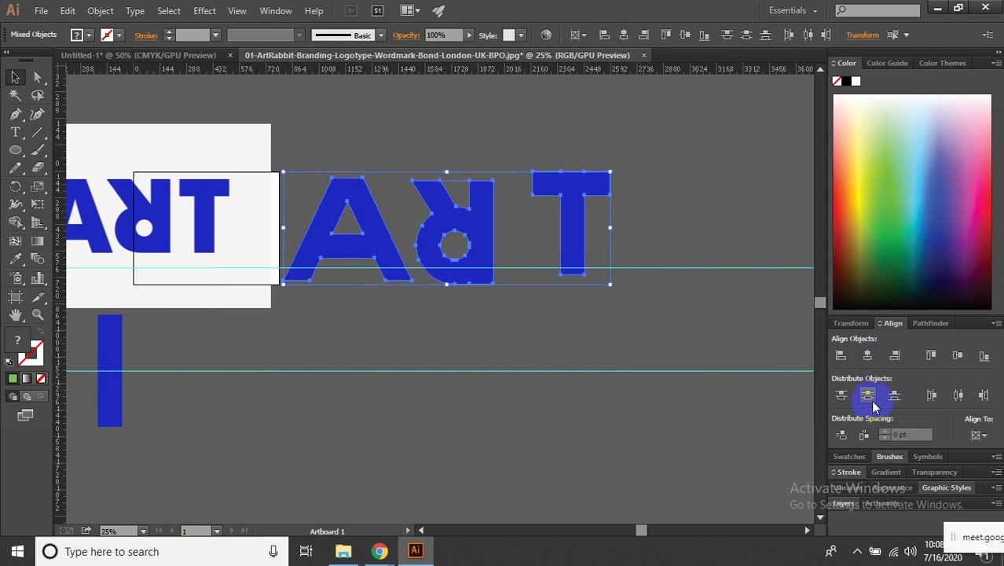
click(957, 355)
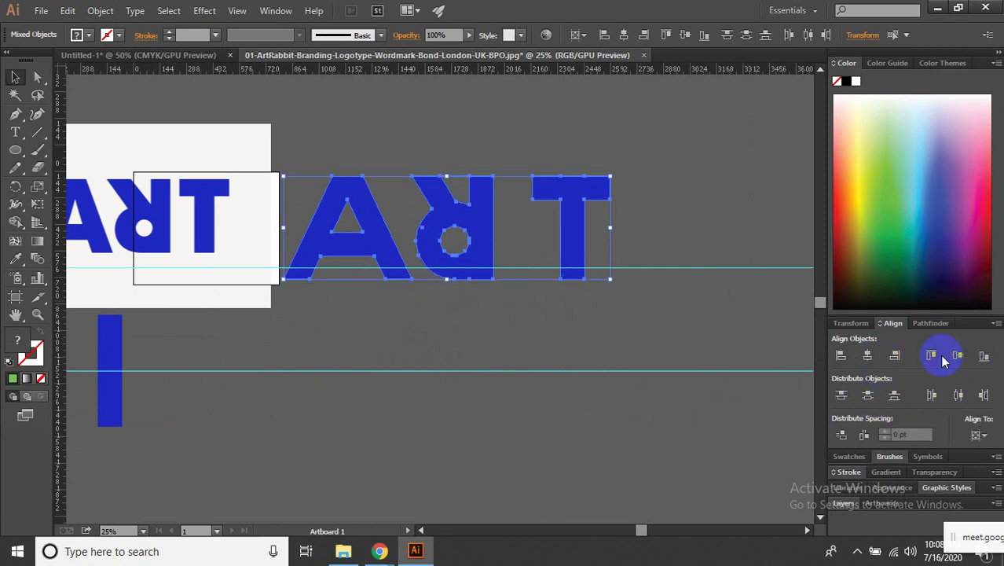
click(869, 356)
key(ctrl+z)
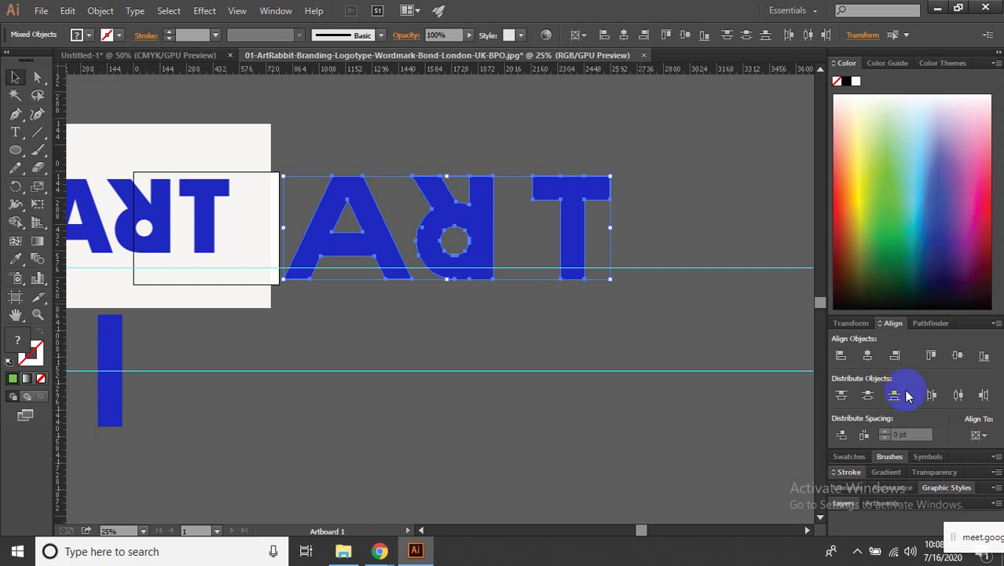
key(ctrl+g)
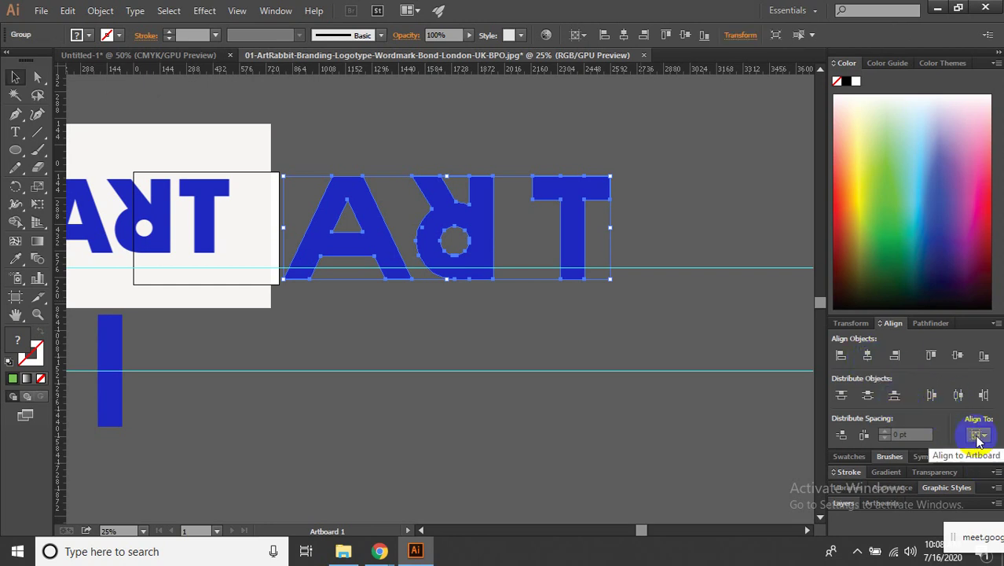
Align the ART letters to the selection by horizontal centres with even spacing, then move them right.
click(979, 437)
click(904, 451)
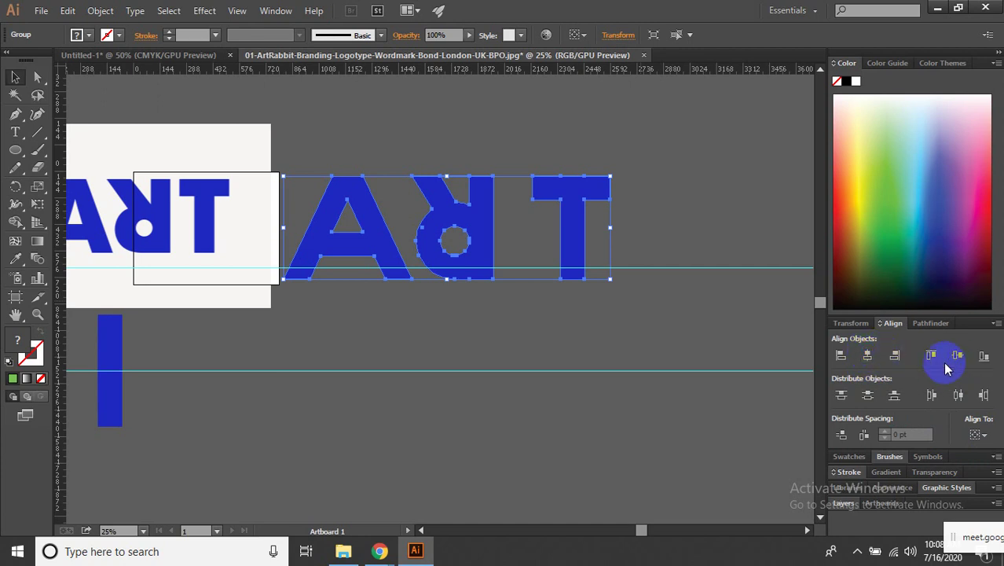
click(977, 435)
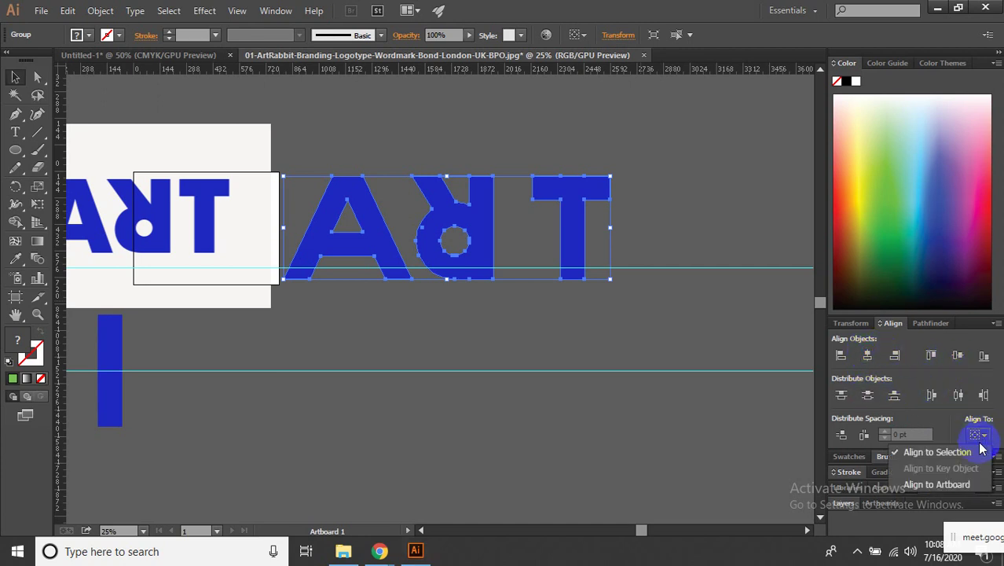
click(966, 451)
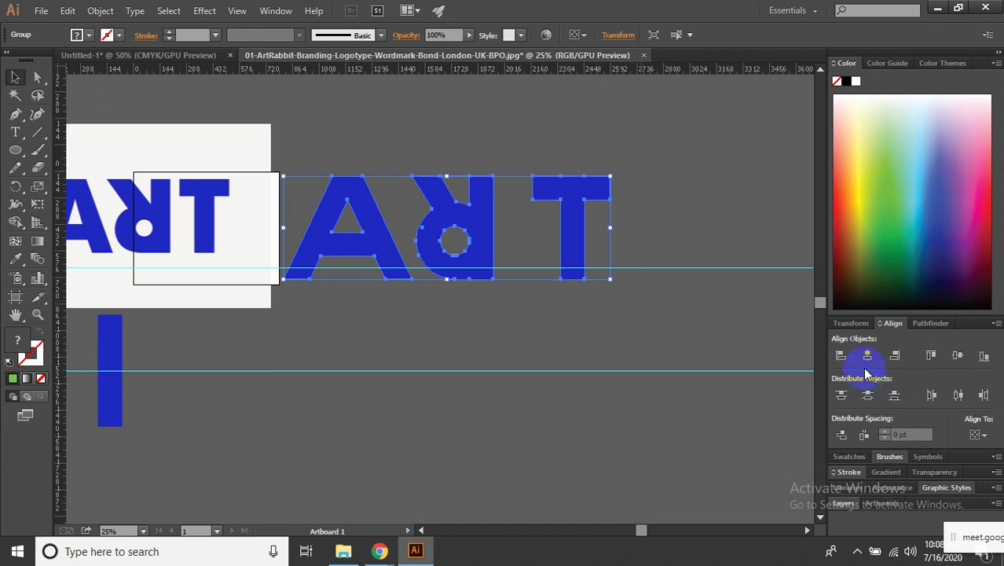
click(977, 434)
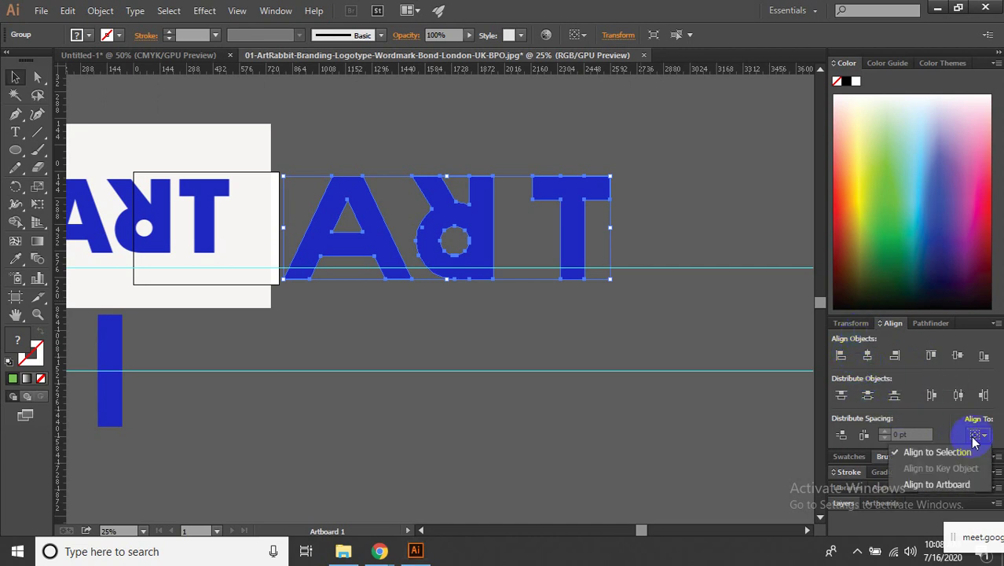
click(936, 460)
click(870, 391)
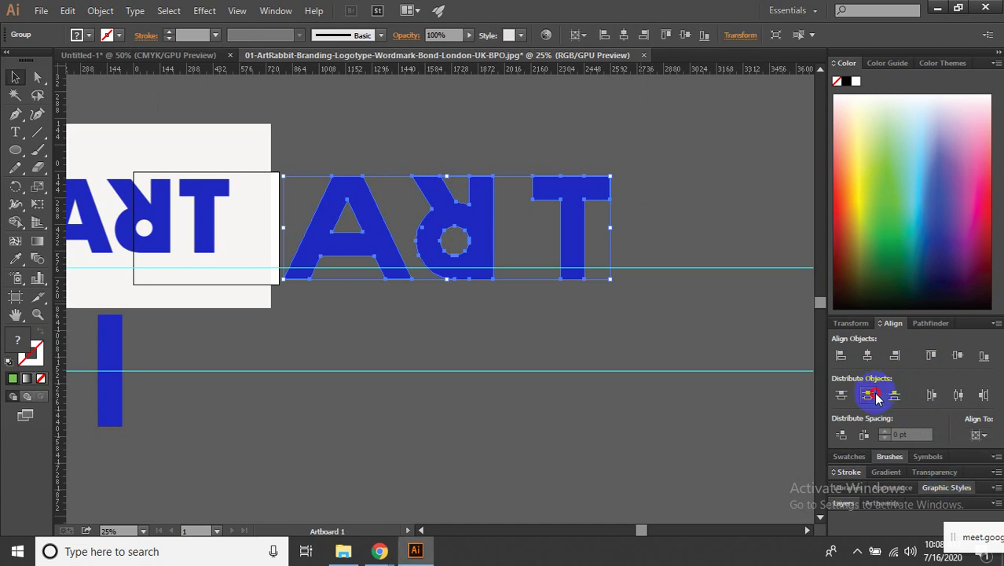
click(866, 354)
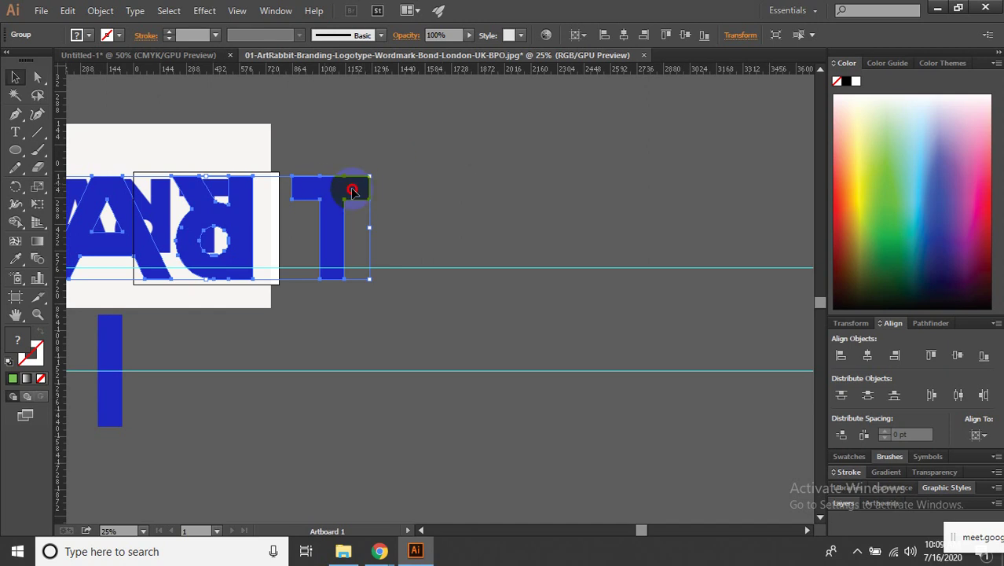
drag(347, 184, 646, 190)
Zoom in and move the T left, closer to the R.
click(744, 233)
key(ctrl+equal)
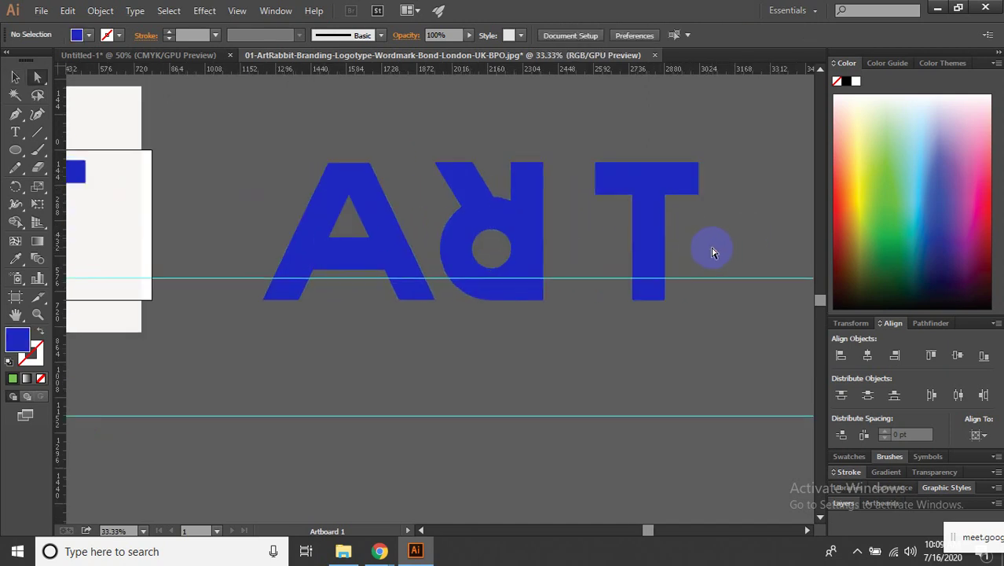
key(ctrl+equal)
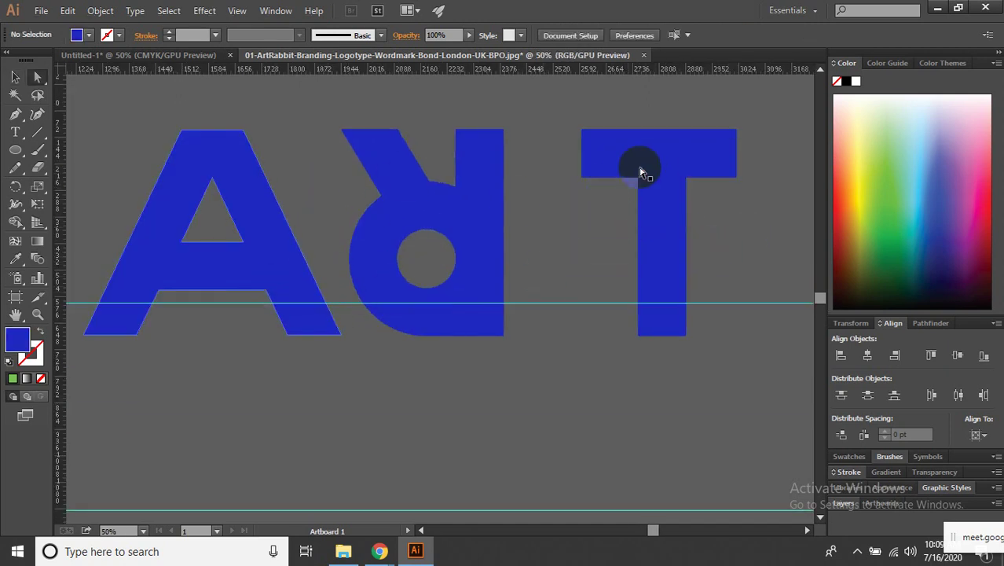
drag(649, 163, 591, 162)
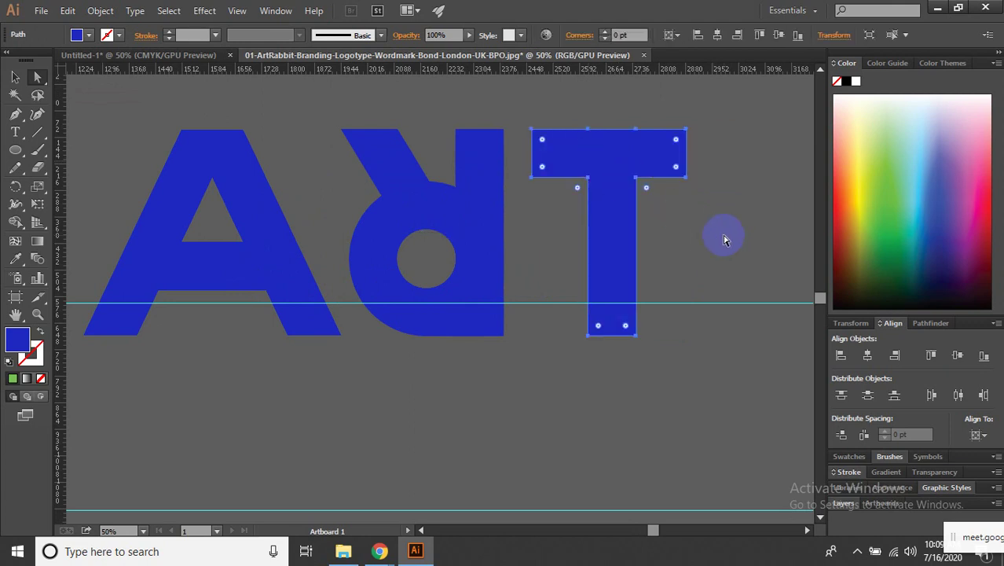
click(719, 240)
key(ctrl+minus)
key(ctrl+minus)
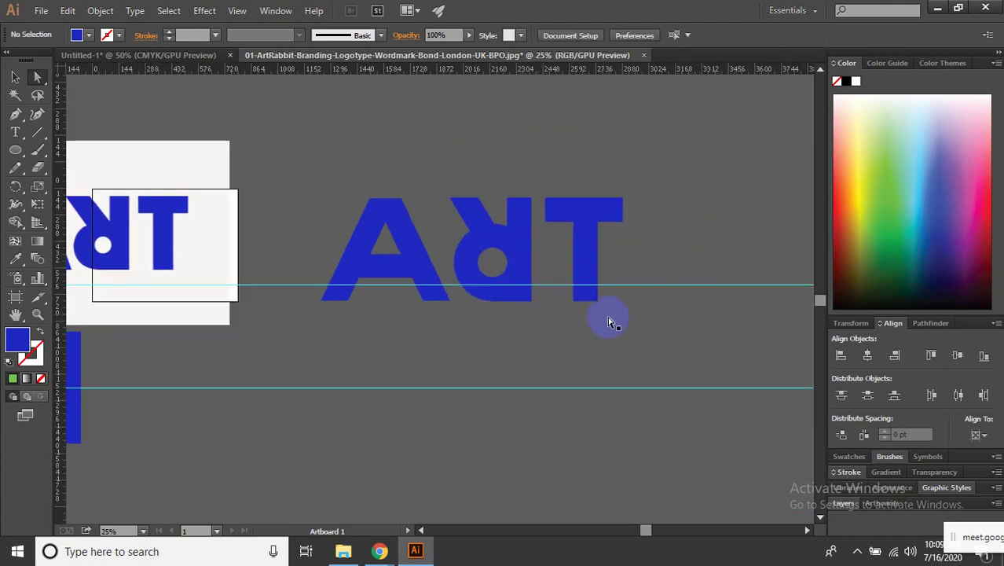
Test flipping the R to normal, then undo to restore the mirrored R between A and T.
click(515, 239)
key(v)
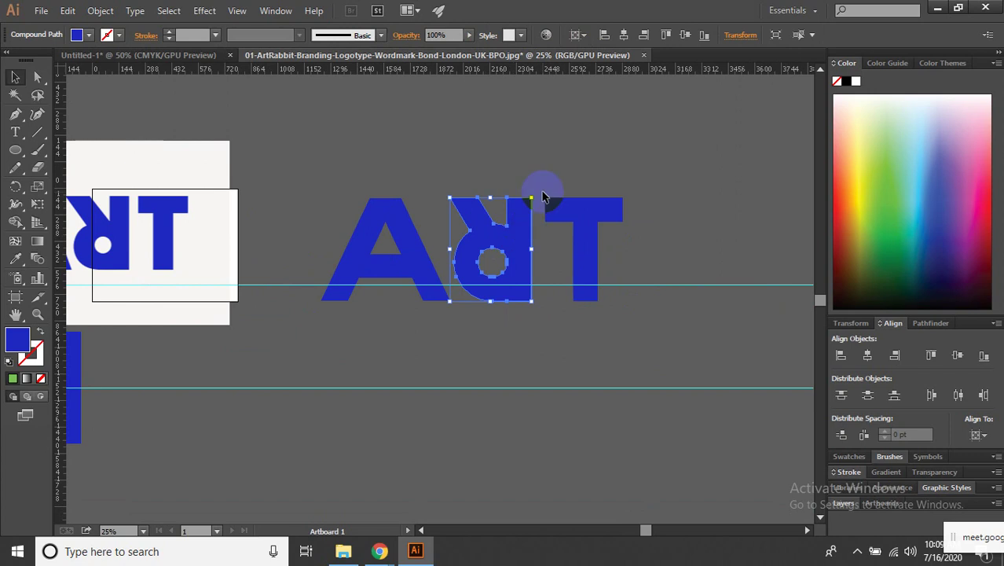
drag(535, 191, 417, 334)
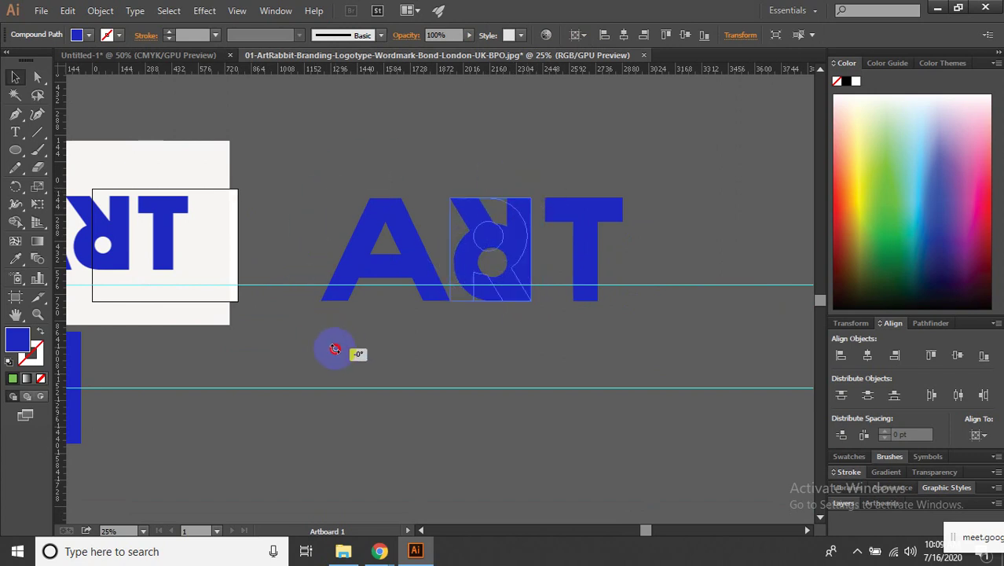
drag(505, 216, 442, 379)
click(475, 445)
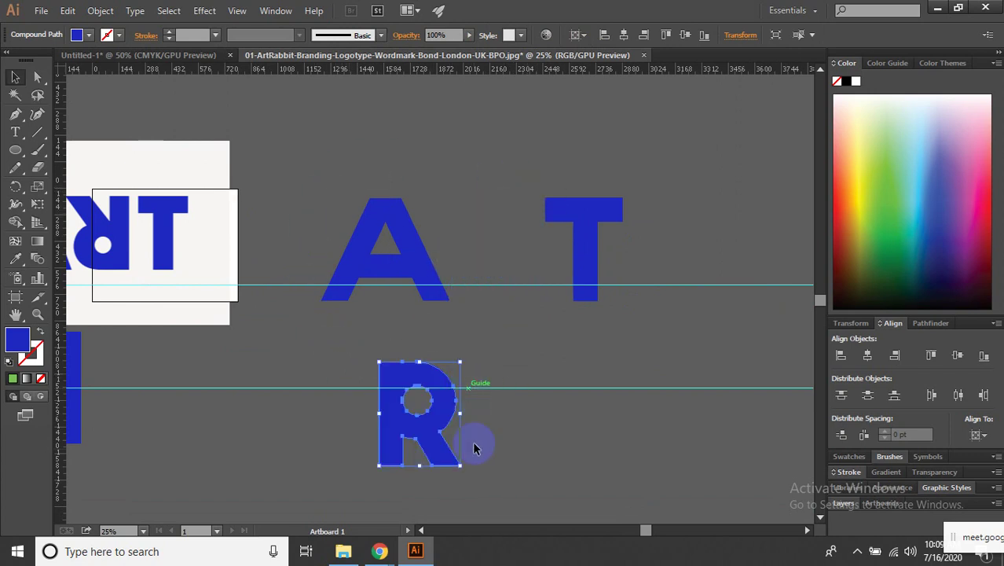
scroll(465, 380, down, 2)
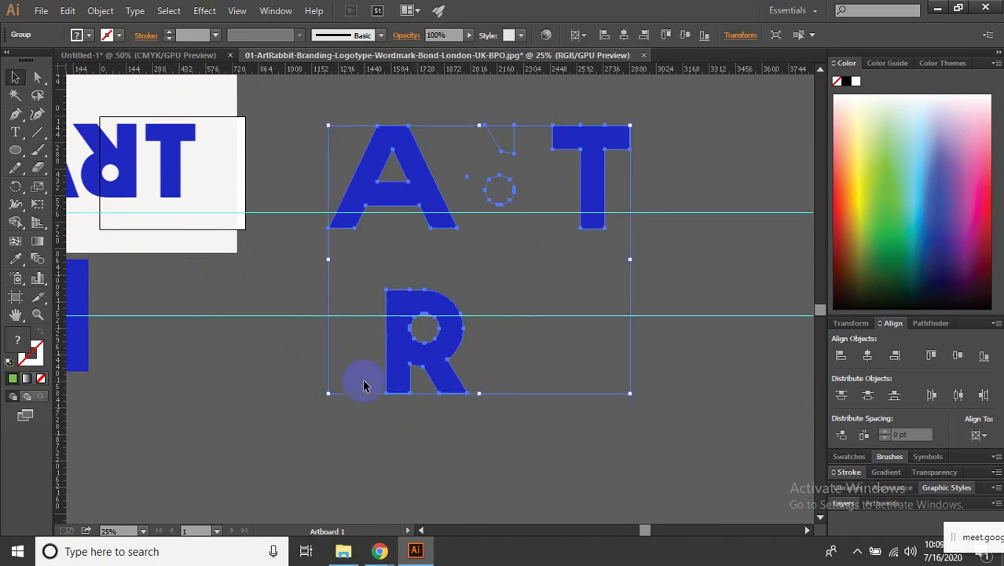
key(ctrl+z)
key(ctrl+z)
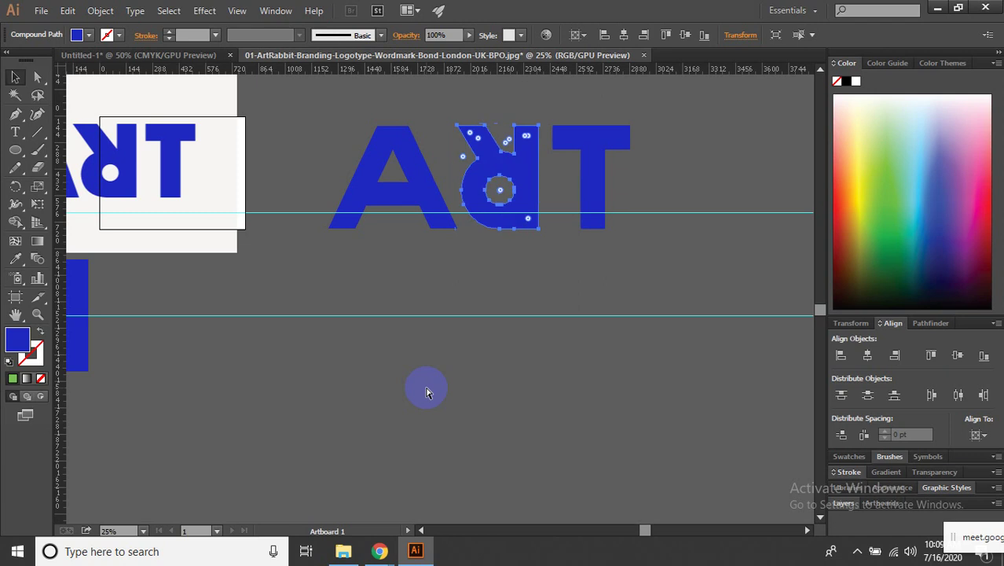
click(426, 393)
click(23, 160)
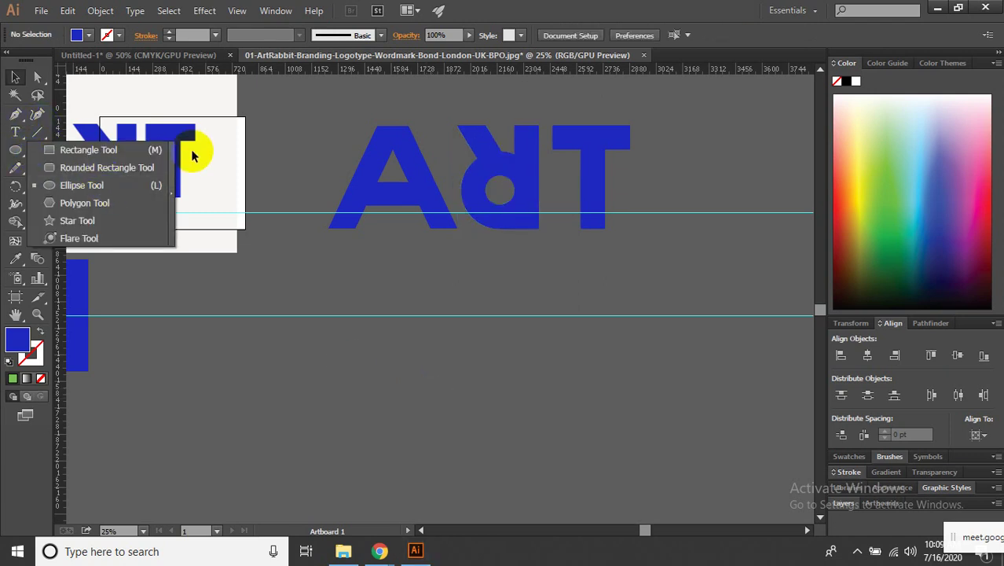
In the Untitled-1 house logo document, create a P text object.
click(181, 57)
click(373, 260)
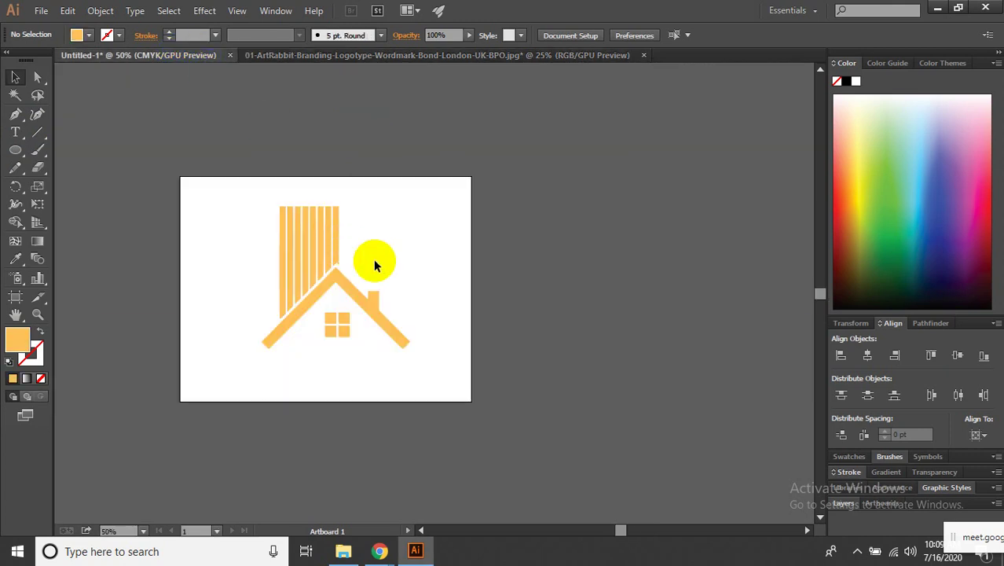
click(15, 132)
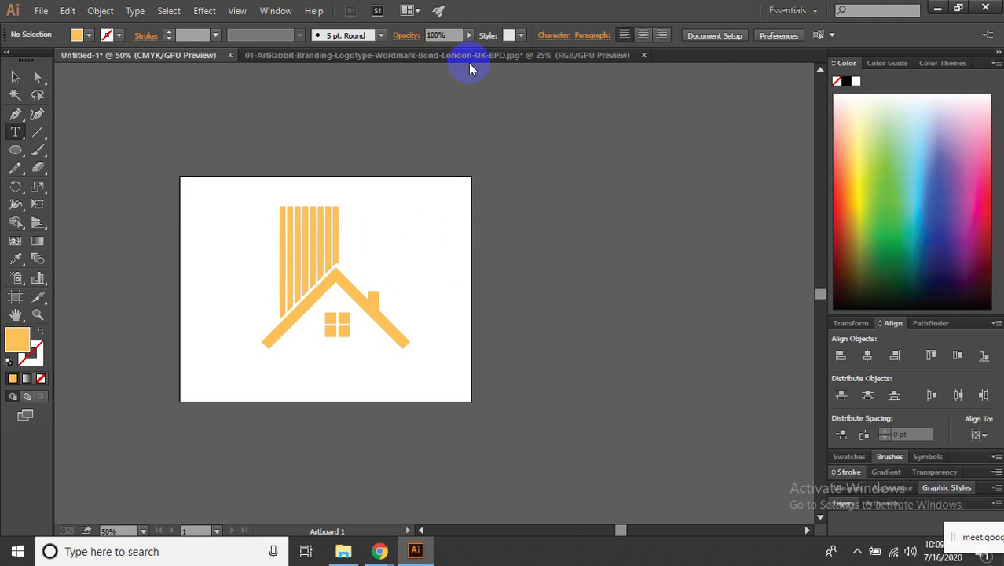
click(487, 132)
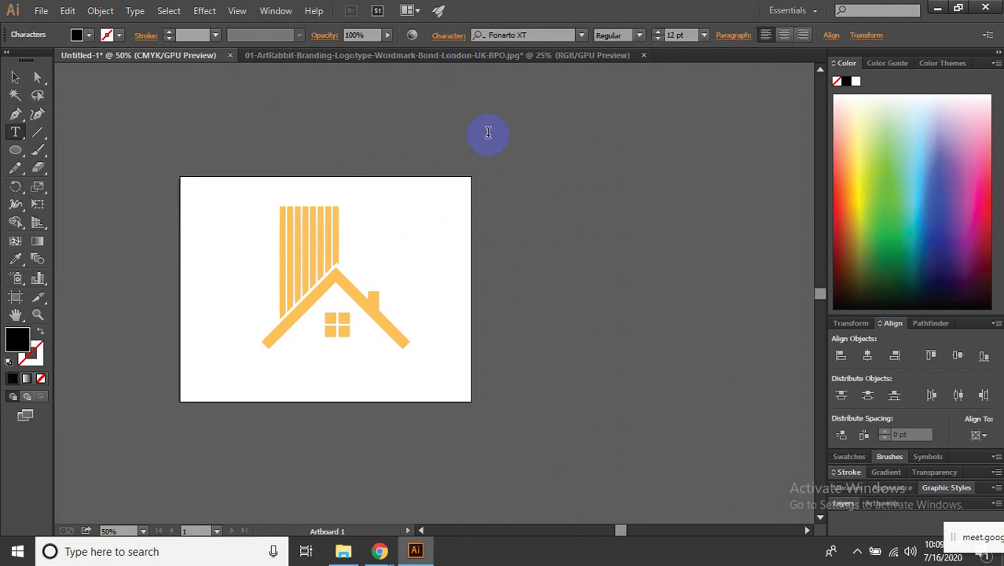
click(14, 77)
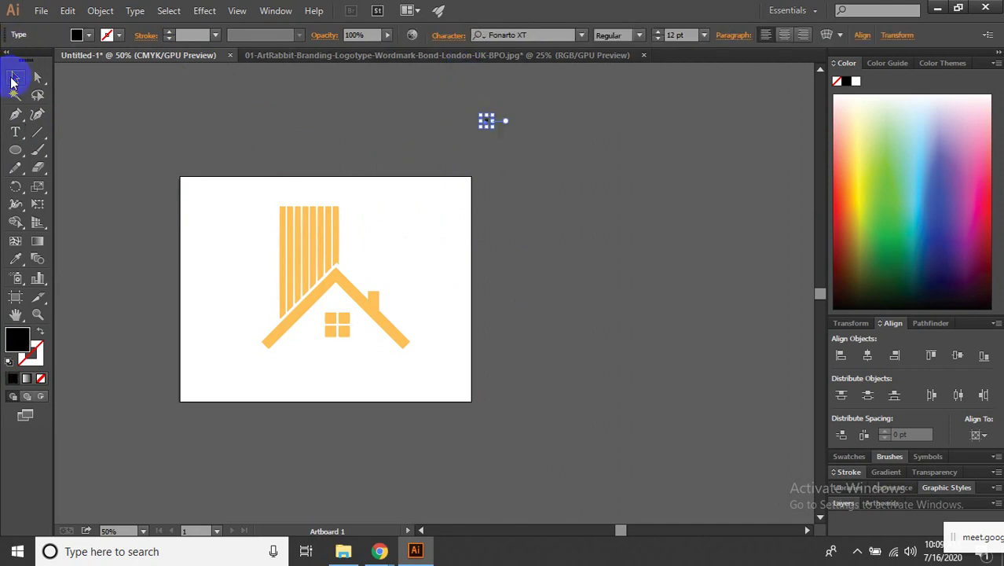
key(ctrl+t)
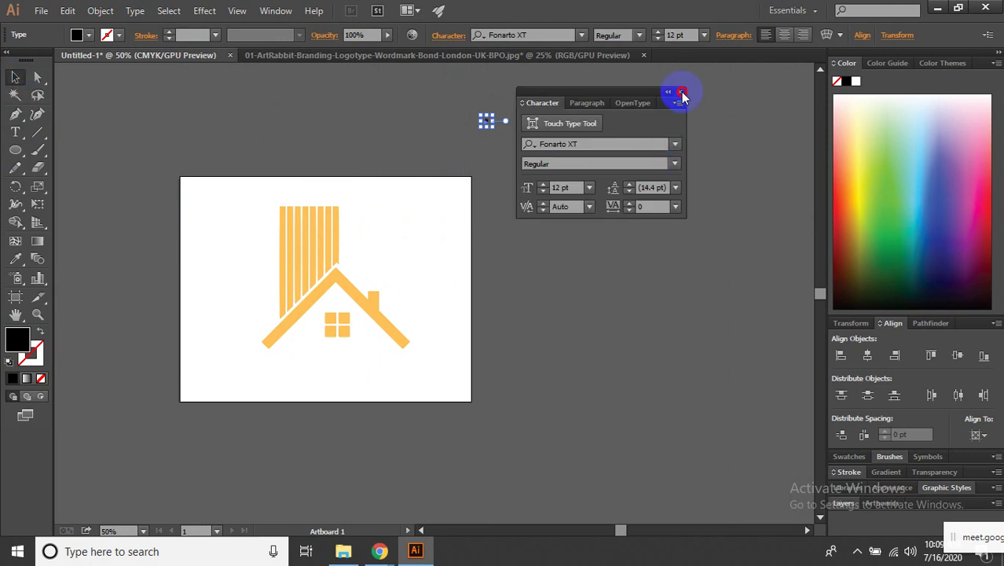
click(682, 93)
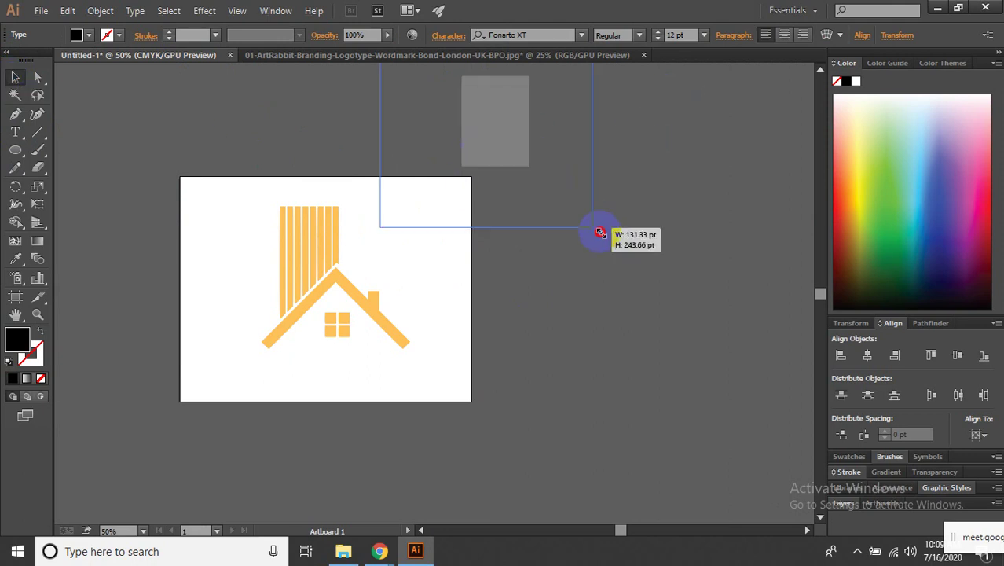
Scale the P up to about 264 pt and place it beside the yellow house.
drag(495, 129, 549, 192)
drag(508, 126, 513, 192)
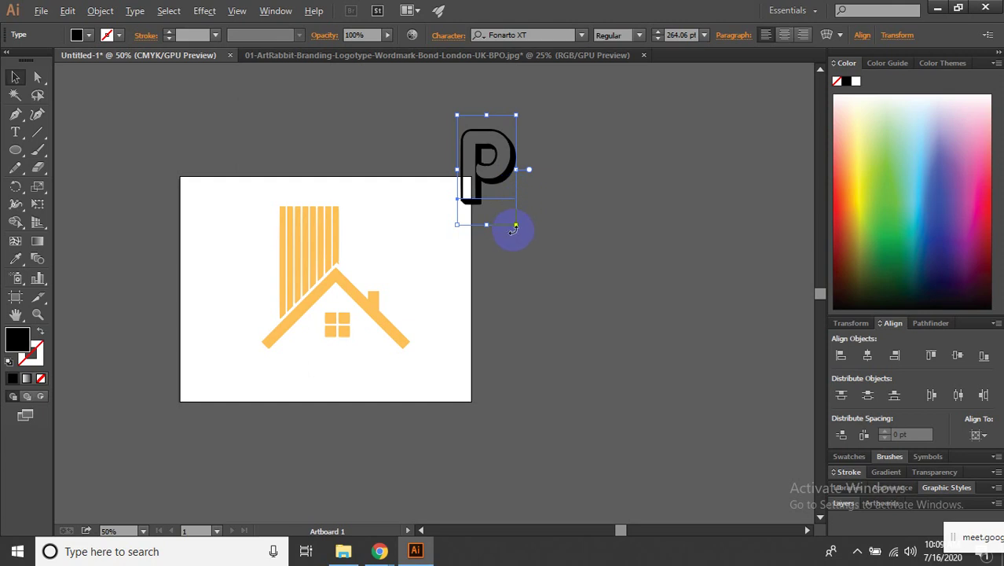
mouse_move(517, 227)
mouse_down()
mouse_move(560, 202)
mouse_move(555, 236)
mouse_up()
click(583, 254)
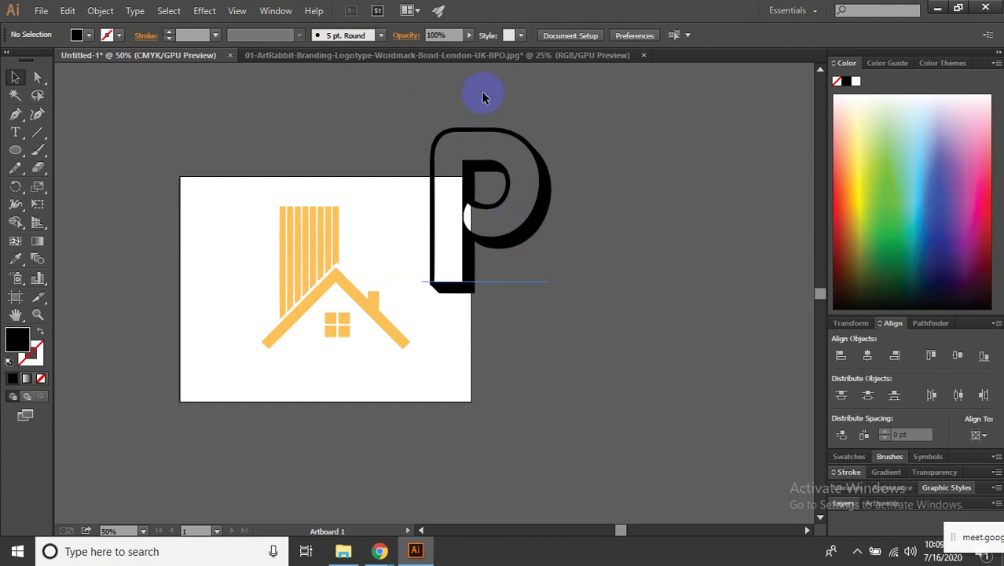
Return to the ART wordmark document and select the letter group.
click(484, 54)
click(592, 169)
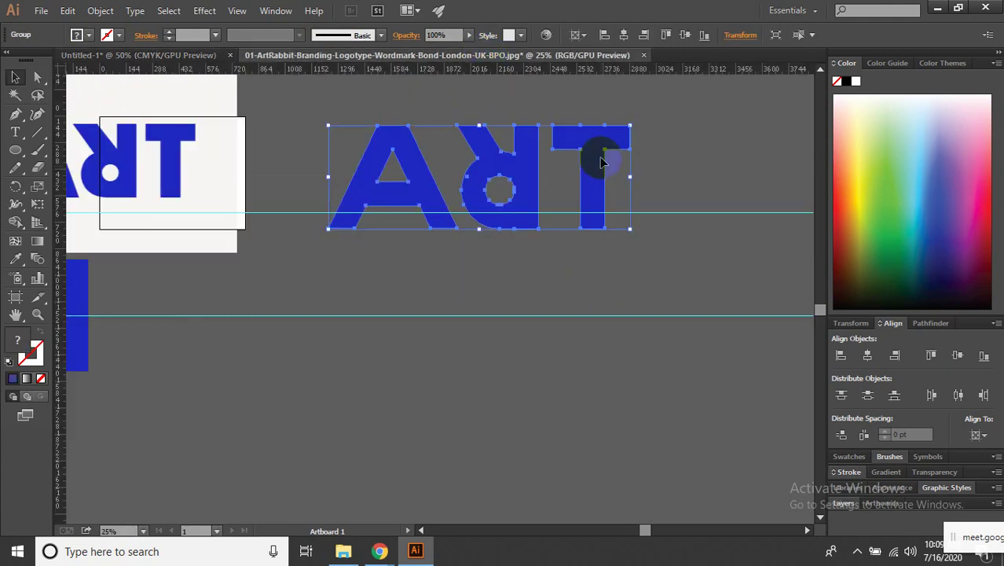
click(640, 176)
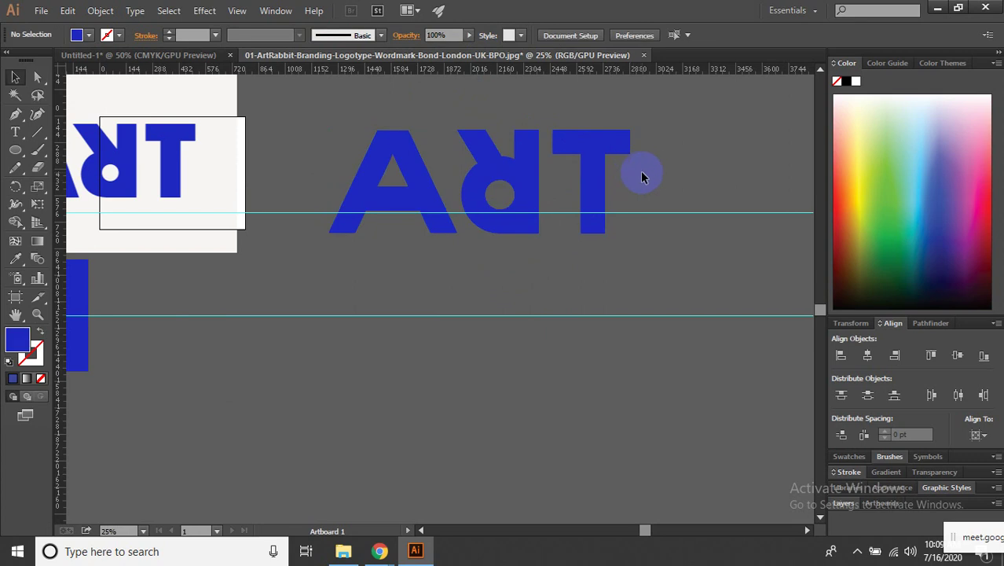
click(618, 182)
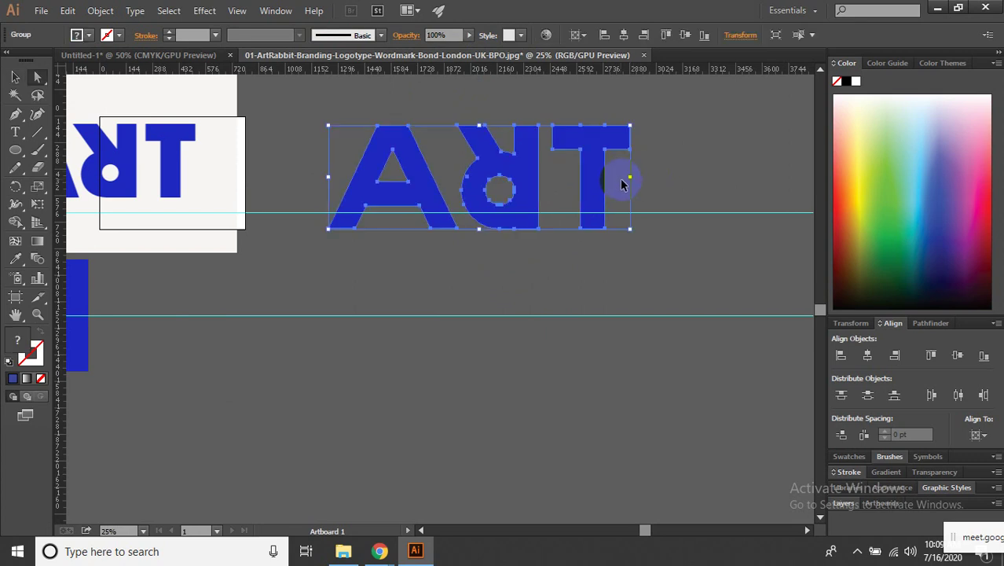
Ungroup the letters, lowering them between the guides, and select the T's crossbar alone.
key(ctrl+z)
key(ctrl+z)
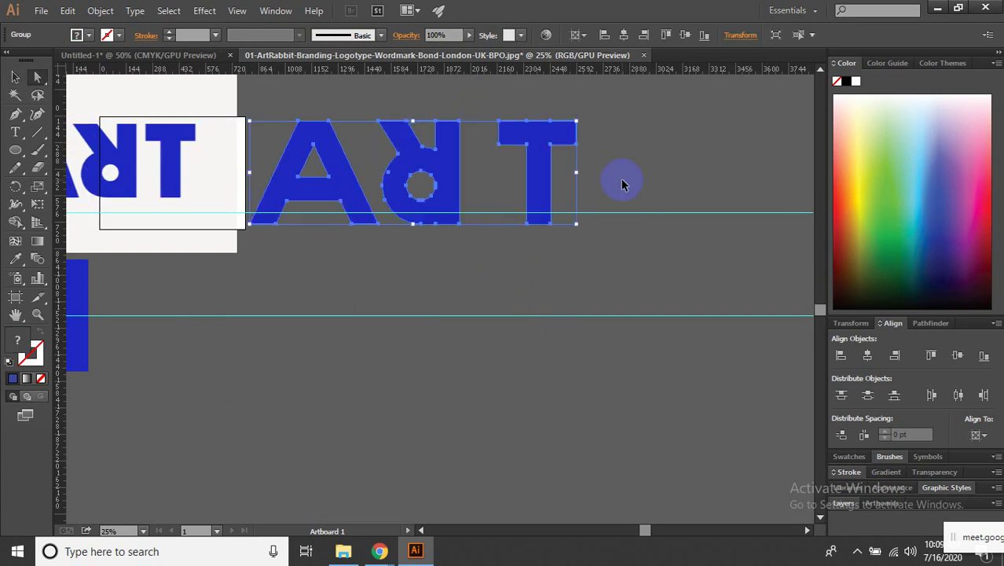
key(ctrl+z)
key(ctrl+z)
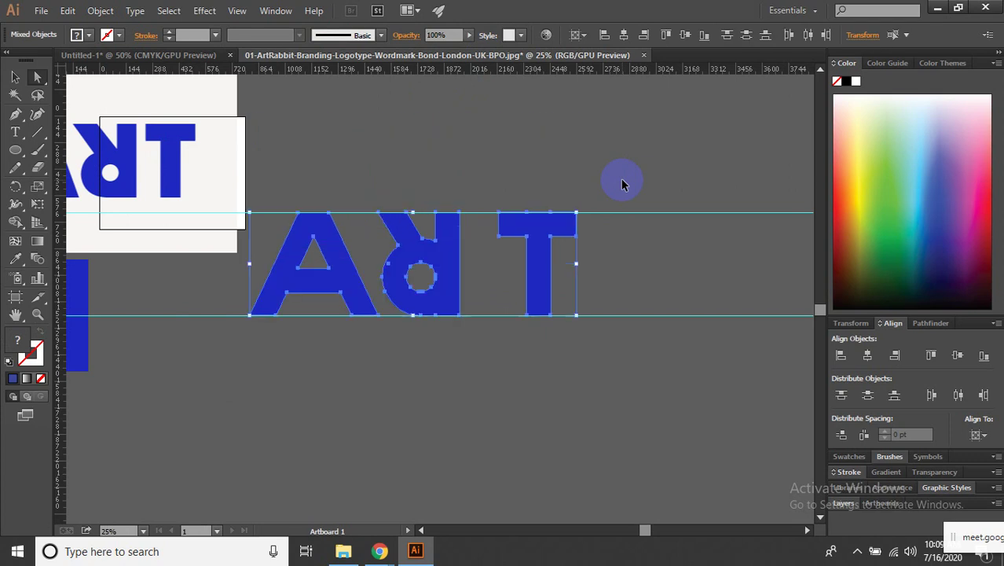
key(ctrl+z)
key(ctrl+z)
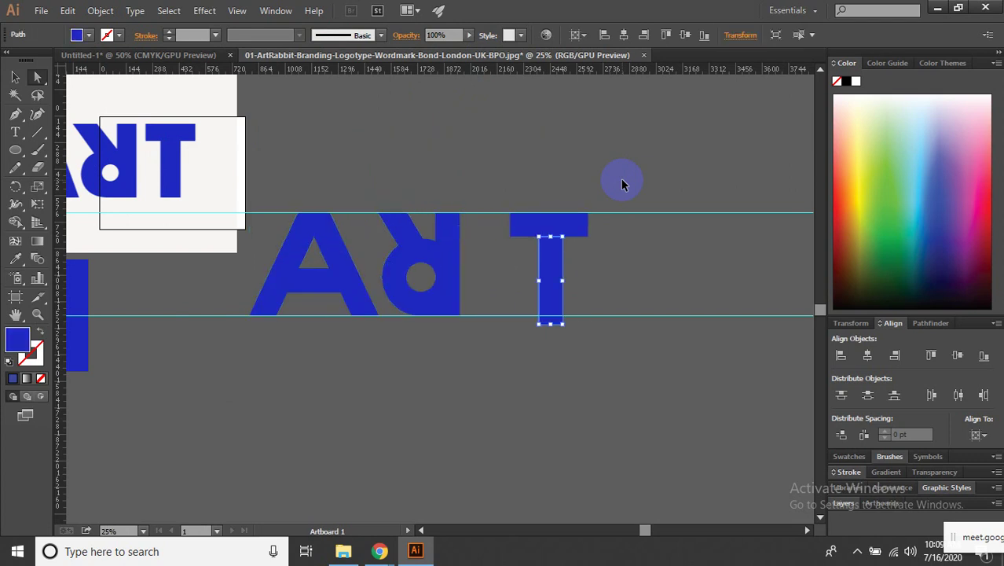
key(ctrl+z)
key(ctrl+z)
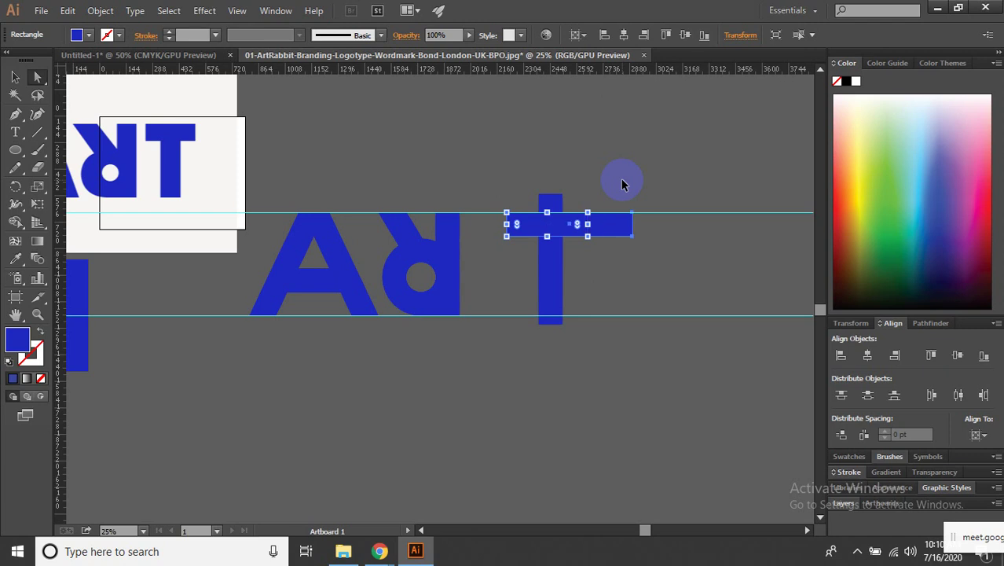
key(ctrl+z)
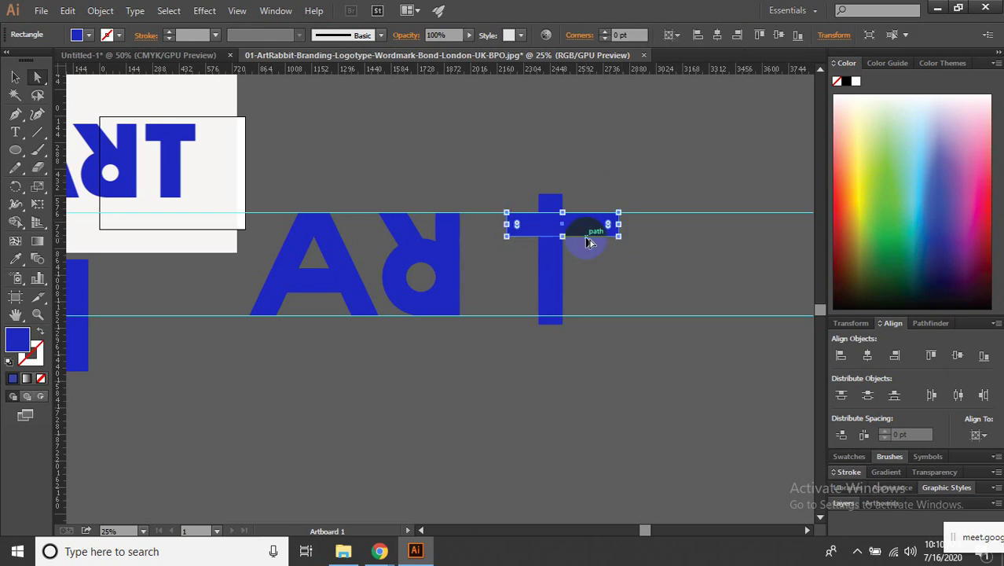
Slide the crossbar left until it sits centered over the T's stem.
scroll(587, 226, up, 1)
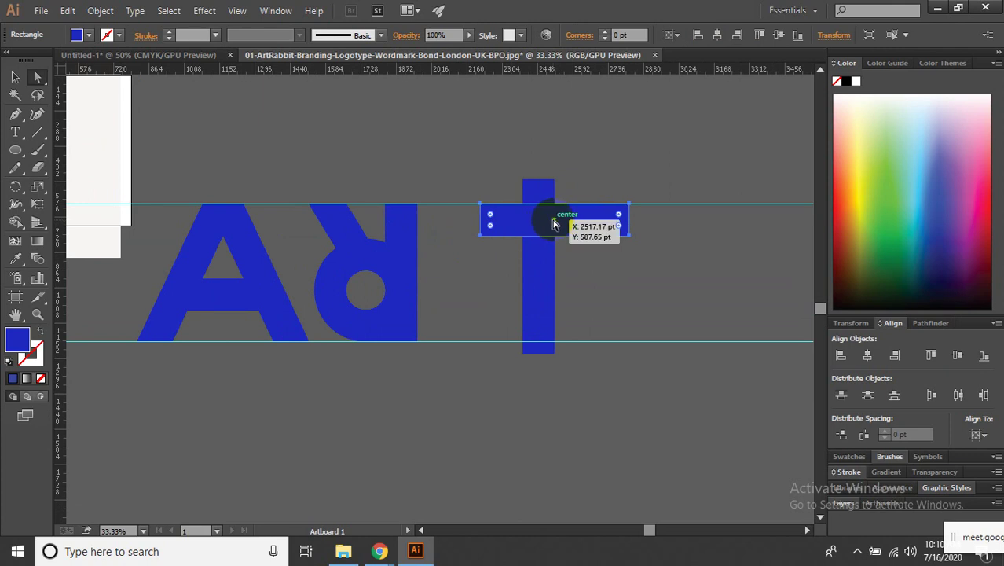
click(590, 225)
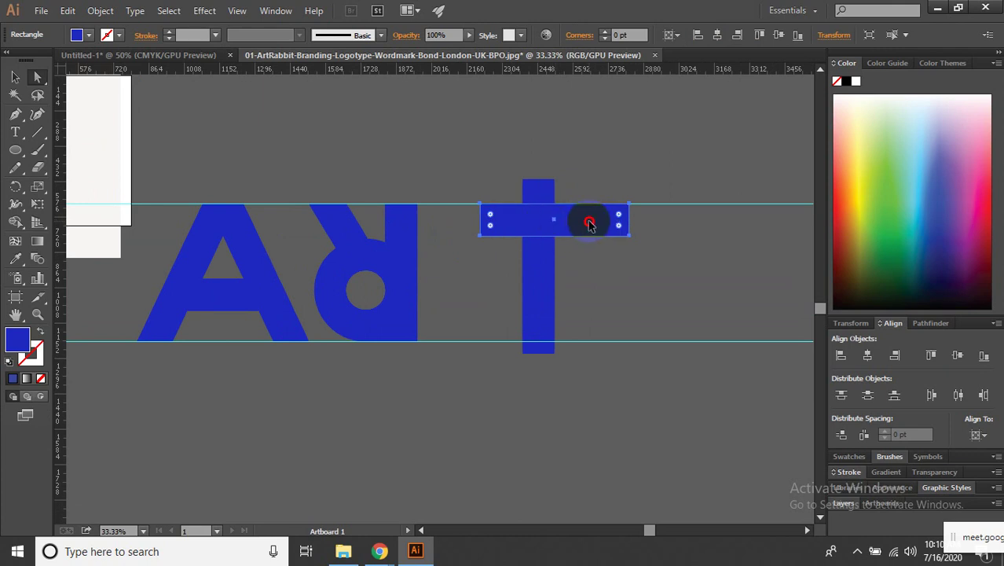
drag(589, 223, 574, 220)
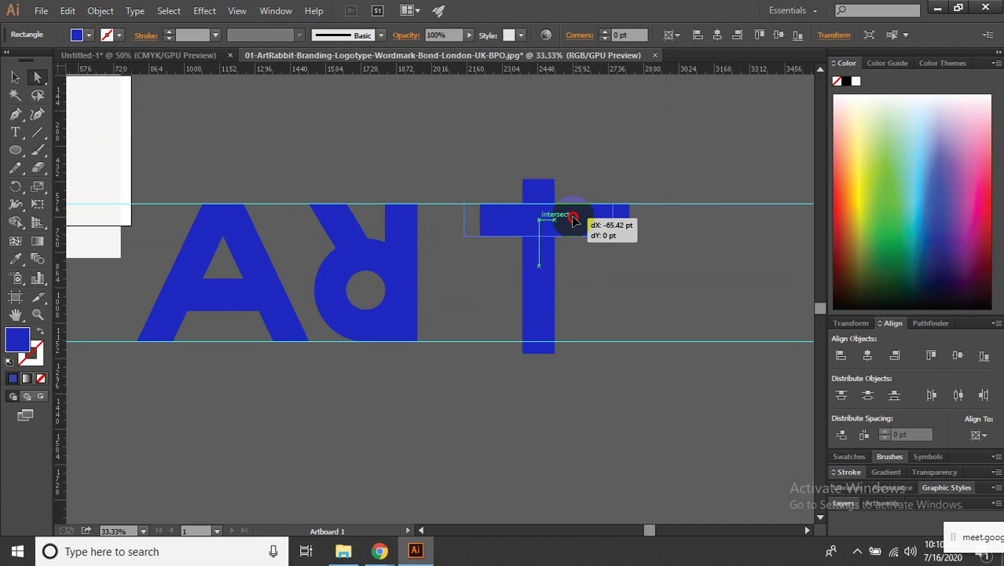
mouse_move(574, 222)
mouse_down()
mouse_move(592, 224)
mouse_move(573, 219)
mouse_up()
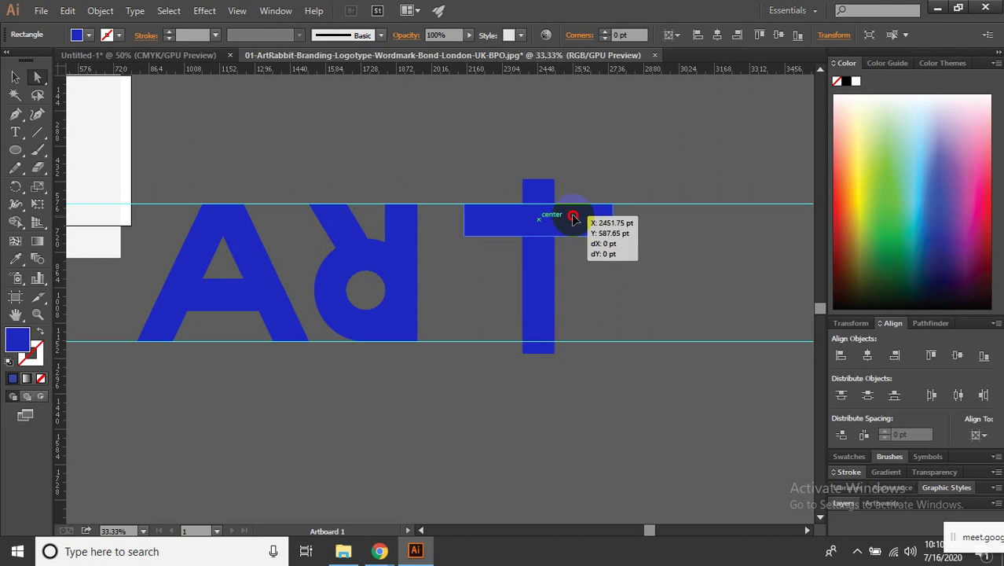
drag(573, 218, 574, 217)
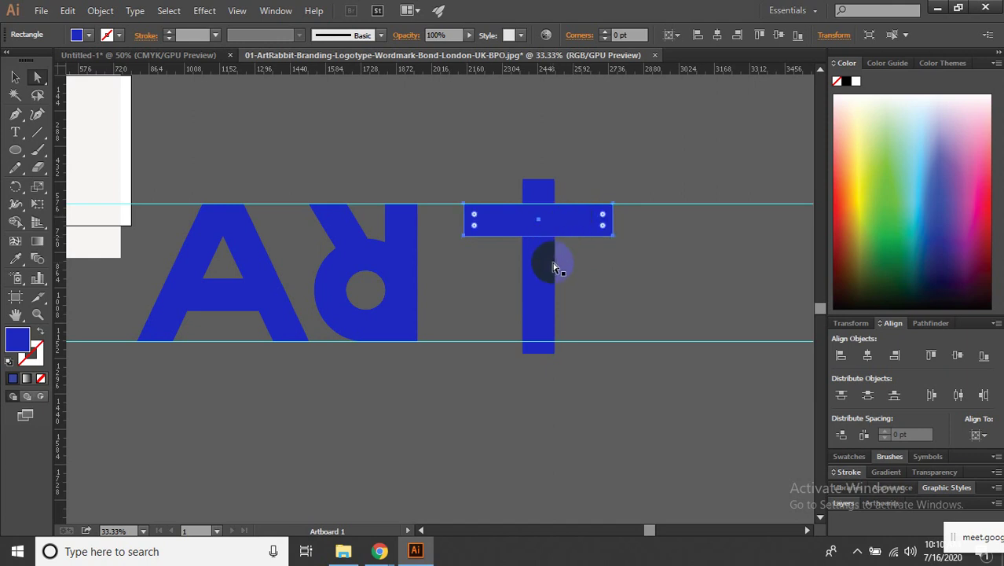
Move the stem upward, then undo a failed alignment of its top anchor points.
mouse_move(540, 283)
mouse_down()
mouse_move(542, 228)
mouse_move(546, 293)
mouse_up()
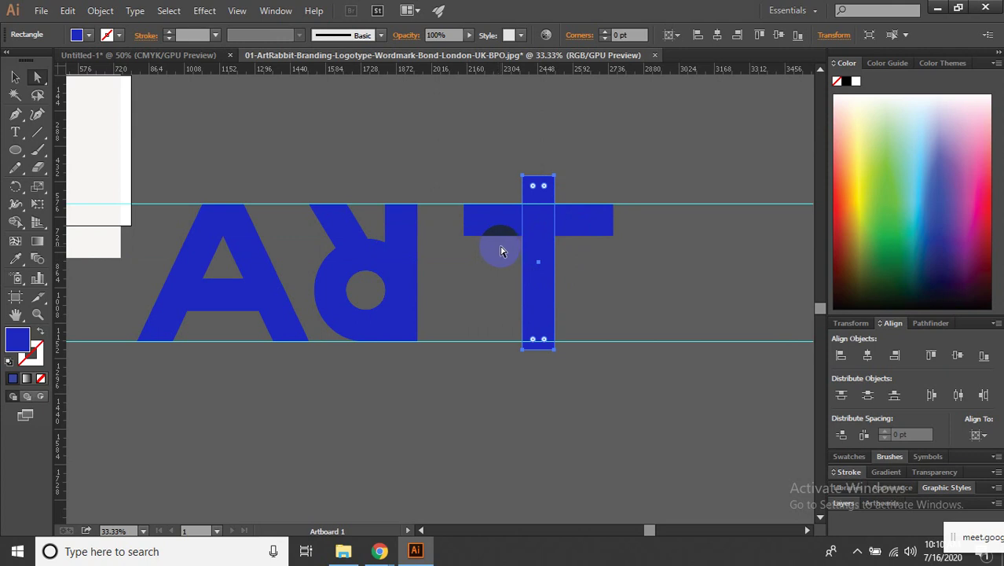
drag(510, 161, 567, 220)
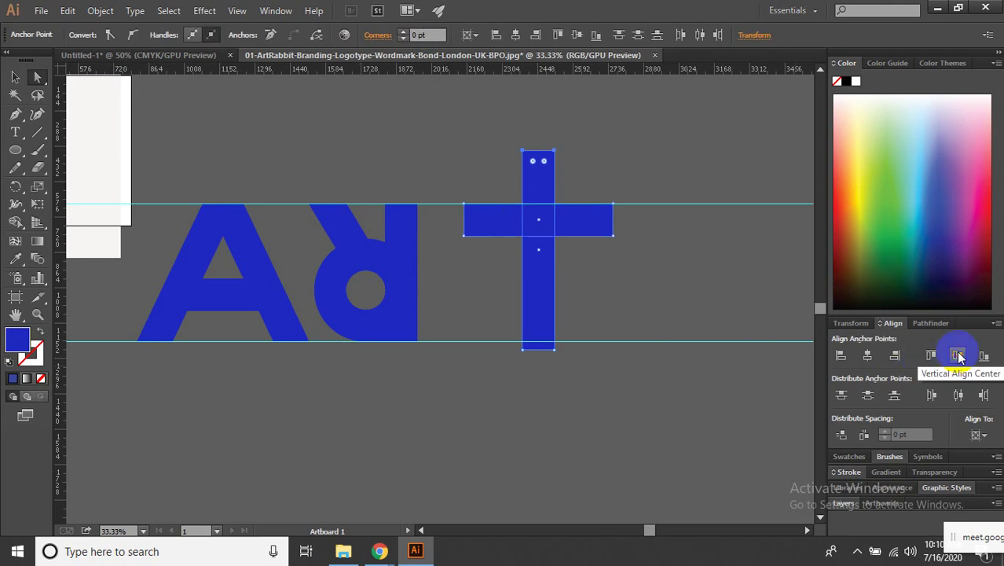
click(877, 357)
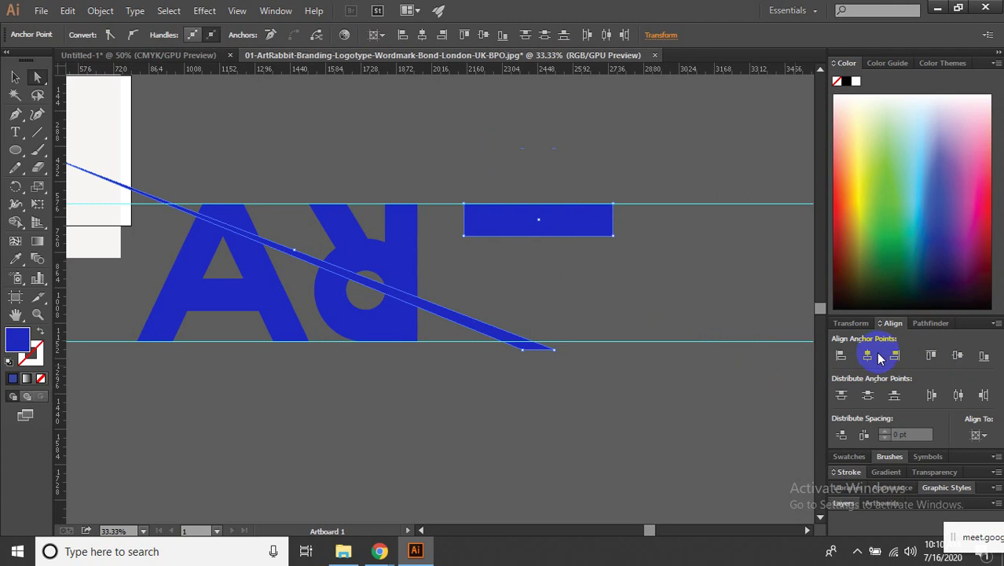
key(ctrl+z)
click(665, 303)
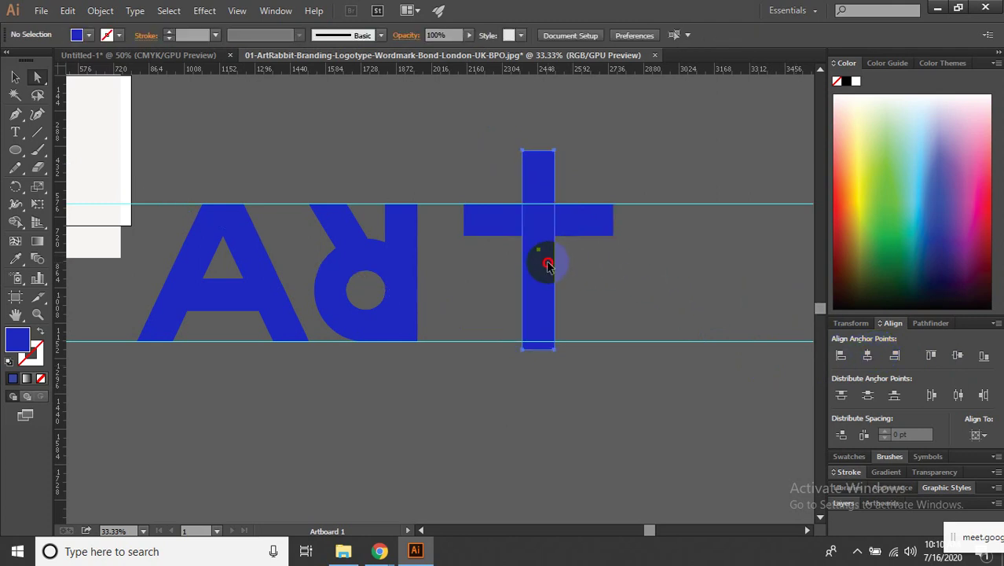
Drag the stem rectangle downward and try selecting it together with the crossbar.
drag(555, 267, 554, 289)
scroll(542, 226, up, 3)
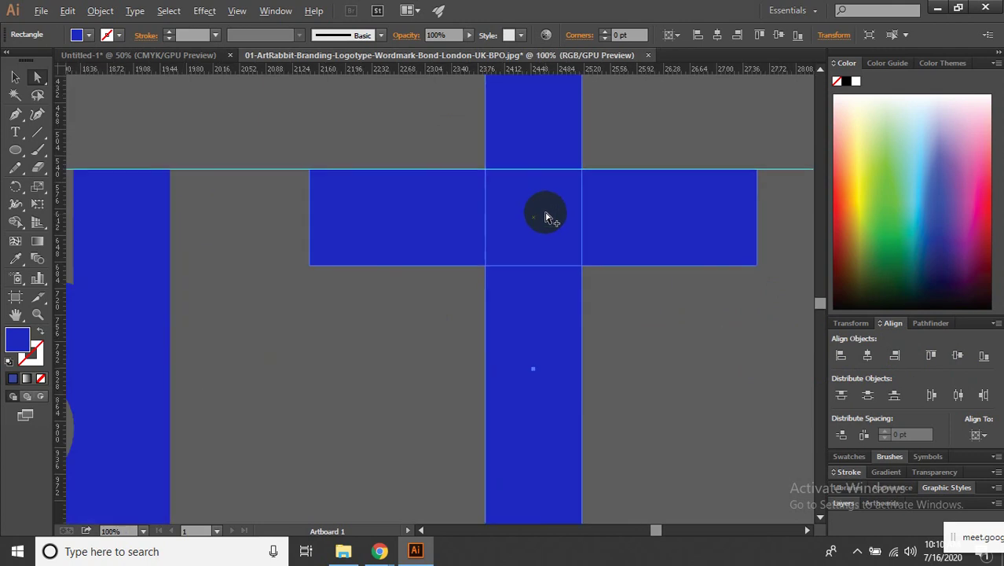
drag(536, 113, 534, 220)
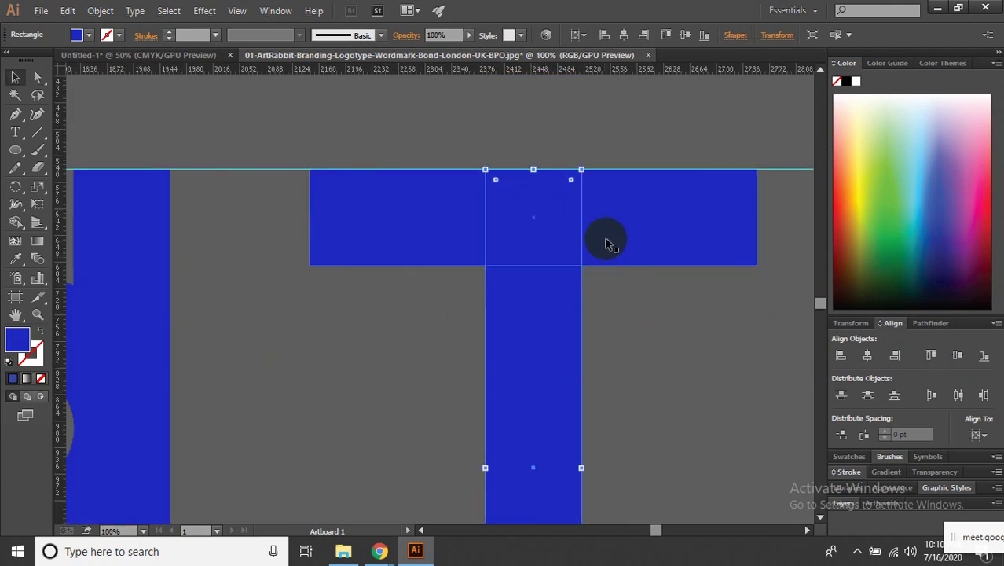
shift+click(605, 237)
click(602, 130)
Raise the stem above the crossbar and select both T pieces.
scroll(578, 142, down, 2)
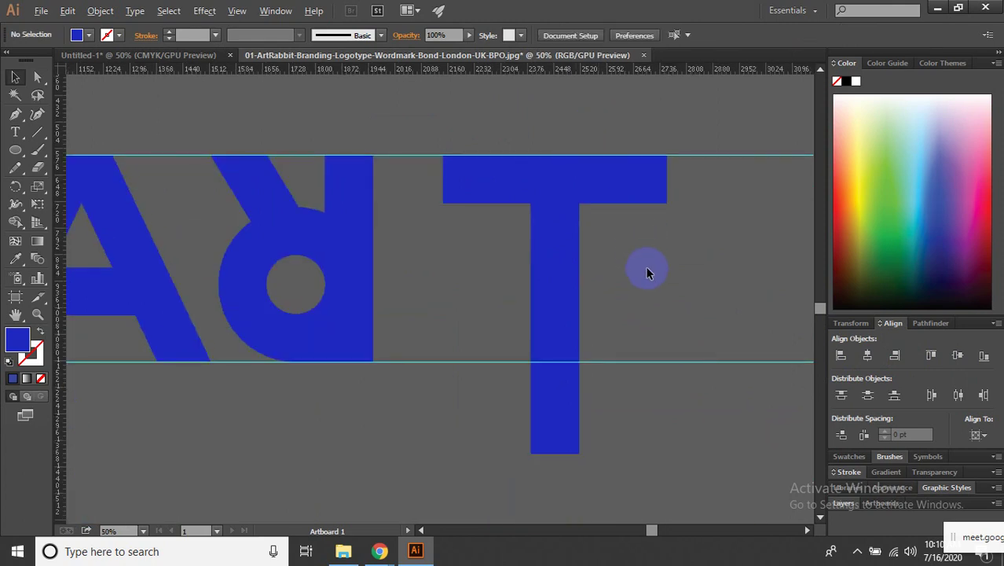
scroll(647, 272, down, 1)
scroll(631, 275, up, 2)
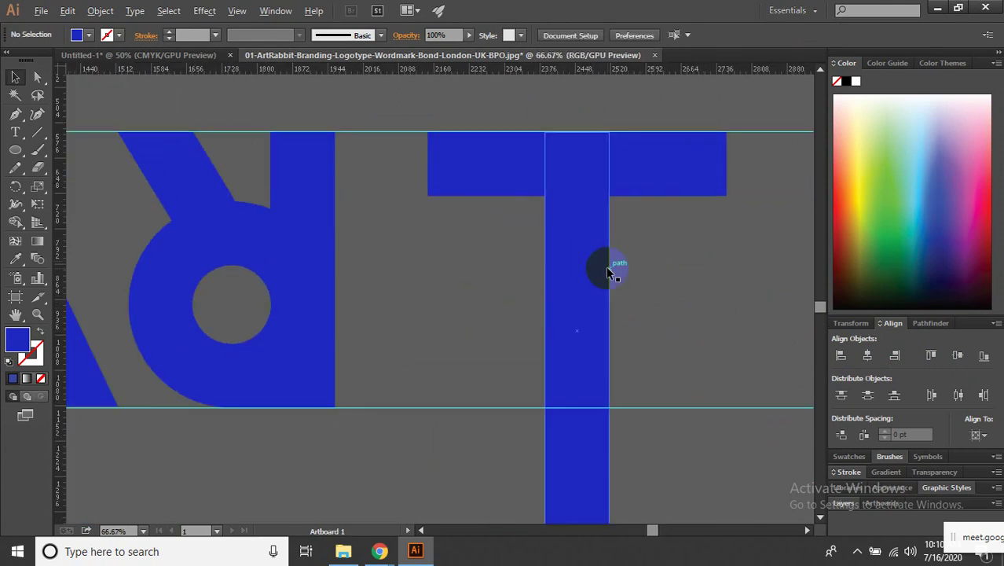
scroll(589, 259, down, 1)
click(586, 256)
mouse_move(586, 257)
mouse_down()
mouse_move(595, 227)
mouse_move(656, 267)
mouse_move(454, 106)
mouse_up()
click(656, 267)
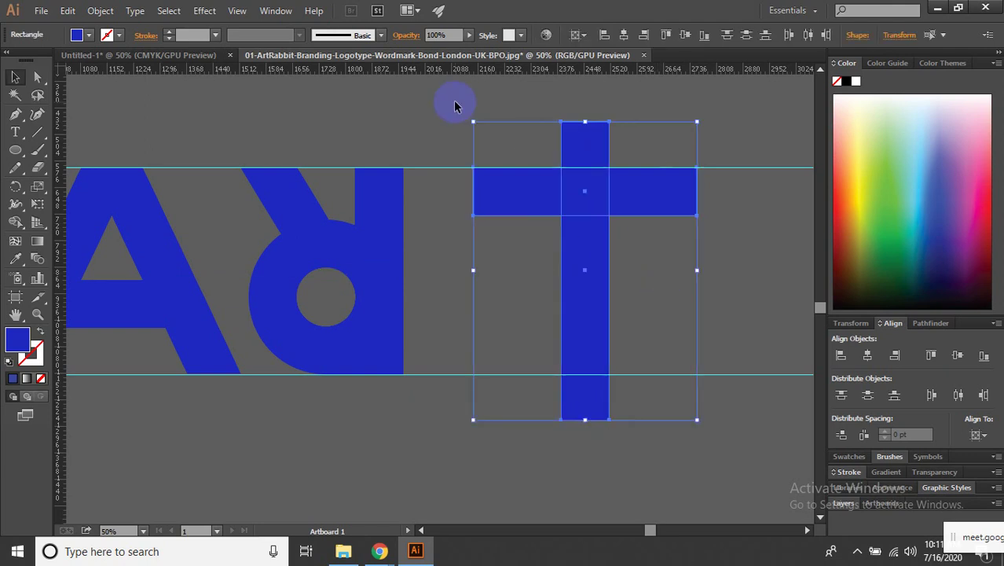
Divide the overlapping T pieces with Pathfinder and delete the stem piece above the crossbar.
click(925, 323)
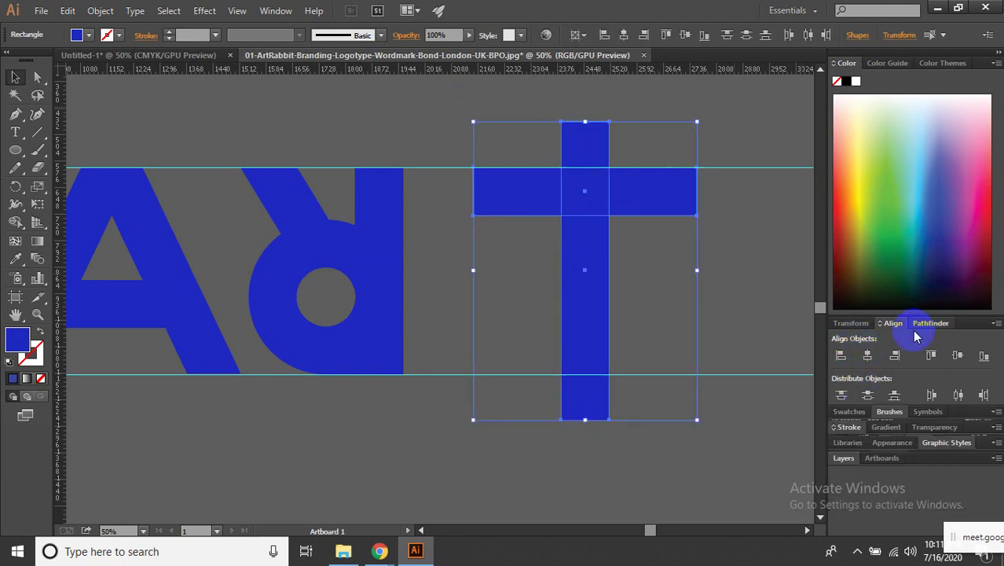
click(846, 390)
click(754, 275)
key(a)
click(592, 146)
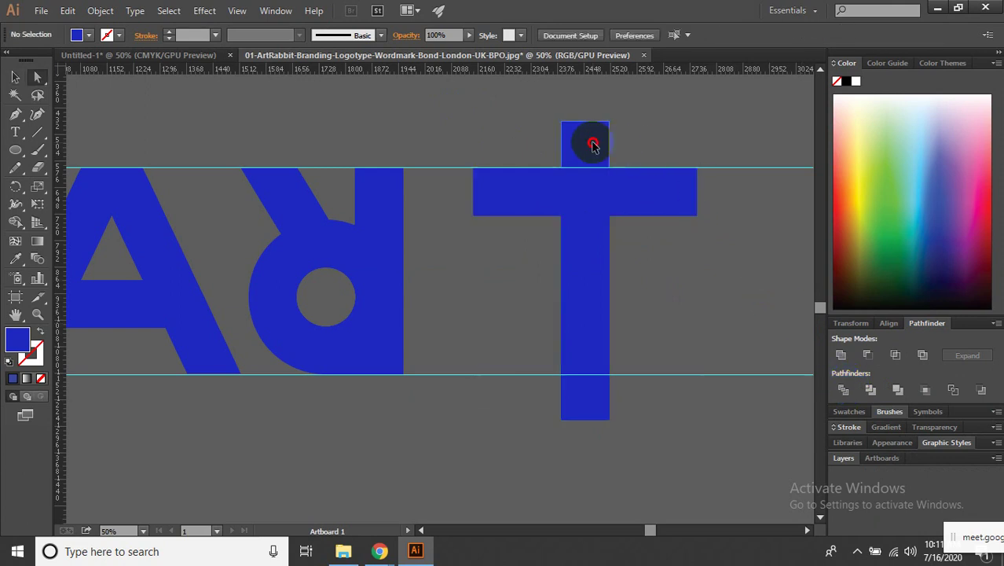
key(Delete)
mouse_move(697, 250)
mouse_down()
mouse_move(567, 171)
mouse_move(609, 247)
mouse_up()
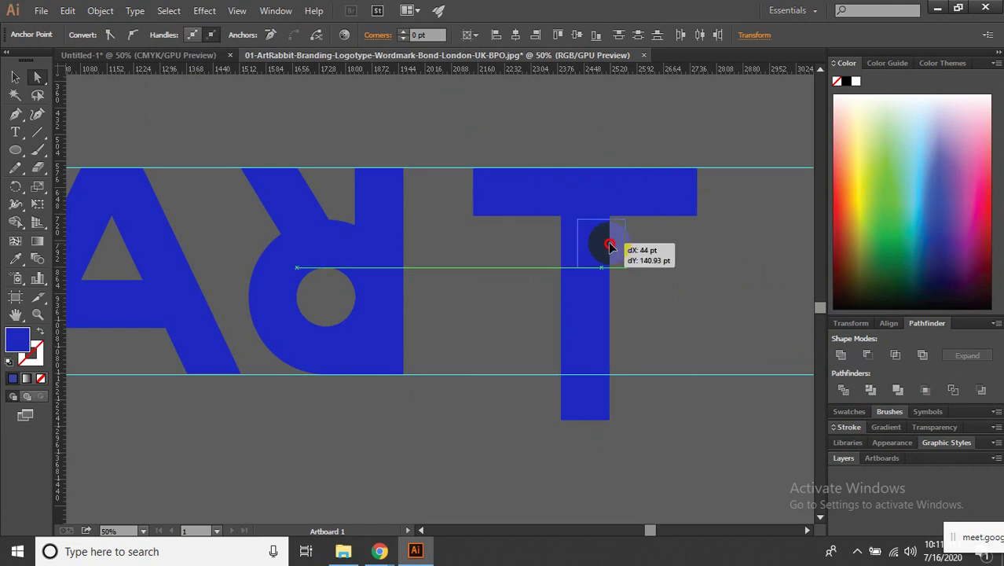
key(ctrl+z)
Unite the remaining T pieces into one shape and reposition it.
drag(440, 144, 442, 142)
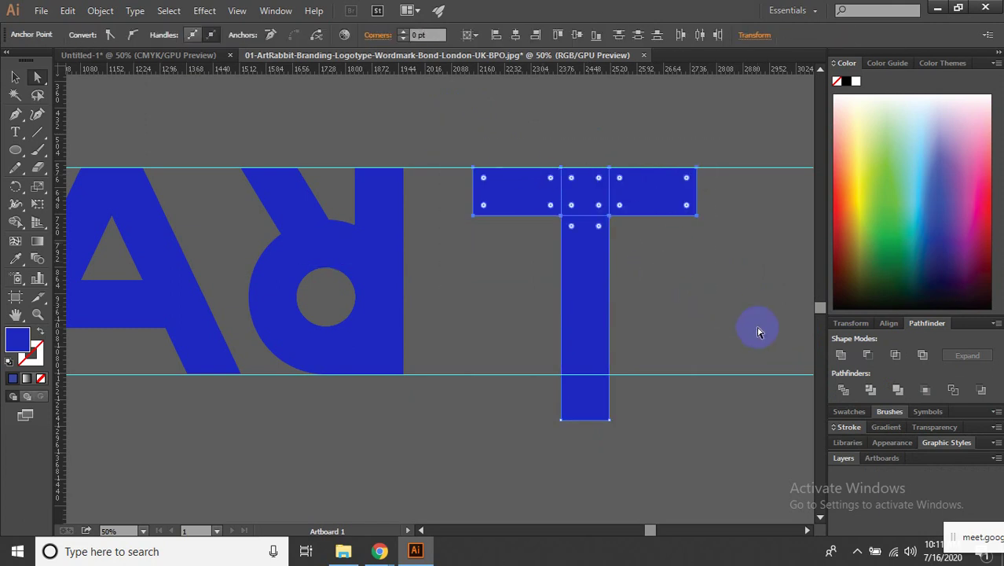
click(841, 357)
drag(670, 195, 677, 253)
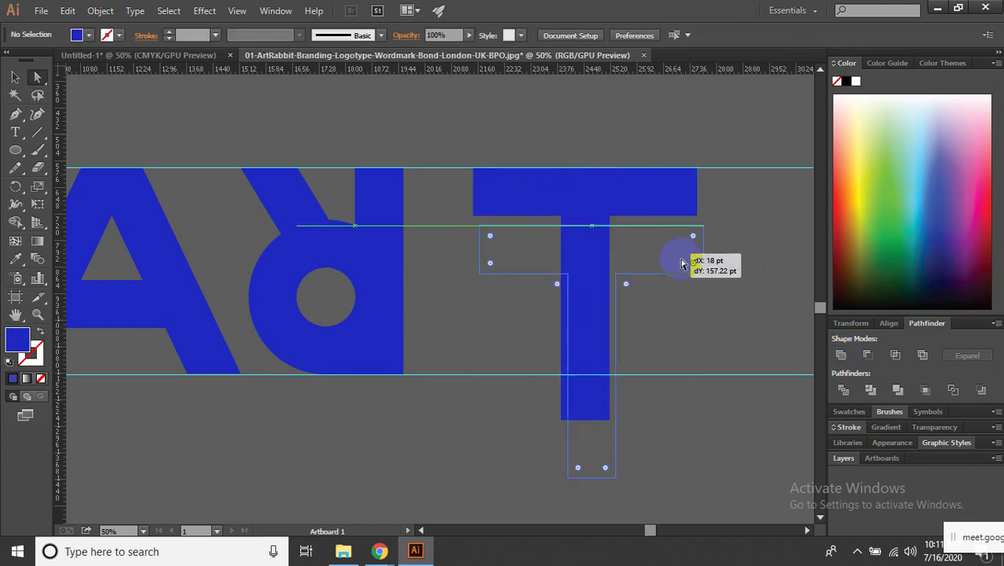
click(615, 257)
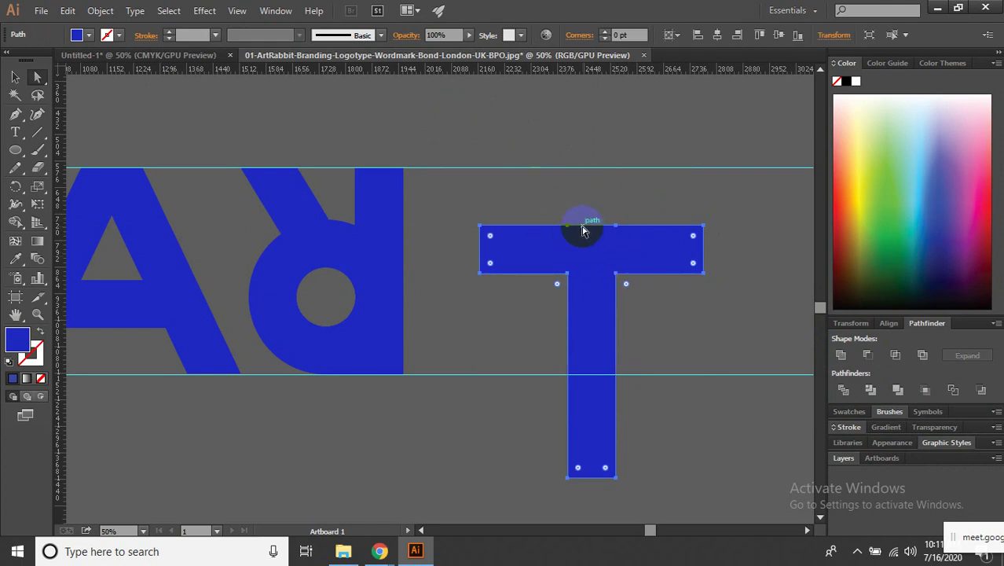
drag(571, 230, 618, 232)
Remove the extra anchor on the T's top edge and reselect the finished T.
drag(15, 114, 59, 150)
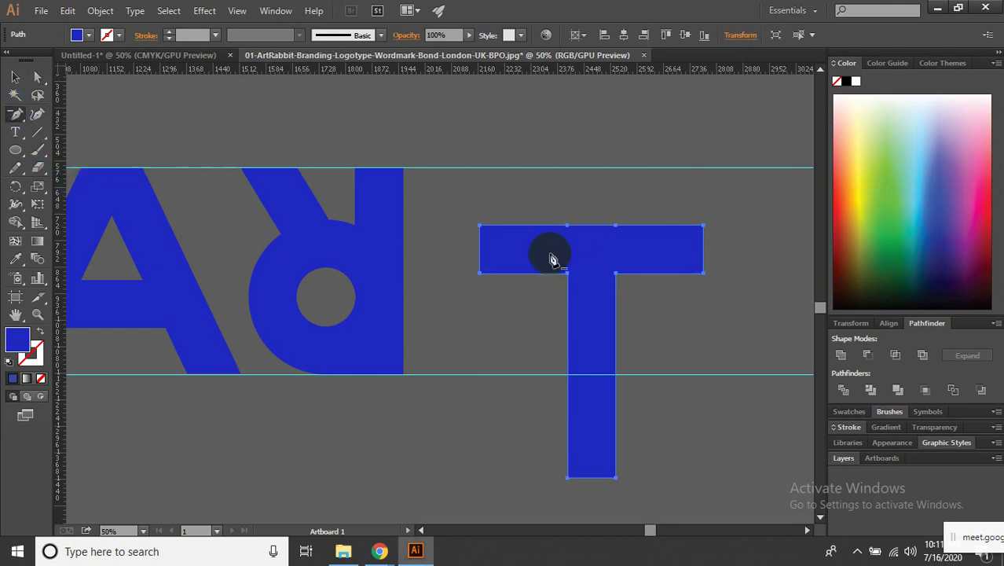
click(594, 227)
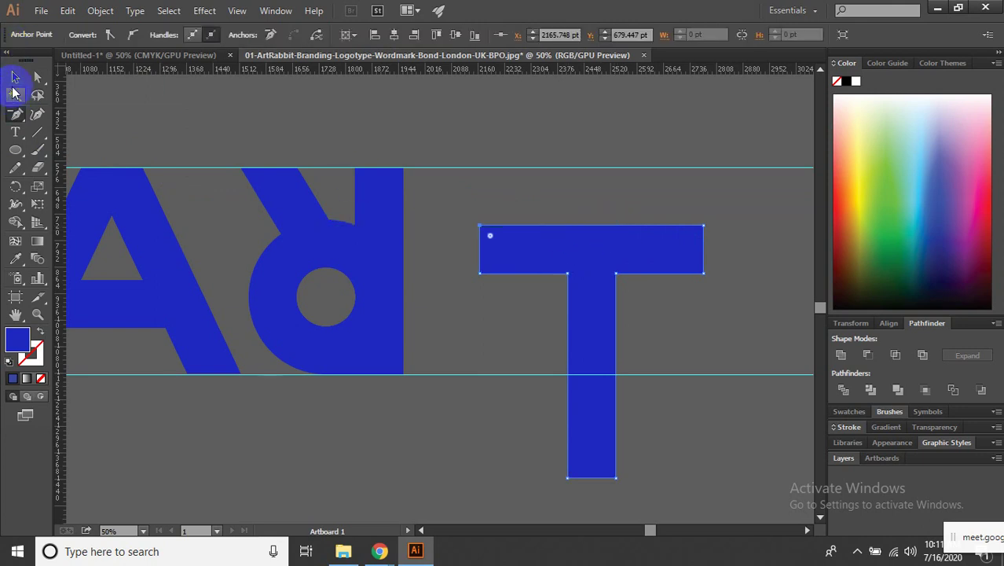
click(17, 77)
click(624, 149)
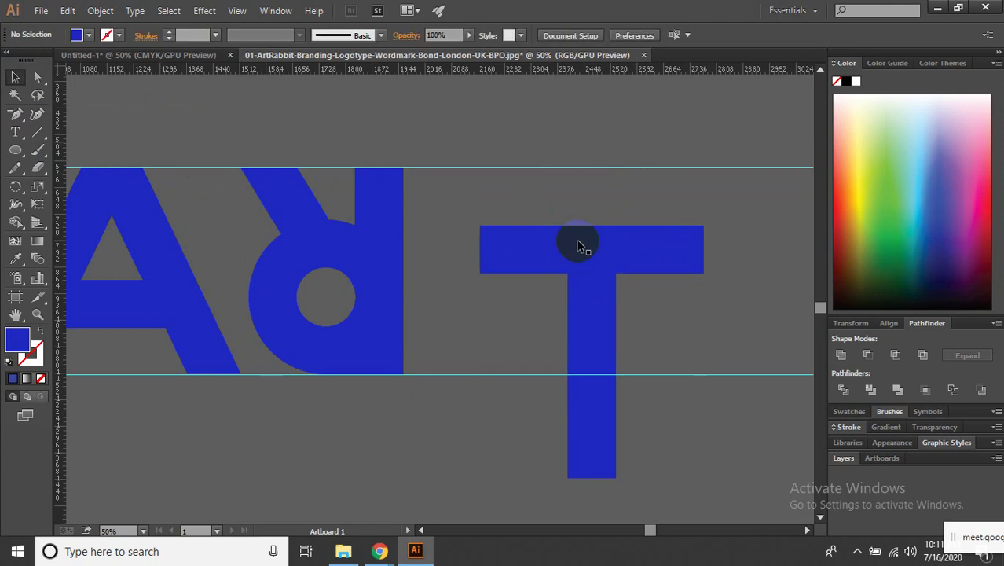
click(585, 248)
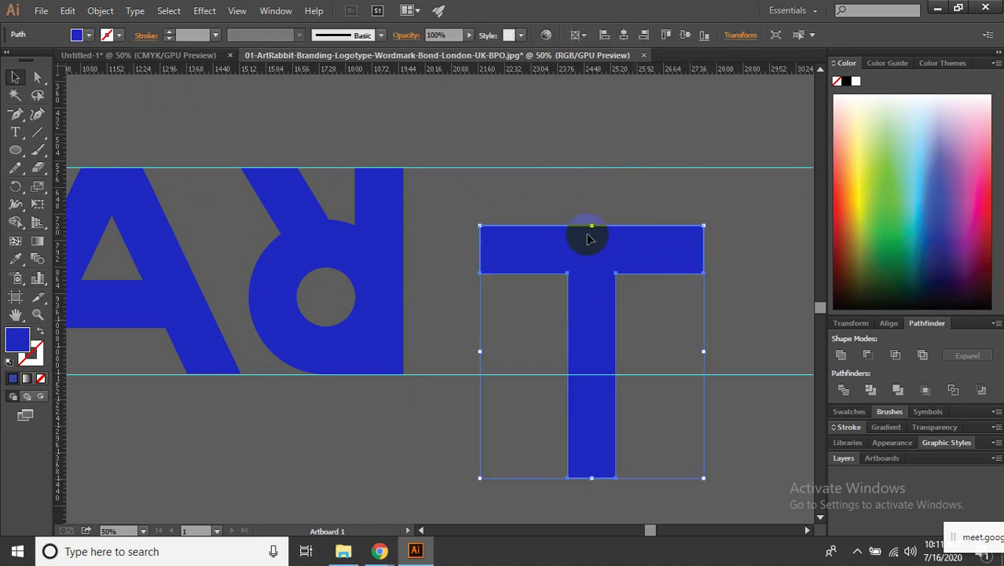
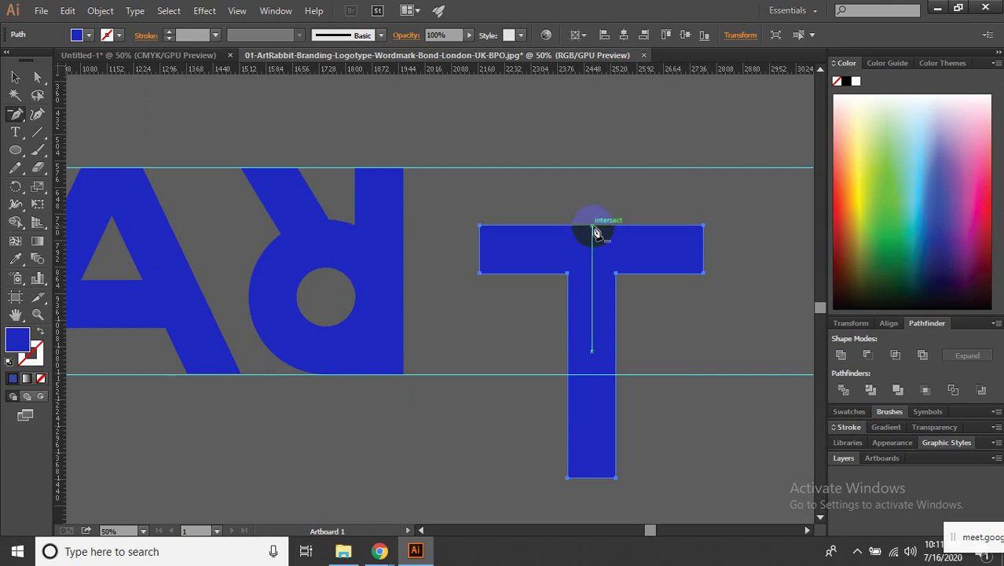
Add anchor points on the T's top edge, then select the A and reversed R shapes.
click(595, 229)
click(632, 293)
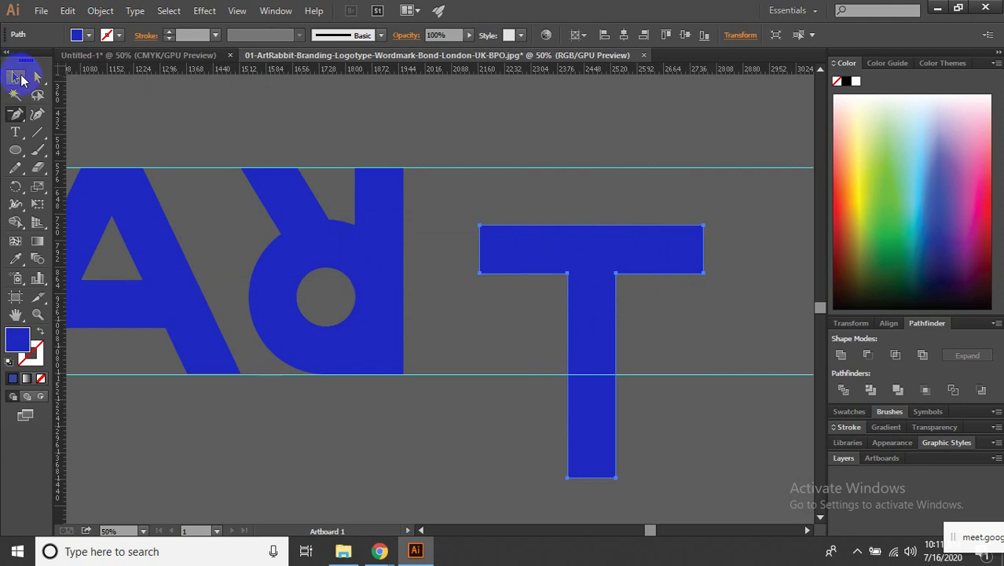
click(18, 77)
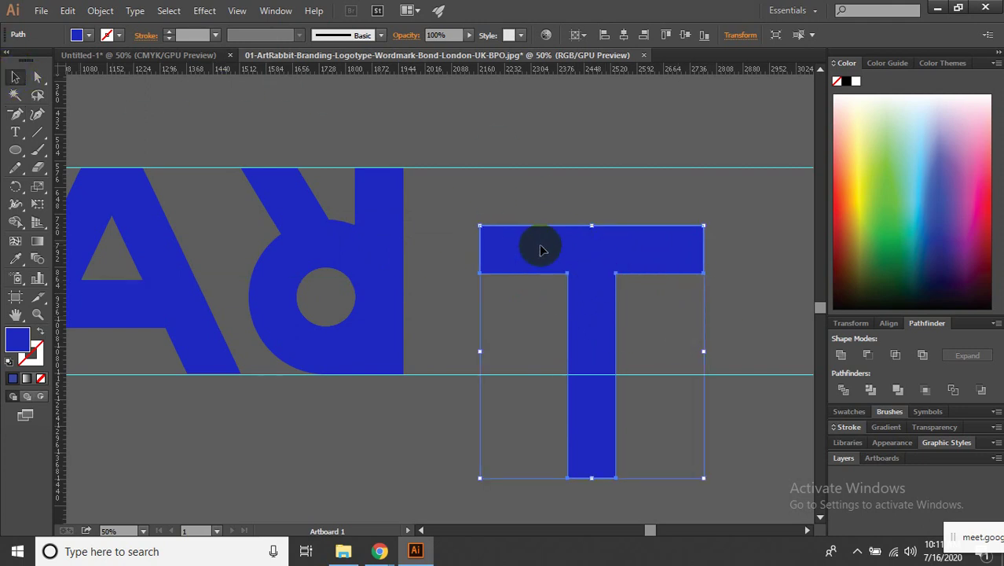
click(132, 176)
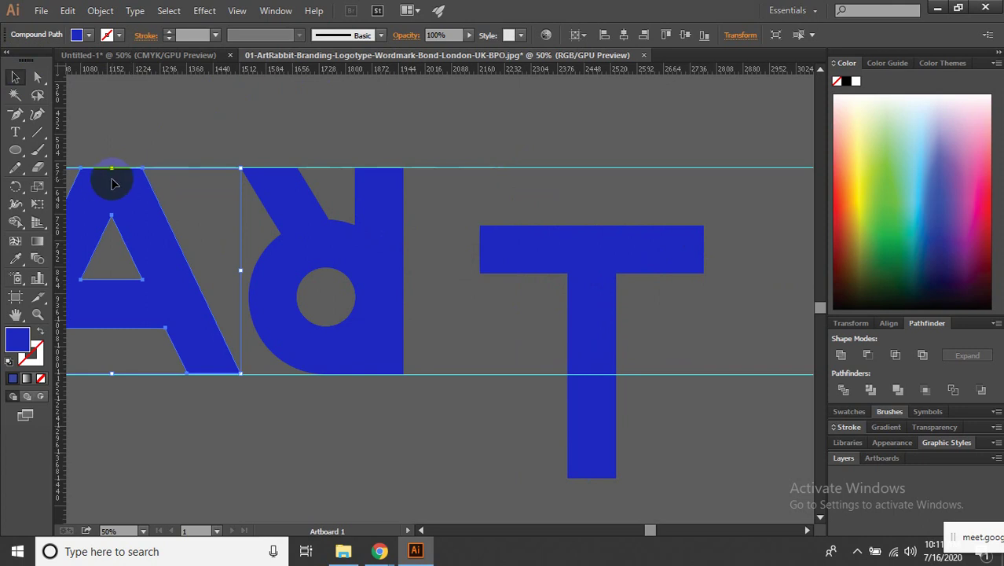
click(361, 267)
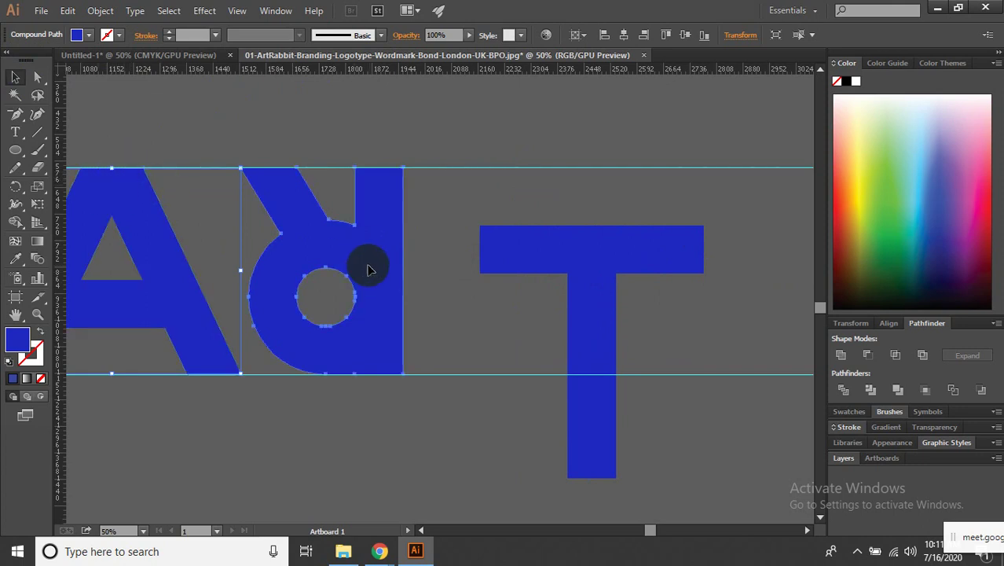
click(358, 382)
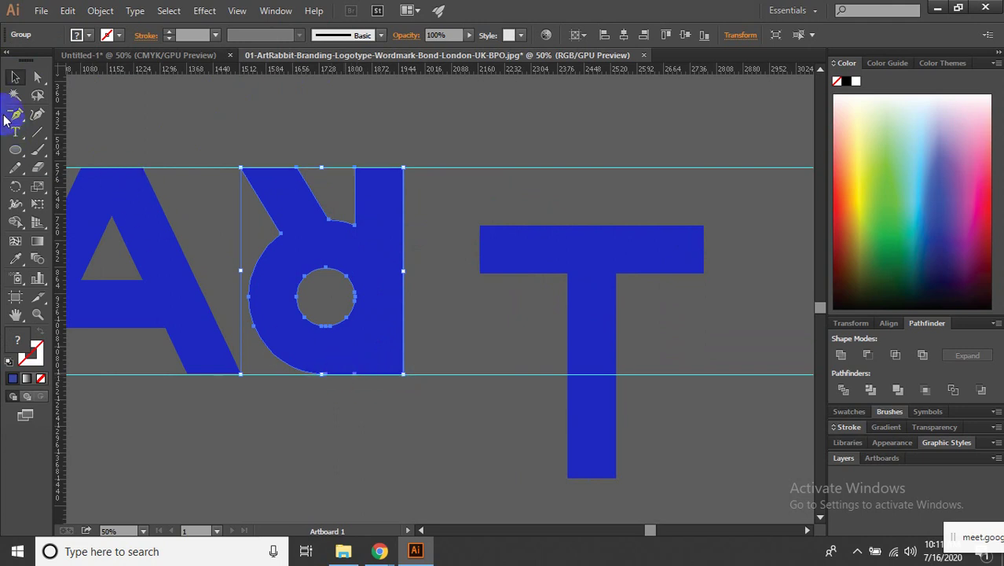
Delete the reversed R's bottom corner anchor and add an anchor on its curved bowl.
click(16, 115)
click(355, 381)
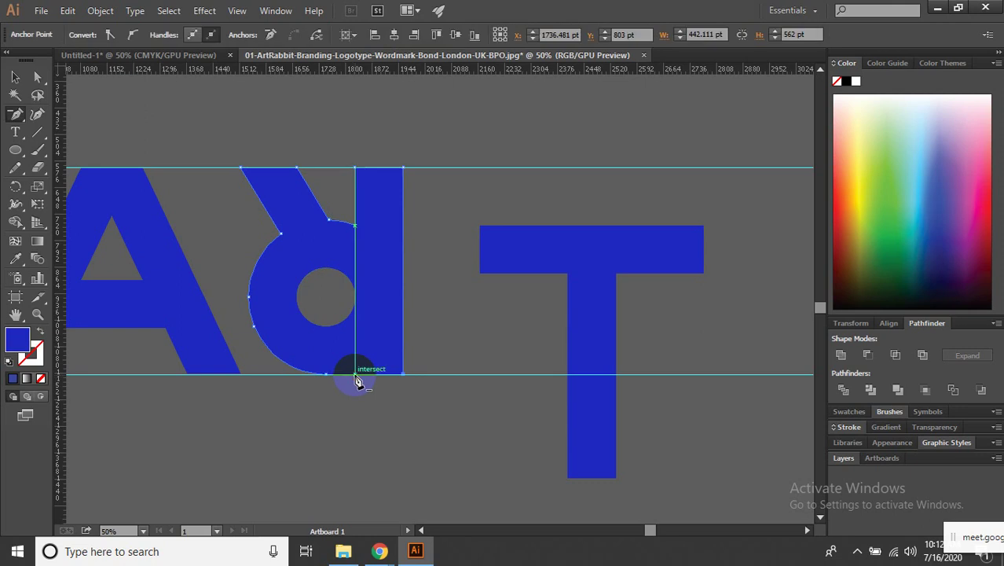
click(254, 327)
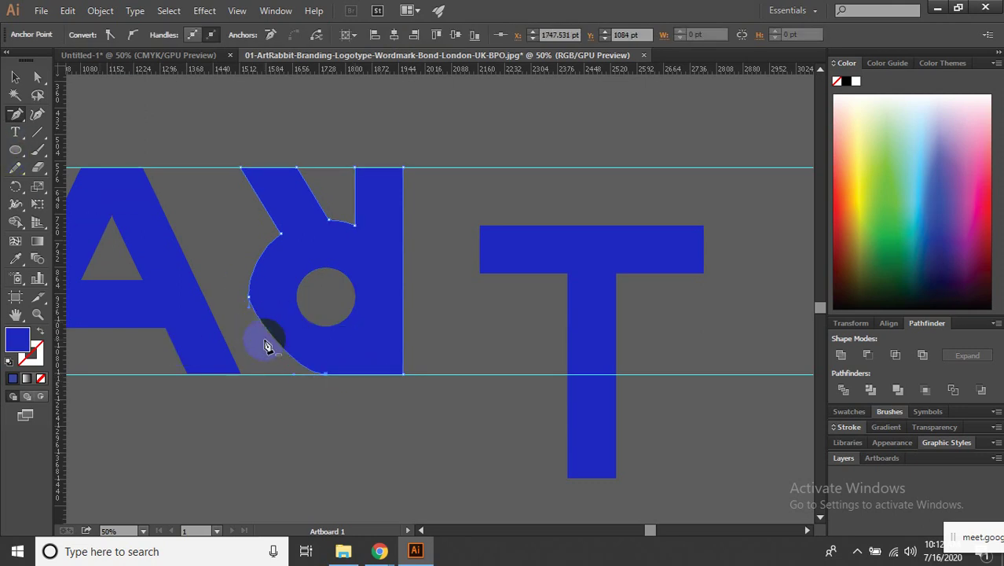
click(265, 346)
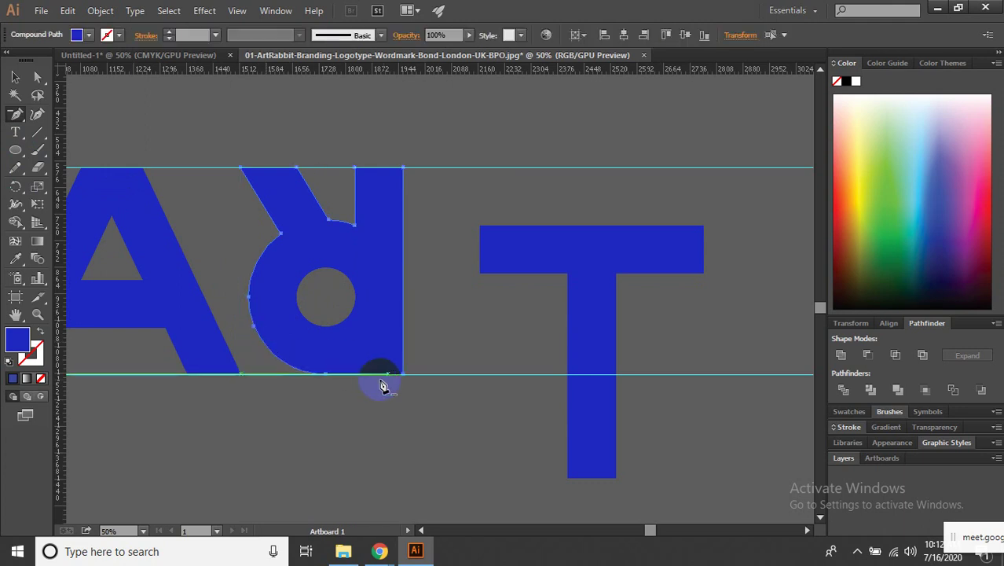
Select the reversed R, then drag the T up to the top guideline.
click(16, 114)
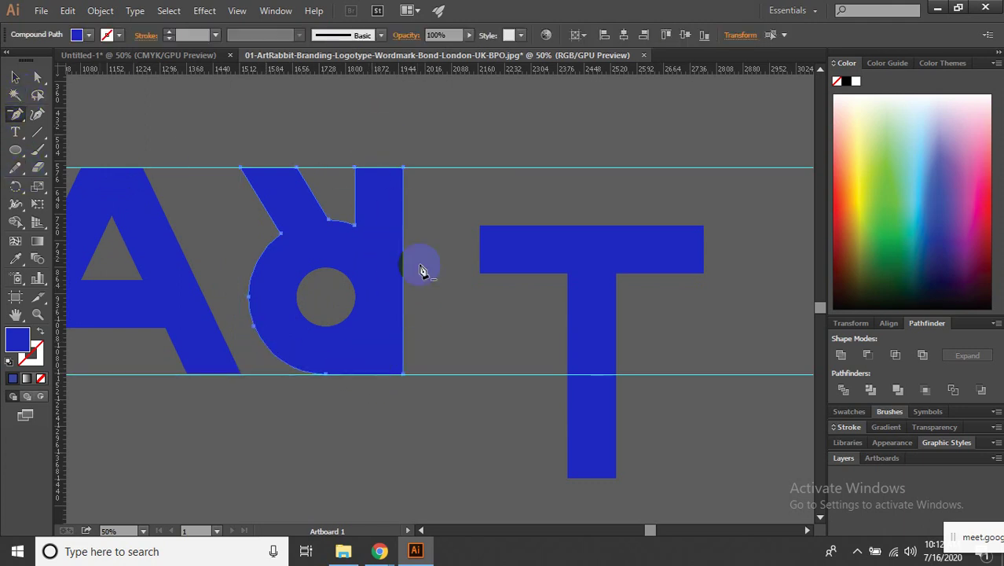
click(16, 78)
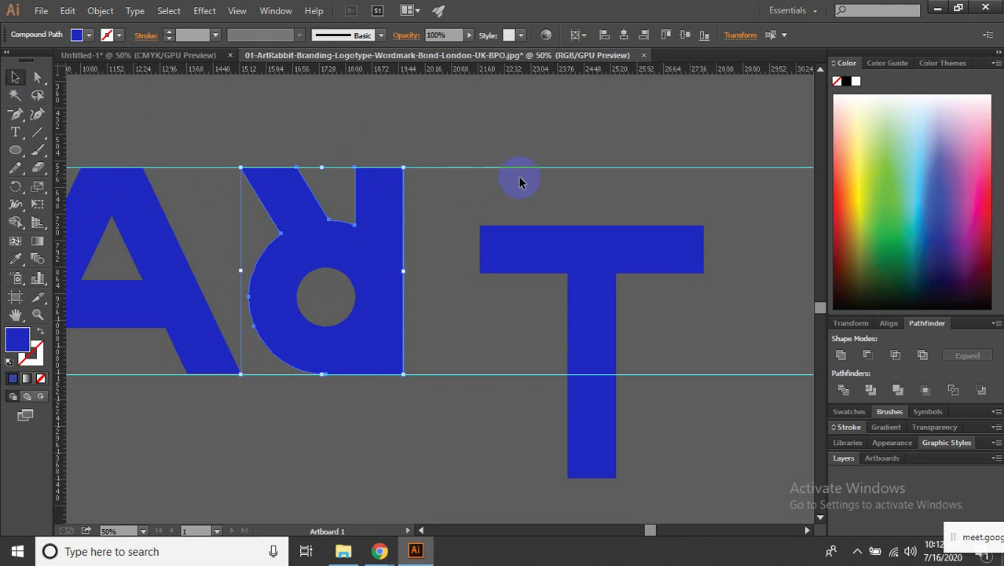
click(448, 232)
drag(569, 245, 534, 186)
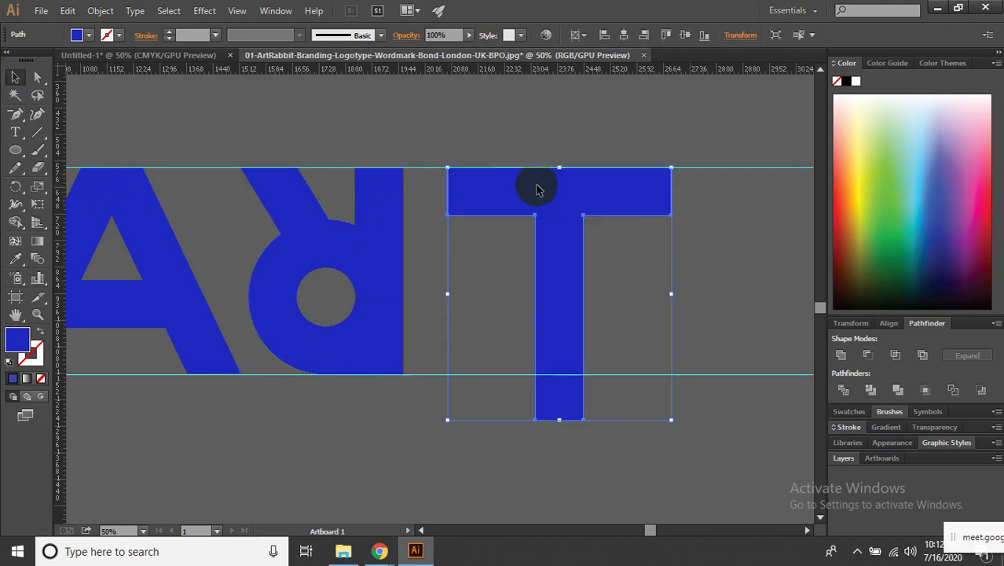
Try squashing the T down to the baseline guide, then undo it.
click(582, 442)
click(578, 417)
click(594, 446)
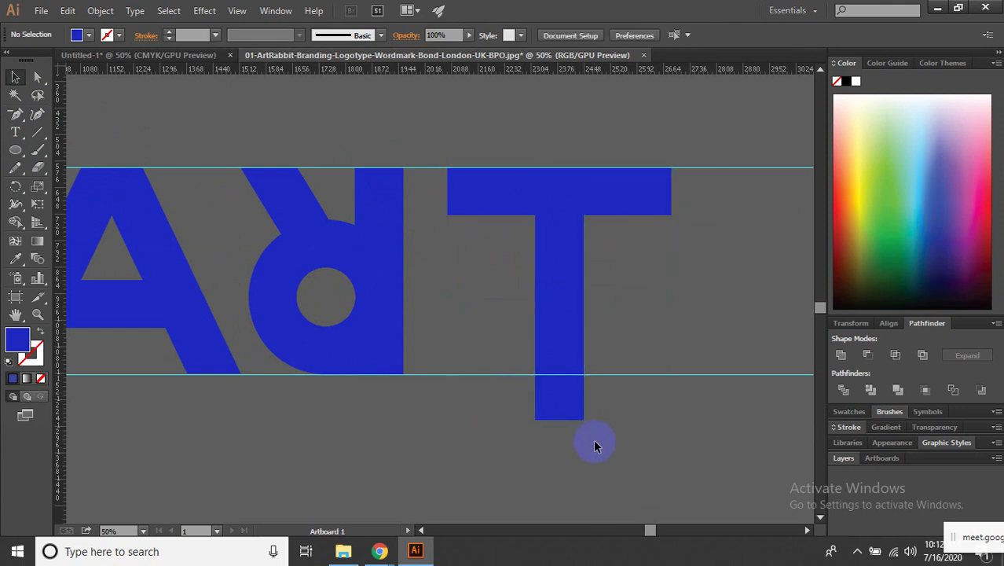
drag(514, 385, 515, 387)
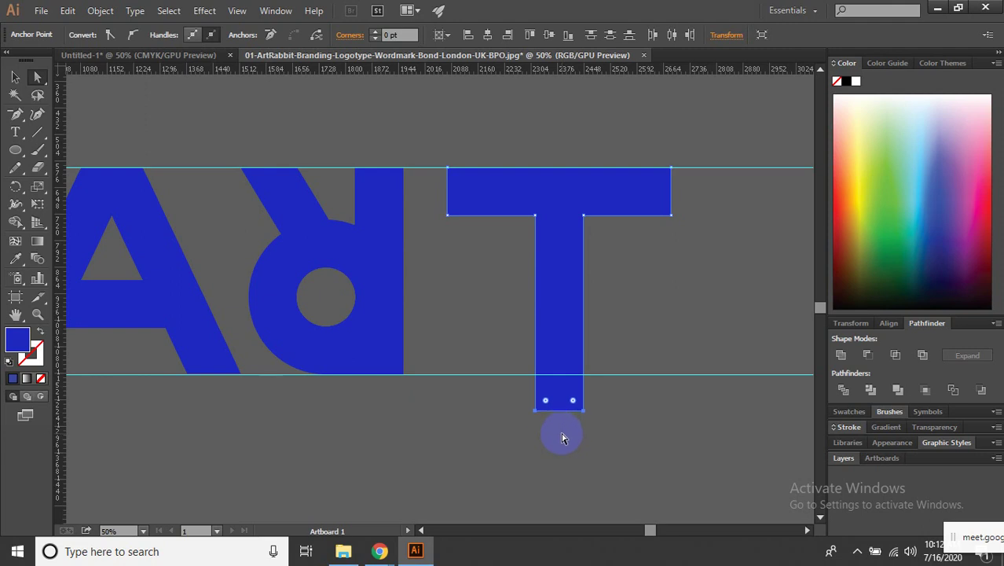
drag(594, 424, 526, 381)
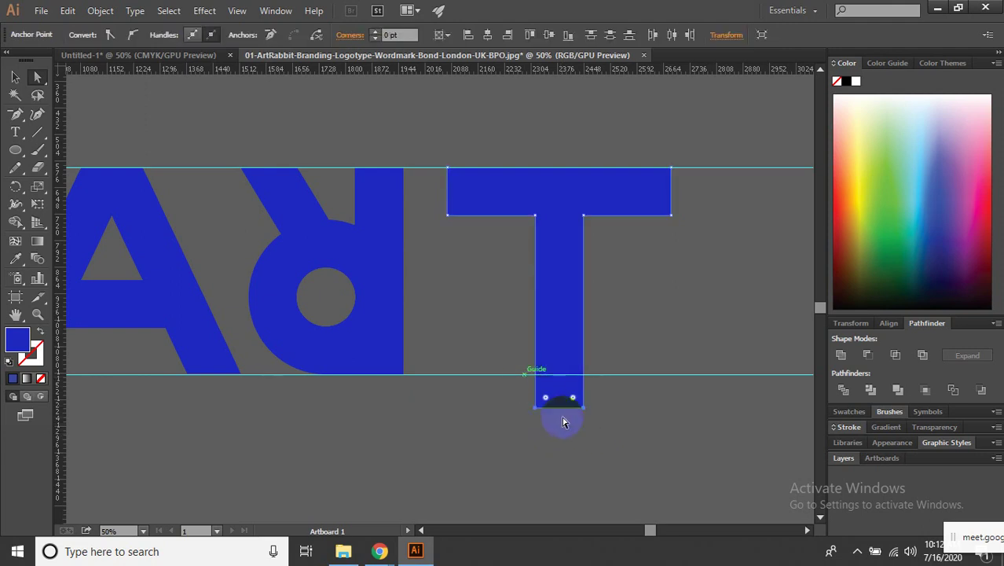
key(ctrl)
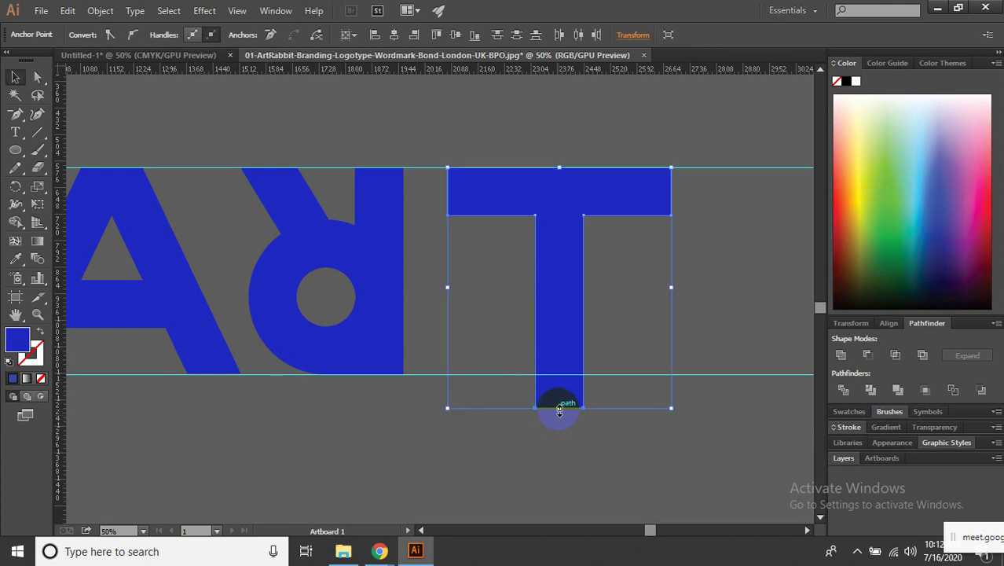
drag(559, 408, 558, 375)
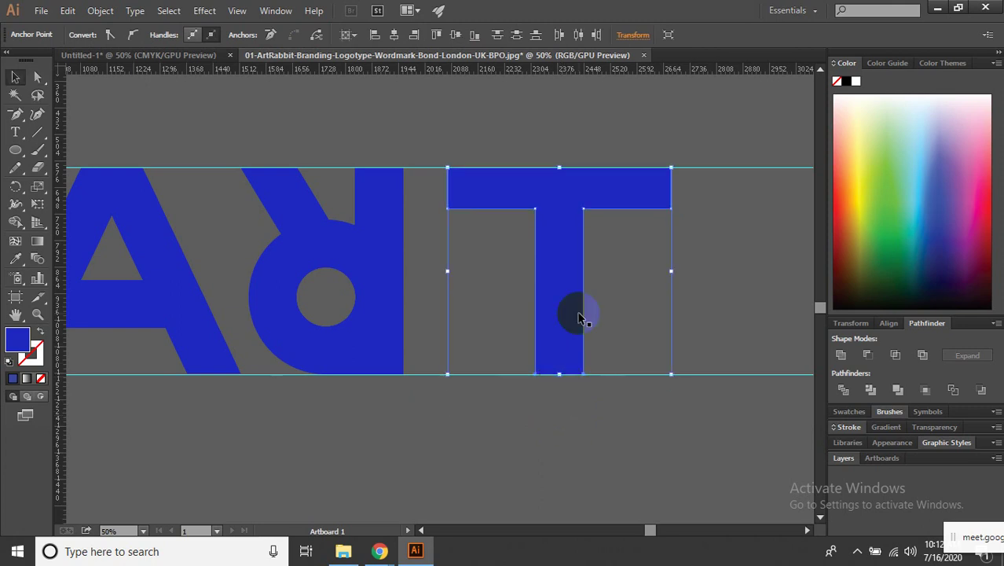
key(ctrl+z)
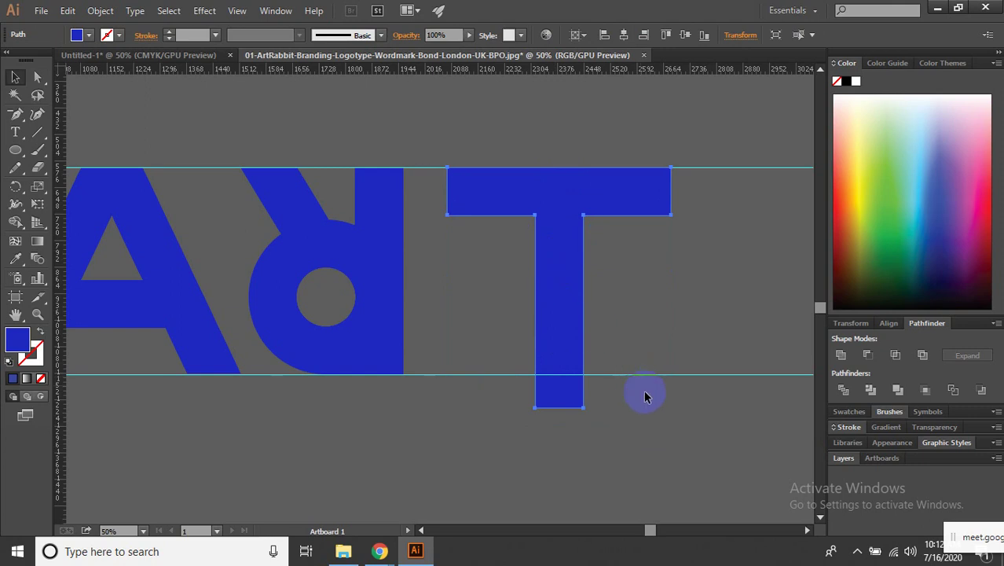
Shorten the T's stem by moving its two bottom anchors onto the baseline guide.
click(644, 396)
click(494, 375)
click(577, 451)
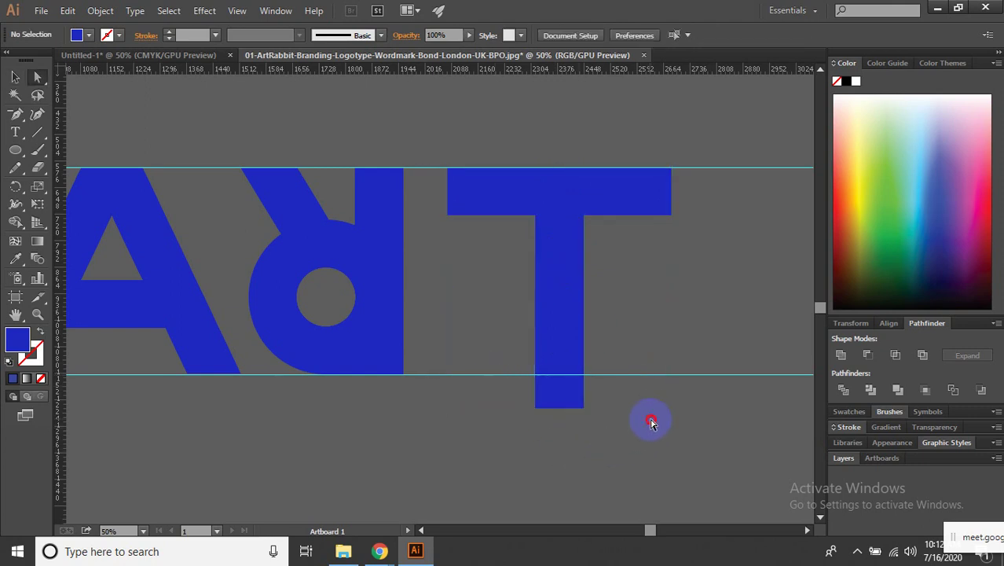
drag(489, 374, 618, 410)
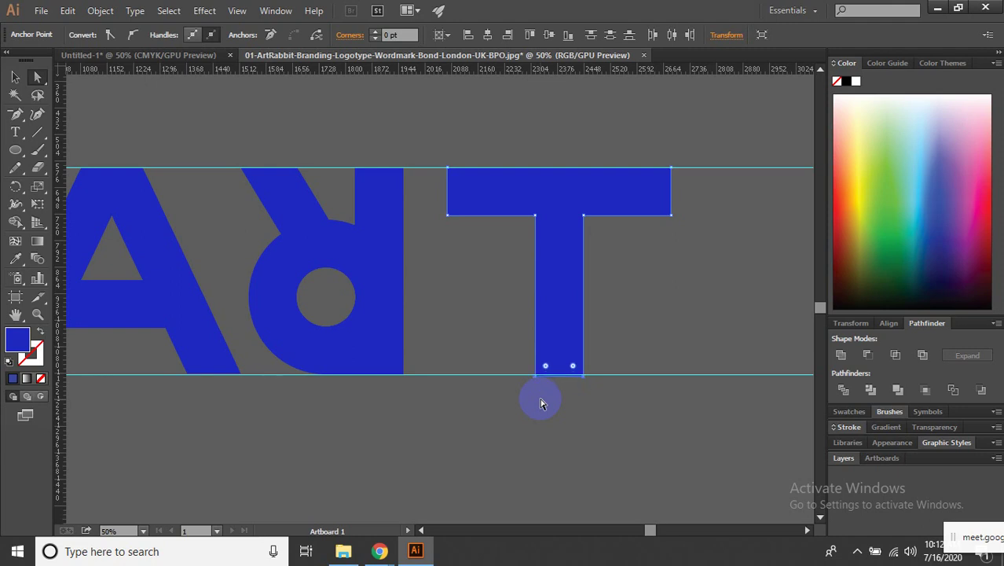
click(624, 422)
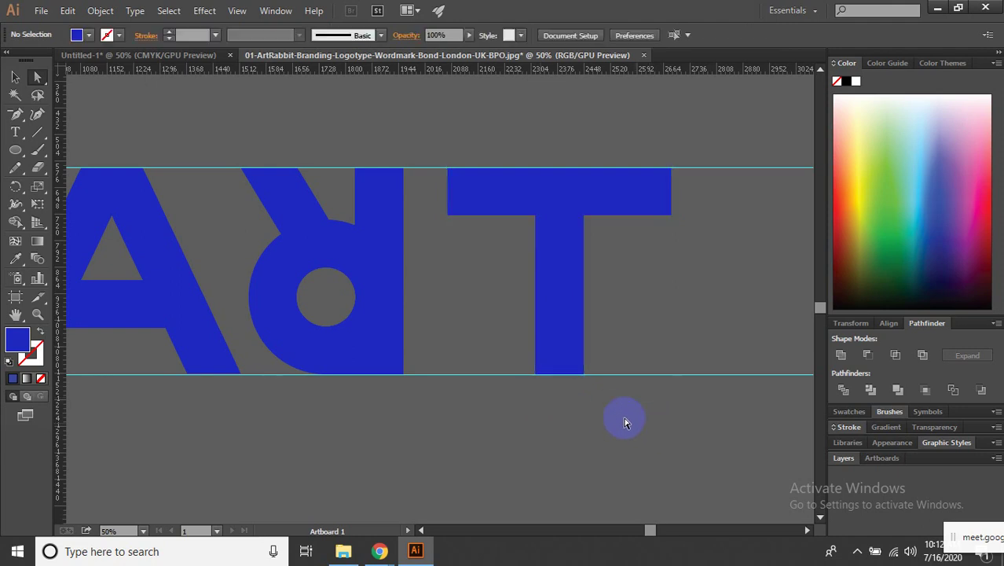
key(ctrl+minus)
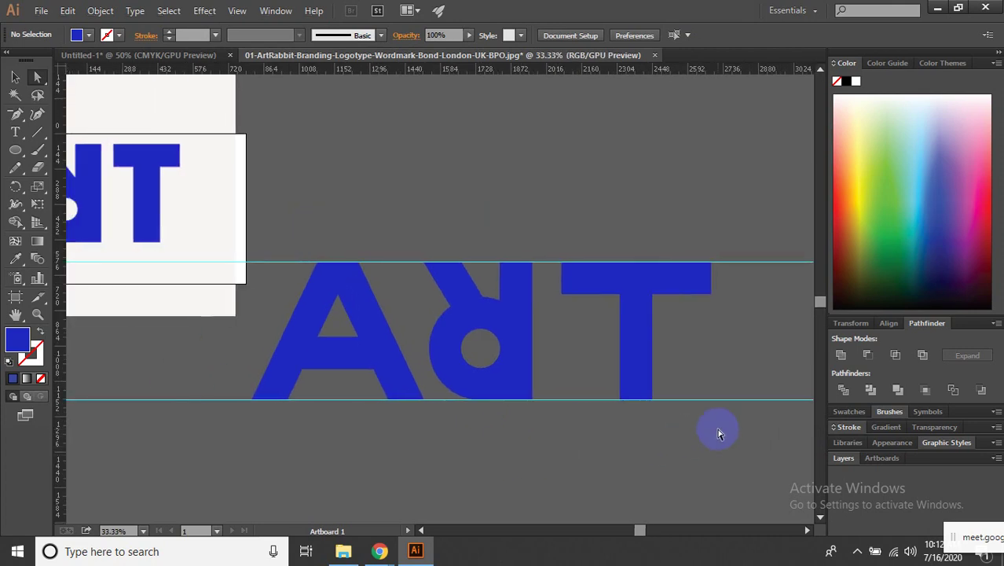
Combine the ART letters into one compound path and place them below the house in Untitled-1.
mouse_move(718, 425)
mouse_down()
mouse_move(283, 233)
mouse_move(267, 237)
mouse_up()
key(ctrl+8)
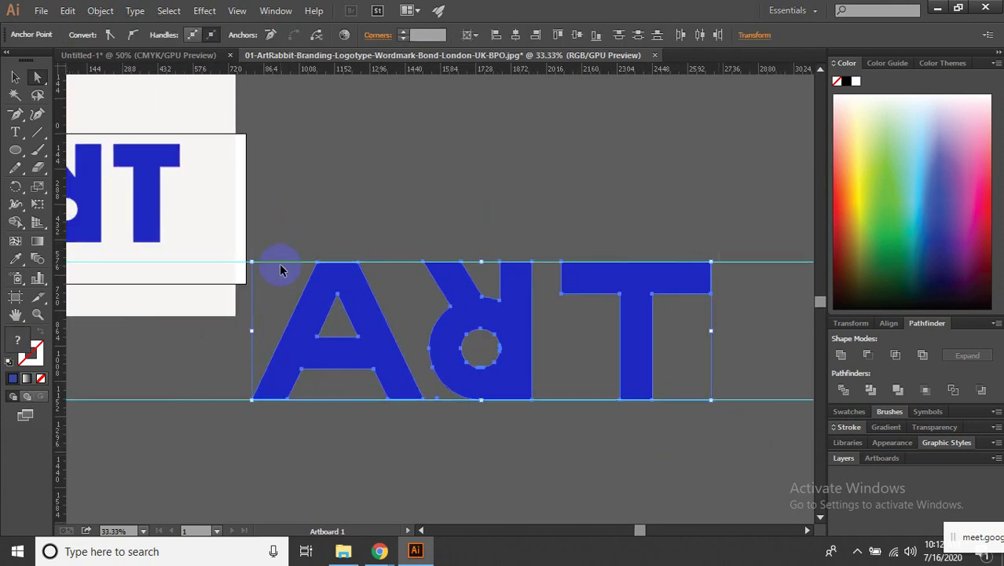
click(178, 57)
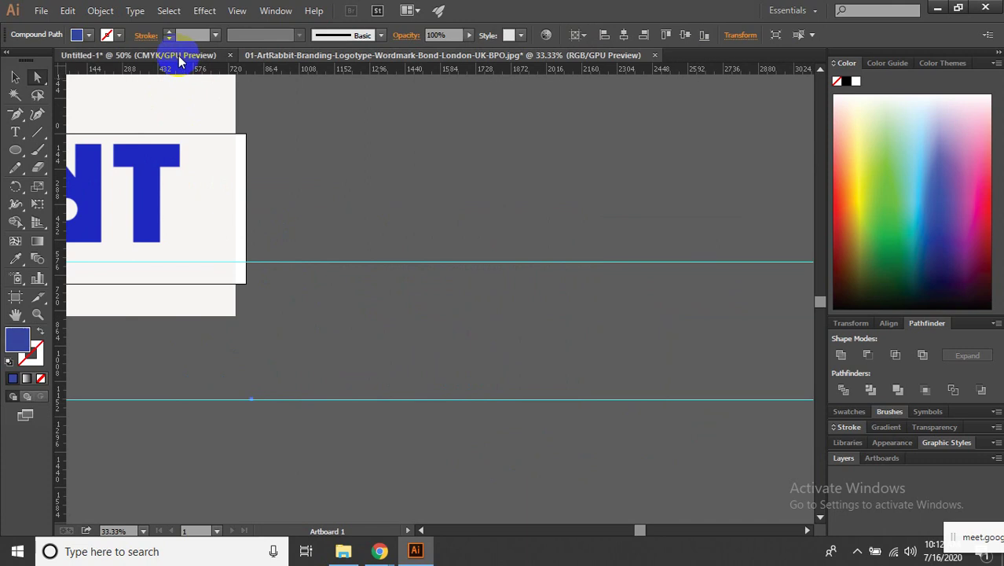
key(ctrl+a)
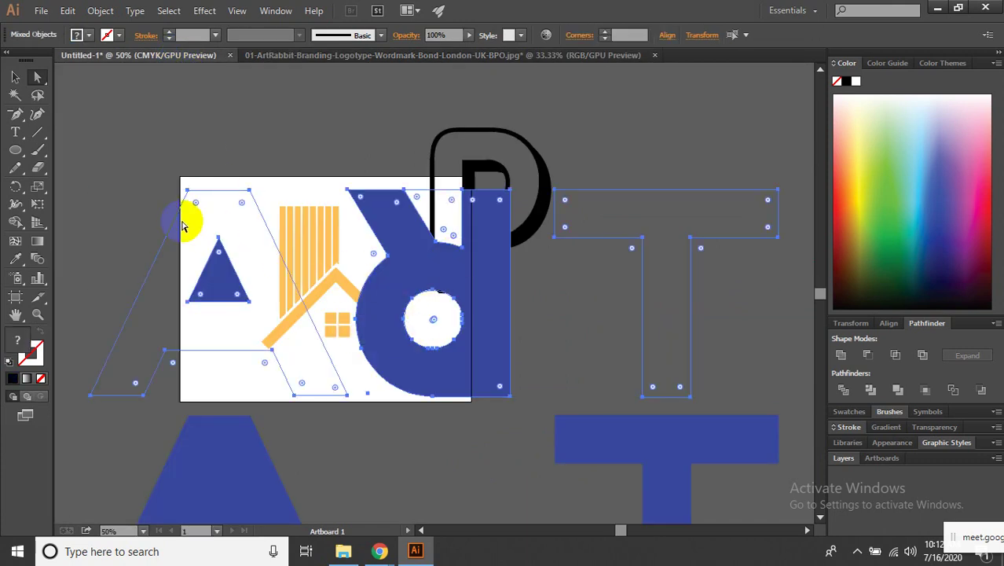
key(v)
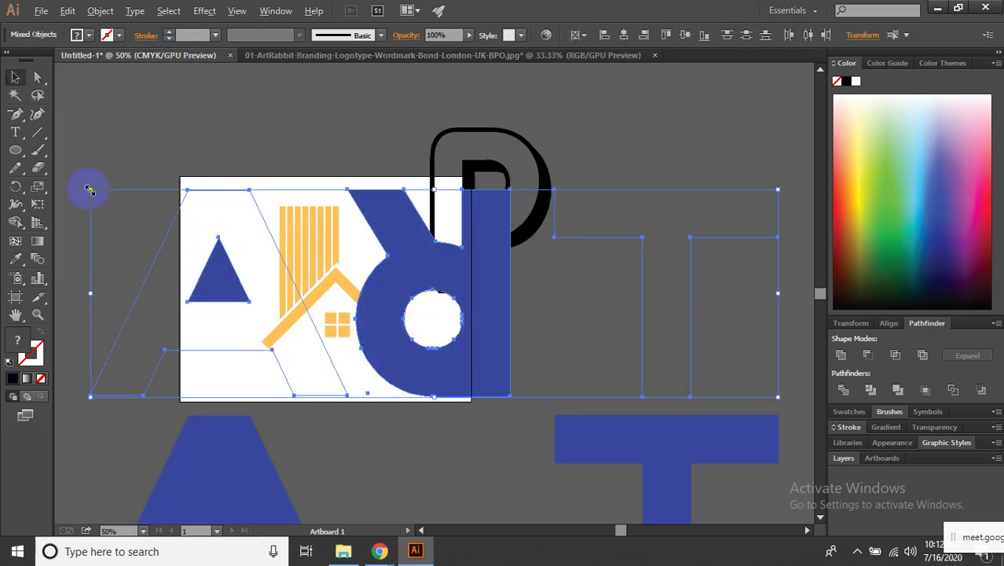
mouse_move(89, 189)
mouse_down()
mouse_move(389, 402)
mouse_move(363, 440)
mouse_up()
click(532, 423)
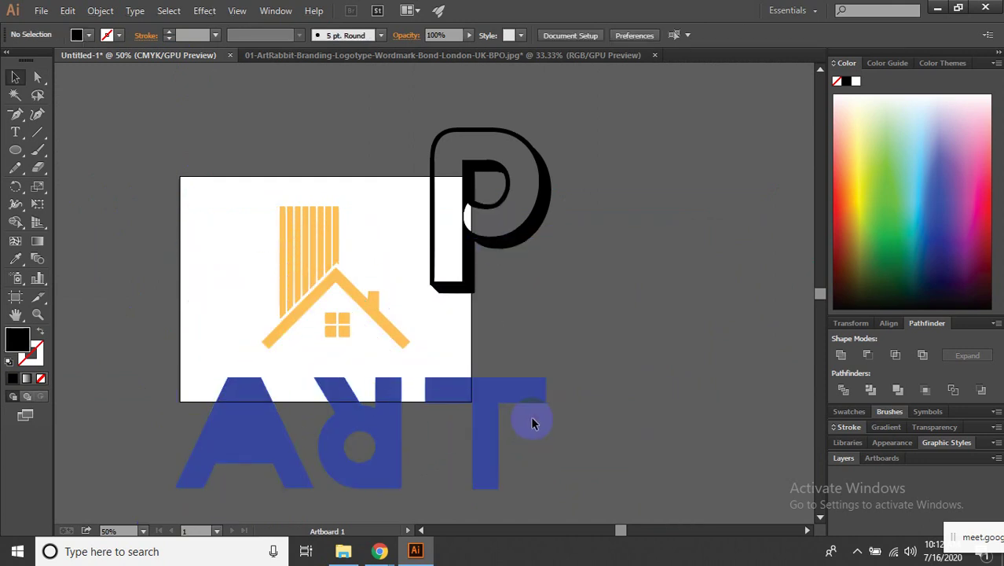
Reselect all the ART letter paths on the artboard.
click(240, 440)
click(484, 211)
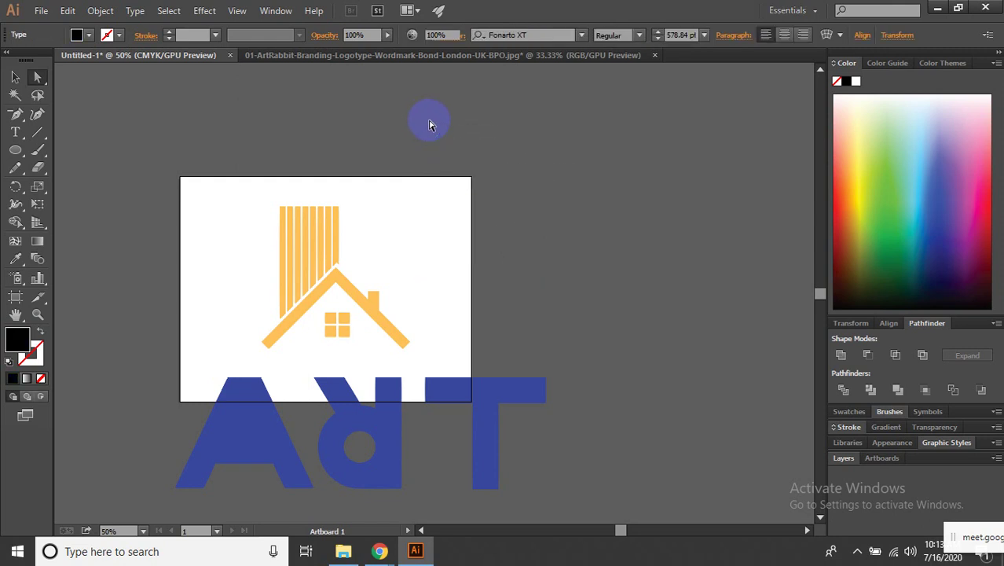
drag(522, 489, 204, 380)
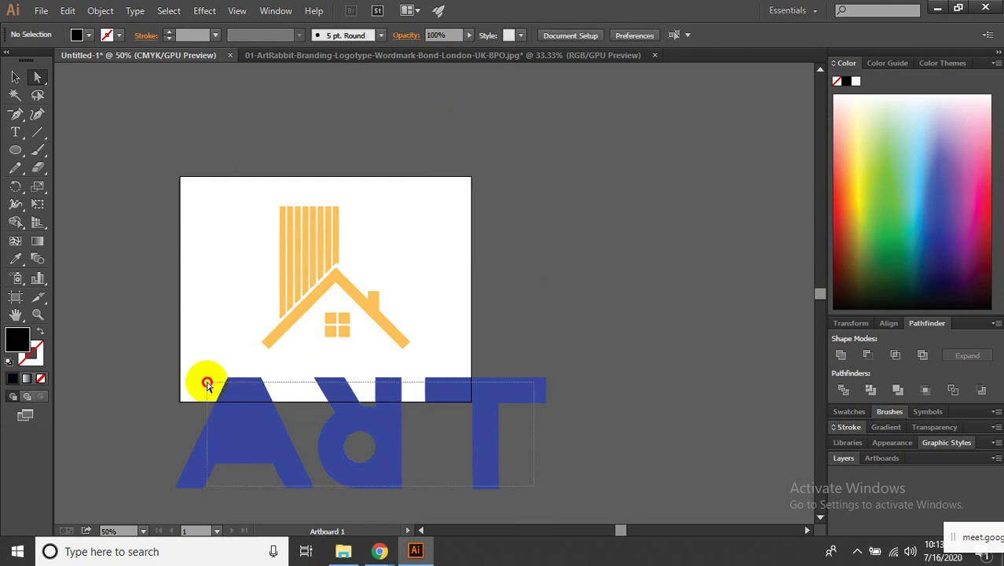
key(ctrl+a)
key(ctrl+z)
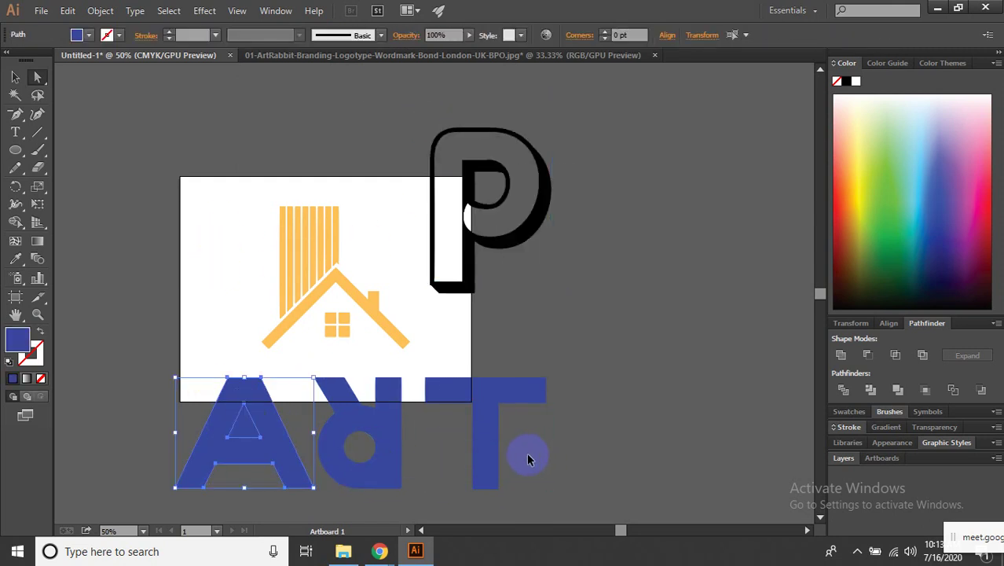
click(145, 421)
click(228, 432)
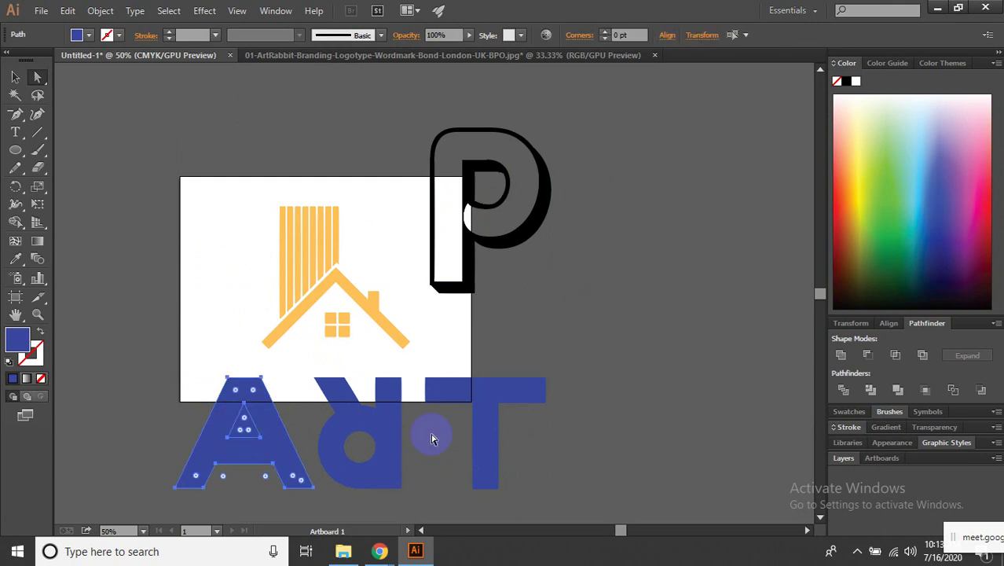
click(555, 455)
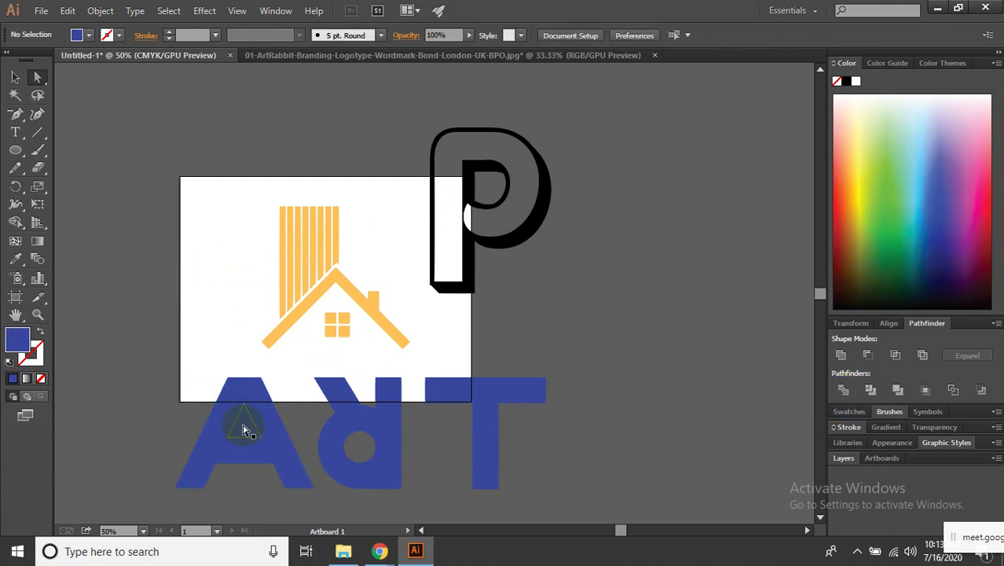
mouse_move(598, 478)
mouse_down()
mouse_move(260, 405)
mouse_move(190, 359)
mouse_up()
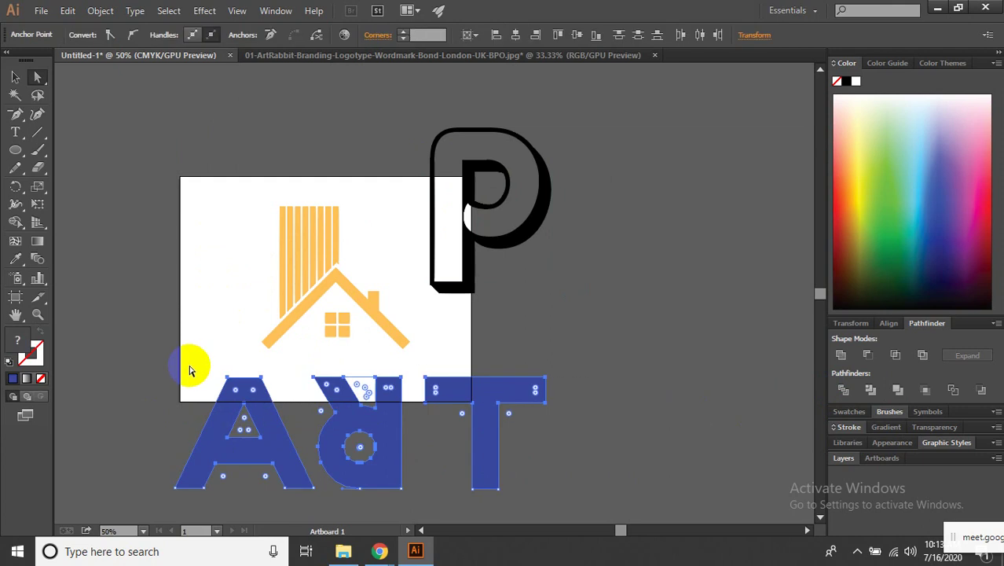
Scale the ART lettering to about half size and move it onto the artboard.
key(v)
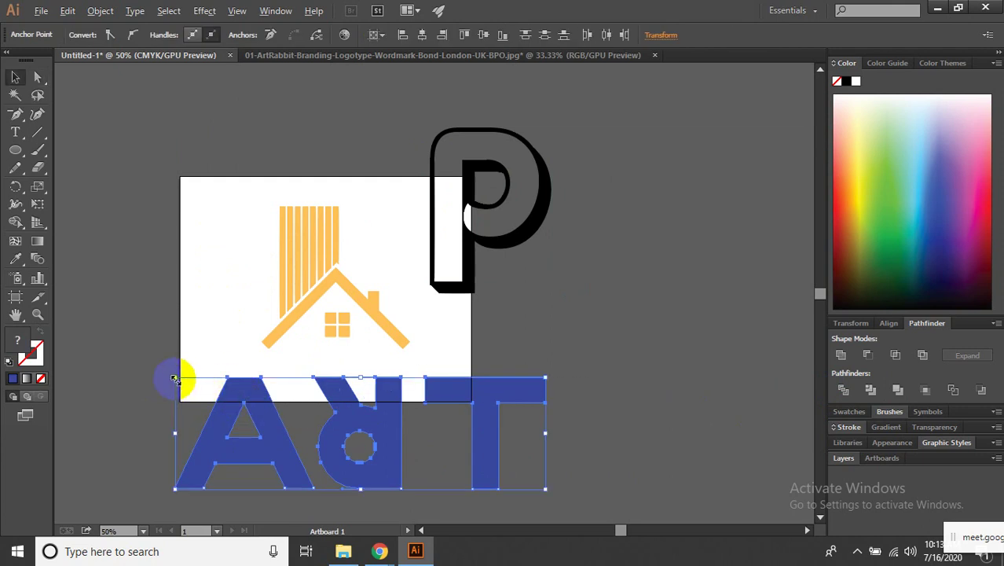
drag(175, 377, 243, 405)
drag(374, 431, 314, 386)
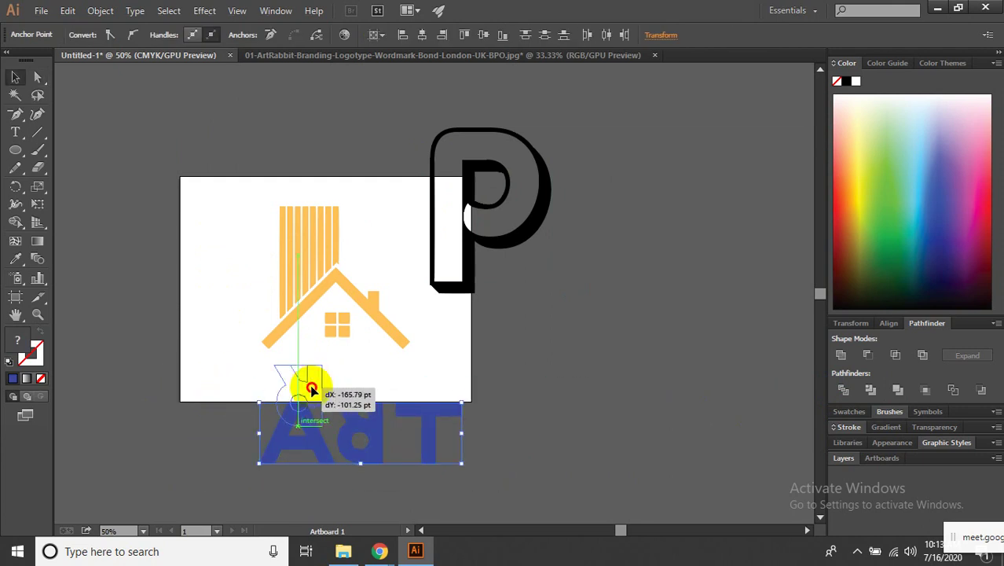
key(ctrl+z)
drag(487, 469, 190, 385)
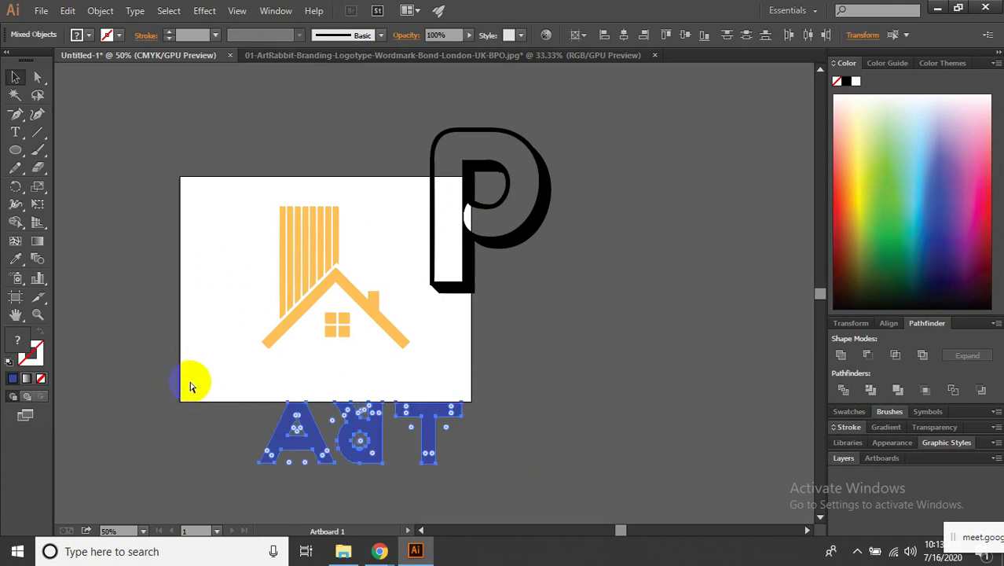
click(427, 425)
drag(371, 429, 329, 384)
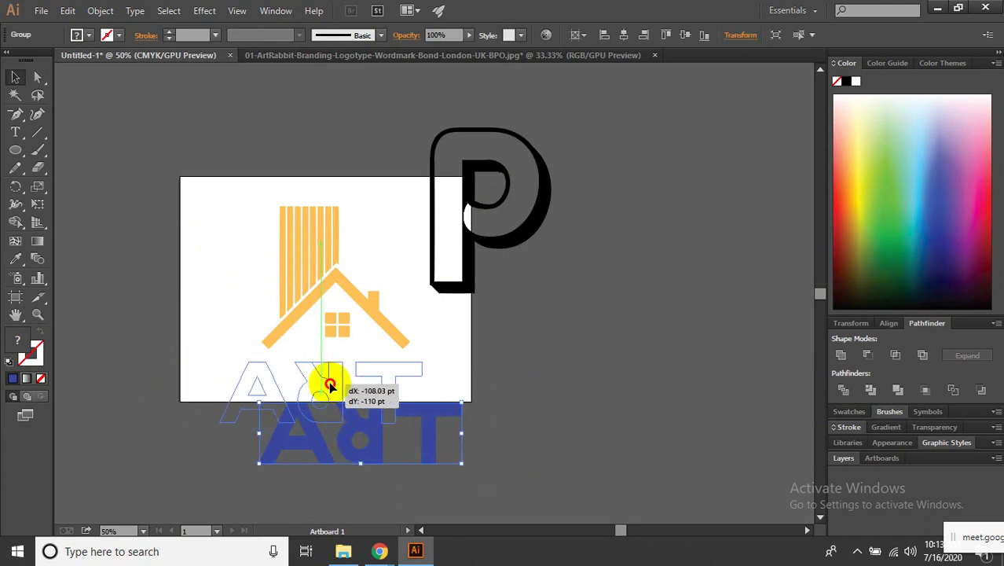
click(431, 348)
mouse_move(431, 348)
mouse_down()
mouse_move(445, 399)
mouse_move(241, 250)
mouse_up()
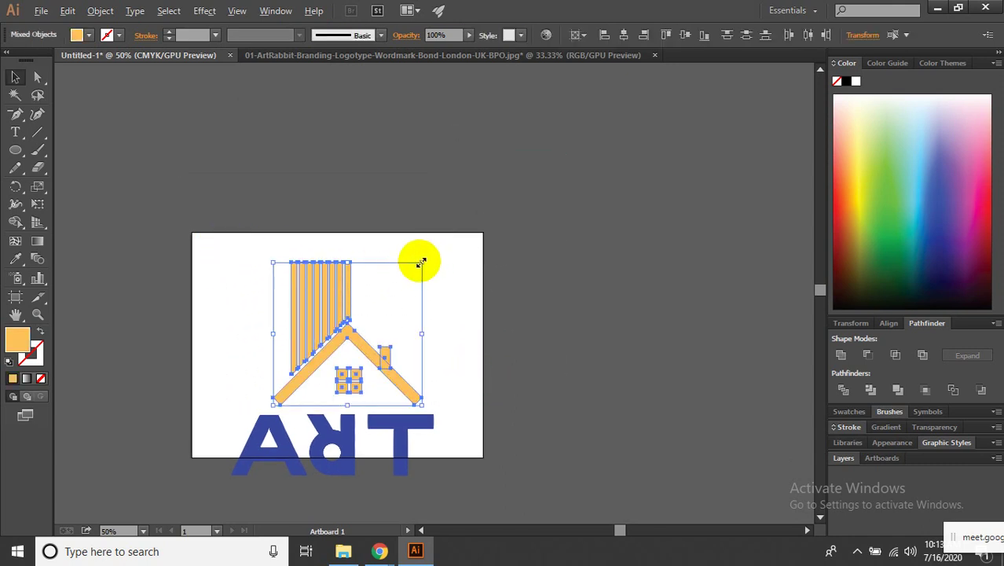
Shrink the house to about half size and delete its vertical orange stripes.
drag(422, 264, 383, 296)
key(a)
drag(303, 293, 367, 312)
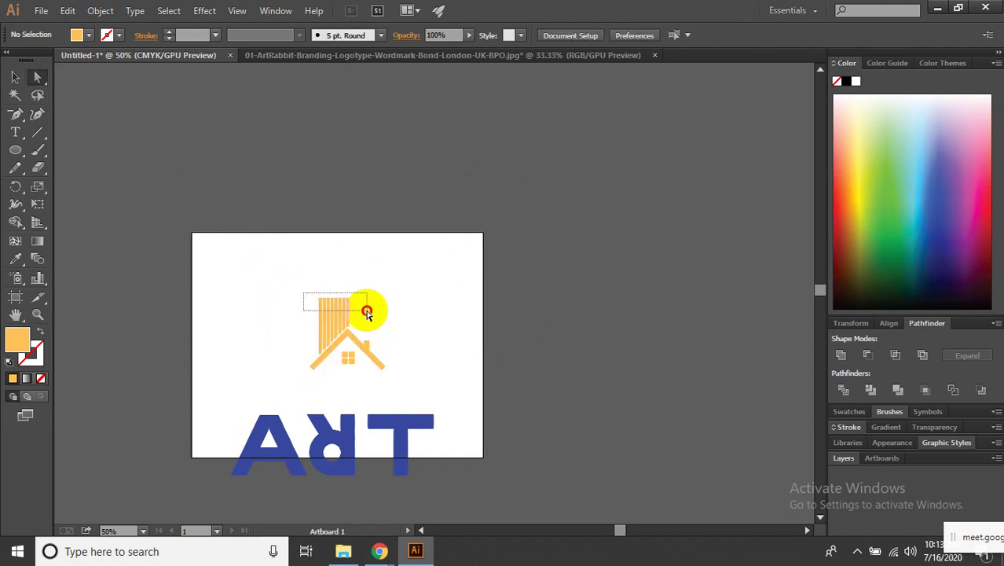
key(Delete)
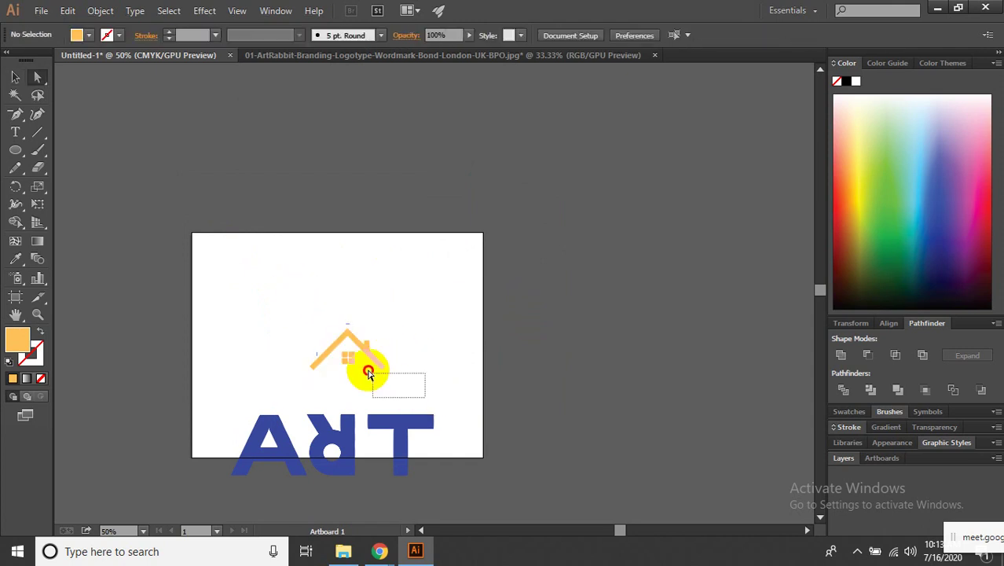
Move the roof up-left and raise the ART lettering to sit just beneath it.
drag(425, 397, 269, 276)
drag(360, 341, 331, 320)
click(385, 377)
drag(337, 428, 350, 387)
drag(388, 330, 260, 279)
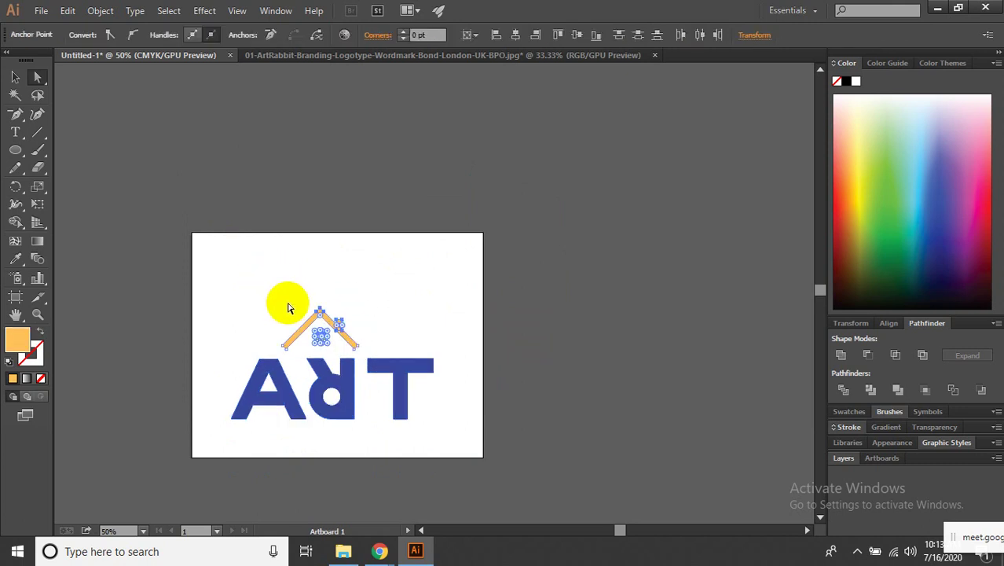
click(336, 341)
scroll(336, 341, up, 2)
drag(166, 408, 536, 475)
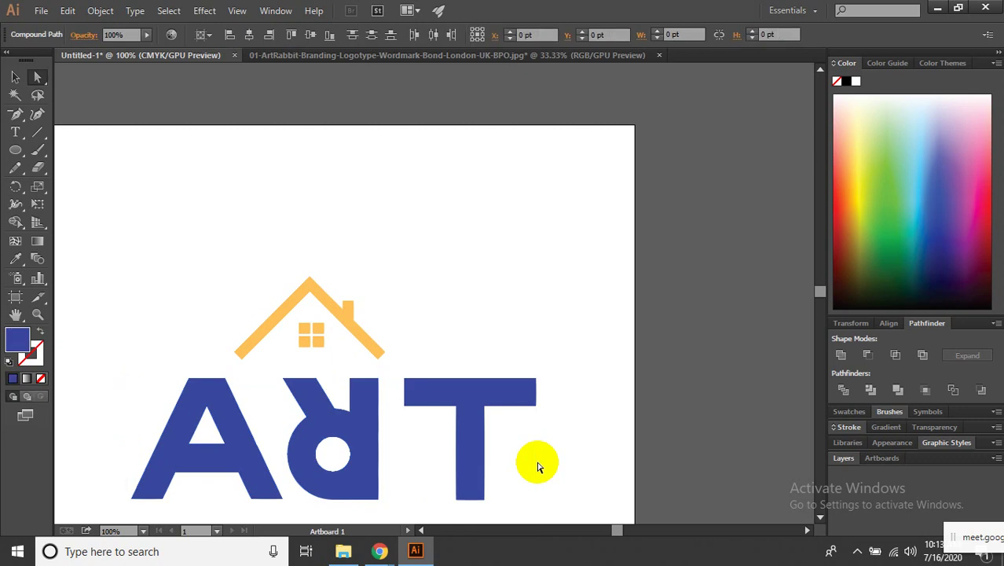
Draw a long horizontal rectangle bar meeting the roof's lower right end.
scroll(404, 342, up, 1)
scroll(404, 343, up, 1)
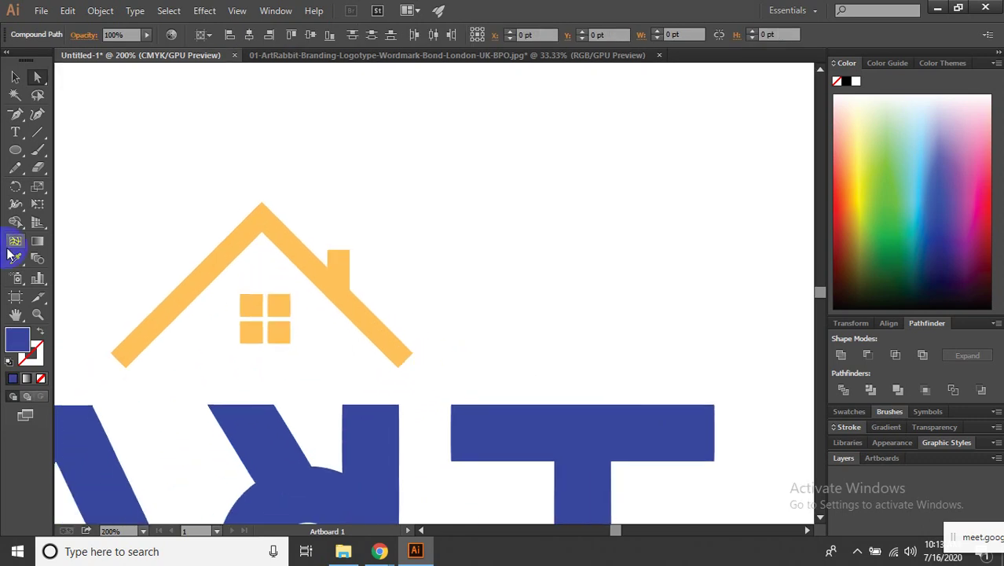
drag(15, 155, 59, 148)
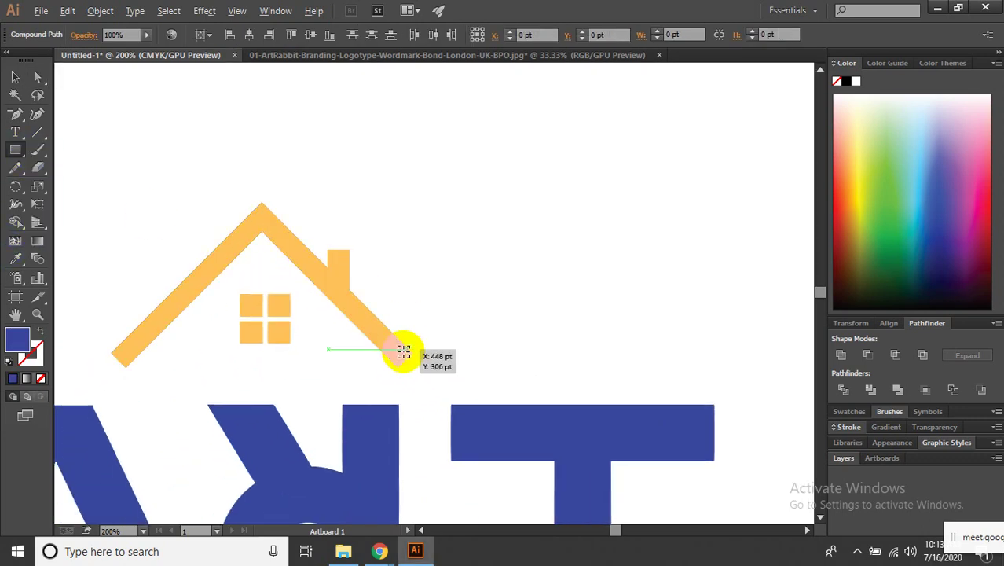
scroll(388, 338, up, 2)
mouse_move(375, 319)
mouse_down()
mouse_move(825, 351)
mouse_move(783, 369)
mouse_up()
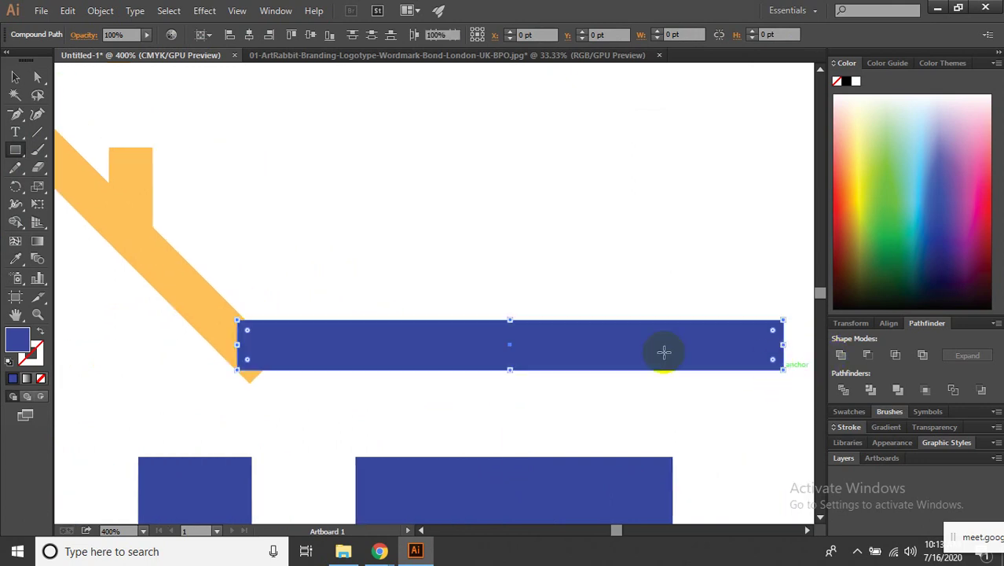
click(11, 79)
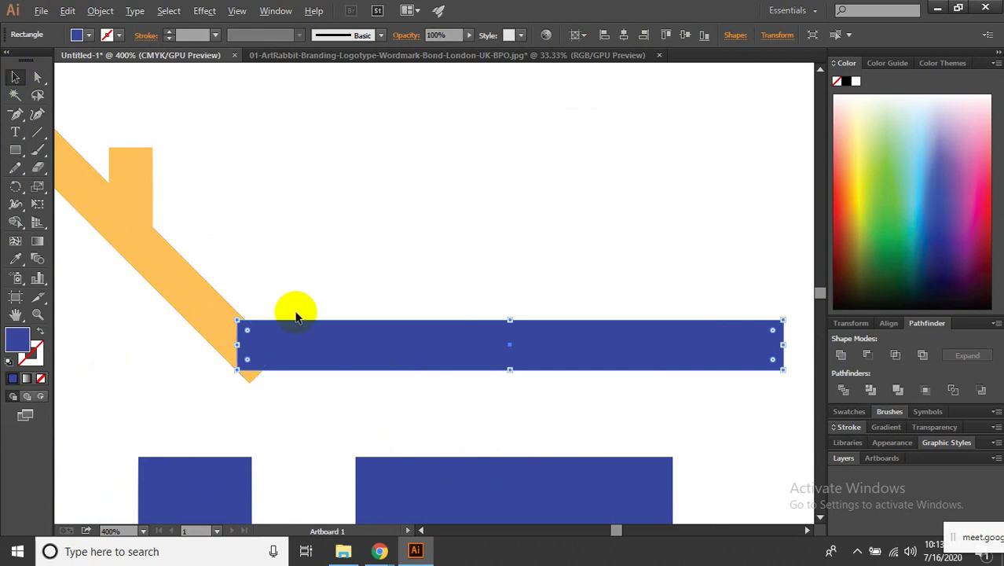
drag(396, 328, 352, 341)
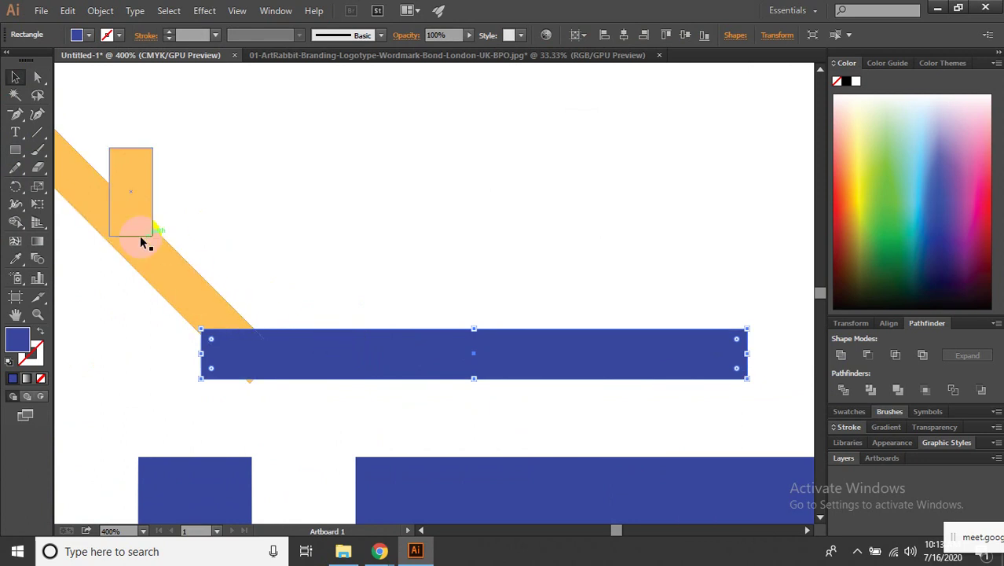
Give the bar the roof's orange with the Eyedropper and nudge it up slightly.
click(15, 259)
click(165, 255)
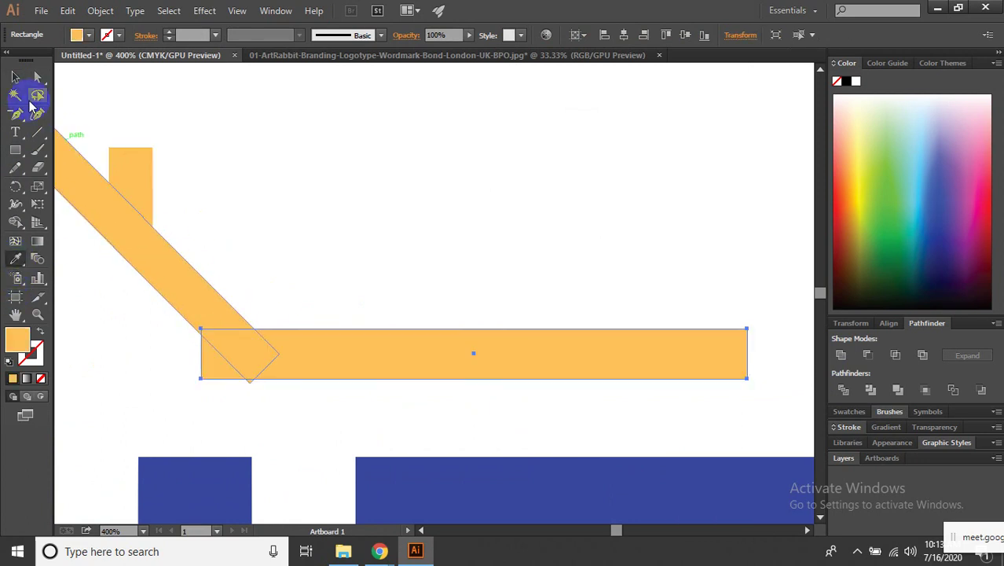
click(15, 77)
drag(336, 356, 335, 347)
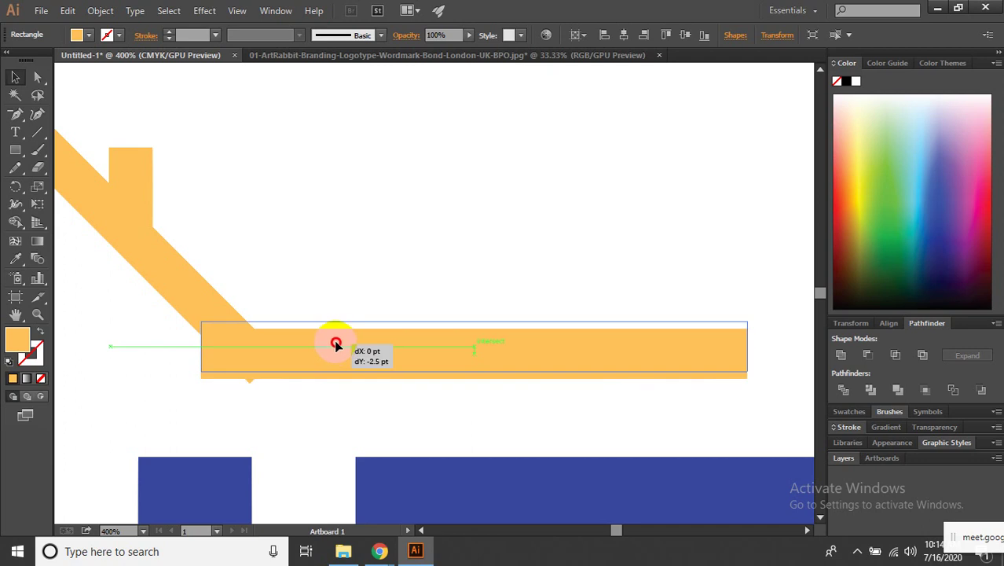
click(248, 377)
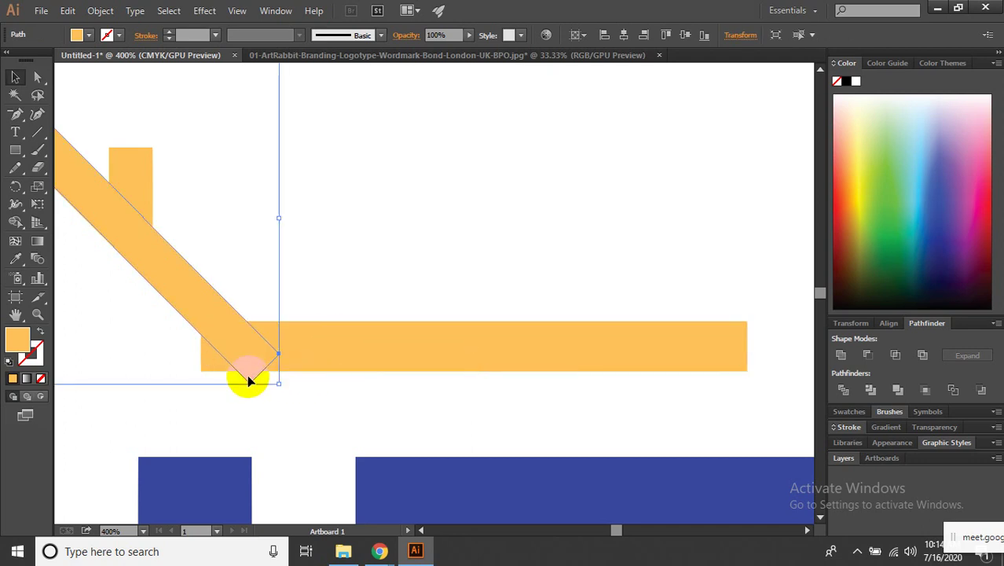
key(ctrl+minus)
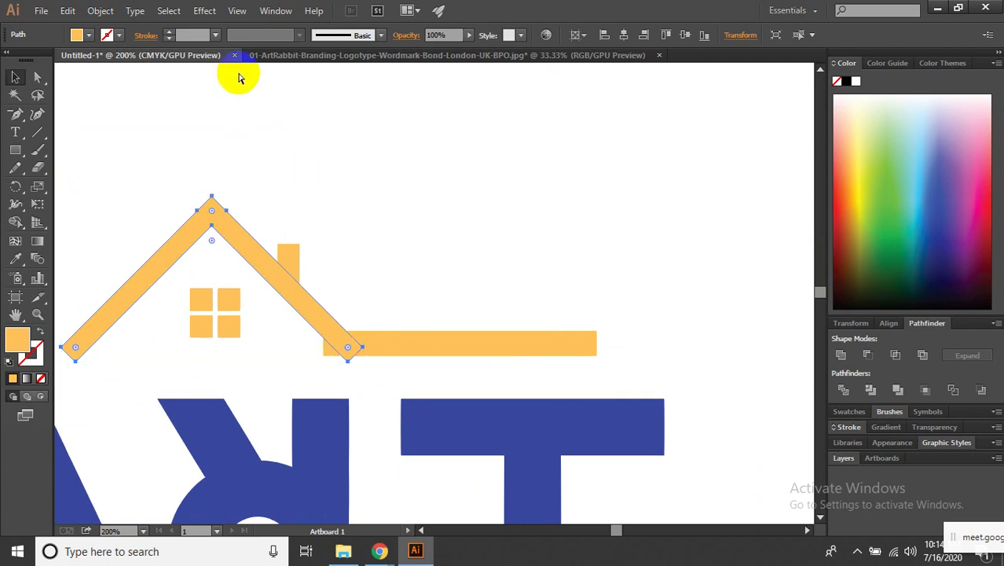
Add a horizontal ruler guide at the roof's bottom edge and rest the orange bar on it.
key(ctrl+r)
drag(238, 76, 151, 363)
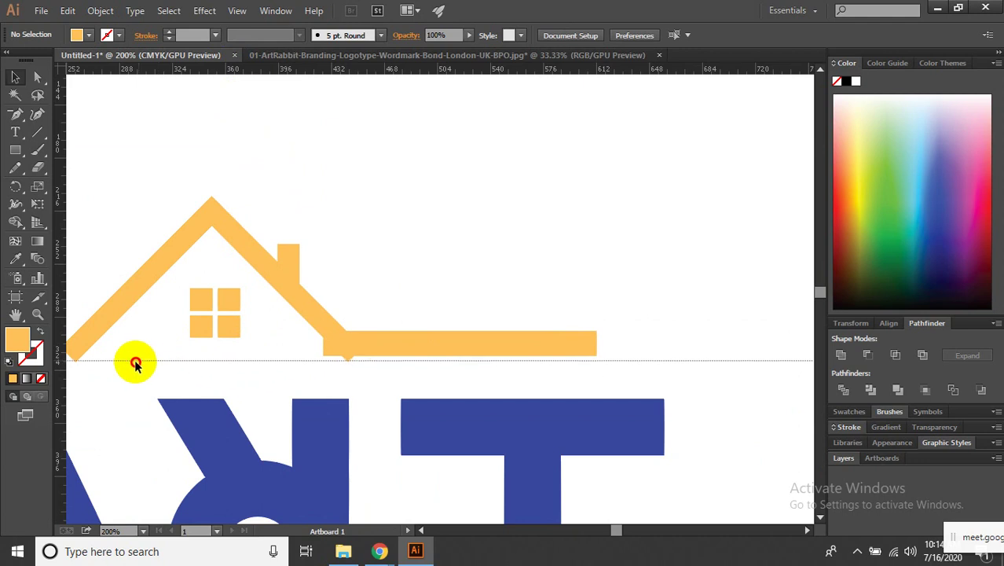
drag(108, 365, 105, 363)
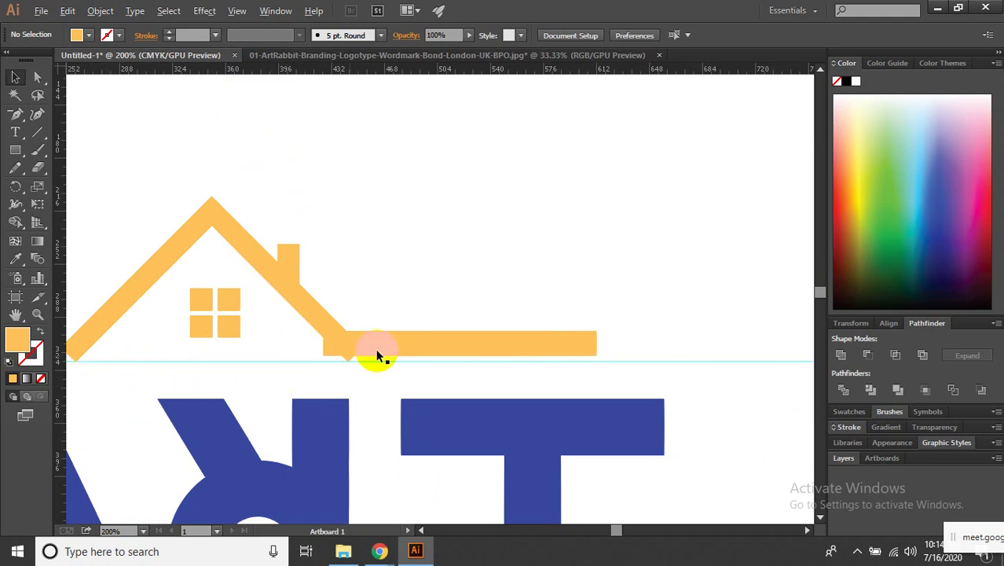
scroll(487, 346, up, 1)
scroll(448, 341, up, 1)
drag(448, 342, 438, 355)
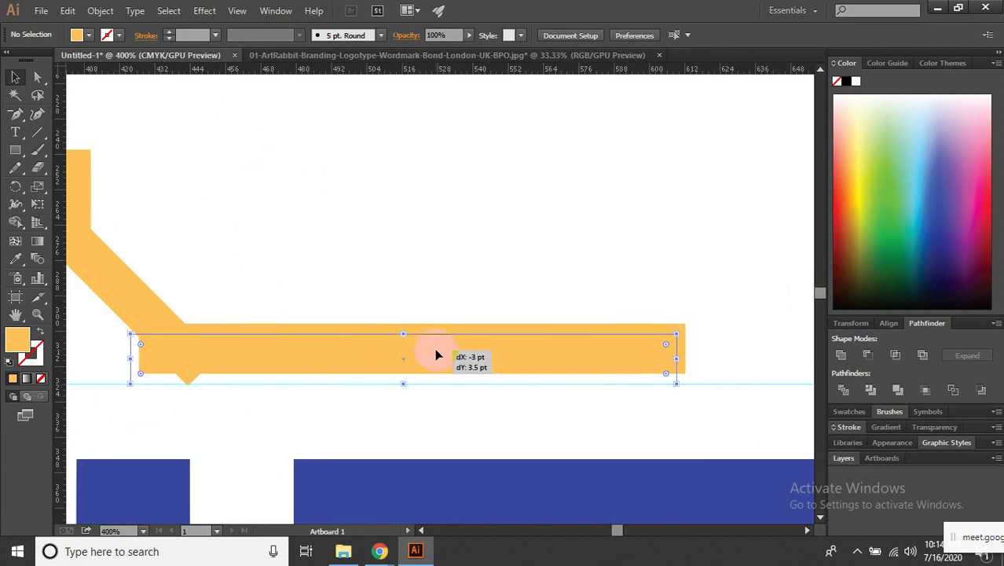
scroll(432, 350, down, 1)
Unite the orange bar with the roof path using Pathfinder.
click(214, 335)
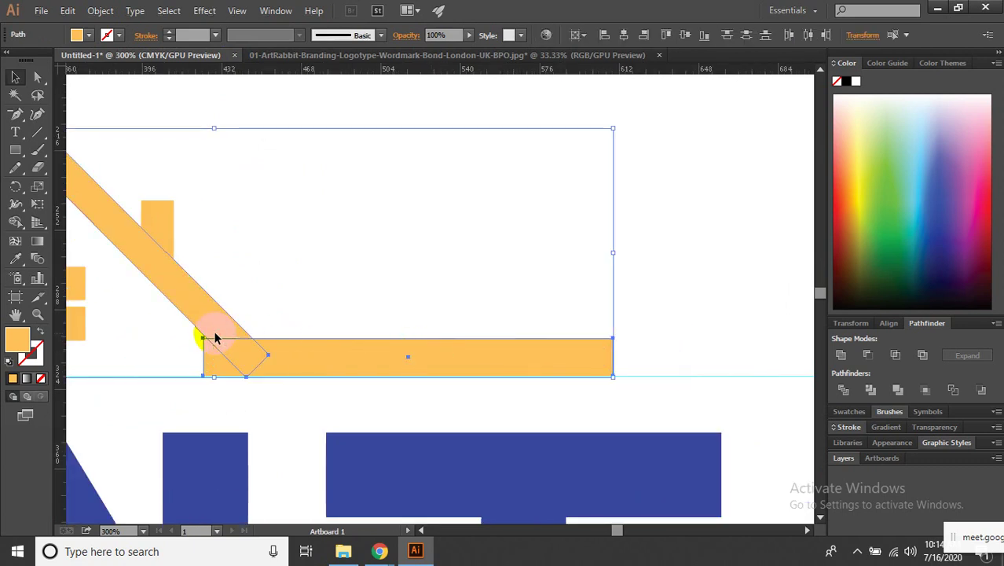
click(352, 357)
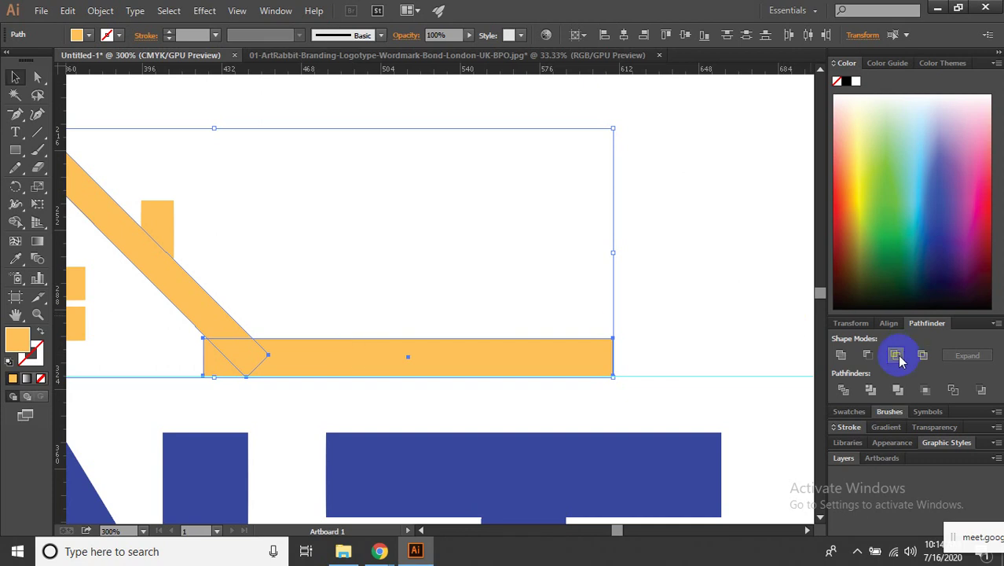
click(852, 390)
click(672, 310)
key(a)
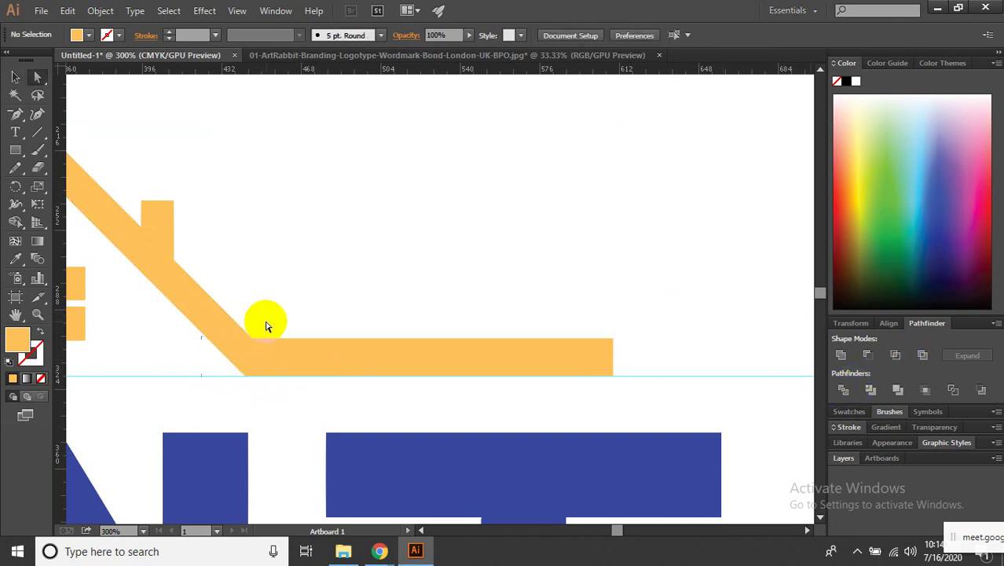
click(238, 332)
shift+click(351, 362)
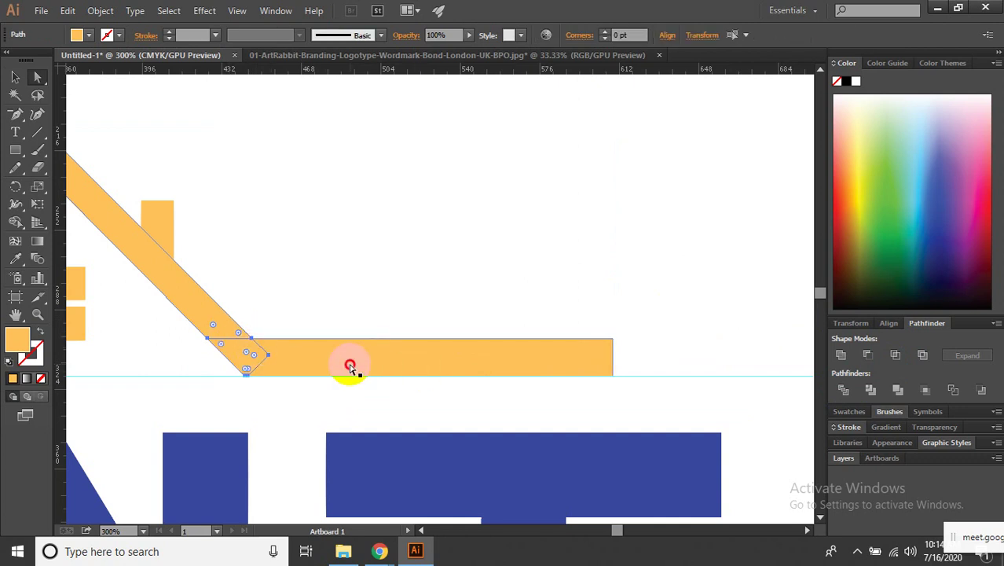
click(848, 359)
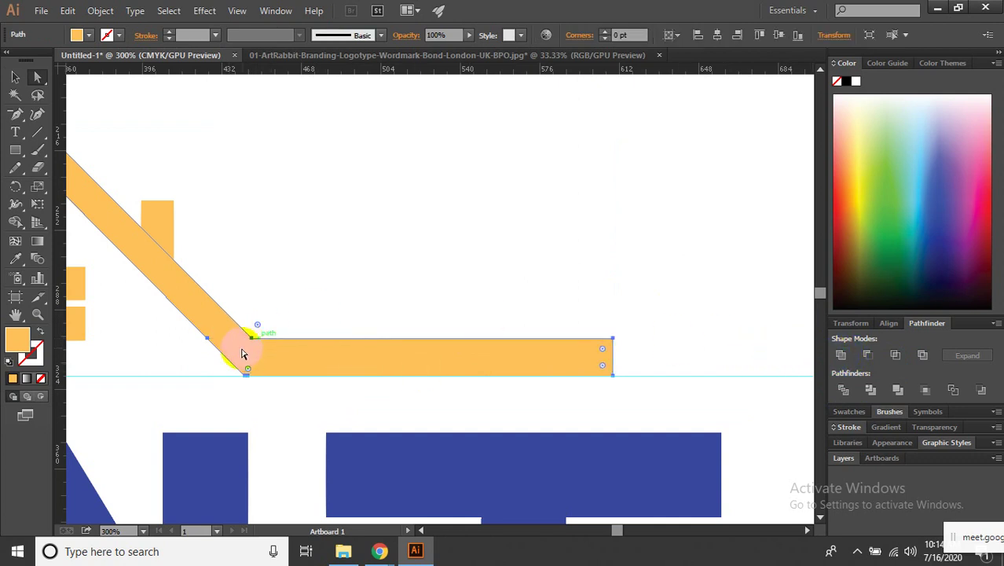
scroll(187, 343, up, 1)
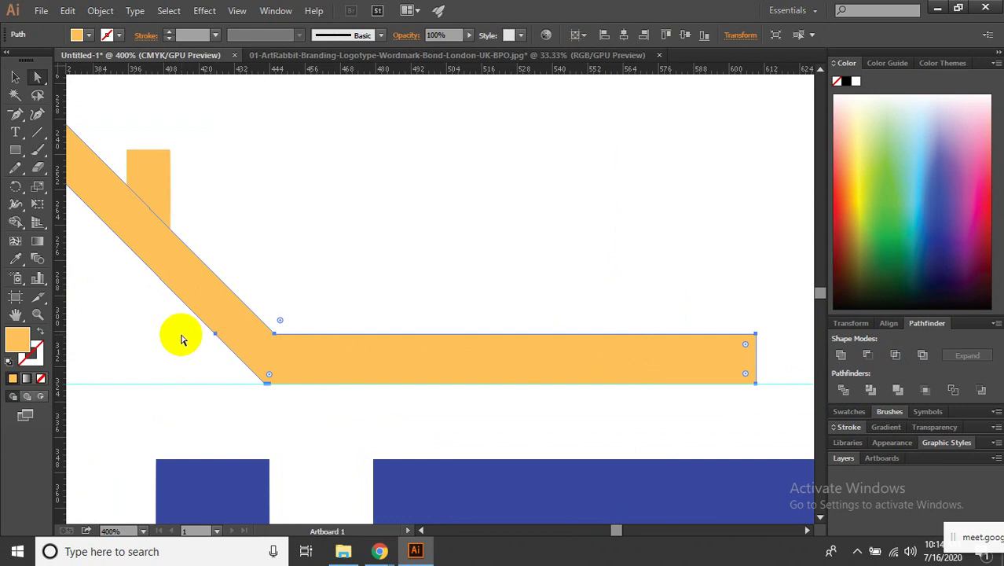
Draw a small patch with the Pen tool to fill the roof-bar joint.
click(16, 114)
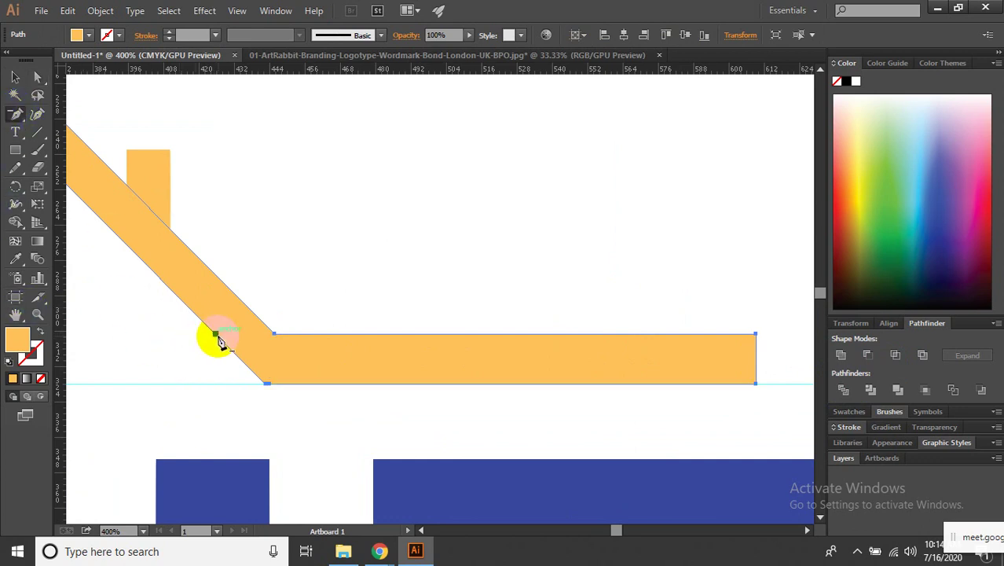
click(215, 333)
scroll(259, 396, up, 2)
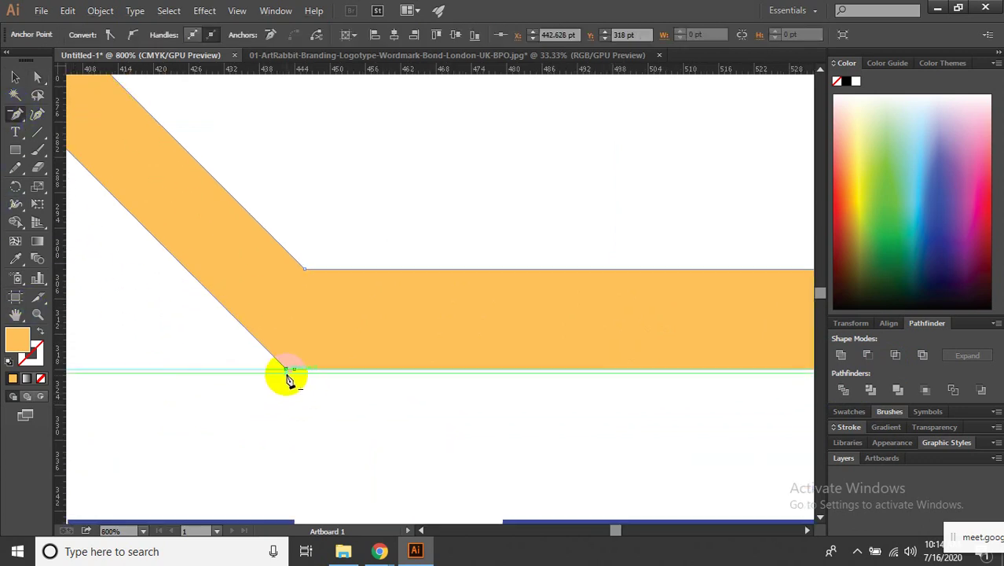
click(294, 376)
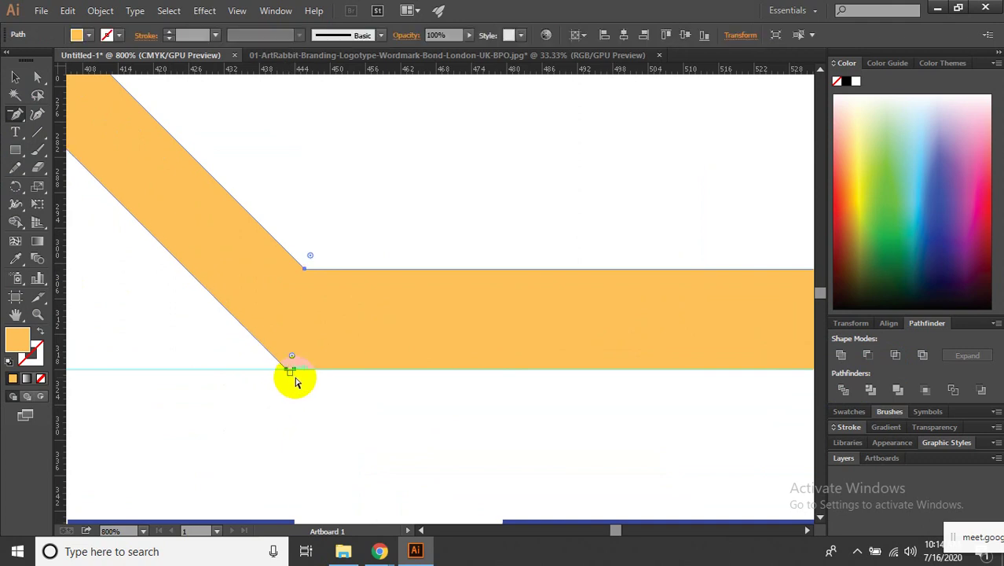
click(296, 381)
scroll(289, 385, up, 3)
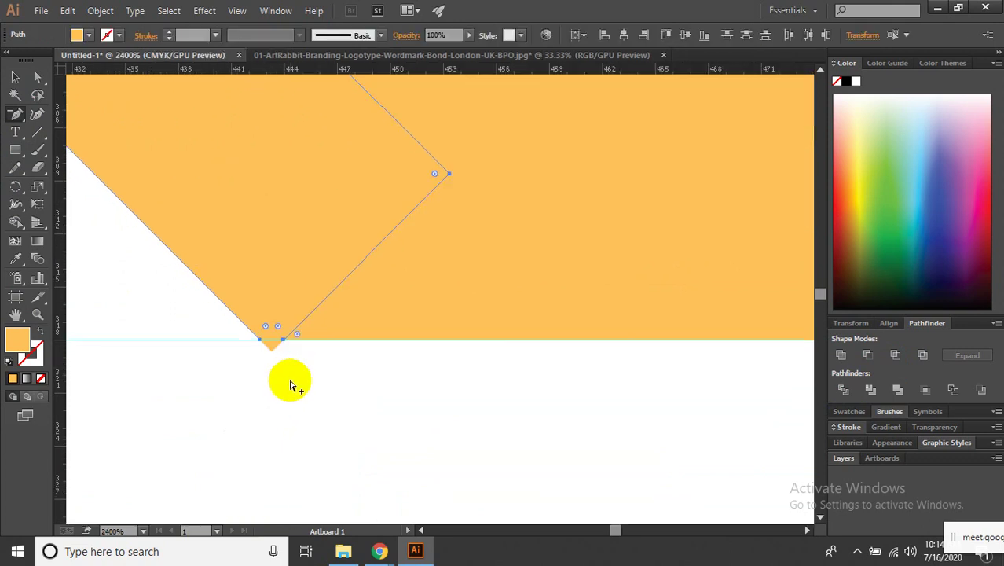
key(a)
click(271, 348)
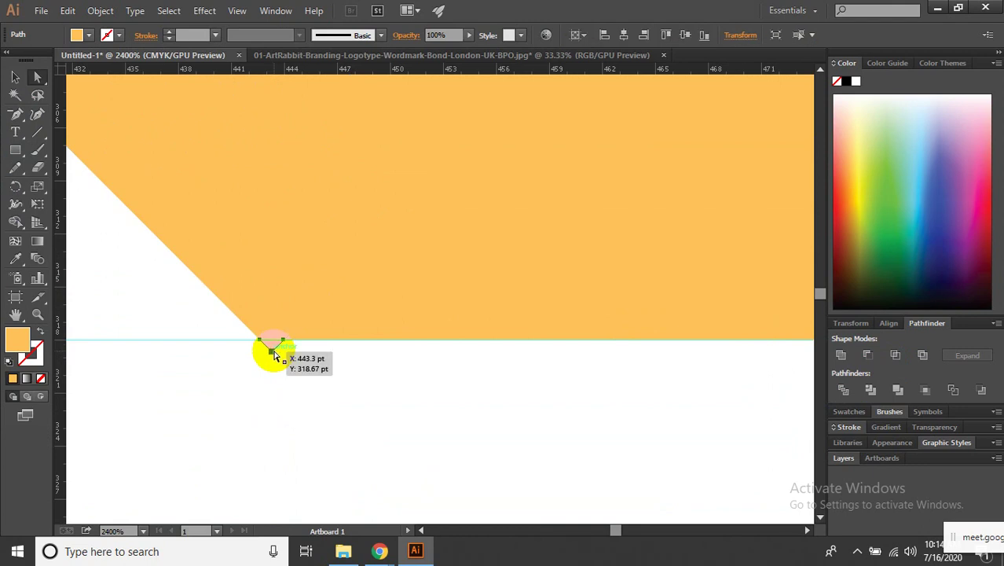
scroll(269, 334, down, 4)
Merge the diamond joint patch with the horizontal bar via Pathfinder Unite.
click(269, 291)
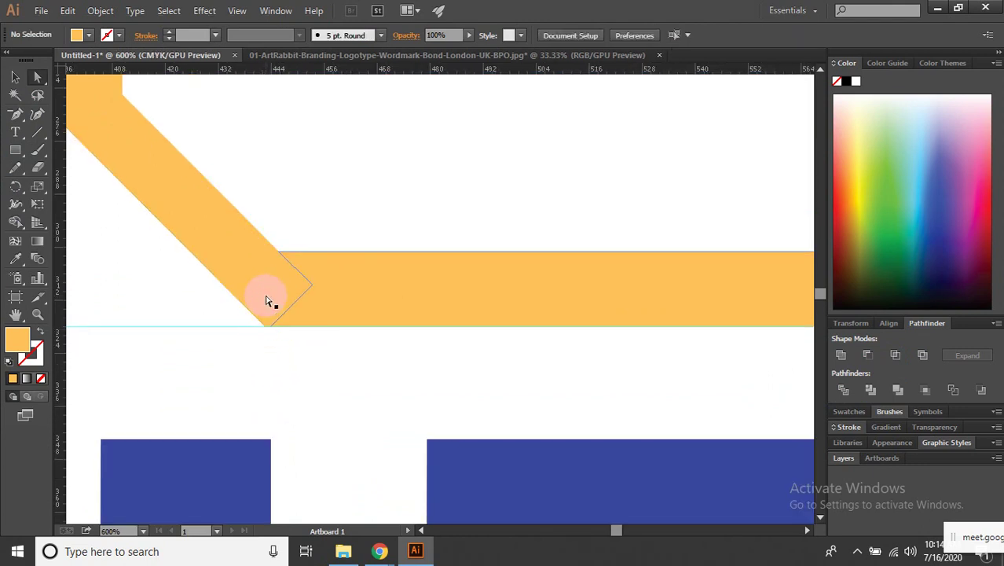
click(357, 281)
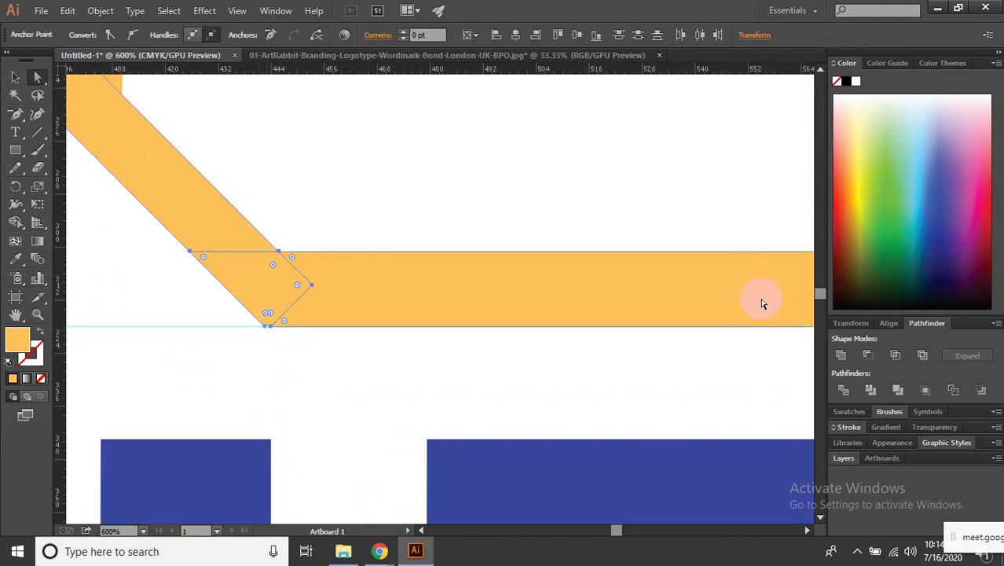
click(841, 354)
click(632, 350)
click(243, 243)
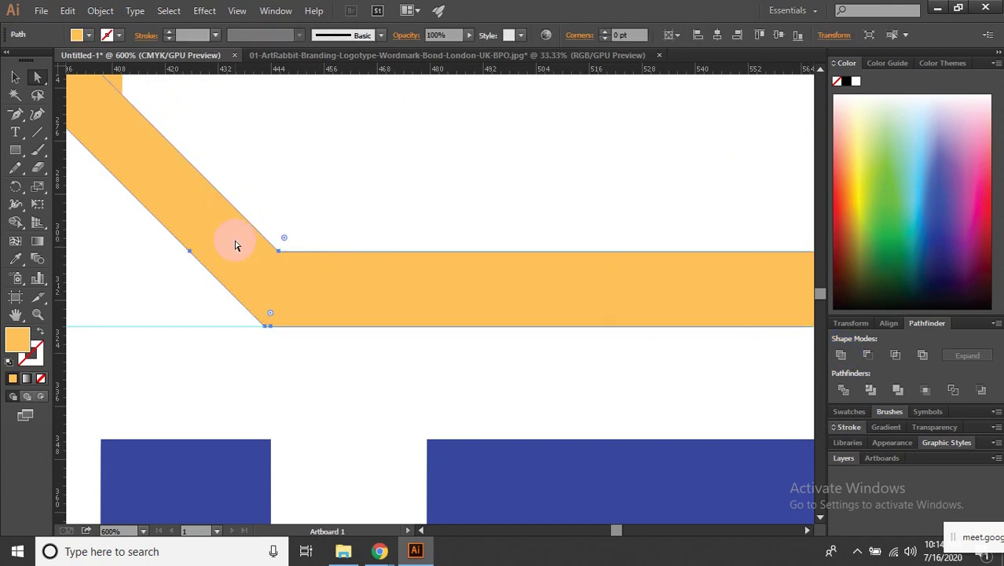
Unite the chimney with the roof into a single orange shape.
click(13, 118)
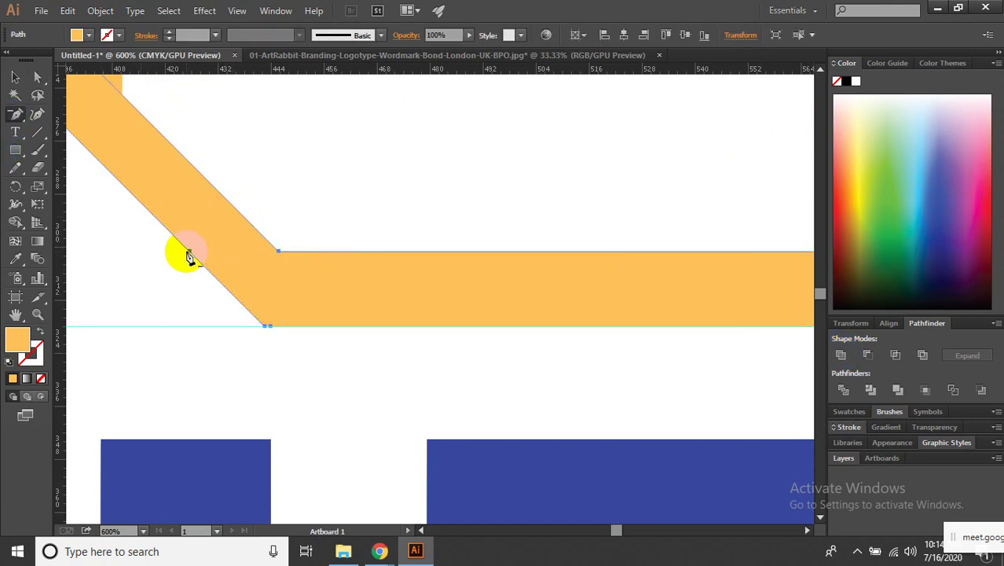
key(a)
scroll(188, 267, up, 3)
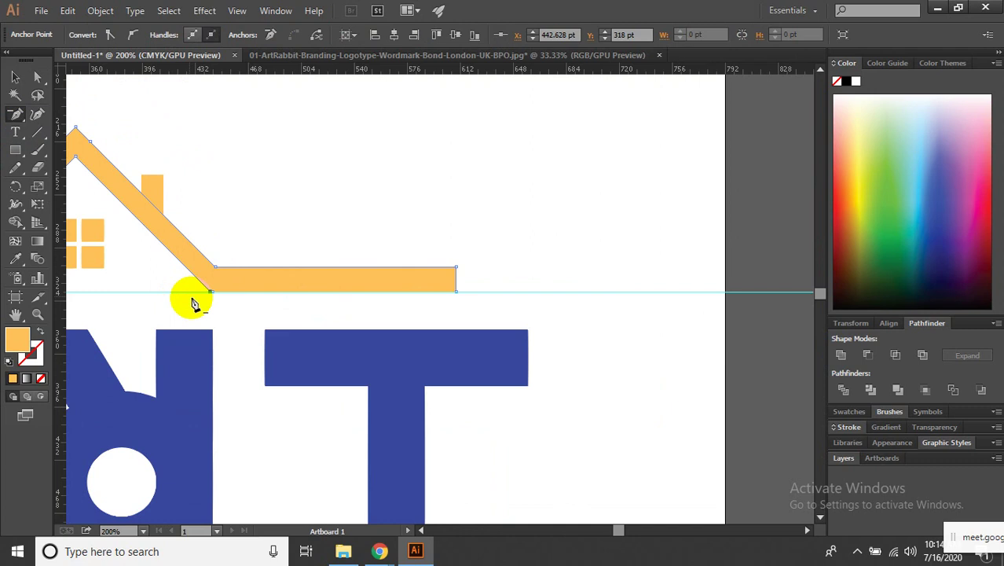
click(260, 202)
drag(213, 220, 360, 238)
click(307, 238)
shift+click(303, 216)
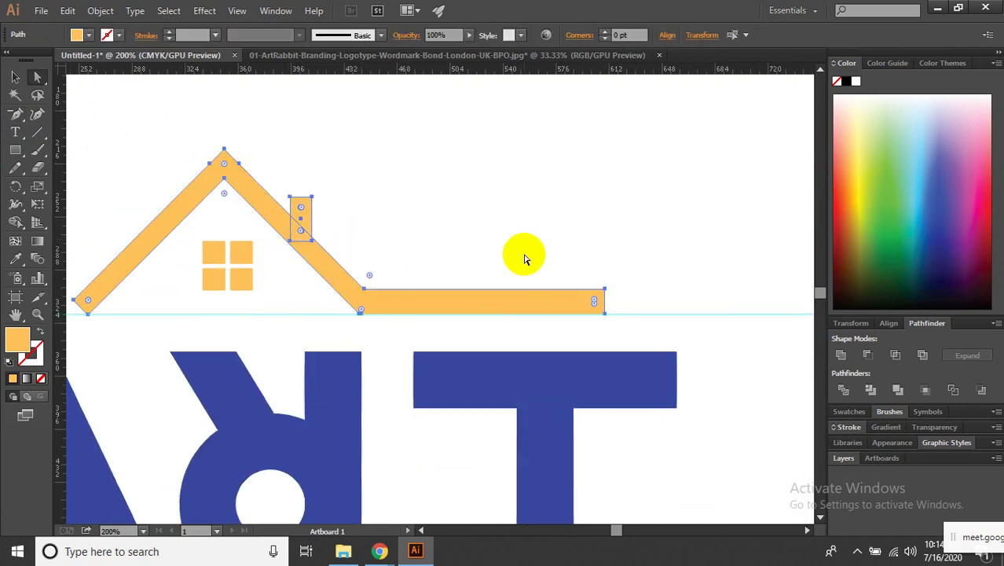
click(840, 354)
click(538, 206)
Fit the artboard in view and scale up the house icon around its centre.
key(ctrl+0)
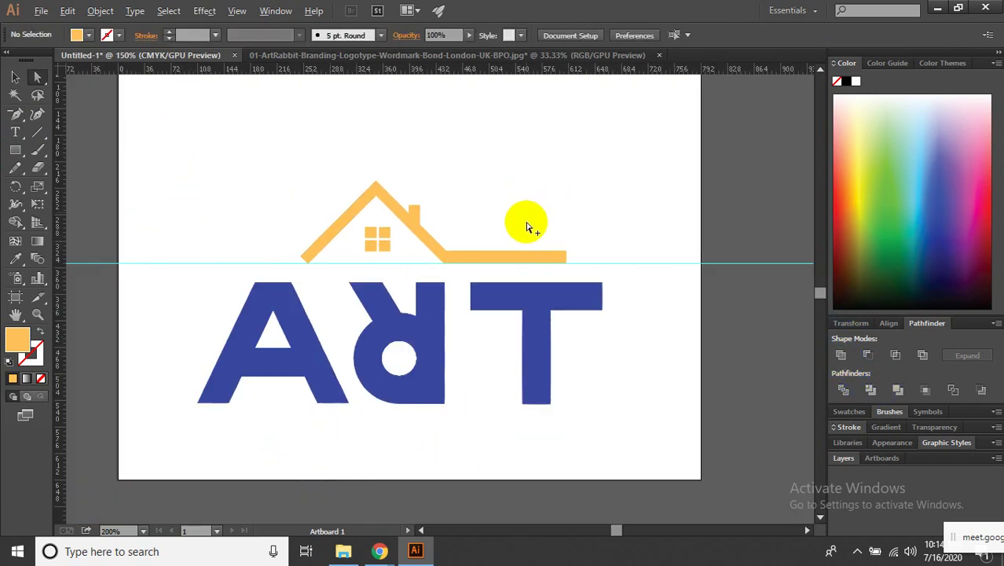
drag(583, 376, 385, 295)
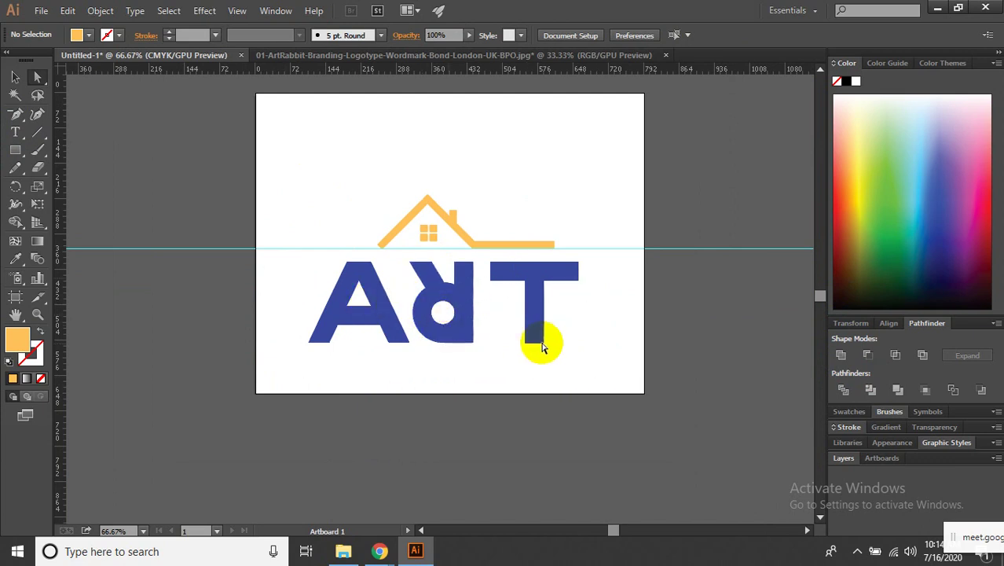
drag(318, 157, 583, 263)
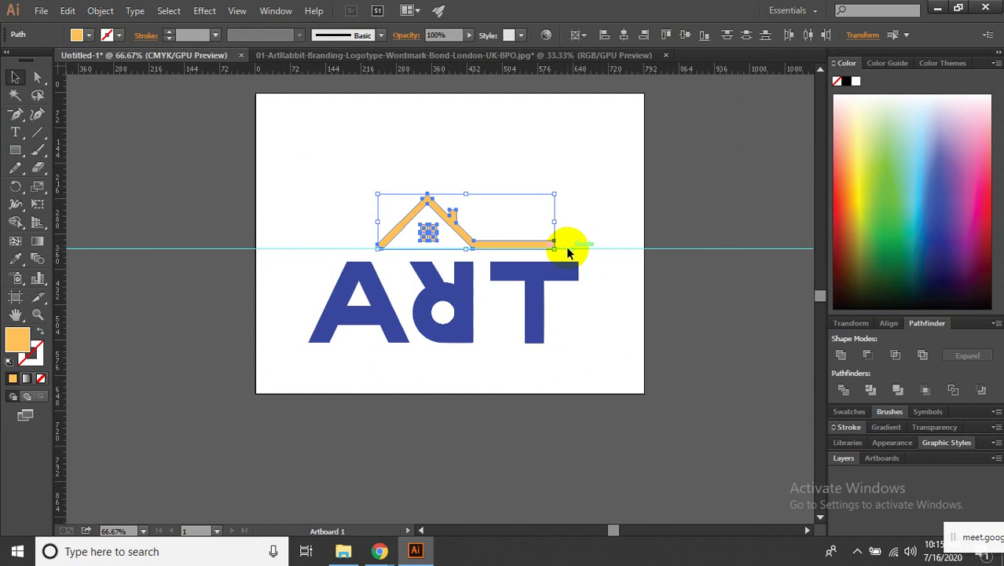
mouse_move(555, 249)
mouse_down()
mouse_move(573, 255)
mouse_move(529, 246)
mouse_move(582, 261)
mouse_move(562, 252)
mouse_move(571, 256)
mouse_up()
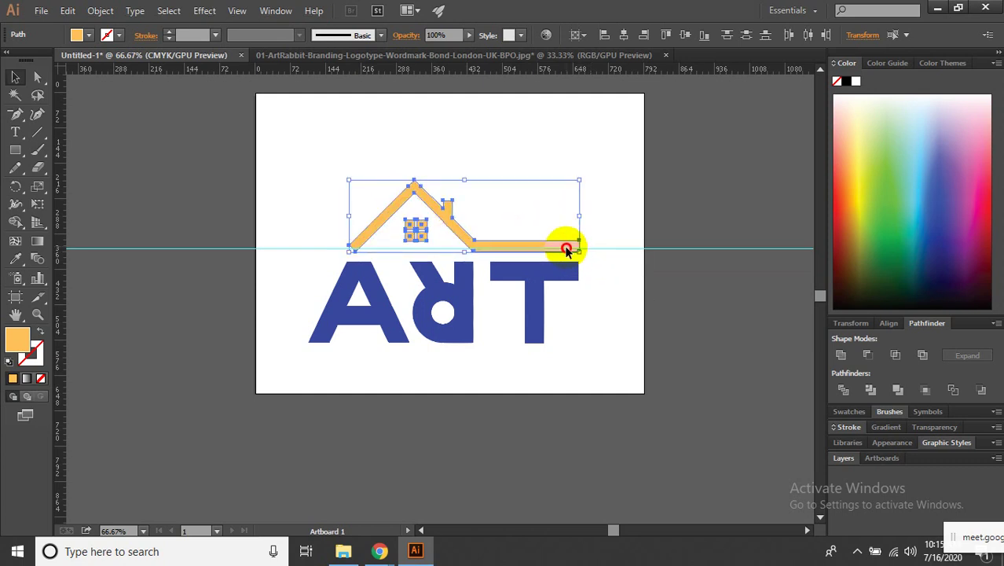
drag(567, 249, 565, 248)
click(627, 373)
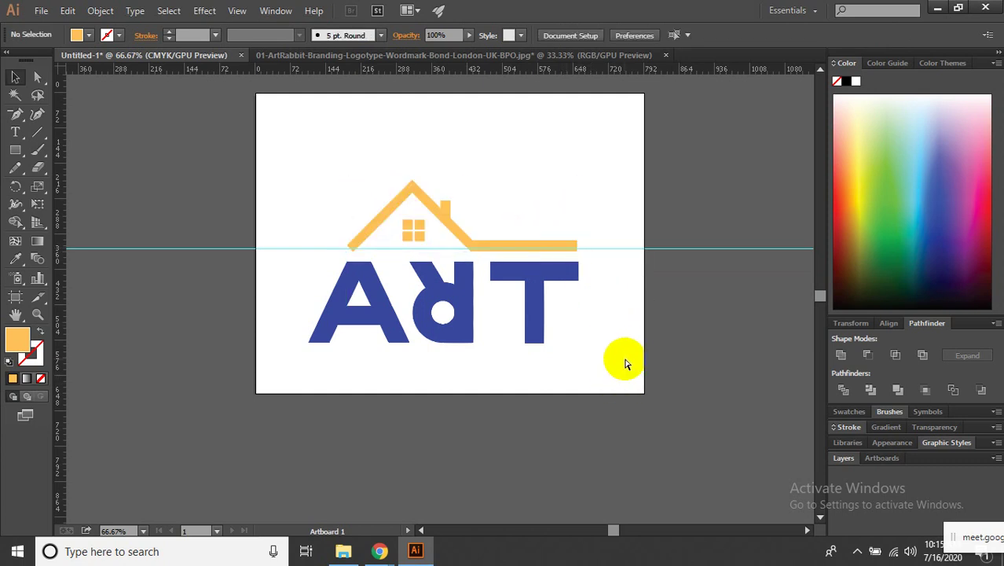
Move the house icon and ART letters up and left together.
drag(614, 383, 312, 139)
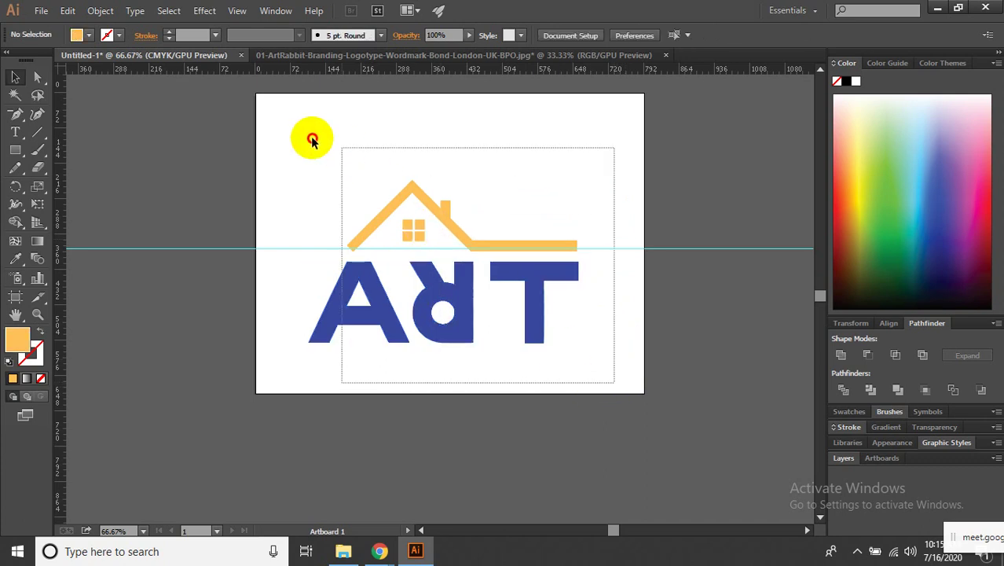
drag(522, 280, 515, 232)
click(610, 336)
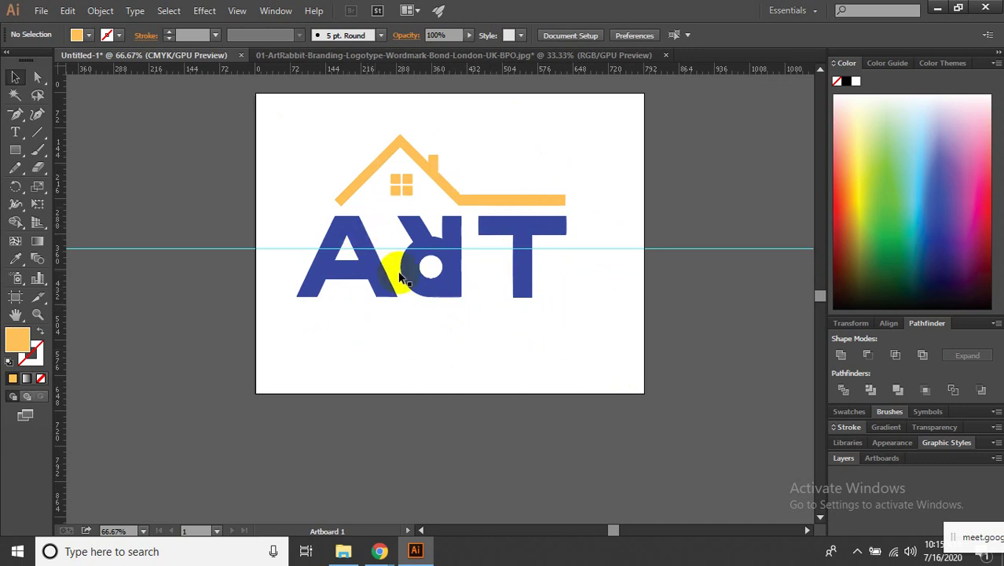
drag(291, 124, 624, 338)
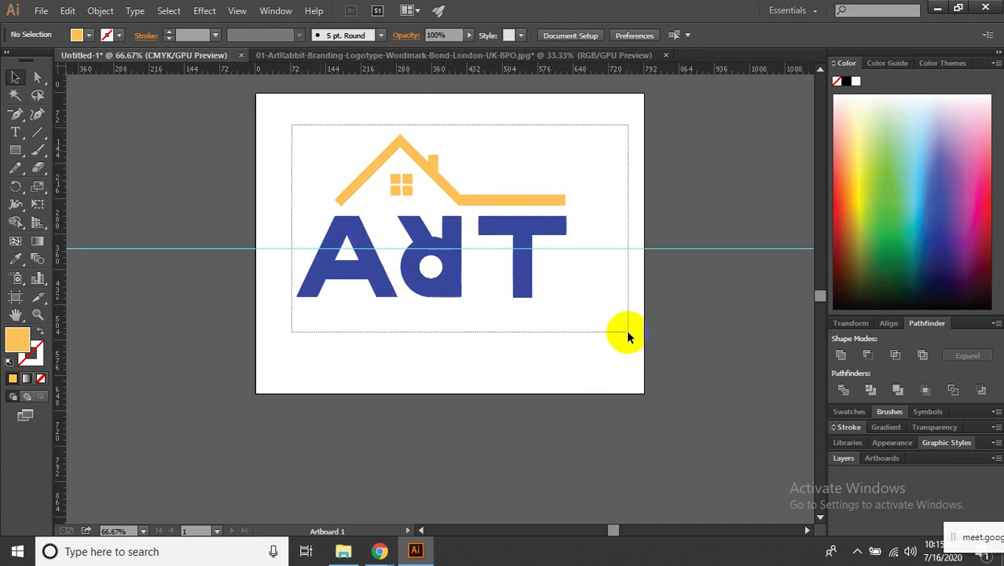
click(287, 194)
drag(288, 195, 276, 118)
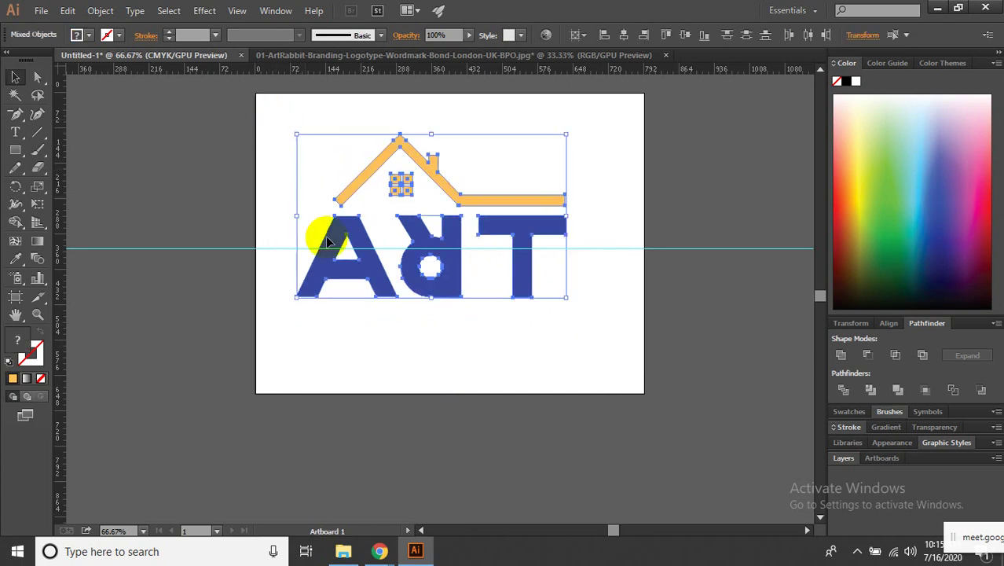
Select the whole logo and bring up the Gradient panel.
click(562, 343)
drag(587, 340, 278, 85)
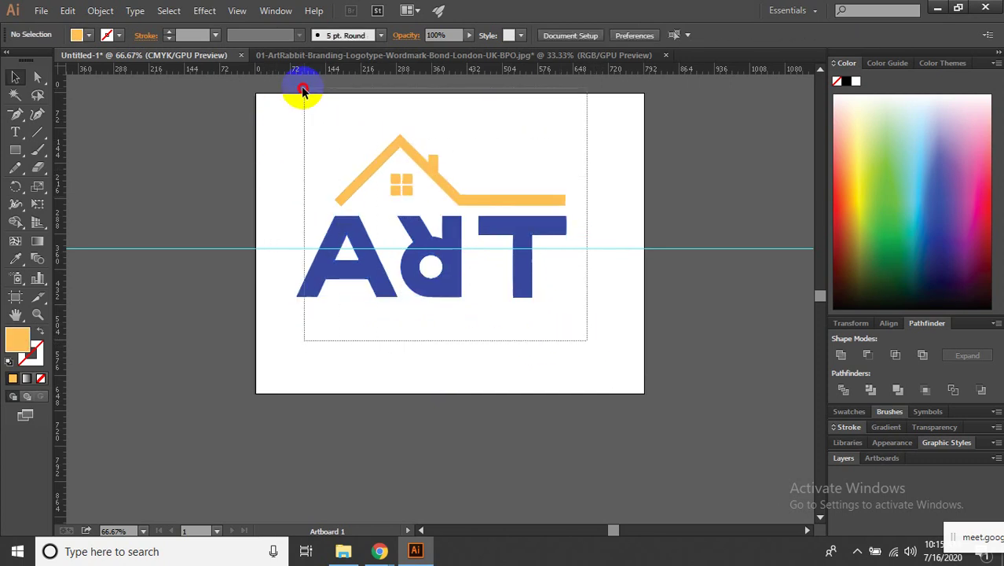
click(586, 337)
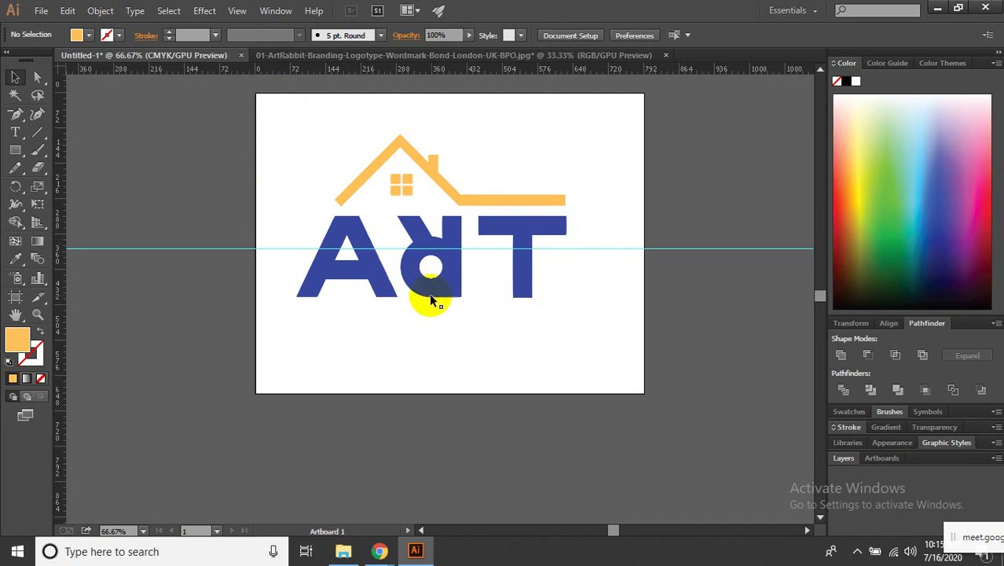
drag(612, 354, 278, 114)
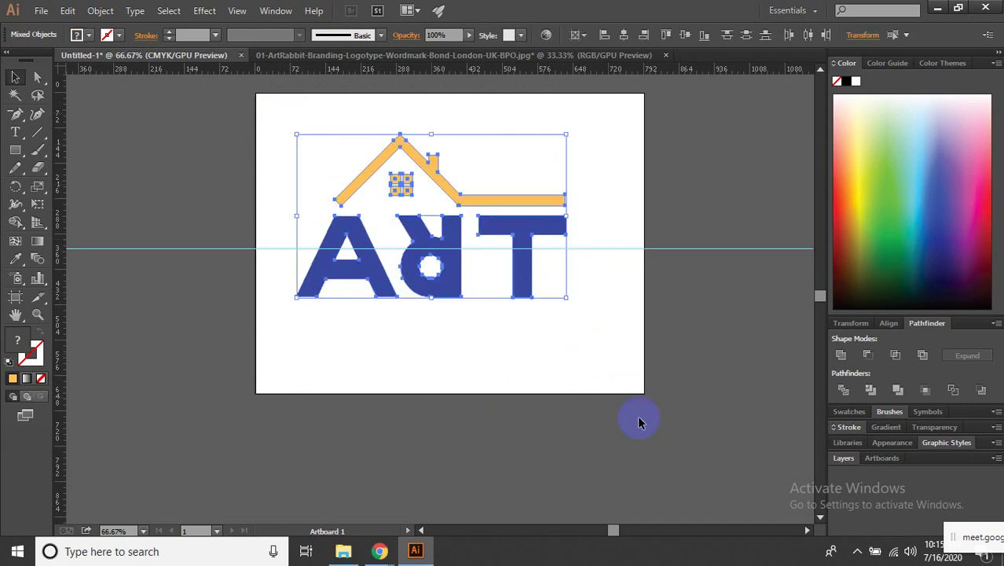
click(751, 422)
click(887, 428)
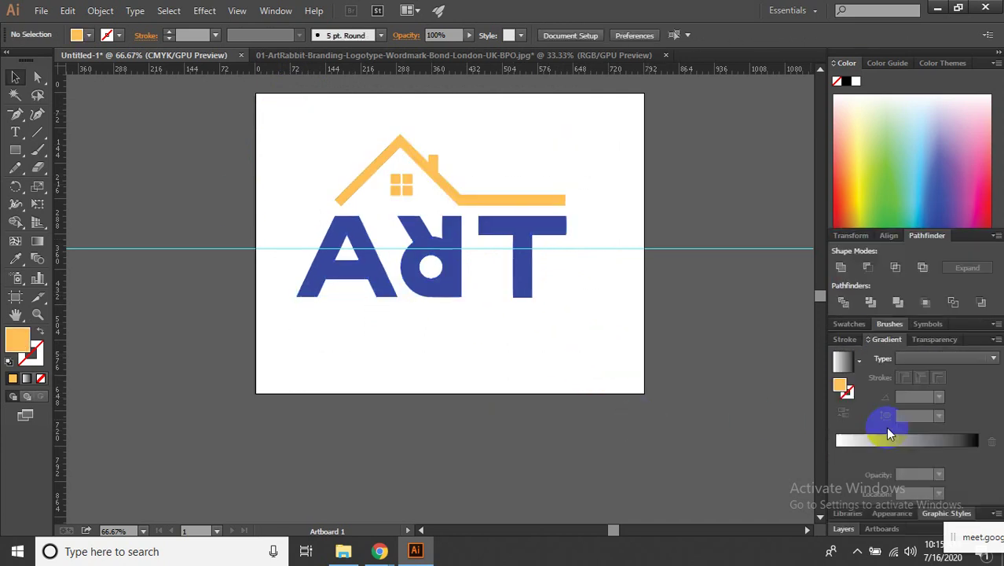
Ungroup the ART letters and select the T on its own.
click(519, 223)
right_click(538, 244)
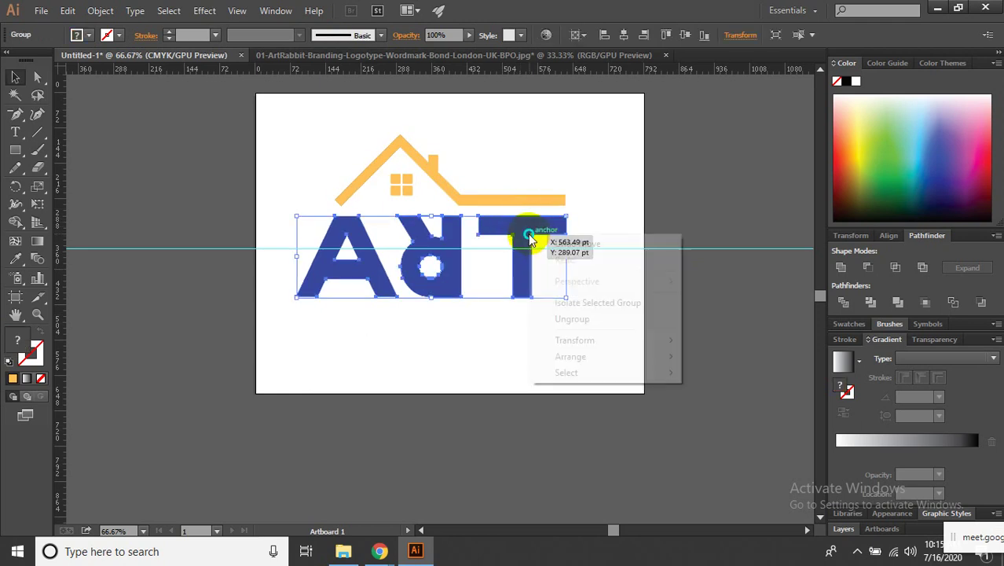
click(571, 317)
click(561, 291)
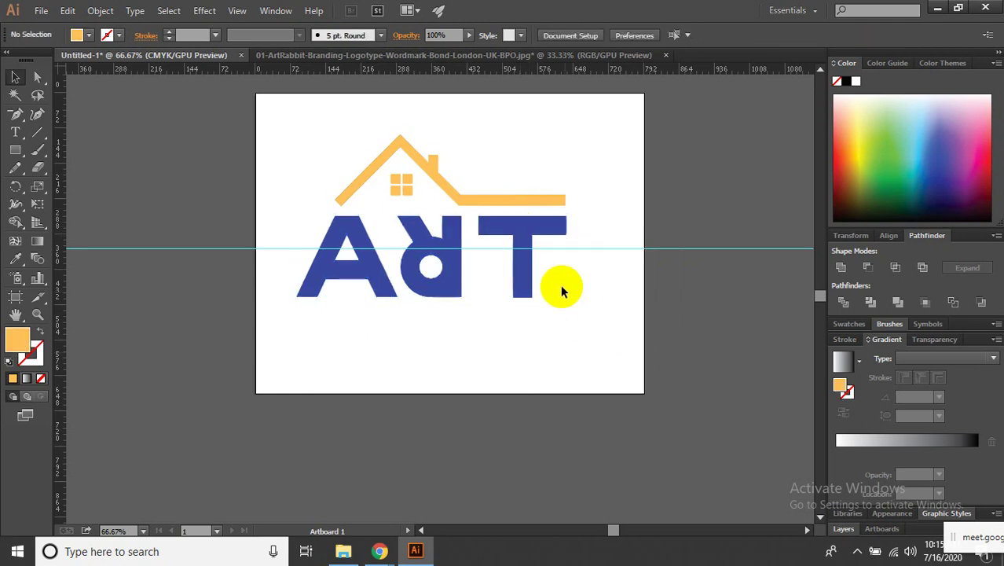
click(520, 236)
Give the T a gradient fill, remove the black end stop, and sample the roof orange.
mouse_move(840, 385)
mouse_down()
mouse_move(910, 449)
mouse_move(978, 454)
mouse_move(961, 462)
mouse_move(992, 447)
mouse_up()
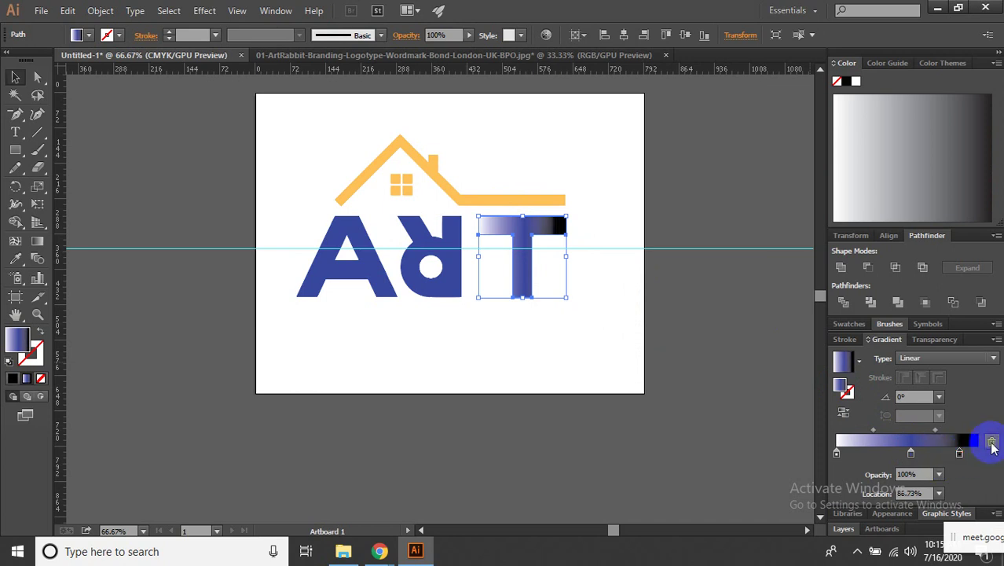
click(992, 445)
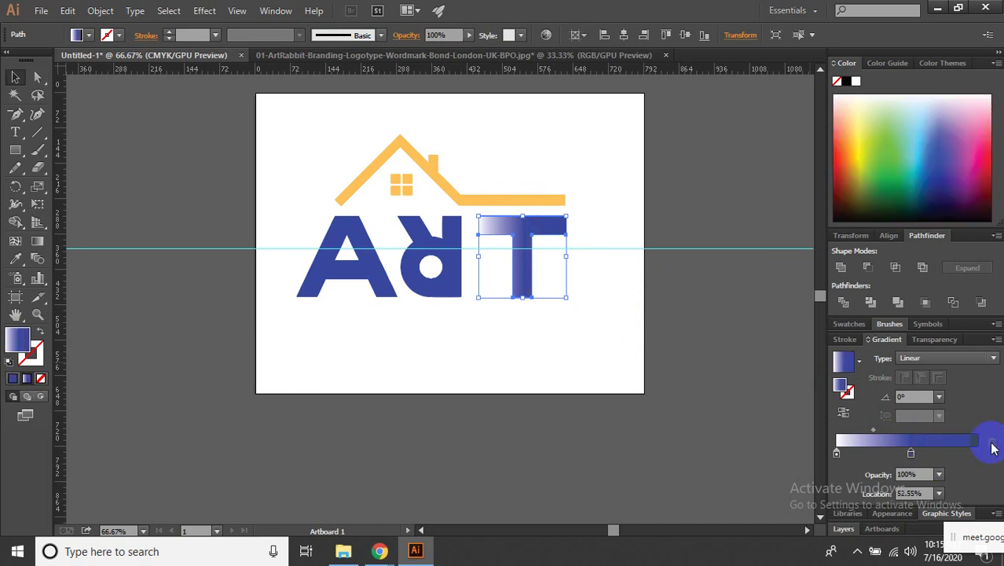
drag(915, 455, 965, 454)
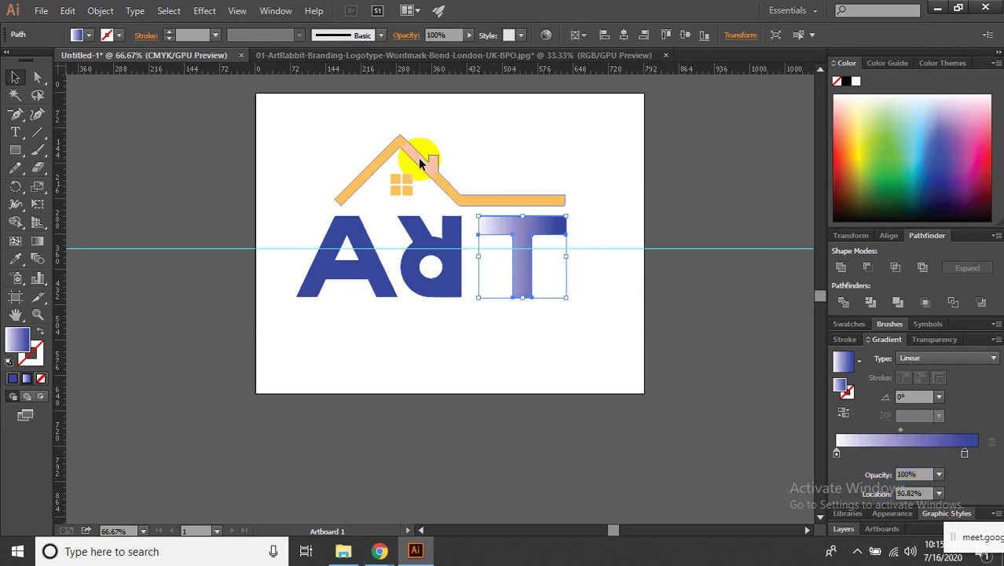
click(15, 258)
click(419, 141)
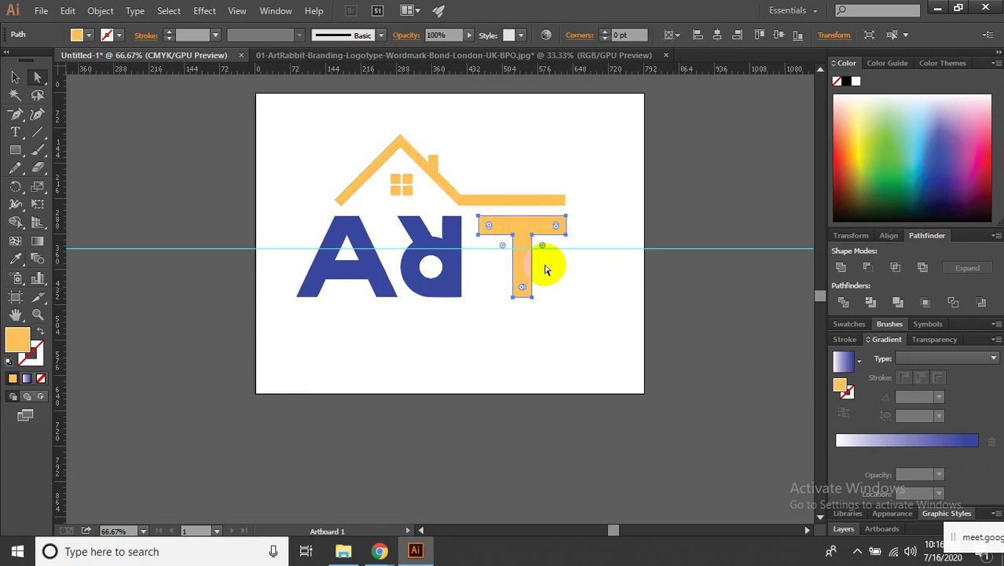
Rework the T's orange-to-blue gradient, deleting the left stop and picking an orange-red.
key(a)
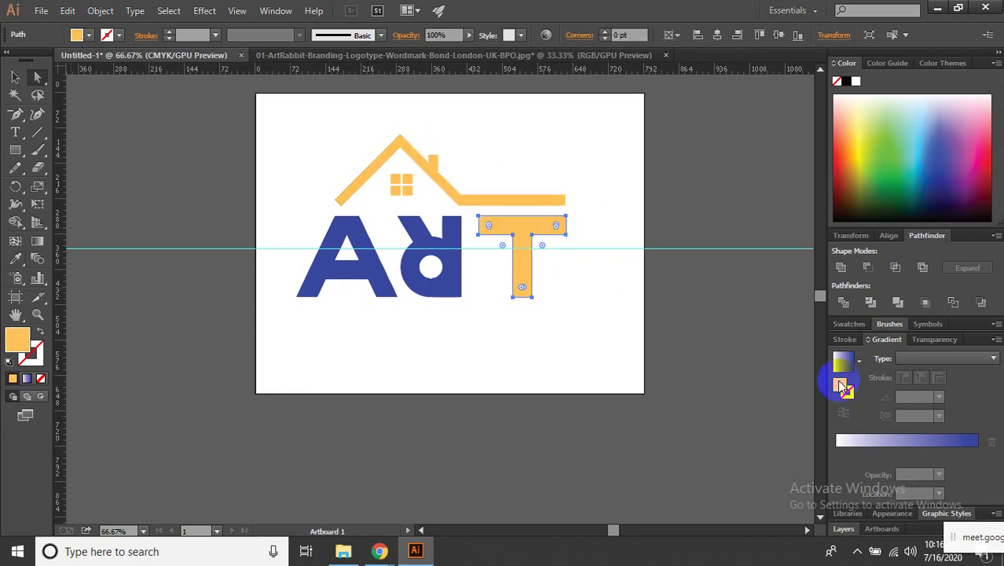
click(888, 453)
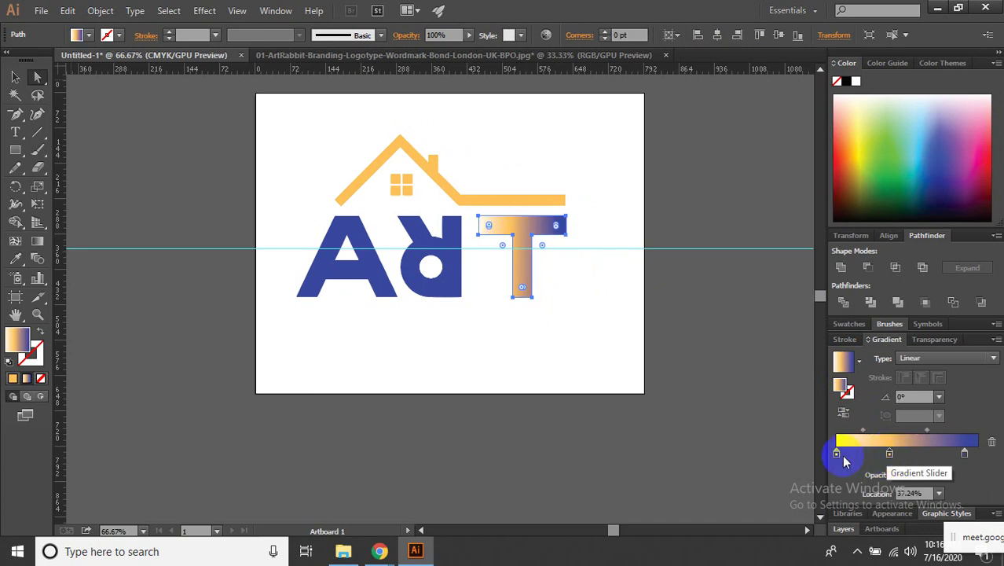
drag(835, 453, 872, 456)
click(991, 443)
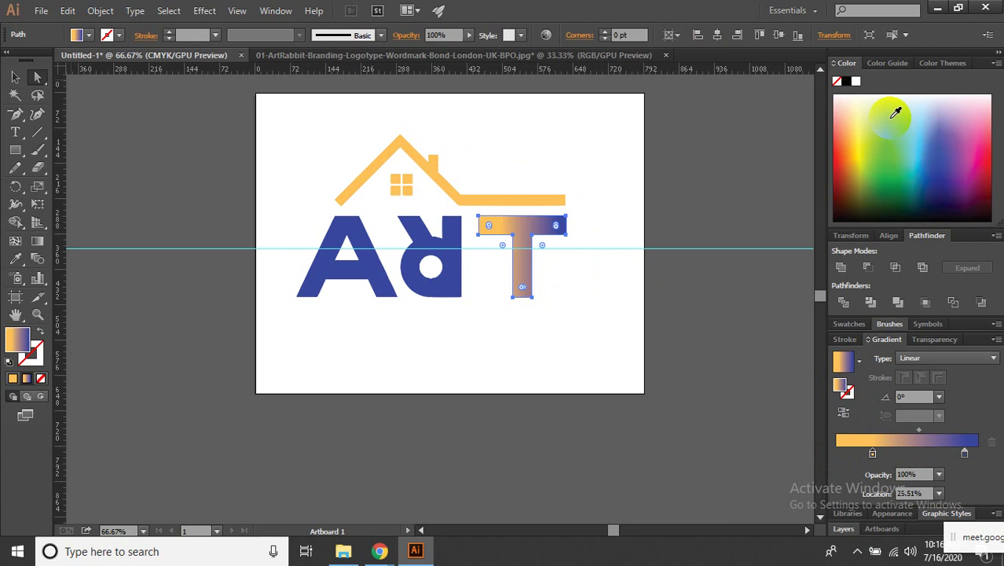
click(847, 139)
mouse_move(839, 360)
mouse_down()
mouse_move(857, 457)
mouse_move(28, 268)
mouse_up()
Sample the house's light orange onto the T and build its gradient stops.
click(15, 261)
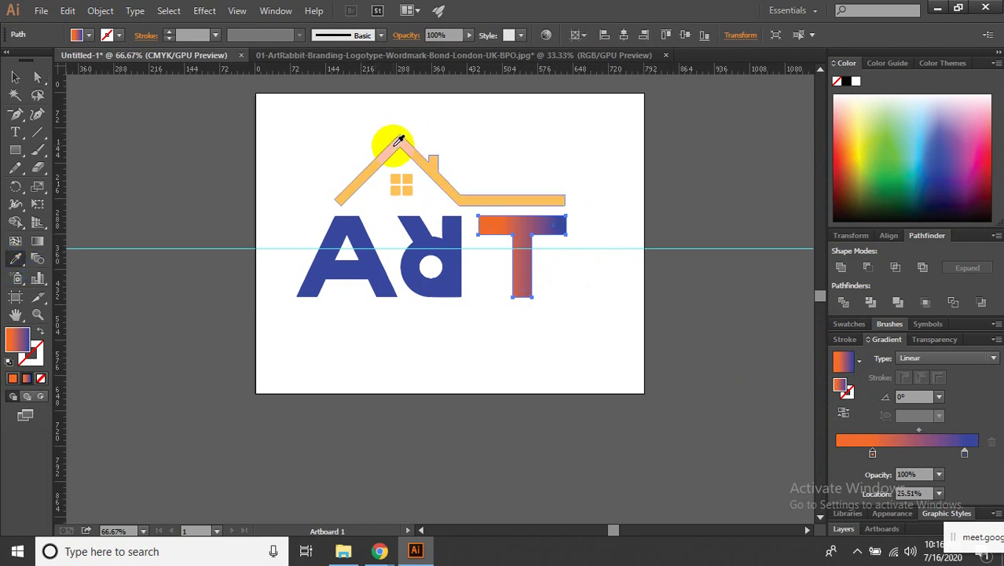
click(397, 139)
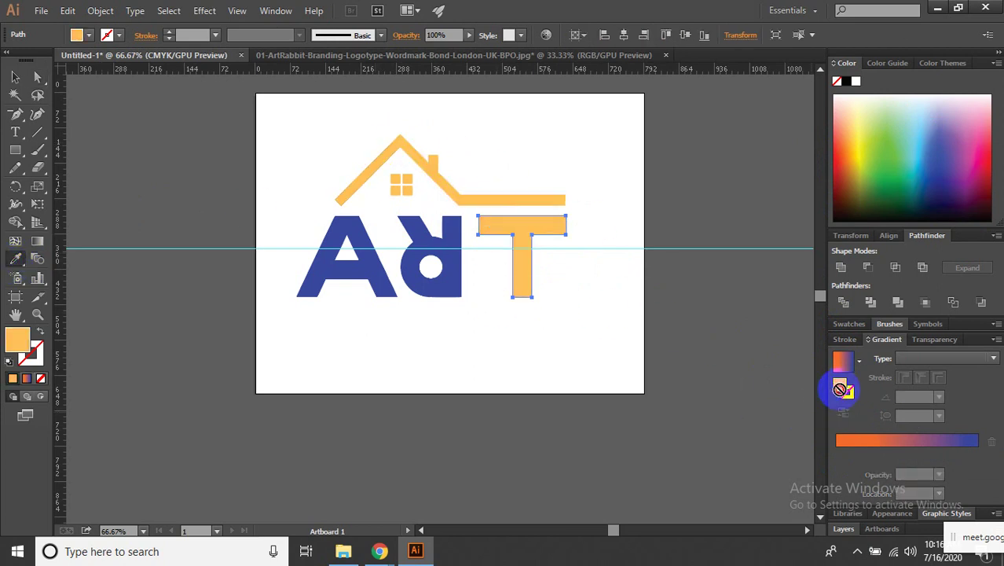
click(869, 446)
mouse_move(869, 450)
mouse_down()
mouse_move(907, 455)
mouse_move(859, 461)
mouse_up()
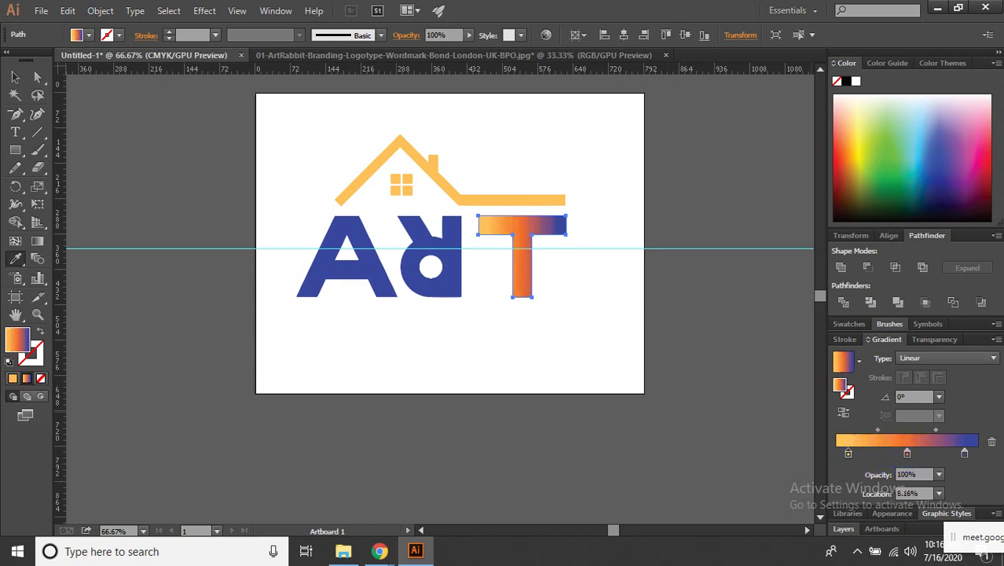
drag(976, 461, 981, 462)
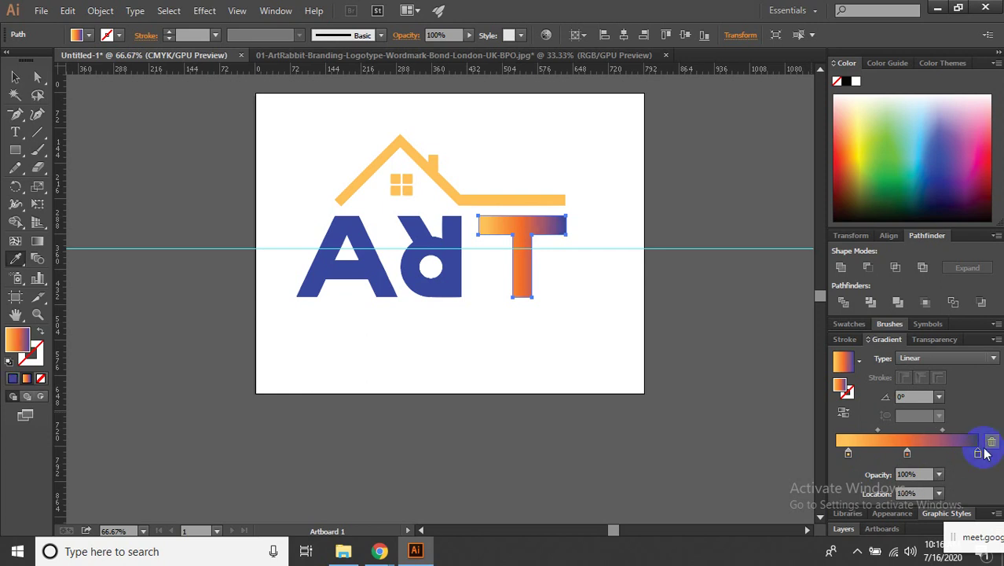
click(879, 469)
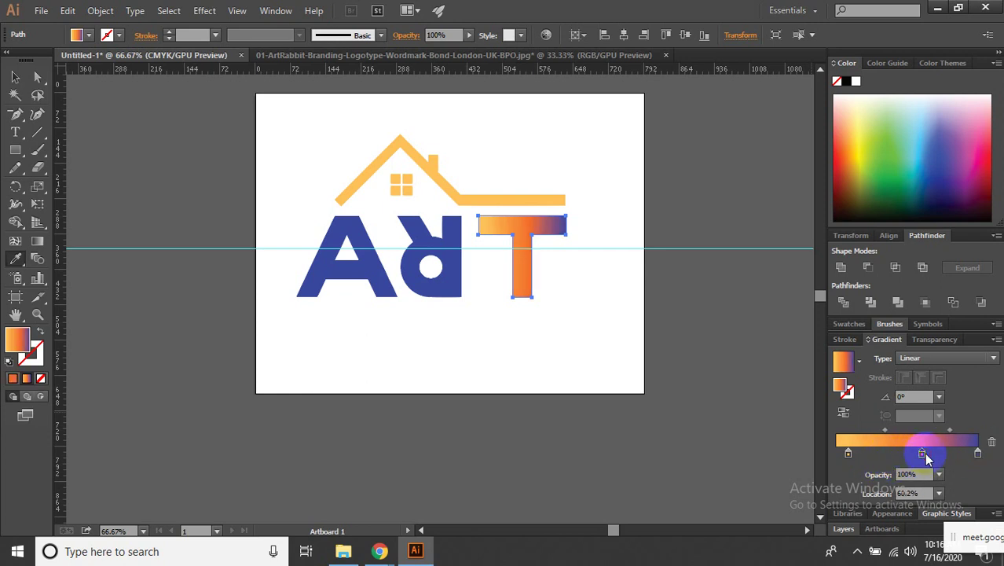
drag(923, 452, 922, 452)
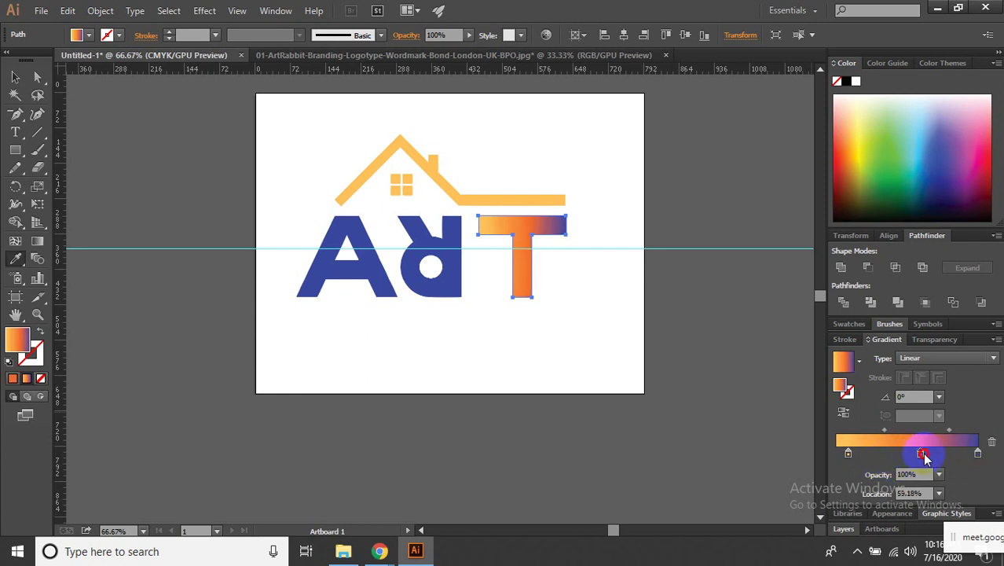
Set the T's gradient angle to -90° and slide the left stop to the start.
click(937, 397)
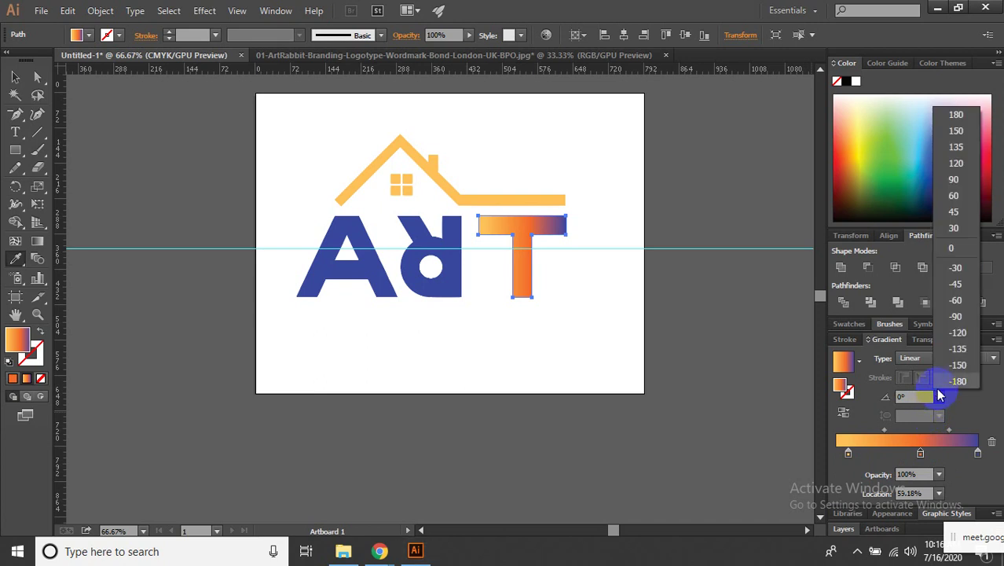
click(956, 316)
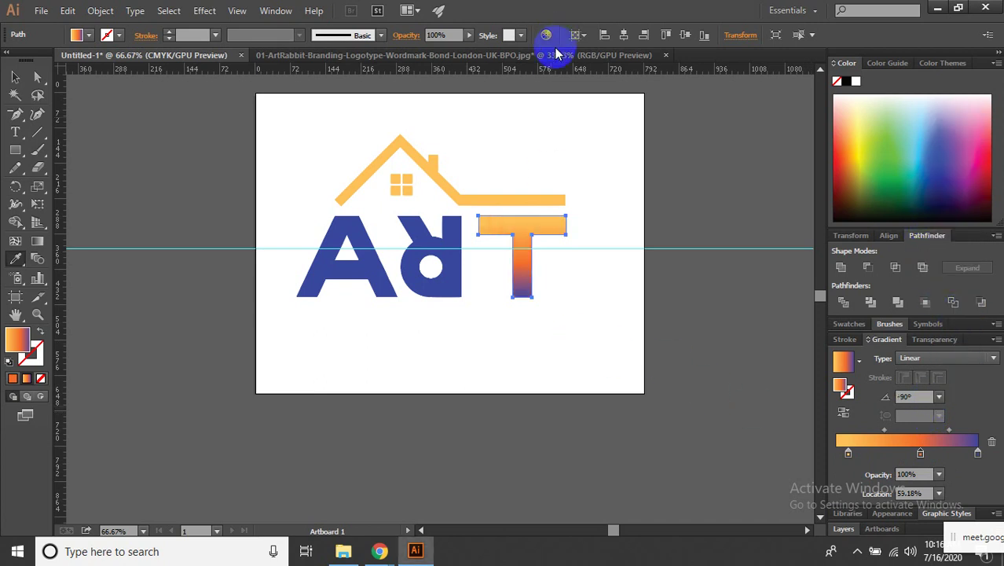
click(924, 457)
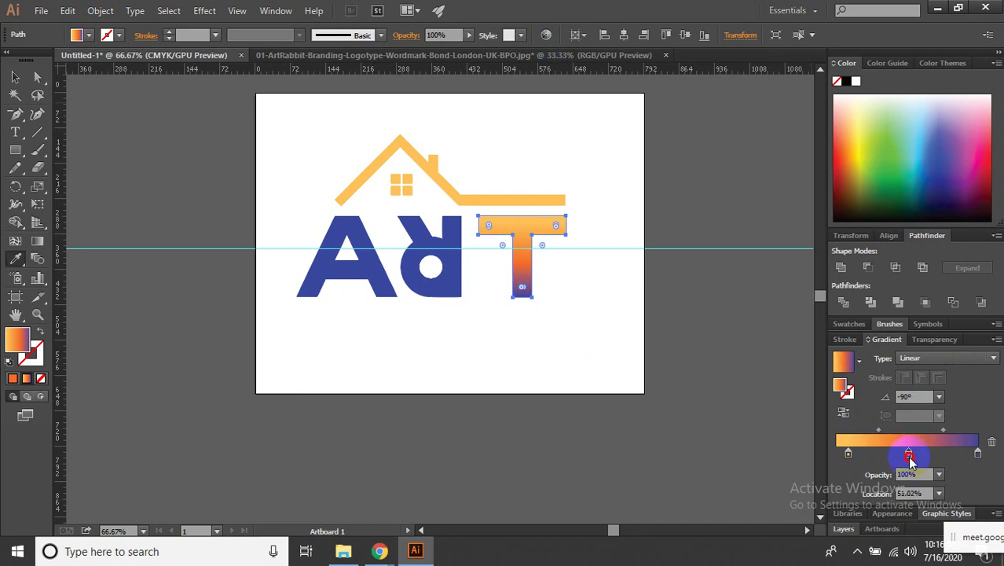
click(846, 462)
drag(858, 455, 823, 452)
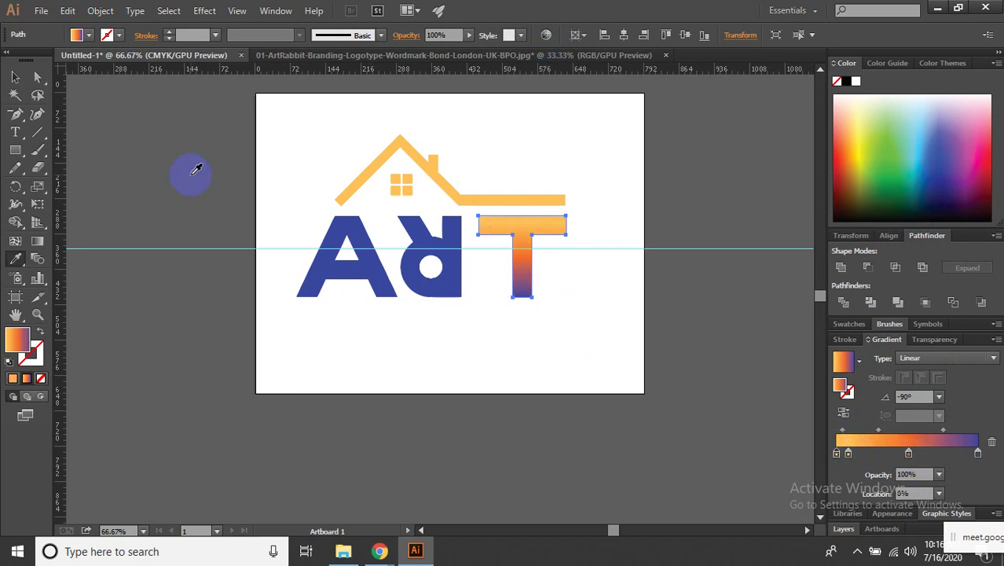
click(14, 76)
click(117, 126)
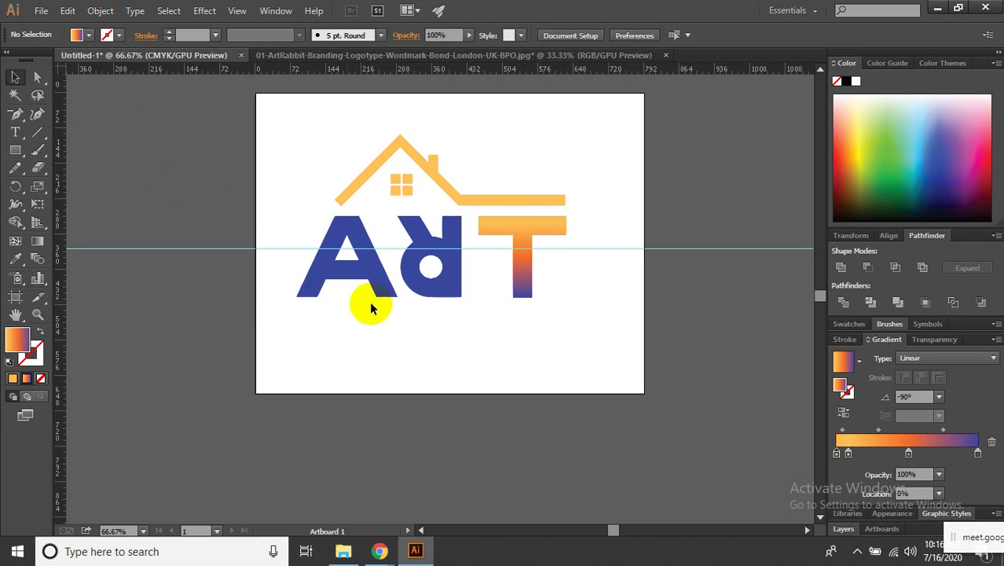
Eyedropper the T's gradient onto the A and R and set the angle to -90°.
click(505, 234)
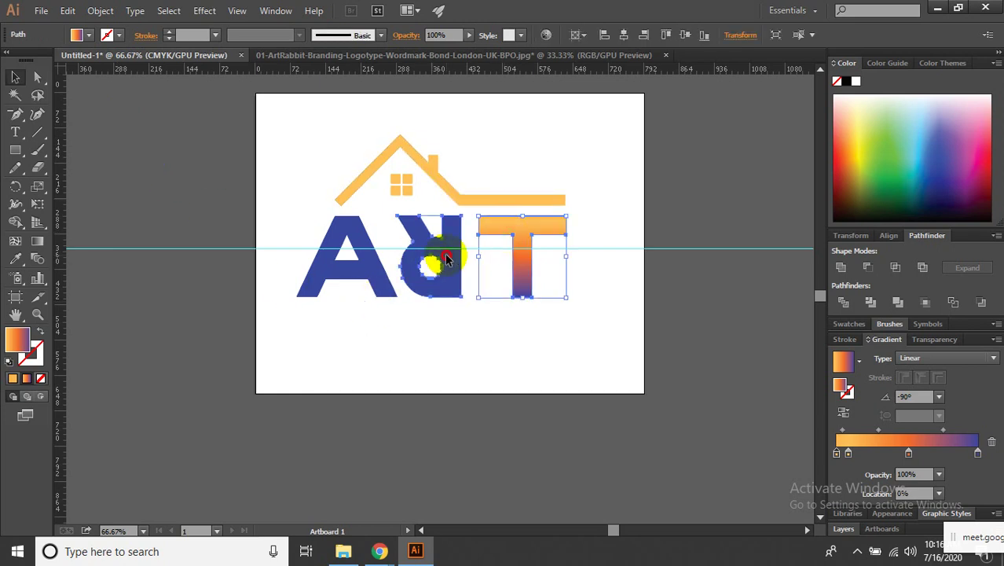
shift+click(357, 244)
click(18, 259)
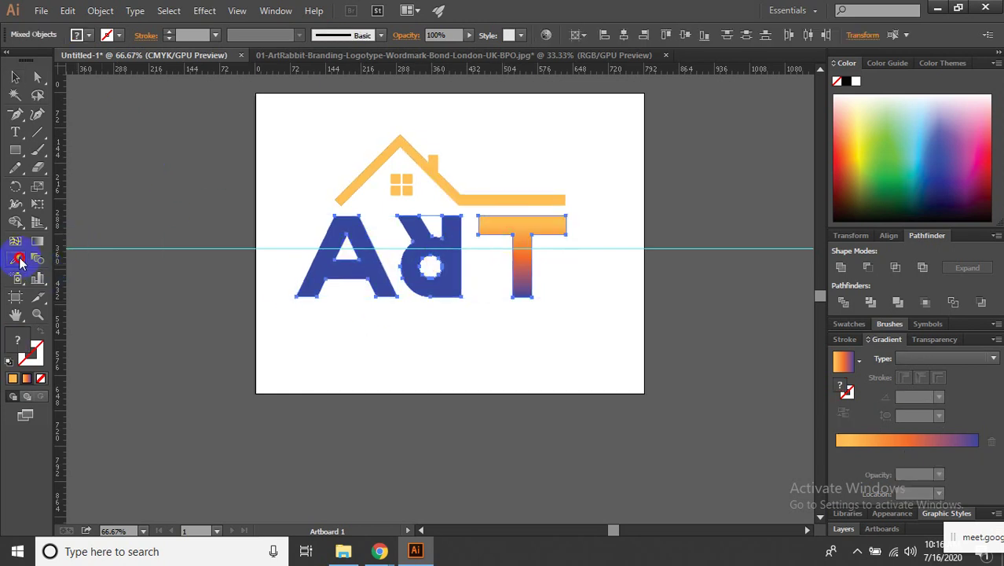
click(522, 223)
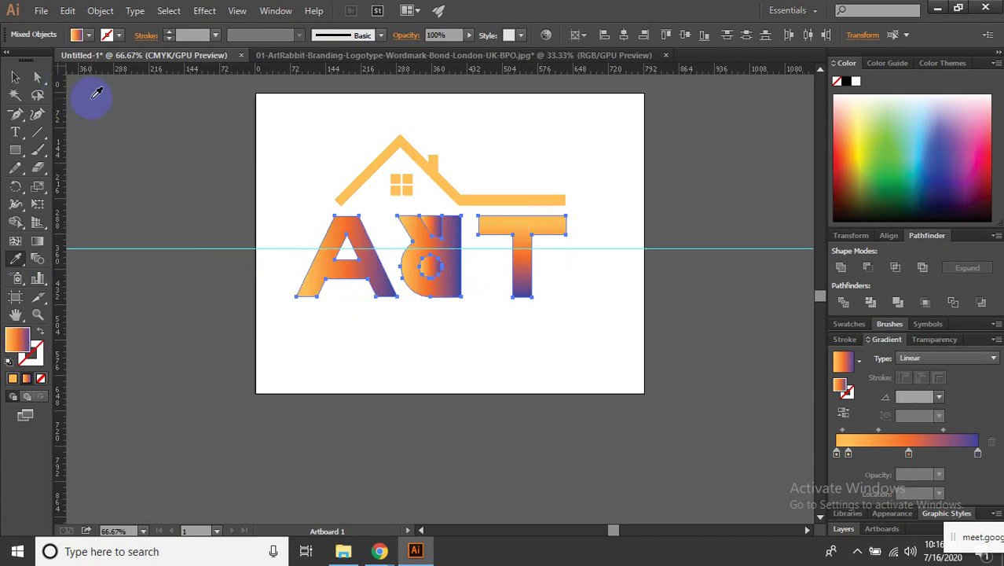
click(918, 395)
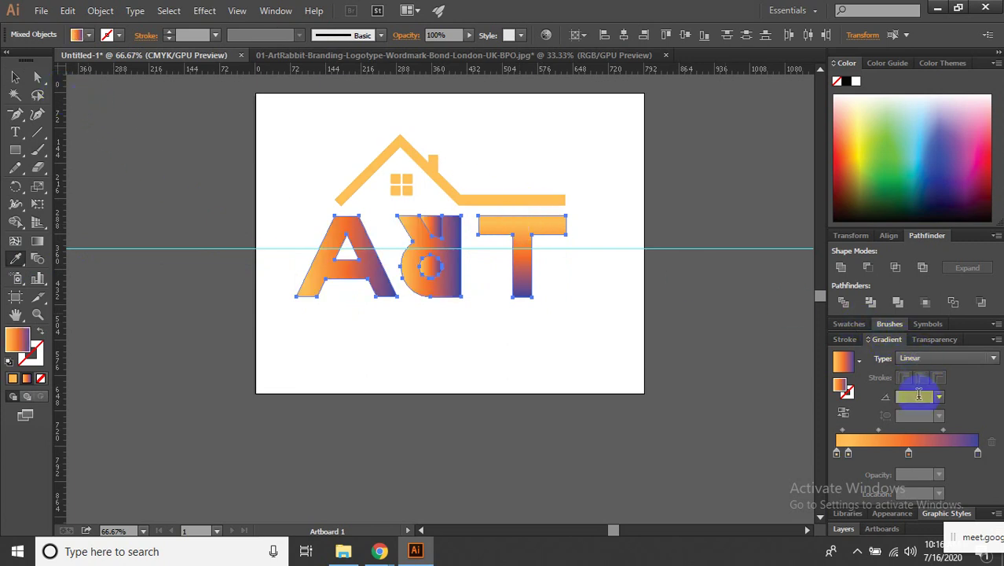
click(940, 399)
click(960, 319)
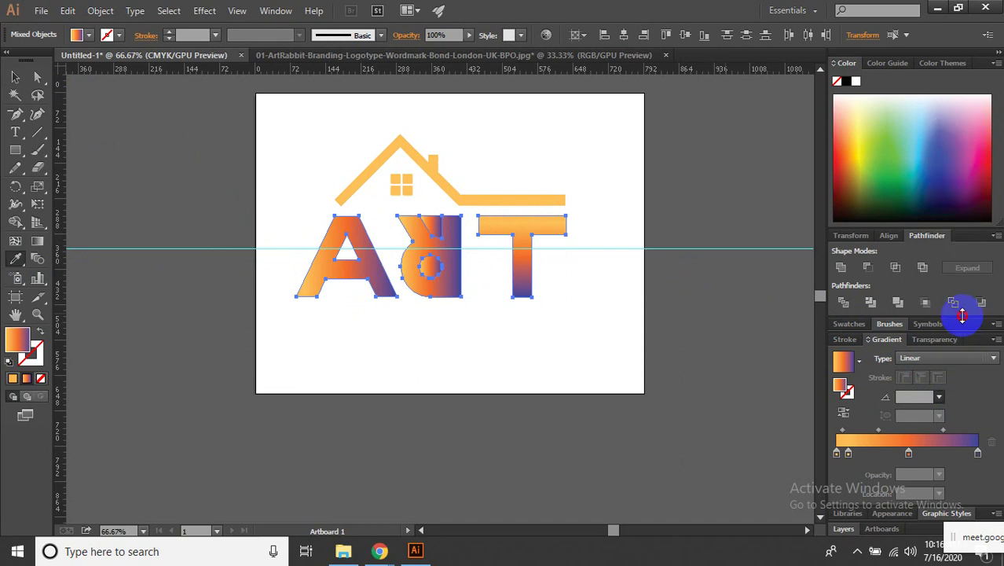
Delete the stray small circle and top wedge from the middle letter.
key(a)
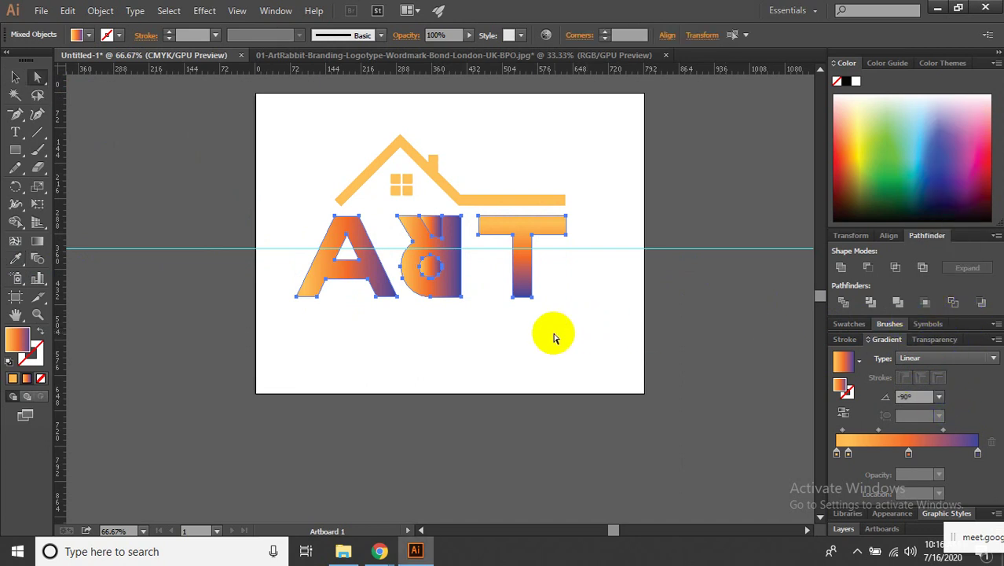
click(509, 336)
scroll(425, 249, up, 2)
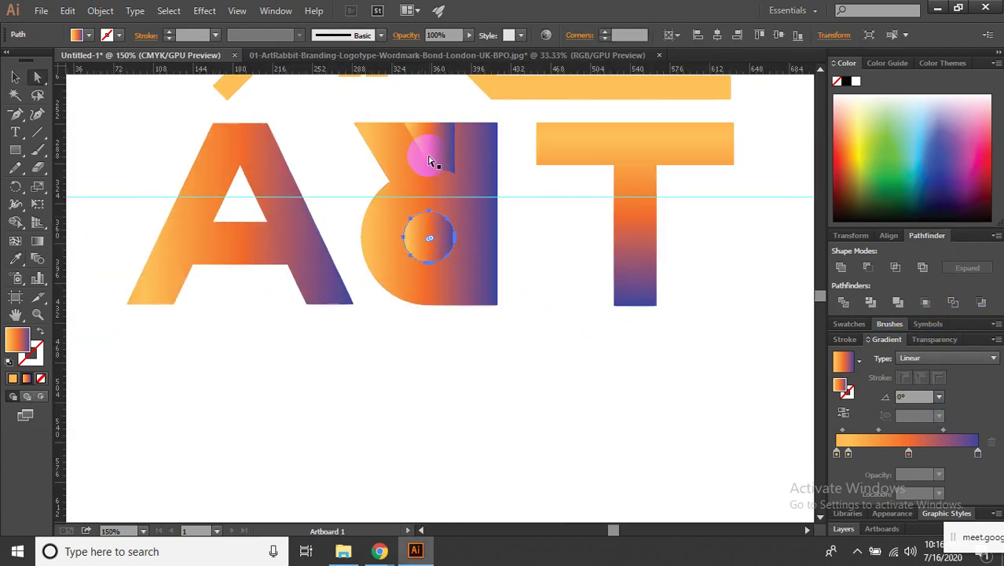
click(425, 145)
key(Delete)
click(562, 271)
Set the A and mirrored R gradients to a vertical -90° angle.
scroll(562, 271, down, 2)
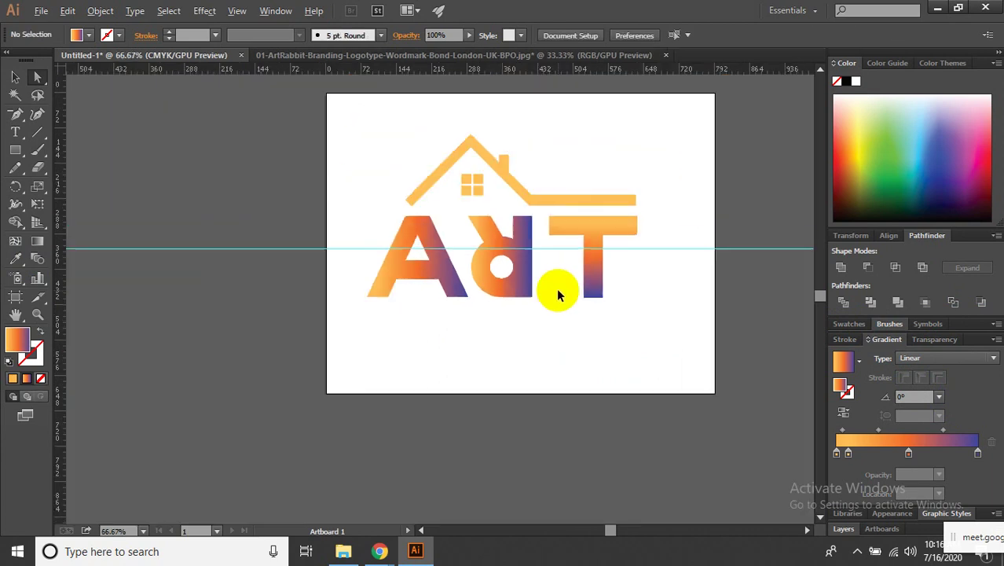
drag(686, 355, 338, 214)
click(628, 353)
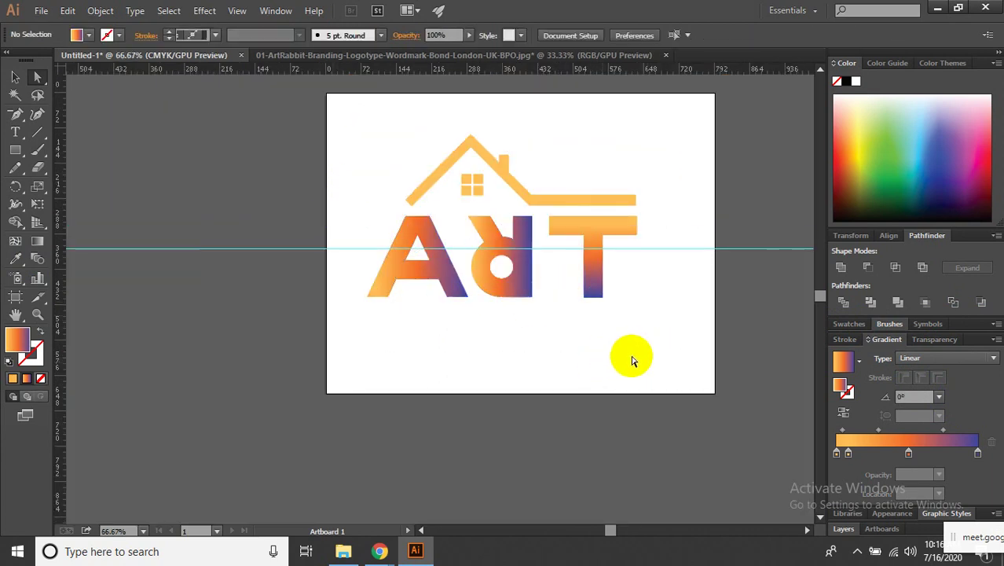
scroll(644, 365, up, 1)
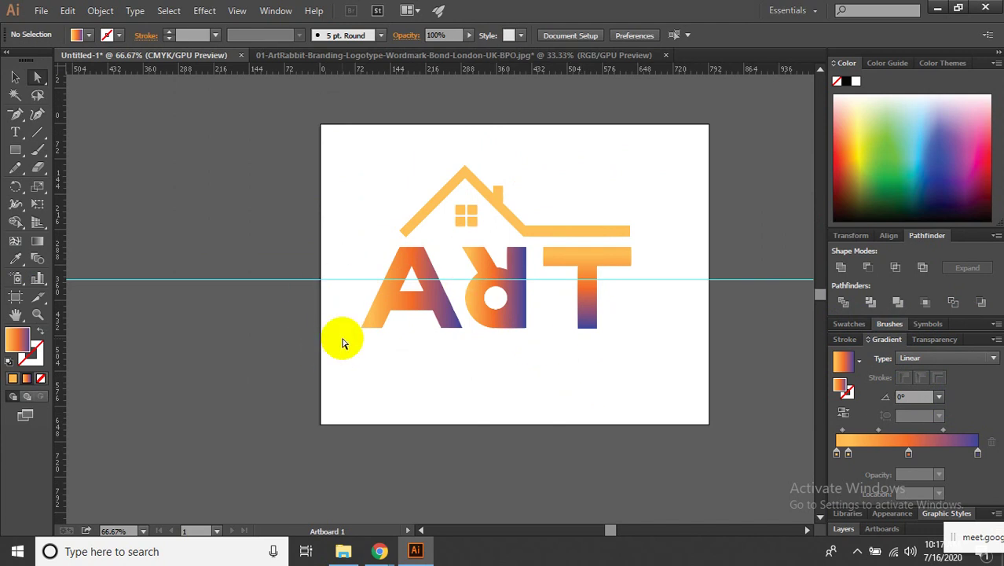
click(515, 289)
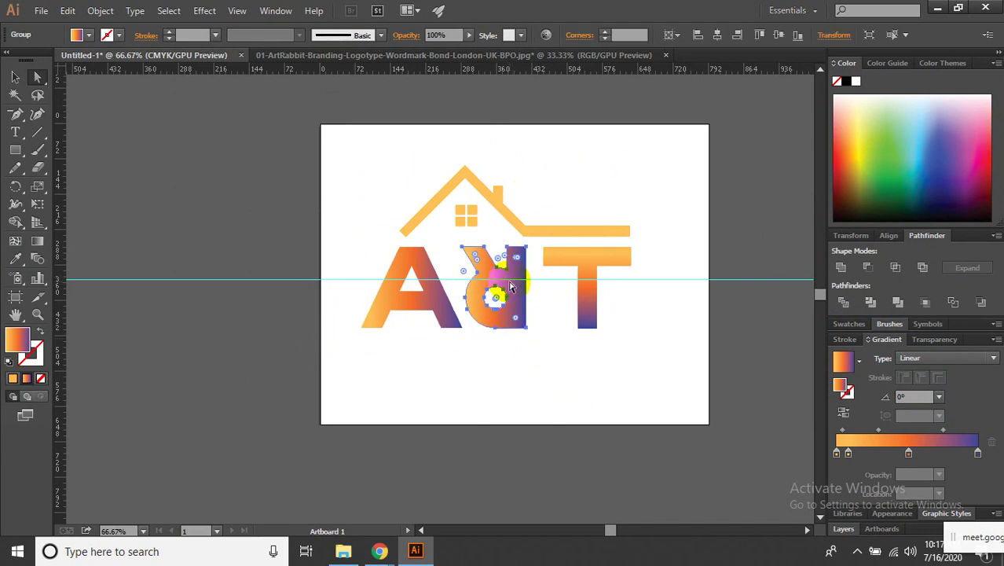
click(443, 282)
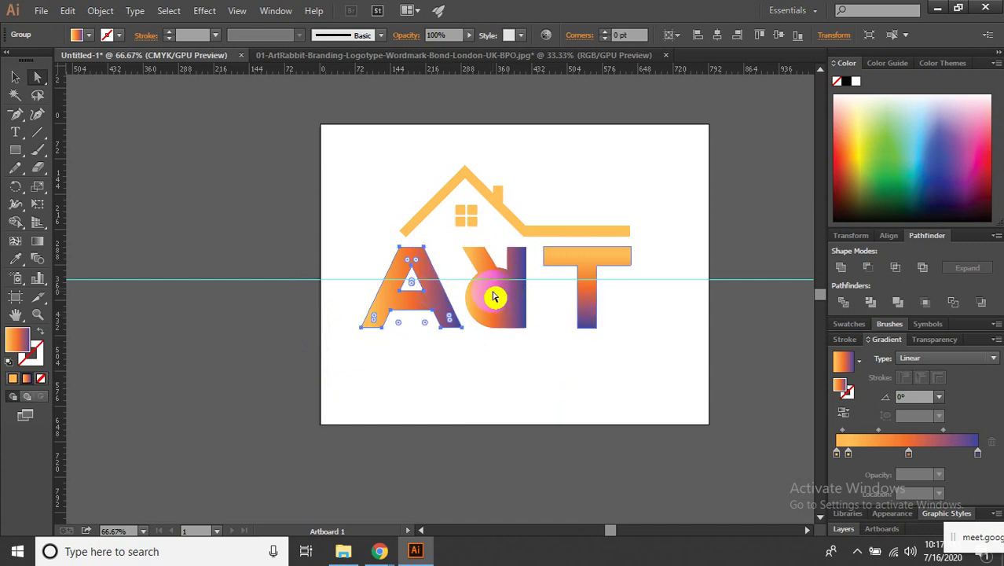
drag(493, 297, 512, 294)
click(937, 393)
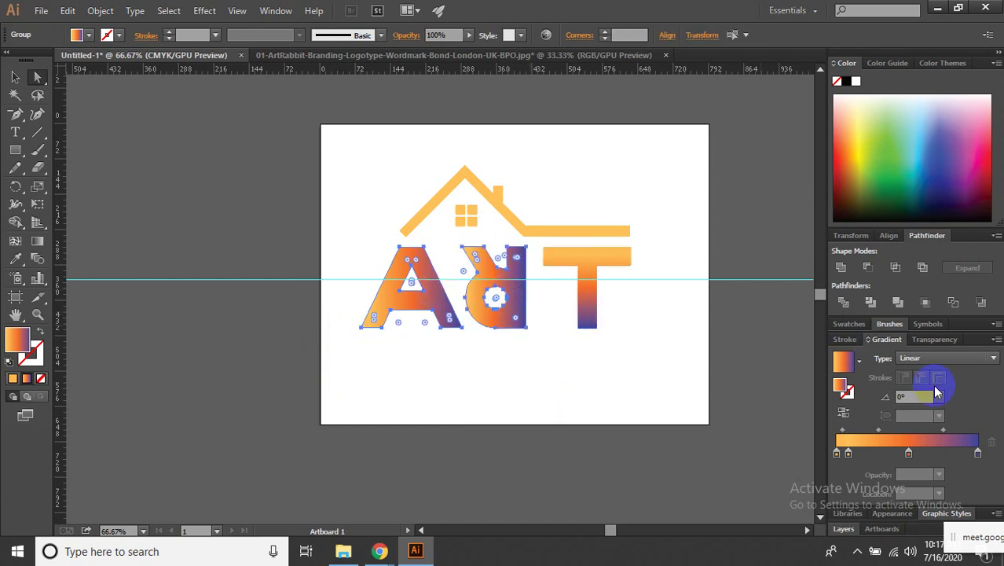
click(939, 397)
click(958, 316)
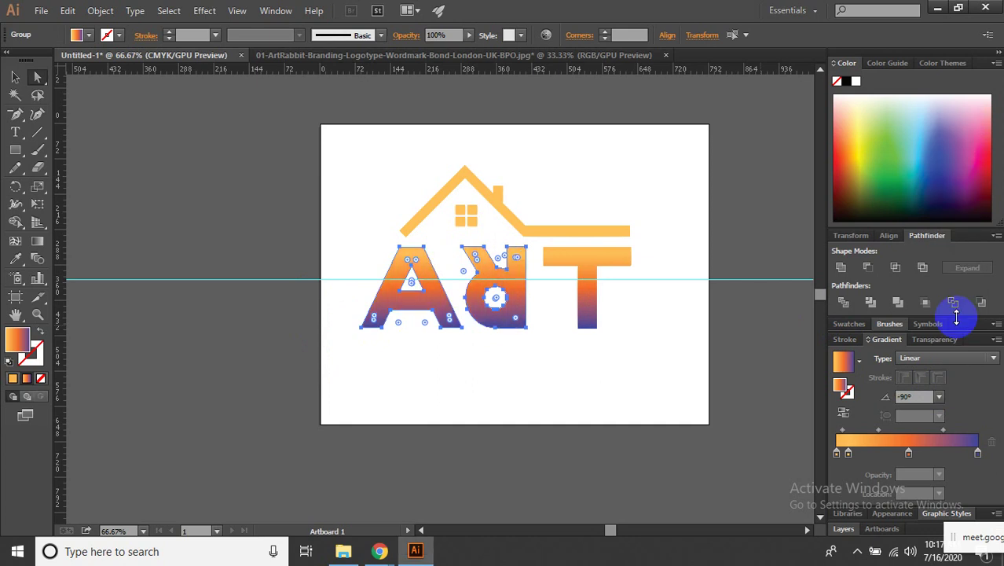
click(670, 352)
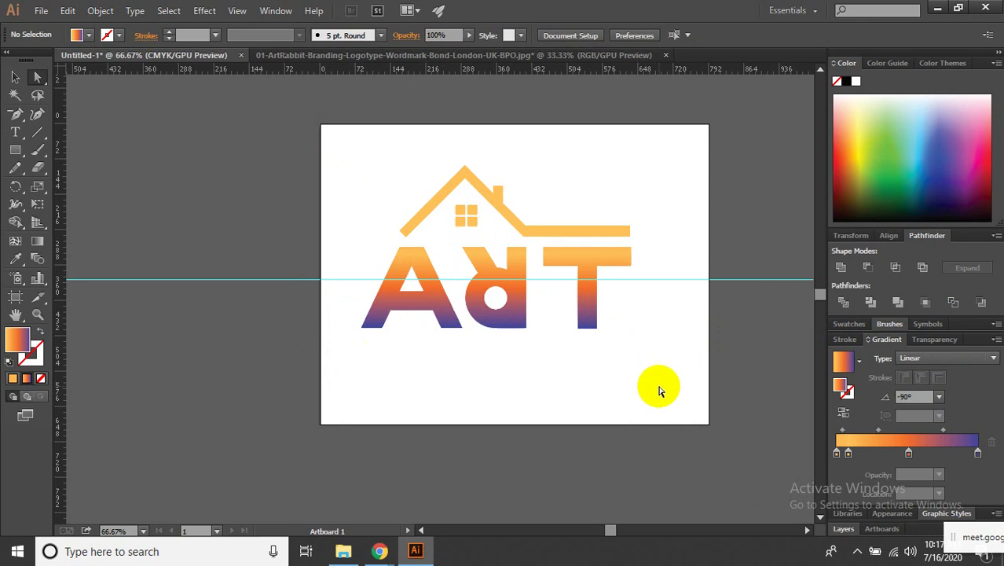
Select the whole house-and-ART logo and drag a corner to enlarge it slightly.
drag(644, 379, 267, 136)
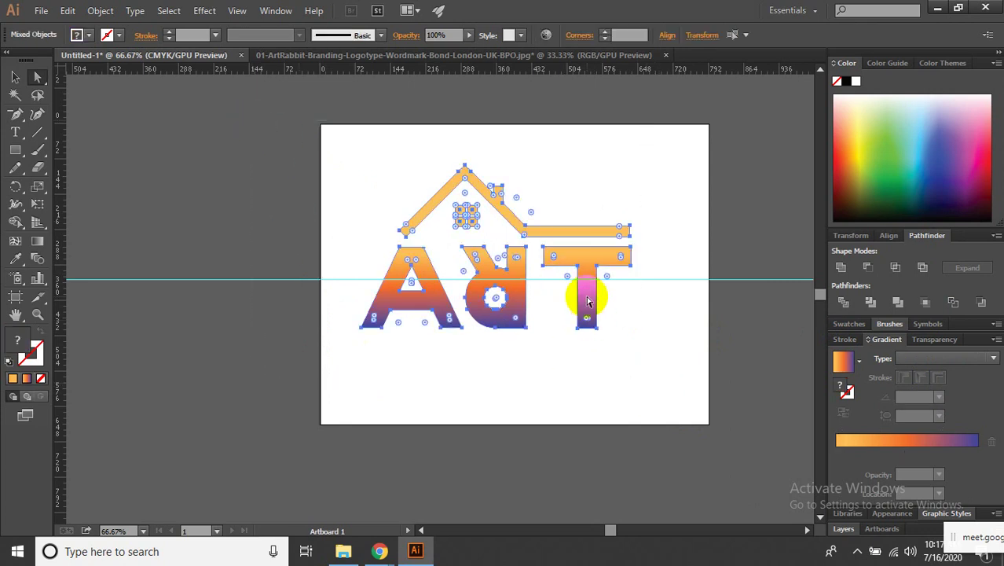
key(v)
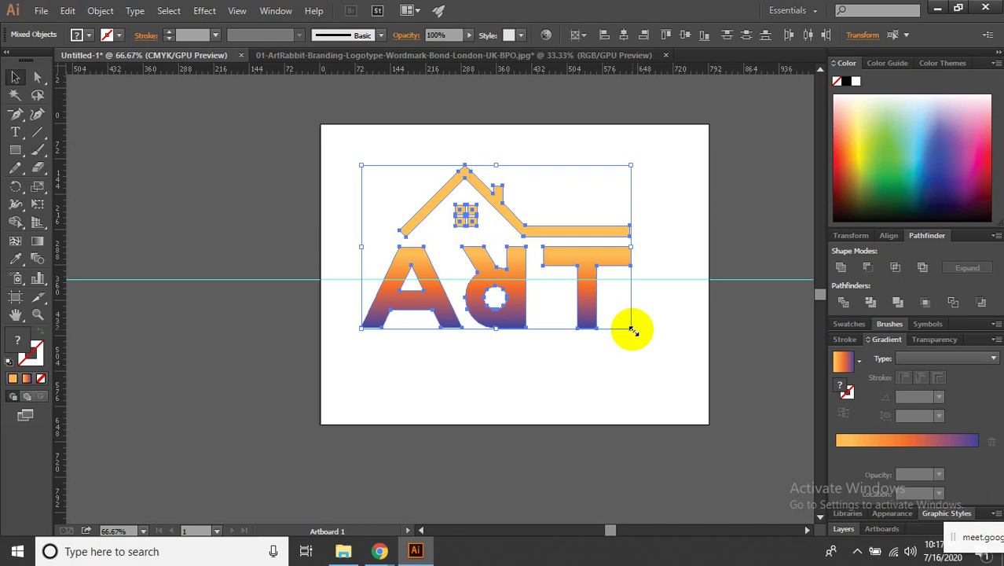
drag(631, 328, 666, 350)
drag(587, 269, 605, 280)
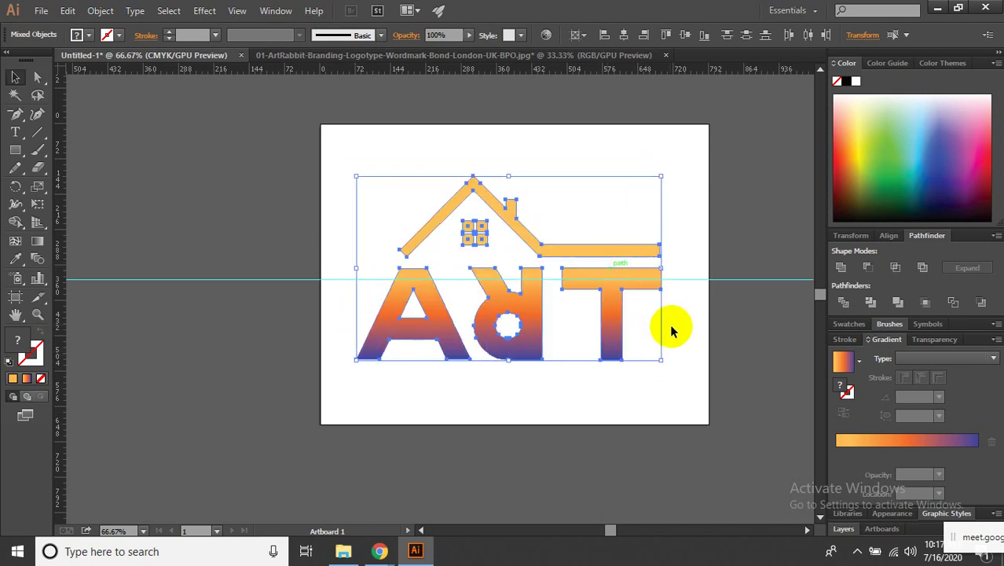
click(671, 331)
Bring up the Save As dialog for the logo document.
mouse_move(702, 372)
mouse_down()
mouse_move(672, 363)
mouse_move(319, 114)
mouse_up()
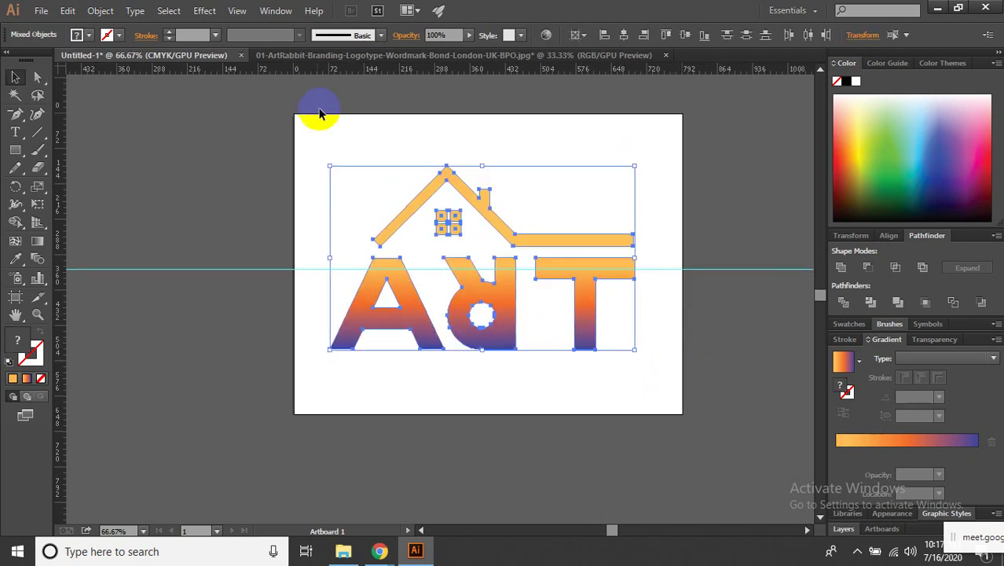
click(313, 152)
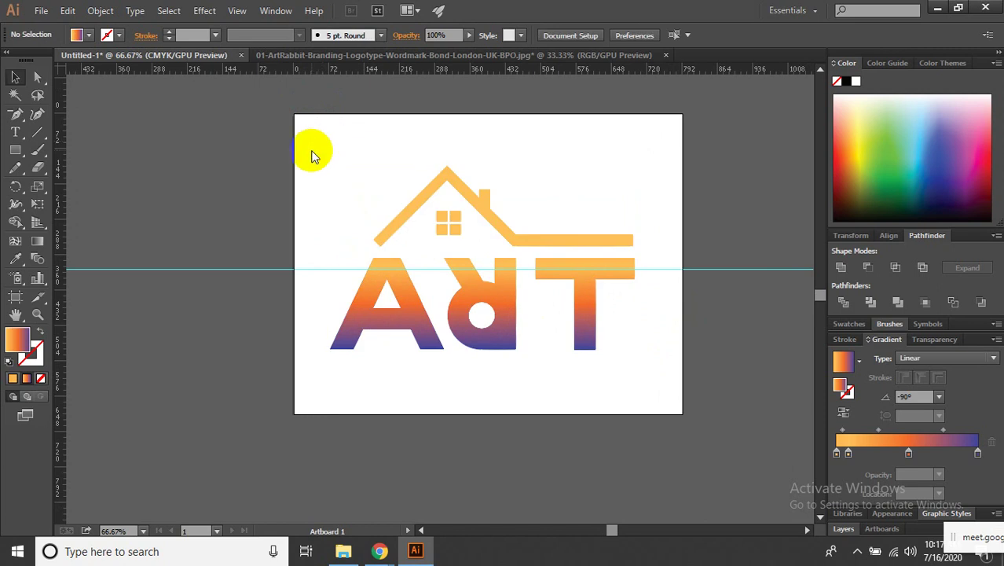
key(ctrl+s)
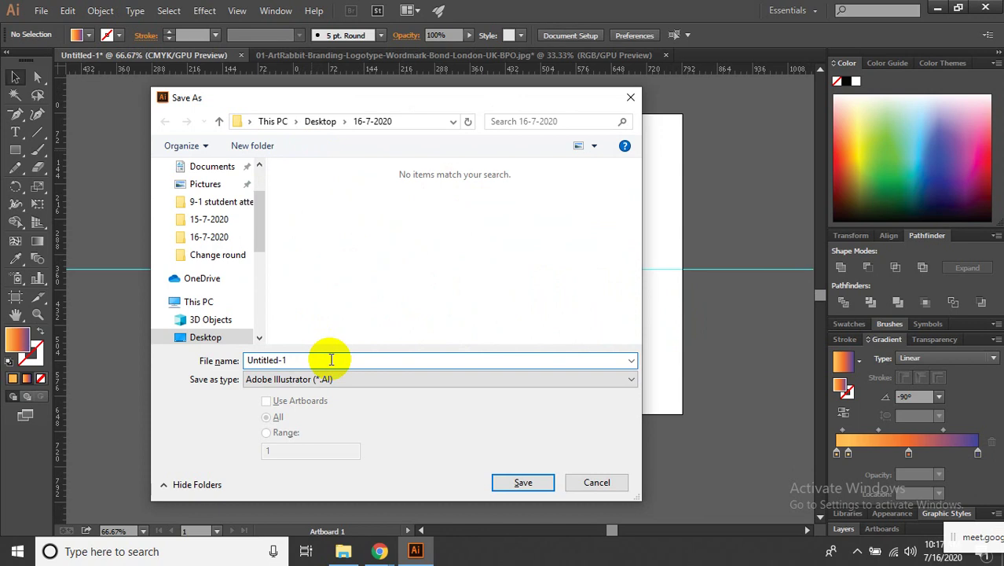
Export the logo as a High (300 ppi) transparent PNG under the default name.
key(Escape)
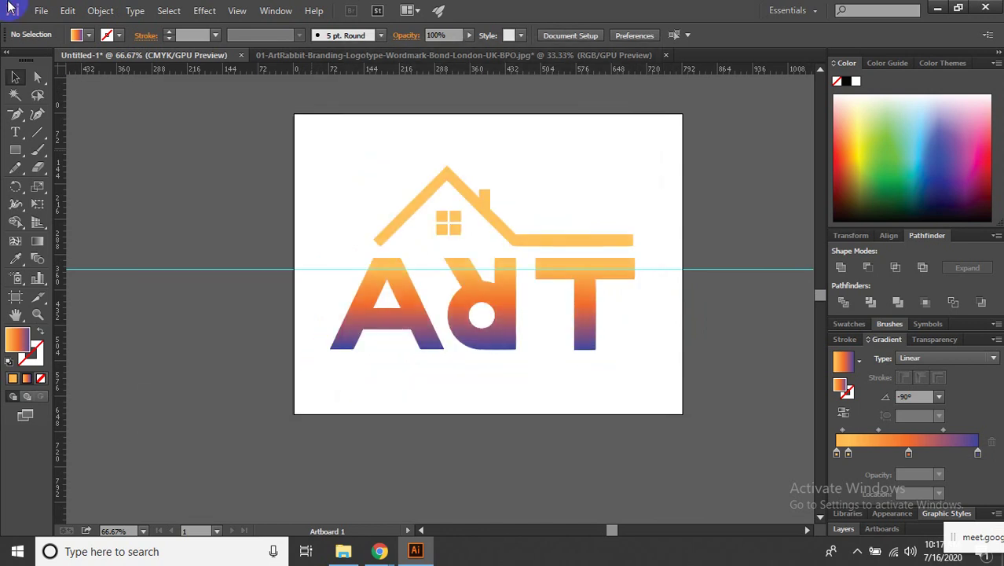
click(41, 11)
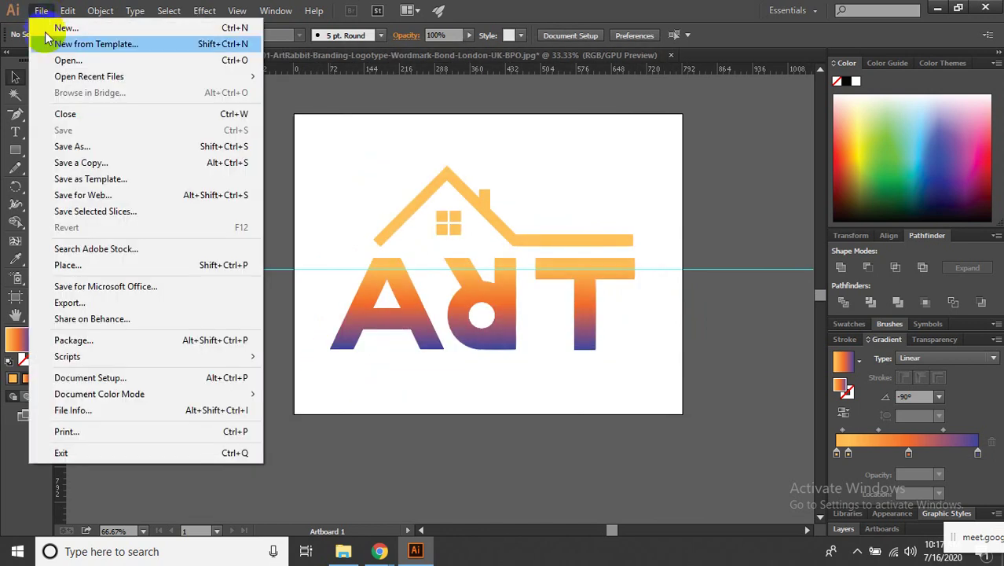
click(130, 303)
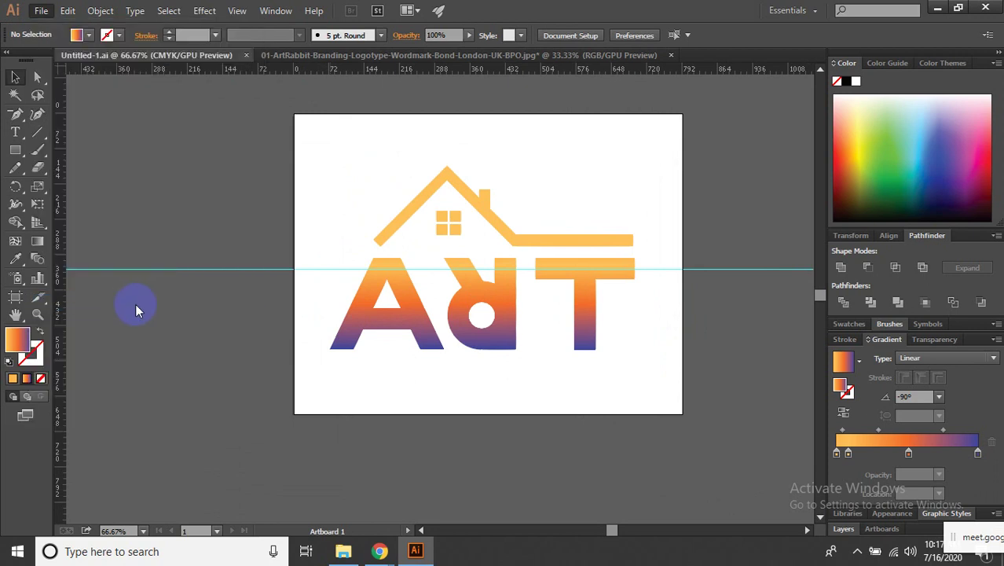
click(345, 379)
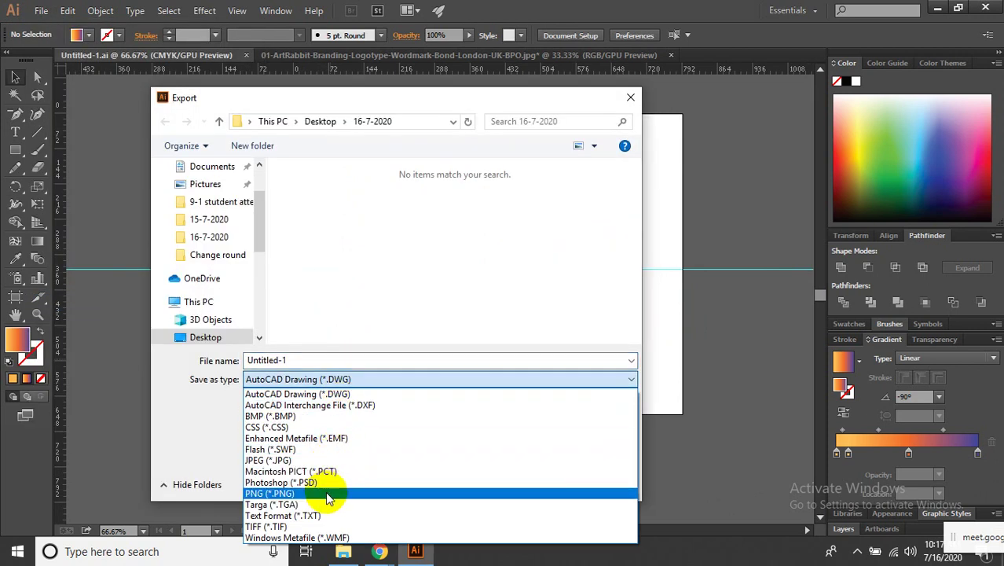
click(332, 409)
click(351, 354)
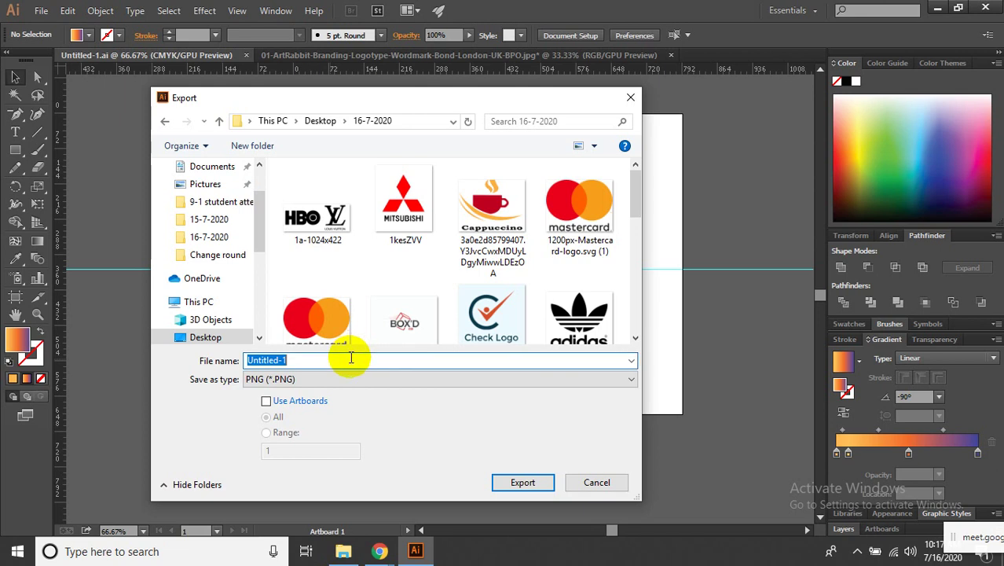
key(Return)
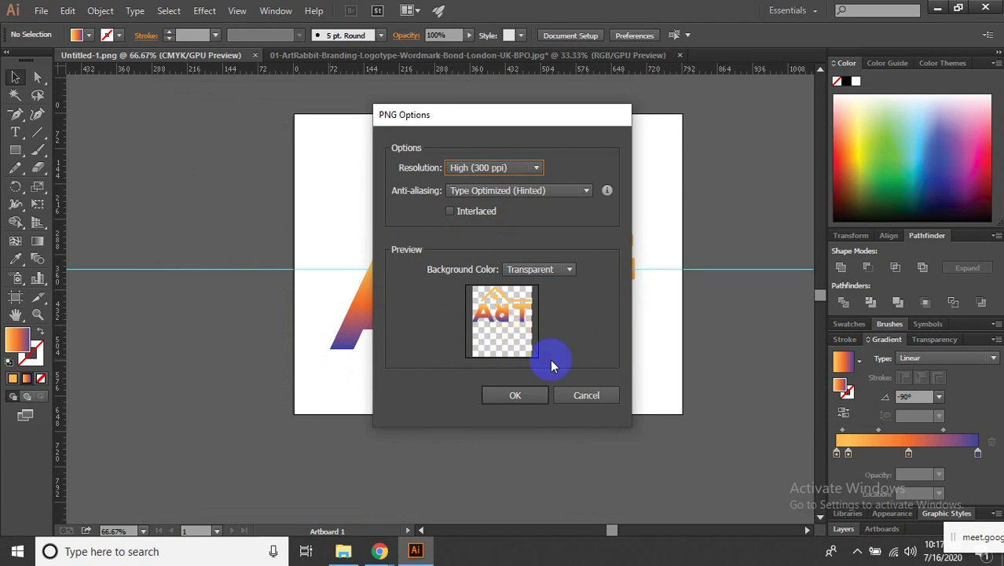
click(582, 396)
alt+scroll(581, 393, down, 1)
Select and delete the stray small blue path below the artboard.
alt+scroll(578, 377, down, 1)
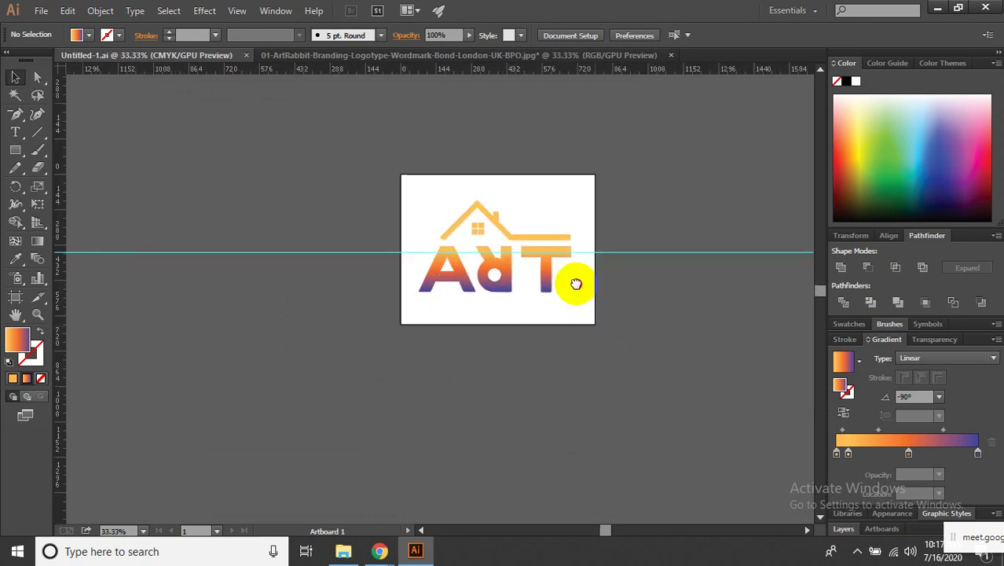
click(394, 315)
drag(300, 277, 300, 281)
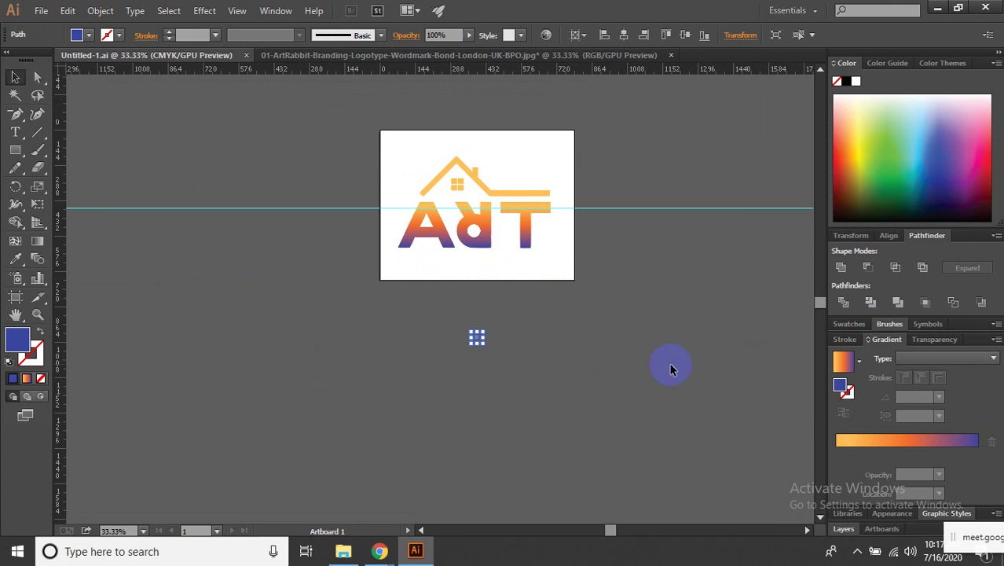
alt+scroll(480, 346, up, 3)
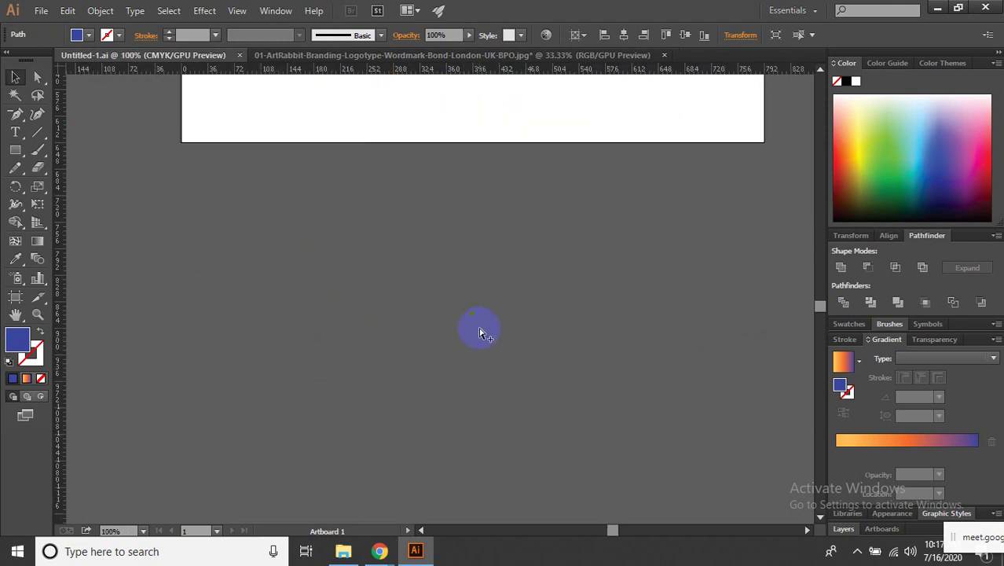
alt+scroll(488, 316, down, 1)
alt+scroll(485, 325, down, 2)
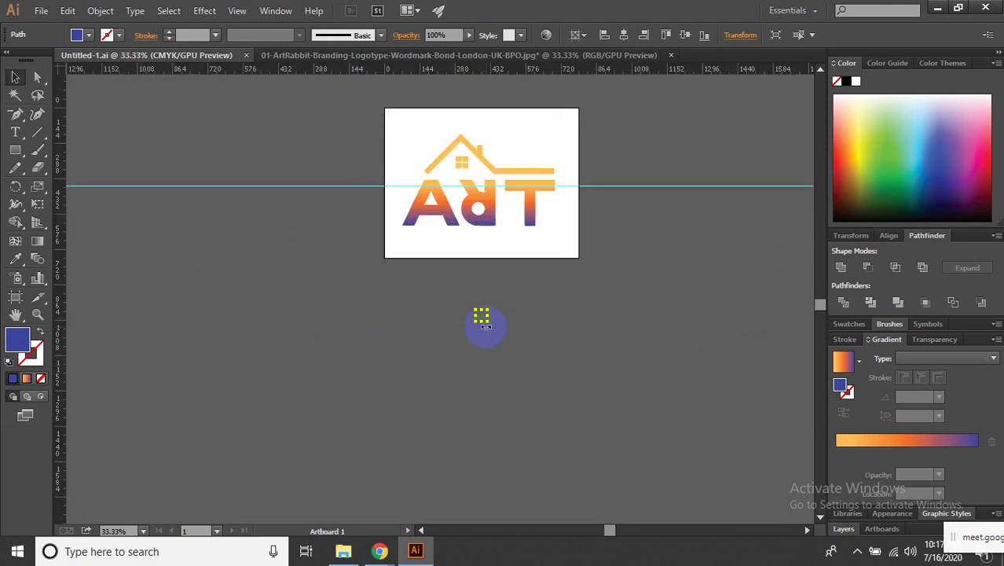
key(Delete)
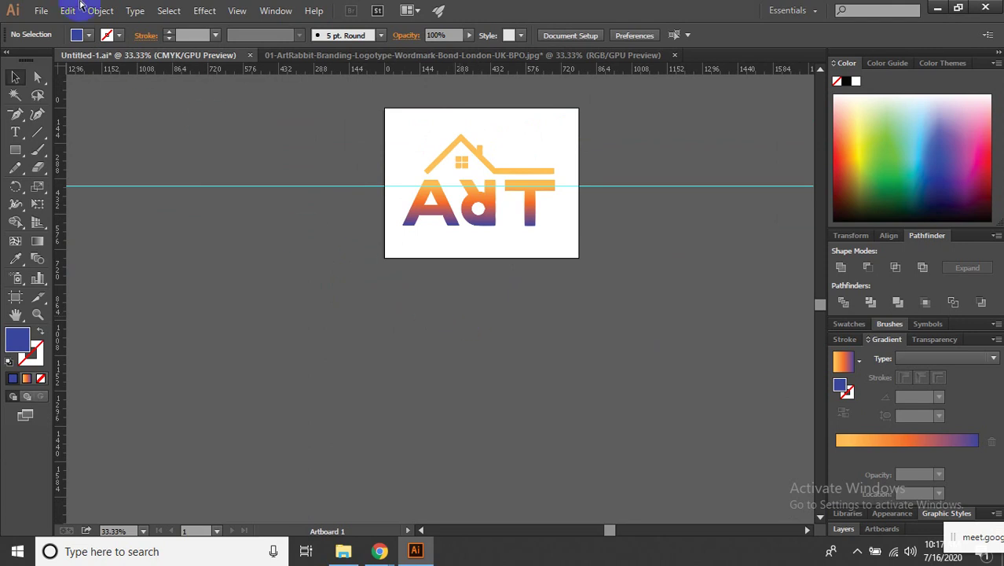
Export the logo again as a PNG at High (300 ppi).
click(41, 11)
click(149, 302)
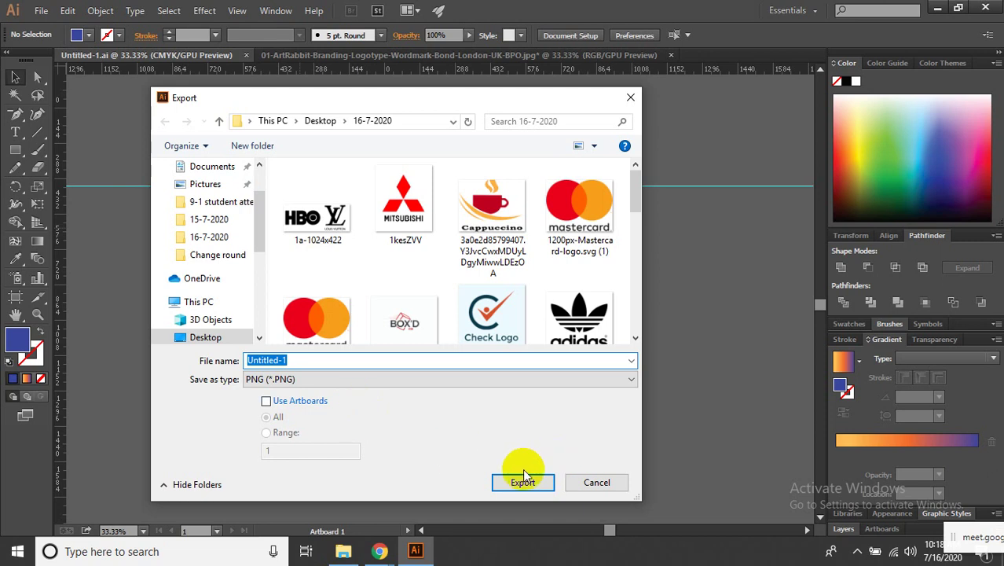
click(524, 475)
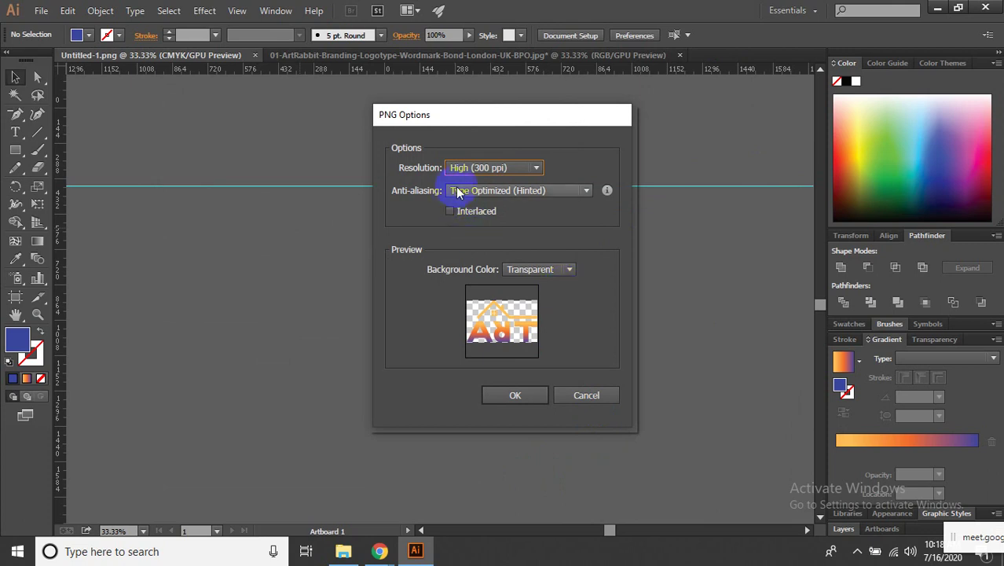
click(473, 167)
click(497, 226)
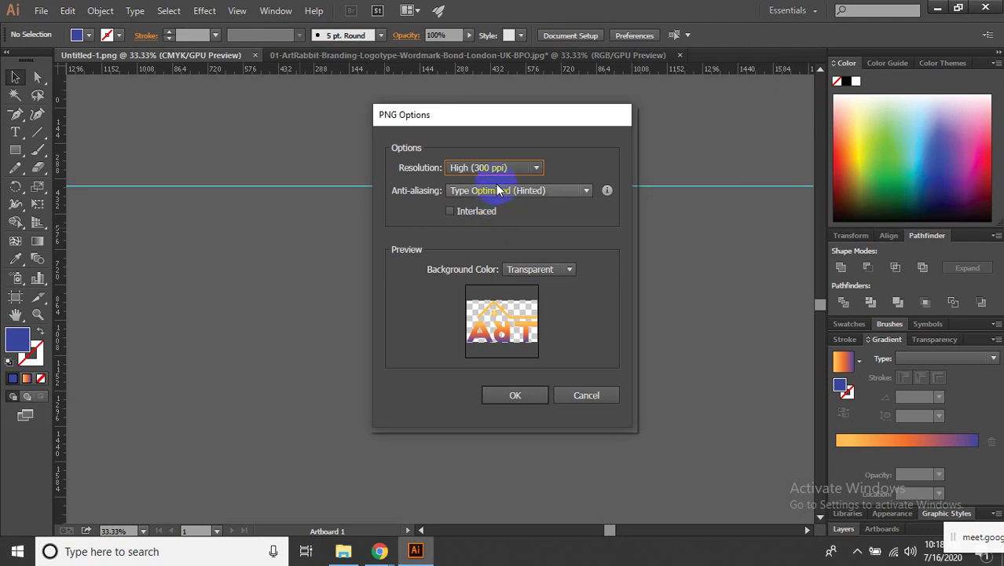
click(514, 395)
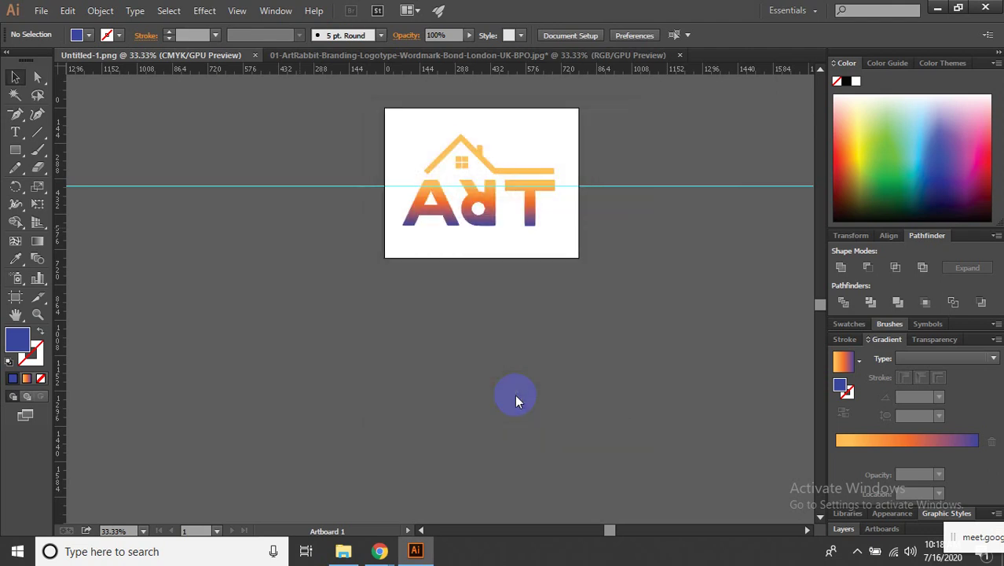
Launch Adobe Photoshop CC from its Windows Start menu tile.
click(24, 553)
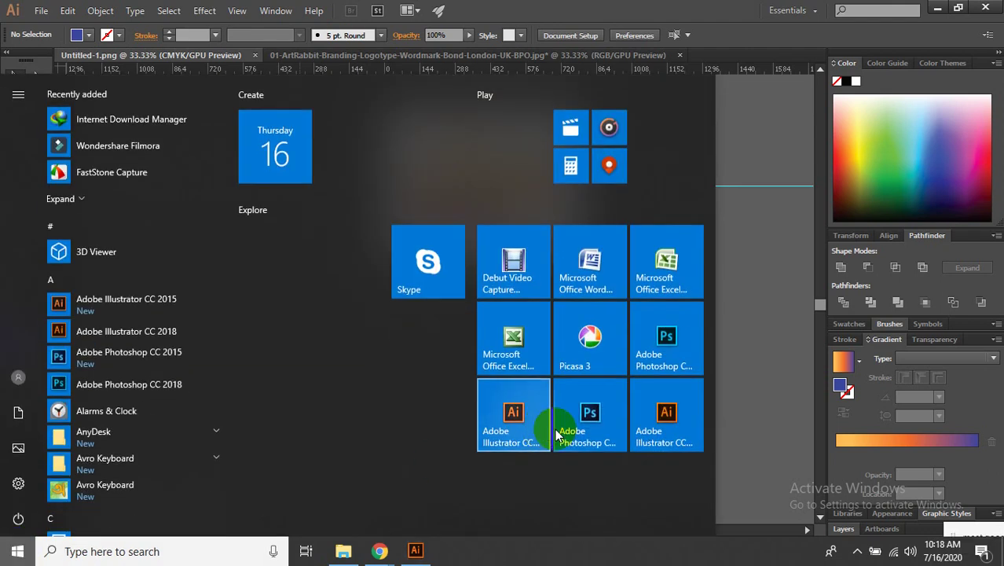
click(566, 430)
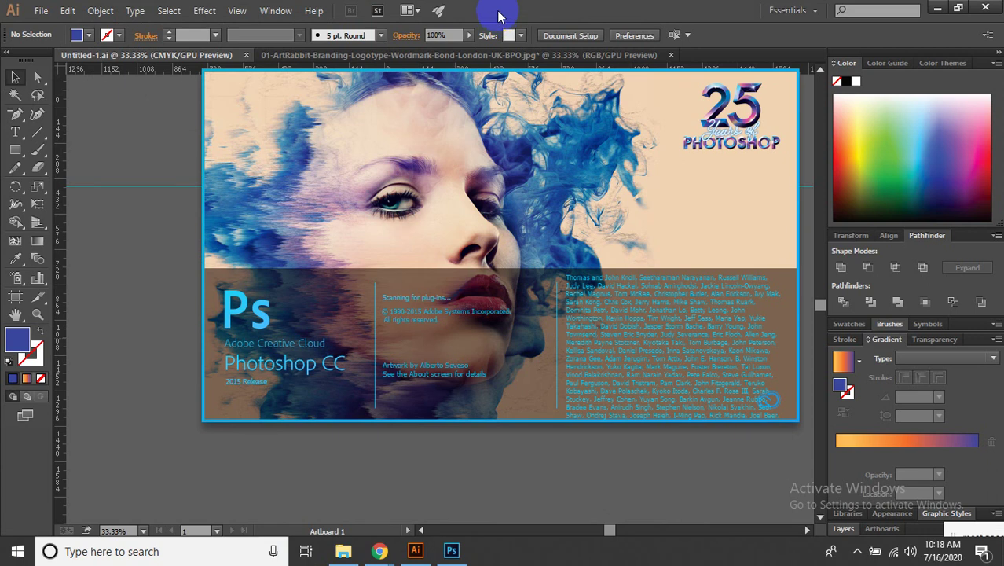
Bring the Illustrator document forward and select ART's middle letter group.
click(157, 118)
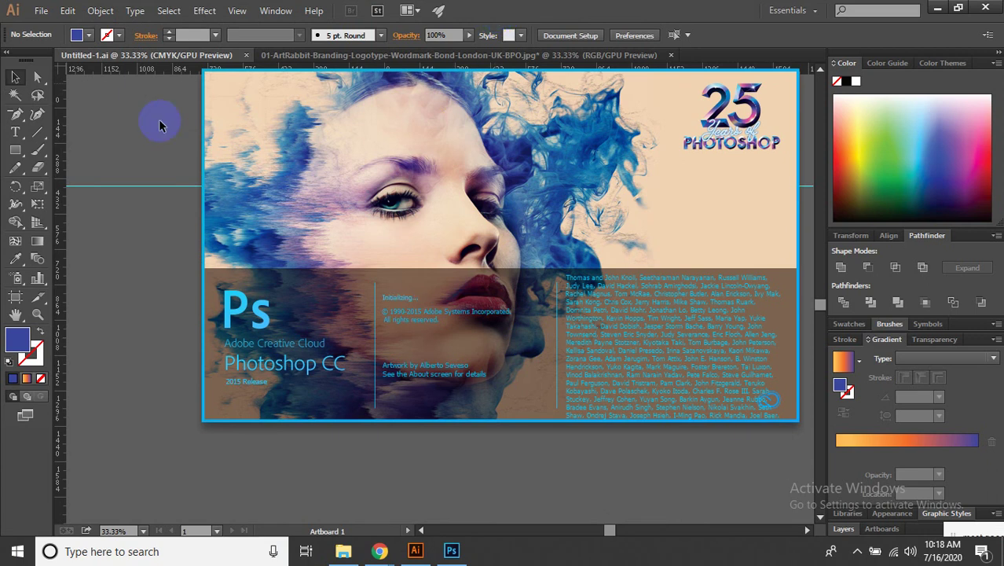
click(130, 135)
click(491, 197)
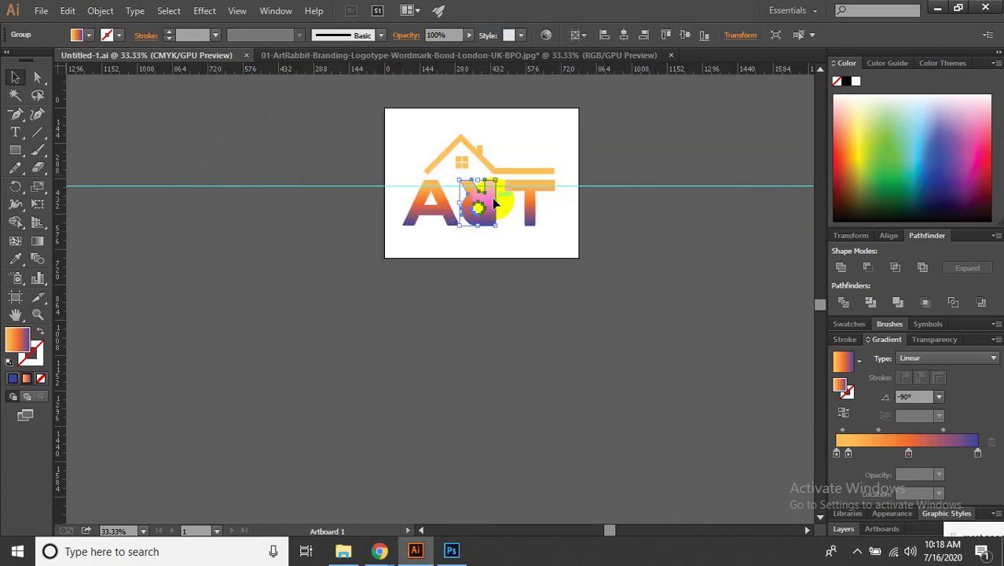
Open Free-Gold-Foil-Texture1 from the Desktop's 5$ > change color folder.
click(42, 11)
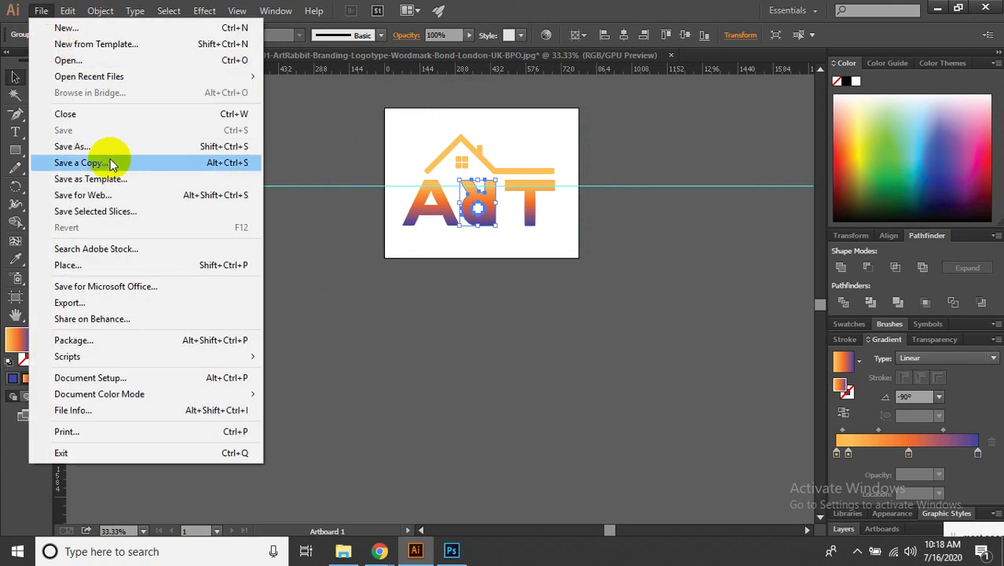
click(91, 60)
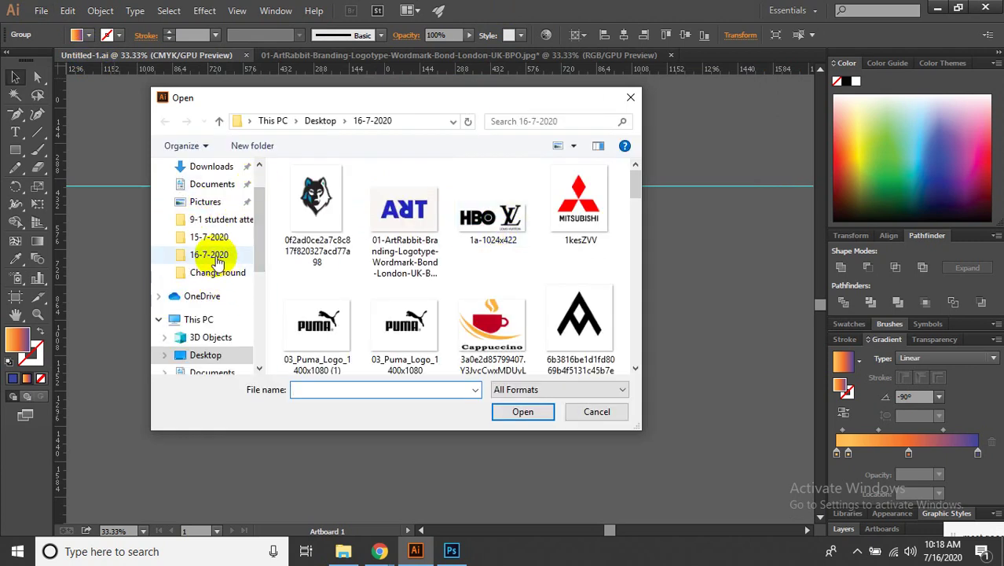
click(220, 354)
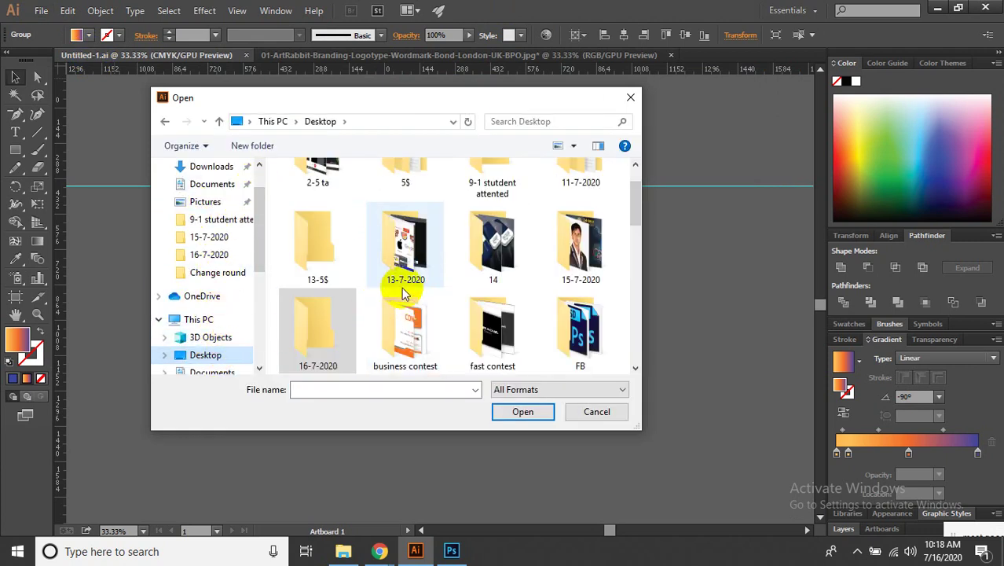
scroll(412, 236, up, 1)
double_click(425, 165)
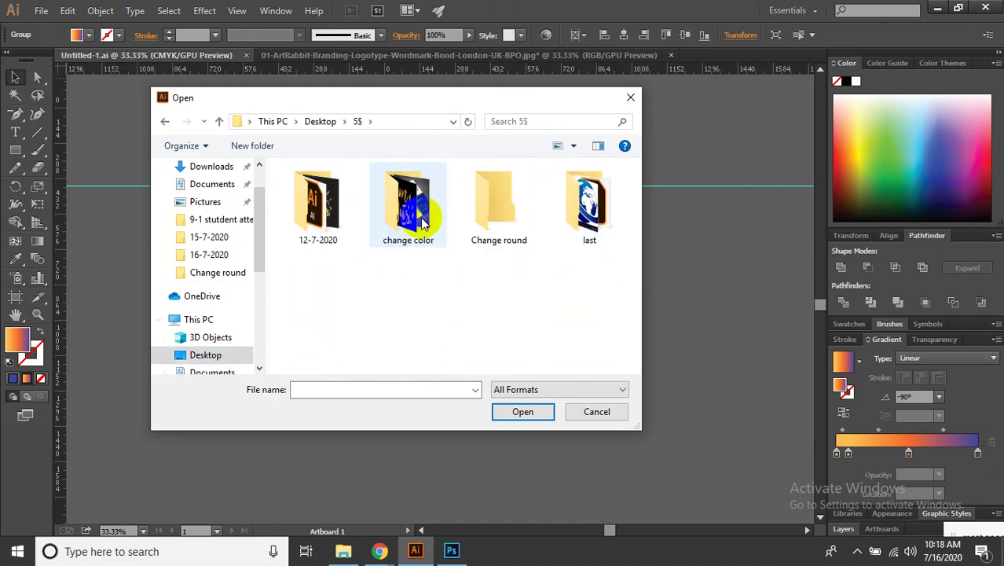
double_click(341, 223)
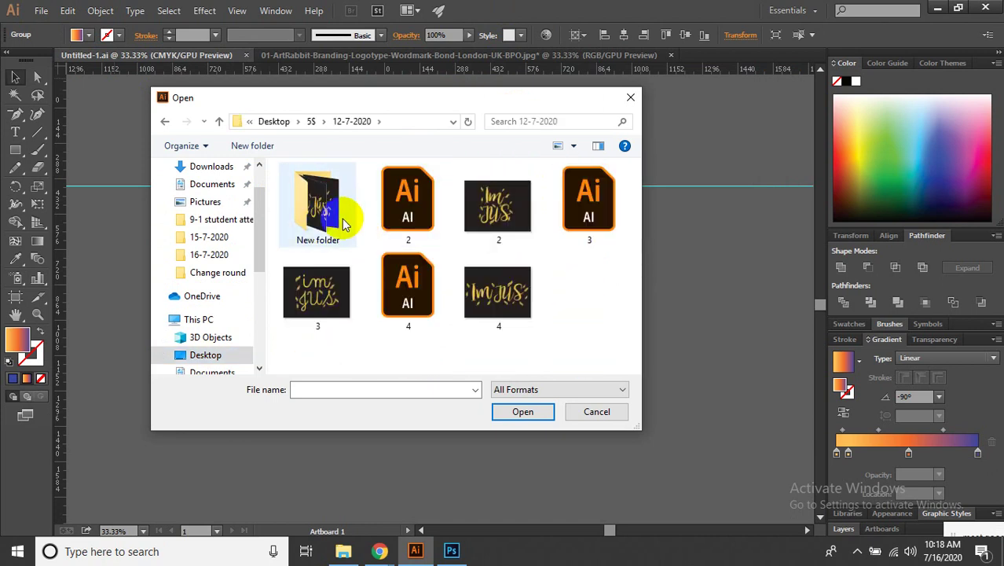
double_click(342, 222)
double_click(338, 192)
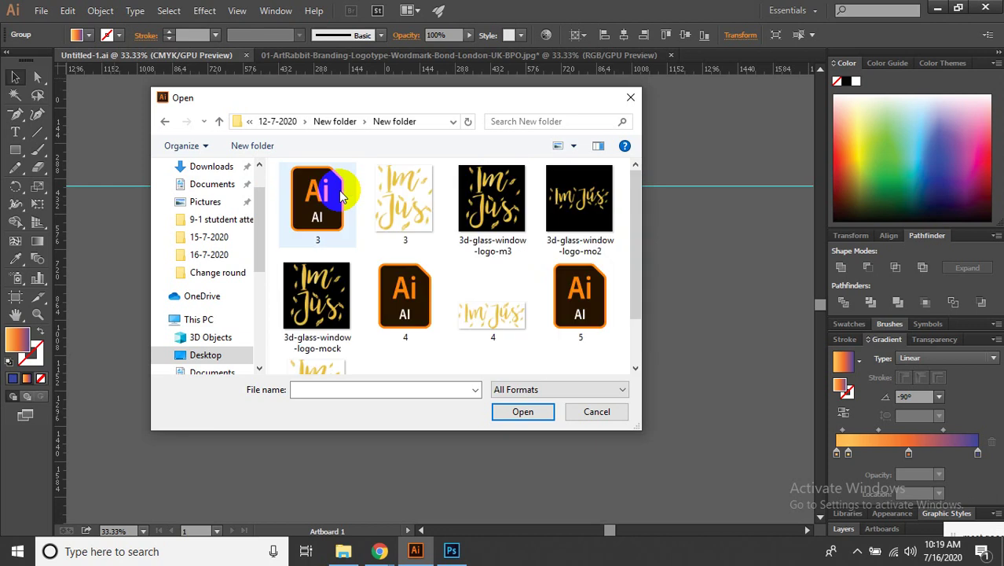
scroll(490, 251, down, 2)
key(alt+Up)
key(alt+Up)
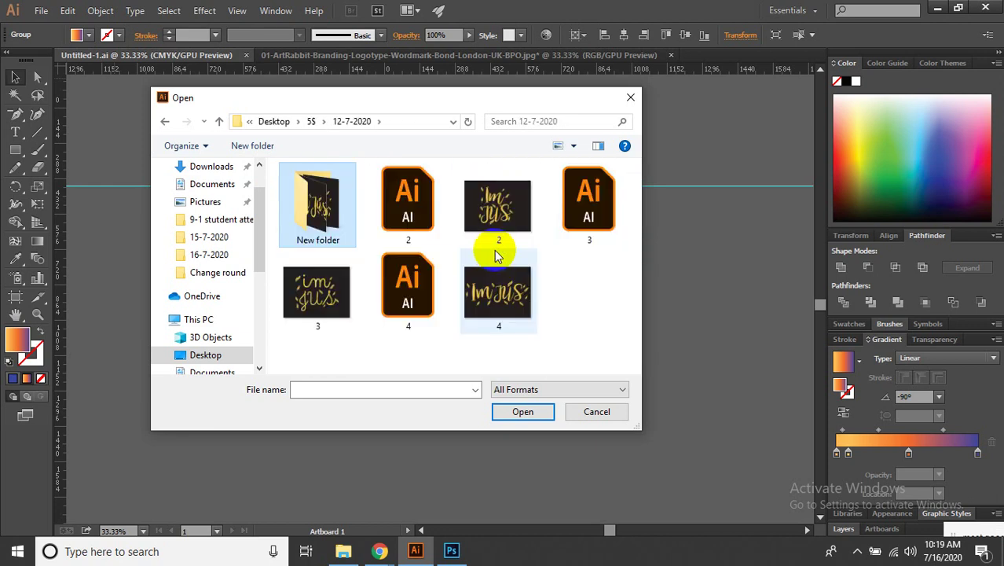
key(alt+Up)
double_click(428, 216)
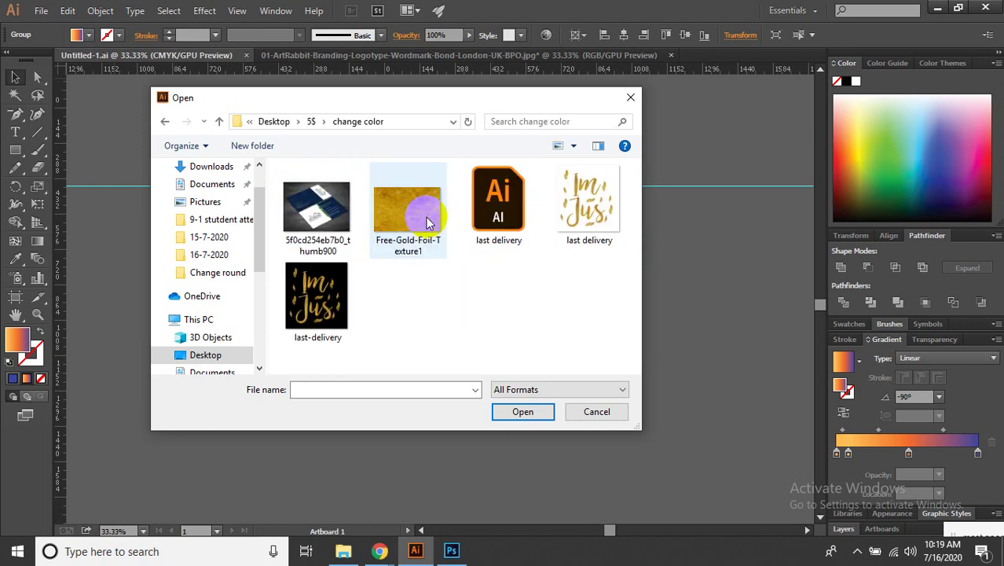
double_click(429, 222)
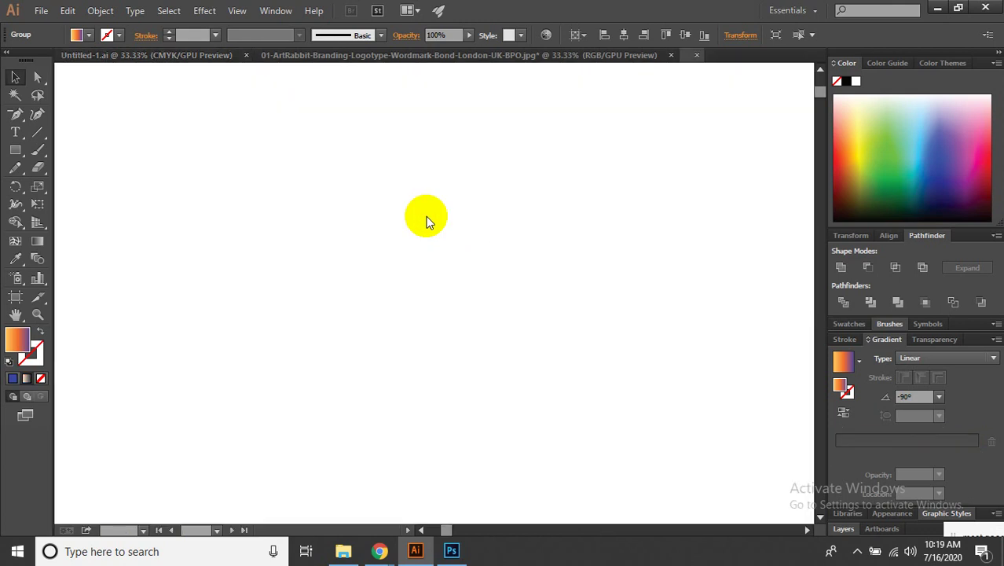
Move the gold foil image into Untitled-1 left of the artboard, enlarge it, and copy it below.
drag(479, 292, 383, 244)
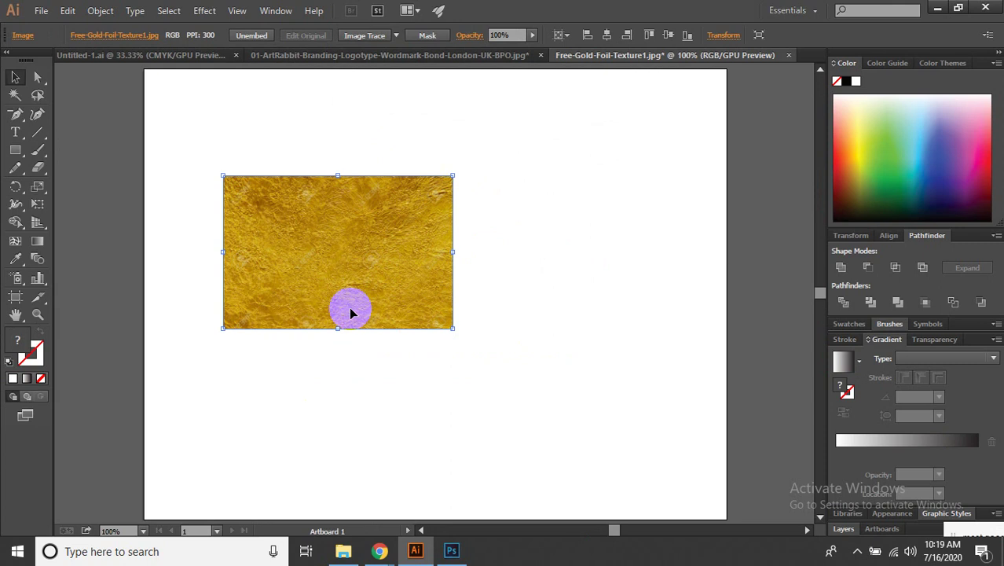
key(alt+Tab)
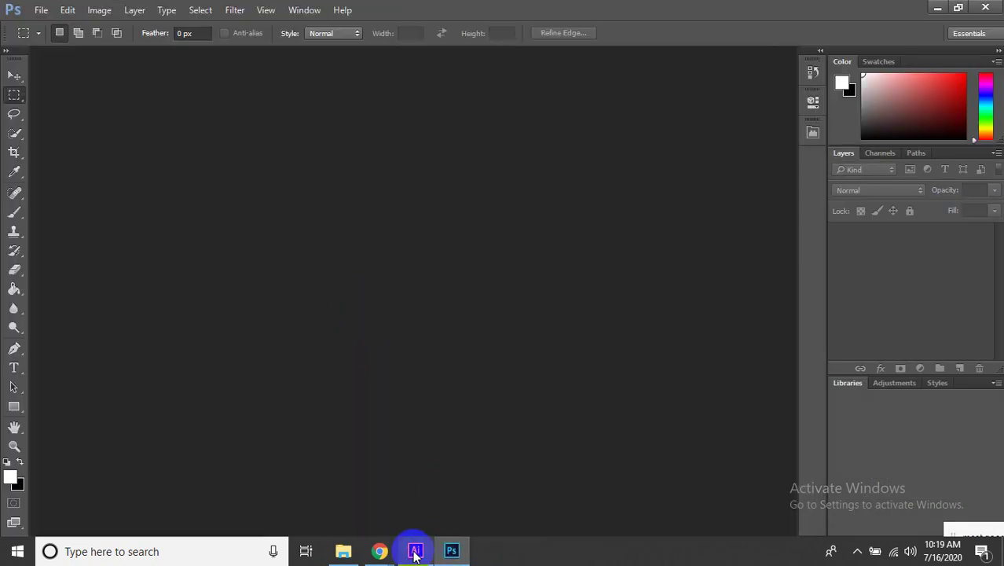
click(414, 550)
mouse_move(347, 234)
mouse_down()
mouse_move(440, 306)
mouse_move(418, 59)
mouse_move(136, 65)
mouse_move(152, 67)
mouse_up()
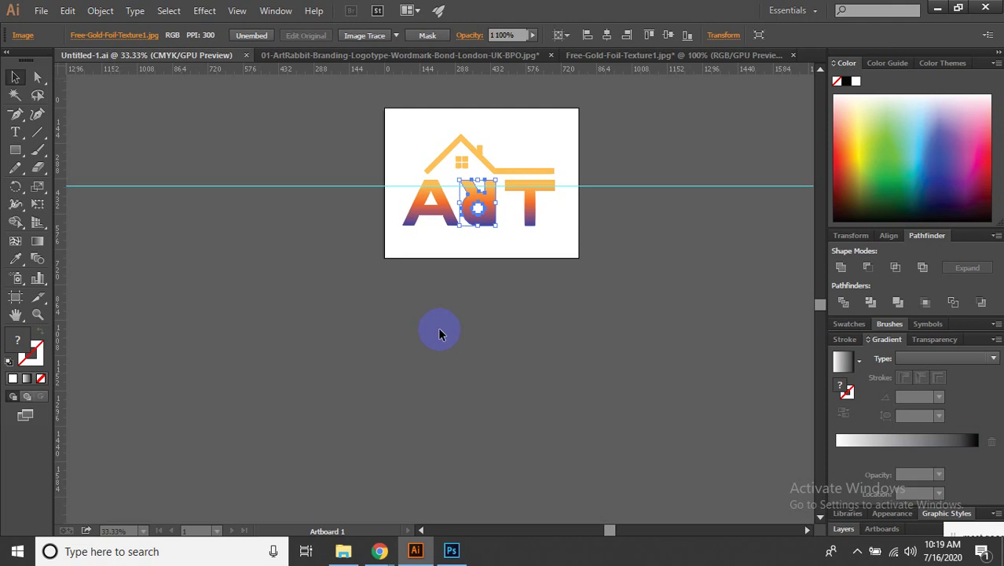
mouse_move(438, 333)
mouse_down()
mouse_move(293, 230)
mouse_move(355, 268)
mouse_move(358, 248)
mouse_up()
click(348, 307)
drag(321, 202, 375, 379)
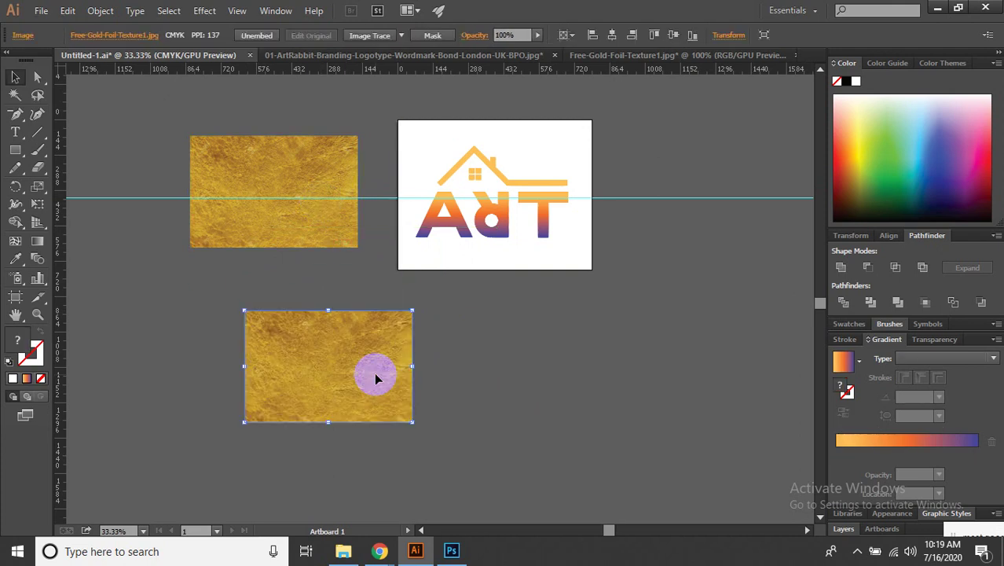
Copy the letter A onto the lower gold image and bring it to the front.
click(429, 206)
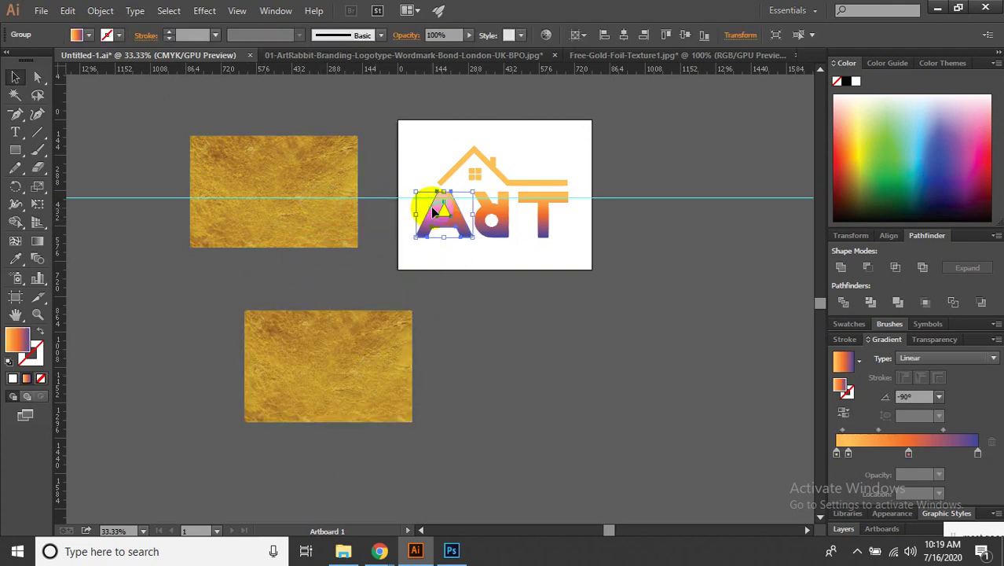
drag(435, 212, 375, 380)
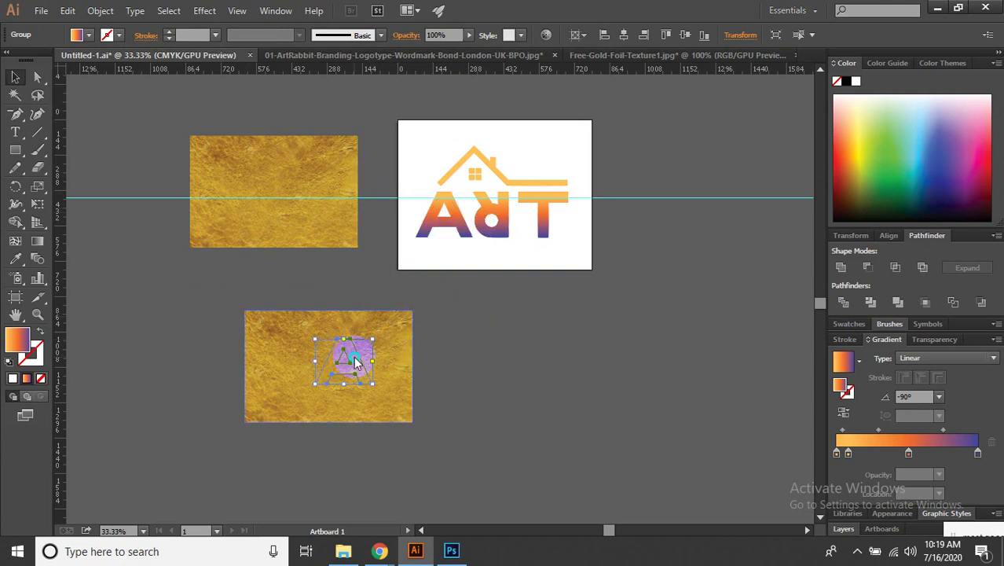
right_click(352, 356)
click(542, 479)
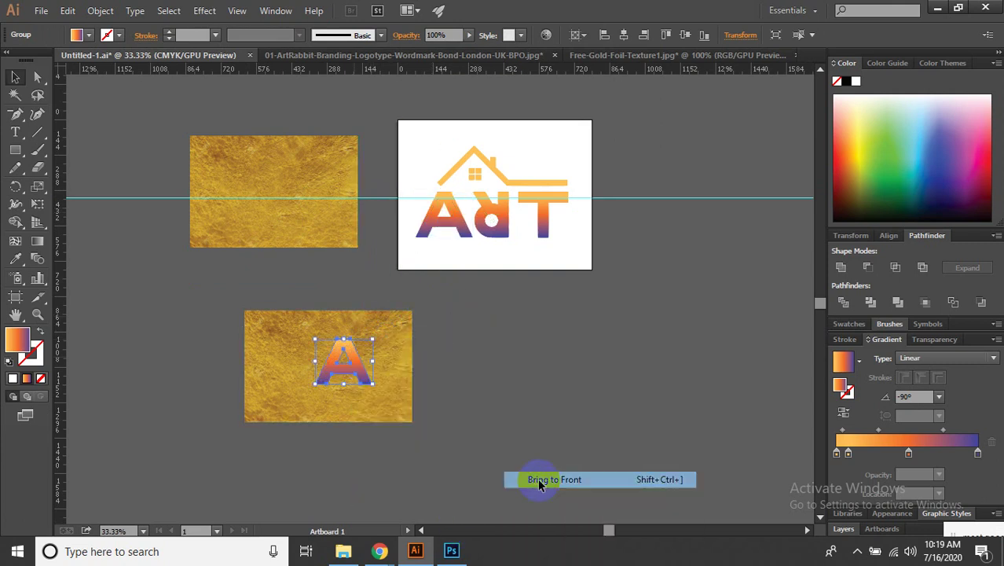
Resize the gold image to fit tightly around the A copy.
click(398, 407)
mouse_move(412, 423)
mouse_down()
mouse_move(375, 396)
mouse_move(383, 386)
mouse_up()
scroll(351, 350, up, 2)
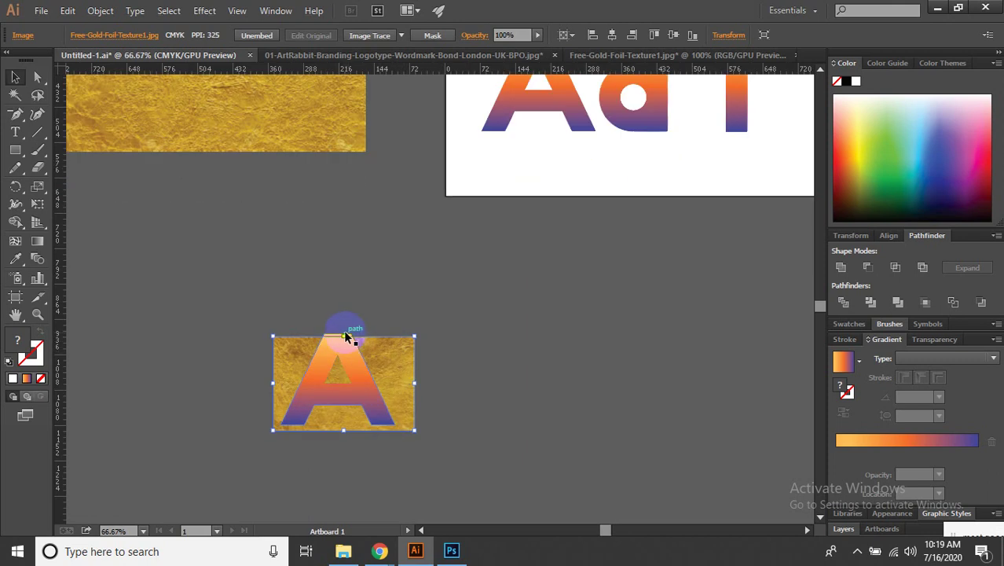
drag(346, 337, 346, 330)
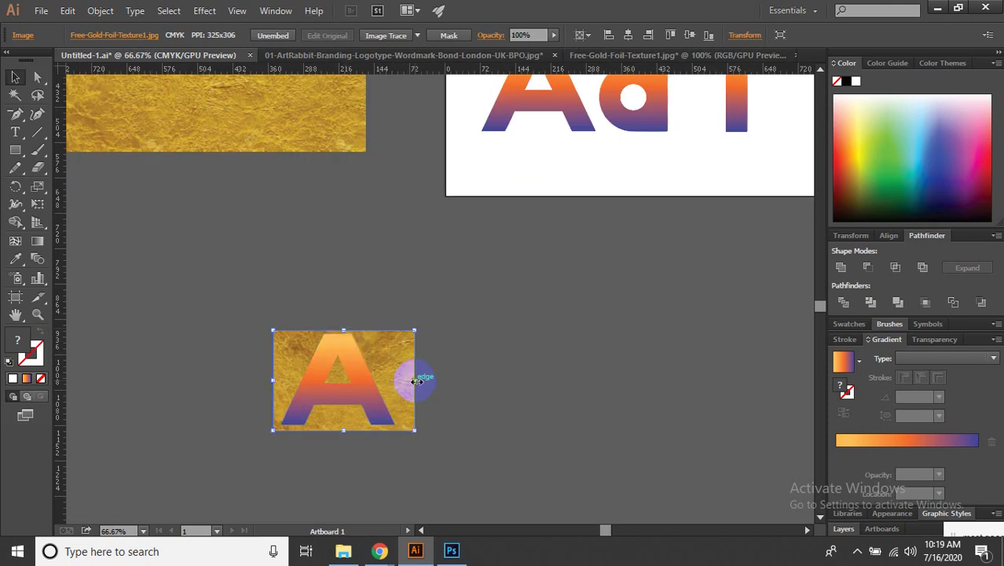
drag(415, 381, 395, 380)
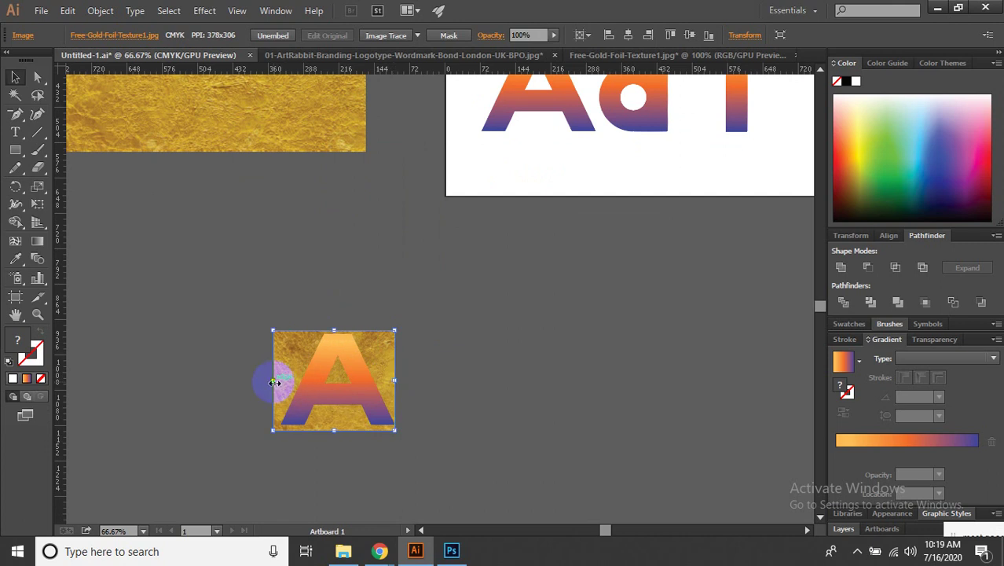
mouse_move(274, 381)
mouse_down()
mouse_move(285, 385)
mouse_move(274, 384)
mouse_up()
Select the gold image and A together and make a clipping mask.
drag(256, 331, 326, 351)
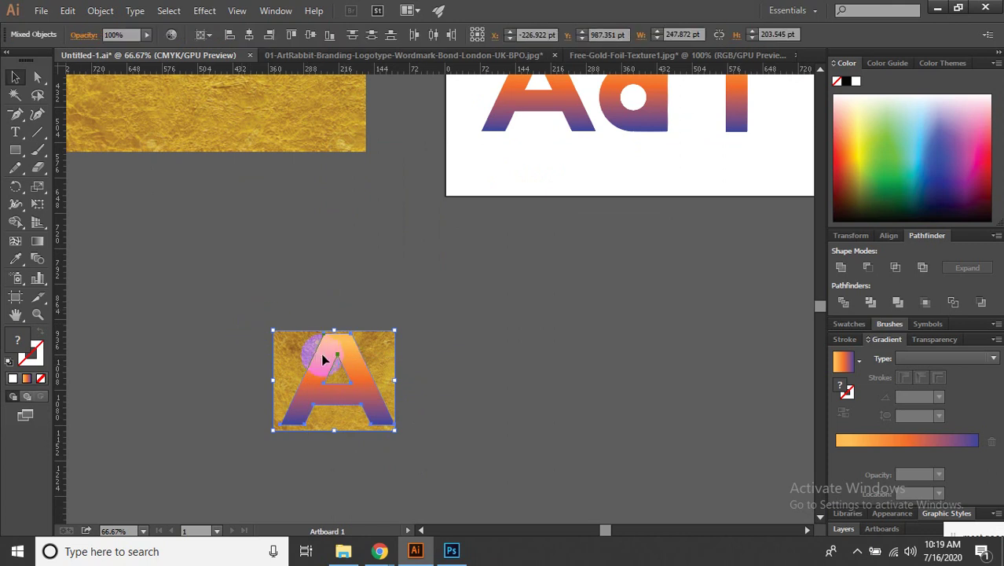
right_click(341, 361)
click(422, 450)
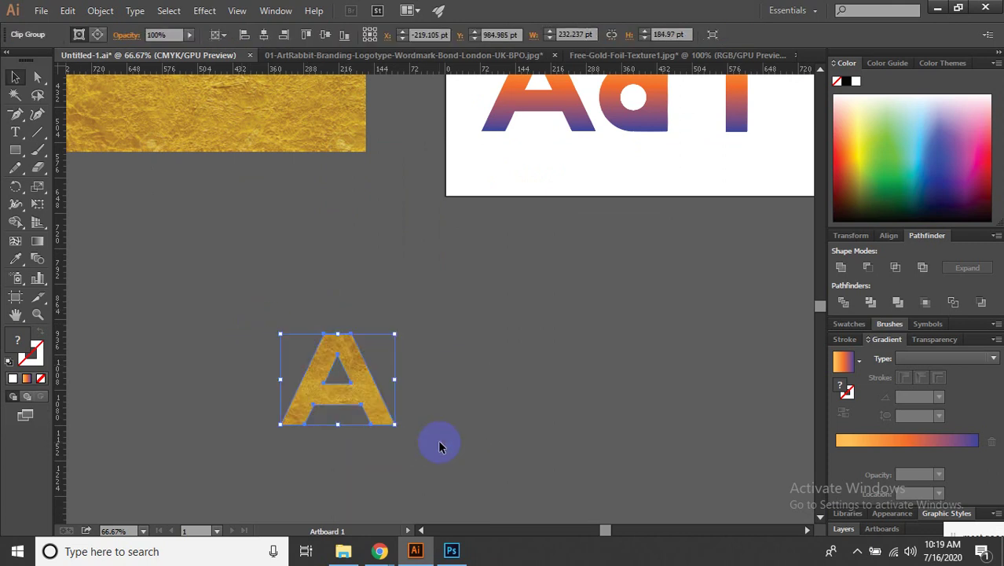
click(452, 448)
mouse_move(455, 450)
mouse_down()
mouse_move(482, 500)
mouse_move(486, 463)
mouse_up()
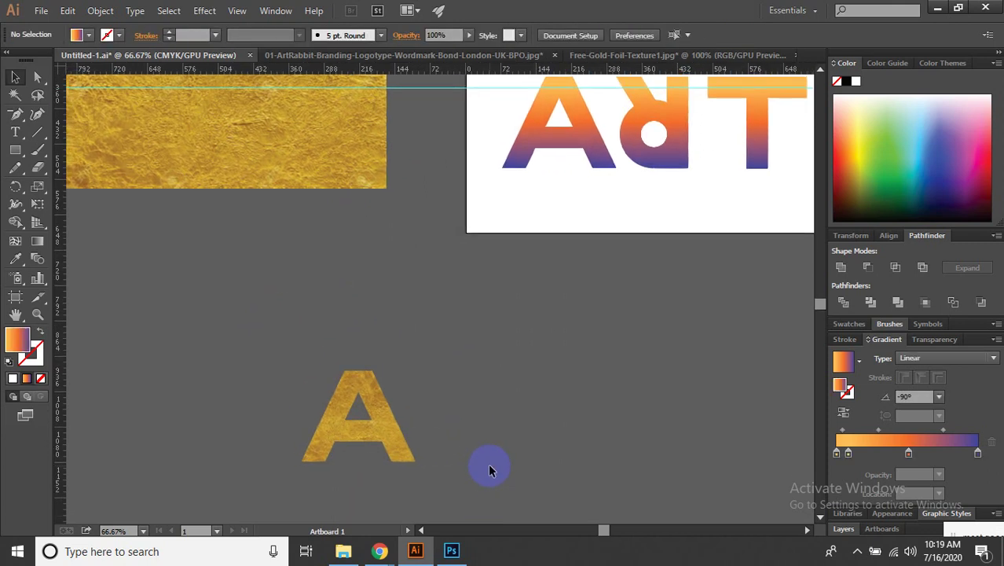
key(ctrl+minus)
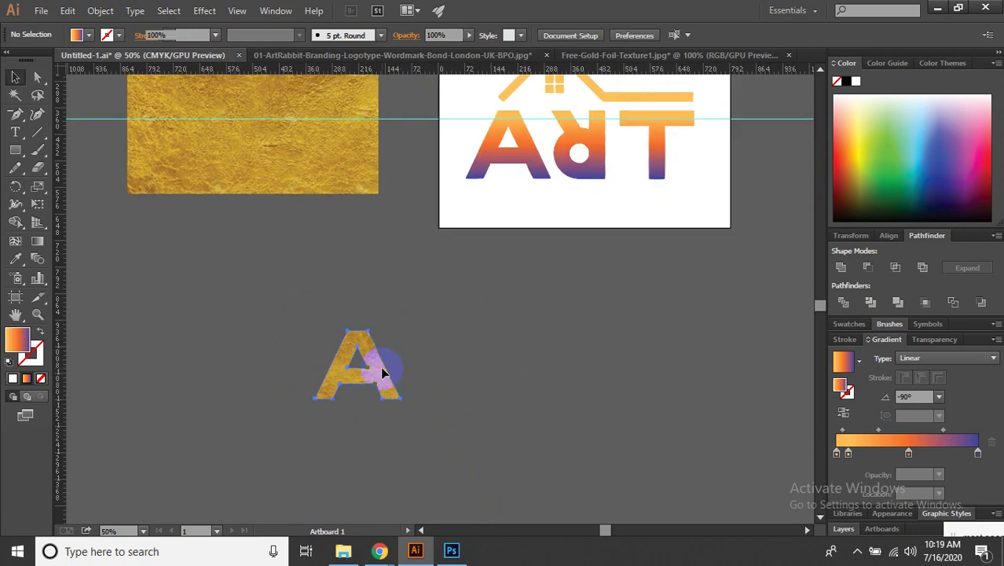
Pull the R out below the artboard and place a copy of the gold-foil image over it.
scroll(361, 283, up, 2)
scroll(346, 216, up, 1)
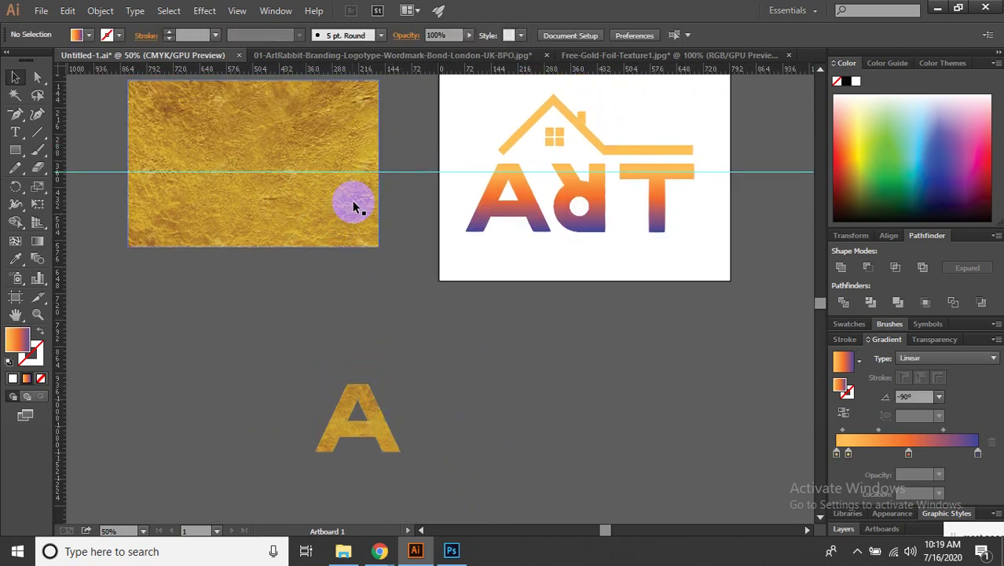
scroll(353, 206, up, 2)
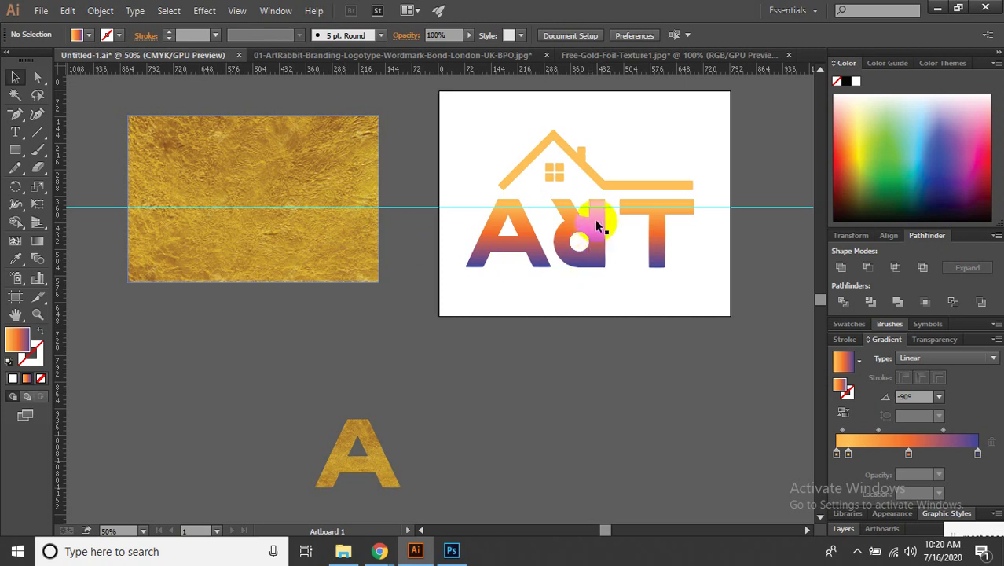
drag(601, 224, 601, 374)
click(340, 231)
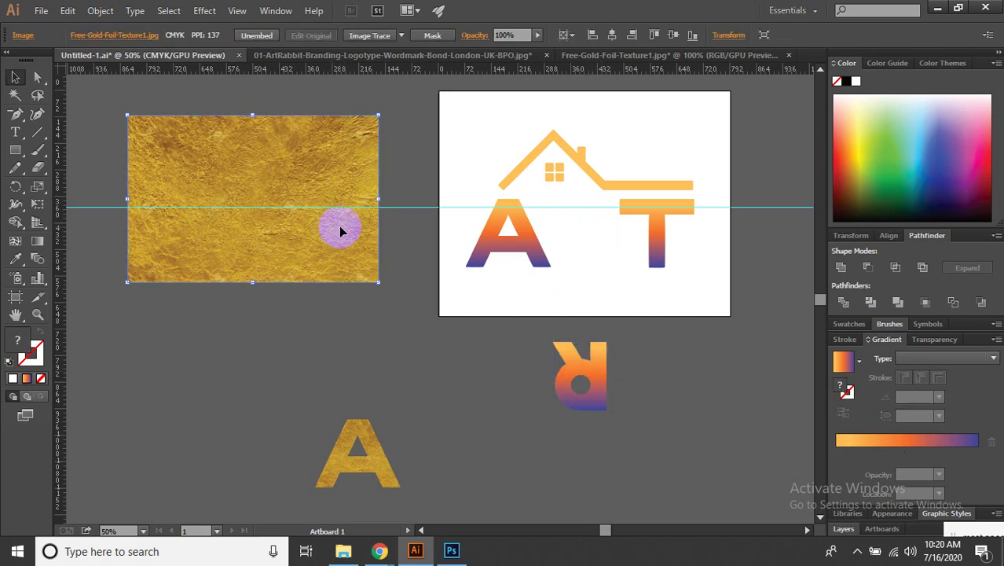
drag(341, 215, 684, 385)
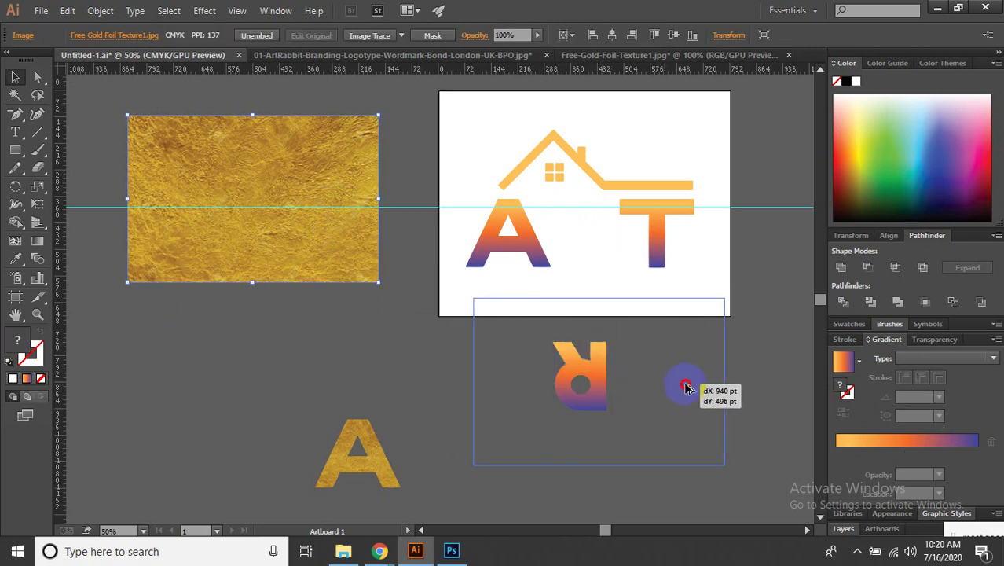
Send the gold image behind the R and resize it to cover the letter.
right_click(683, 385)
mouse_move(723, 468)
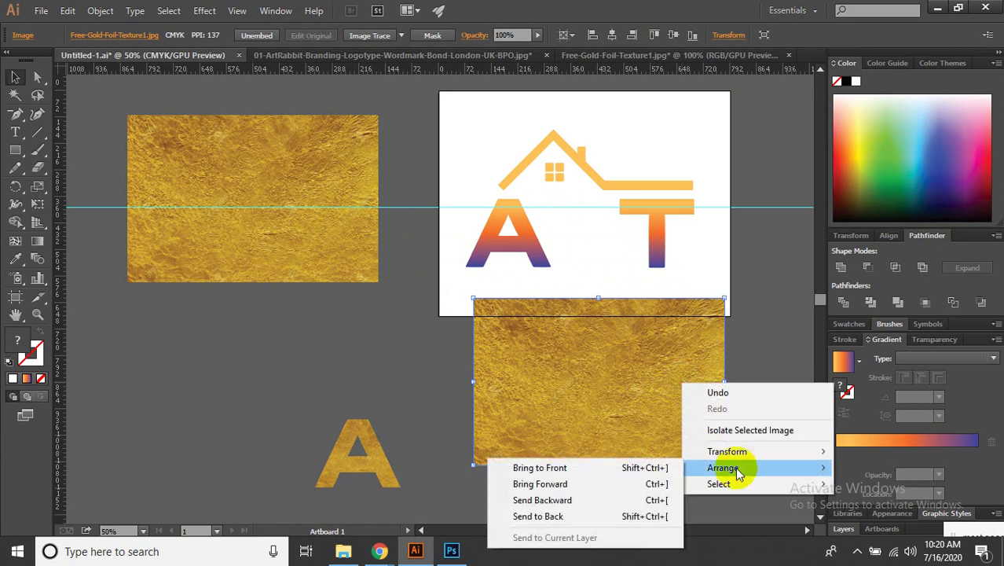
click(612, 515)
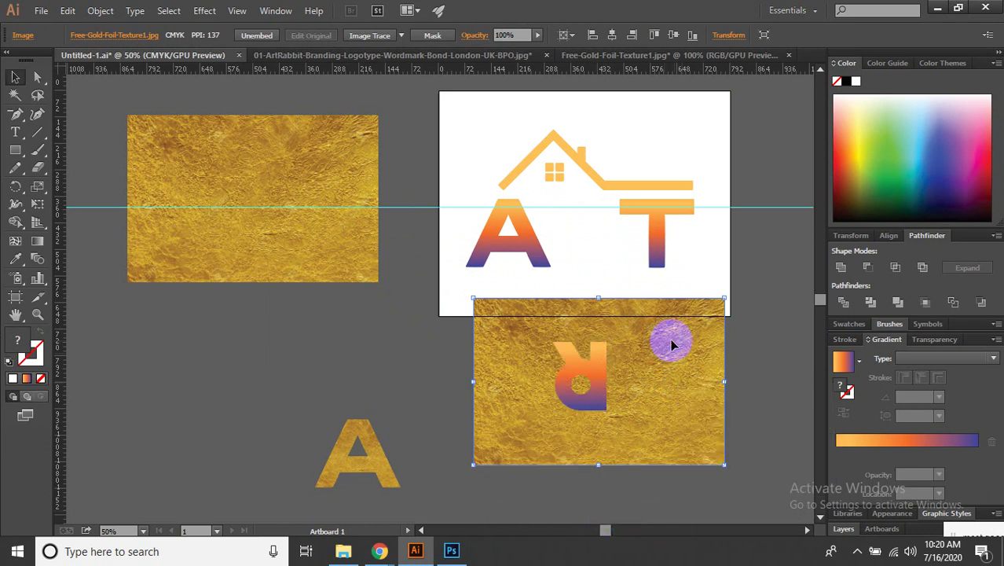
drag(718, 308, 647, 348)
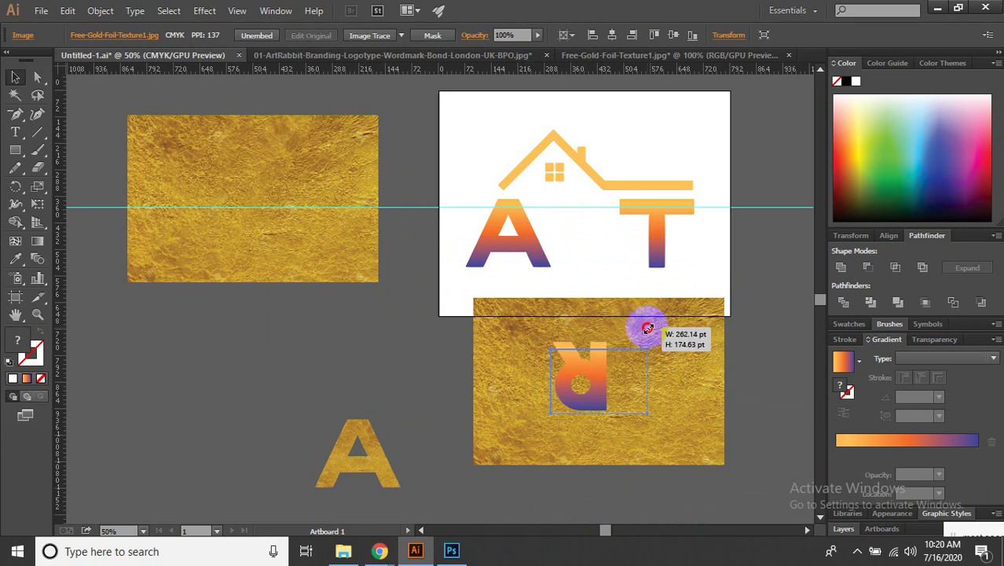
mouse_move(636, 395)
mouse_down()
mouse_move(578, 414)
mouse_move(550, 377)
mouse_up()
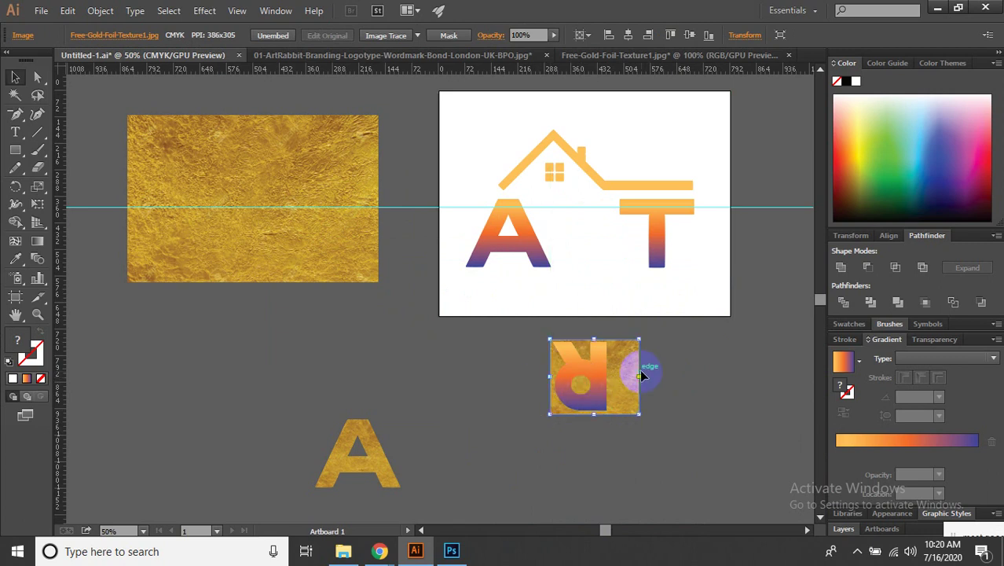
drag(639, 376, 615, 377)
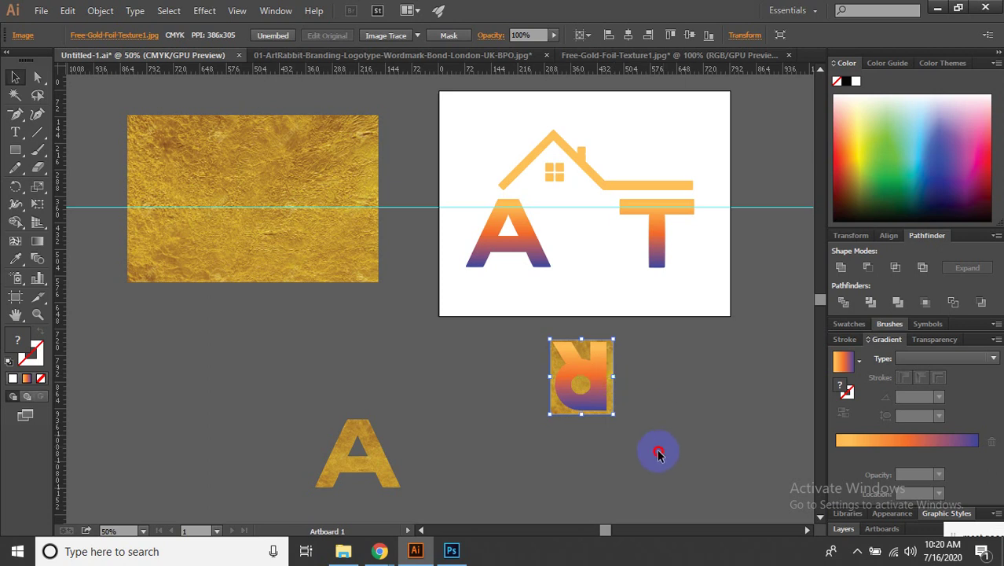
Clip the gold texture inside the R and set the gold R beside the A.
drag(507, 285, 576, 366)
right_click(595, 368)
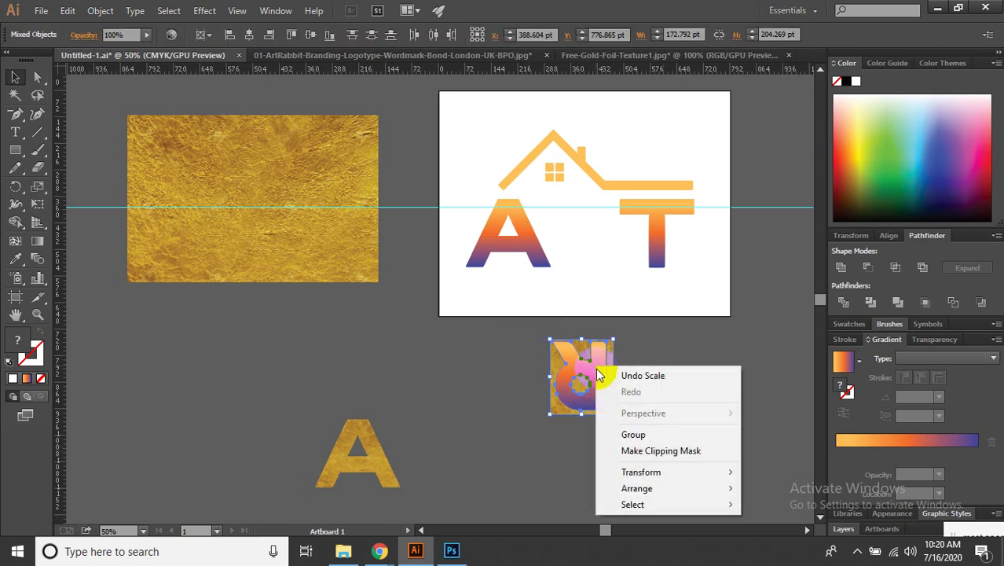
click(654, 452)
click(681, 461)
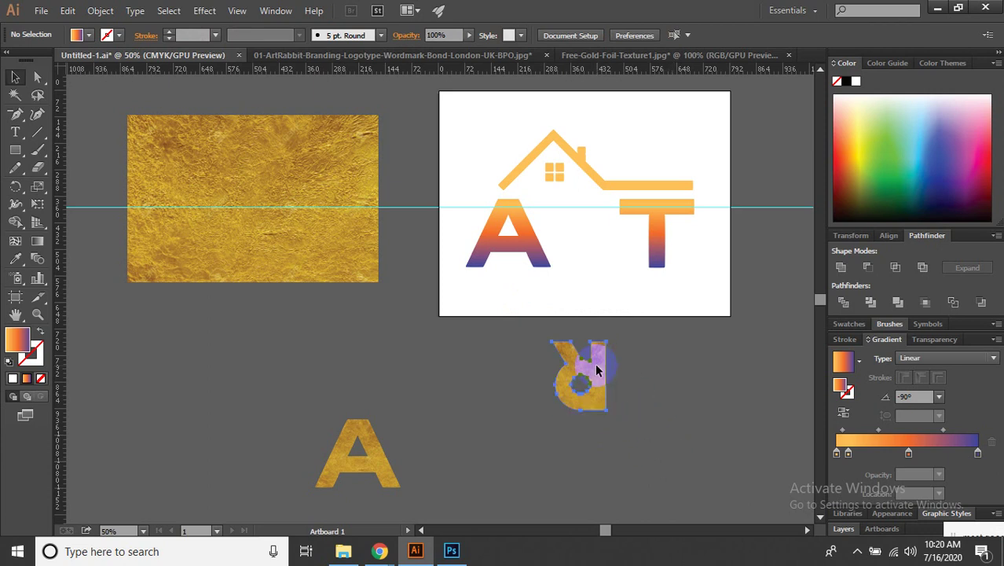
drag(595, 369, 452, 453)
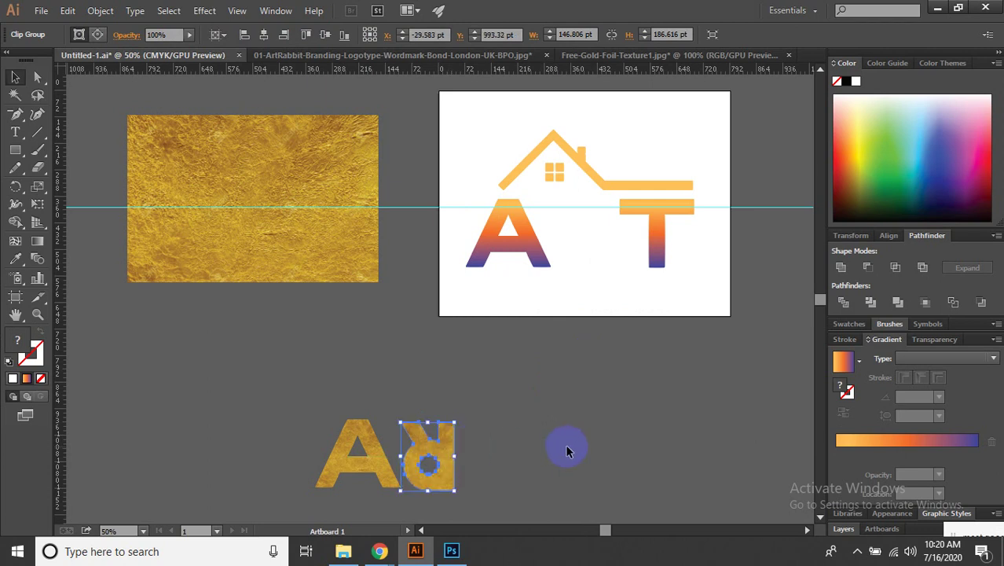
click(567, 448)
Copy the T beside the gold AR and send a resized gold image behind it.
mouse_move(660, 220)
mouse_down()
mouse_move(587, 443)
mouse_move(549, 446)
mouse_up()
mouse_move(236, 152)
mouse_down()
mouse_move(590, 437)
mouse_move(602, 410)
mouse_up()
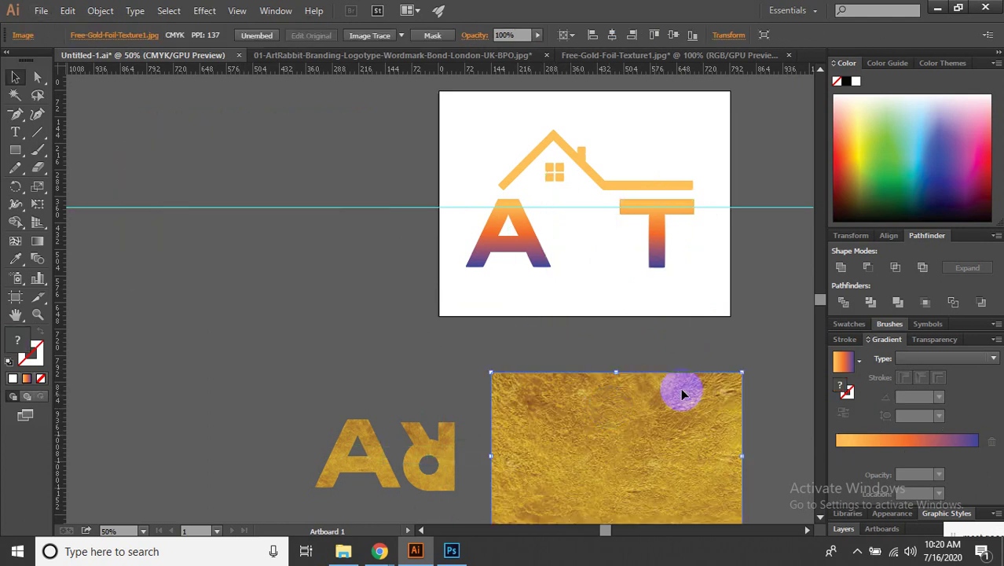
mouse_move(741, 373)
mouse_down()
mouse_move(657, 430)
mouse_move(564, 418)
mouse_up()
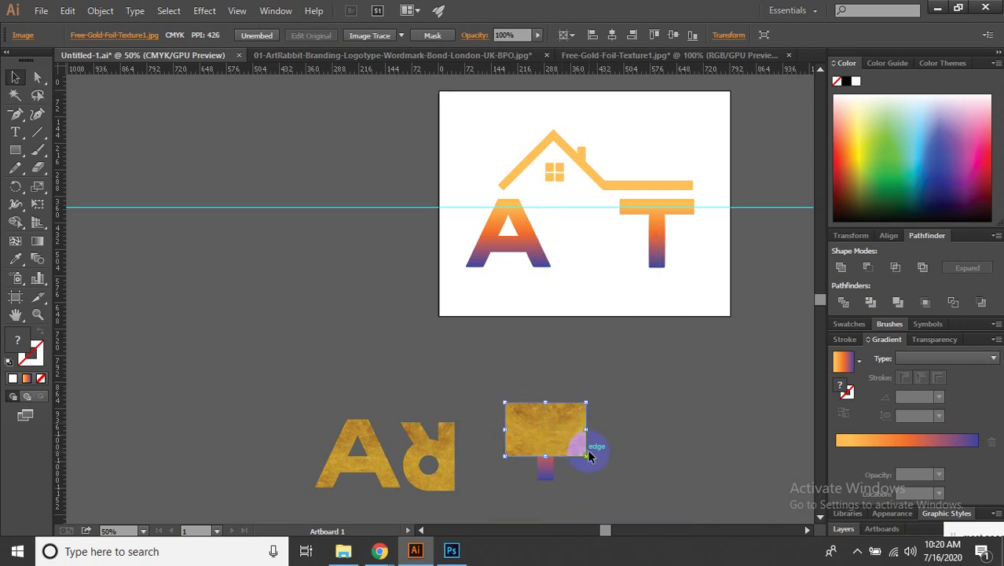
mouse_move(587, 453)
mouse_down()
mouse_move(596, 463)
mouse_move(591, 442)
mouse_up()
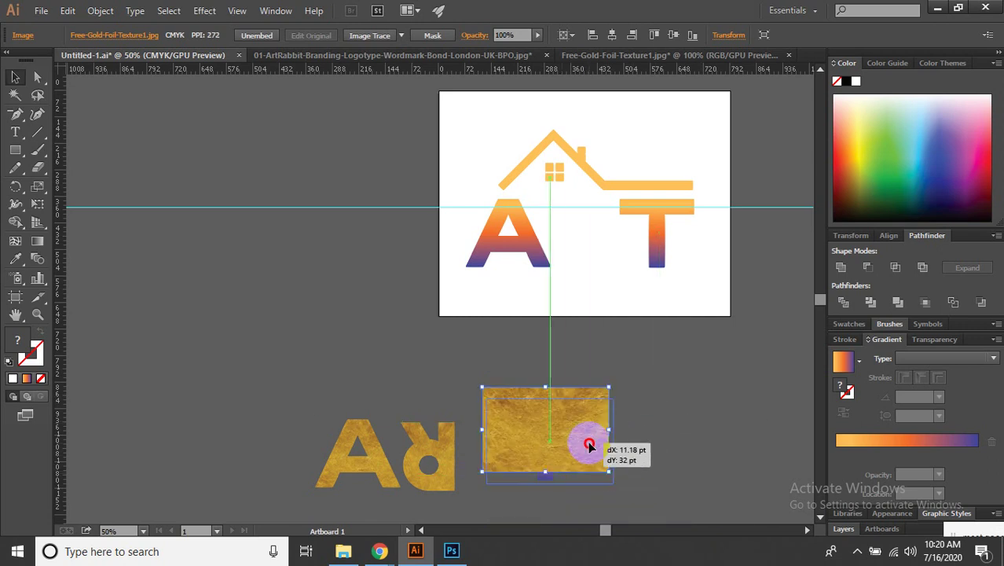
right_click(560, 421)
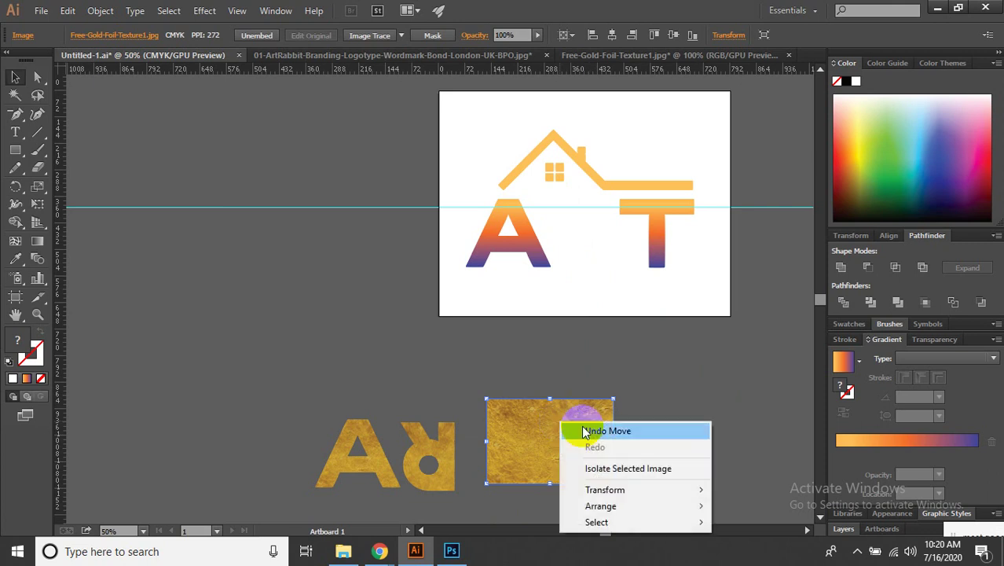
click(754, 477)
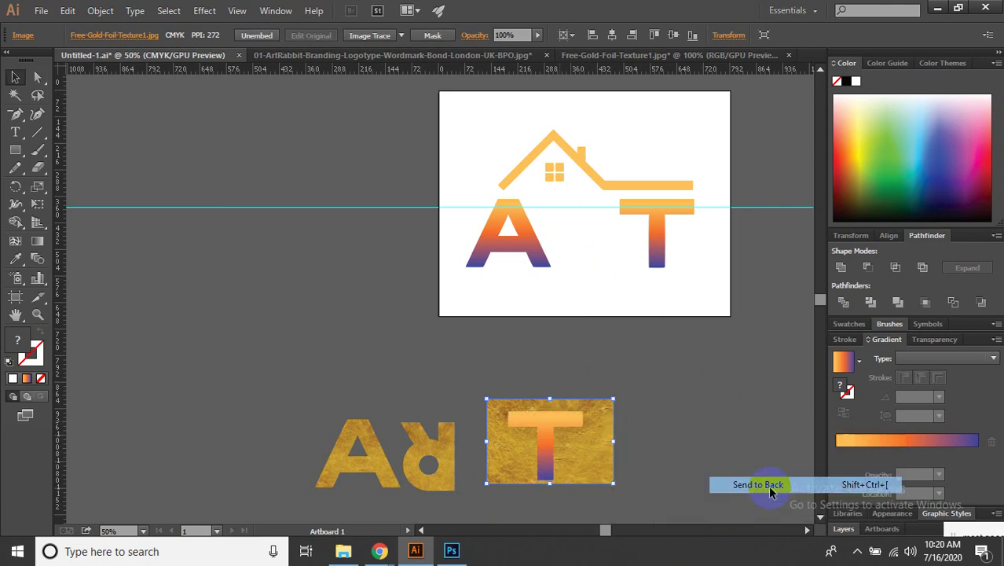
Trim the gold image's left, top and right edges to fit the T.
scroll(524, 451, up, 2)
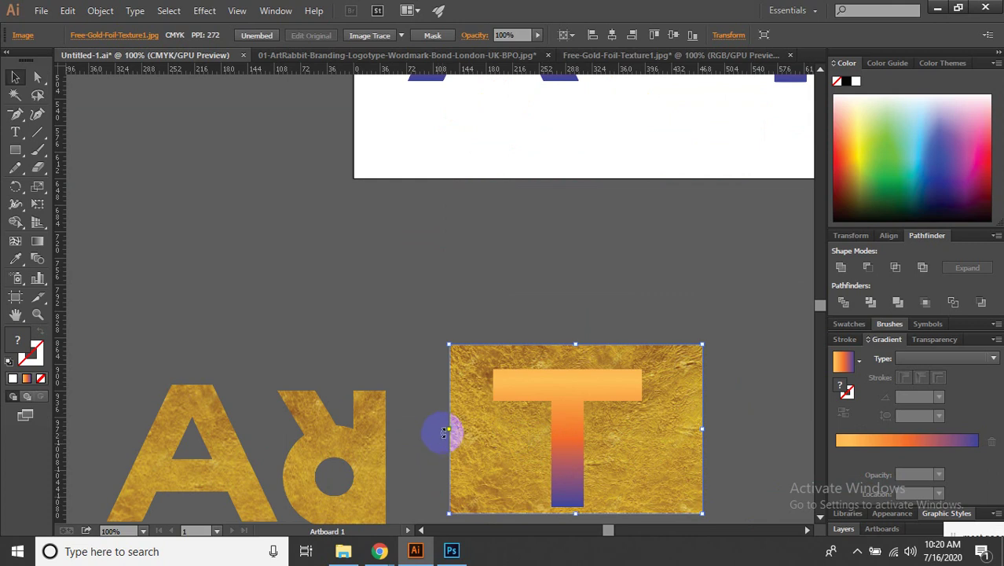
drag(447, 430, 486, 449)
drag(593, 346, 593, 362)
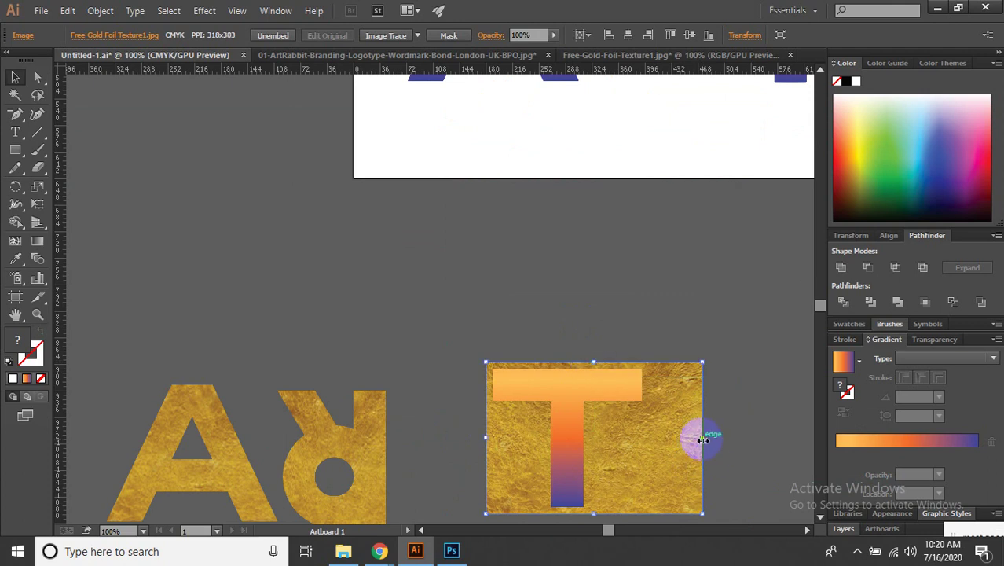
drag(702, 440, 651, 436)
scroll(597, 471, down, 1)
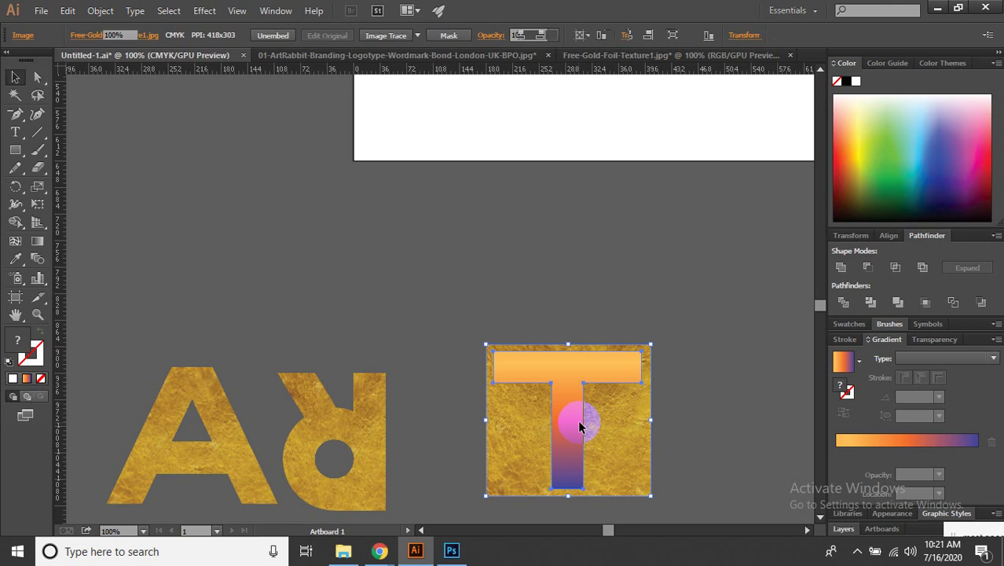
Clip the gold texture inside the T and place the gold T beside the R.
shift+click(583, 418)
right_click(571, 419)
click(637, 356)
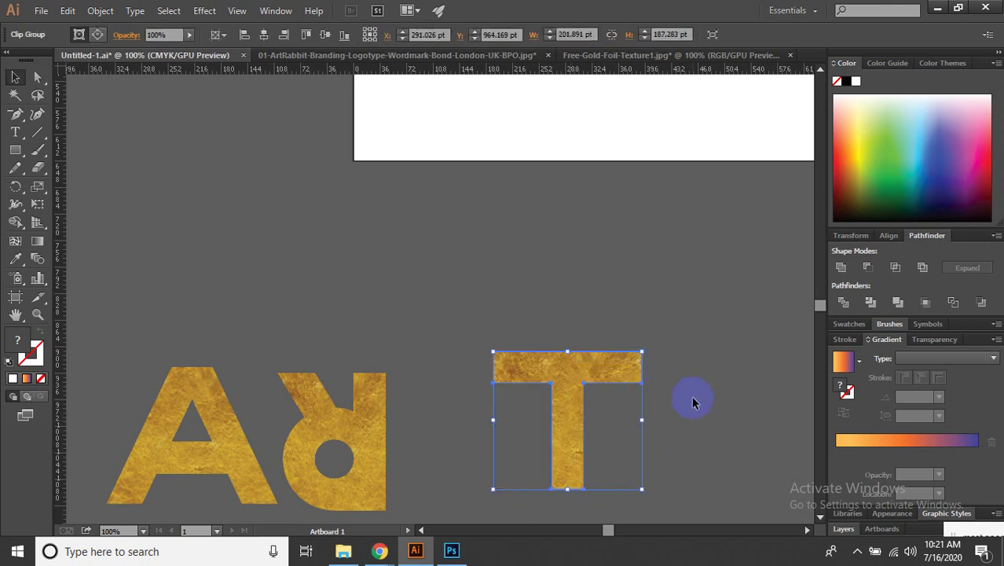
click(691, 395)
drag(591, 370, 514, 388)
click(643, 392)
Scroll over and check the three completed gold-foil ART letters.
scroll(643, 392, down, 2)
scroll(632, 381, right, 1)
scroll(629, 373, right, 1)
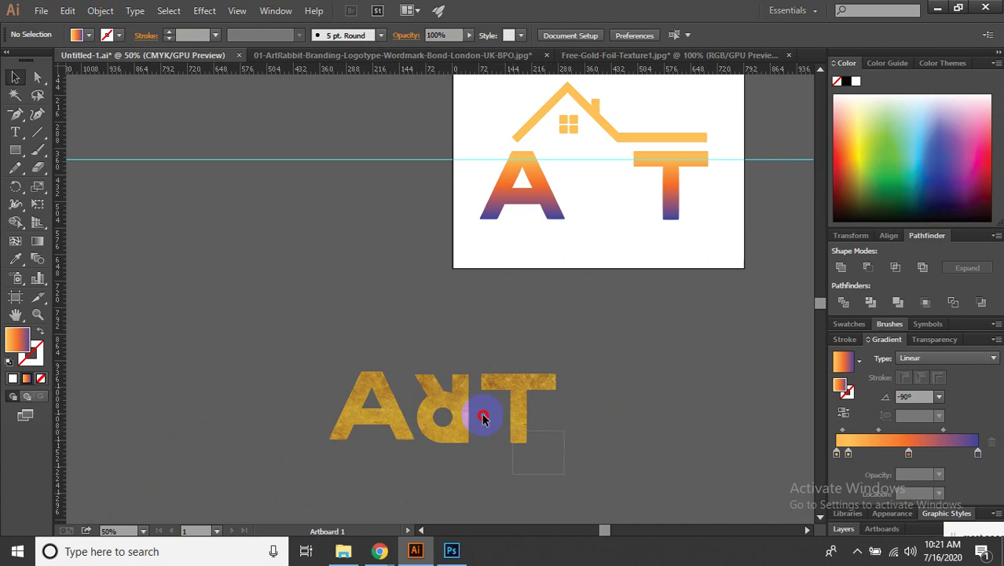
drag(327, 328, 325, 326)
click(246, 239)
Create a new ART text object on the pasteboard.
click(18, 131)
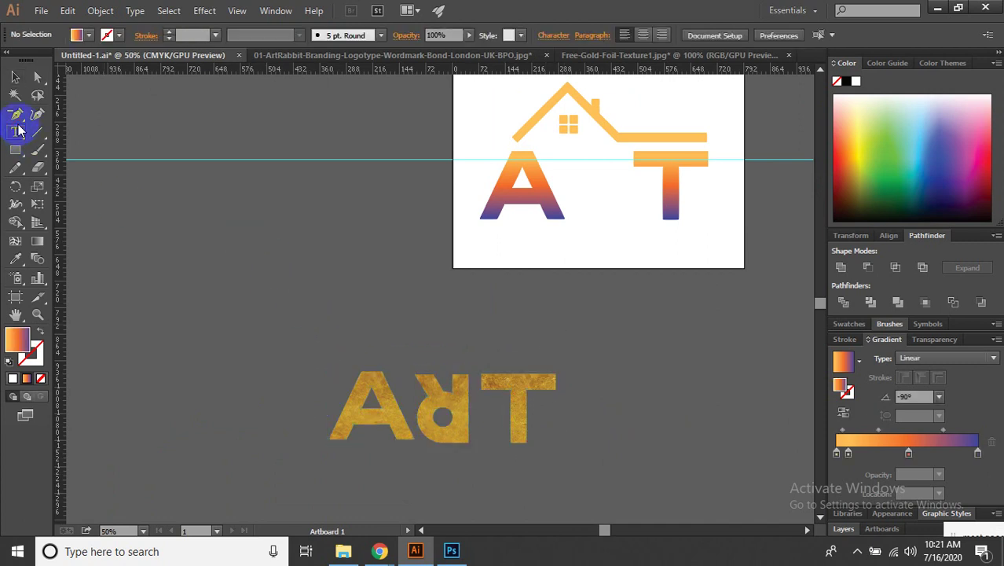
click(308, 219)
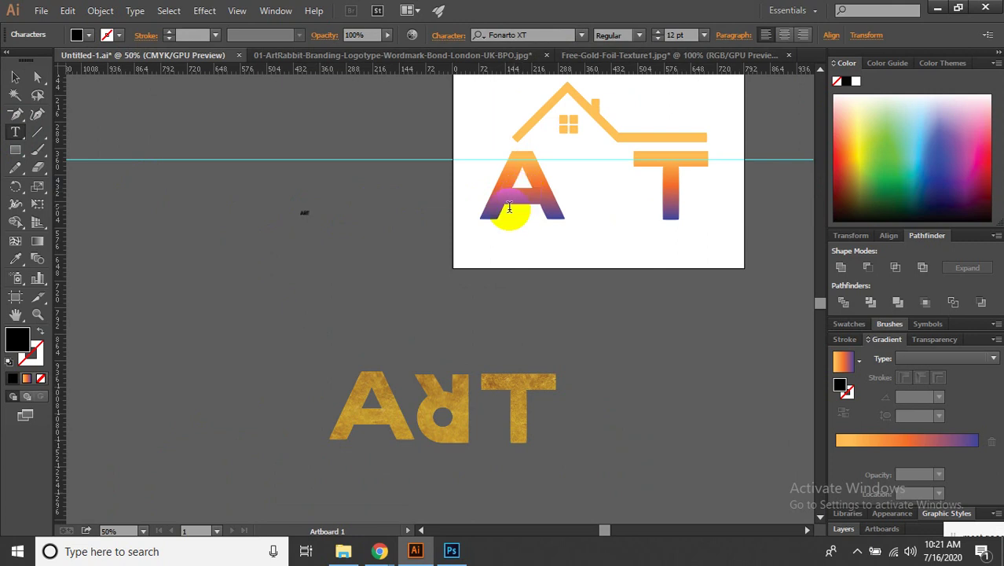
click(13, 80)
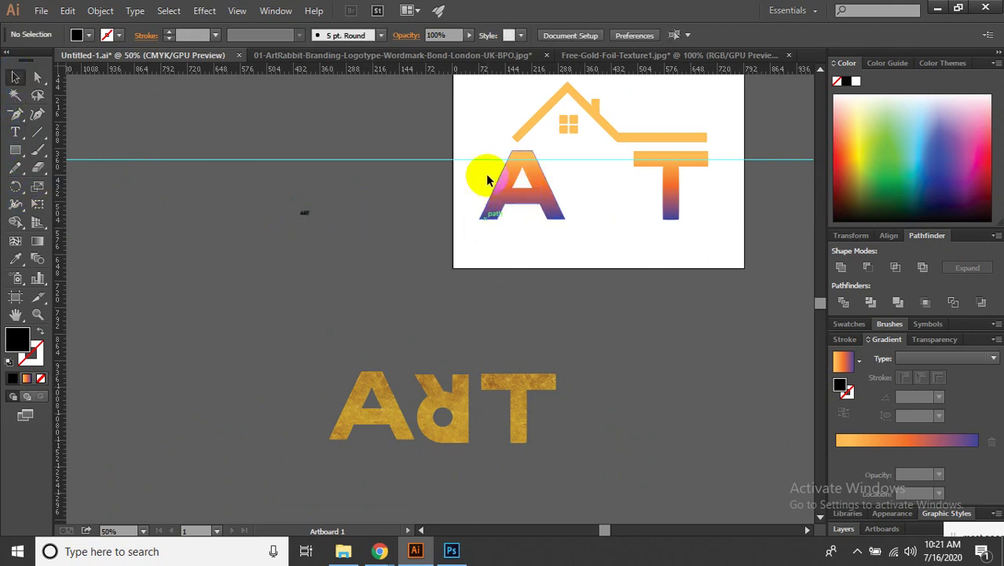
Delete the gradient A and T letters under the roof.
click(521, 165)
key(Delete)
click(690, 176)
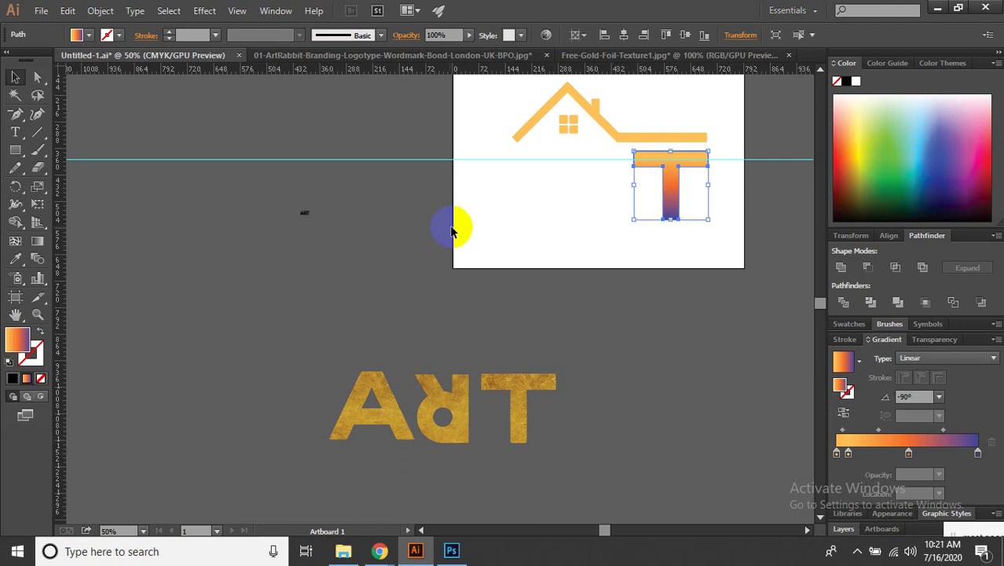
key(Delete)
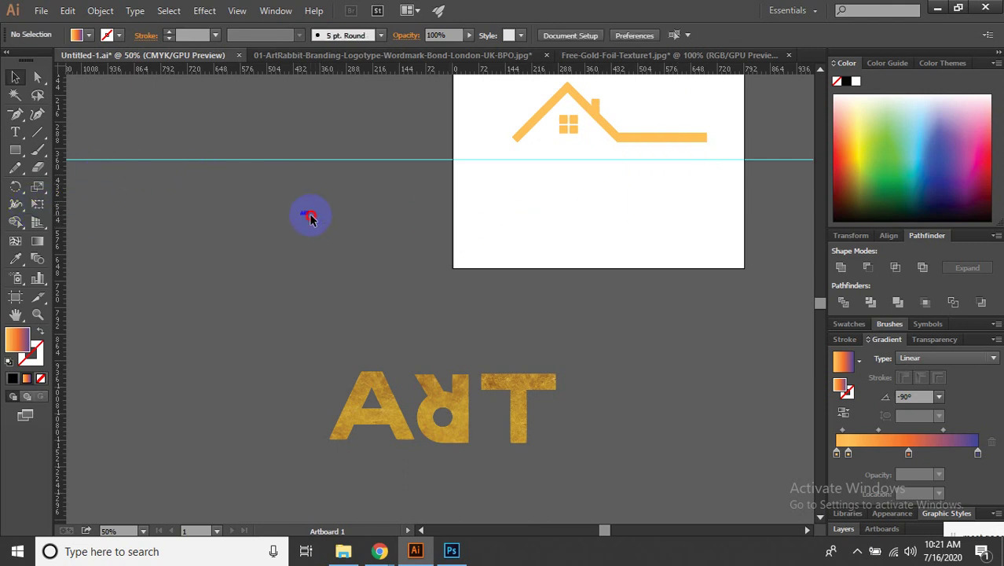
Move the ART text under the roof and enlarge it to 199.5 pt.
mouse_move(305, 218)
mouse_down()
mouse_move(552, 198)
mouse_move(696, 270)
mouse_move(559, 197)
mouse_move(739, 287)
mouse_up()
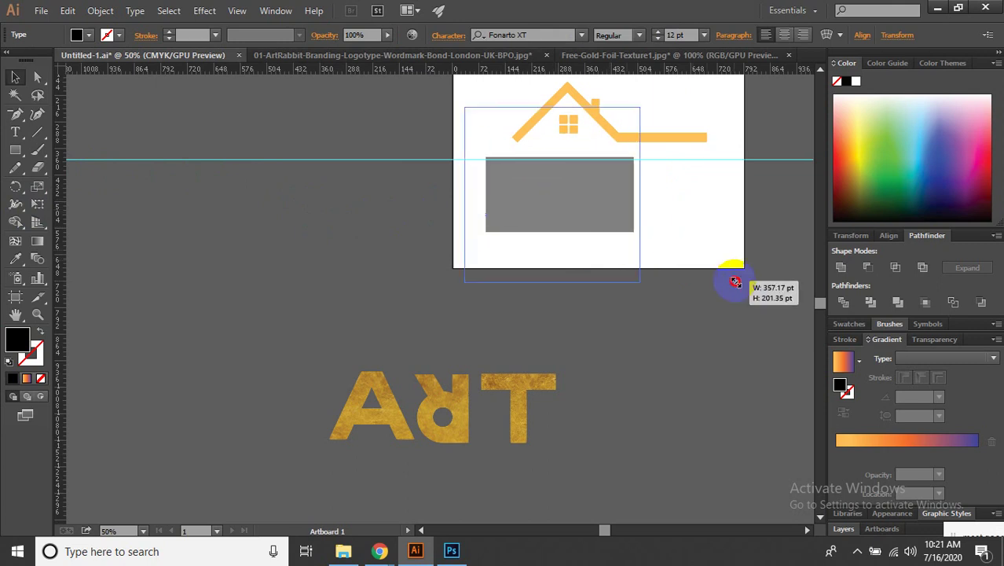
mouse_move(579, 248)
mouse_down()
mouse_move(515, 275)
mouse_move(455, 226)
mouse_up()
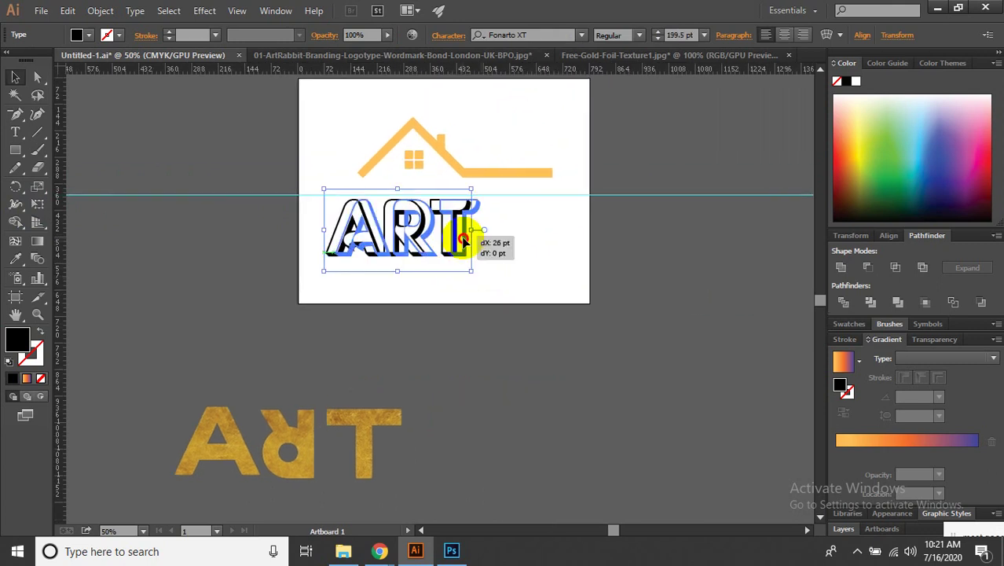
drag(557, 262, 416, 275)
Preview ART in fonts including FastracFashion, Felix Titling, FacetLight, Evita and Estrangelo Edessa.
click(582, 35)
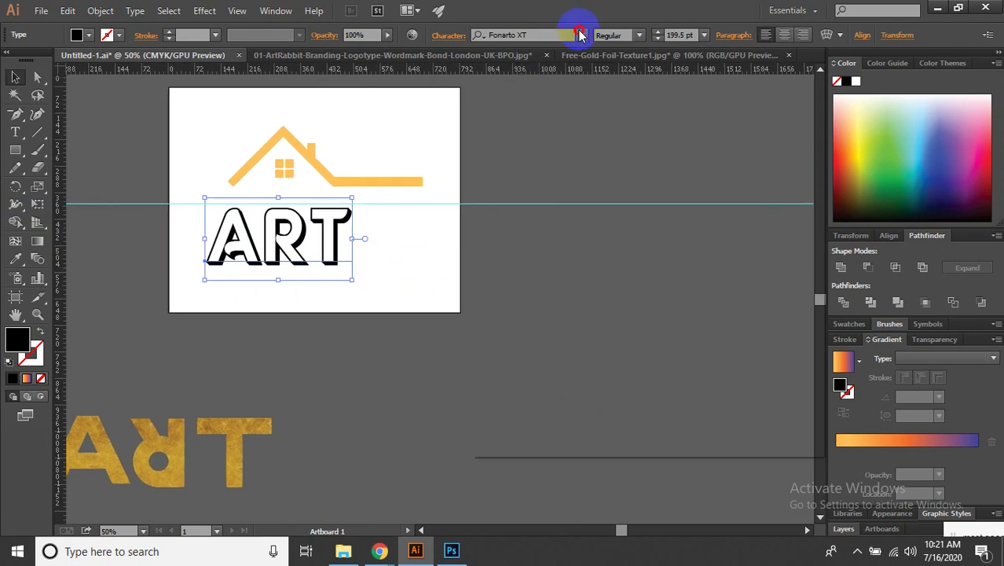
key(Up)
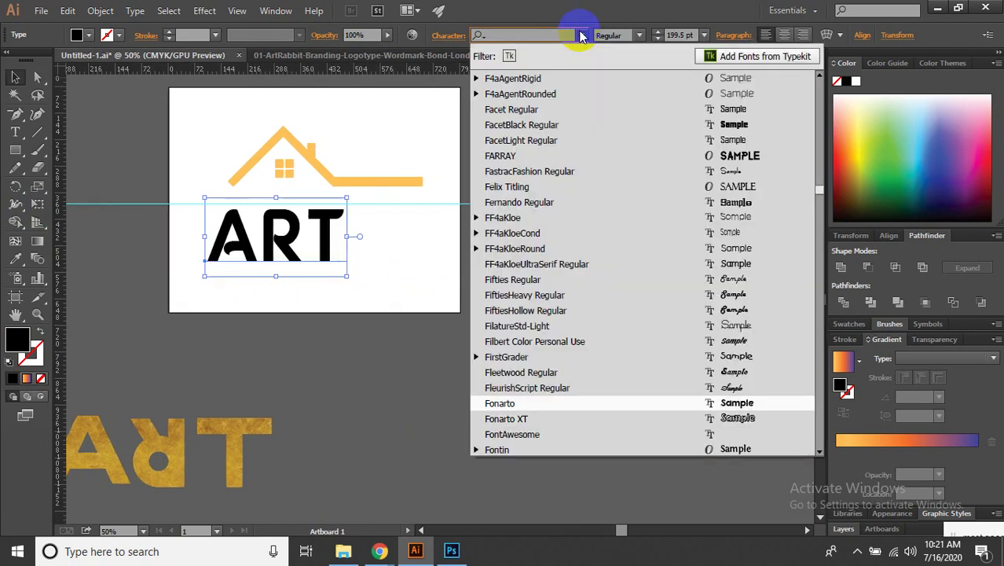
key(Up)
key(Up)
key(Up)
key(Up)
key(Up)
key(Up)
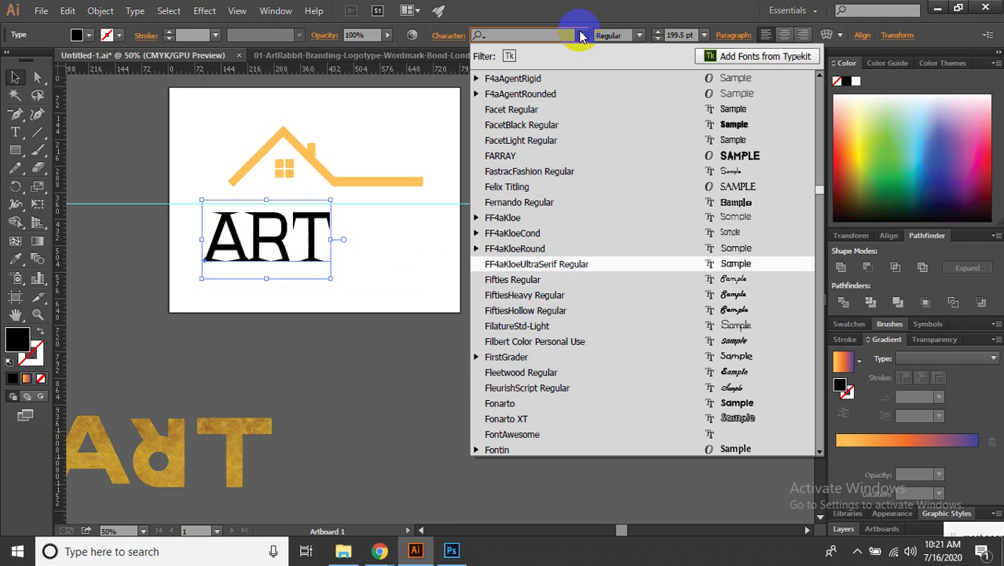
key(Up)
key(Up)
key(Up)
key(Down)
key(Down)
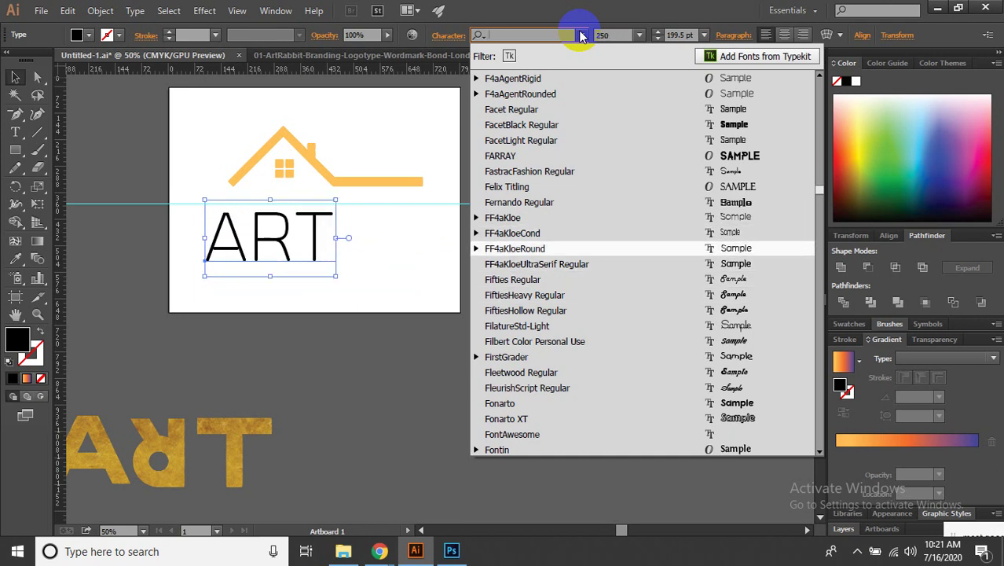
key(Up)
key(Up)
key(Up)
key(Up)
key(Up)
key(Up)
key(Up)
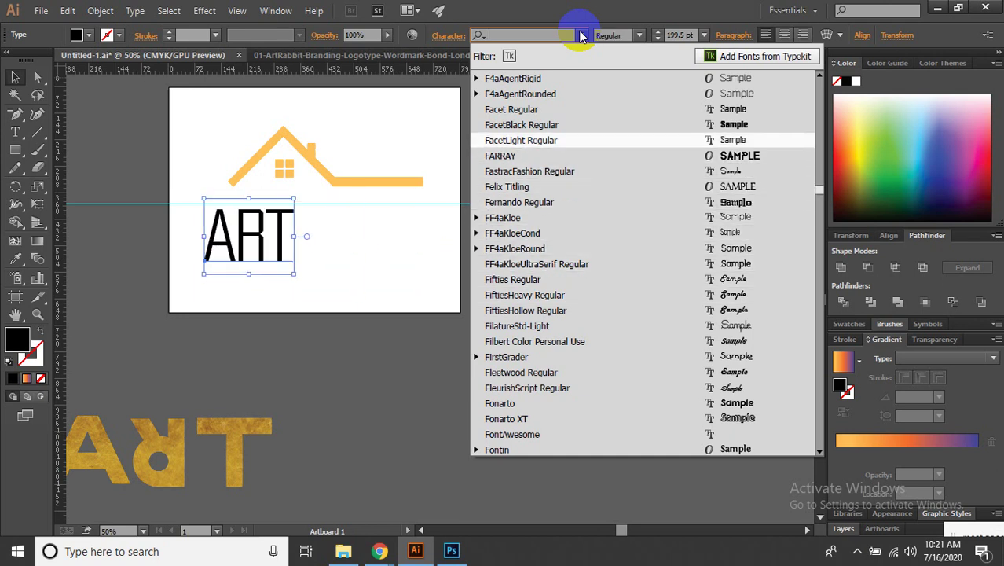
key(Down)
key(Down)
key(Up)
key(Down)
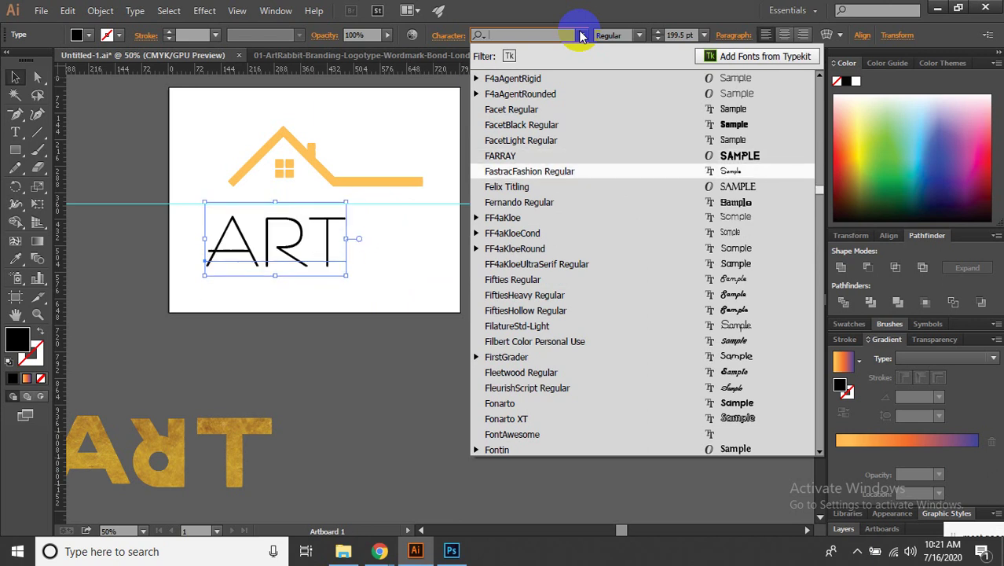
key(Down)
key(Down)
key(Up)
key(Up)
key(Up)
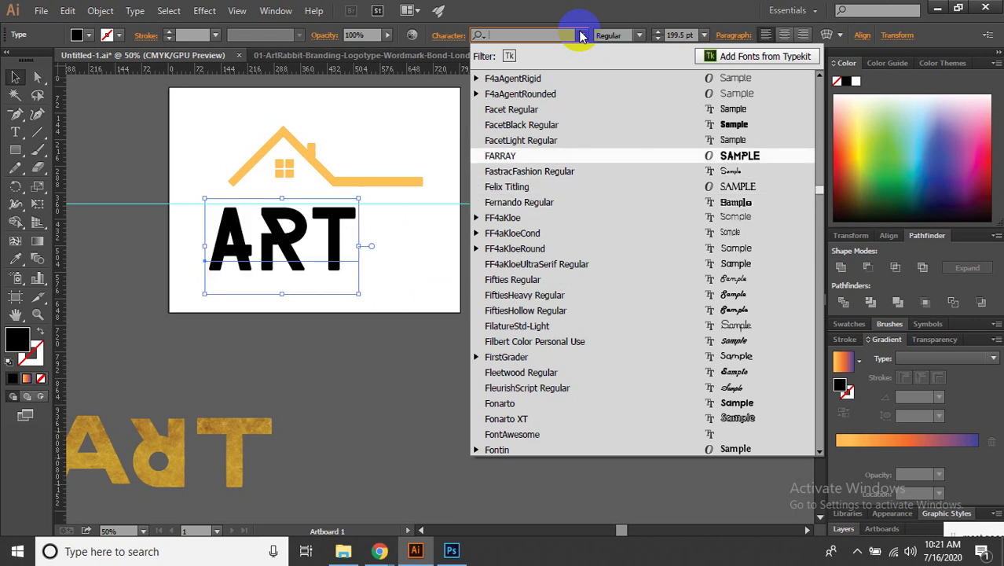
key(Up)
key(Up)
key(Up)
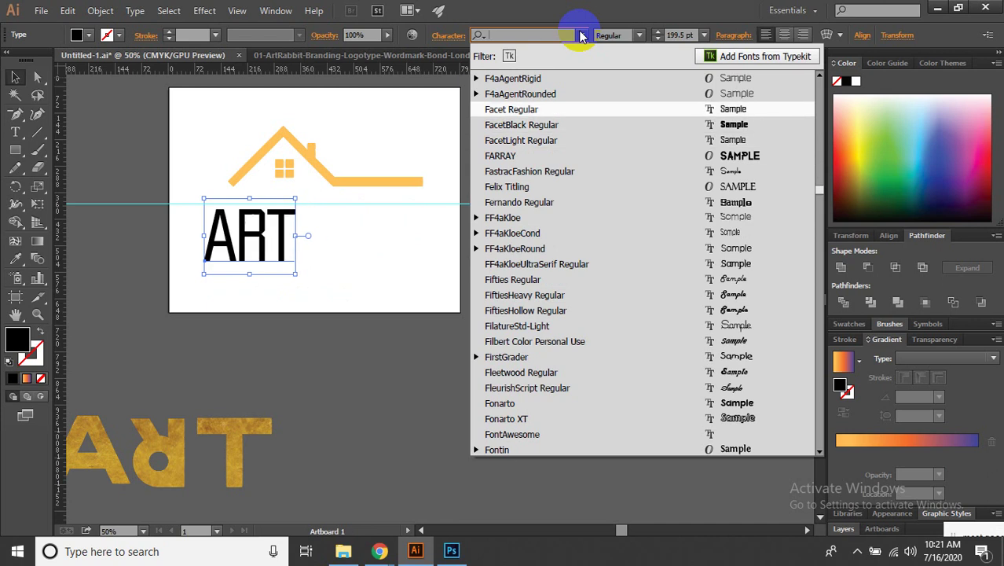
key(Up)
key(Up)
key(Up)
key(Up)
key(Up)
key(Up)
key(Up)
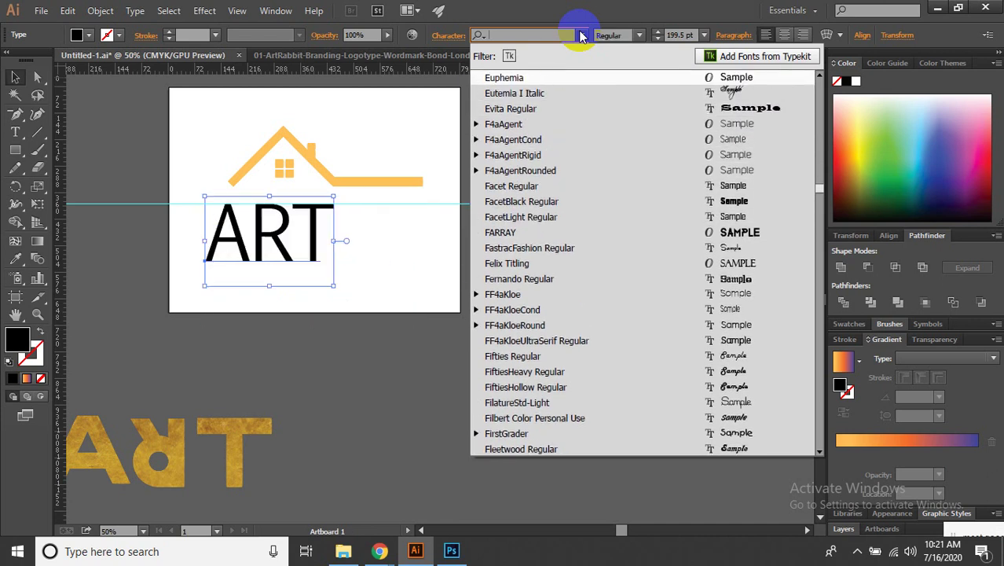
key(Up)
key(Up)
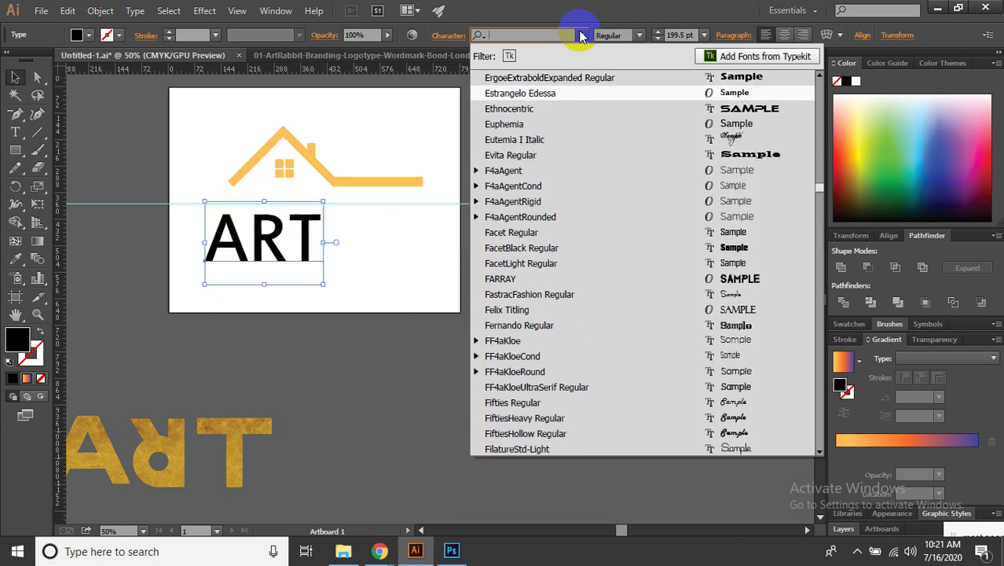
key(Up)
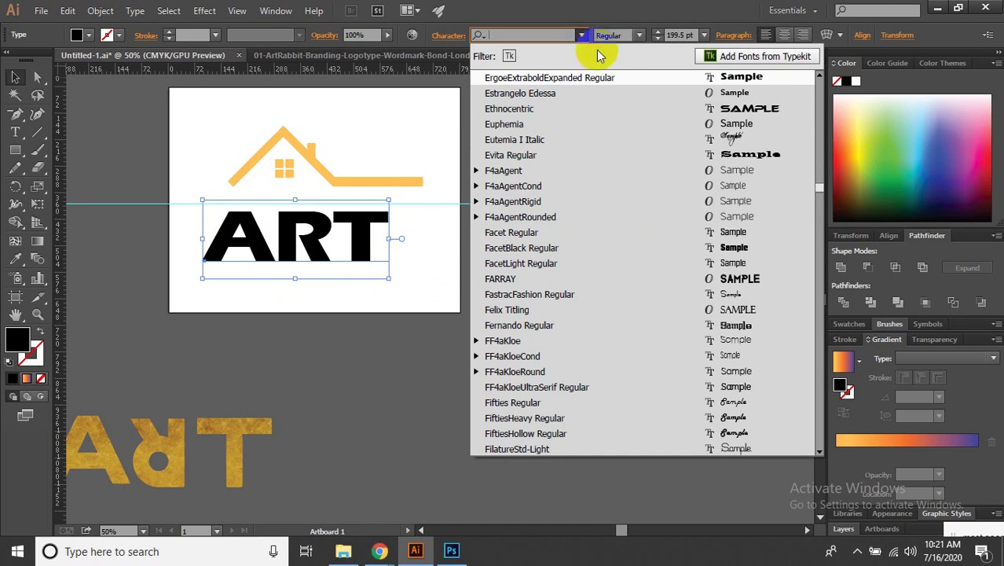
Apply ErgoeExtraboldExpanded Regular to the ART heading and reselect it.
click(578, 78)
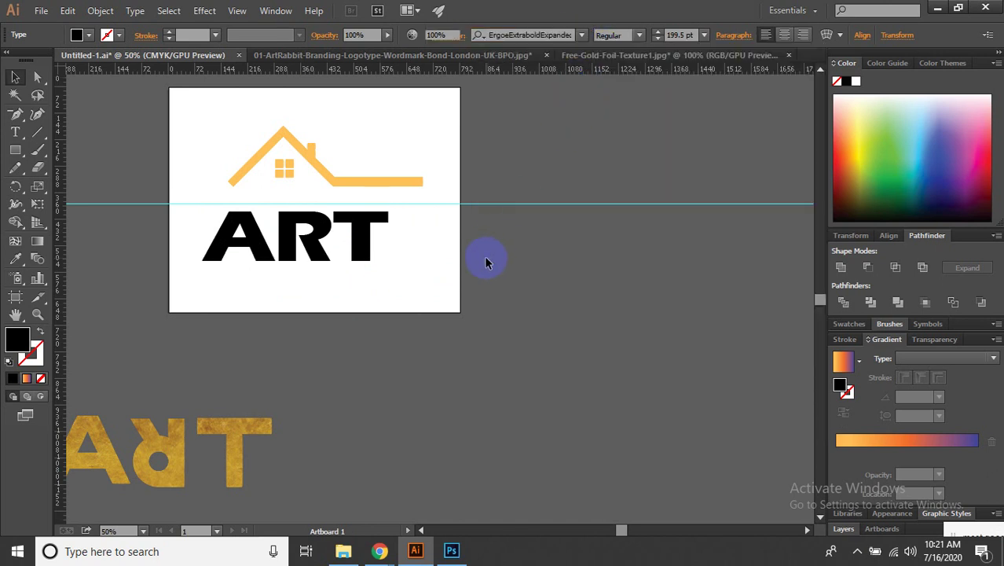
key(Escape)
click(384, 360)
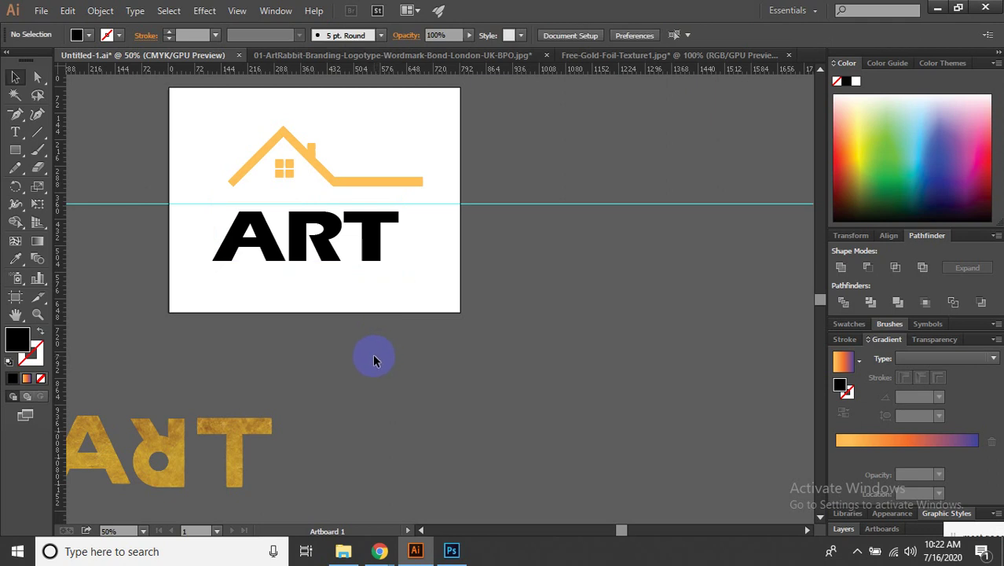
click(334, 230)
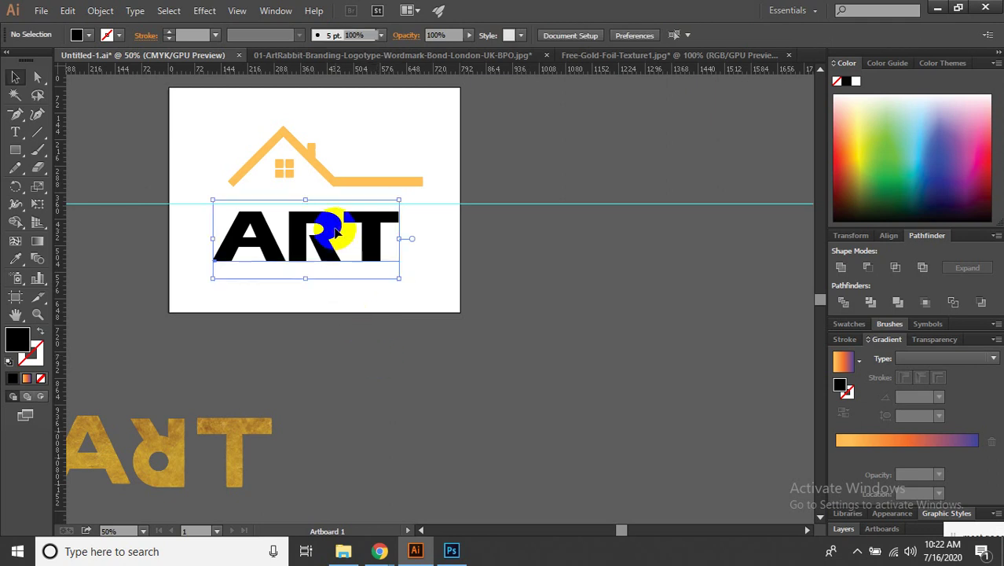
Duplicate ART below and preview Ethnocentric and the Ergoe fonts on the original.
drag(324, 244, 232, 314)
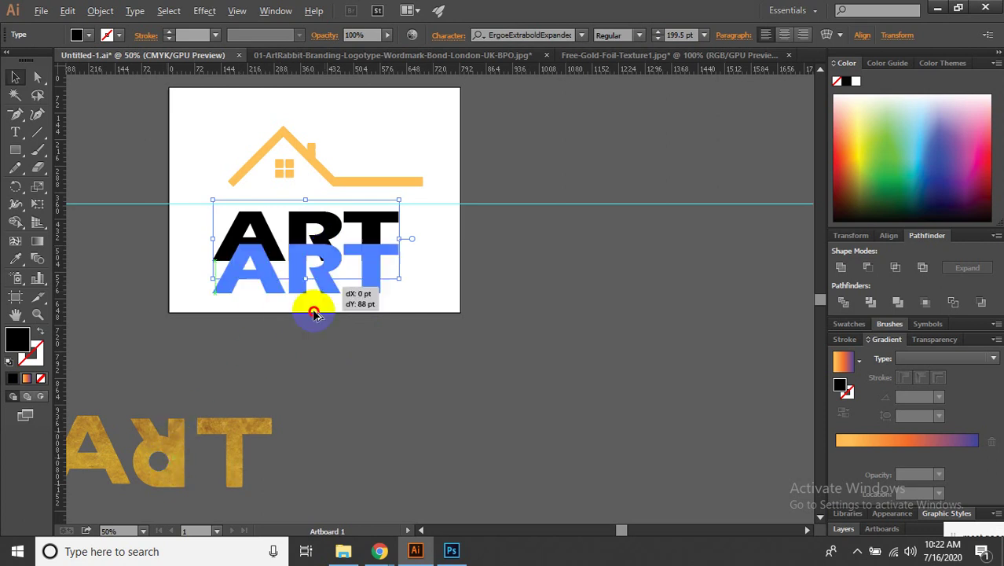
click(372, 248)
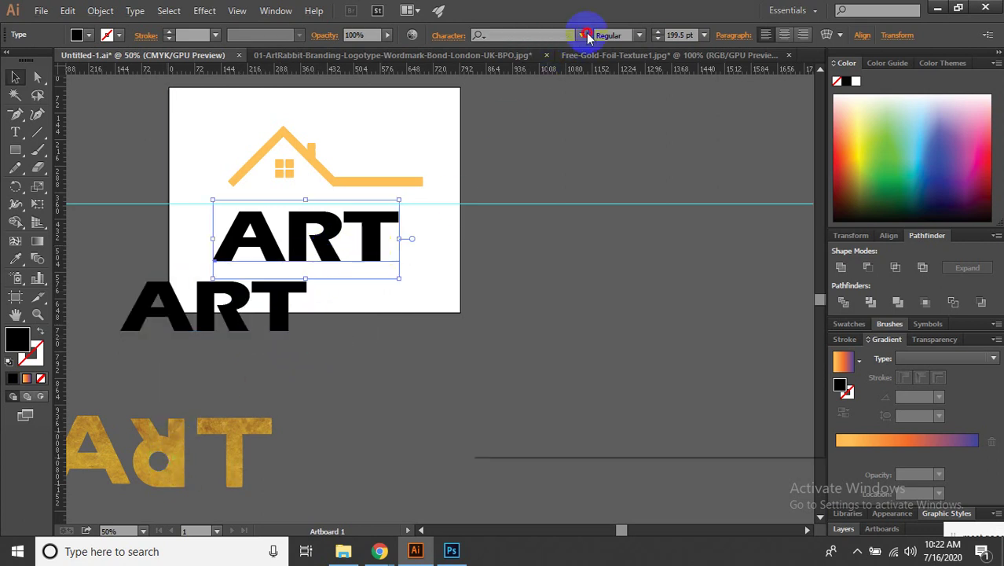
click(582, 34)
key(Down)
key(Down)
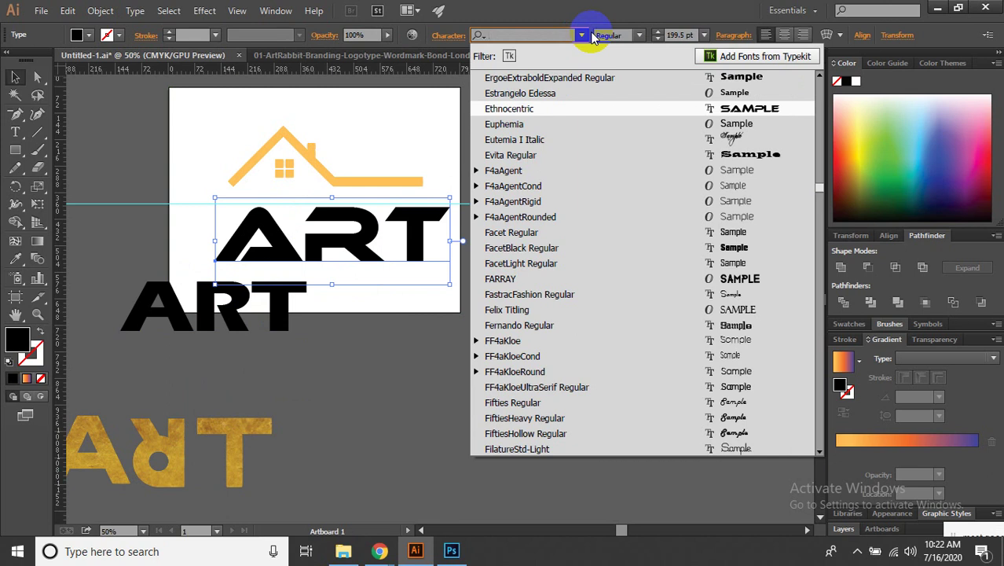
key(Up)
key(Up)
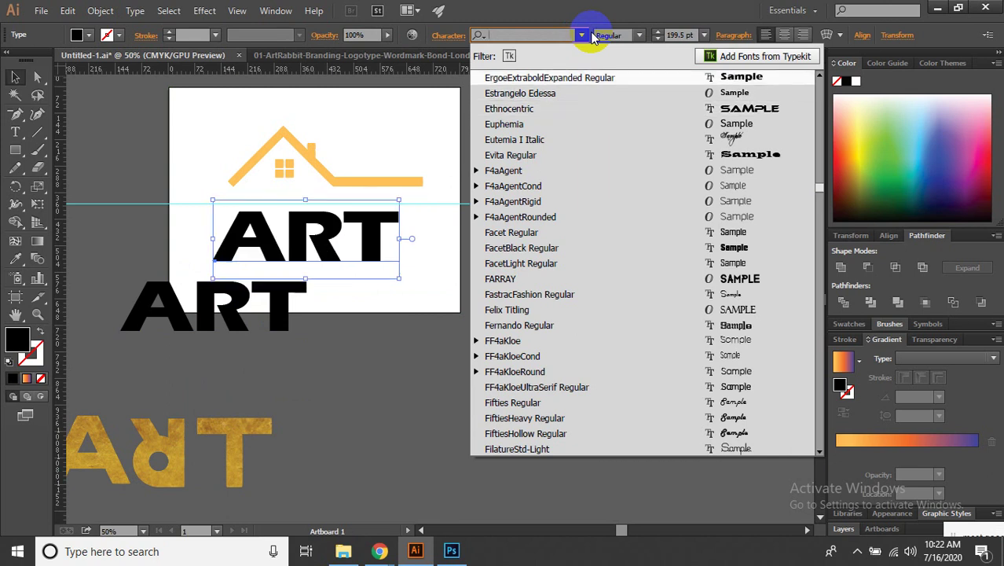
key(Up)
key(Up)
key(Up)
key(Up)
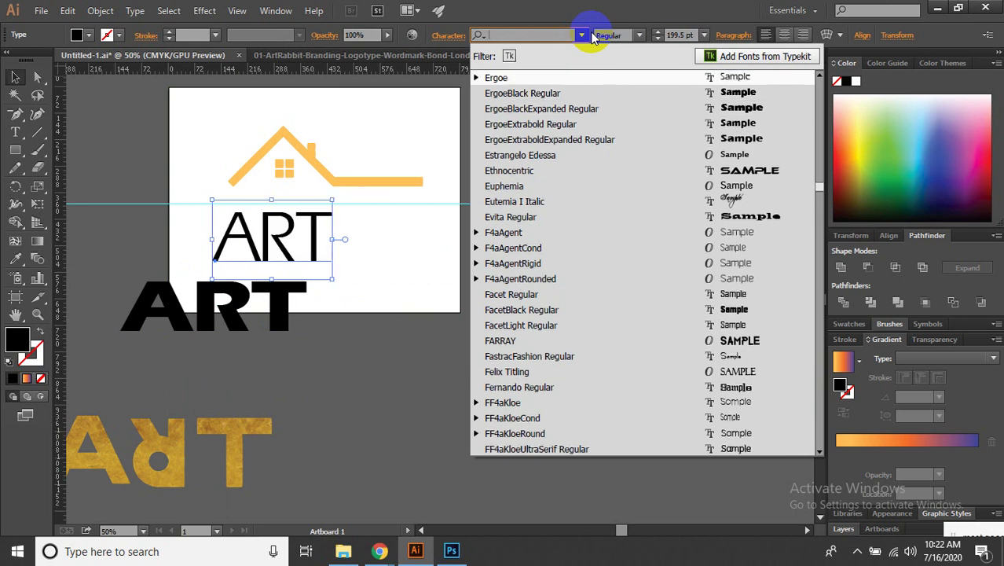
key(Down)
key(Down)
key(Down)
key(Up)
key(Up)
key(Up)
key(Up)
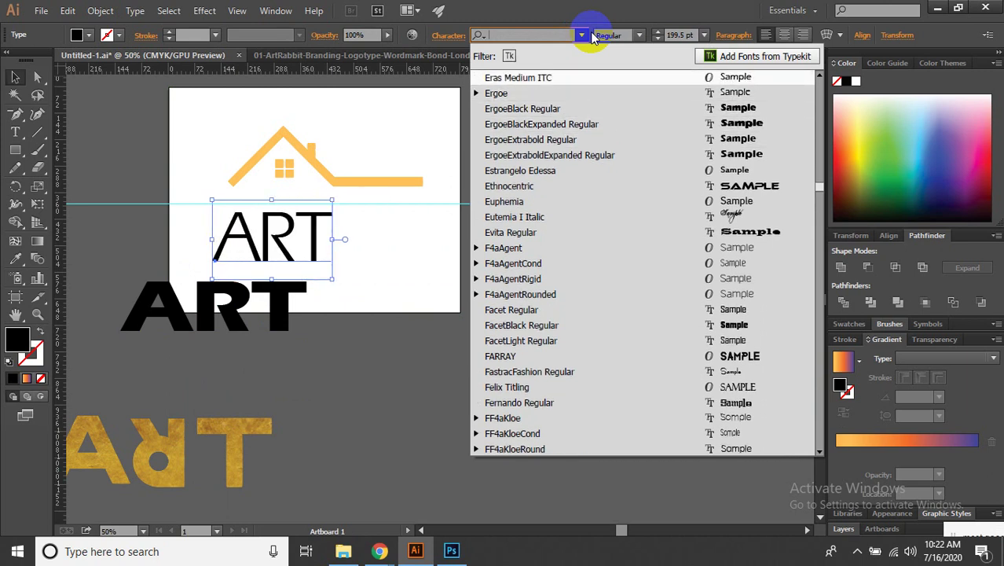
key(Up)
Set the upper ART in DINbek Bold and delete the lower black ART copy.
key(Up)
key(Up)
key(Up)
key(Up)
key(Up)
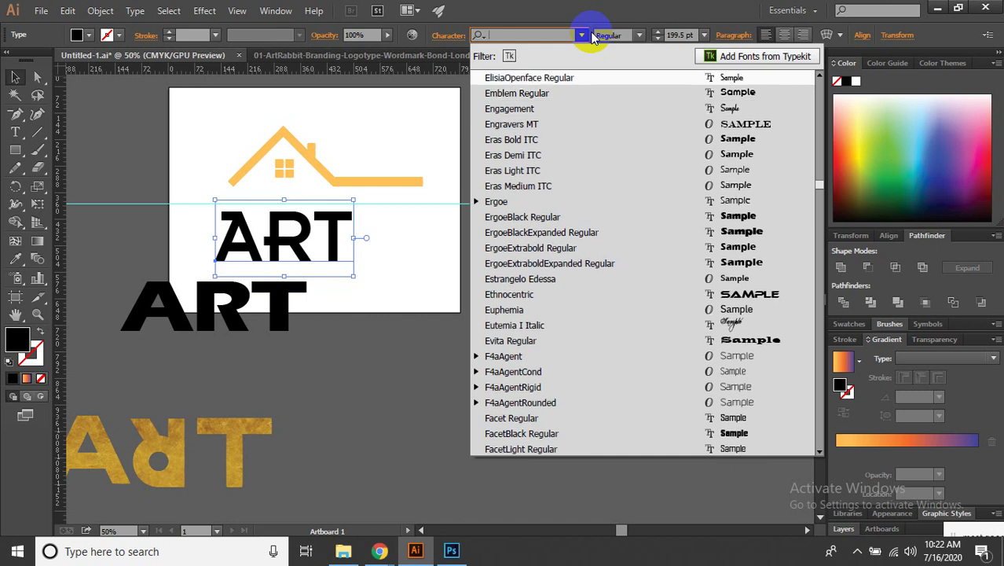
key(Up)
key(Up)
key(Up)
key(Up)
key(Up)
key(Up)
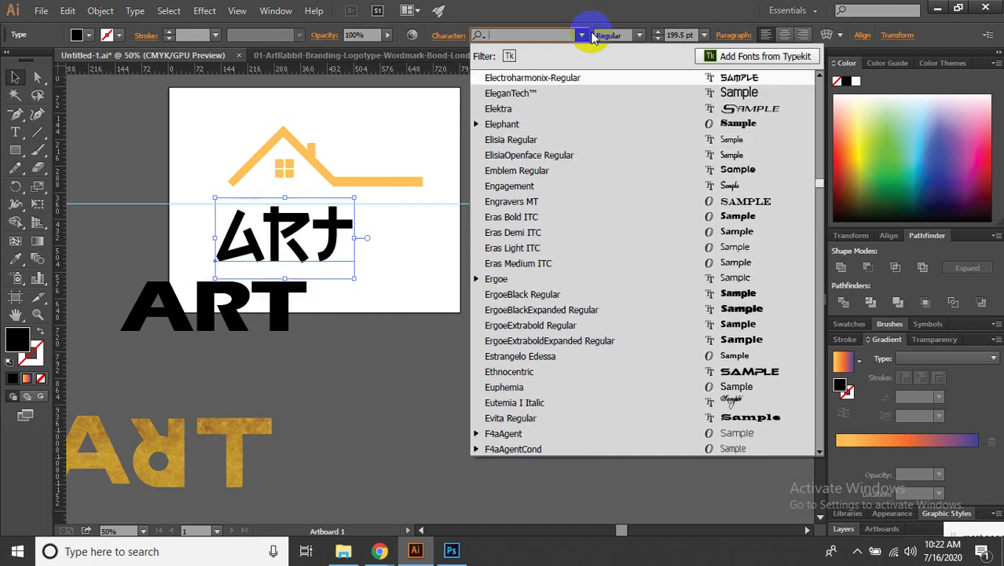
key(Up)
key(Up)
key(Up)
key(Up)
key(Up)
key(Up)
key(Up)
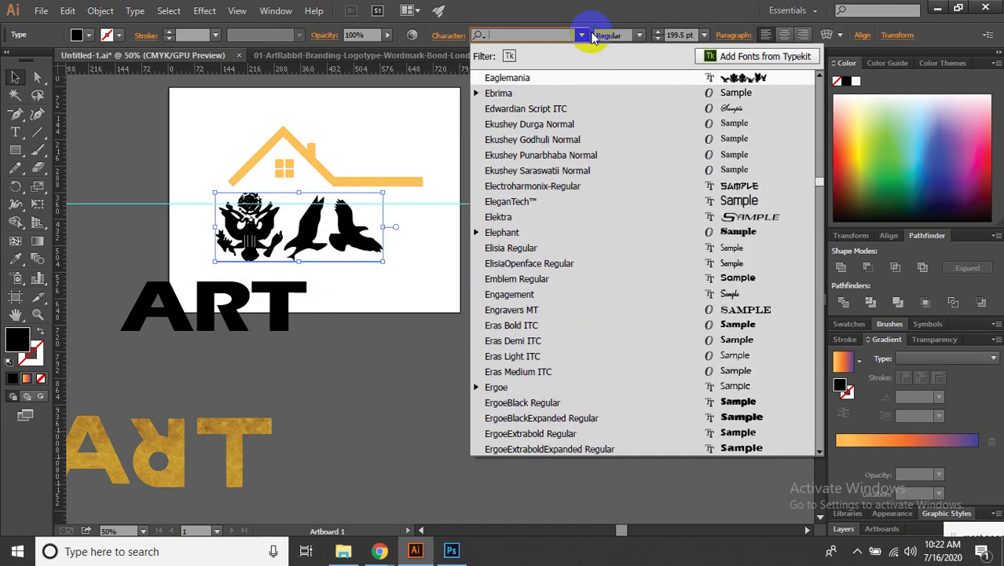
key(Up)
key(Up)
key(Up)
key(Up)
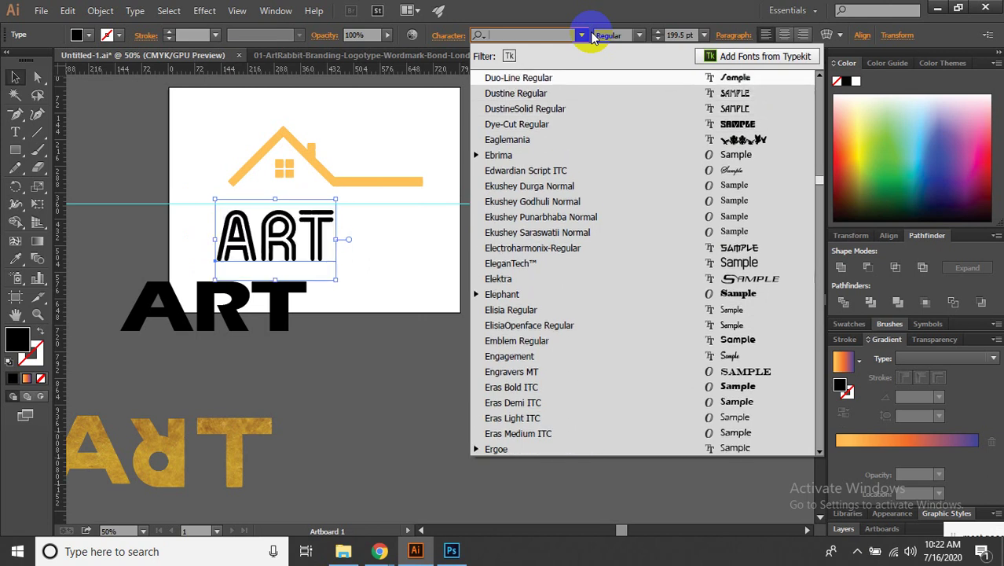
key(Up)
key(Up)
key(Up)
key(Up)
key(Up)
key(Up)
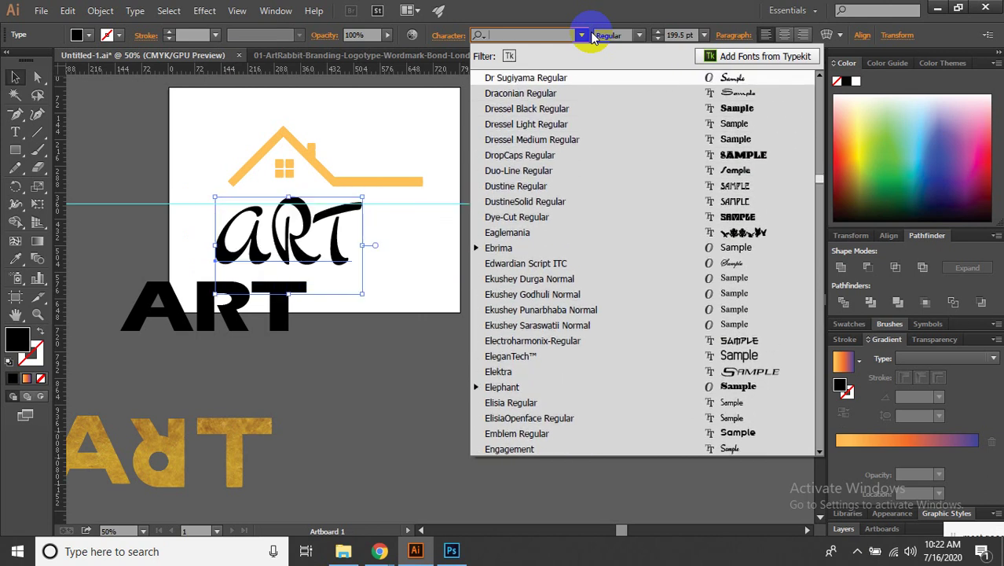
key(Up)
key(Up)
key(Up)
key(Up)
key(Up)
key(Up)
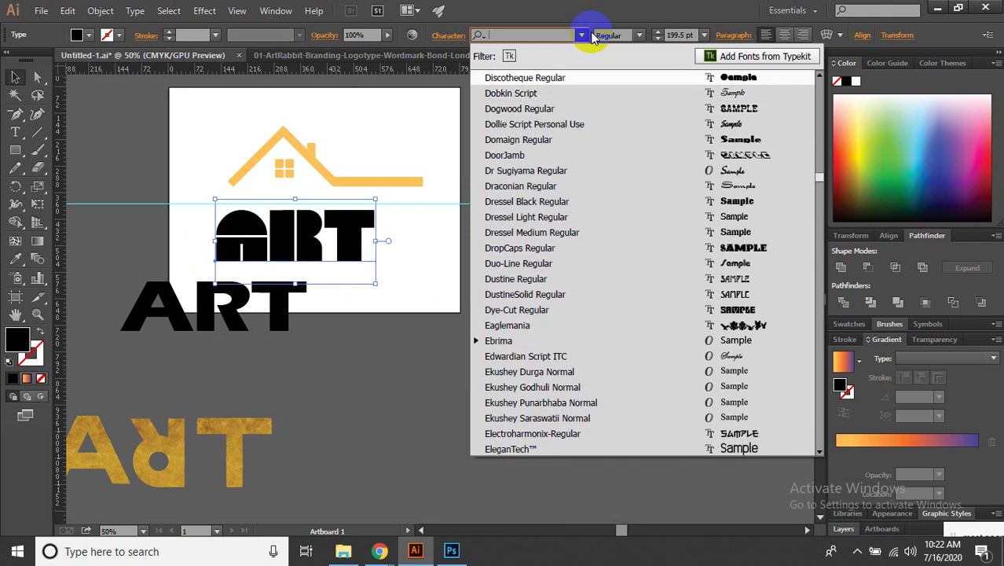
key(Up)
key(Up)
key(Up)
key(Down)
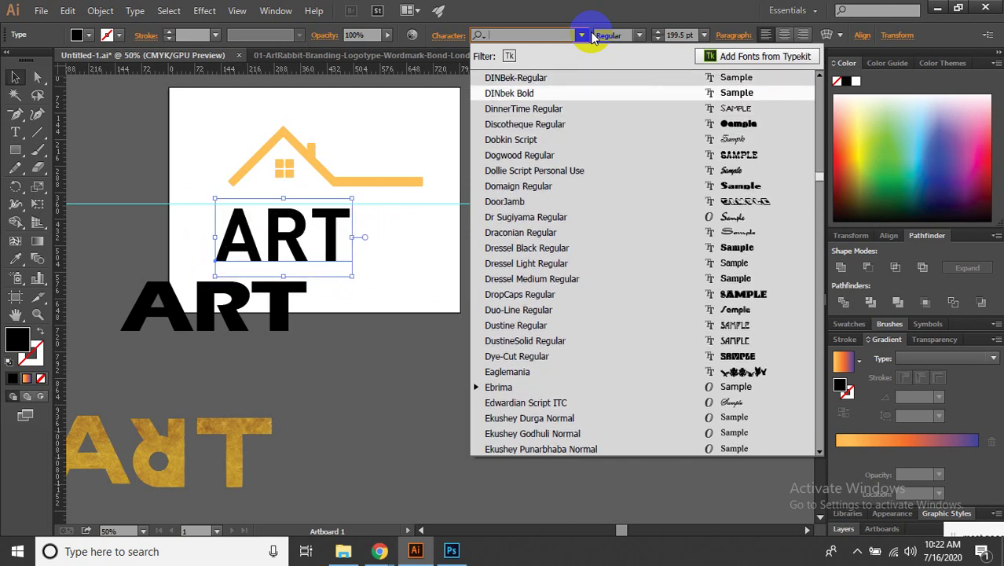
click(555, 93)
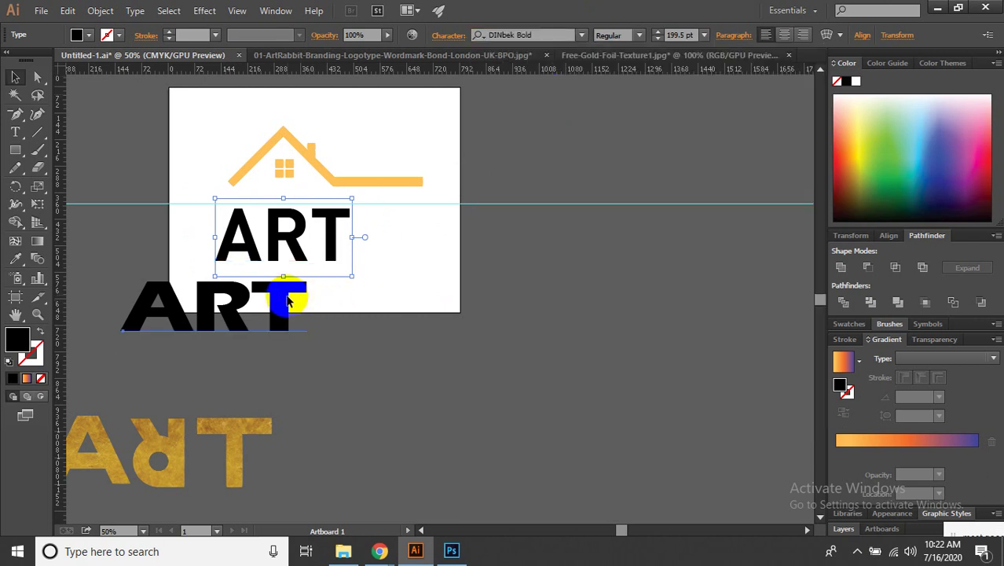
key(Delete)
click(337, 258)
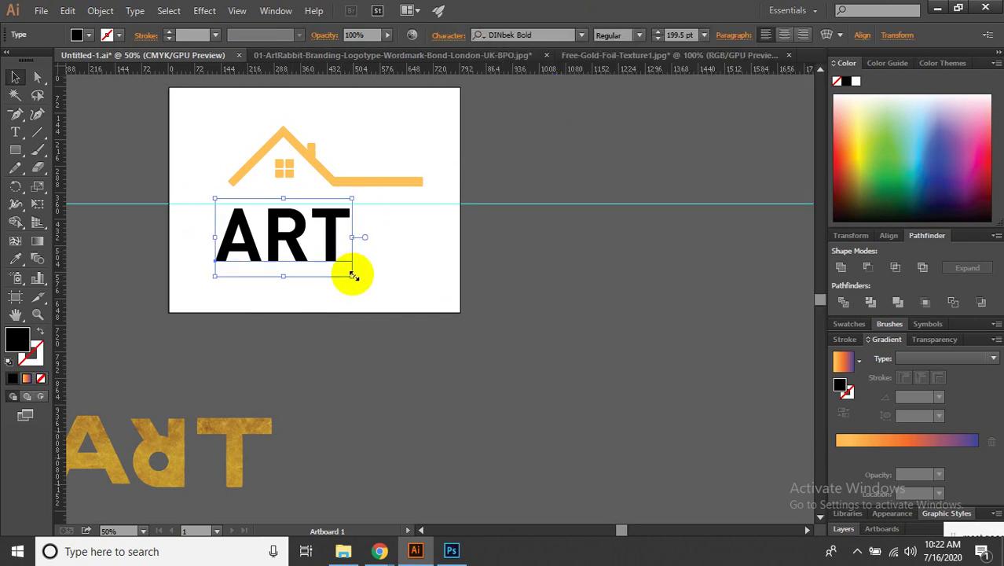
Scale the ART text up to span the artboard under the roof.
drag(352, 275, 431, 323)
drag(381, 258, 400, 286)
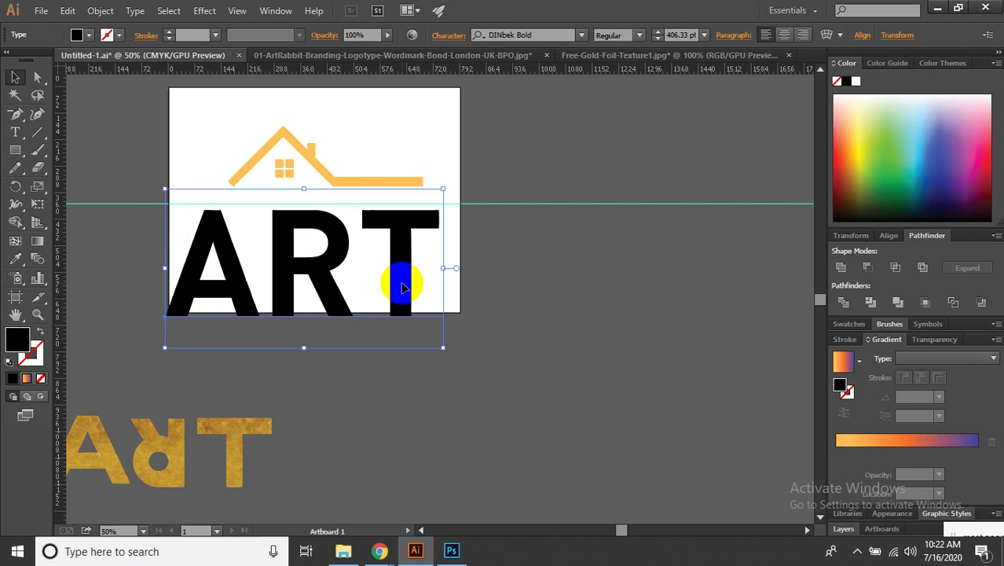
drag(306, 348, 305, 328)
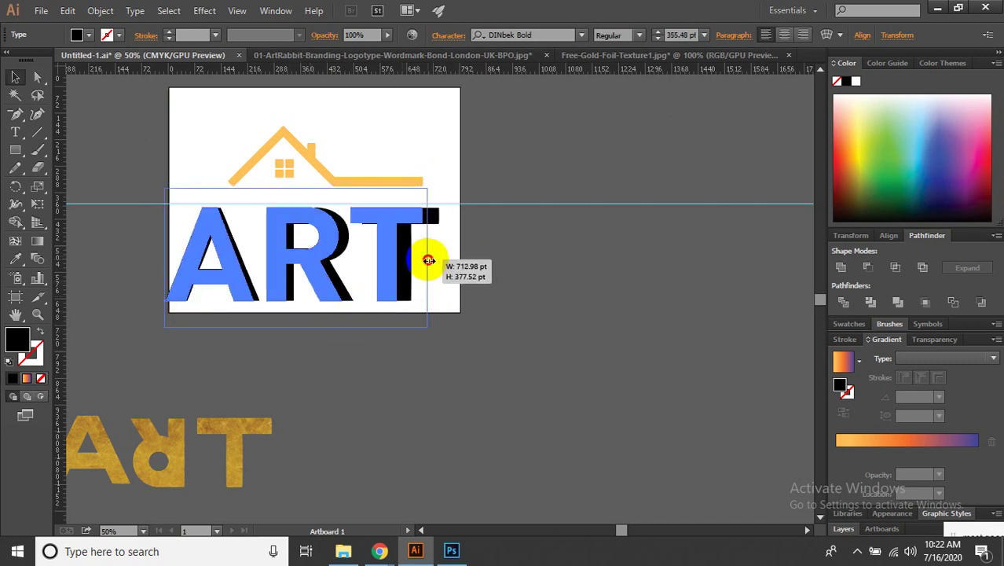
drag(446, 256, 417, 257)
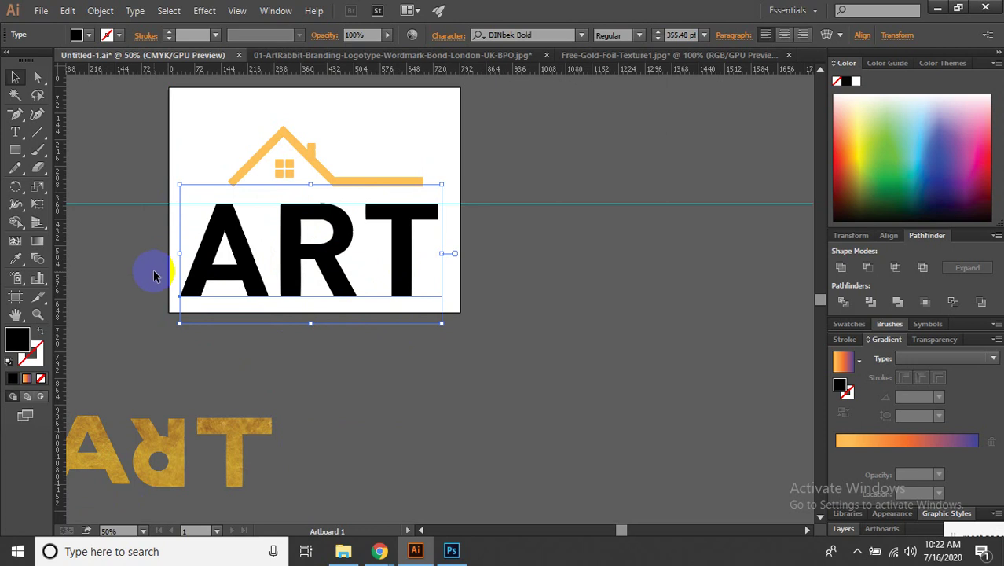
Preview the ART text in fonts further up the font list.
click(581, 35)
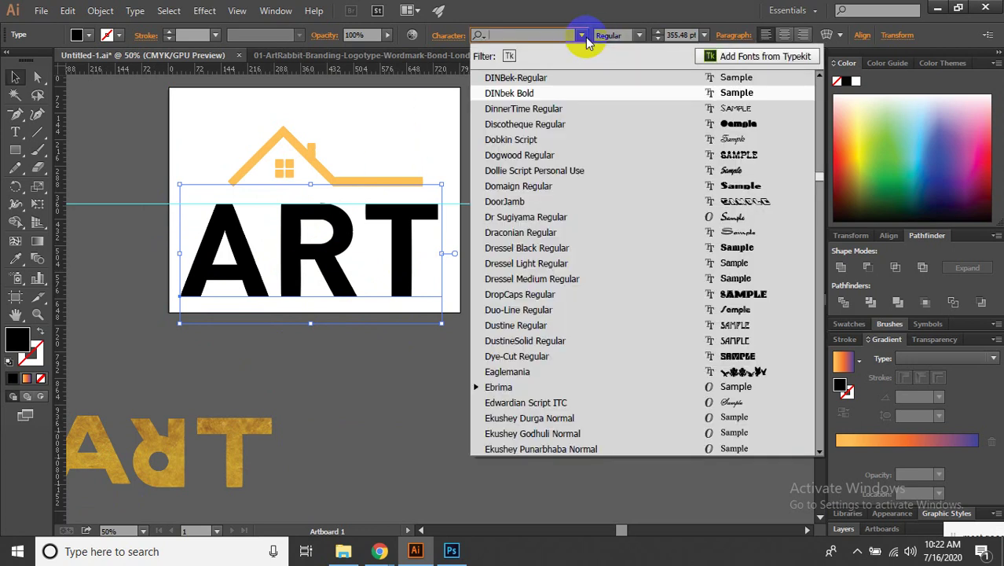
key(Up)
key(Up)
key(Up)
key(Up)
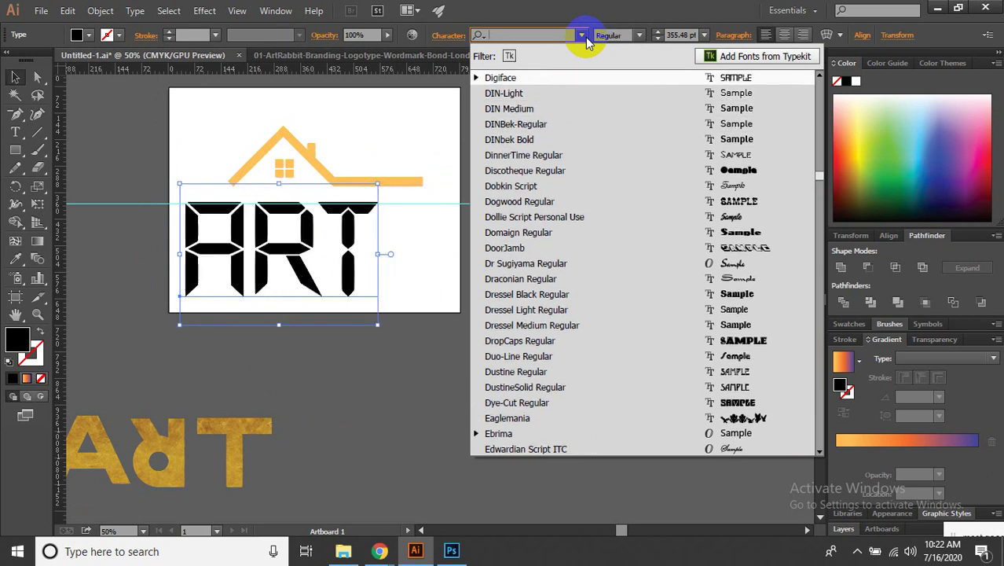
key(Up)
key(Up)
key(Up)
key(Up)
key(Up)
key(Up)
key(Up)
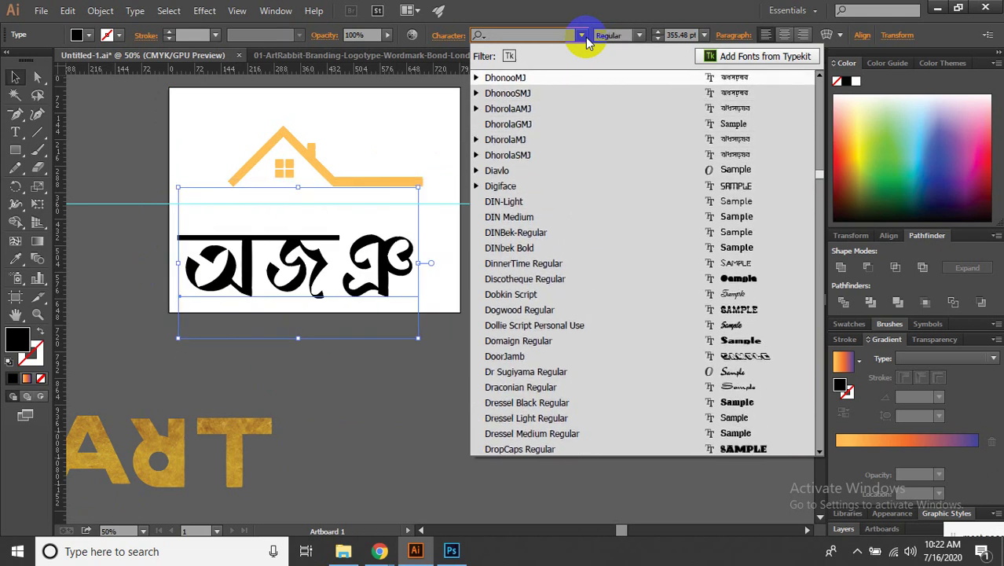
key(Up)
key(Up)
key(Up)
key(Up)
key(Up)
key(Up)
key(Up)
key(Up)
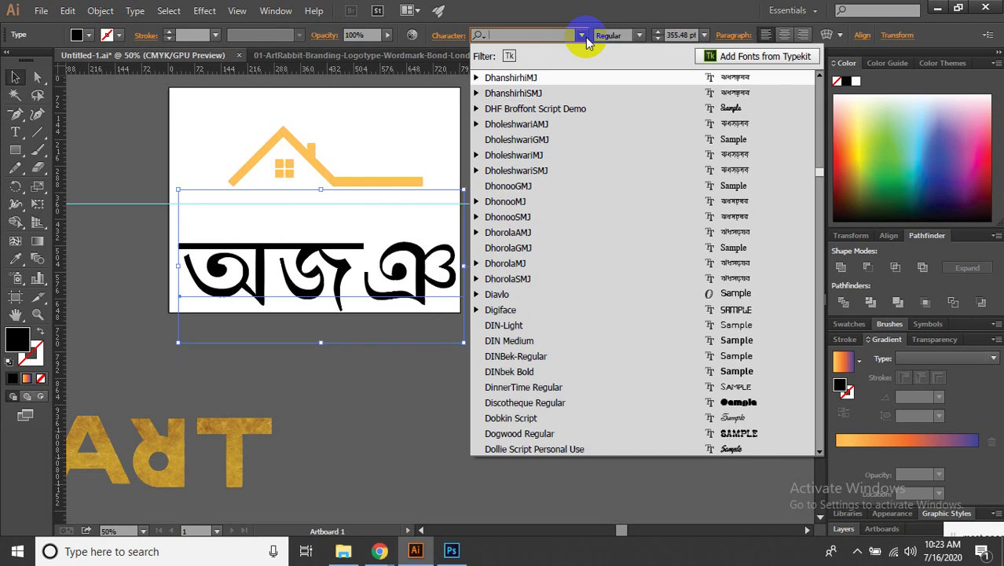
key(Up)
key(Up)
key(Up)
key(Up)
key(Up)
key(Up)
key(Up)
key(Up)
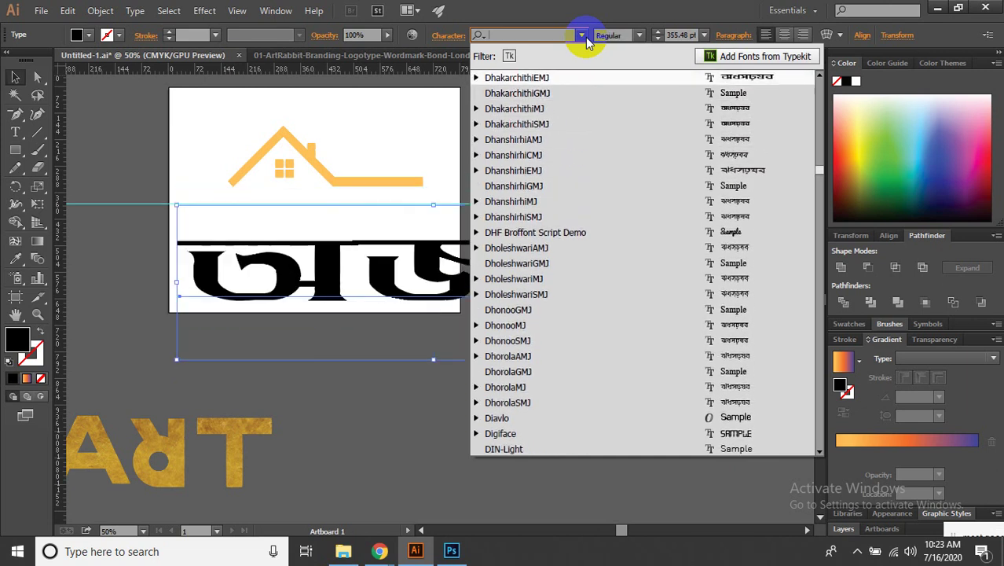
key(Up)
key(Up)
key(Up)
key(Up)
key(Up)
key(Up)
key(Up)
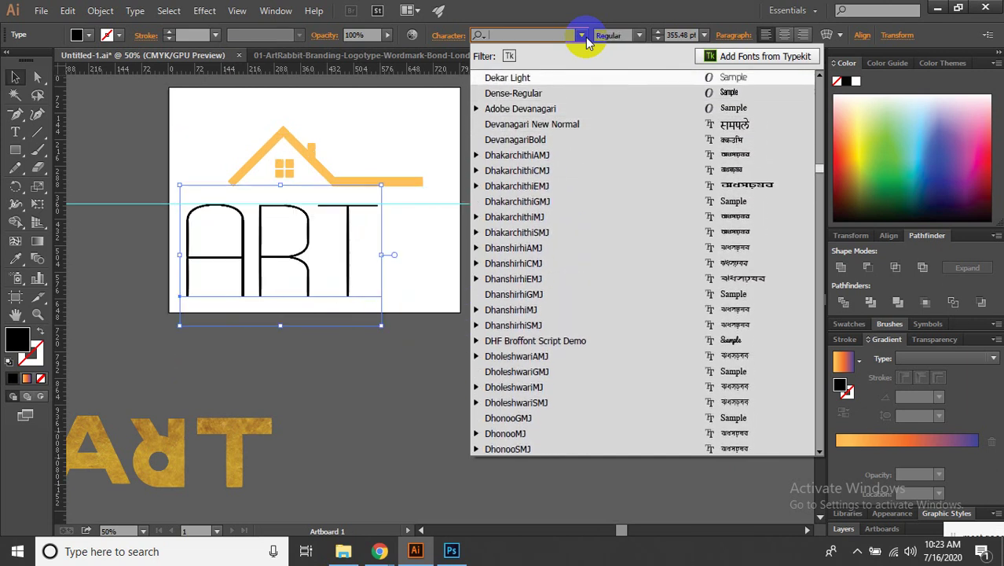
key(Up)
key(Up)
key(Up)
key(Up)
key(Up)
key(Up)
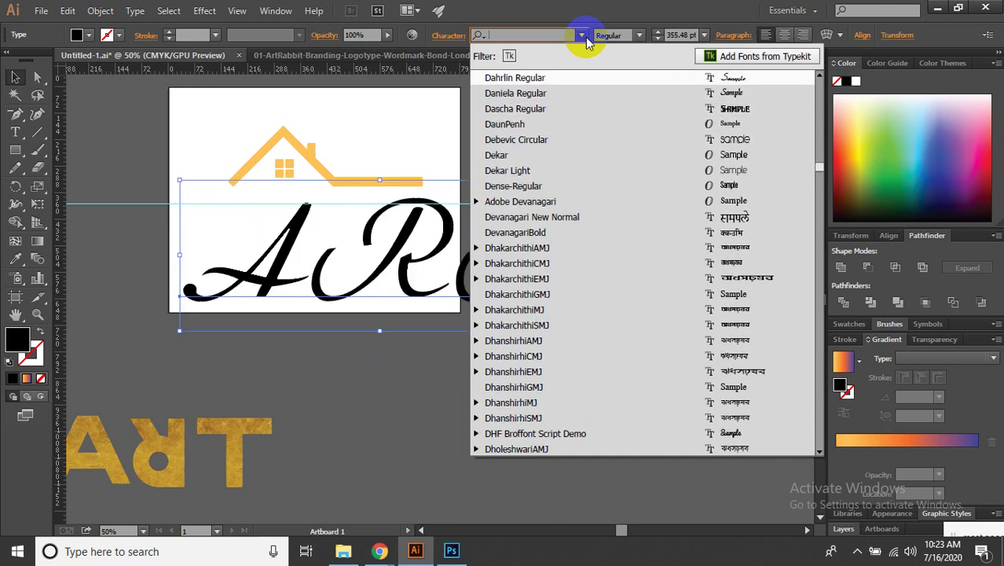
key(Up)
key(Up)
key(Up)
key(Up)
key(Up)
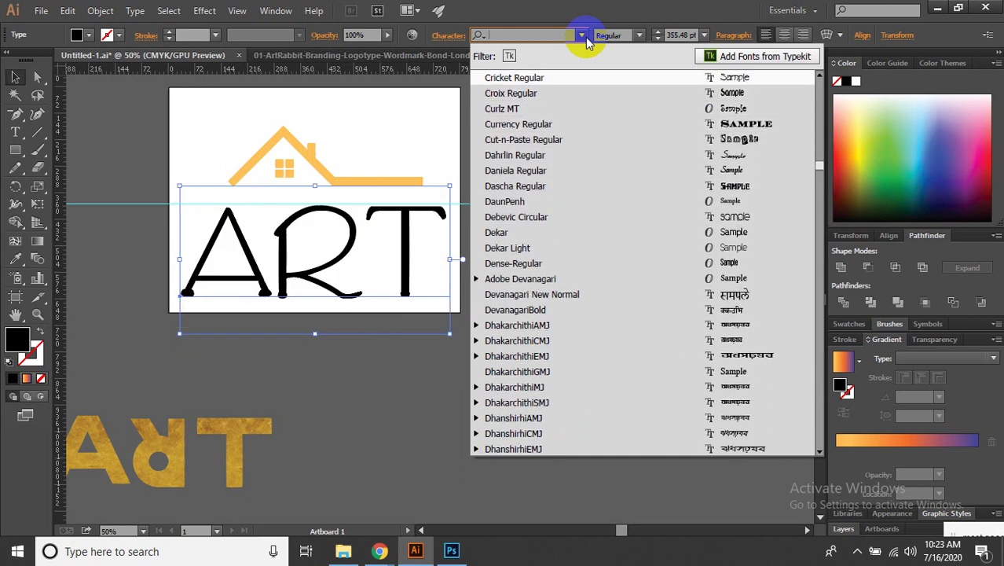
key(Up)
key(Up)
key(Up)
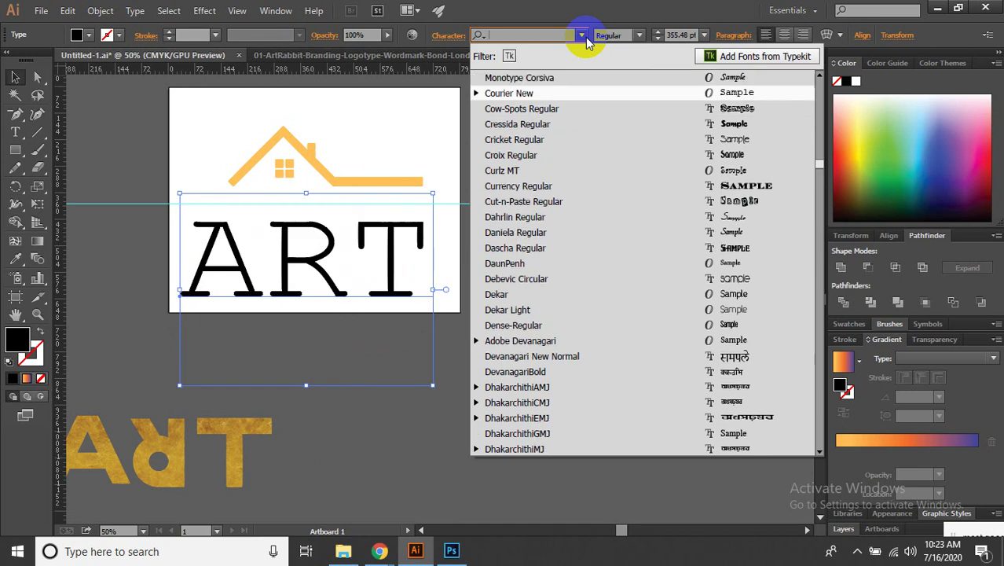
key(Up)
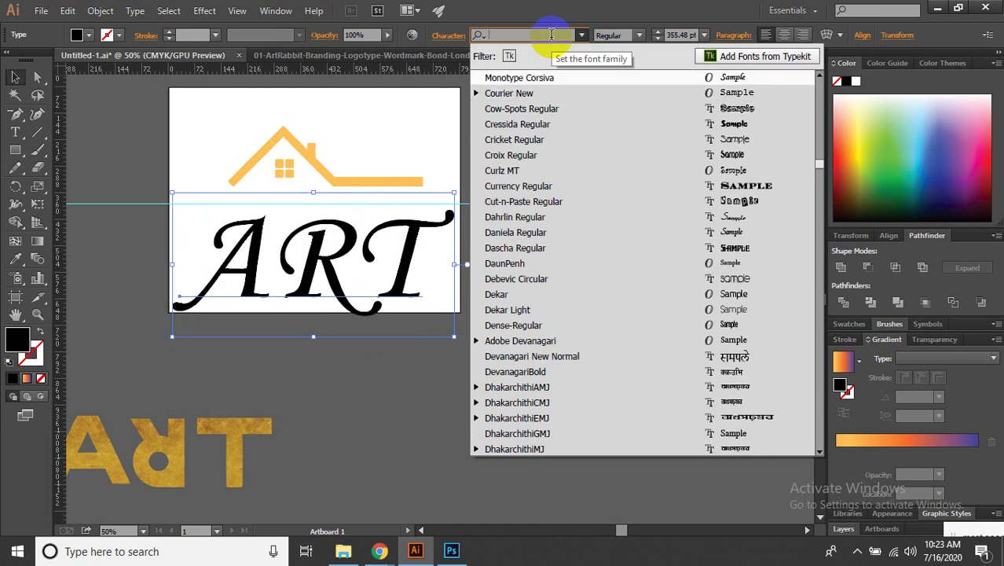
Search 'good', apply GoodTimesRg-Regular to ART, and nudge it into place.
text(good)
click(534, 77)
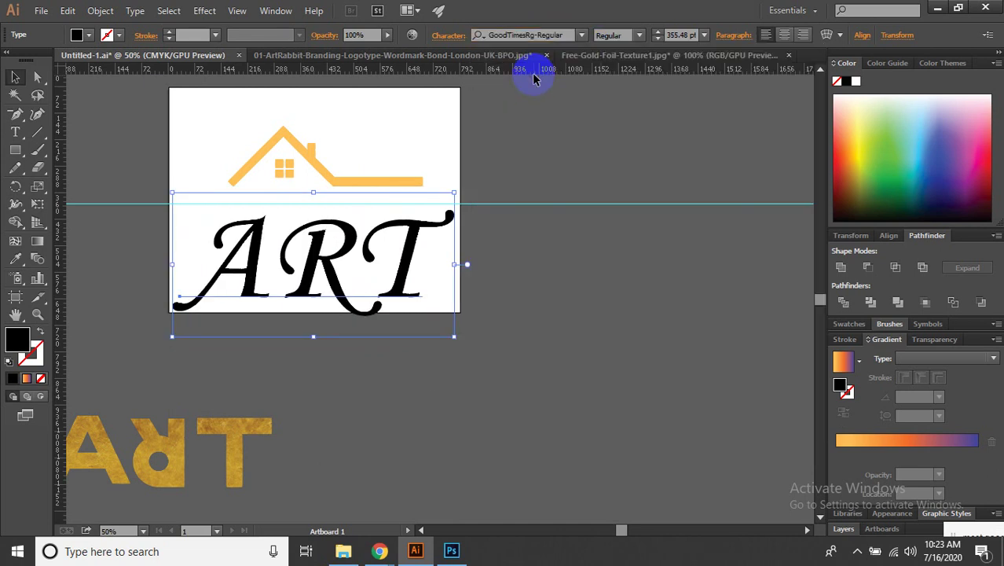
mouse_move(392, 213)
mouse_down()
mouse_move(385, 263)
mouse_move(399, 255)
mouse_up()
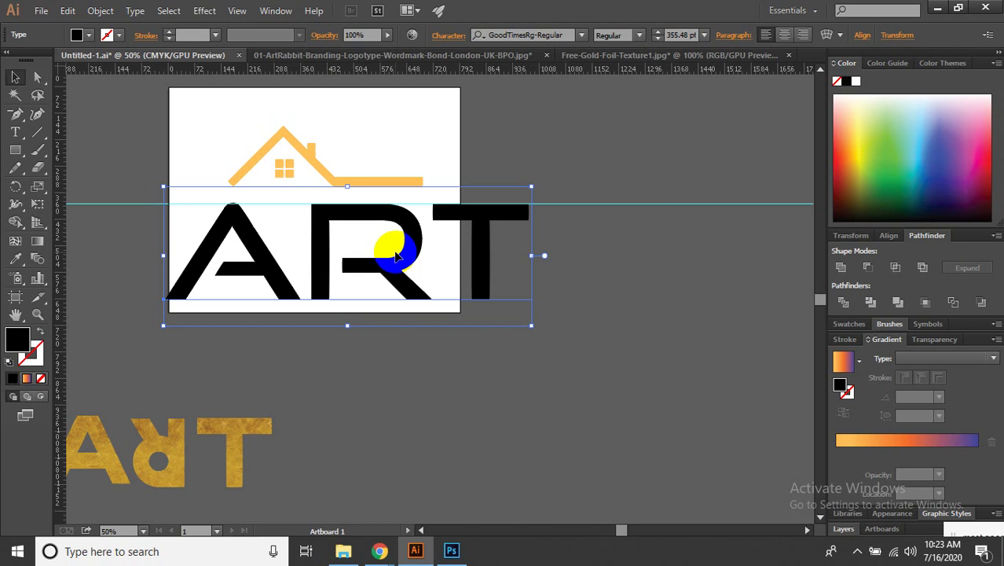
Convert the ART text into outlined letter shapes.
right_click(397, 255)
click(462, 349)
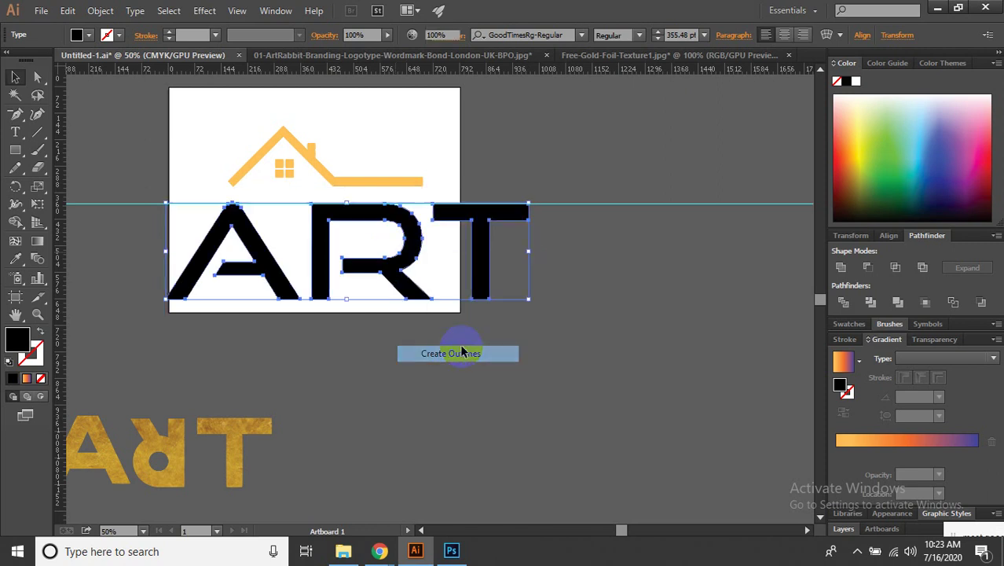
click(501, 350)
scroll(450, 242, up, 2)
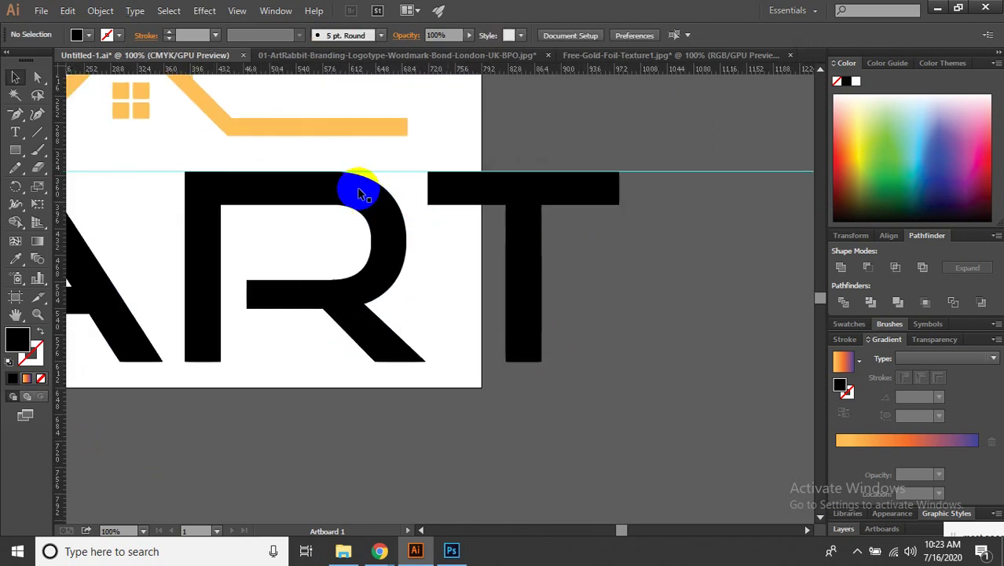
click(353, 191)
click(332, 195)
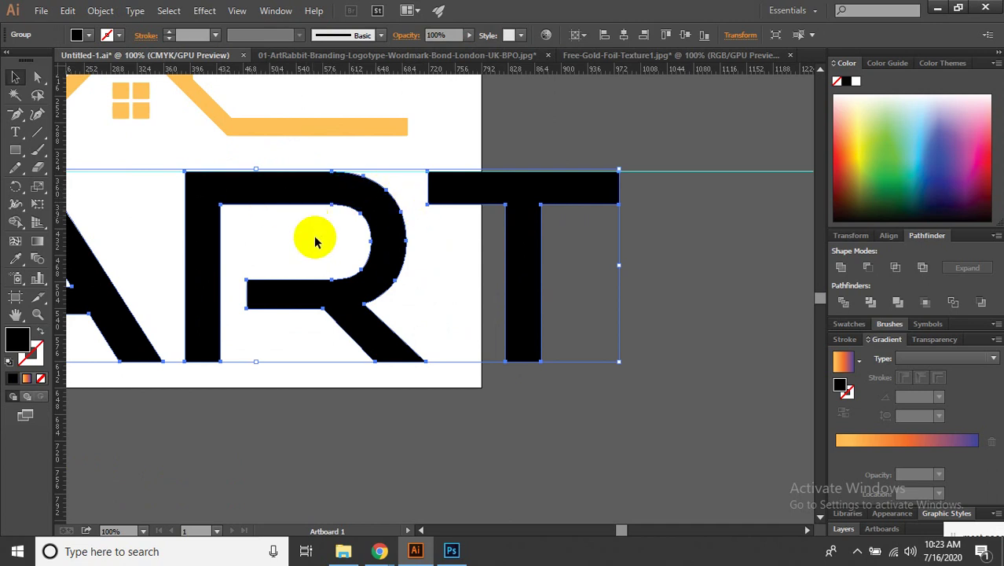
click(255, 188)
click(60, 146)
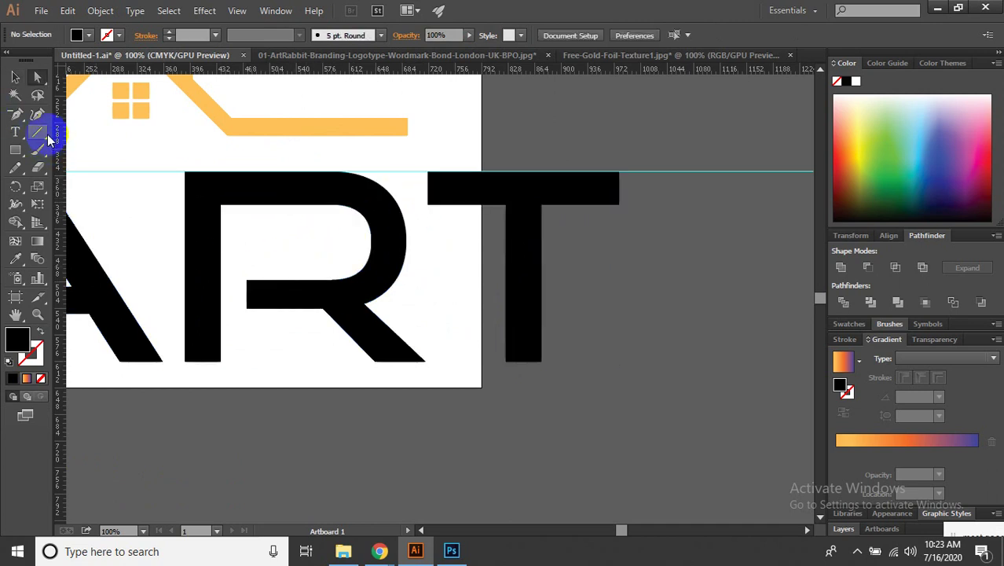
Draw a vertical cutting line through the R and split the letters along it.
drag(243, 162, 194, 152)
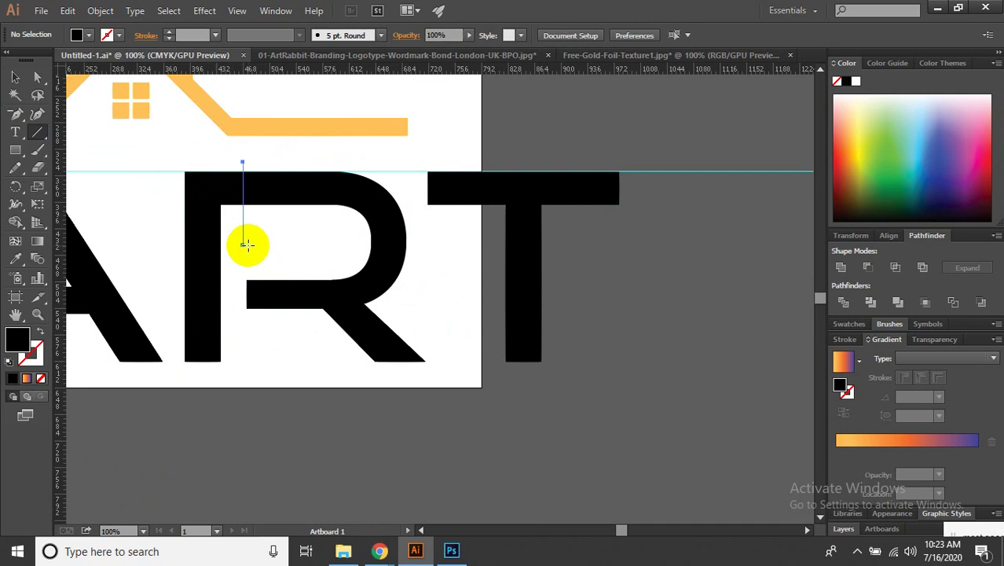
drag(246, 244, 243, 245)
shift+click(300, 189)
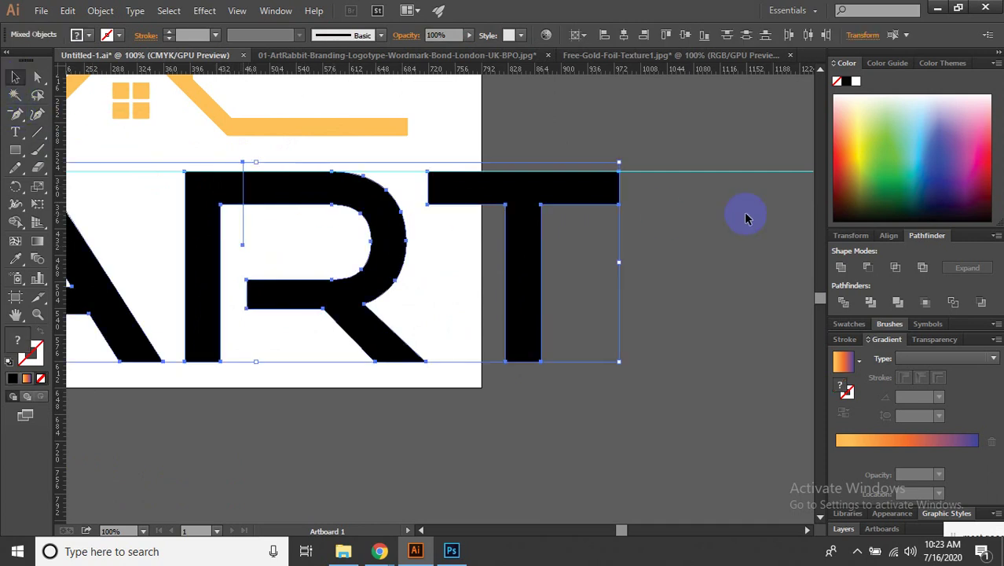
click(846, 307)
click(755, 337)
Move a piece of the R and the T to the left.
key(a)
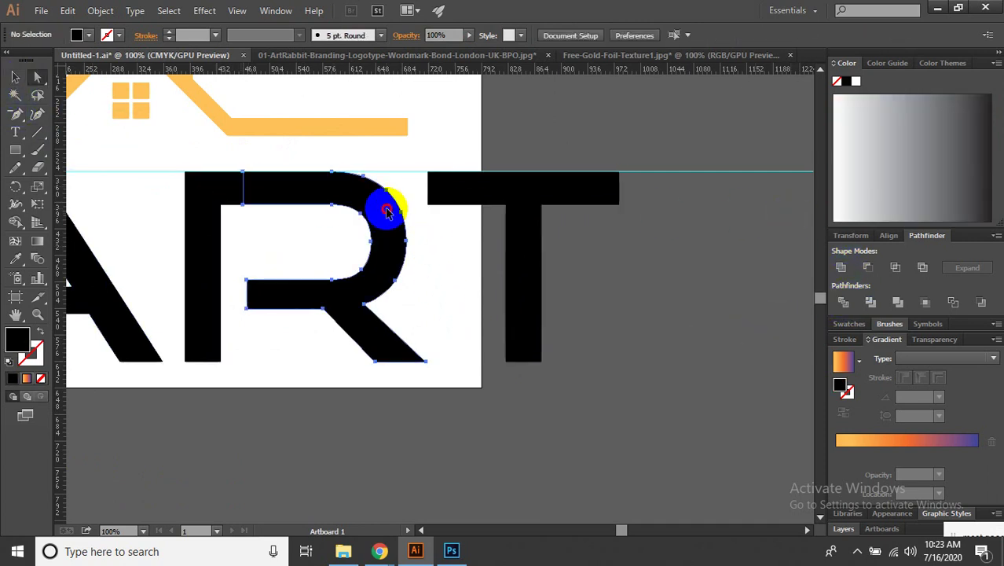
drag(381, 210, 333, 212)
click(416, 247)
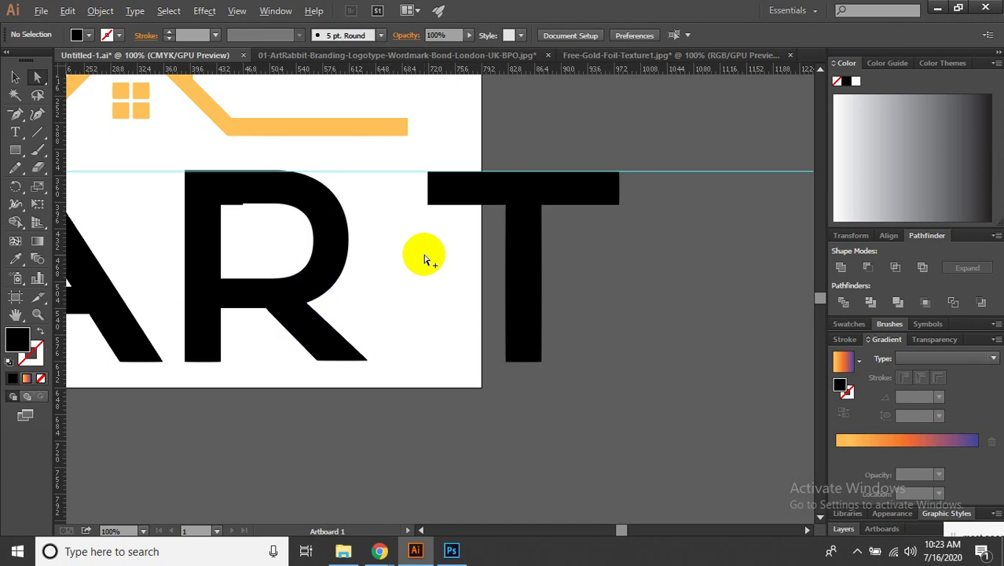
key(ctrl+minus)
drag(473, 248, 450, 249)
Nudge the inner top edge of the R.
scroll(580, 289, down, 1)
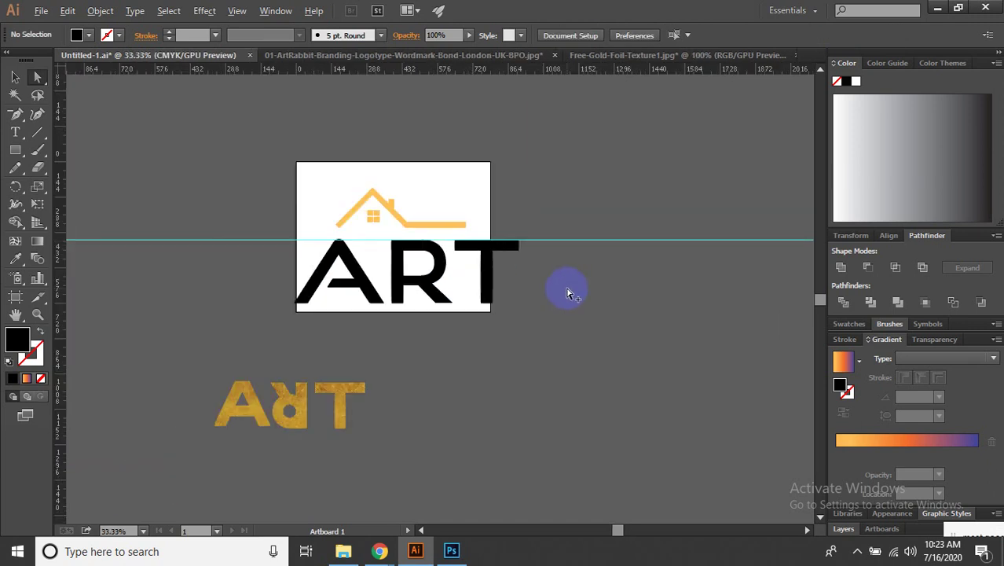
scroll(502, 282, up, 3)
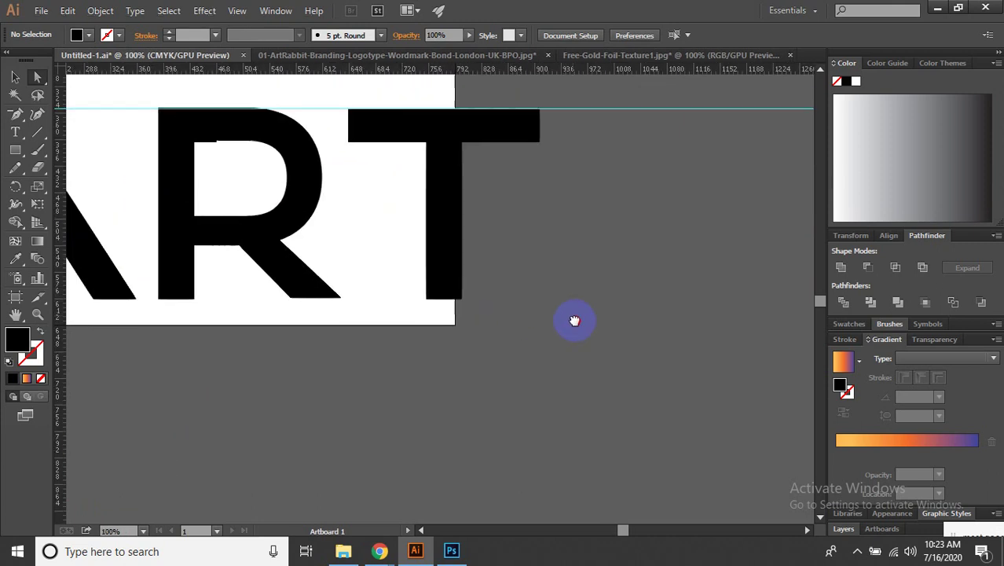
scroll(268, 168, up, 1)
scroll(342, 225, up, 1)
drag(342, 226, 340, 225)
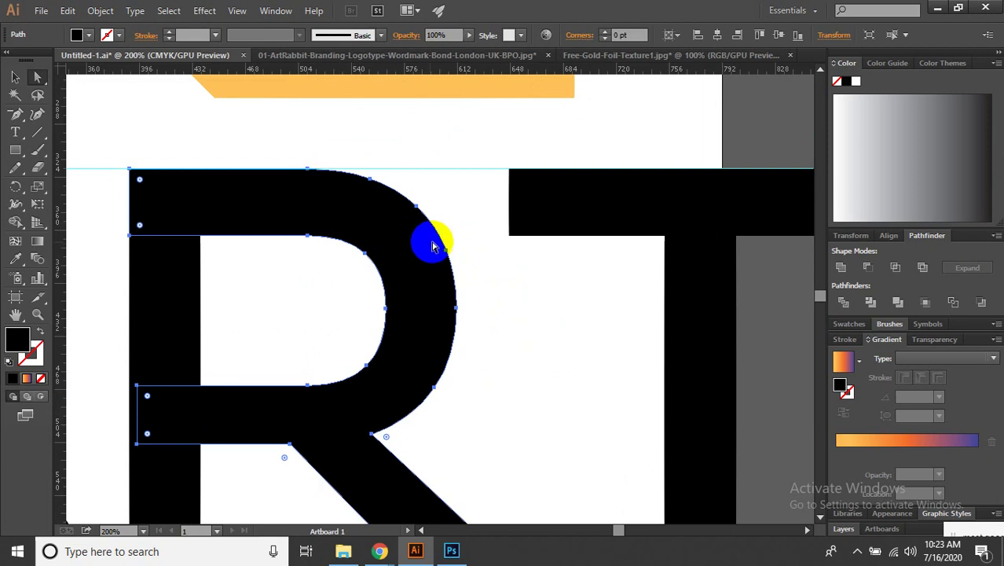
scroll(489, 259, down, 2)
scroll(538, 285, down, 1)
scroll(670, 297, down, 1)
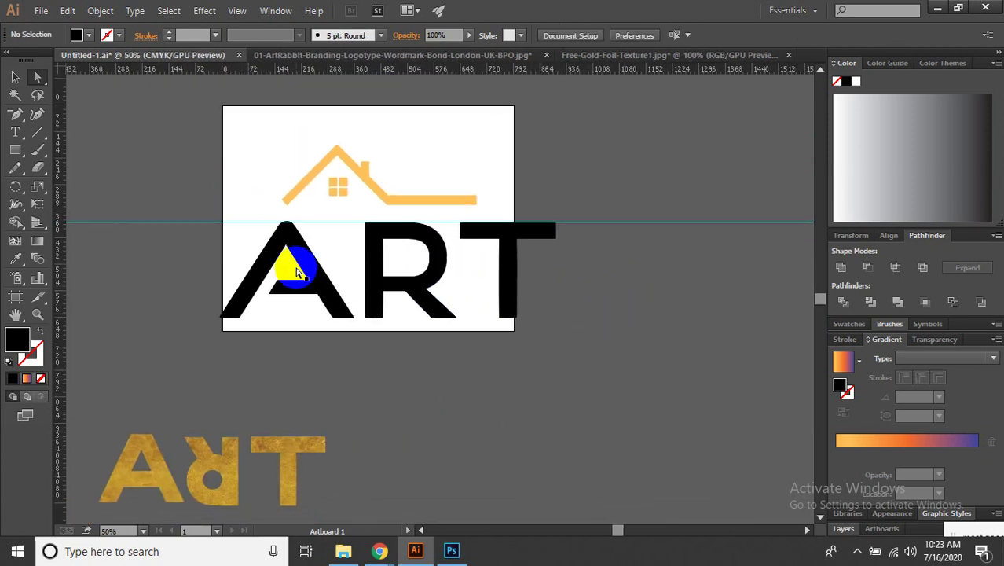
Delete the R bowl and stem, the T, and the A outline shapes.
click(388, 287)
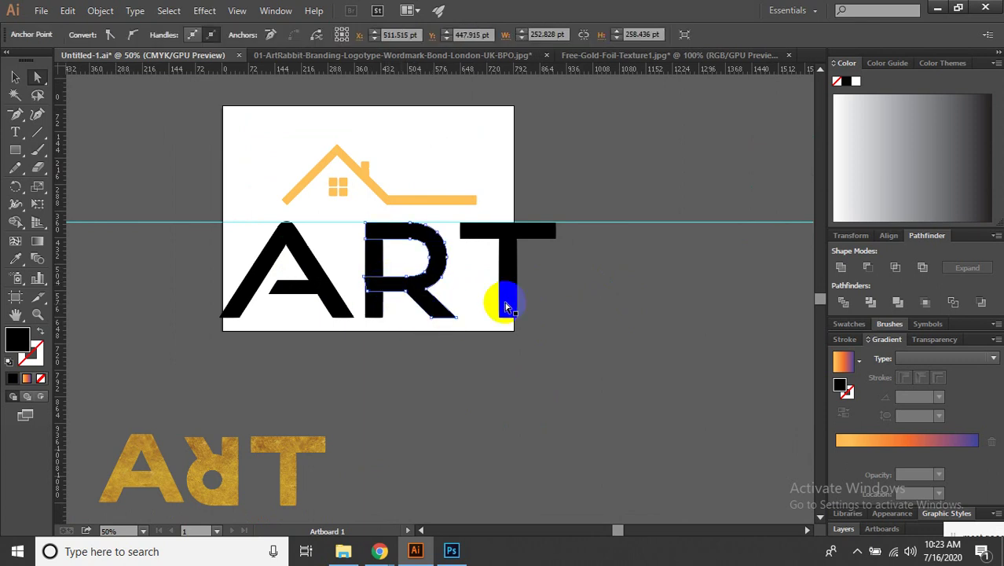
key(Delete)
click(505, 240)
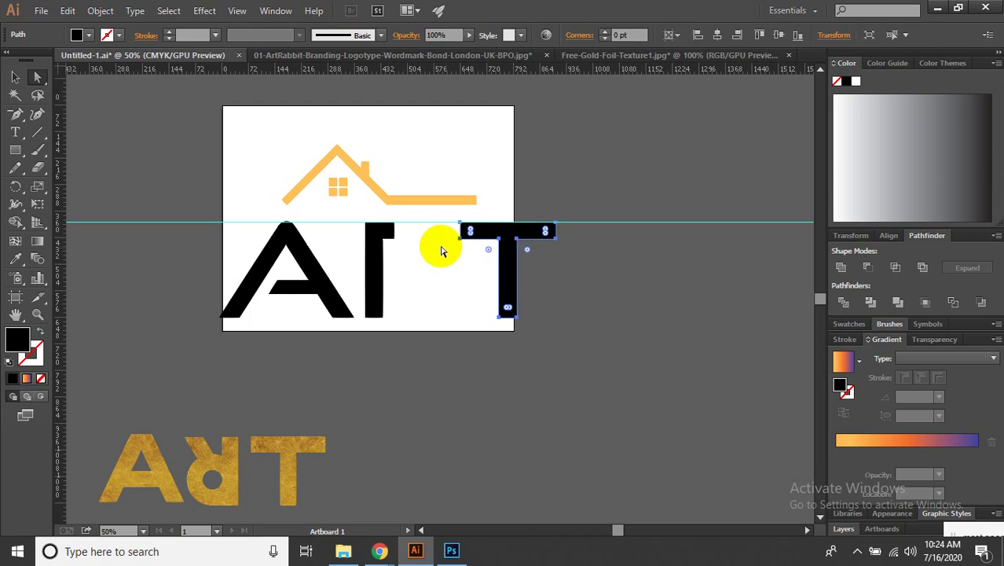
key(Delete)
click(377, 249)
key(Delete)
click(290, 259)
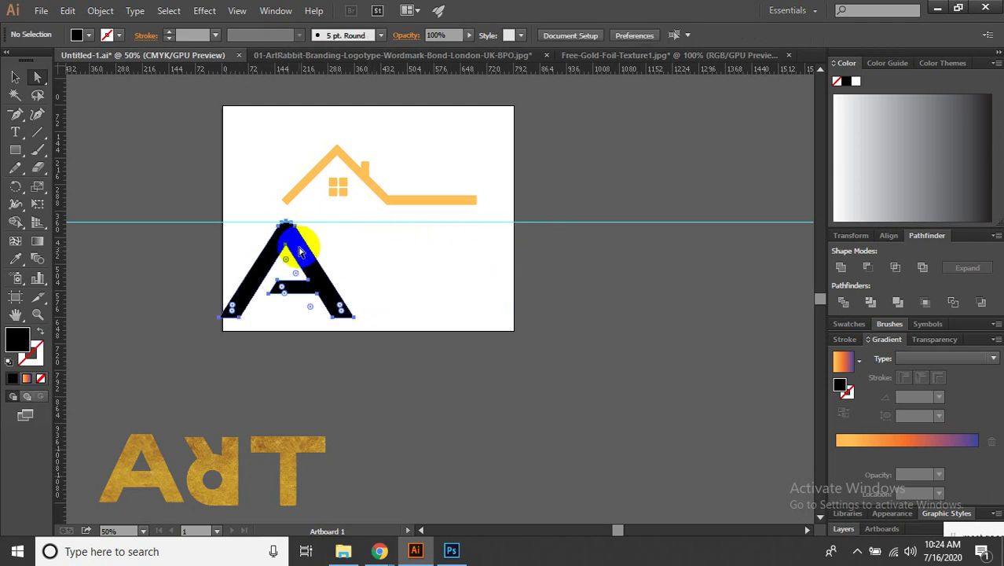
key(Delete)
Type 'ART' as new black GoodTimesRg text on the artboard.
click(14, 132)
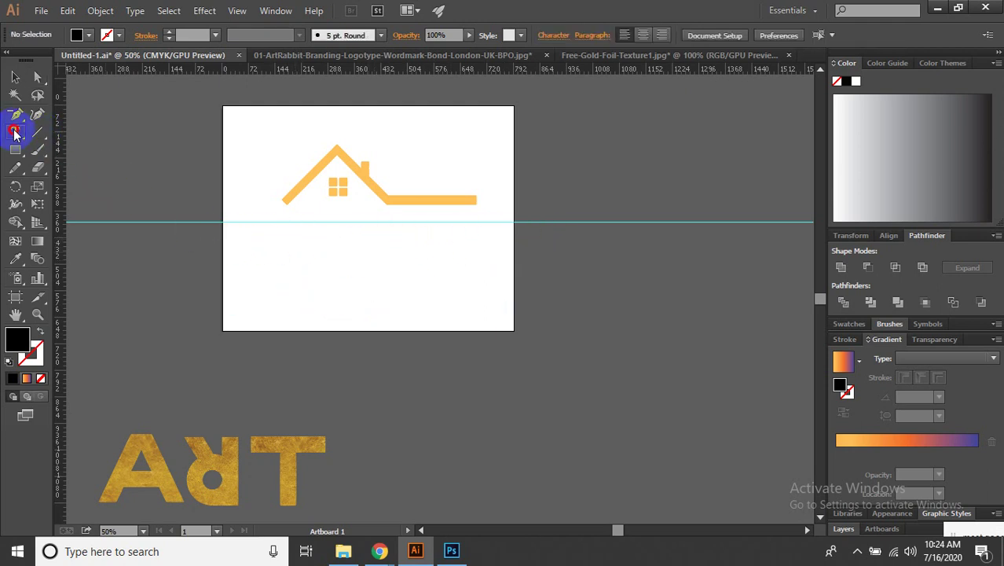
click(271, 268)
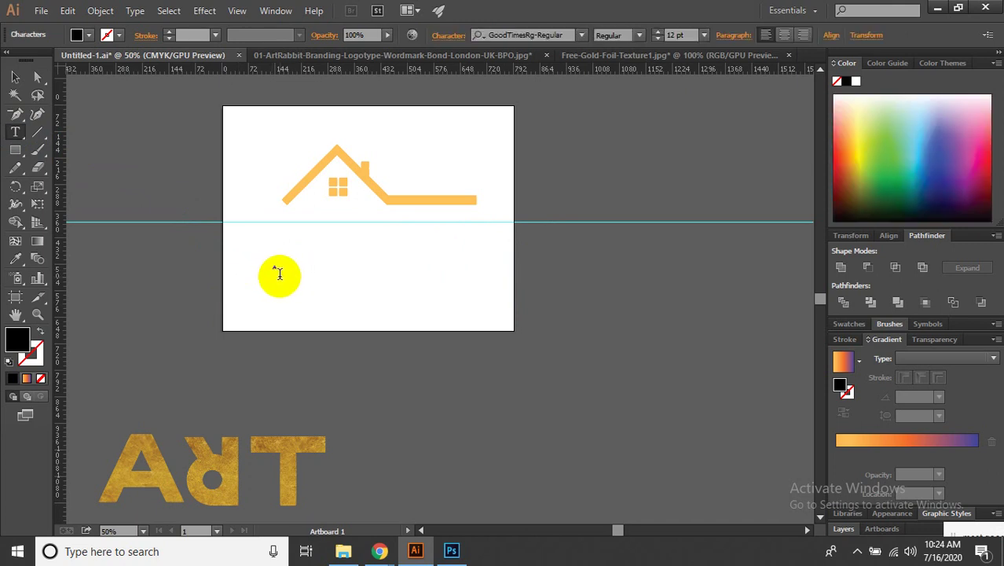
text(ART)
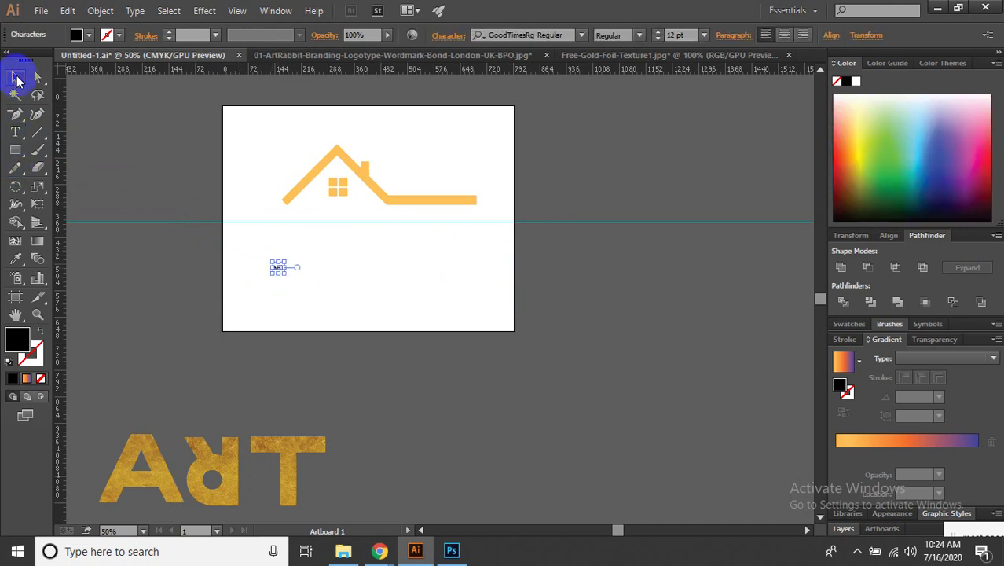
Scale the ART text up to about 354.66 pt and position it beneath the house icon.
drag(285, 275, 381, 336)
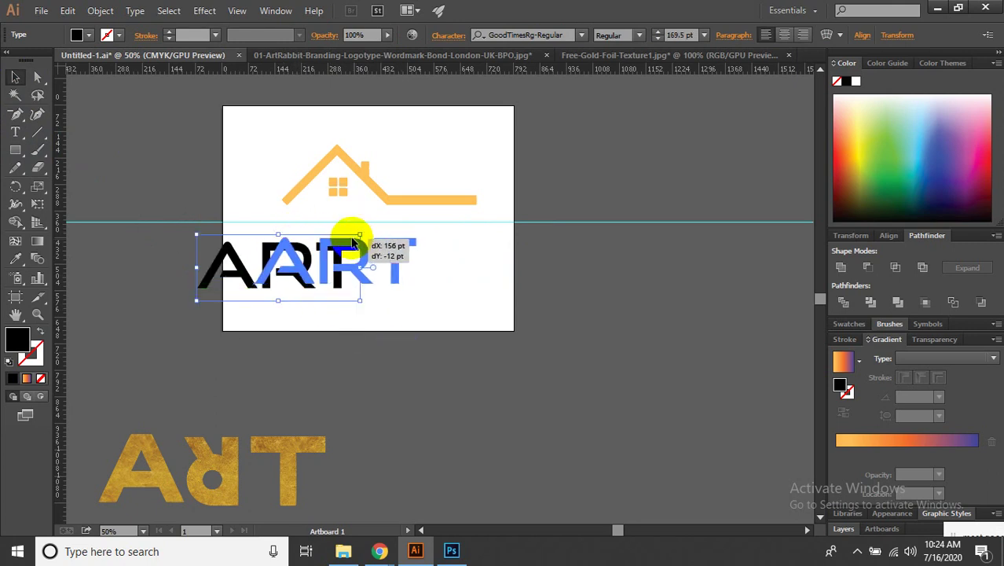
drag(325, 246, 384, 242)
drag(417, 296, 505, 331)
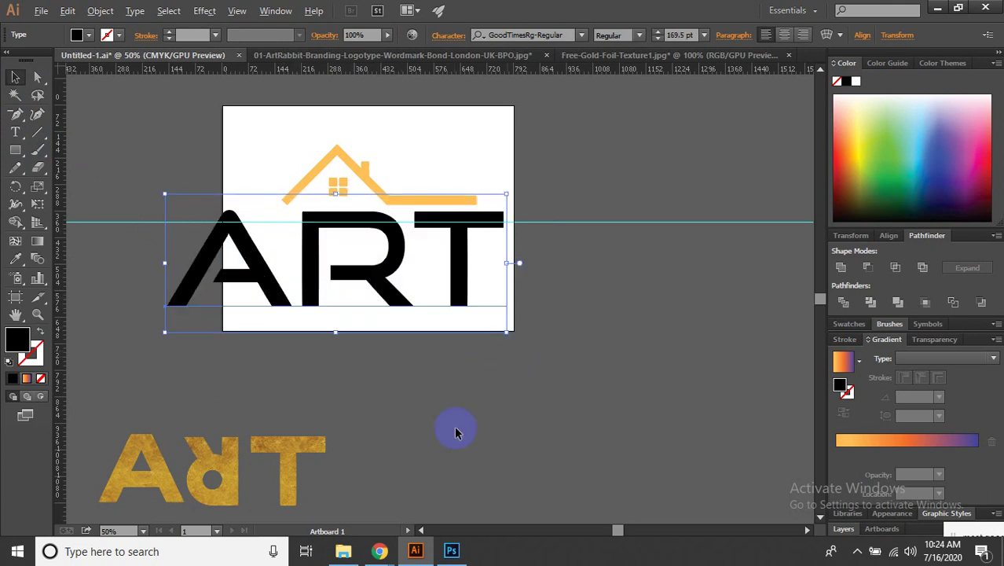
click(336, 482)
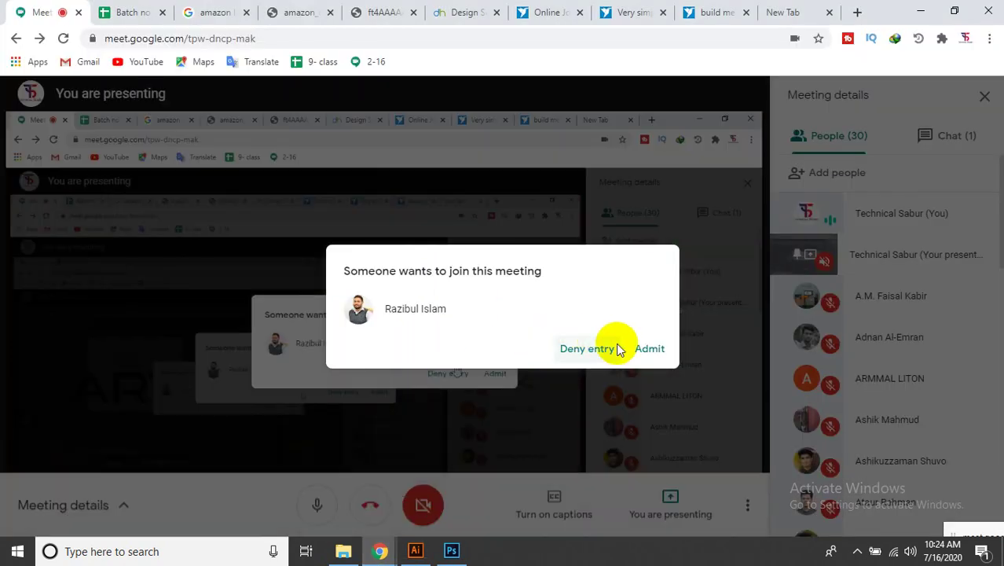
click(652, 353)
click(416, 550)
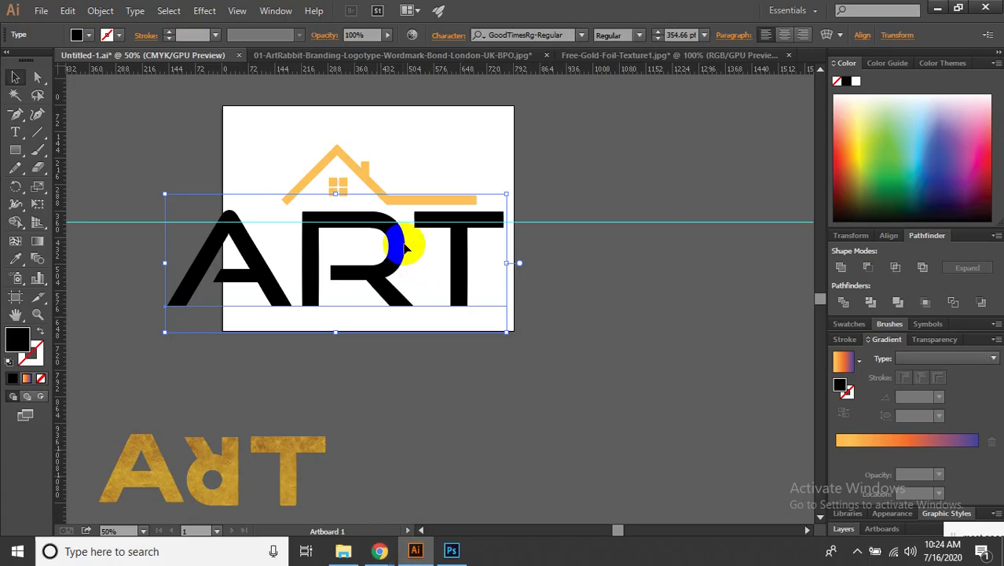
drag(409, 251, 429, 279)
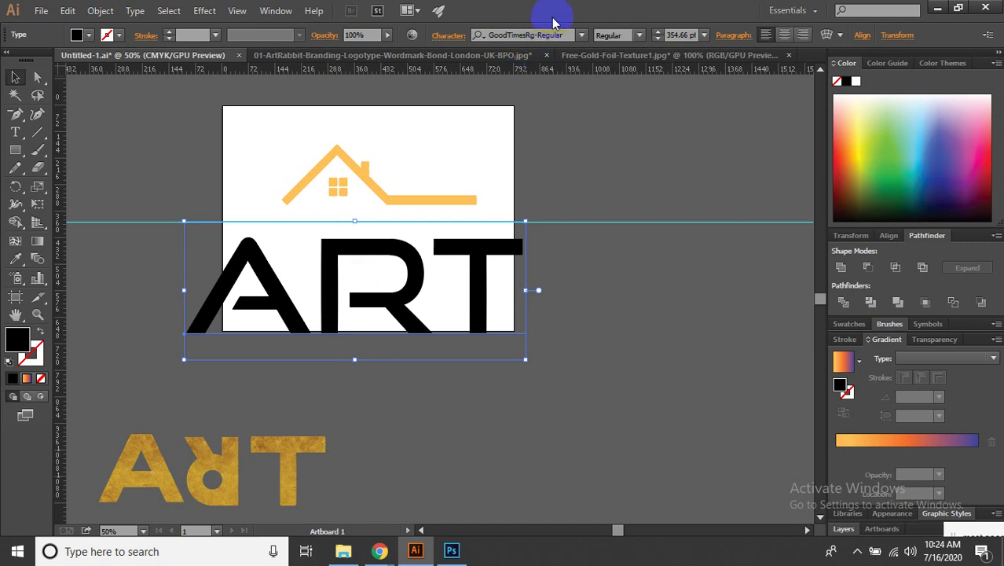
Change the ART text's font to Ethnocentric.
click(580, 37)
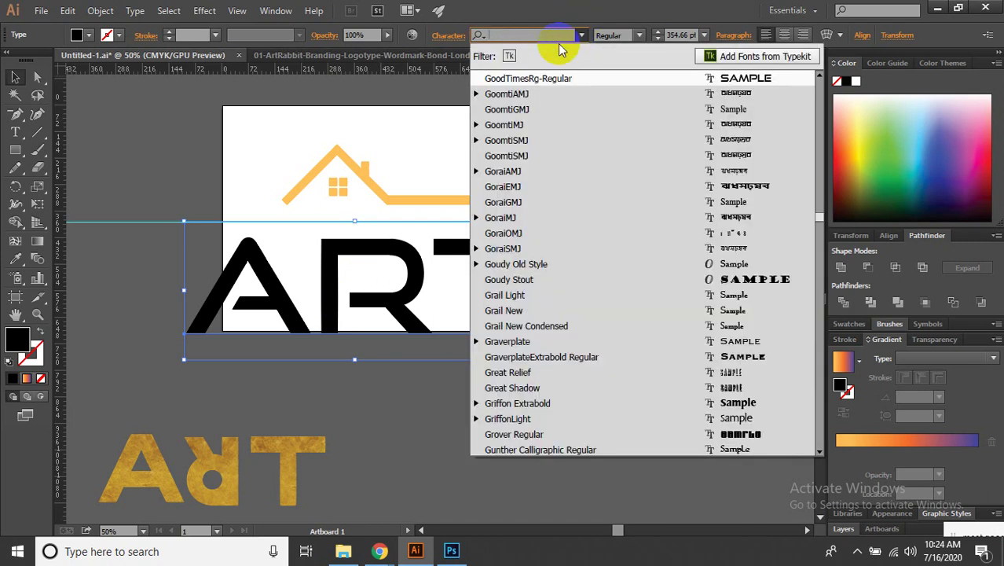
text(eth)
click(561, 77)
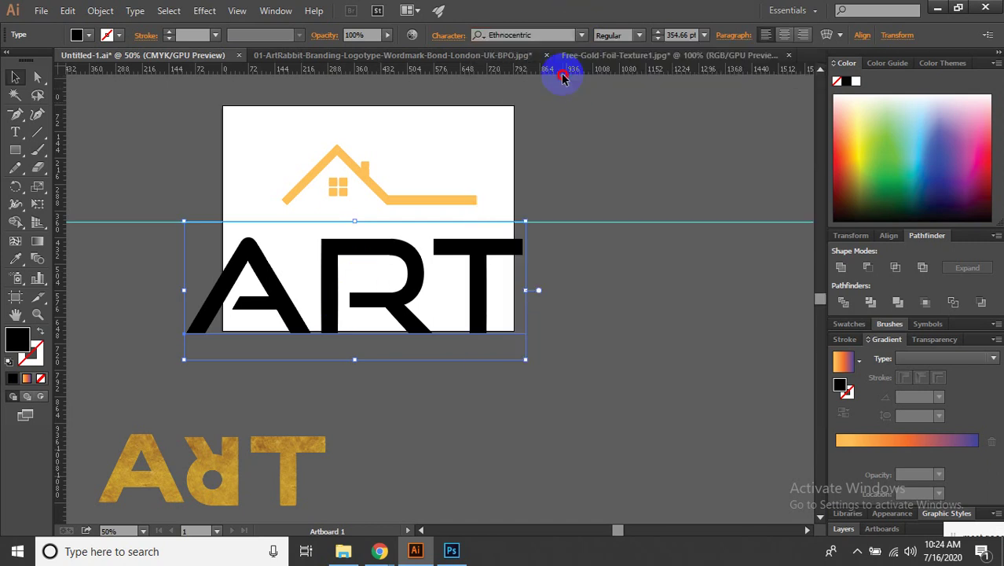
Shrink the ART text to about 234.77 pt and fit it on the artboard under the house.
drag(548, 280, 537, 270)
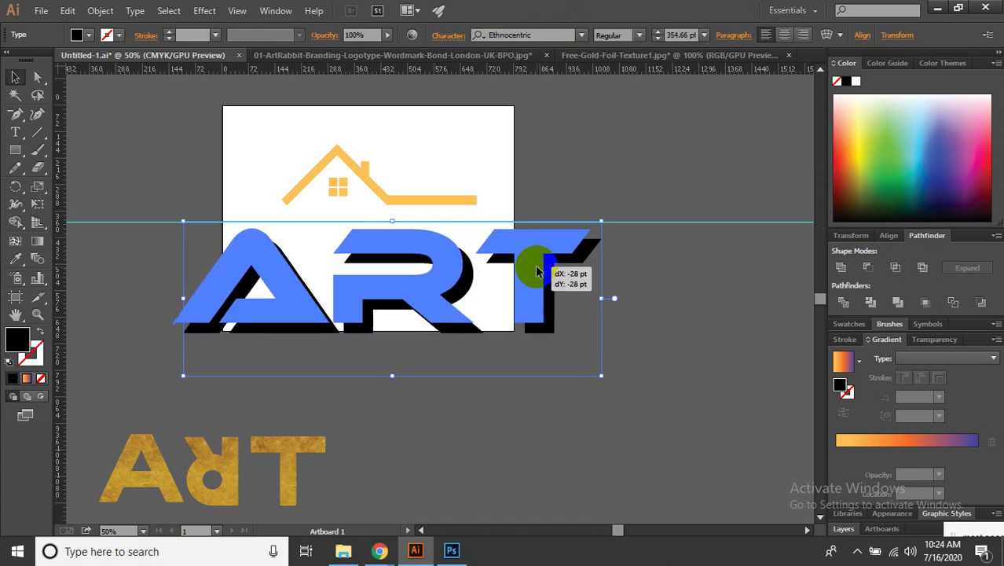
drag(591, 366, 520, 338)
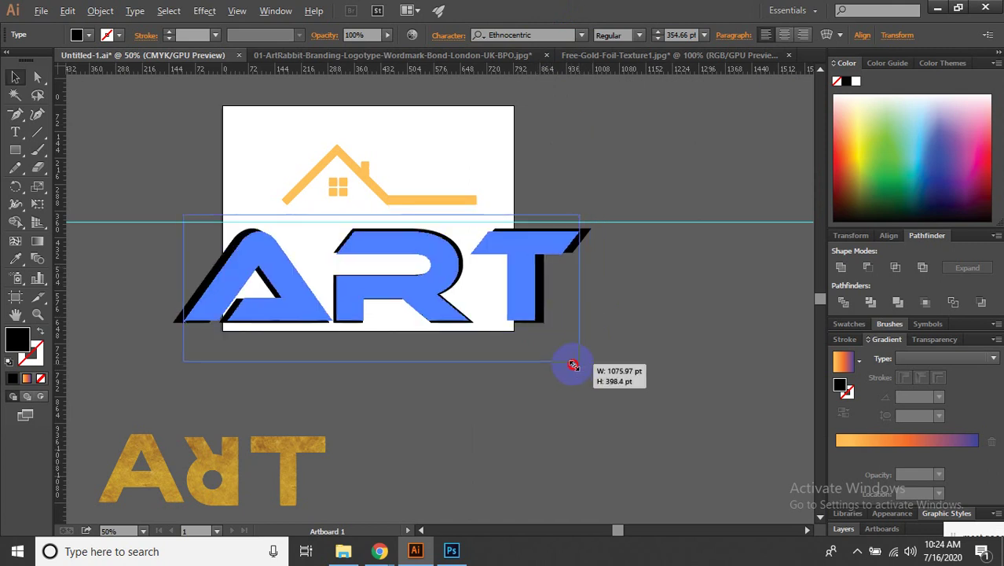
drag(447, 279, 438, 259)
click(219, 478)
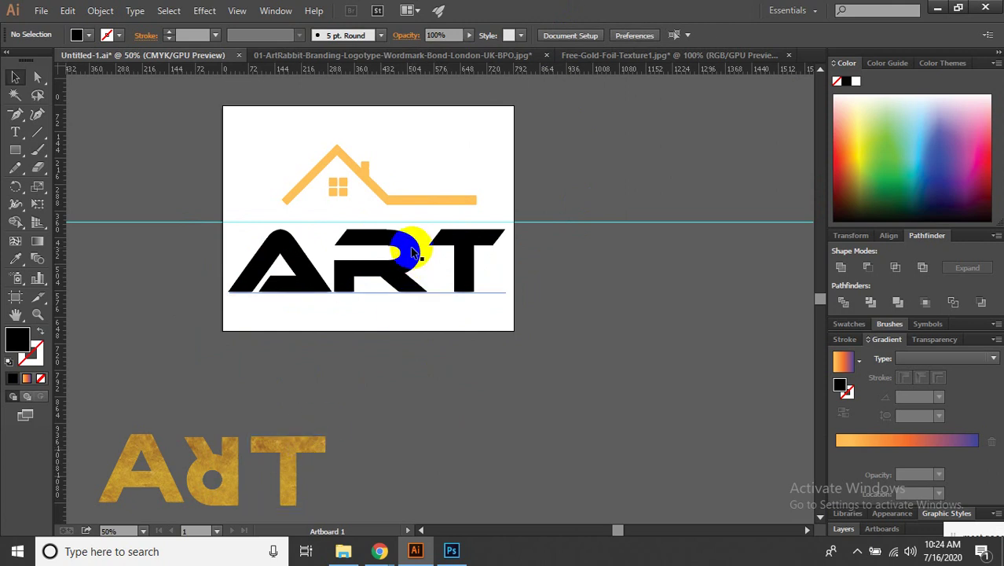
Select the ART text and apply the Corleone font from the font list.
click(411, 250)
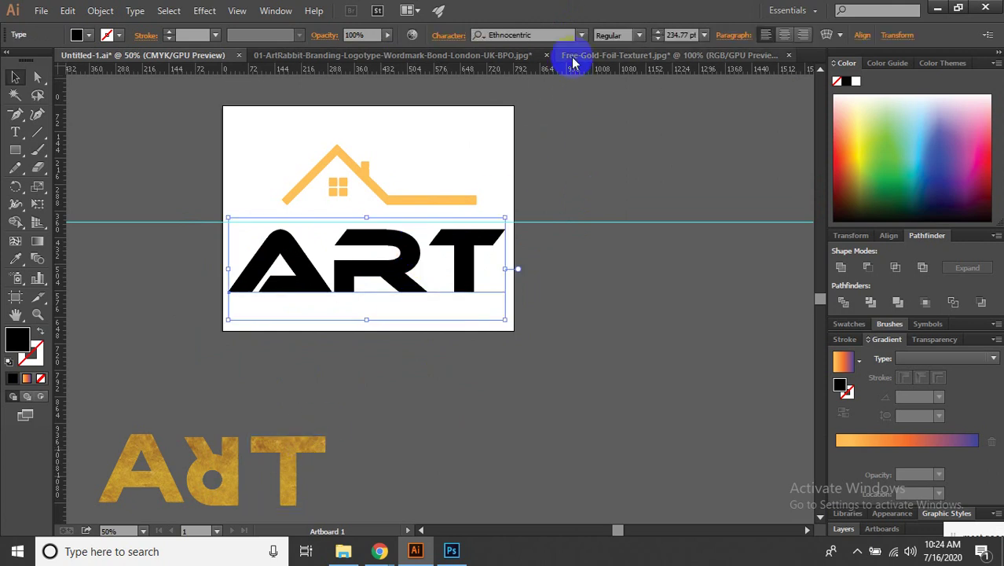
click(581, 35)
scroll(644, 152, down, 2)
scroll(798, 208, down, 2)
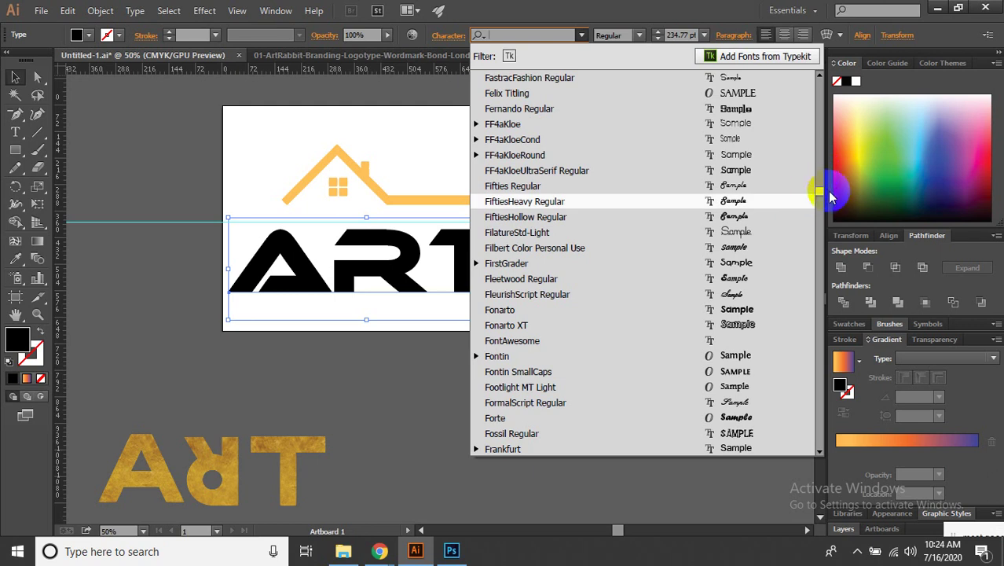
mouse_move(818, 200)
mouse_down()
mouse_move(817, 446)
mouse_move(813, 188)
mouse_up()
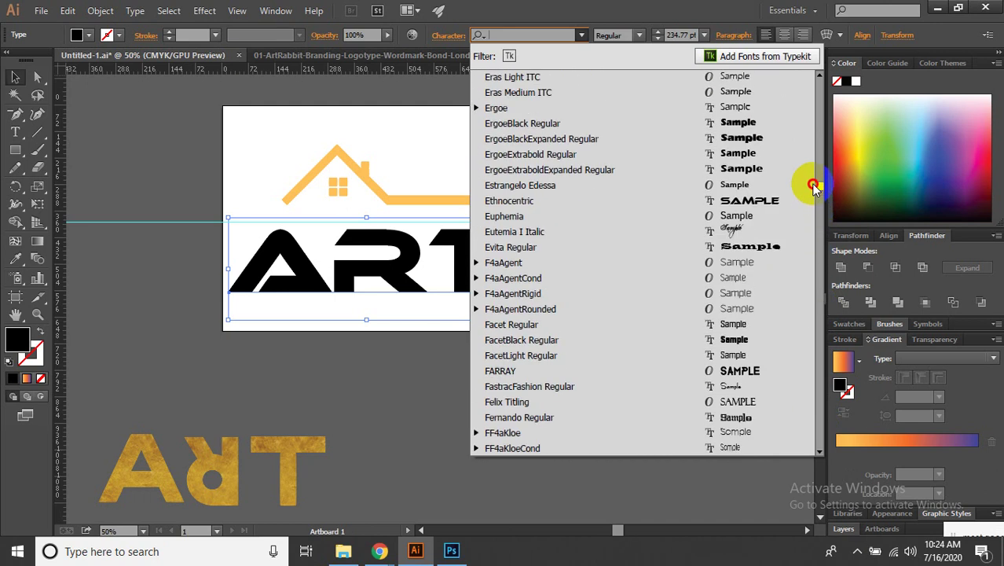
scroll(814, 187, up, 1)
scroll(749, 246, down, 1)
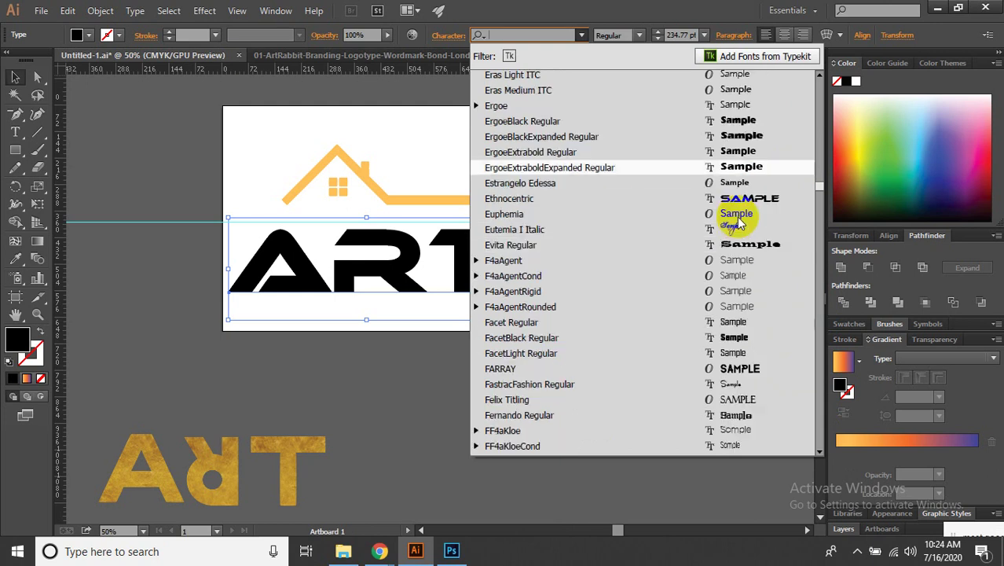
scroll(743, 216, up, 7)
scroll(746, 228, up, 8)
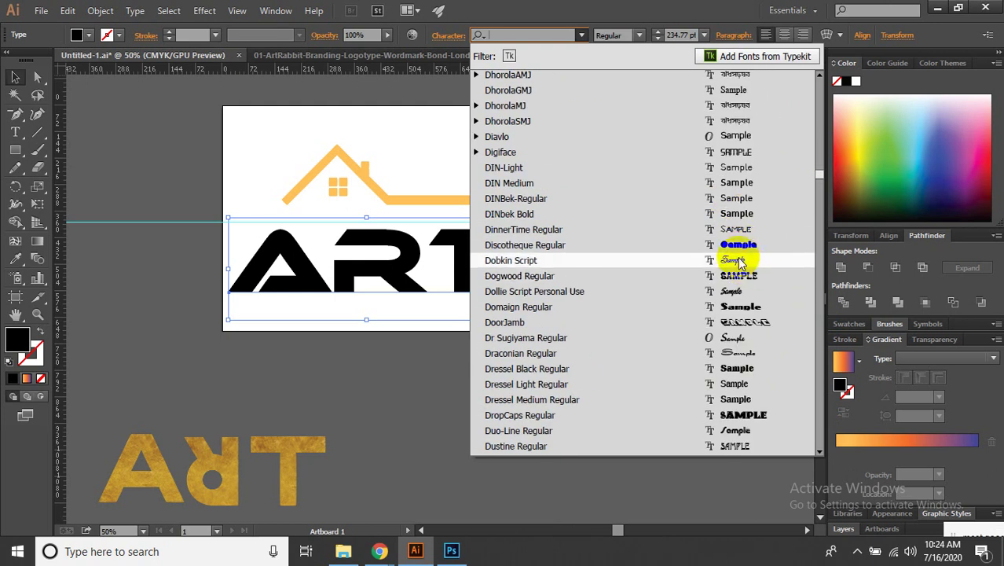
scroll(730, 247, up, 2)
scroll(730, 242, up, 5)
scroll(734, 244, up, 5)
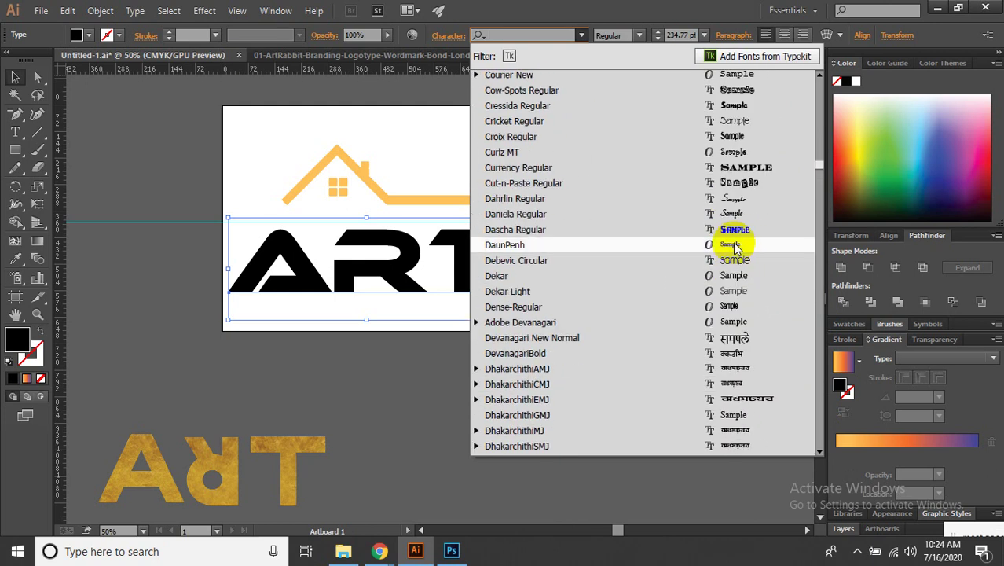
scroll(735, 246, up, 2)
scroll(734, 246, up, 2)
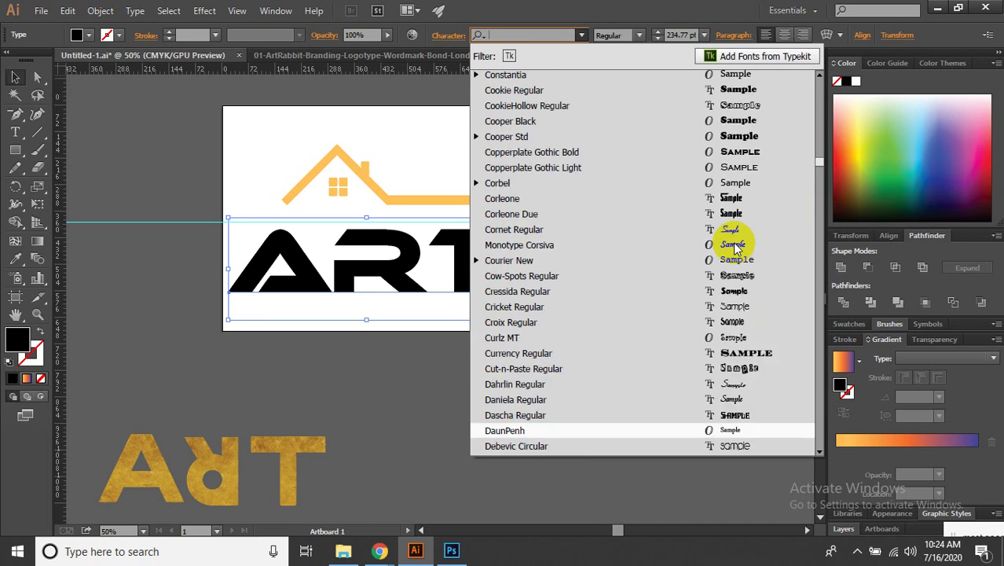
click(734, 199)
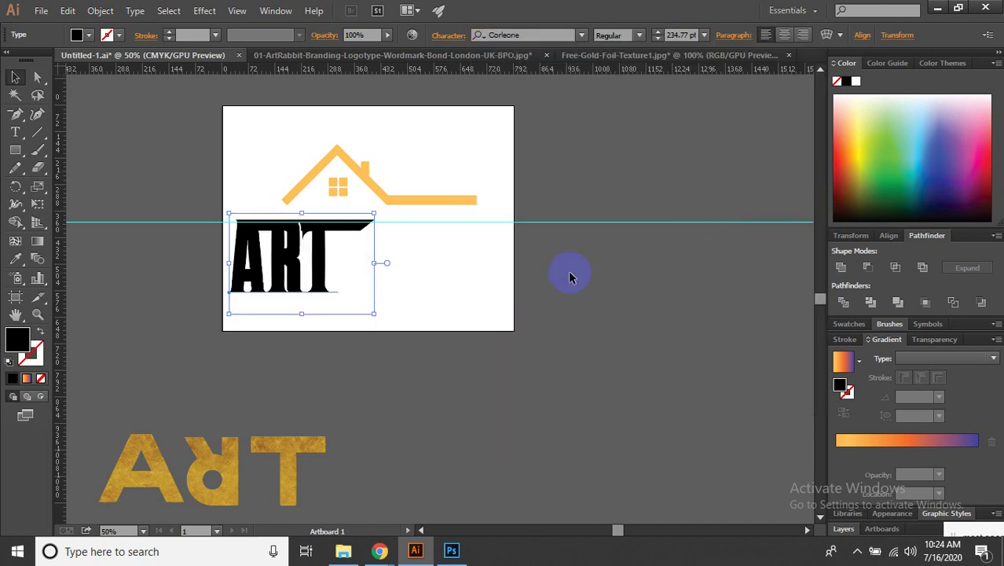
Scroll up through the open font list to browse other fonts.
scroll(682, 189, up, 4)
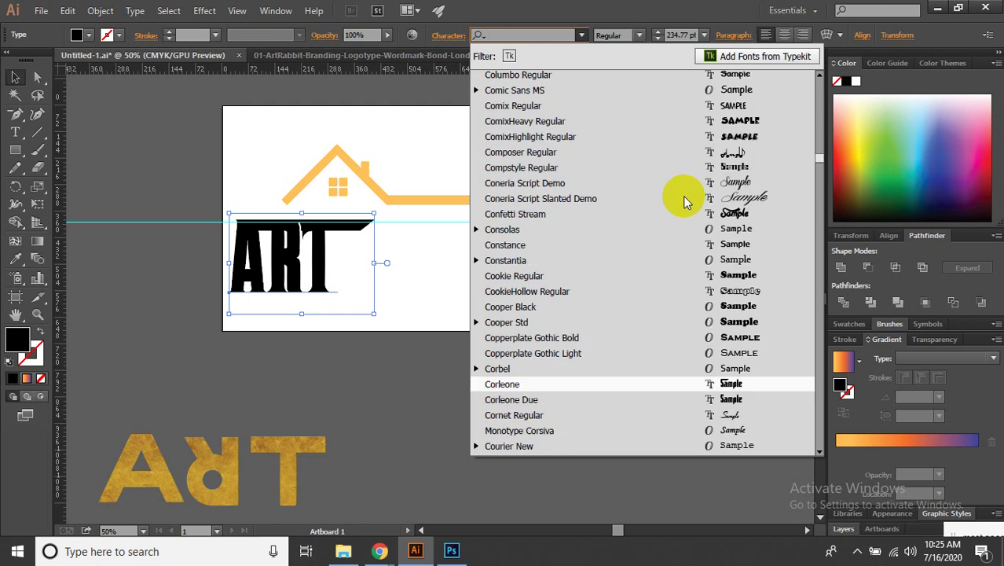
scroll(699, 197, up, 2)
scroll(683, 213, up, 4)
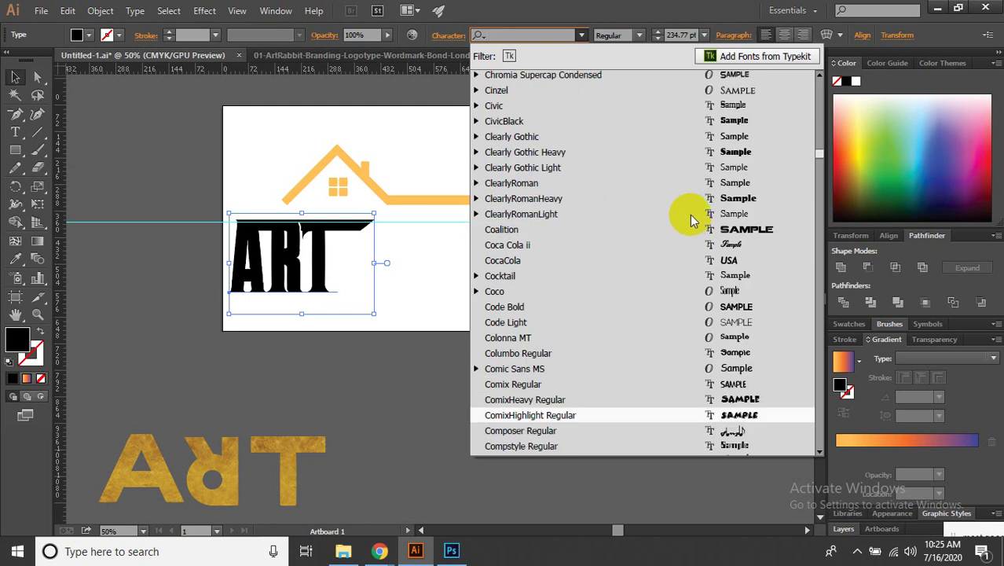
scroll(697, 207, up, 5)
scroll(701, 207, up, 1)
scroll(711, 213, up, 1)
scroll(710, 209, up, 3)
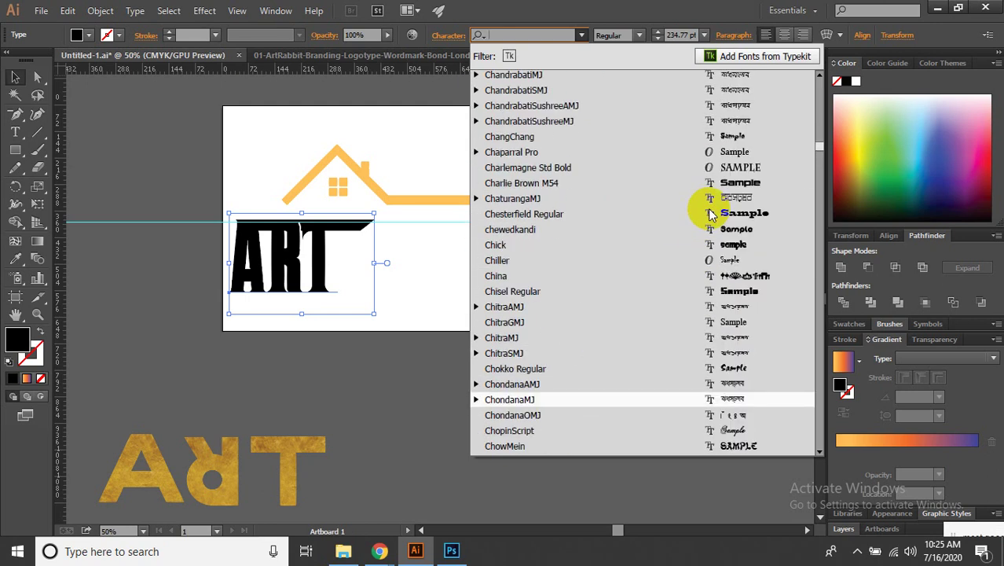
scroll(707, 209, up, 3)
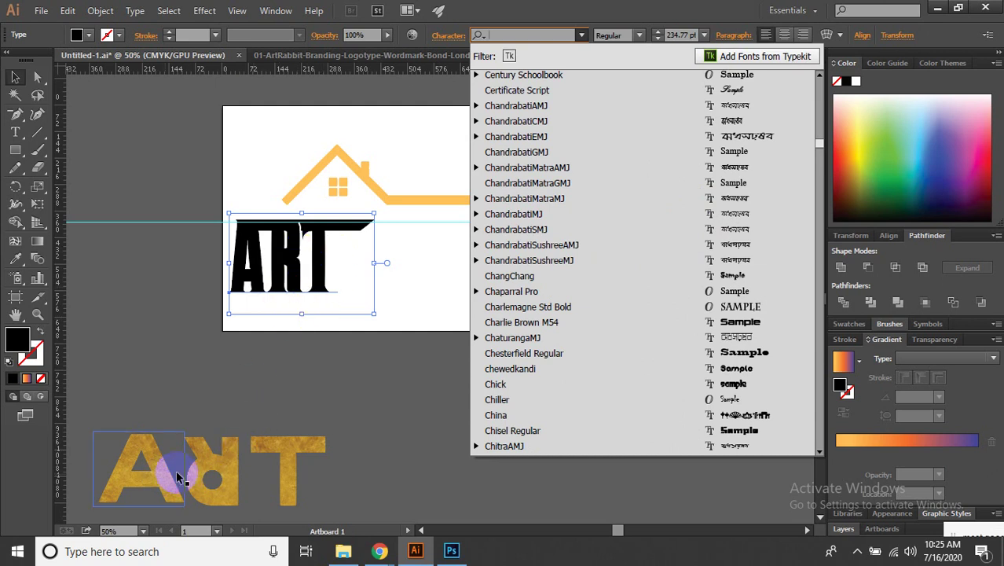
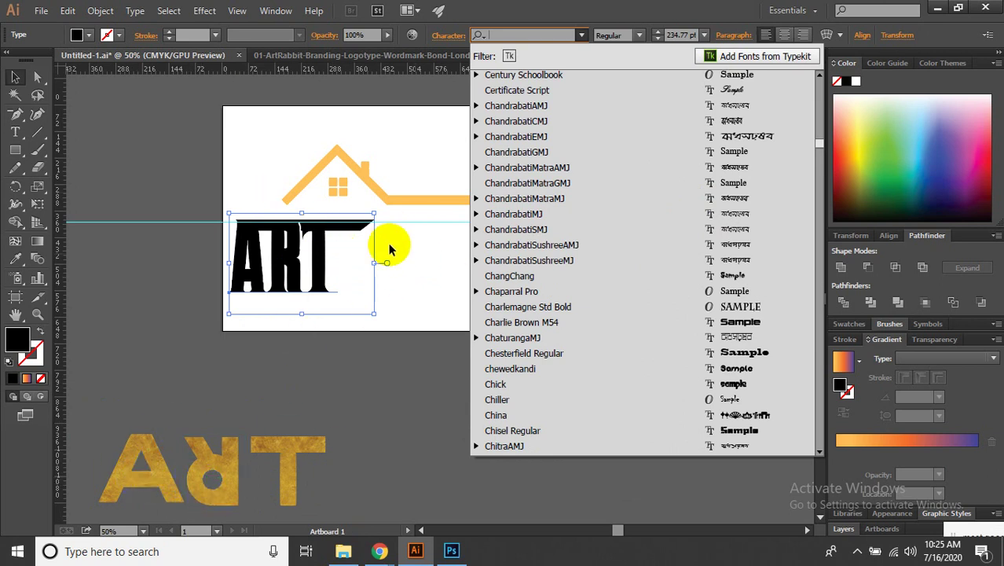
Set the black ART text in Roboto Bold, then zoom back out to 50%.
scroll(612, 217, up, 3)
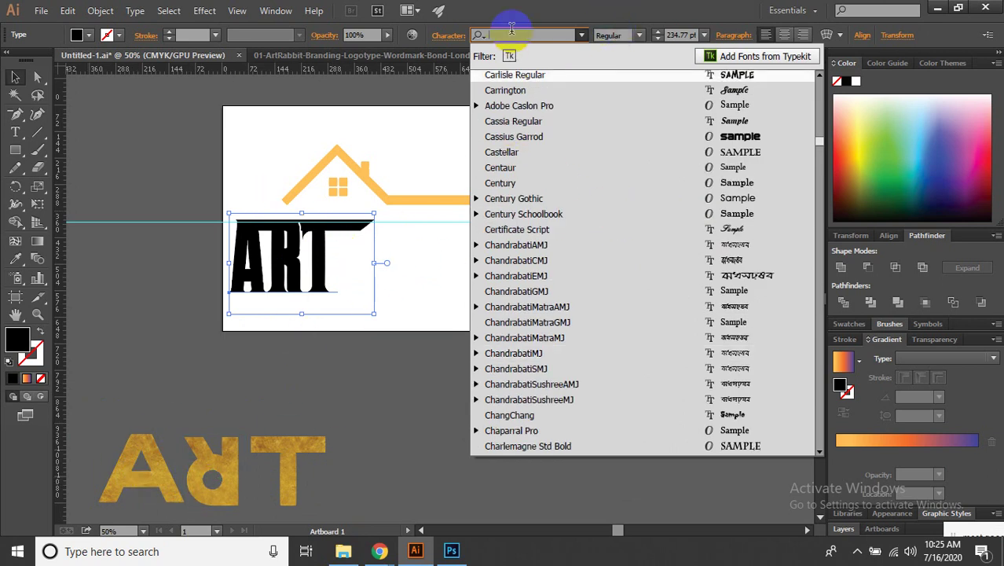
text(rob)
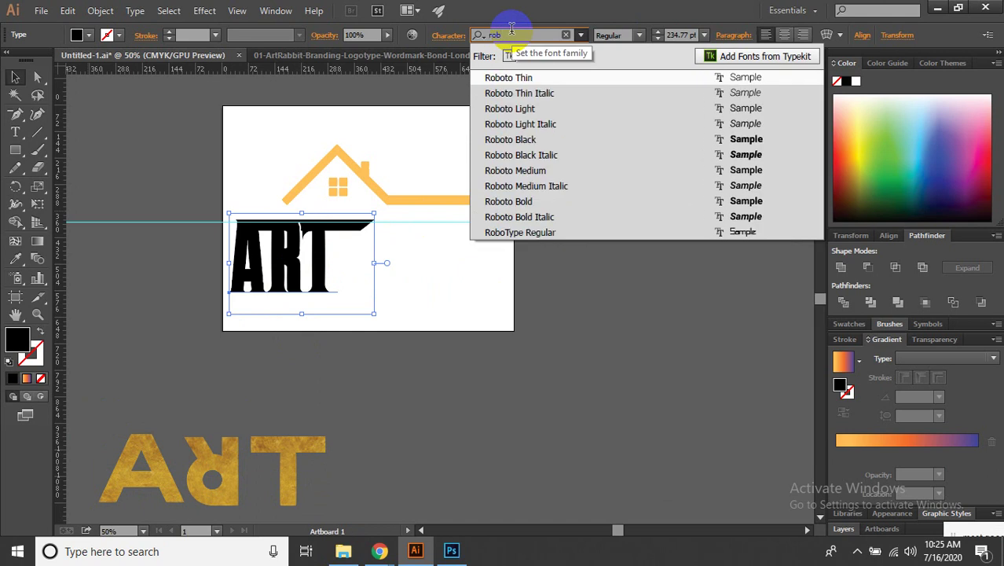
click(533, 202)
double_click(361, 277)
click(396, 284)
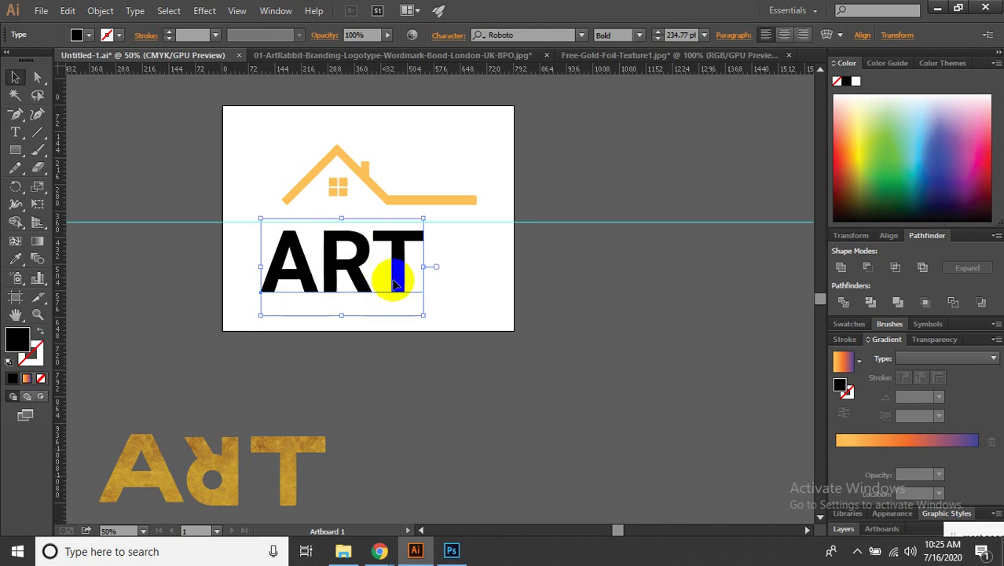
click(482, 287)
key(ctrl+equal)
drag(372, 268, 428, 209)
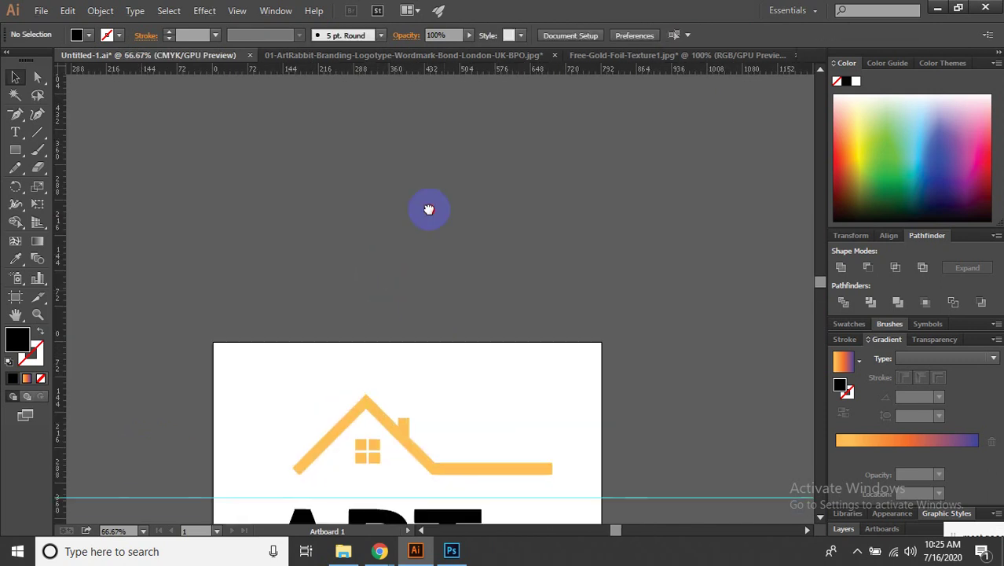
scroll(428, 209, down, 5)
scroll(461, 262, down, 1)
drag(460, 262, 491, 225)
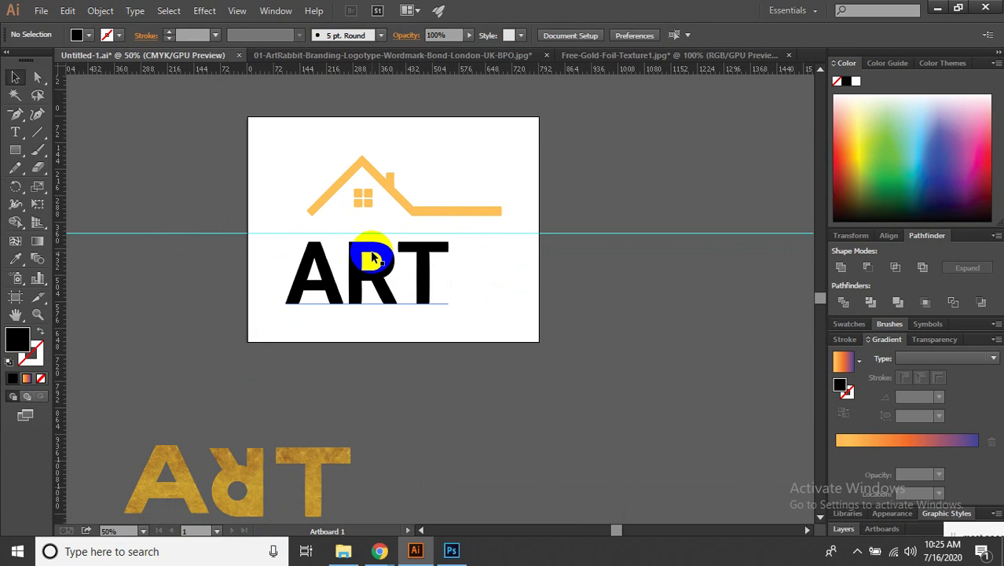
Release the clipping mask on the gold R and pull the gold image out.
click(250, 488)
click(403, 474)
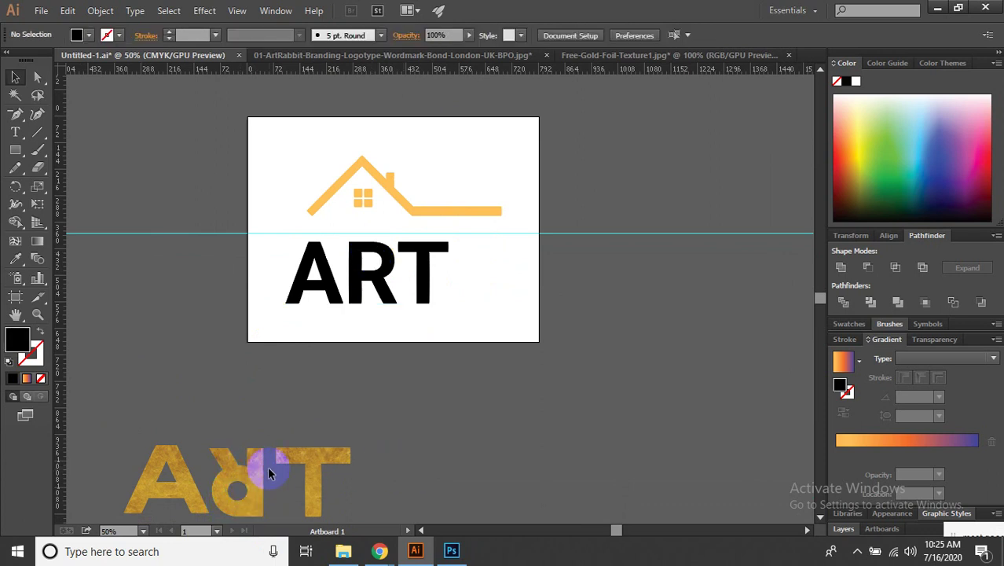
right_click(256, 472)
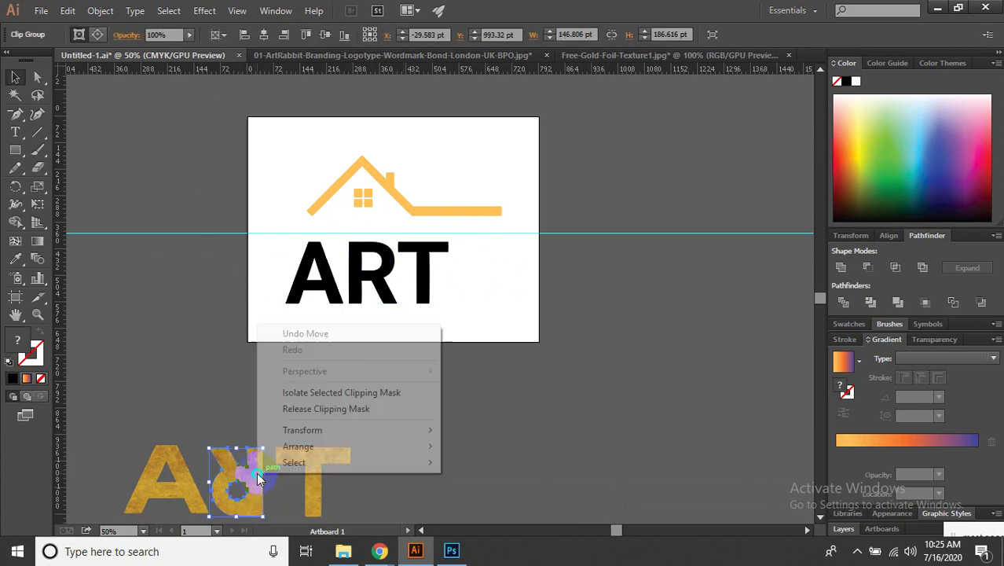
click(333, 409)
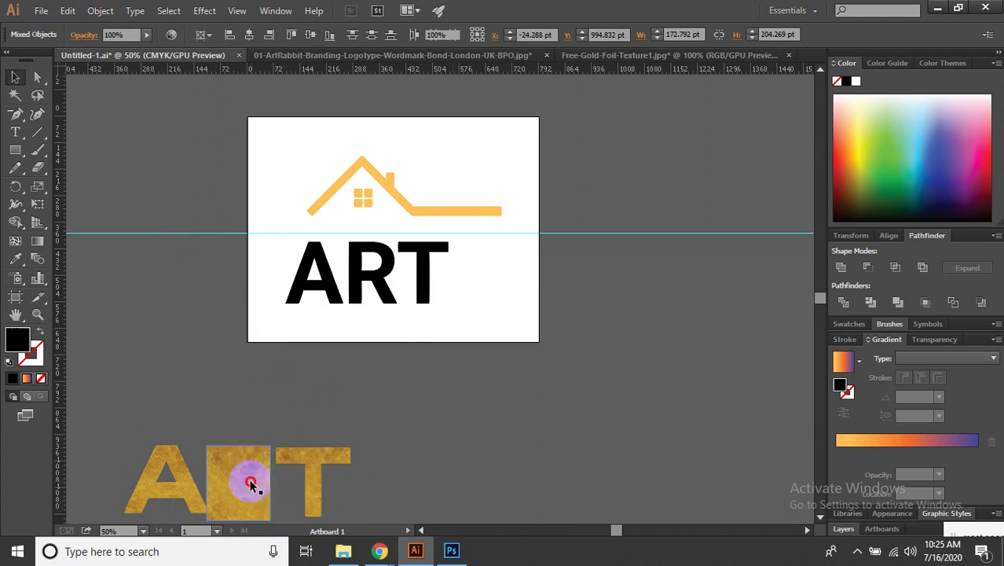
drag(251, 485, 185, 320)
Enlarge the gold texture image and place it left of the artboard.
right_click(197, 326)
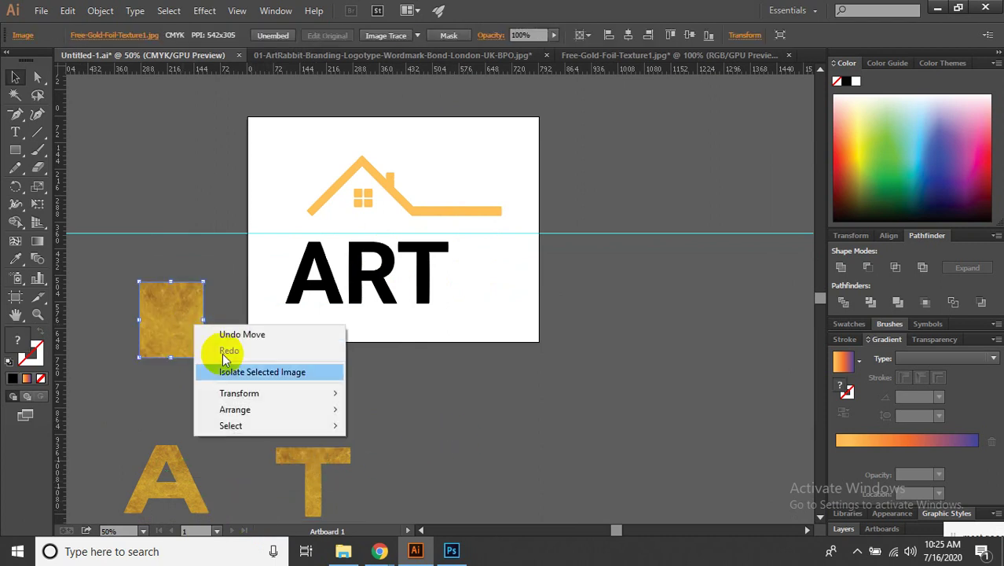
click(186, 345)
click(262, 430)
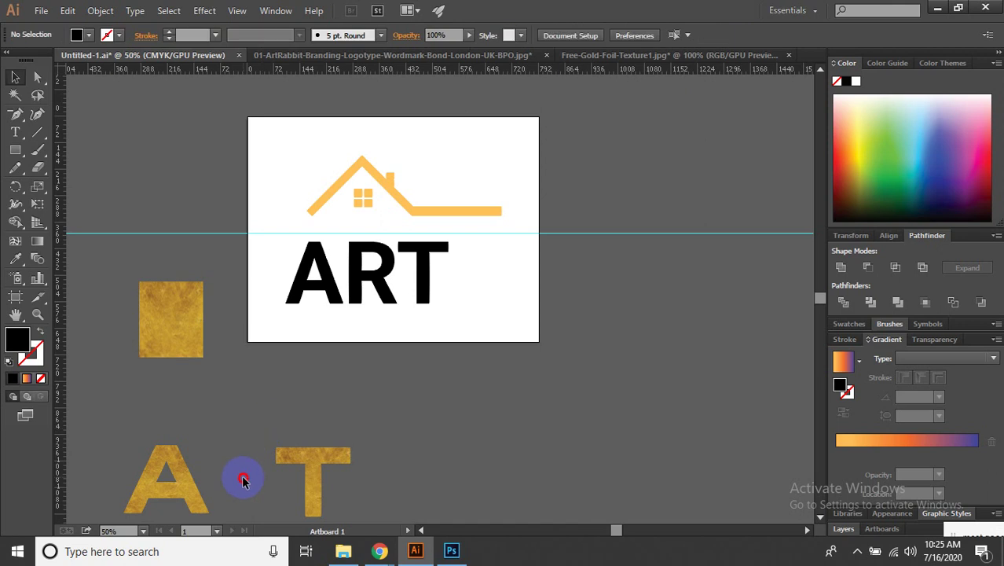
click(216, 450)
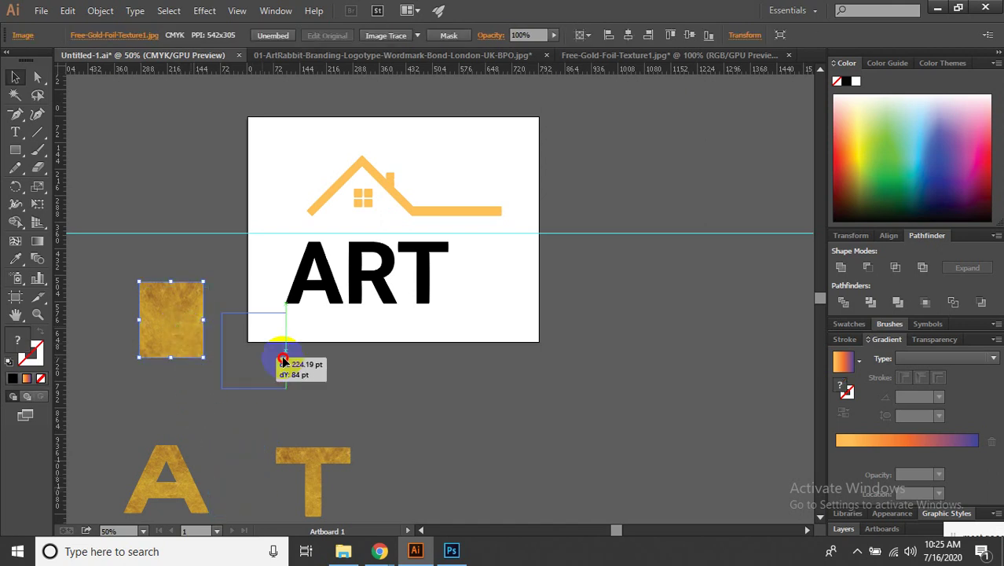
mouse_move(194, 339)
mouse_down()
mouse_move(286, 371)
mouse_move(321, 399)
mouse_up()
drag(293, 363, 174, 313)
Convert the ART text to outlines and move its R onto the gold image.
click(302, 275)
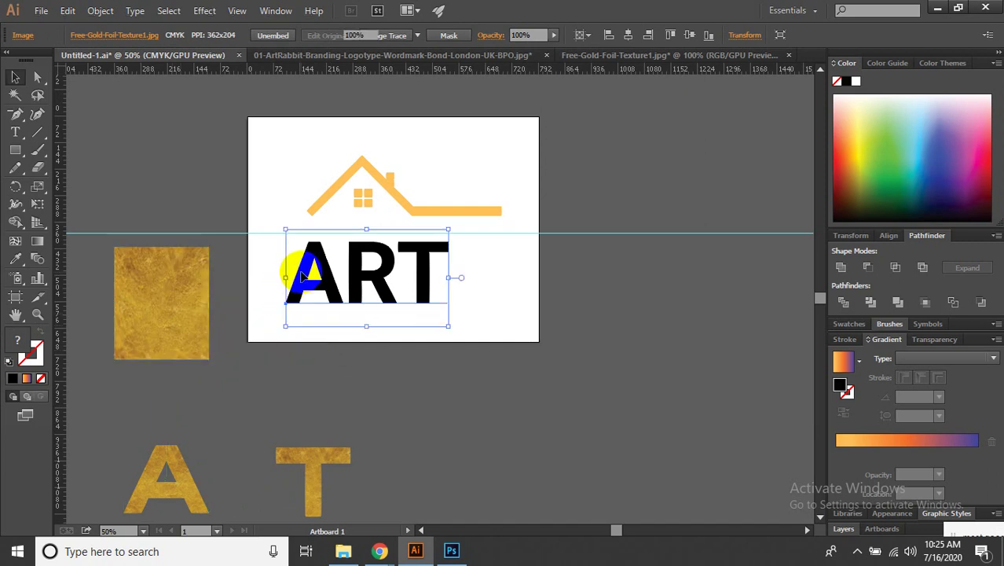
right_click(302, 275)
click(381, 367)
click(399, 314)
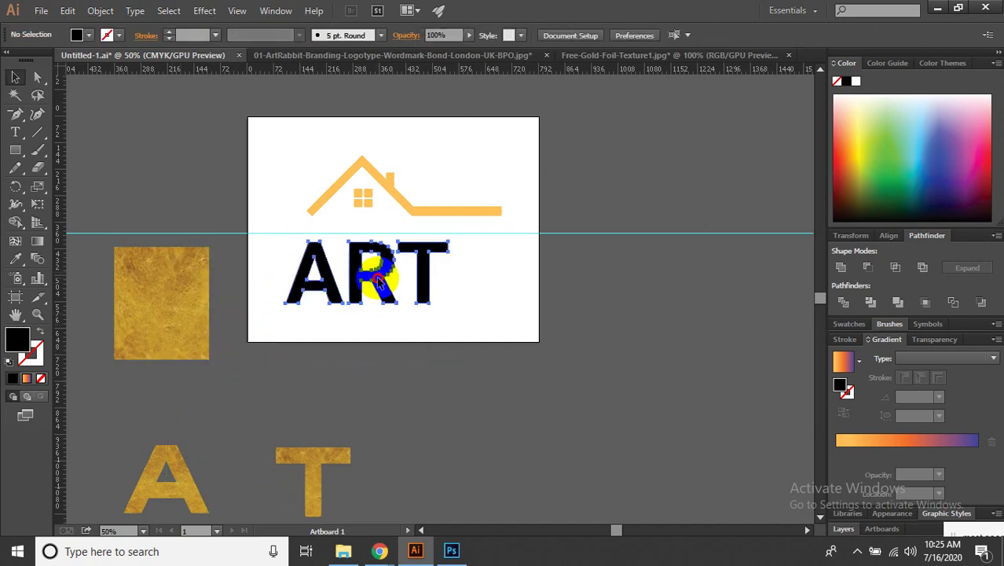
click(377, 281)
click(415, 333)
key(a)
click(383, 291)
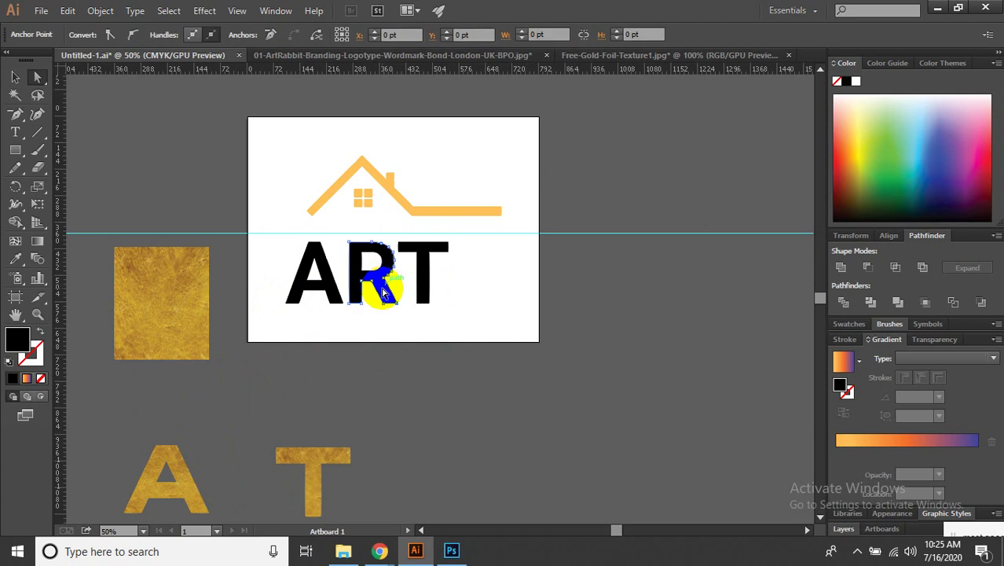
drag(377, 284, 164, 301)
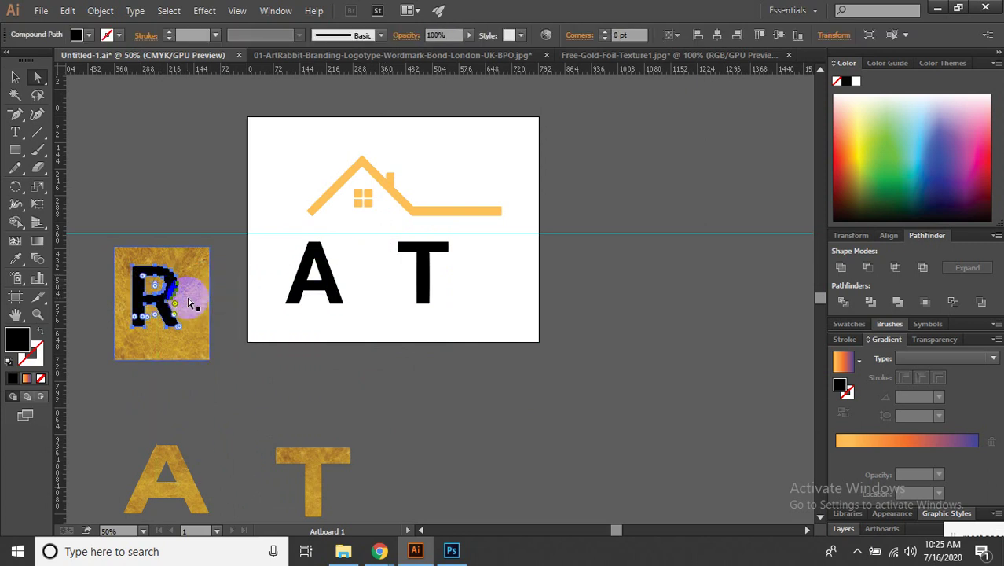
Arrange the gold image behind the R.
click(190, 303)
right_click(187, 301)
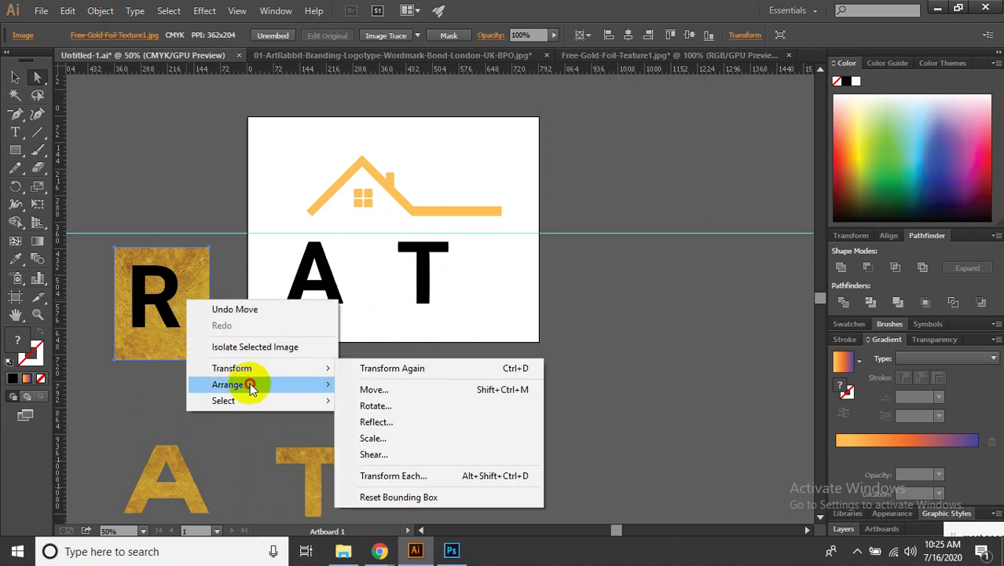
click(369, 384)
right_click(184, 307)
mouse_move(222, 387)
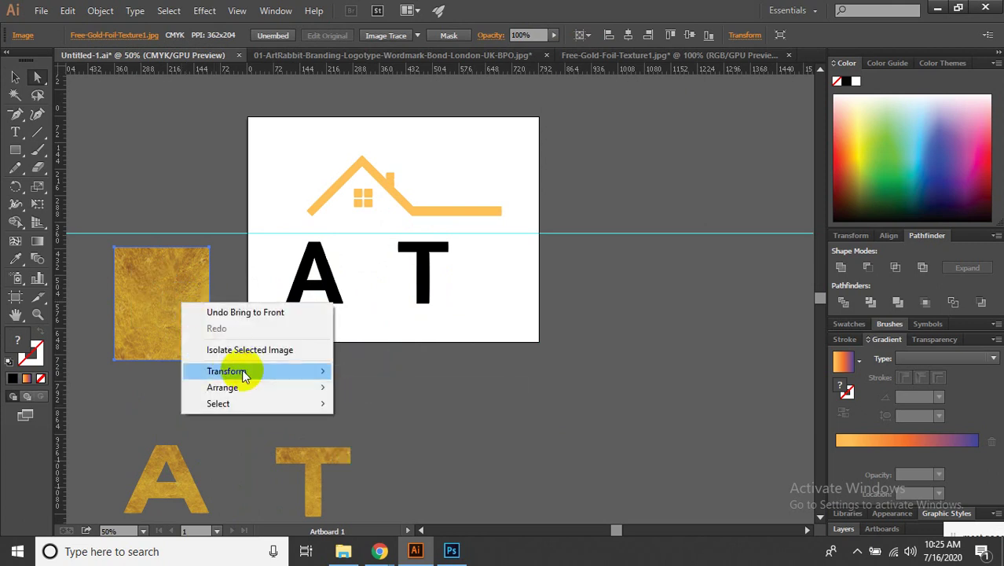
click(412, 437)
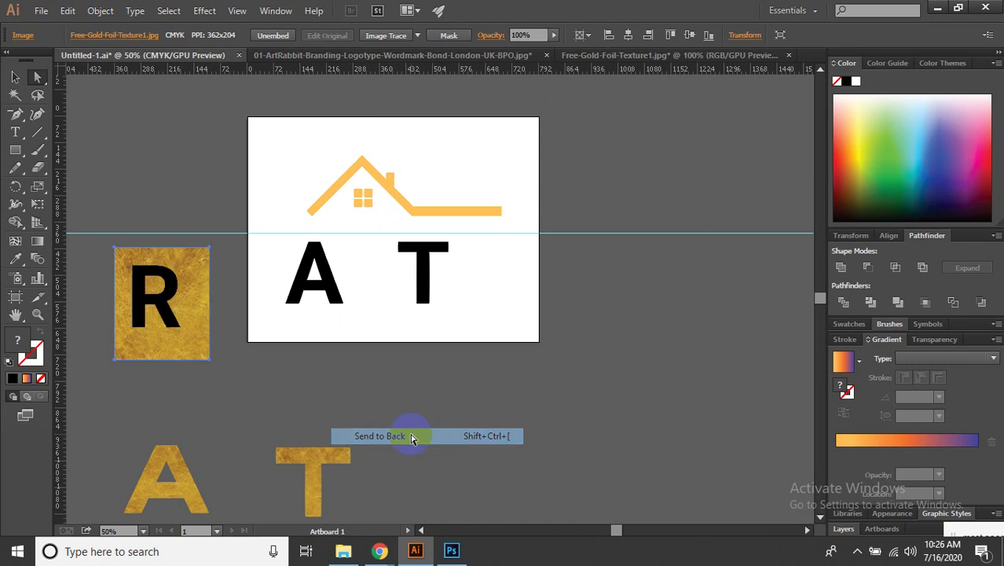
Try clipping the gold image to the R and dismiss the grouped-objects warning.
drag(81, 247, 122, 270)
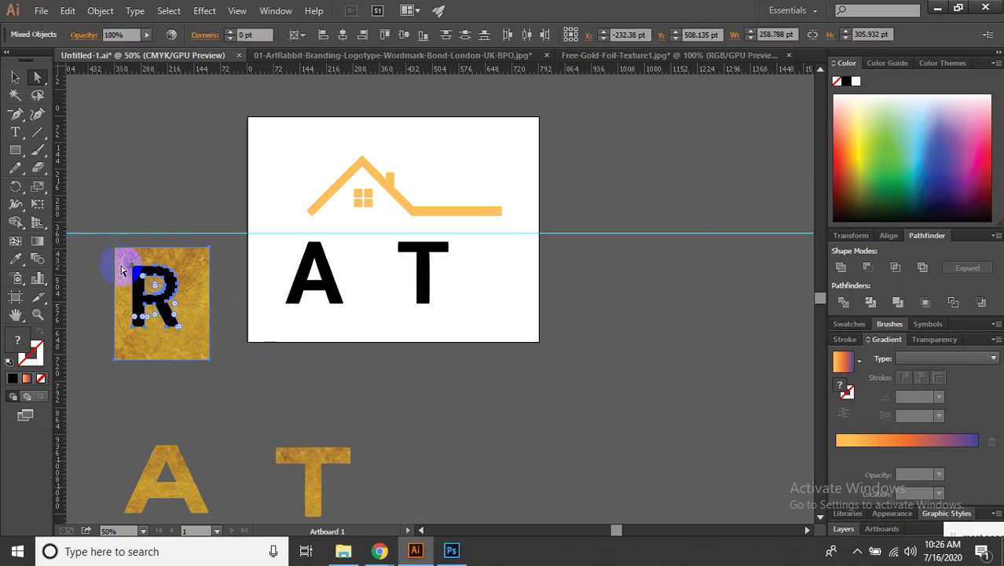
drag(220, 358, 177, 314)
right_click(182, 312)
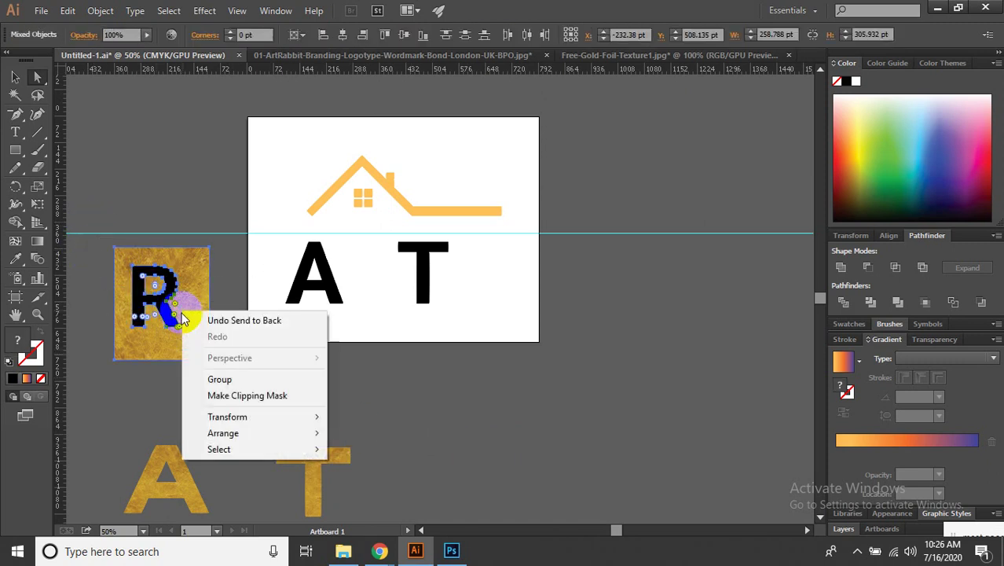
click(243, 397)
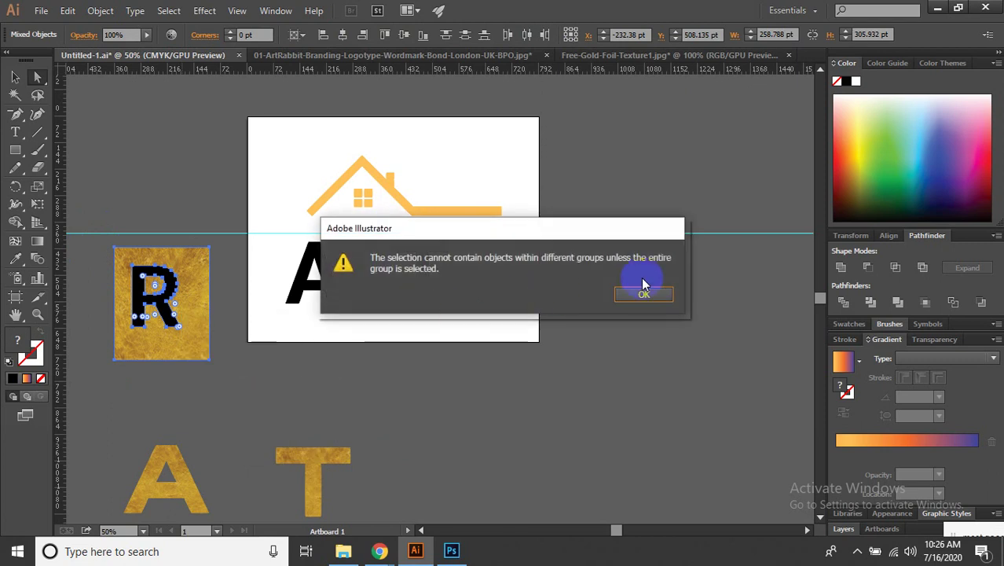
click(645, 295)
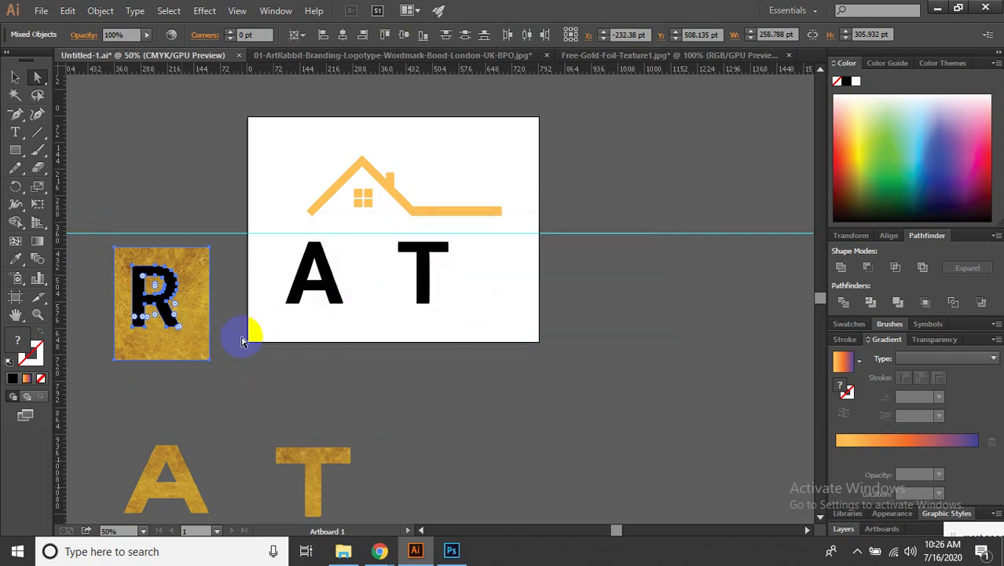
Undo the recent edits back to the original gold R clip group.
key(Delete)
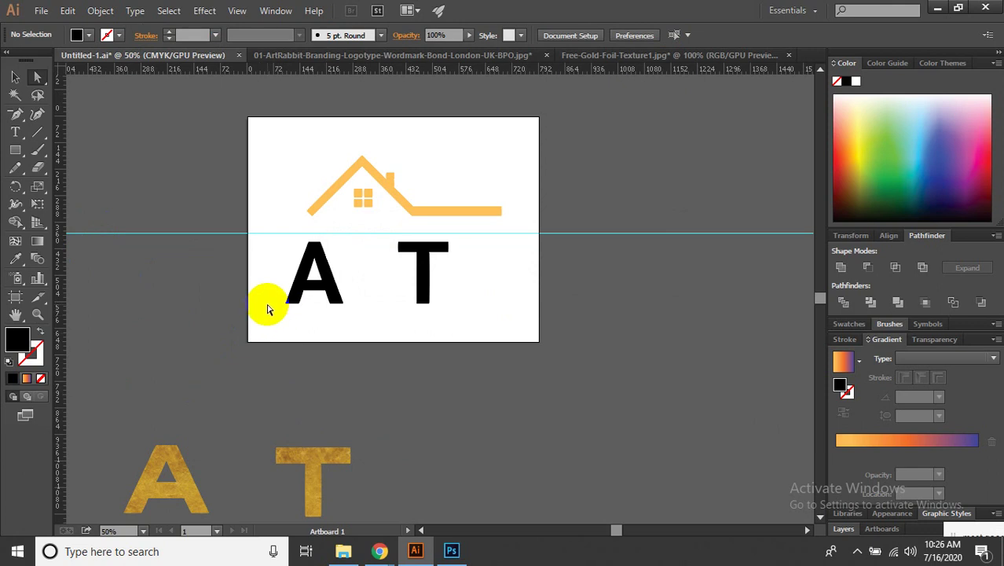
key(ctrl+z)
key(ctrl+z)
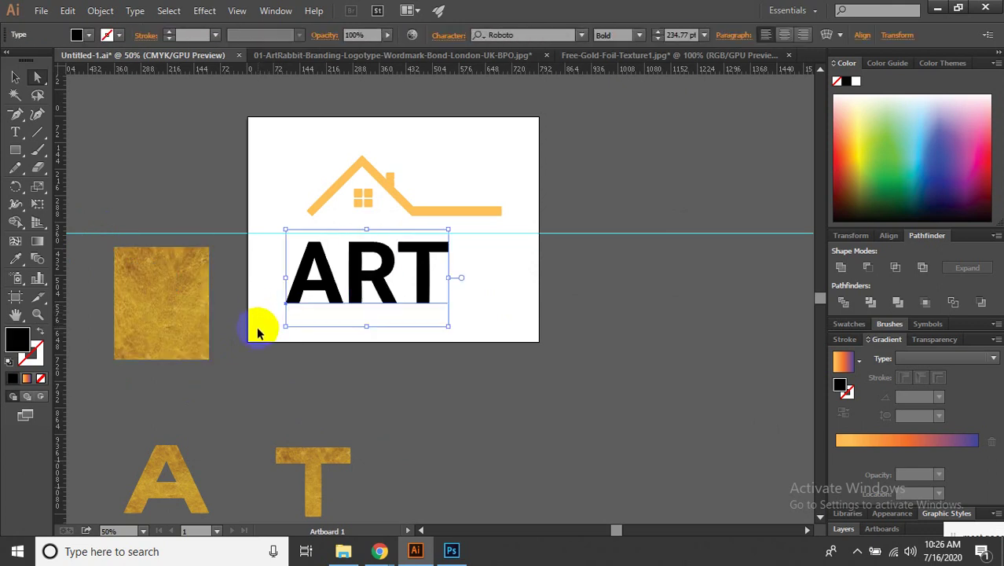
click(209, 301)
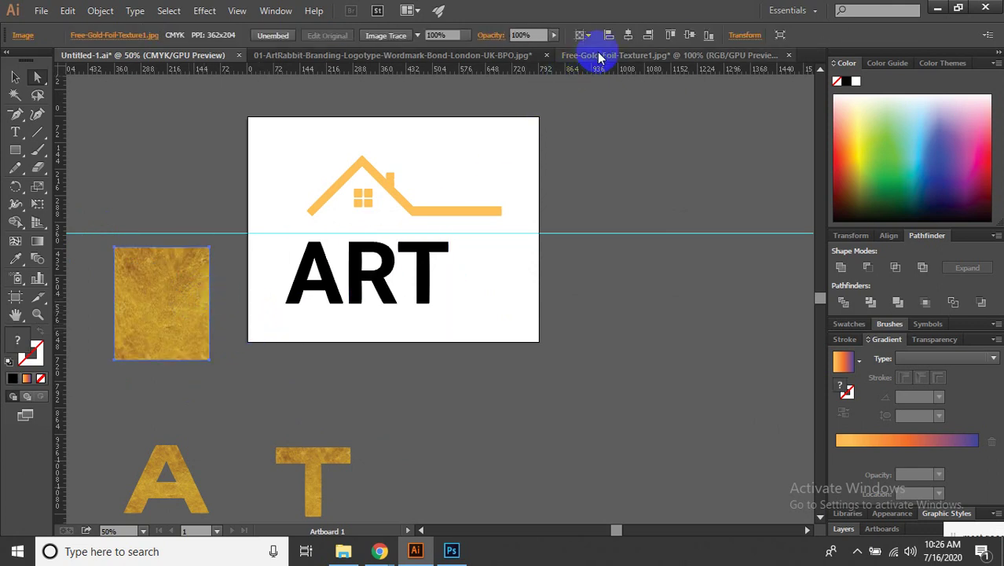
key(Delete)
key(ctrl+z)
key(ctrl+z)
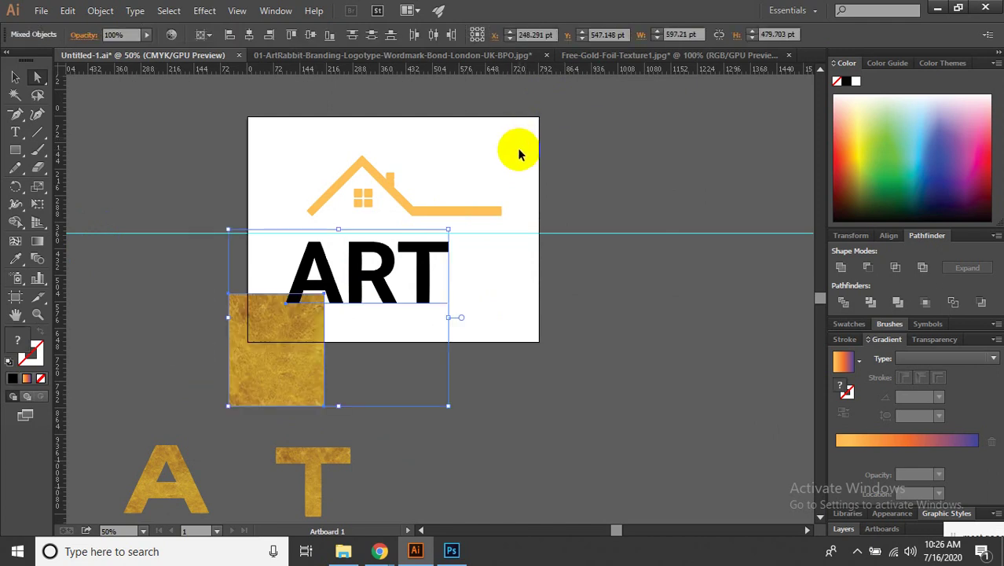
key(ctrl+z)
key(ctrl+z)
key(ctrl+7)
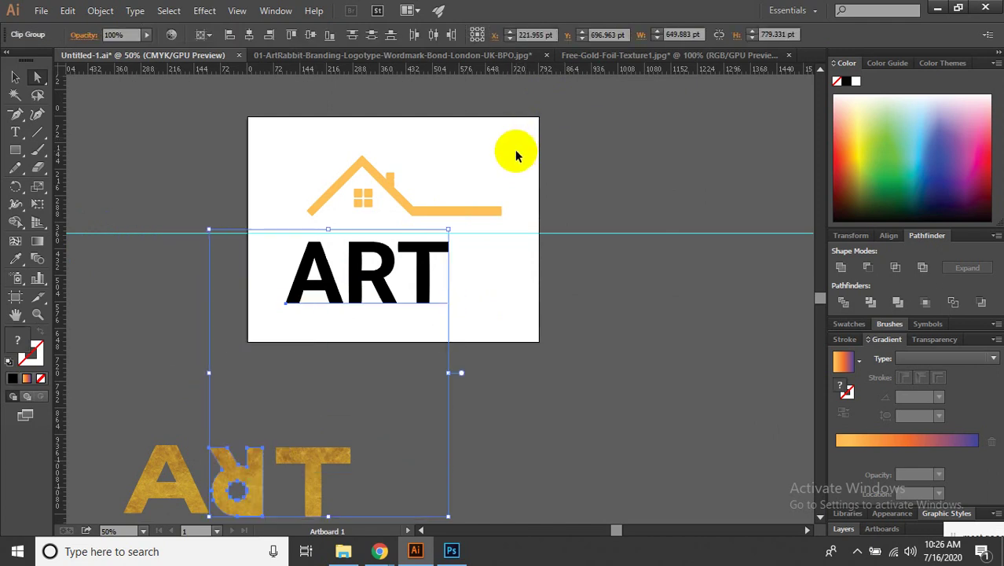
Bring the gold foil image from the texture document beside the logo artboard.
click(594, 55)
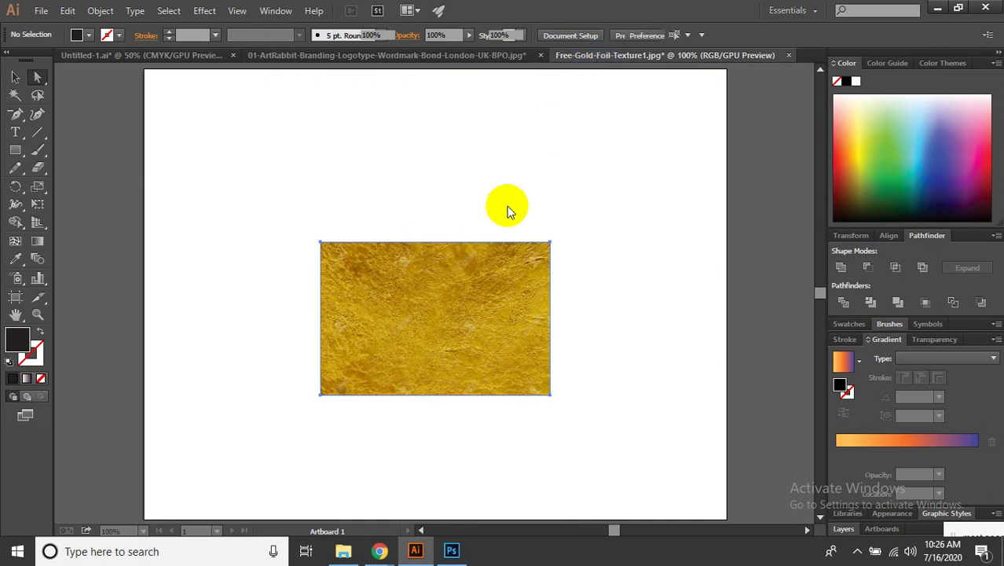
mouse_move(485, 314)
mouse_down()
mouse_move(145, 73)
mouse_move(167, 63)
mouse_up()
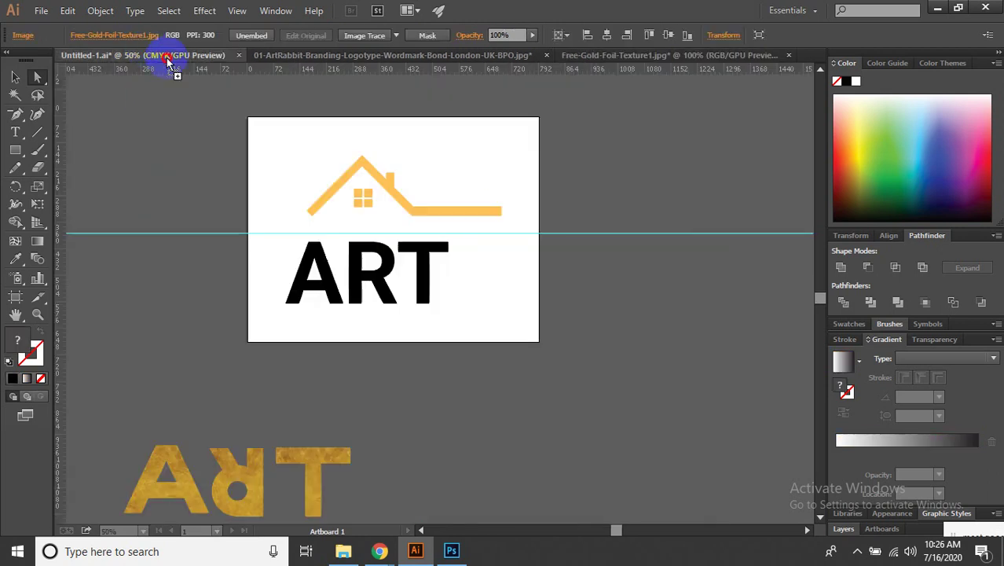
drag(633, 292, 637, 307)
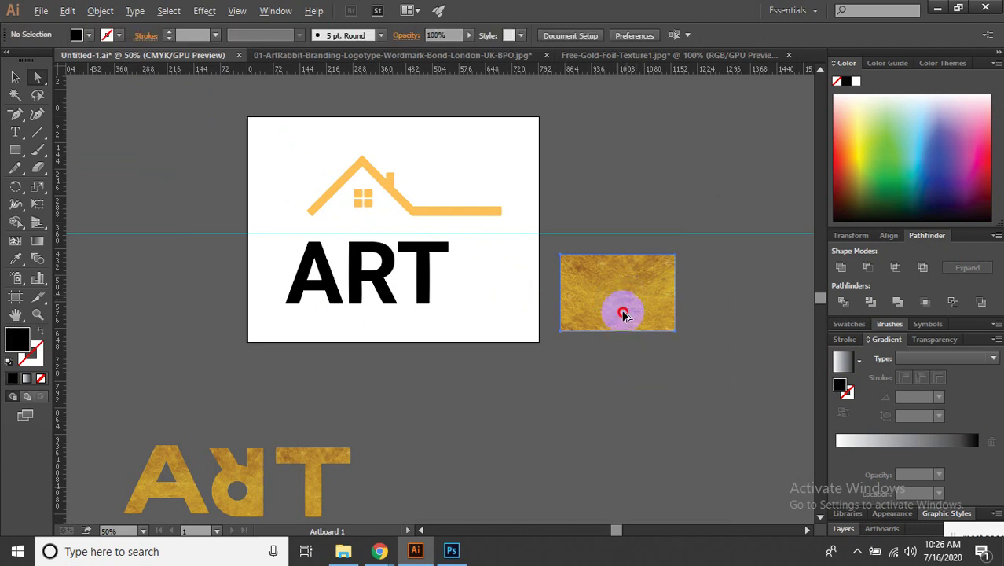
drag(621, 314, 523, 394)
Convert the ART text to outlines and clear the selection.
right_click(381, 271)
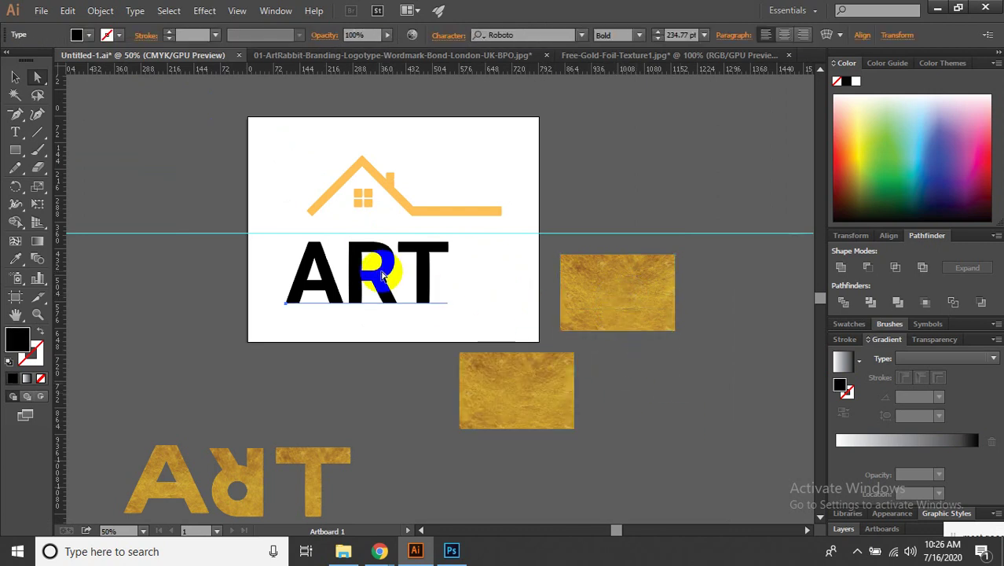
click(476, 372)
key(ctrl+shift+a)
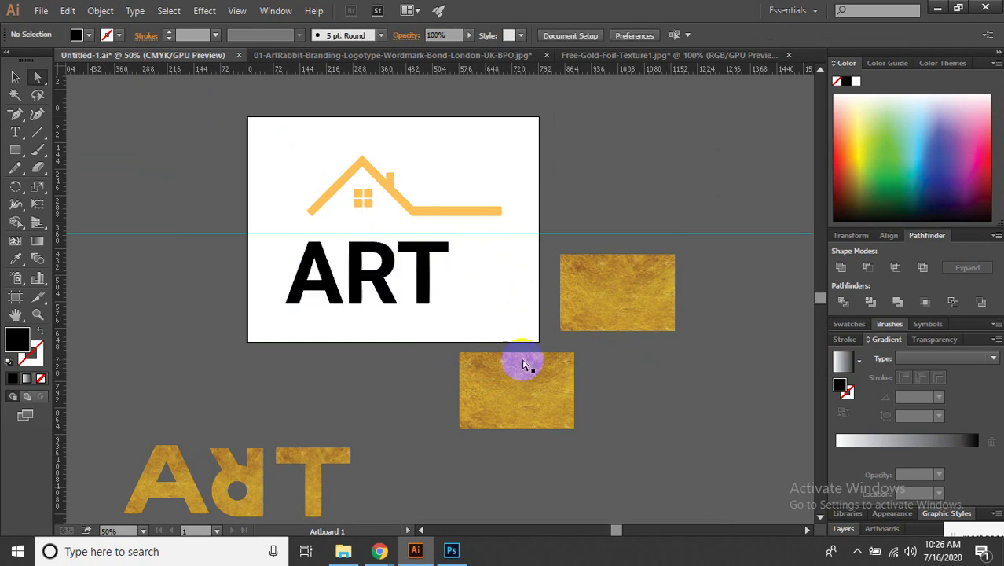
scroll(385, 301, up, 1)
Move the R onto the lower gold foil image and send the image behind it.
click(387, 290)
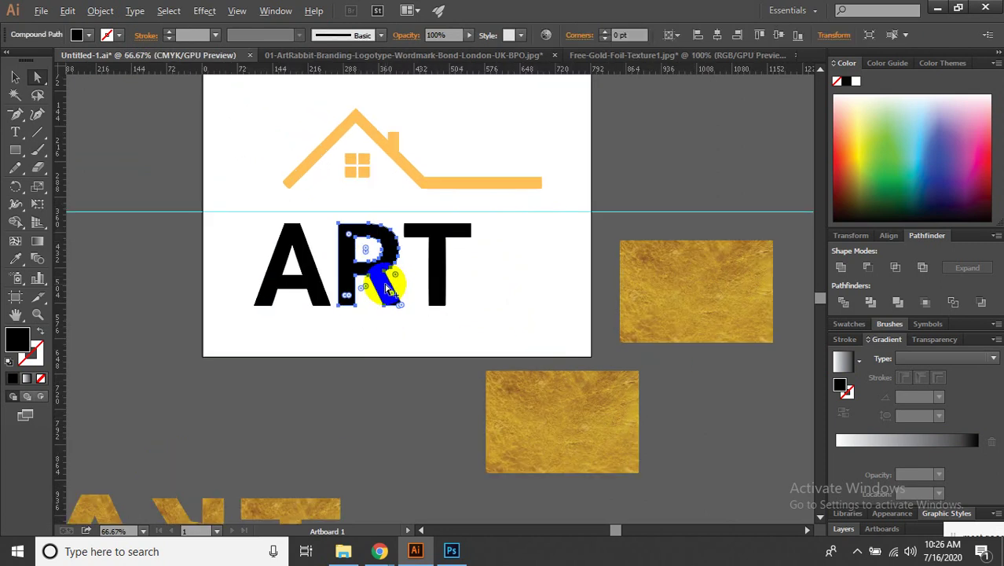
drag(387, 291, 585, 443)
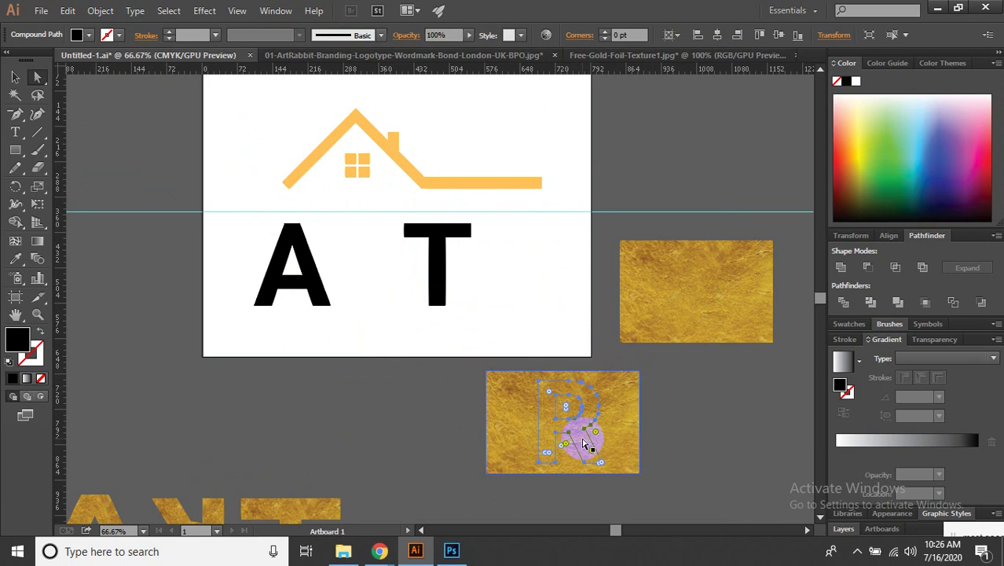
right_click(582, 445)
mouse_move(623, 411)
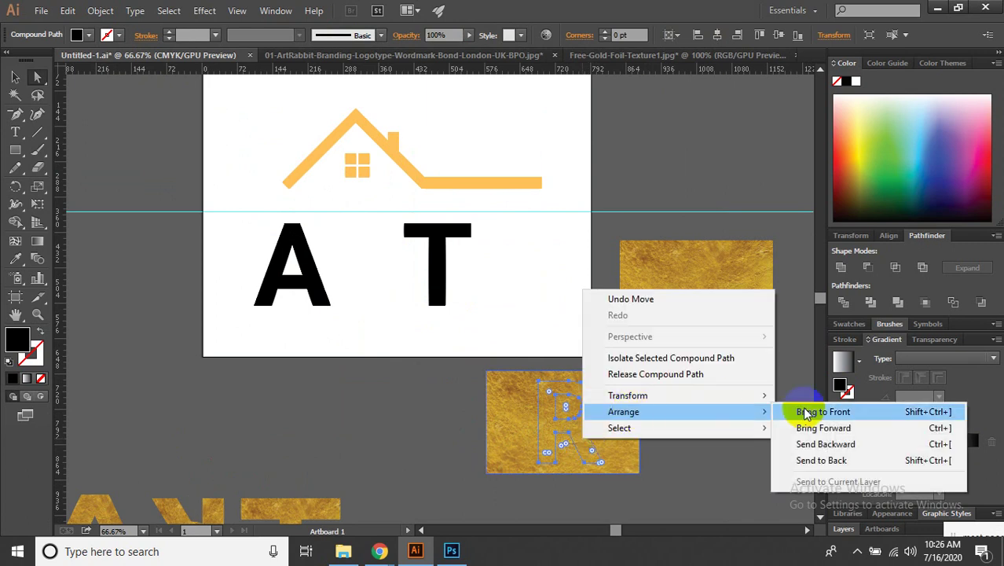
click(806, 414)
mouse_move(618, 424)
mouse_down()
mouse_move(669, 447)
mouse_move(613, 413)
mouse_move(613, 428)
mouse_up()
right_click(644, 429)
click(840, 452)
Try Make Clipping Mask on the R and gold image, dismissing the error.
drag(455, 347, 604, 400)
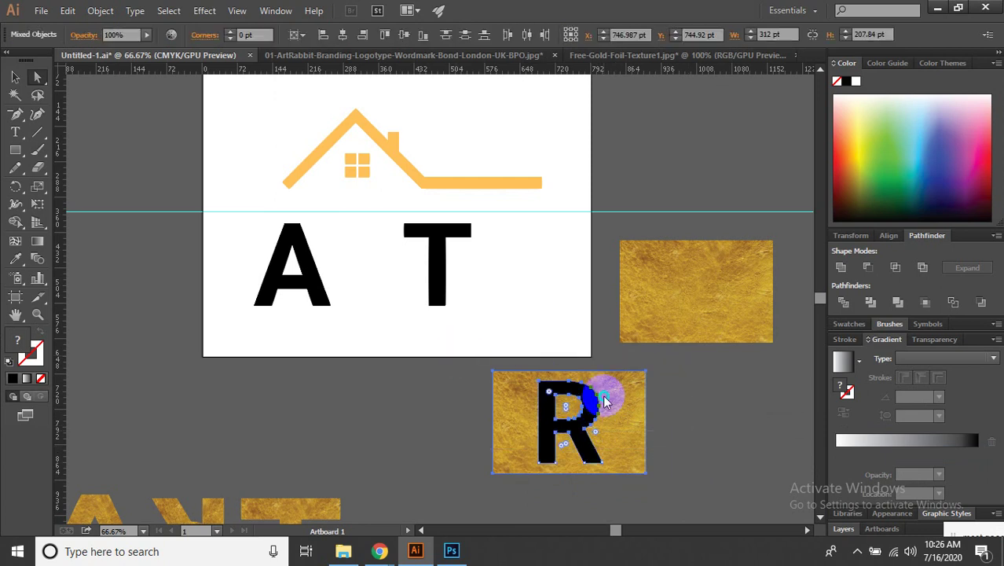
right_click(605, 402)
click(650, 327)
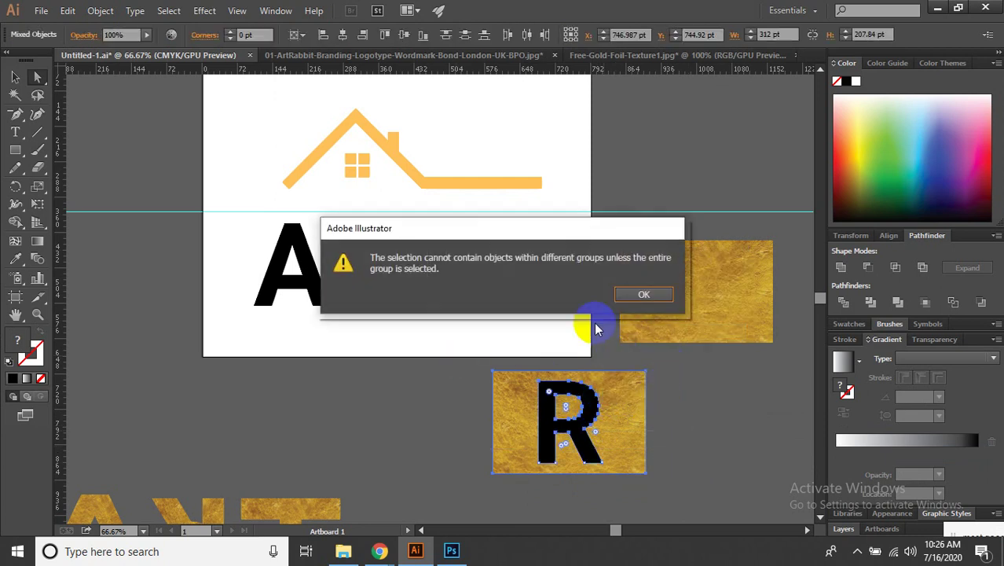
click(657, 294)
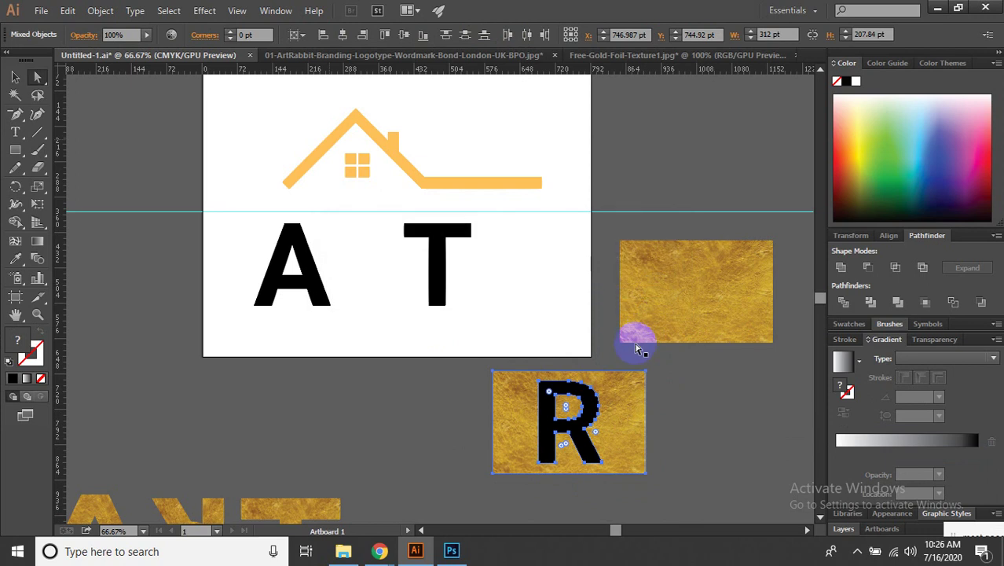
Expand the R and retry the clipping mask, which errors again.
click(574, 393)
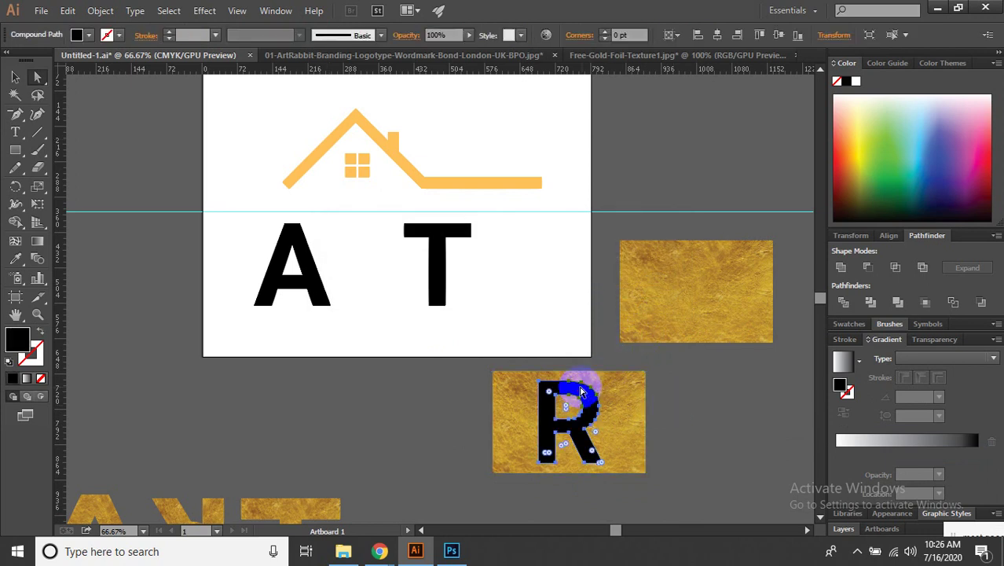
click(100, 11)
click(177, 168)
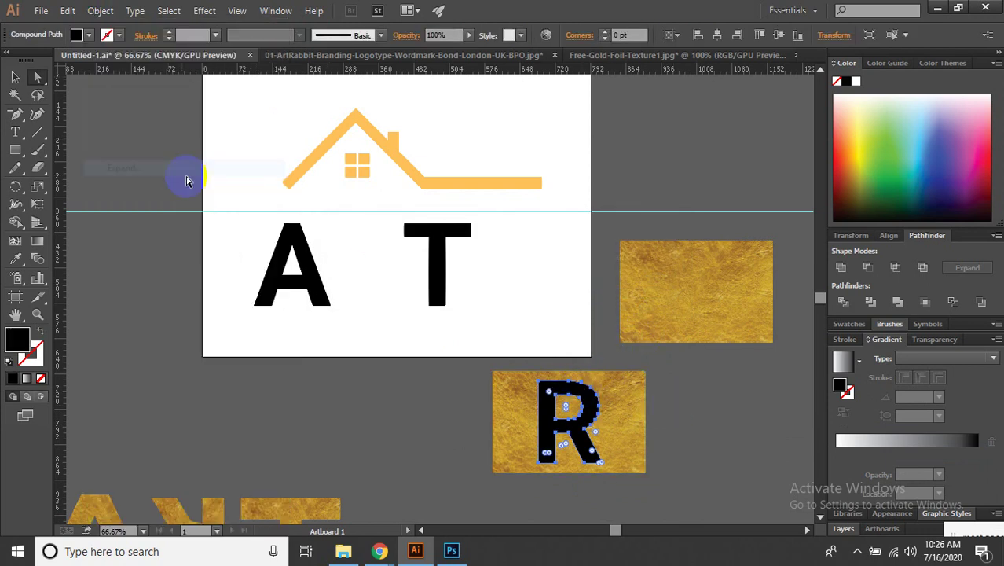
right_click(616, 401)
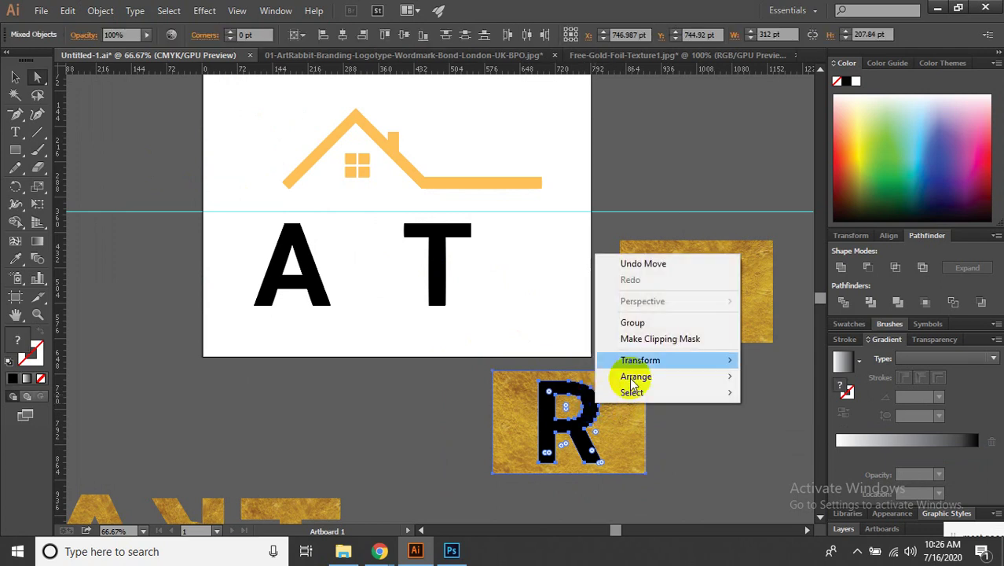
click(638, 343)
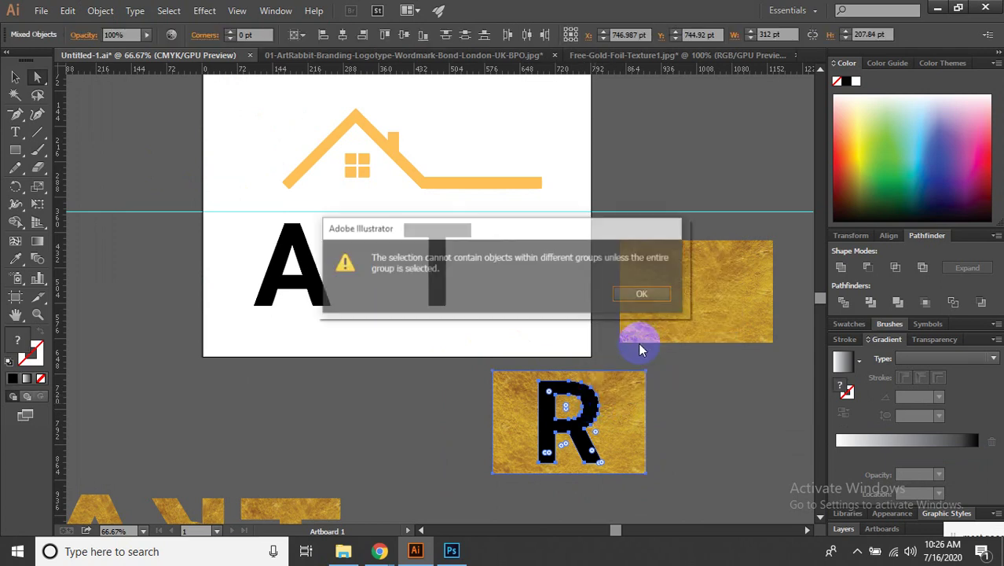
click(644, 297)
Reselect the R and gold image for a third failed clipping attempt.
click(705, 454)
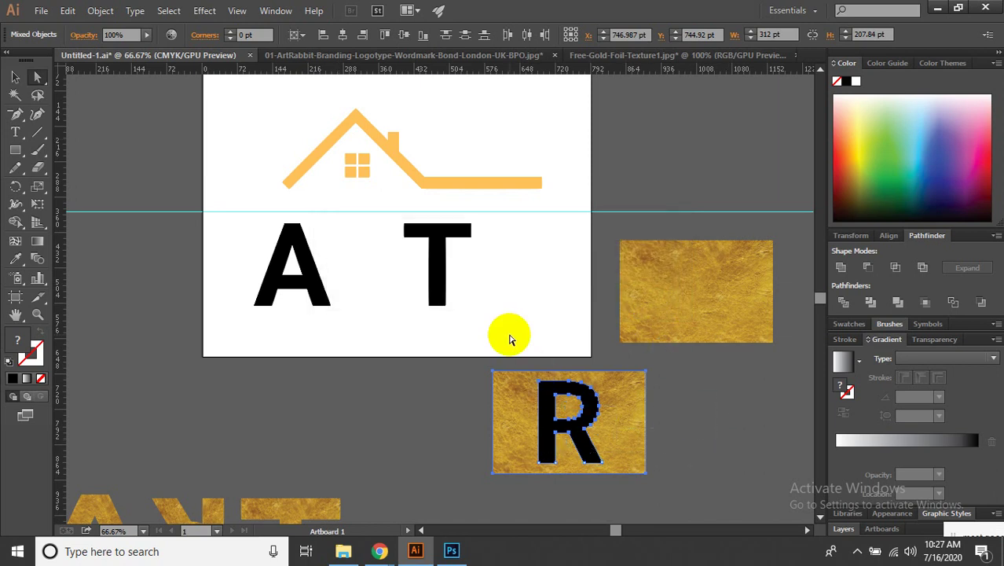
click(538, 399)
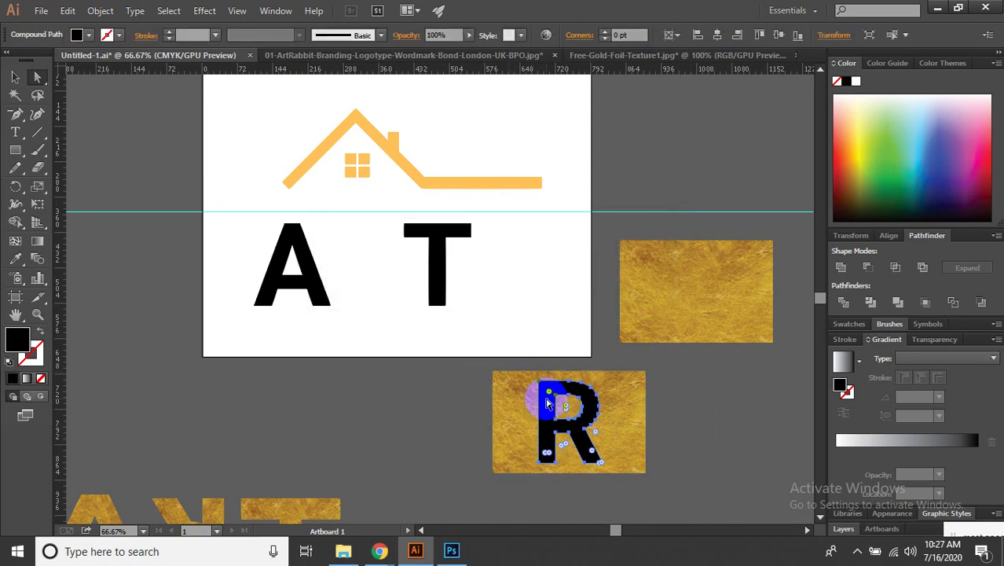
click(572, 411)
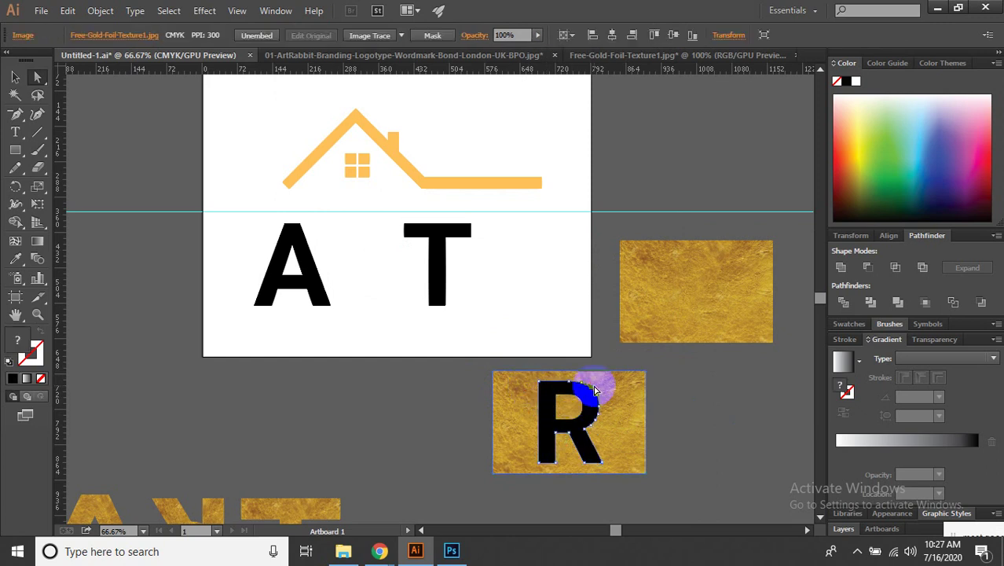
click(595, 390)
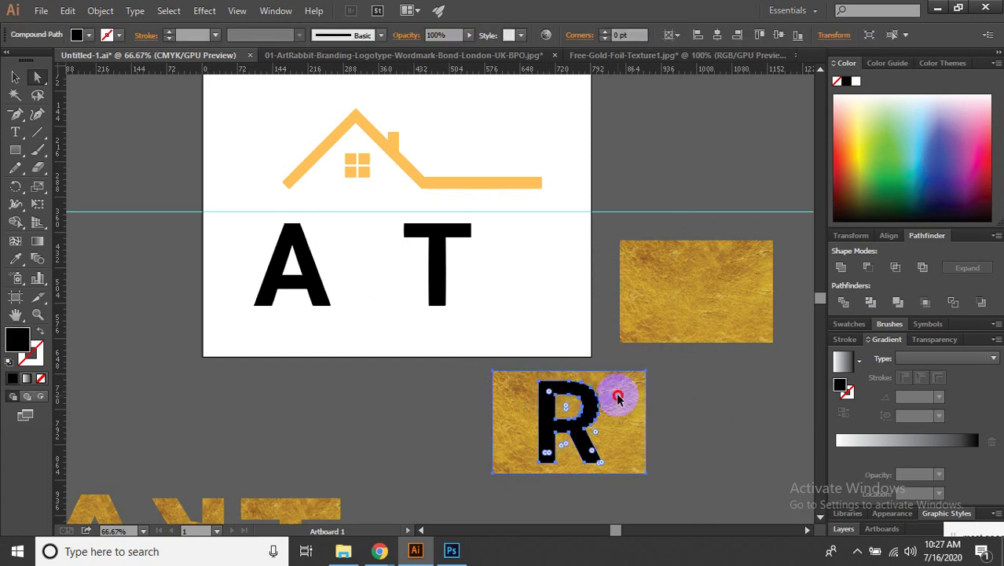
right_click(618, 398)
click(652, 338)
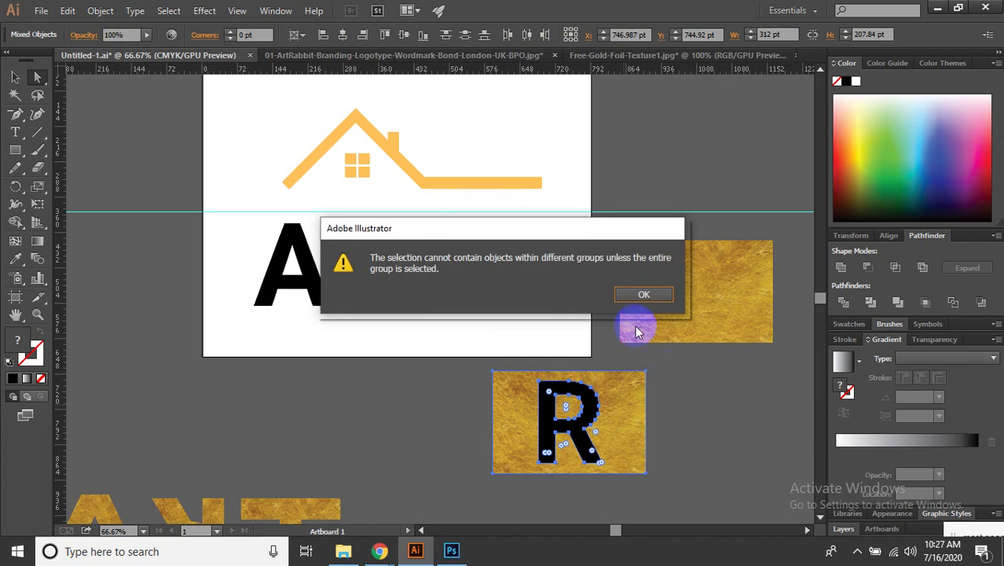
click(643, 294)
Marquee-select the gold images and the R and delete them.
scroll(690, 365, down, 1)
drag(711, 429, 433, 225)
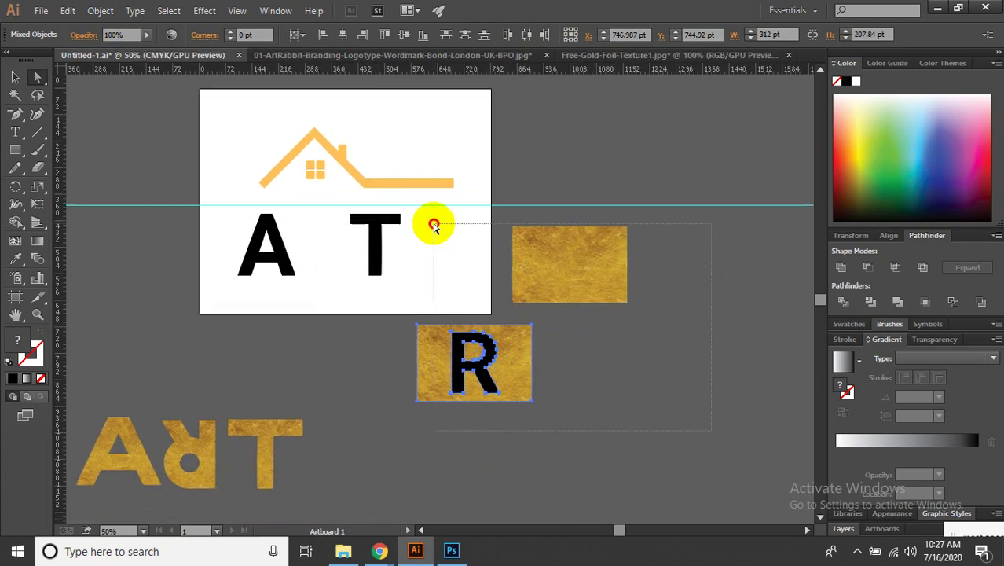
key(Delete)
In the gold foil document, add ART text above the image and enlarge it.
click(608, 57)
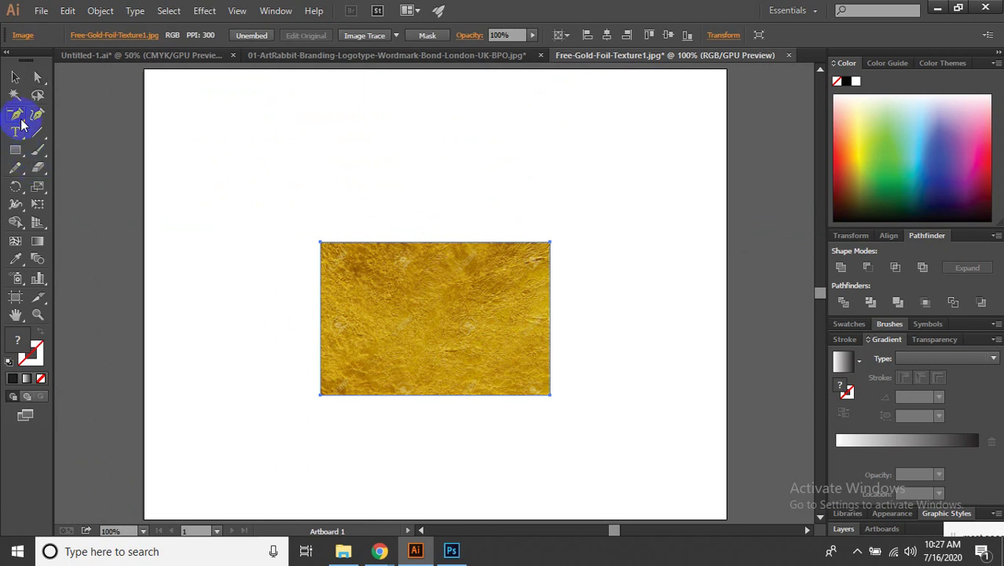
click(177, 154)
text(ART)
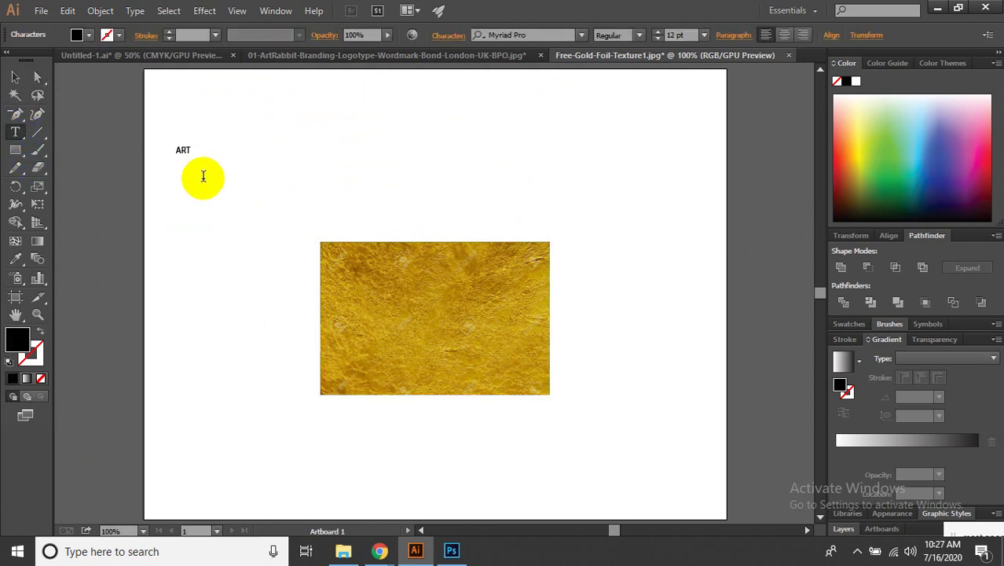
click(29, 71)
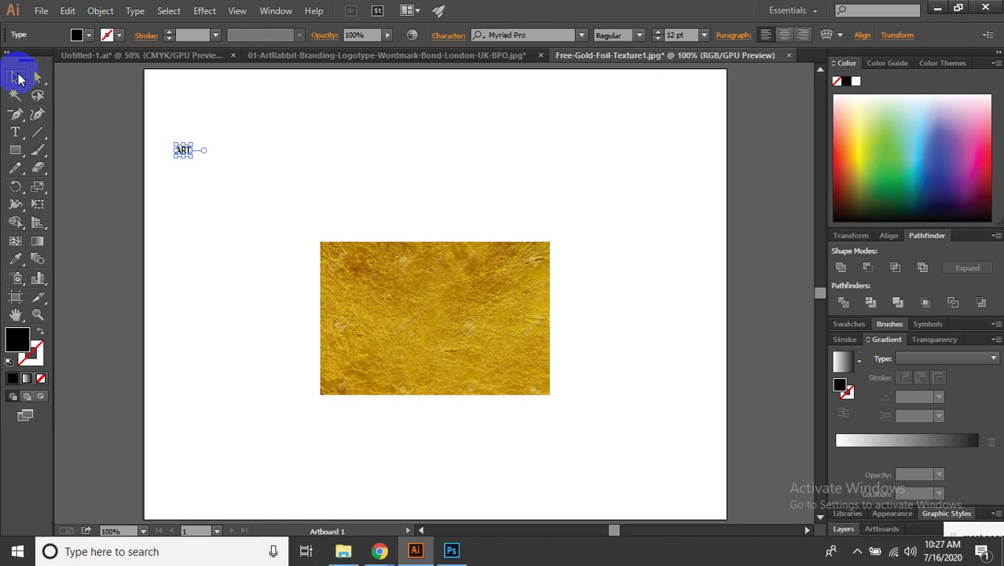
drag(190, 156, 345, 252)
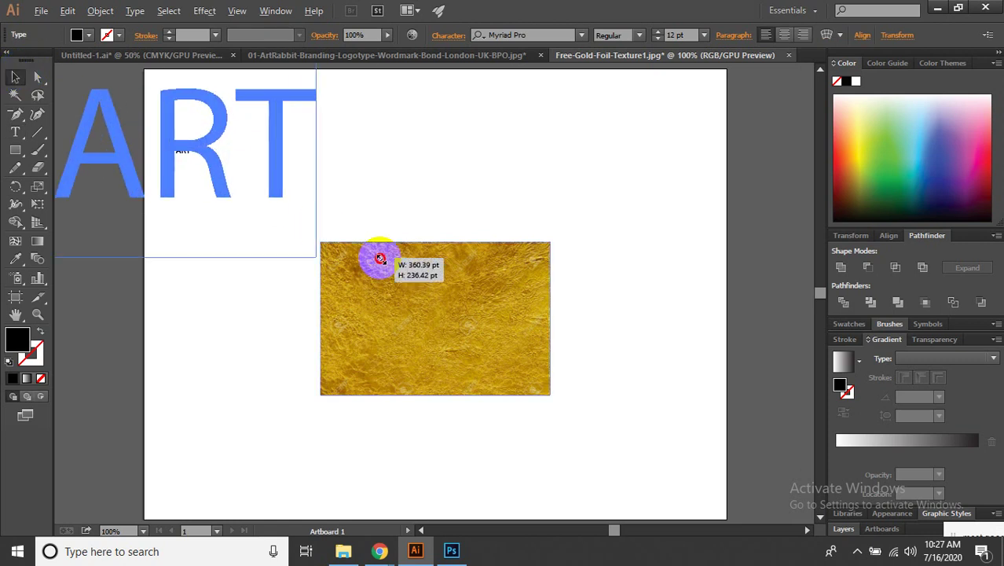
drag(246, 184, 418, 190)
Outline the ART text, move it left of the gold image, and isolate its group.
right_click(420, 187)
click(473, 284)
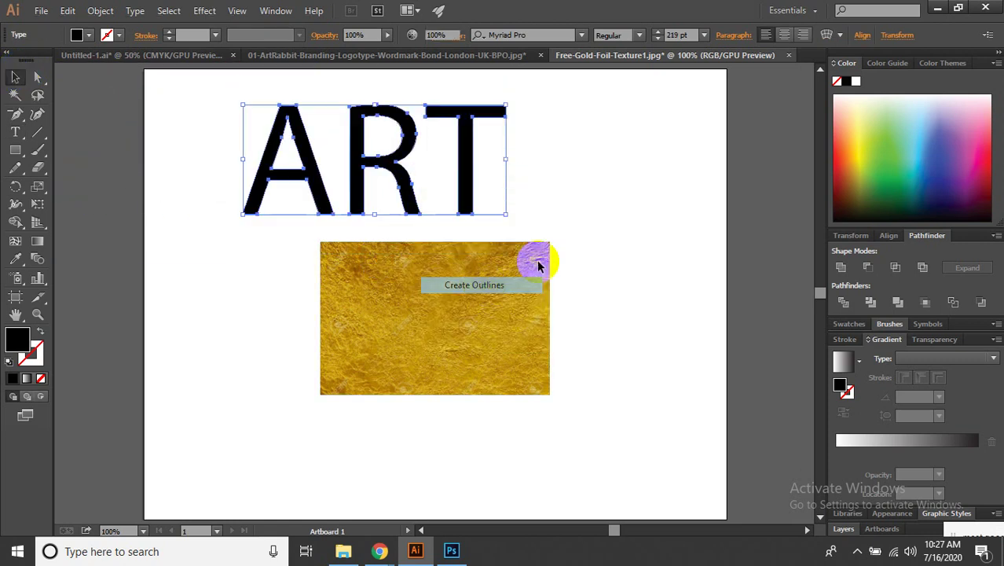
key(a)
mouse_move(402, 167)
mouse_down()
mouse_move(463, 340)
mouse_move(459, 318)
mouse_up()
key(ctrl+z)
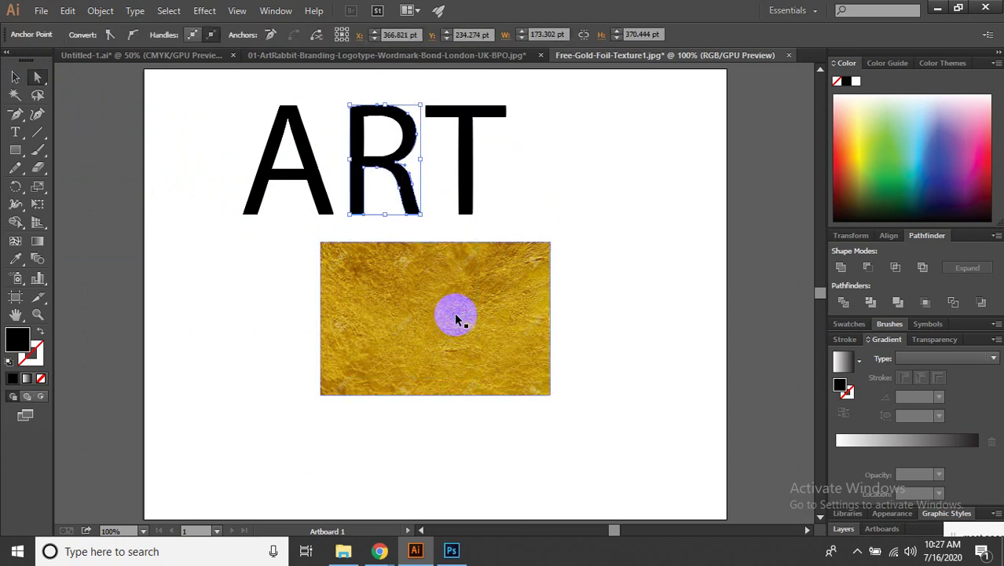
drag(391, 171, 210, 305)
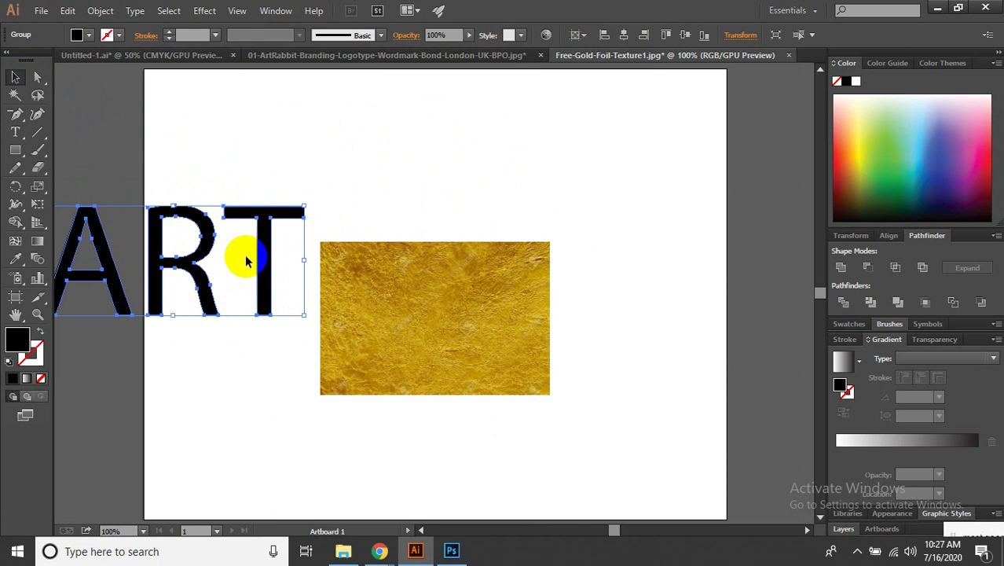
right_click(258, 245)
click(327, 319)
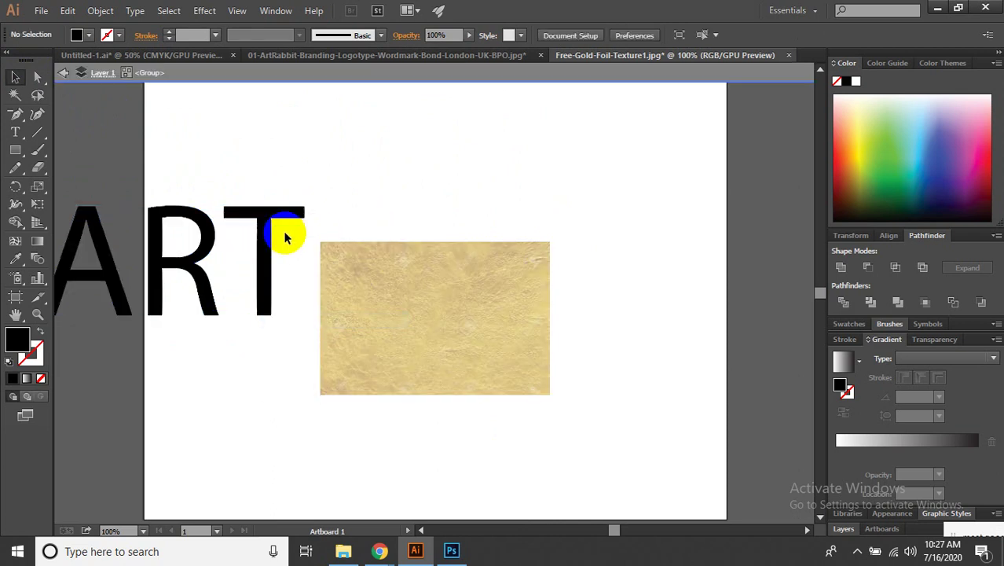
Move the T onto the gold image and resize the image over the T.
drag(268, 235, 411, 259)
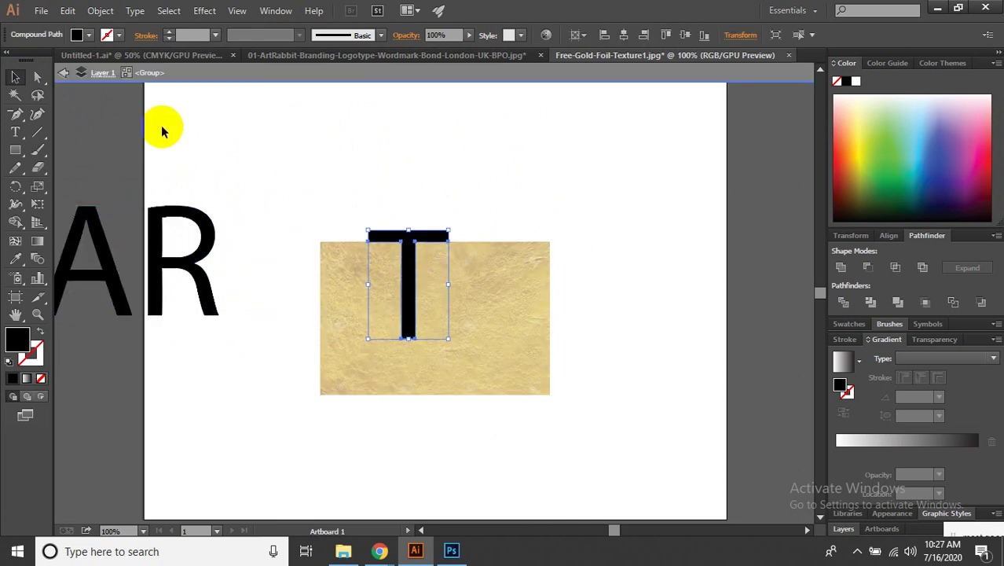
click(67, 76)
drag(486, 311, 538, 461)
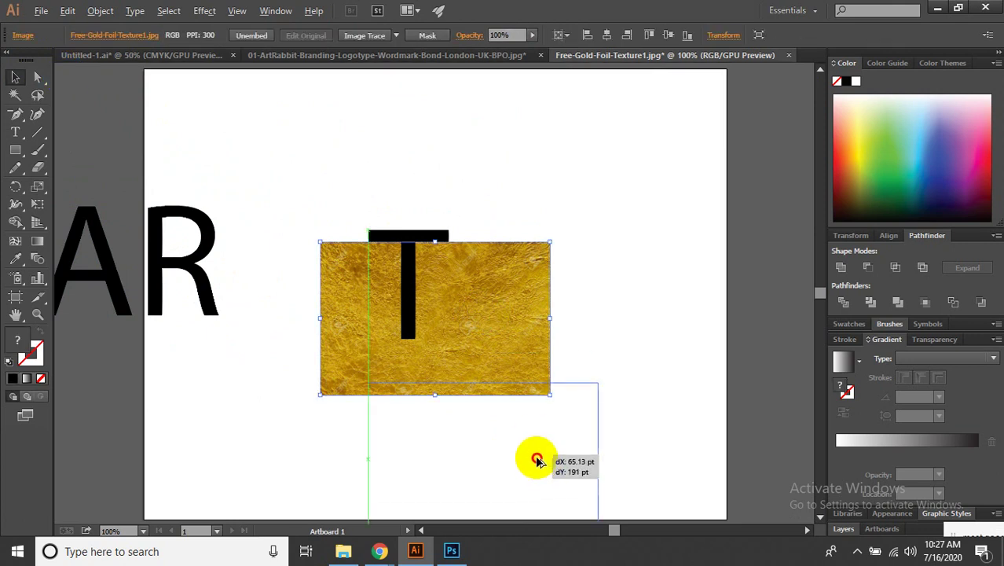
mouse_move(464, 322)
mouse_down()
mouse_move(485, 211)
mouse_move(498, 274)
mouse_up()
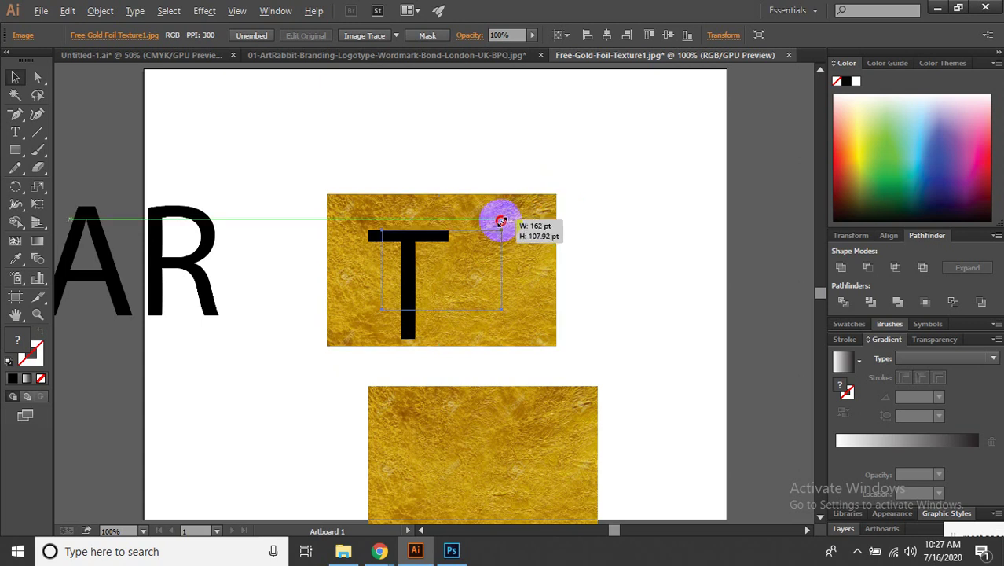
drag(557, 192, 496, 233)
drag(488, 276, 452, 263)
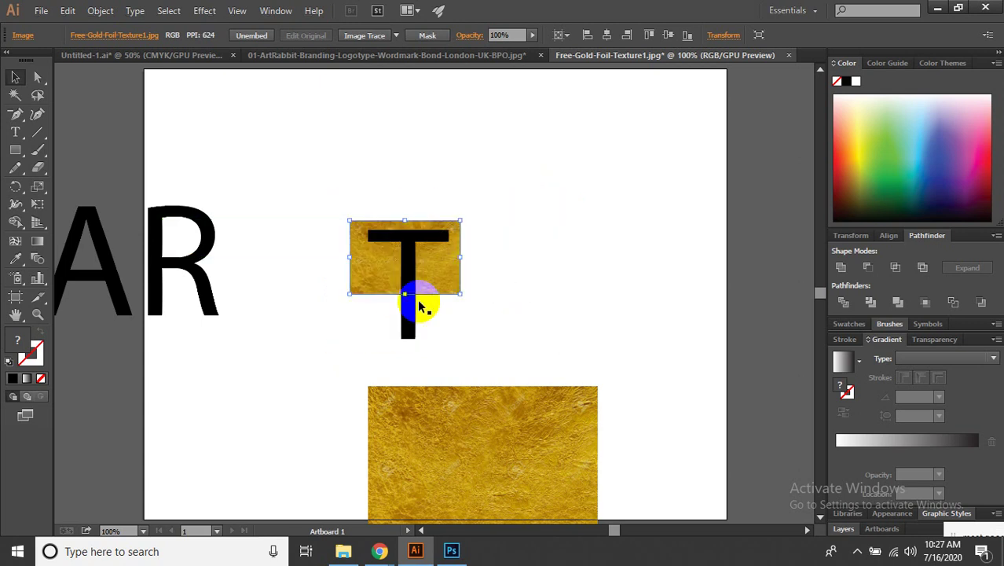
drag(405, 293, 405, 348)
Stretch the gold image down so it covers the entire T.
right_click(405, 271)
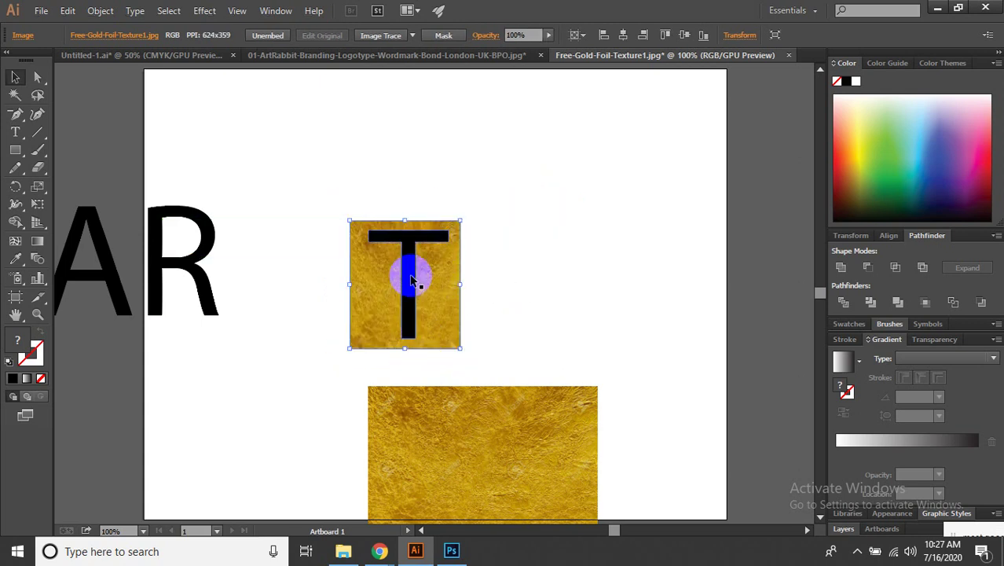
click(531, 247)
shift+click(403, 231)
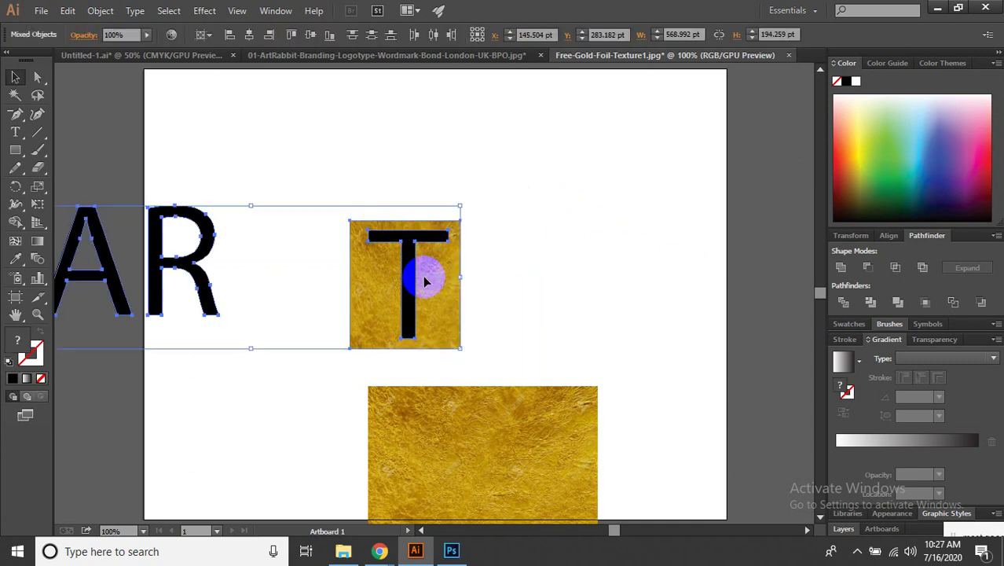
right_click(449, 276)
click(511, 284)
click(503, 318)
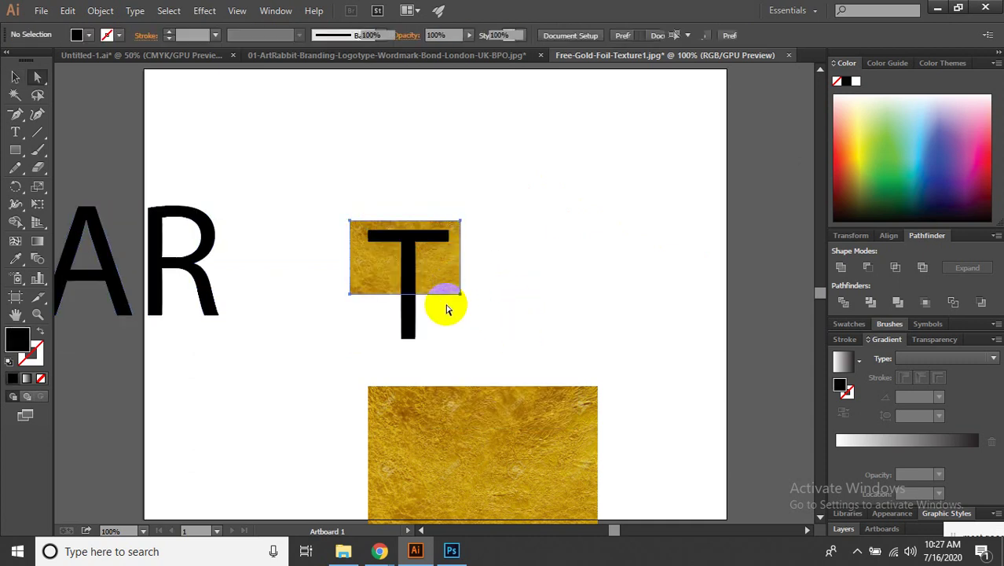
click(407, 298)
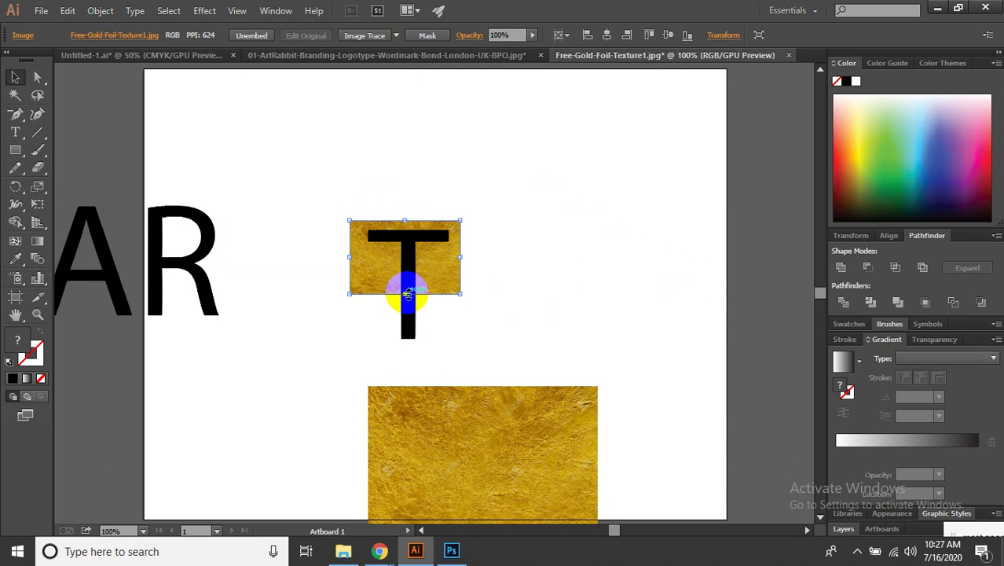
drag(407, 294, 408, 346)
Marquee-select the ART letters together with the gold image.
drag(504, 352, 369, 231)
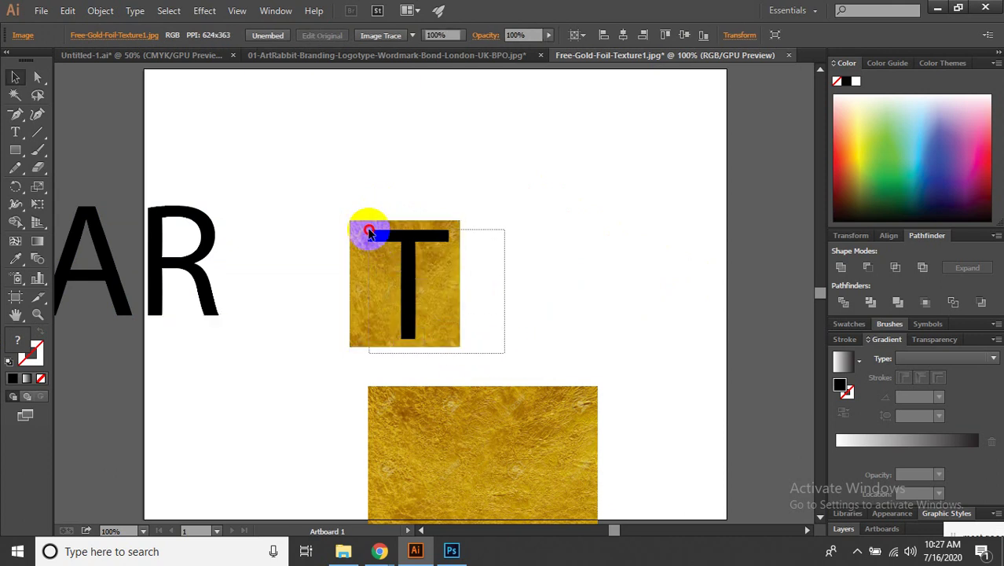
click(509, 283)
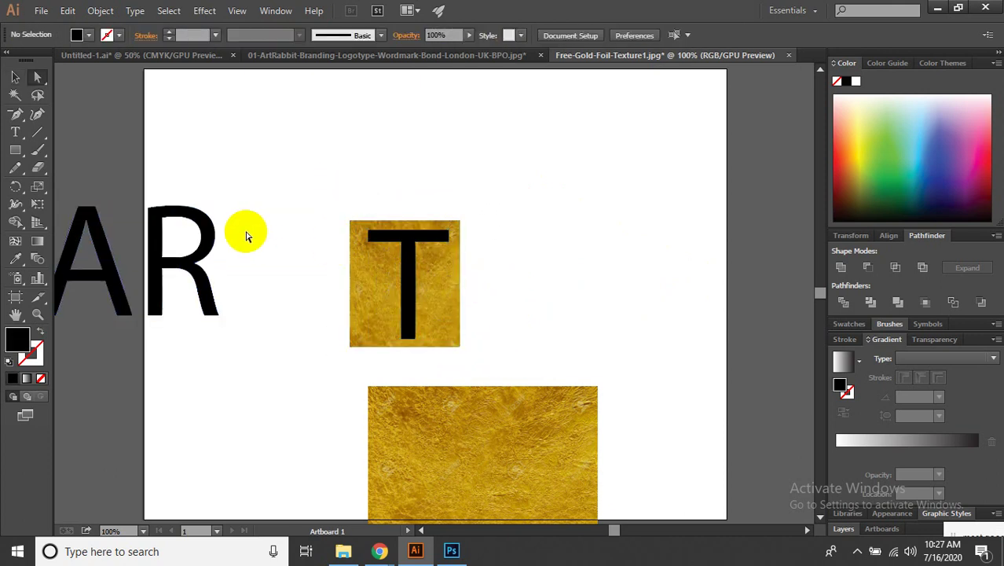
click(205, 229)
click(553, 286)
key(b)
drag(519, 306, 352, 181)
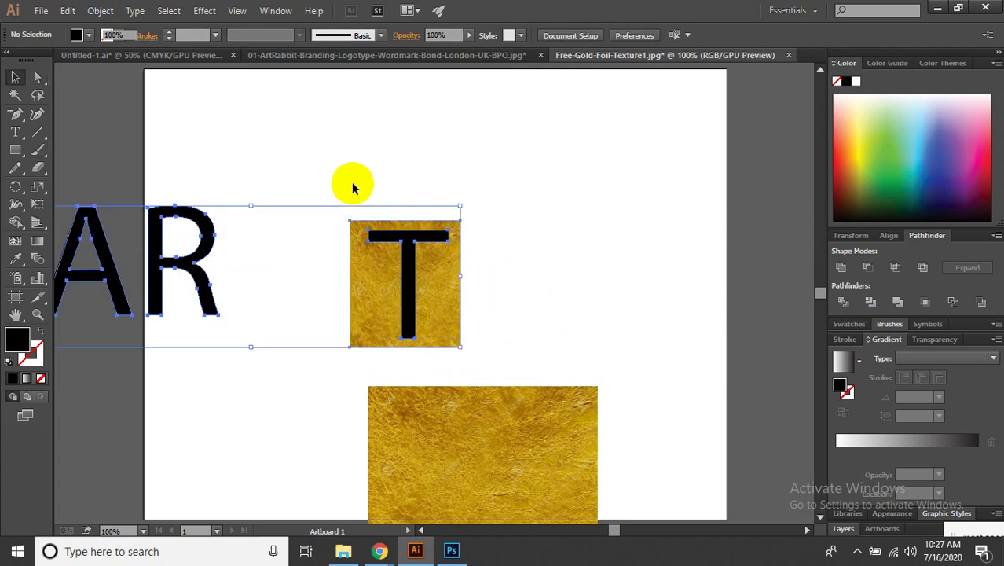
right_click(208, 266)
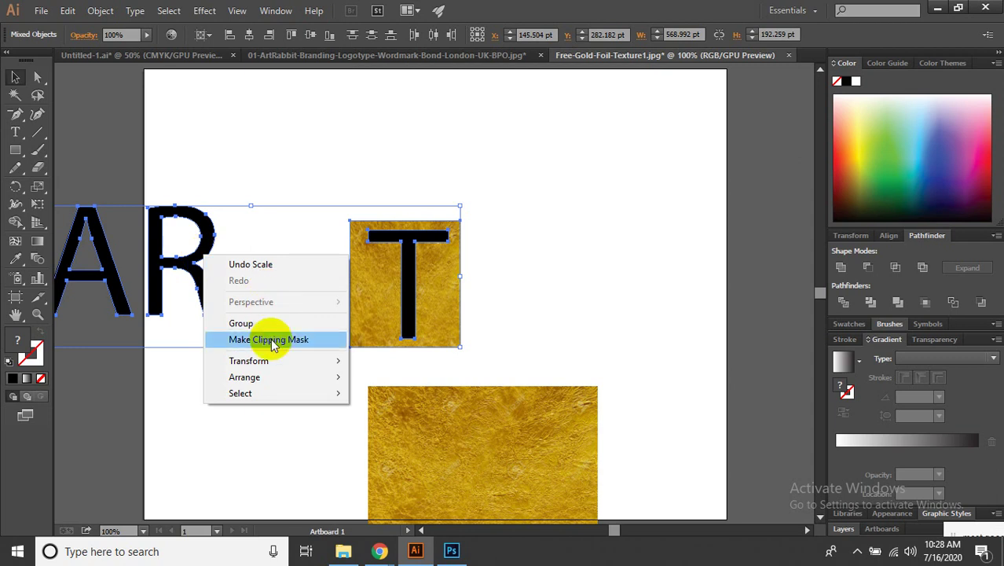
click(227, 207)
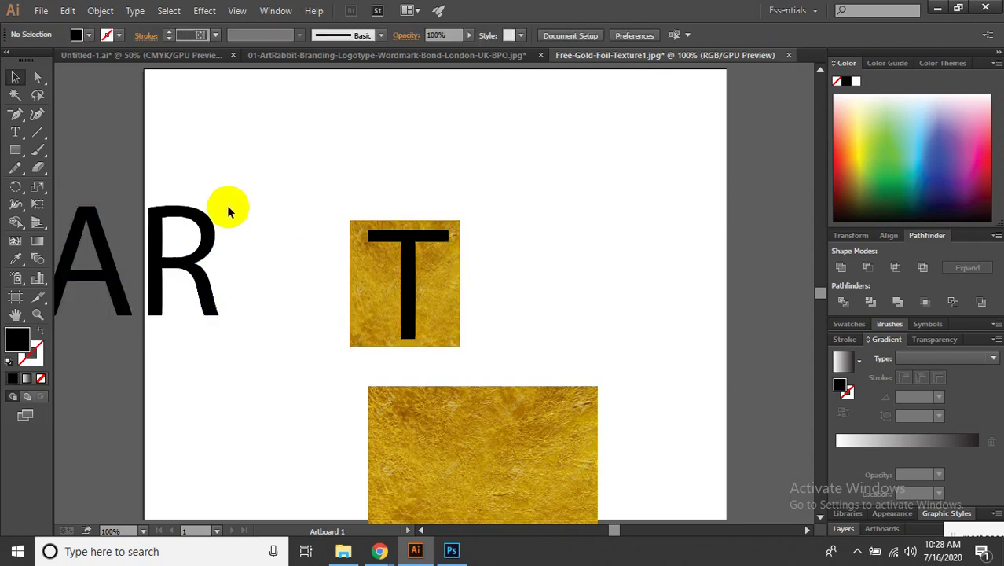
Ungroup the A, R and T letters.
click(203, 229)
right_click(203, 229)
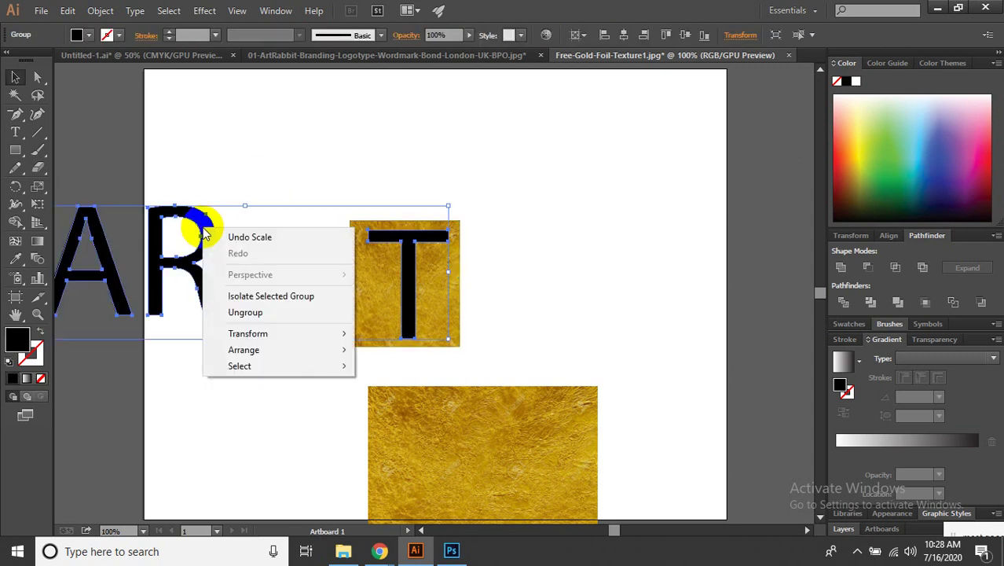
click(242, 311)
click(536, 349)
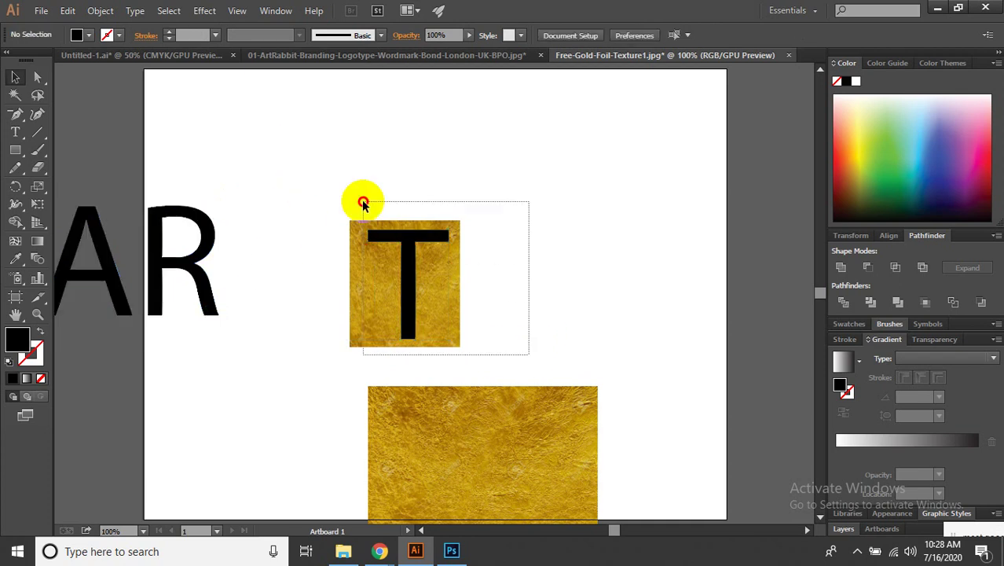
Clip the gold image to the T with Make Clipping Mask.
drag(538, 351, 325, 179)
right_click(419, 282)
click(504, 359)
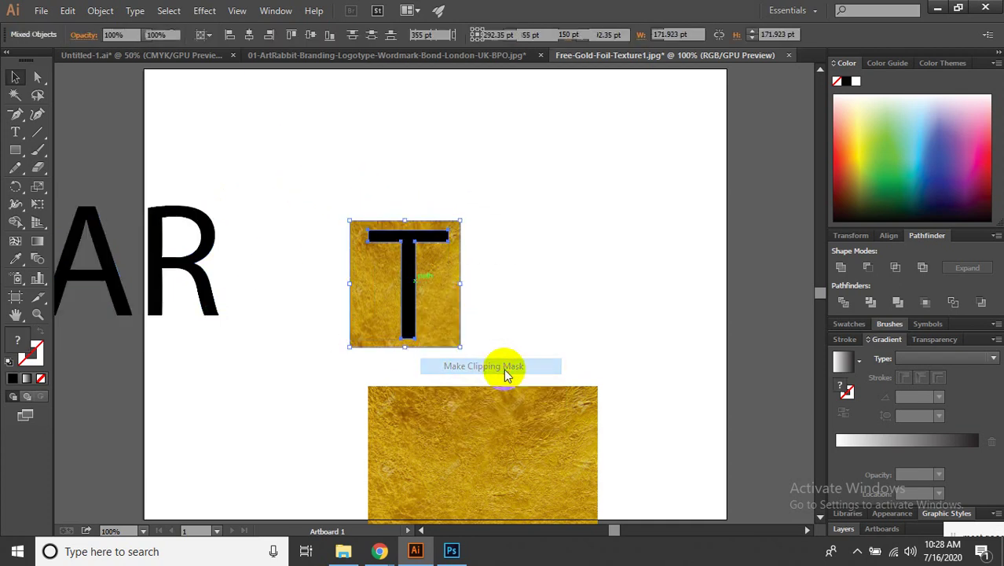
click(509, 344)
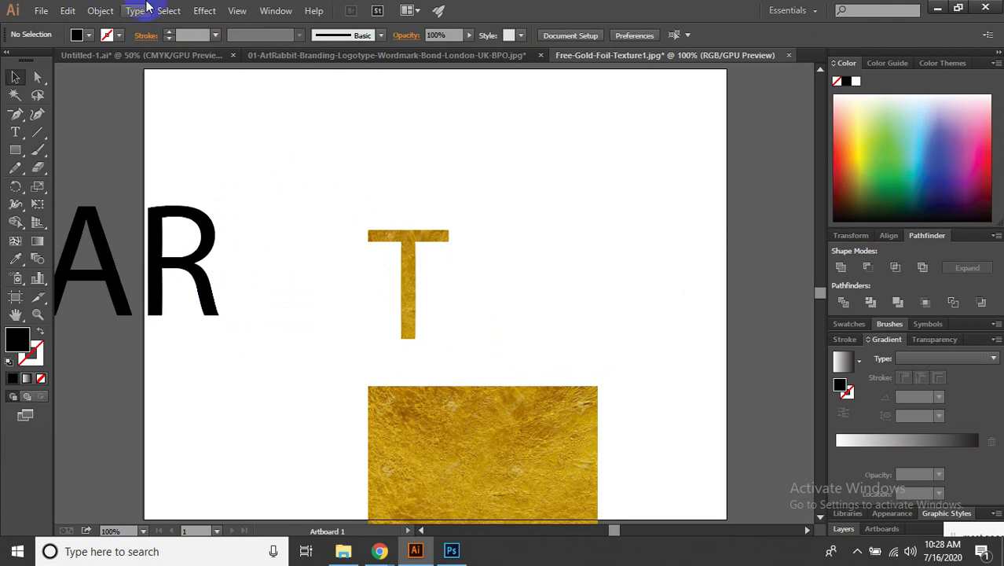
Cut the gold T from the foil document and paste it beside the black T in Untitled-1.
click(133, 54)
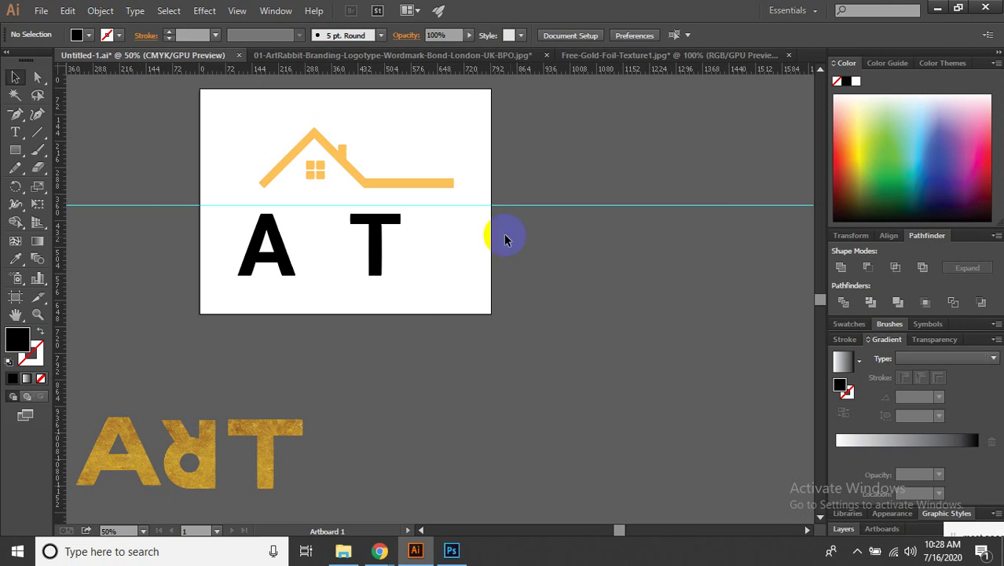
click(587, 54)
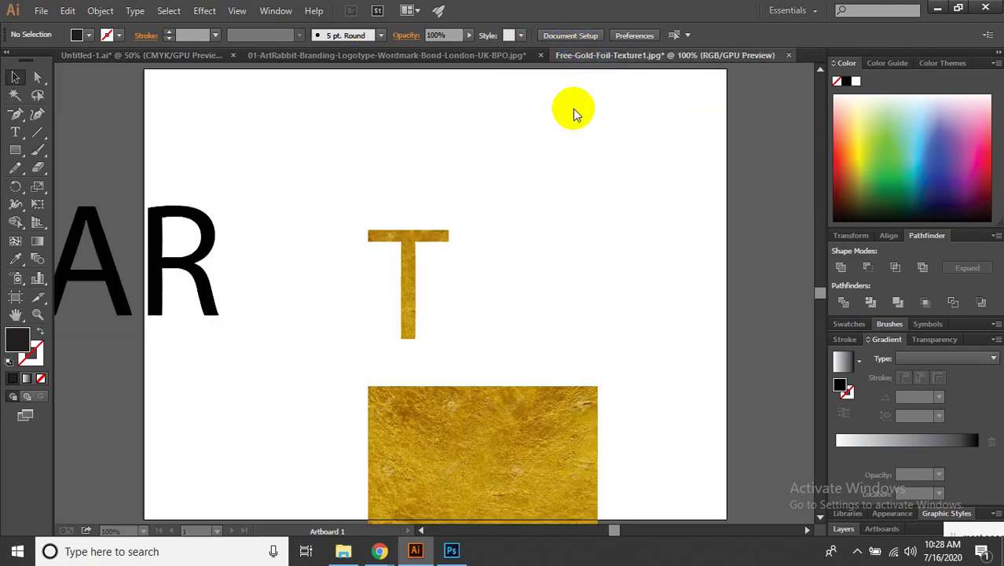
click(405, 232)
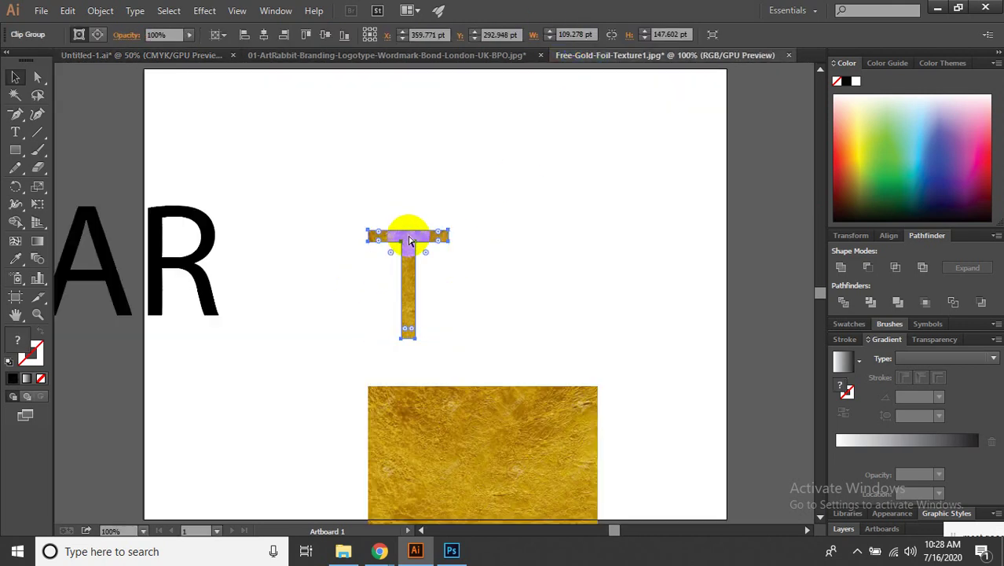
key(ctrl+x)
click(101, 55)
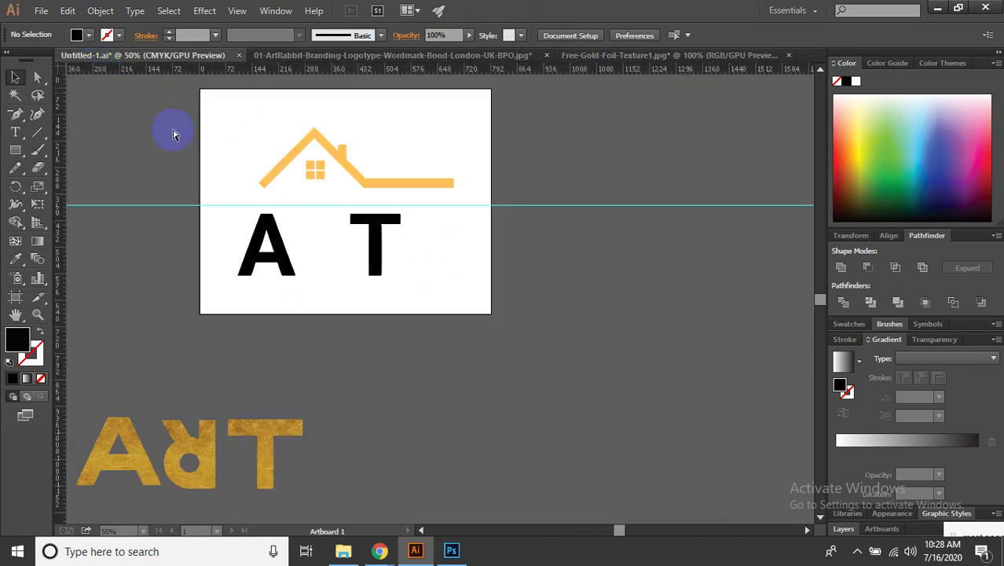
key(ctrl+v)
drag(438, 266, 443, 223)
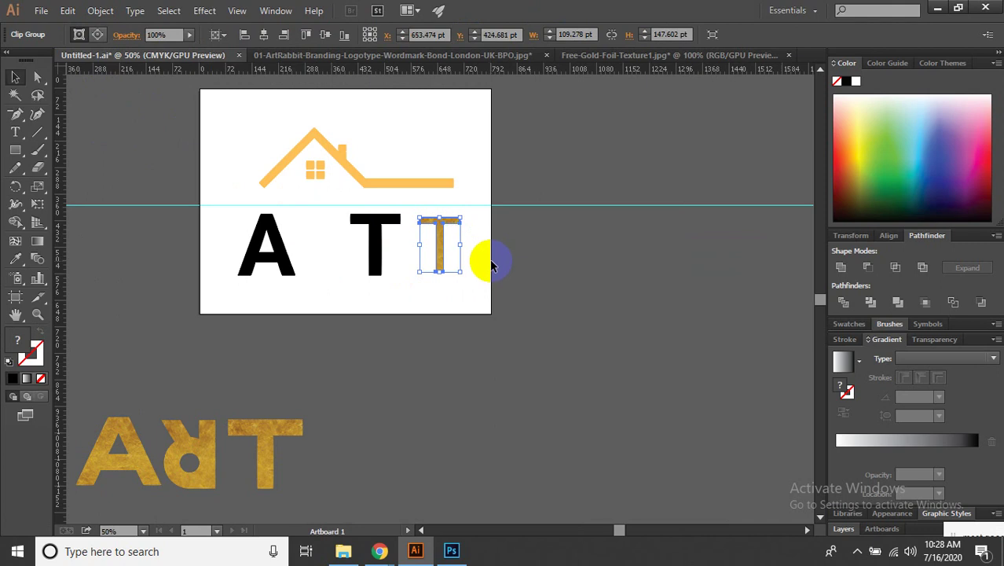
key(ctrl+x)
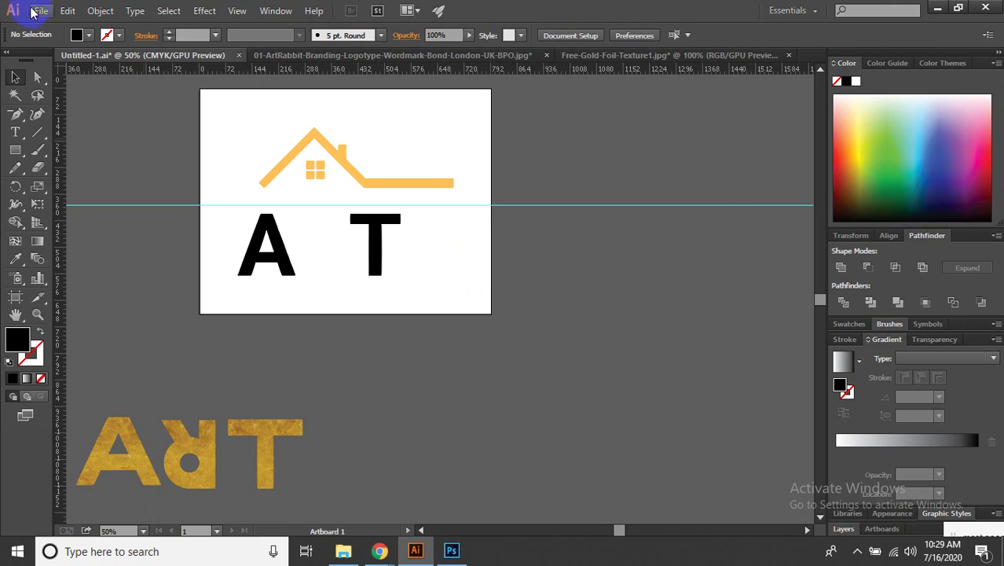
Open the Mitsubishi logo image 1kesZVV from Desktop > 16-7-2020 as a new document.
click(39, 10)
click(38, 78)
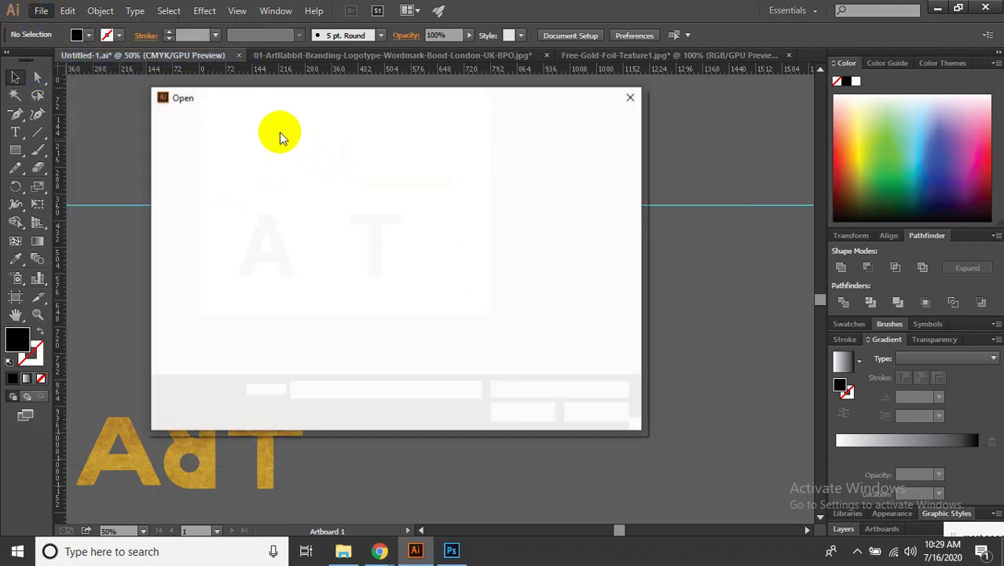
click(203, 354)
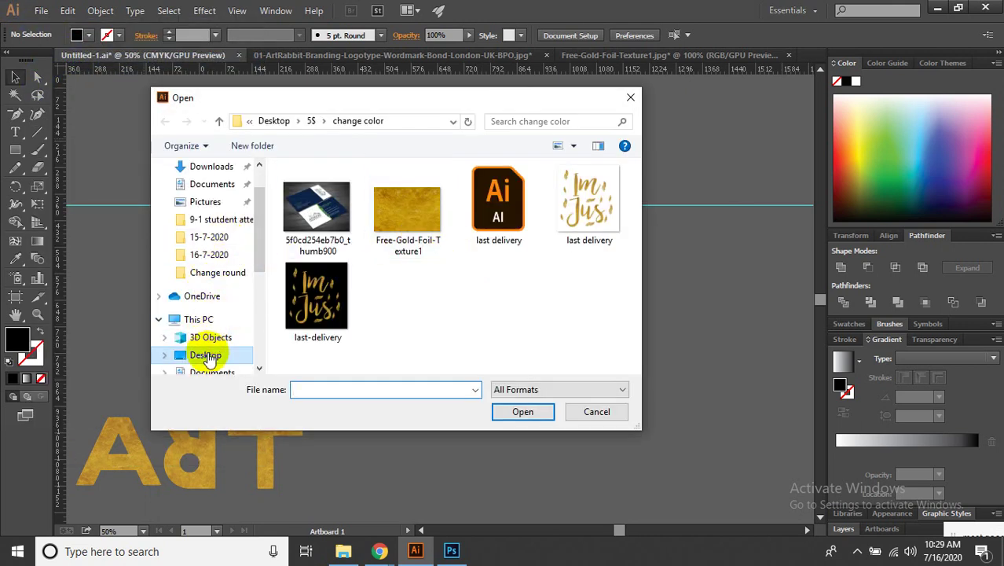
scroll(445, 301, down, 1)
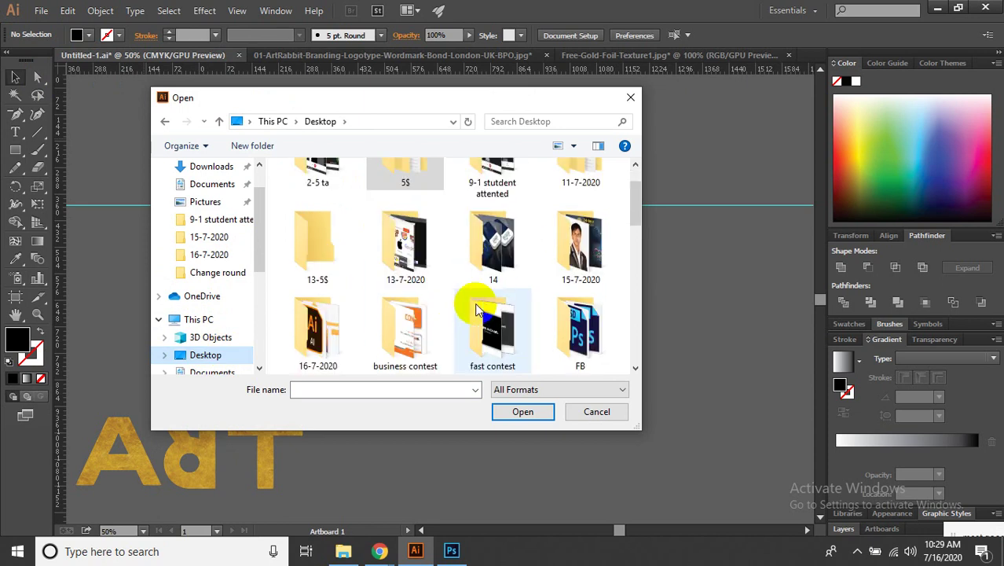
click(331, 331)
double_click(332, 330)
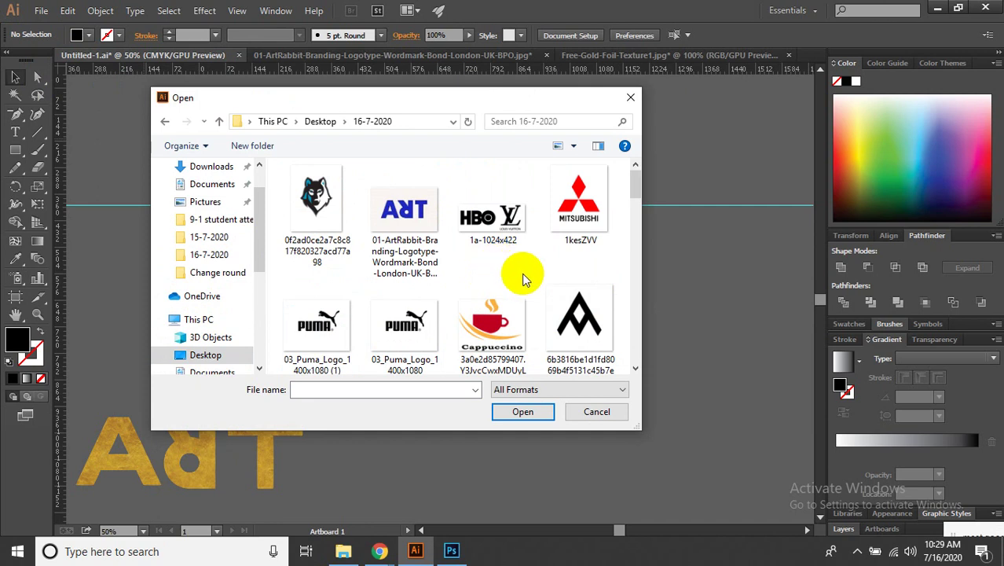
double_click(581, 188)
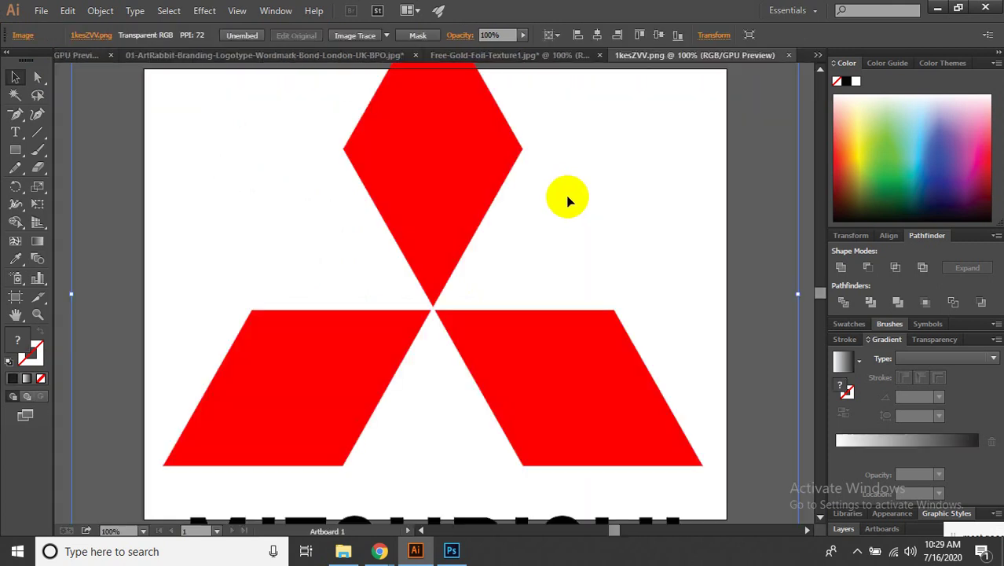
Zoom out to 50% and move the Mitsubishi image left of the artboard.
key(ctrl+minus)
key(ctrl+minus)
mouse_move(515, 239)
mouse_down()
mouse_move(221, 270)
mouse_move(220, 286)
mouse_up()
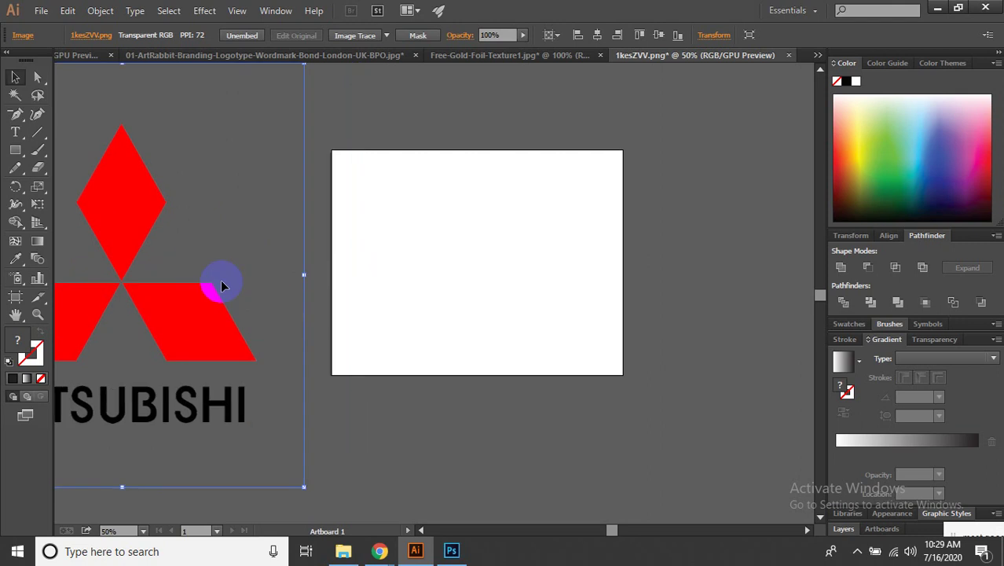
key(ctrl+shift+a)
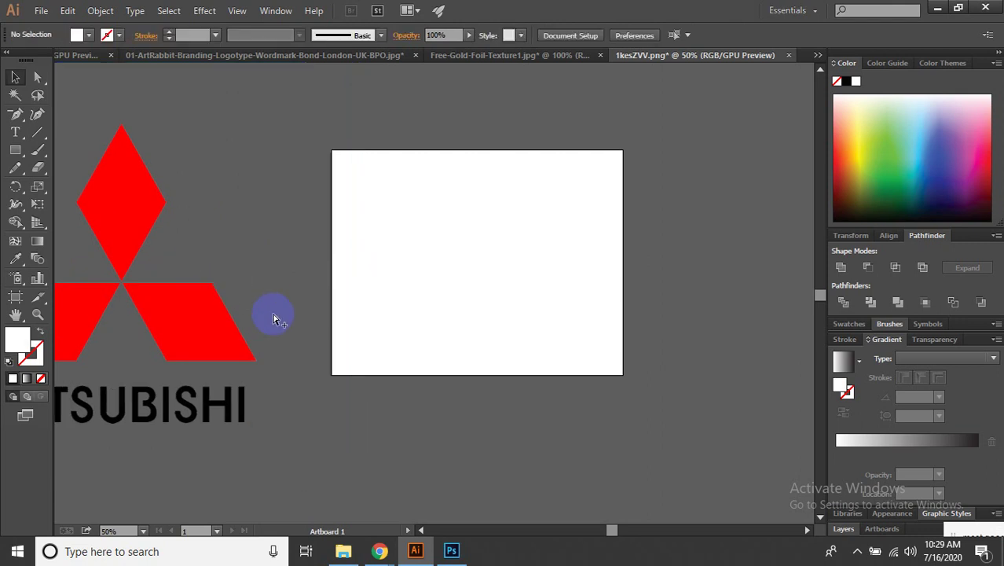
Draw a square on the artboard and fill it with the logo's red using the Eyedropper.
scroll(274, 318, down, 1)
drag(276, 316, 329, 316)
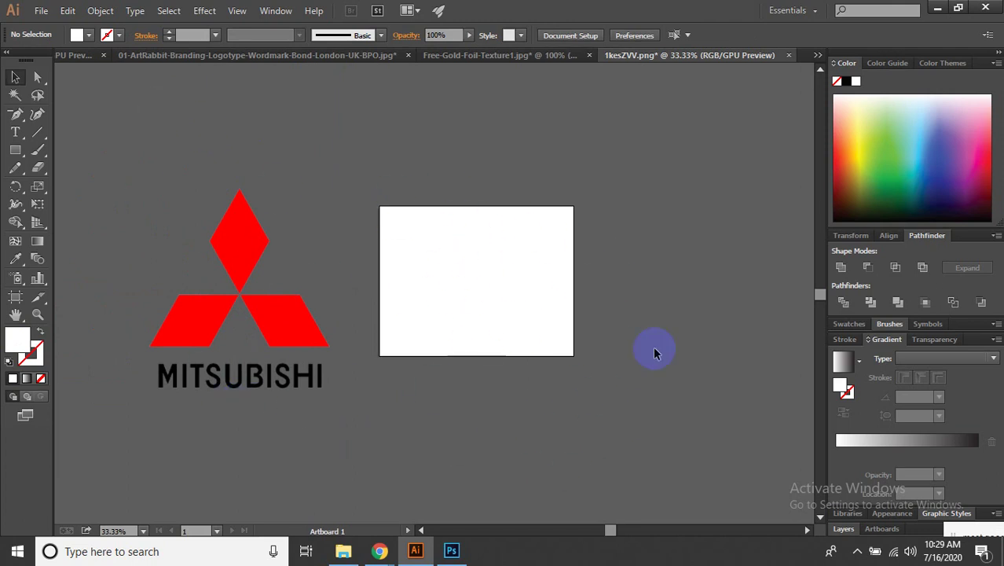
click(17, 150)
drag(19, 154, 81, 150)
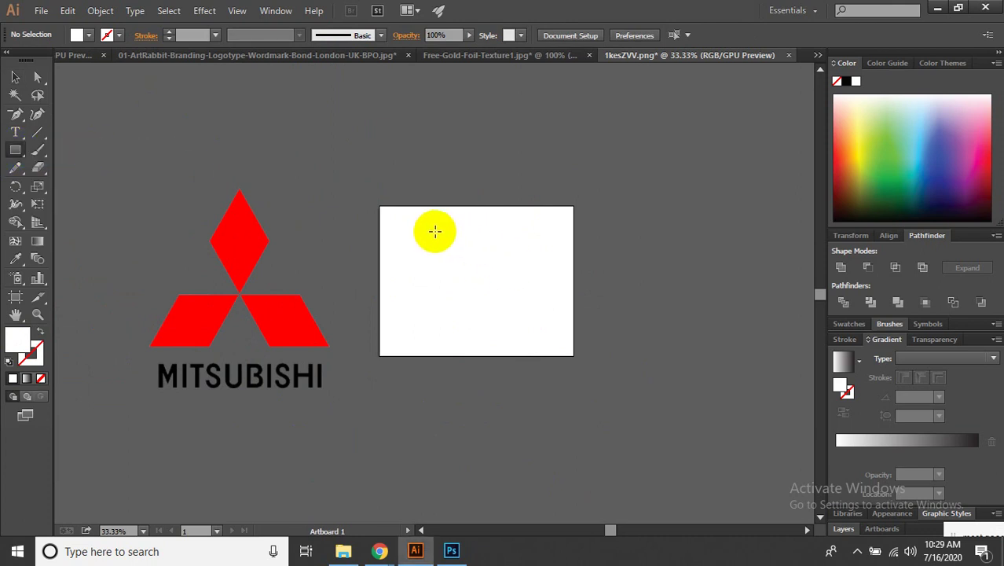
drag(434, 230, 487, 297)
click(15, 262)
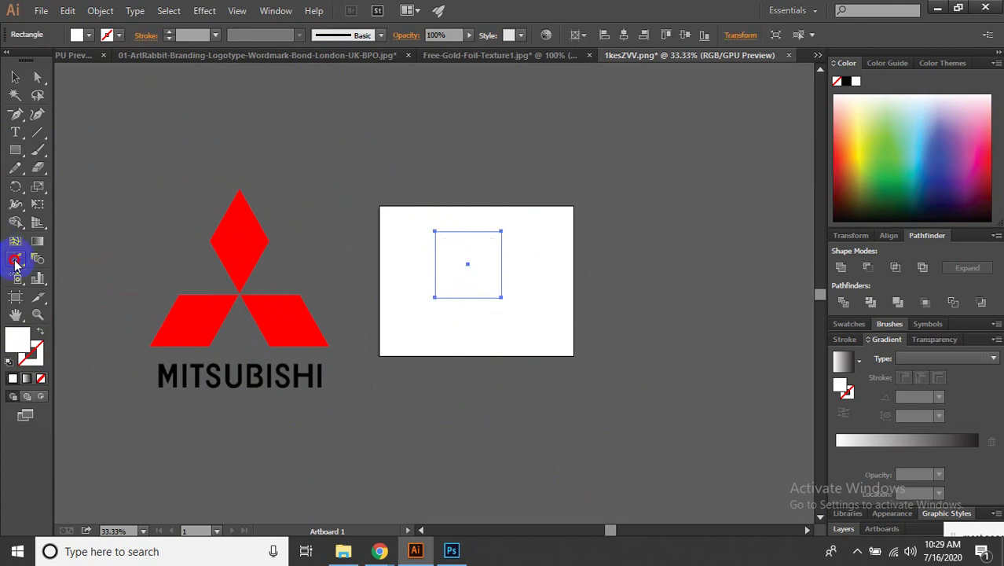
click(245, 220)
Rotate the red square 45° into a diamond and enlarge it from the top corner.
key(a)
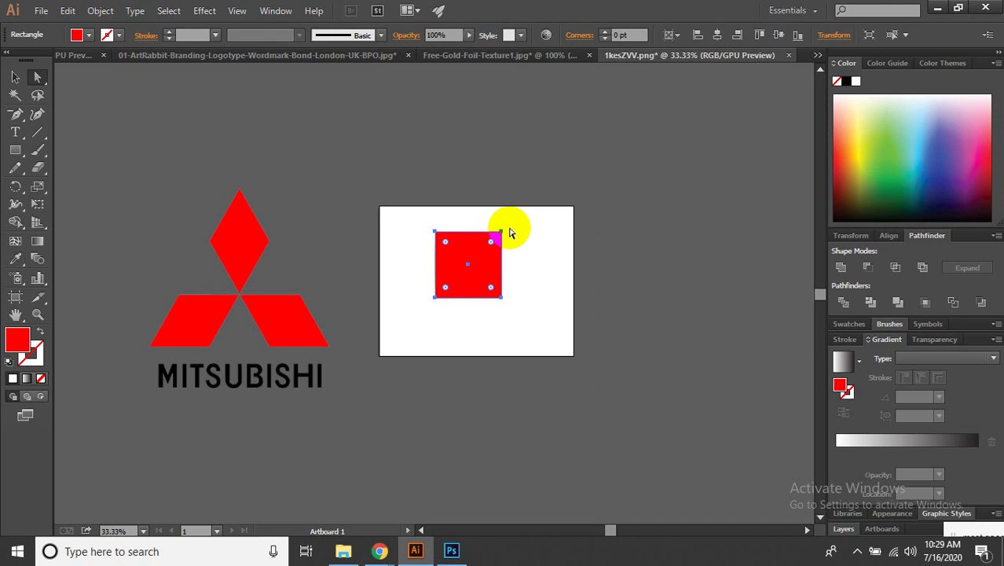
key(v)
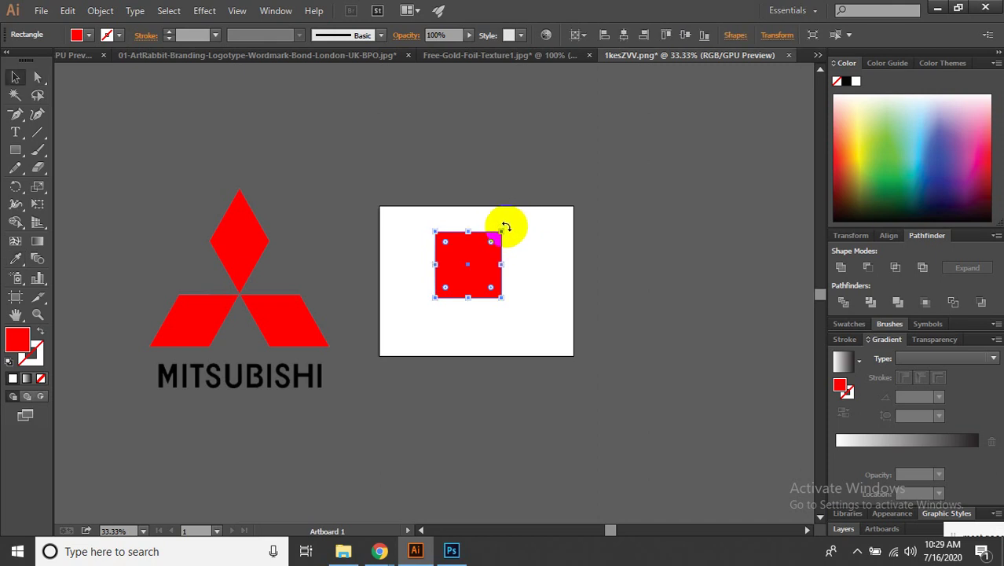
drag(505, 228, 459, 188)
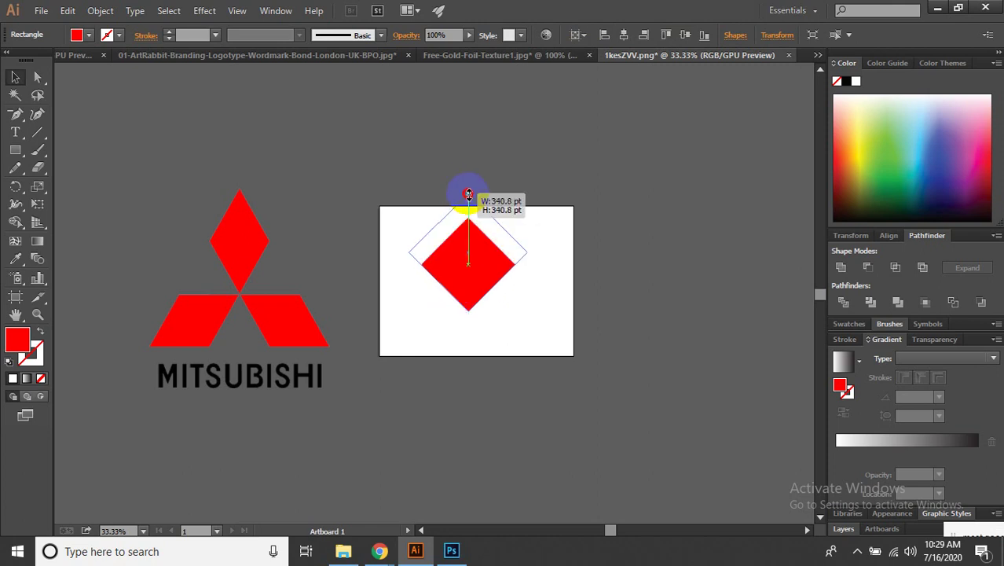
drag(469, 217, 468, 177)
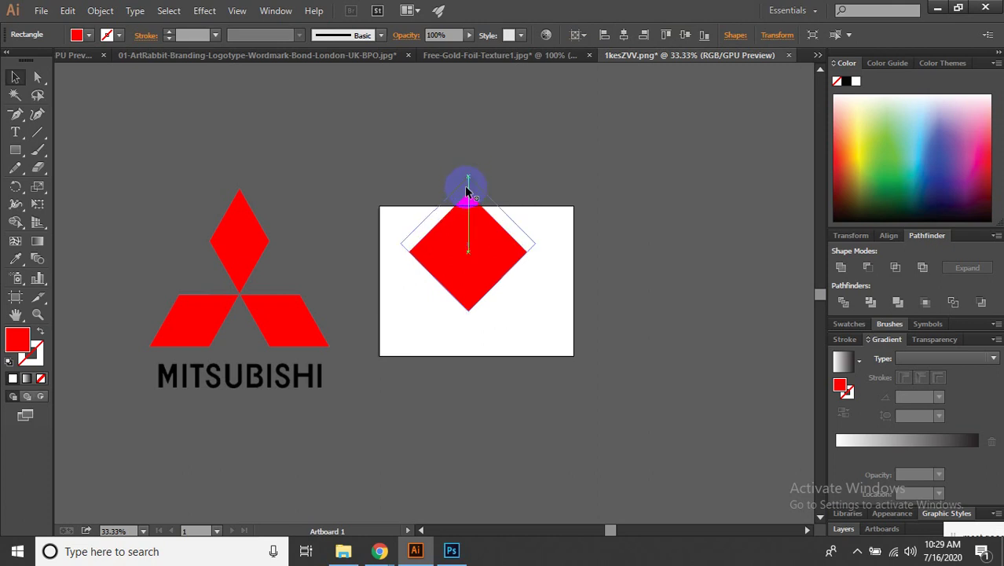
Narrow the diamond by moving its left, right, top and bottom points inward.
click(466, 236)
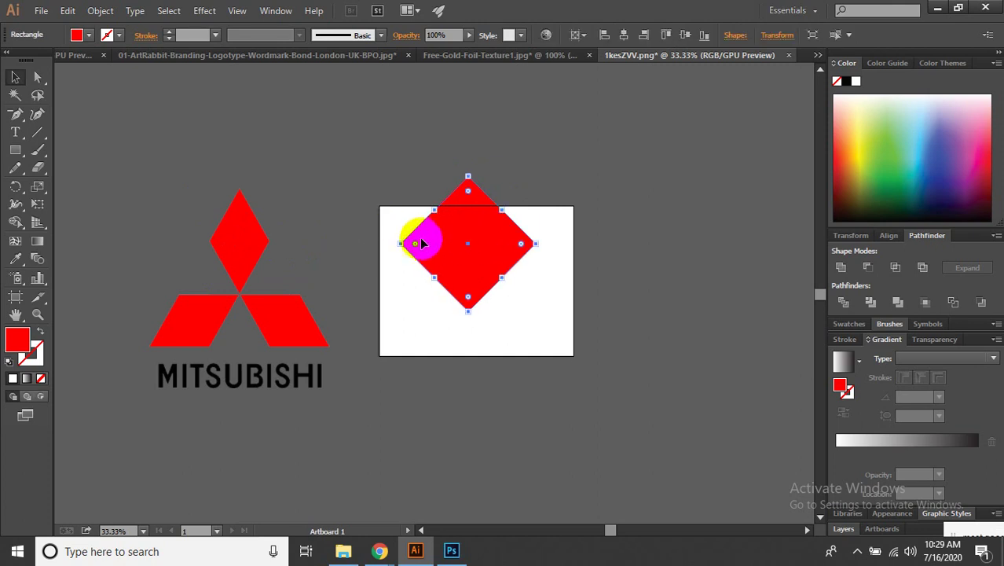
drag(401, 243, 438, 243)
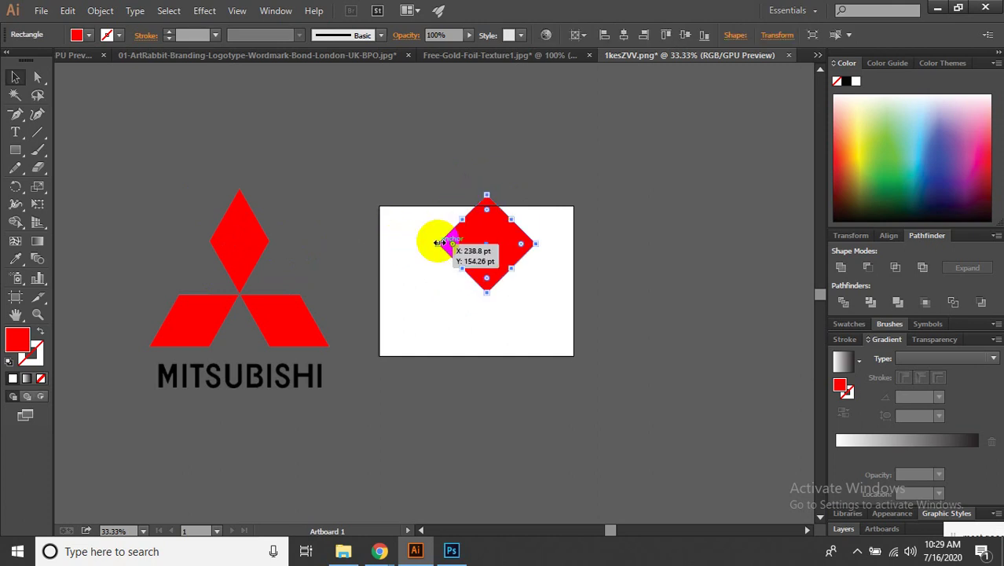
key(ctrl+z)
click(550, 281)
scroll(549, 269, up, 1)
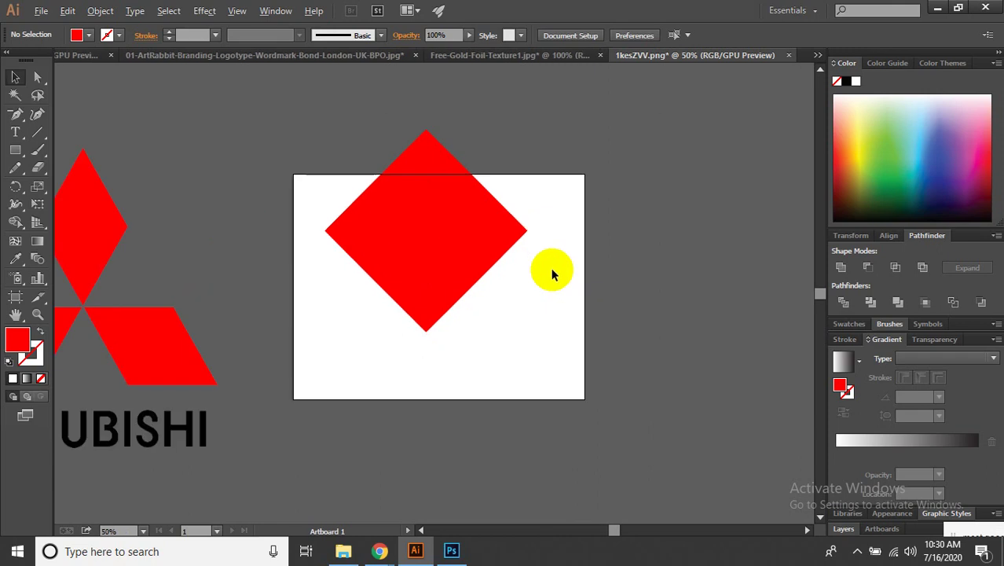
drag(524, 233, 484, 230)
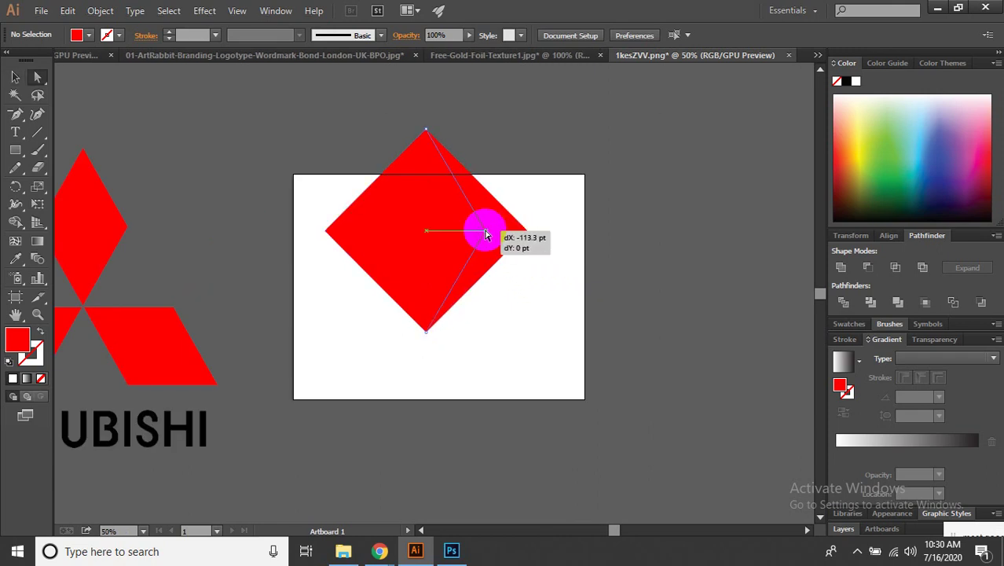
drag(326, 231, 366, 231)
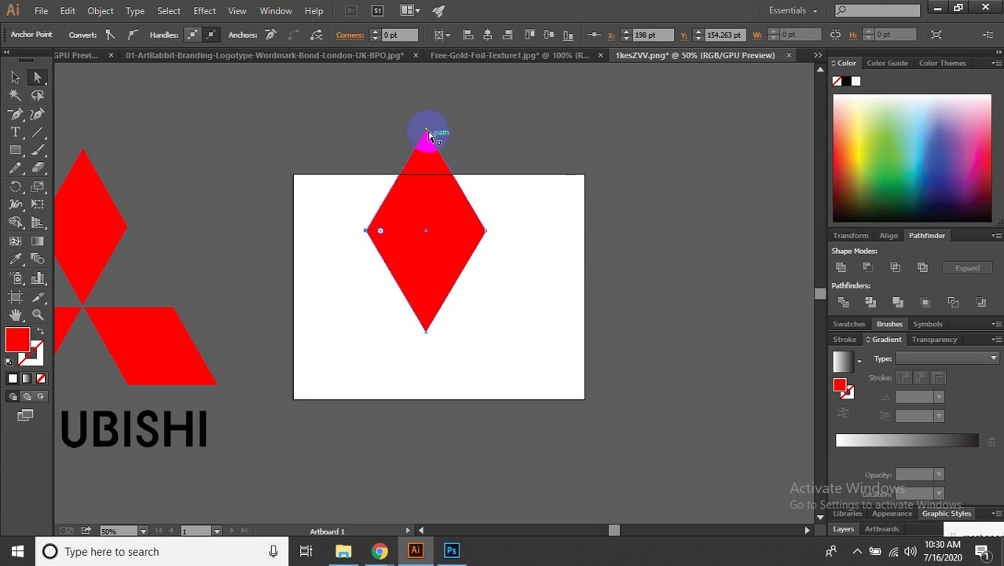
drag(426, 129, 426, 154)
drag(426, 330, 425, 313)
click(499, 325)
Stretch the diamond back out, then delete it from the artboard.
scroll(513, 330, down, 2)
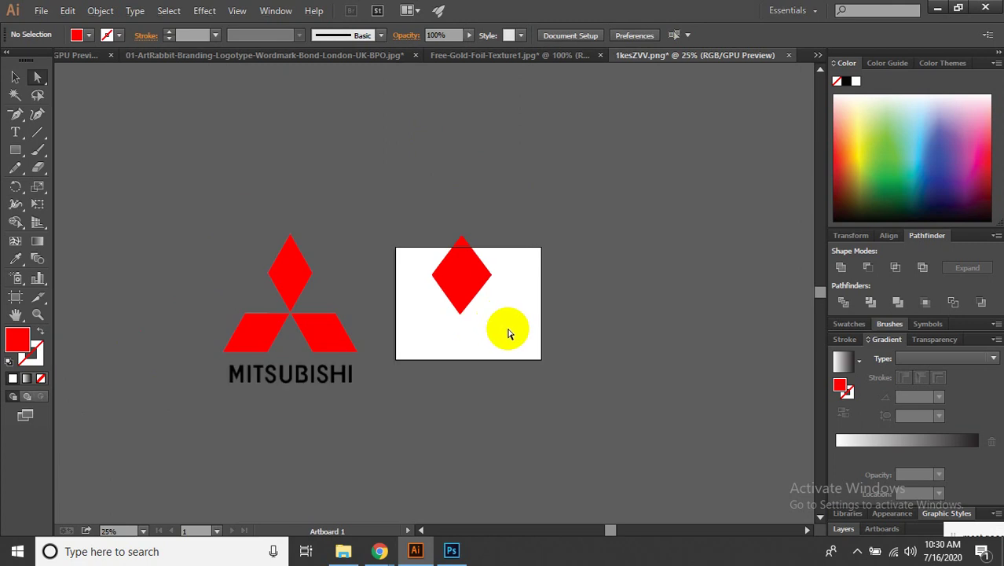
scroll(471, 295, up, 1)
click(415, 181)
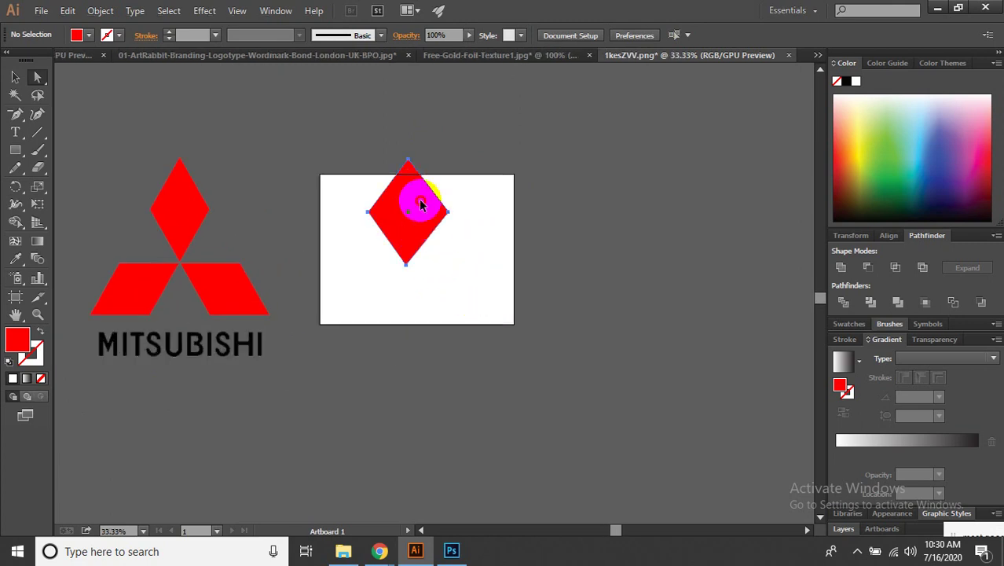
click(465, 283)
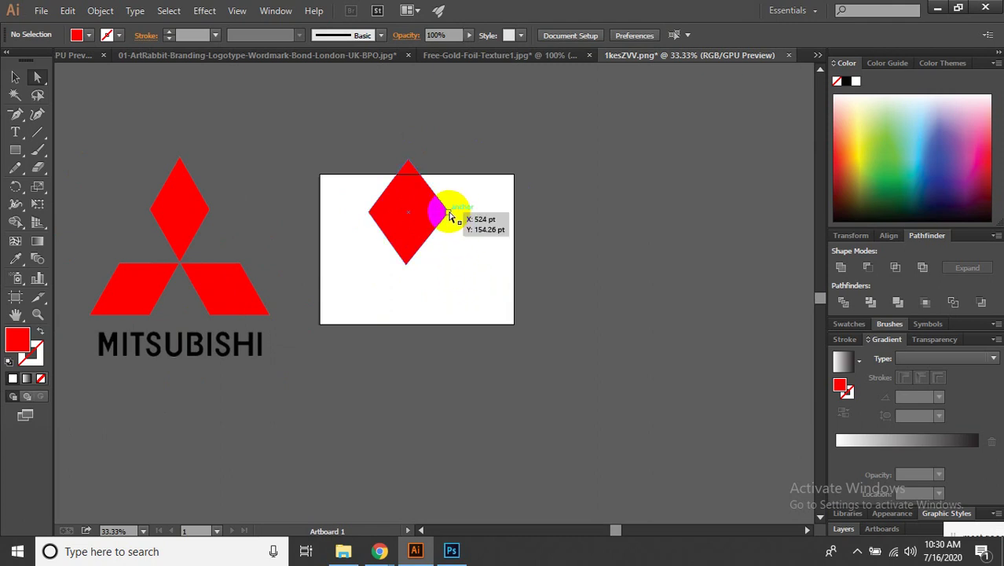
drag(449, 215, 476, 212)
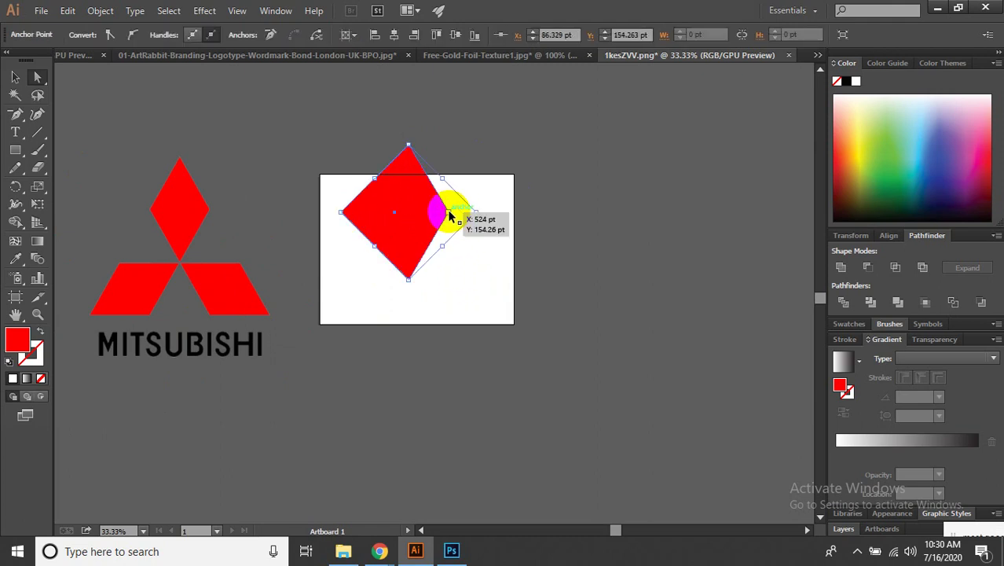
click(449, 215)
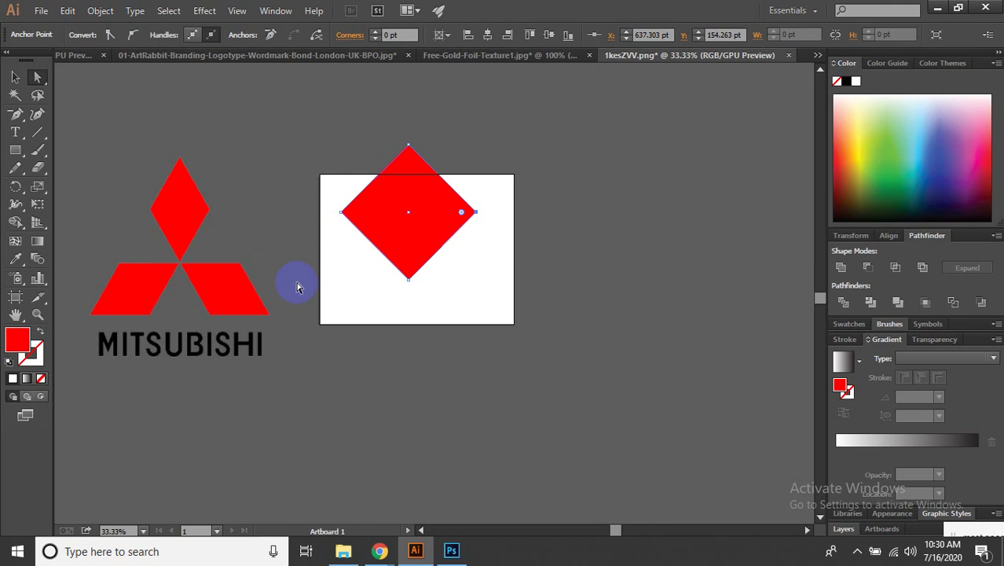
key(Delete)
key(Delete)
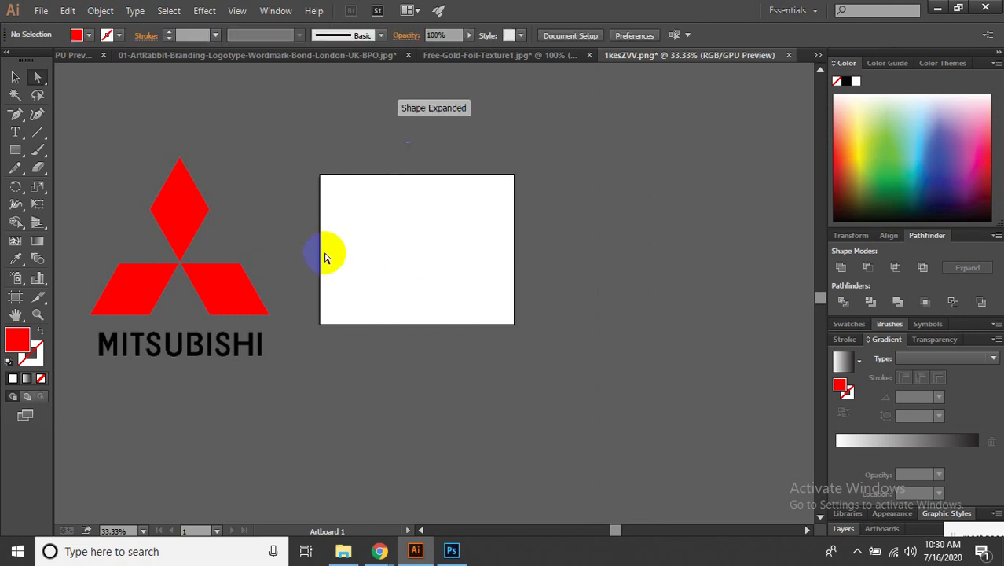
Draw a tall red rectangle near the artboard's top centre and turn on rulers with Ctrl+R.
click(19, 149)
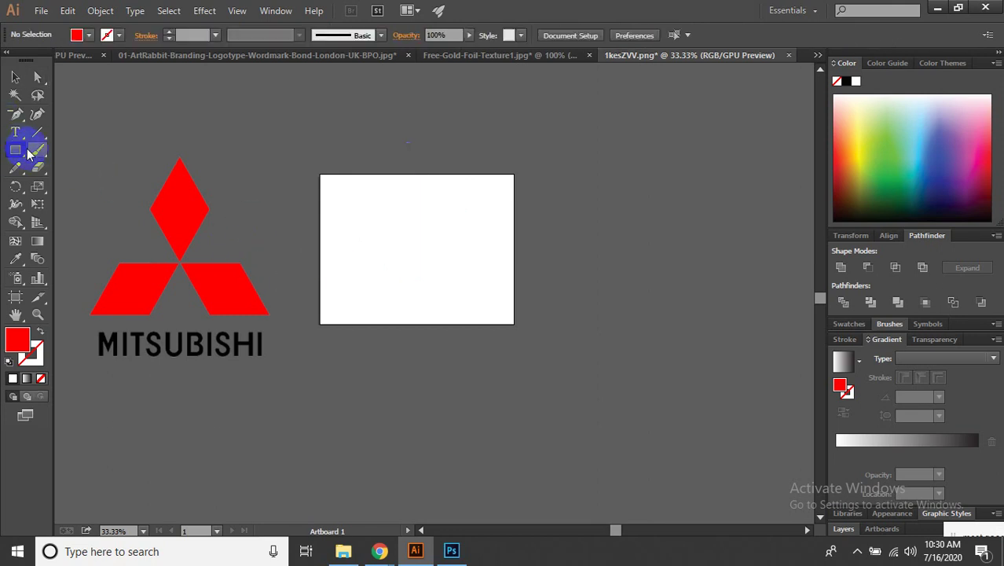
mouse_move(361, 186)
mouse_down()
mouse_move(399, 285)
mouse_move(416, 278)
mouse_up()
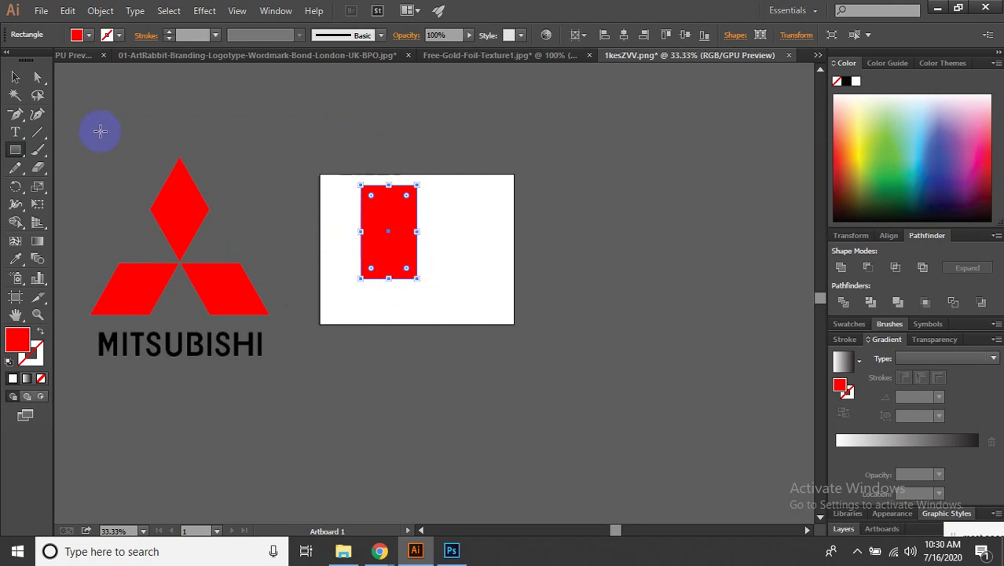
click(15, 76)
drag(389, 257, 418, 252)
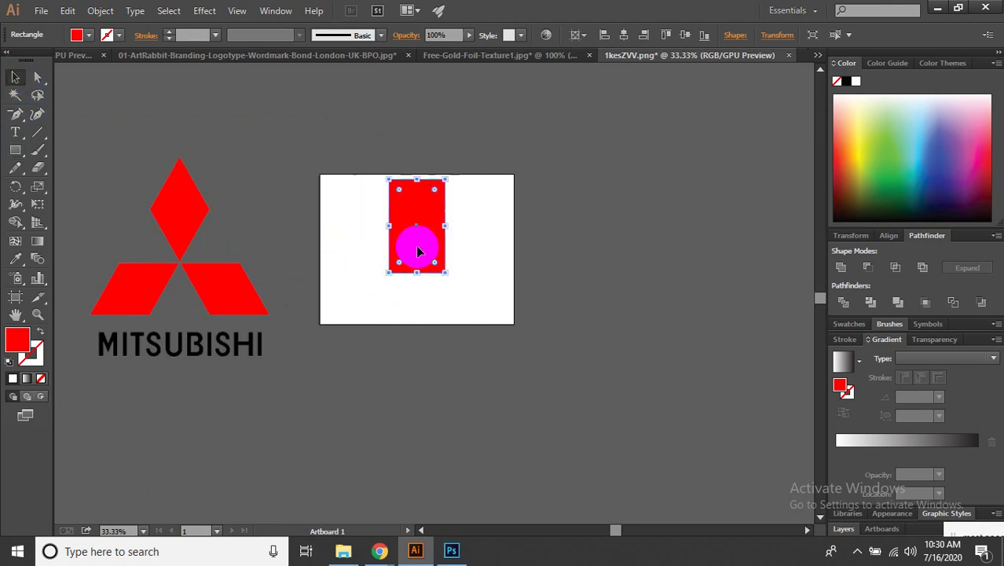
click(524, 269)
click(433, 231)
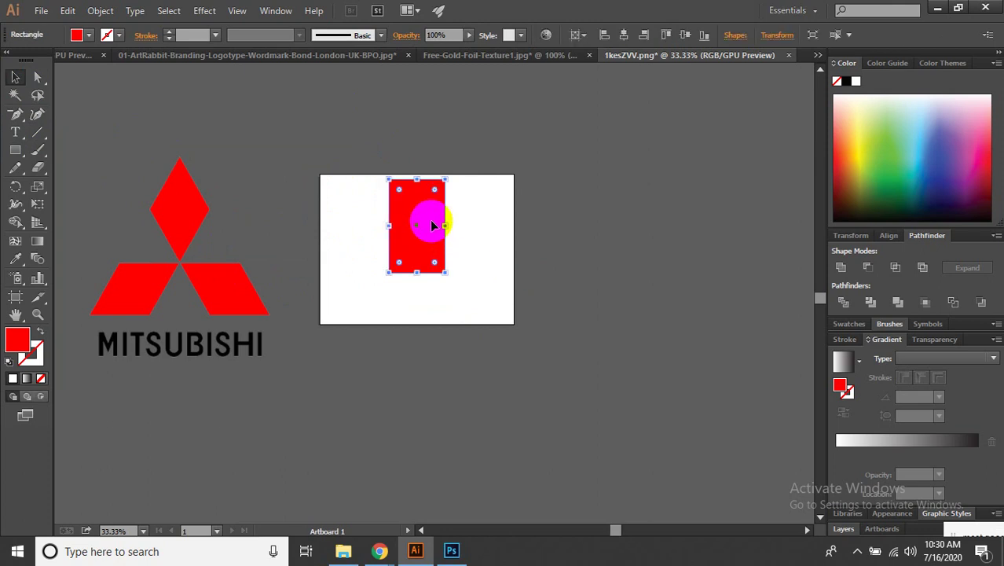
click(421, 229)
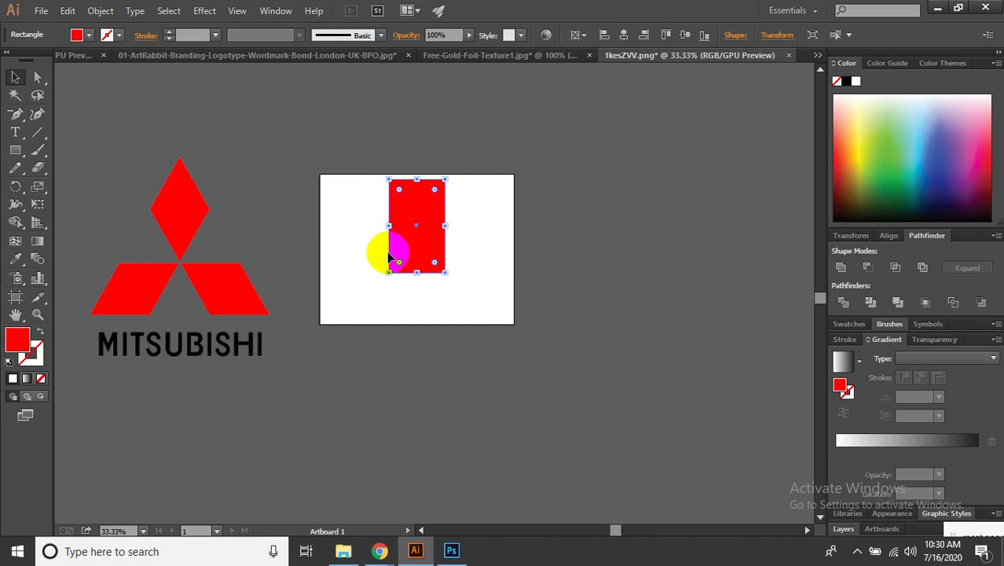
click(346, 184)
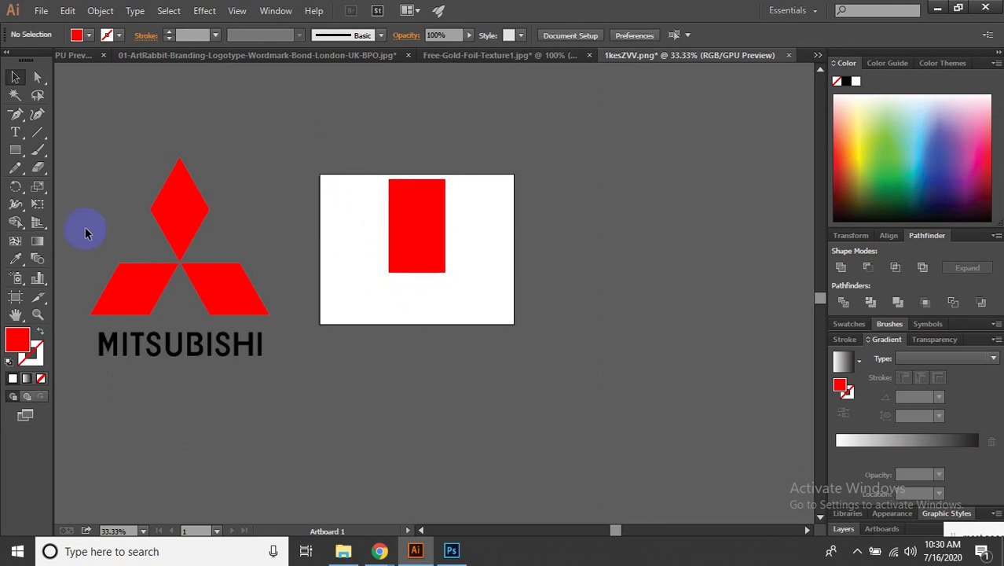
key(ctrl+r)
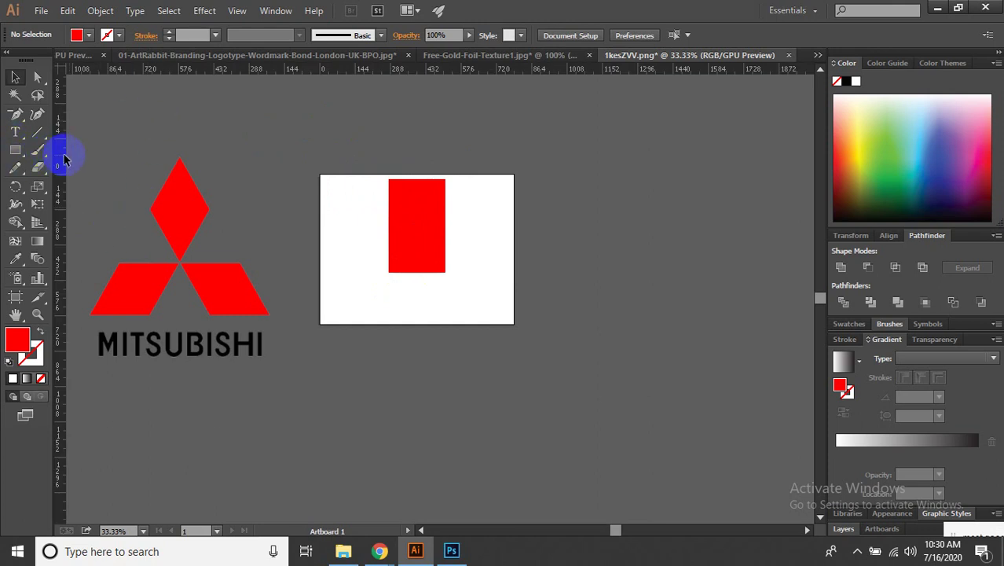
Add vertical and horizontal guides through the rectangle's centre.
drag(64, 159, 417, 181)
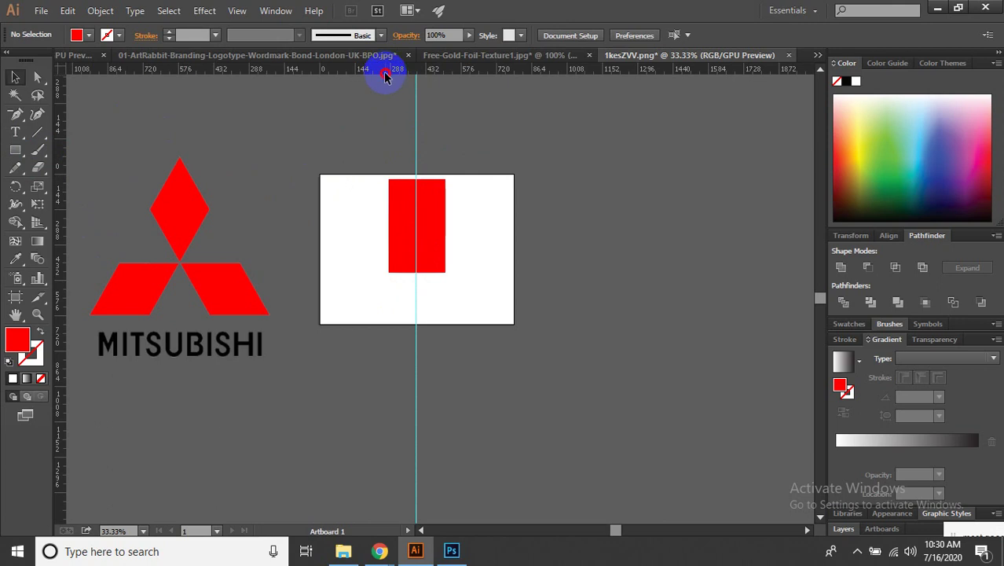
drag(386, 74, 406, 228)
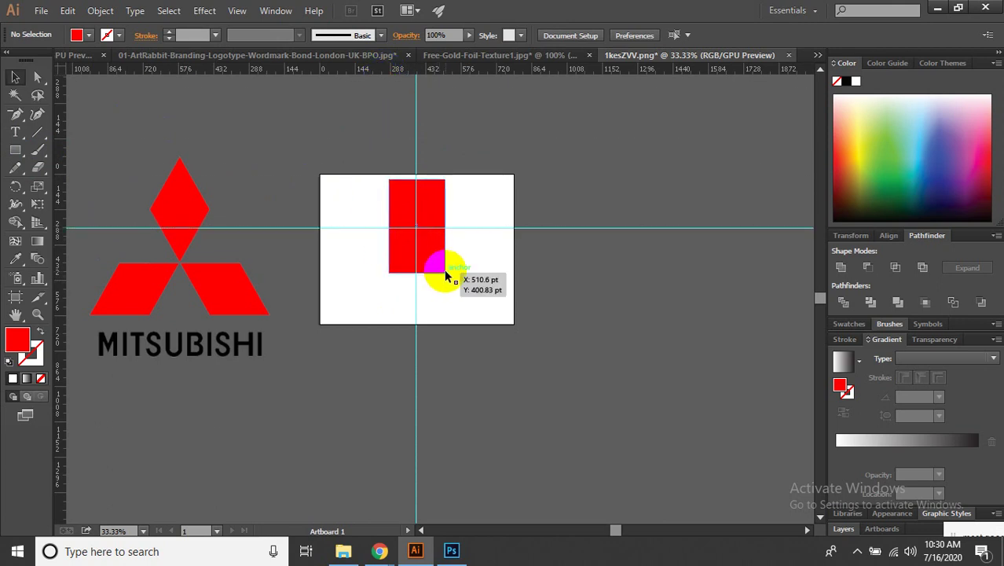
click(444, 271)
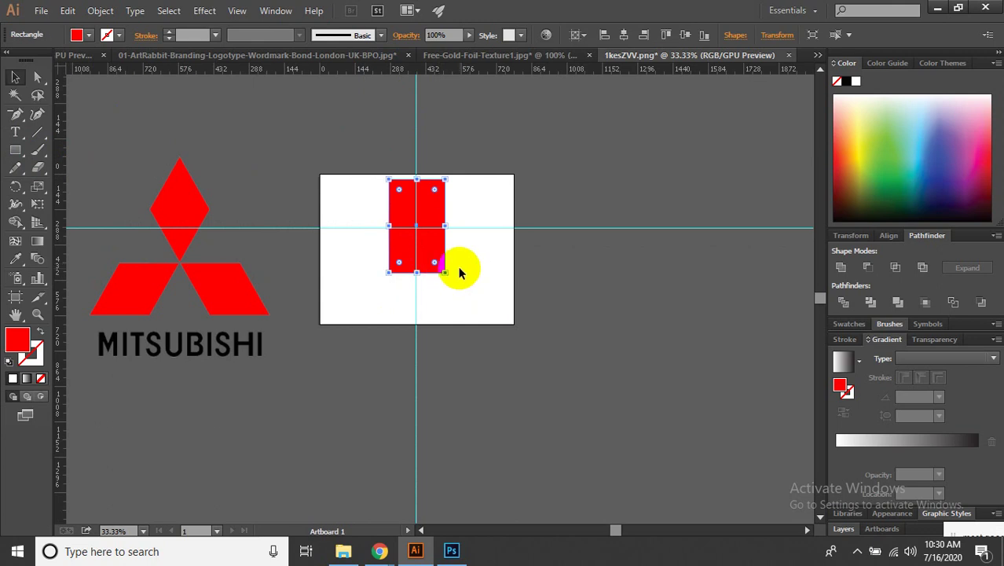
key(Return)
click(574, 382)
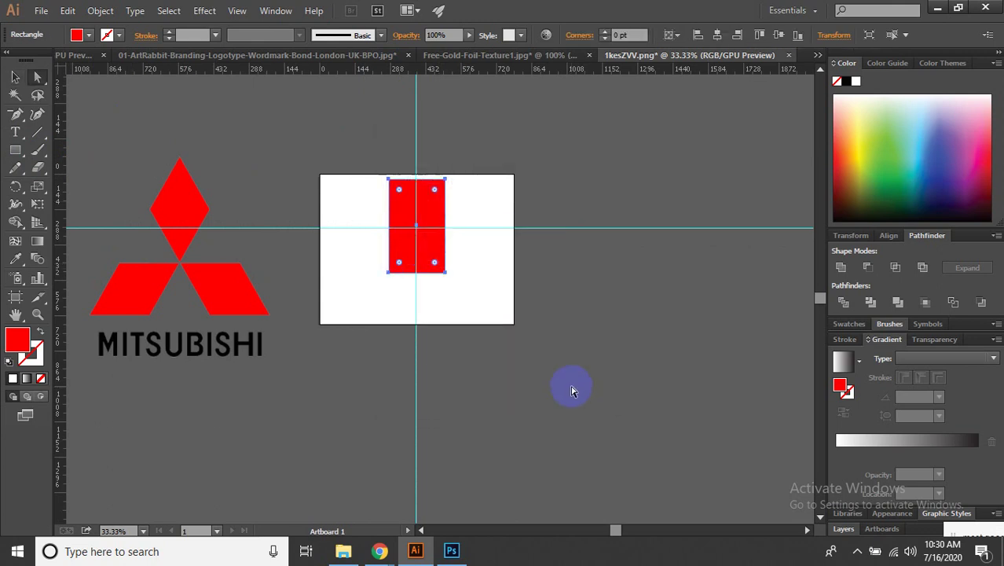
click(572, 389)
Pull the lower-right corner toward the centre guide and add an anchor on the left edge.
click(397, 224)
mouse_move(445, 272)
mouse_down()
mouse_move(417, 273)
mouse_move(444, 272)
mouse_move(452, 228)
mouse_up()
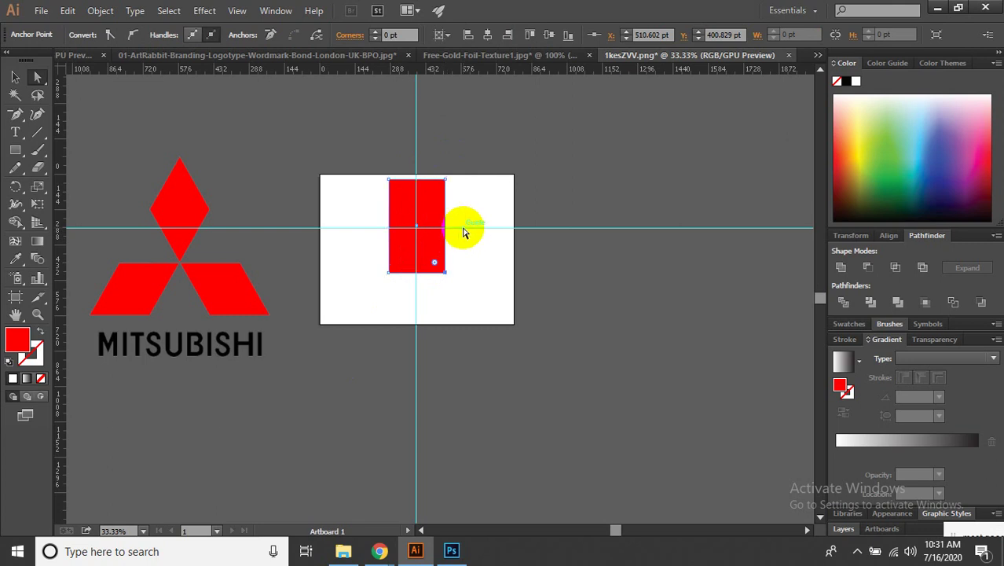
click(460, 227)
scroll(422, 222, up, 2)
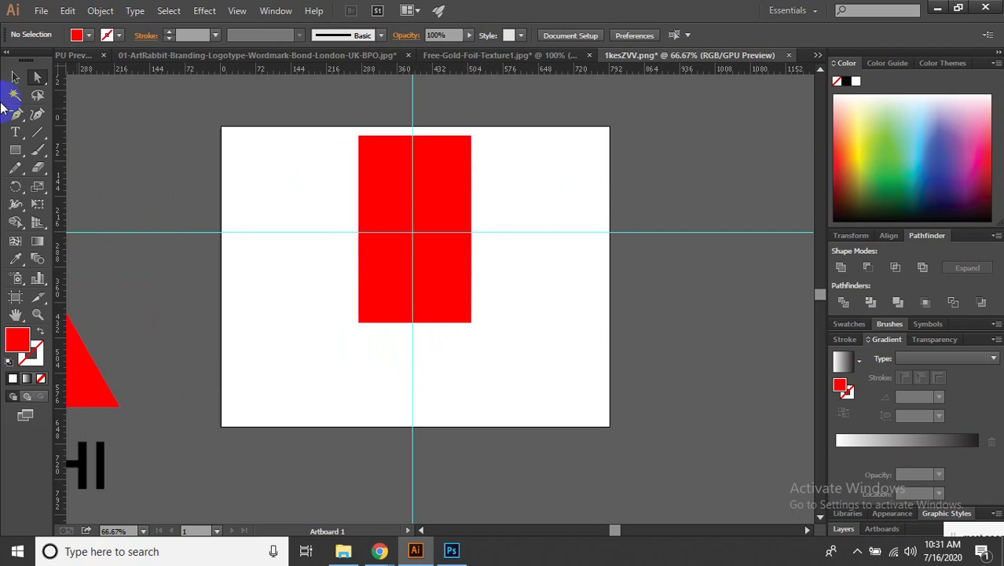
drag(14, 116, 67, 127)
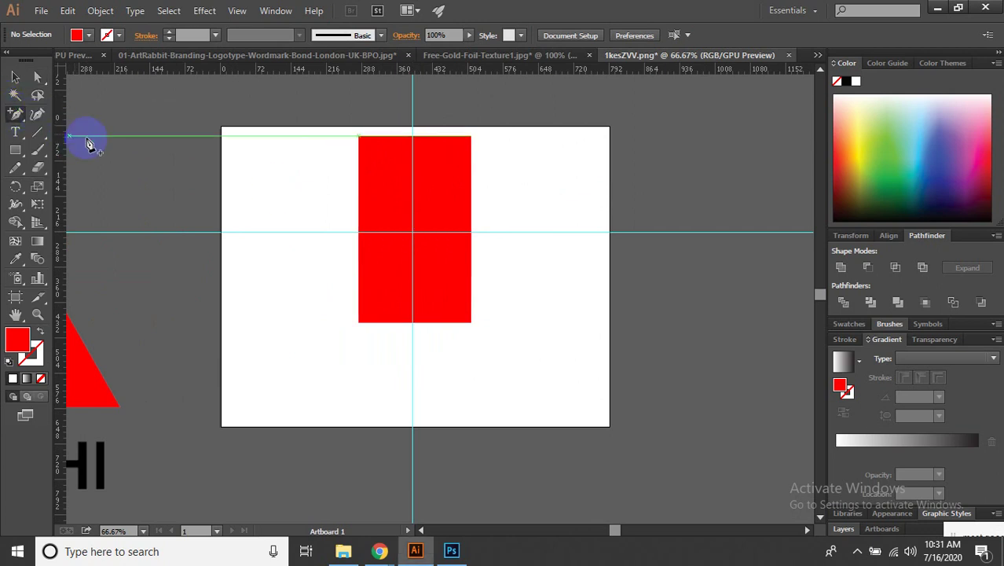
click(359, 229)
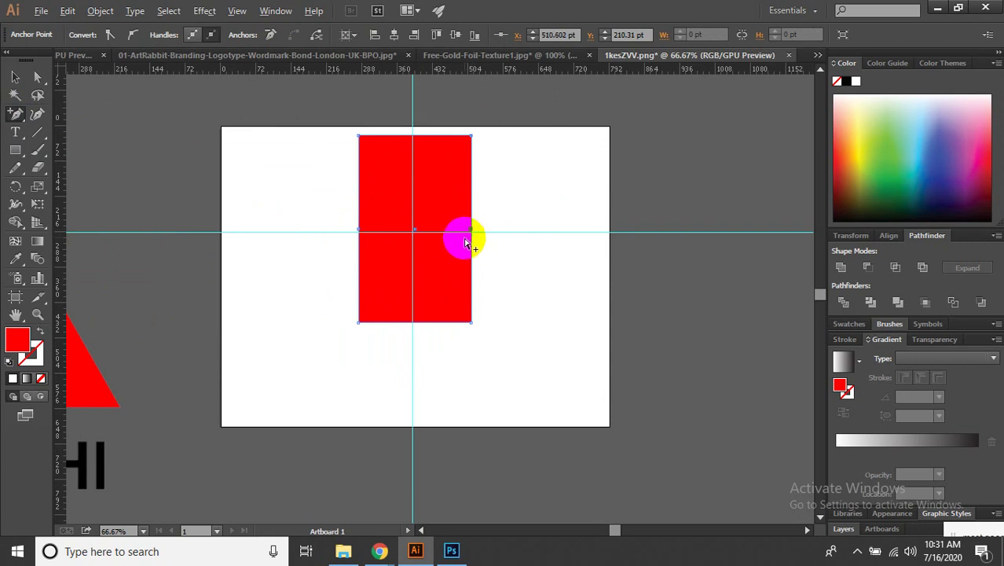
scroll(467, 240, down, 1)
Move the rectangle's corners onto the centre guide to form a tall diamond.
key(a)
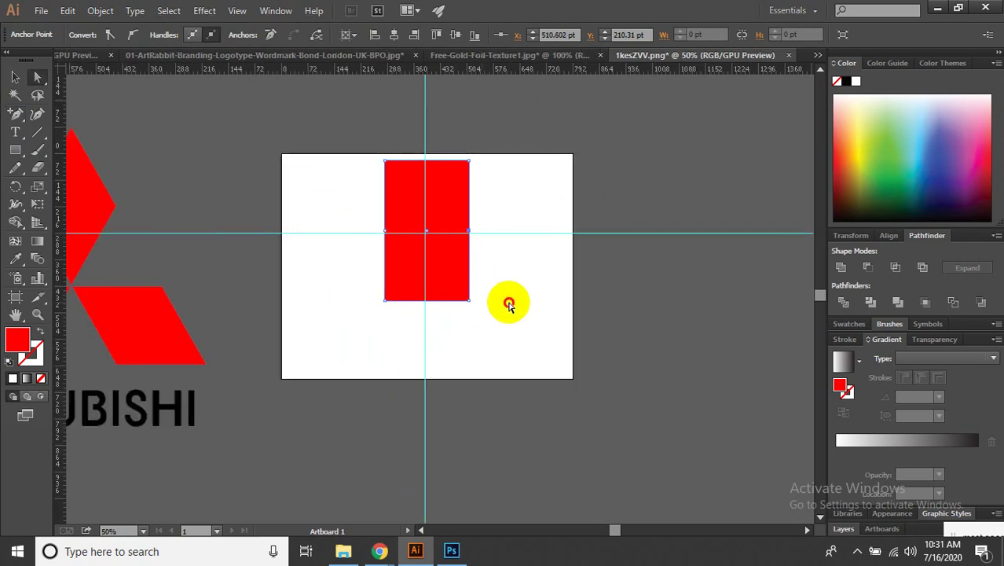
click(506, 298)
drag(469, 300, 425, 300)
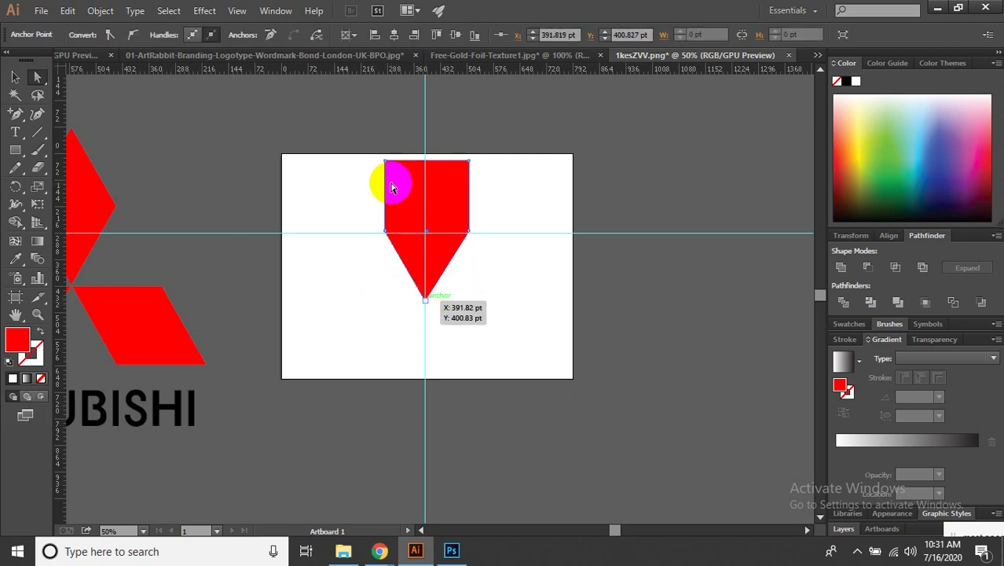
drag(384, 162, 422, 161)
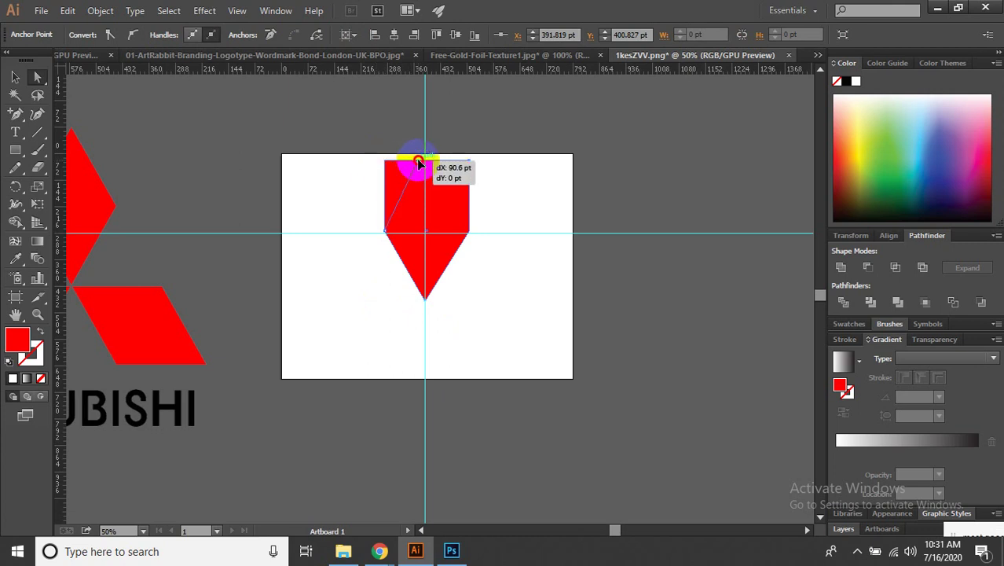
drag(423, 162, 425, 161)
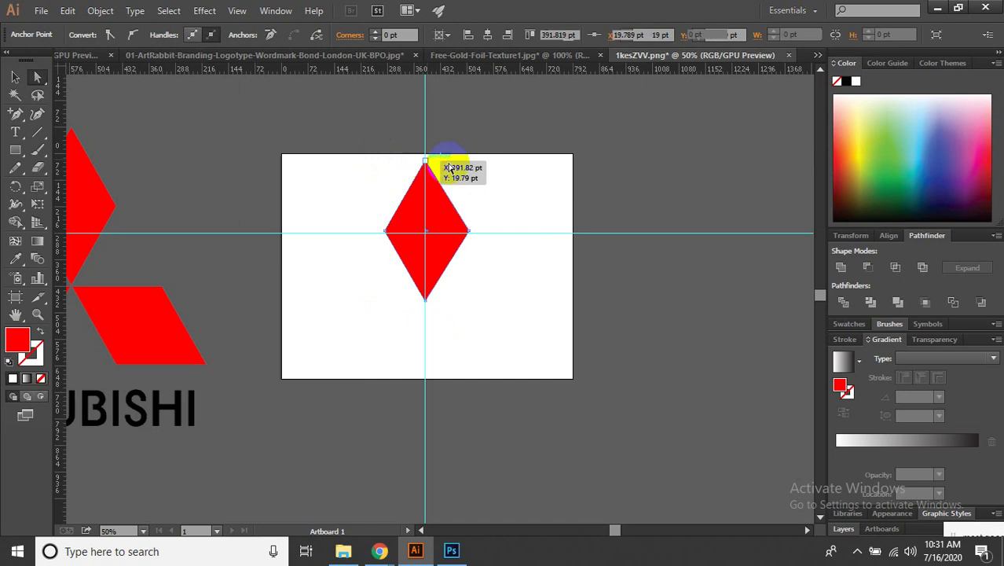
click(505, 189)
alt+scroll(505, 189, down, 2)
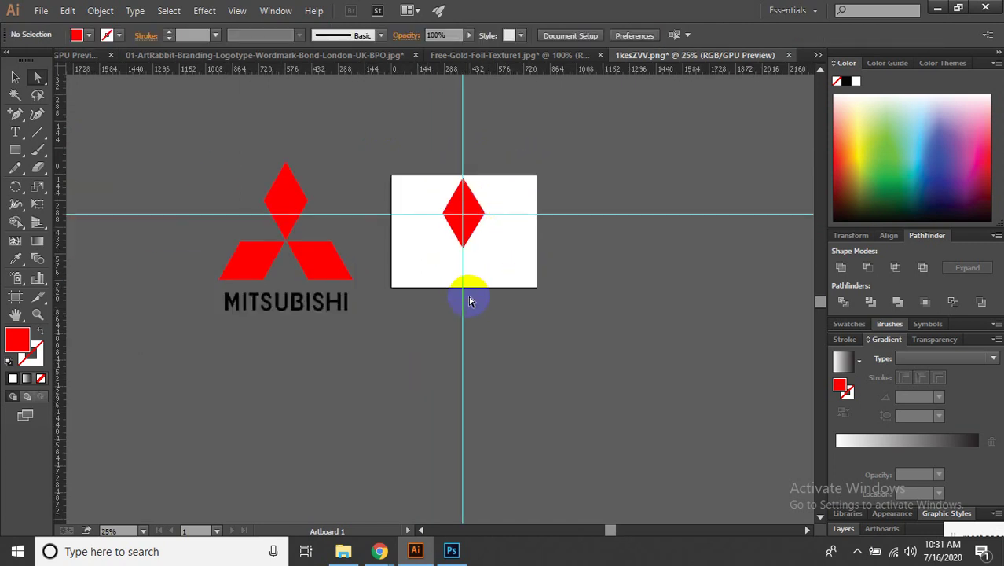
Unlock the guides and delete both the horizontal and vertical guide.
right_click(569, 212)
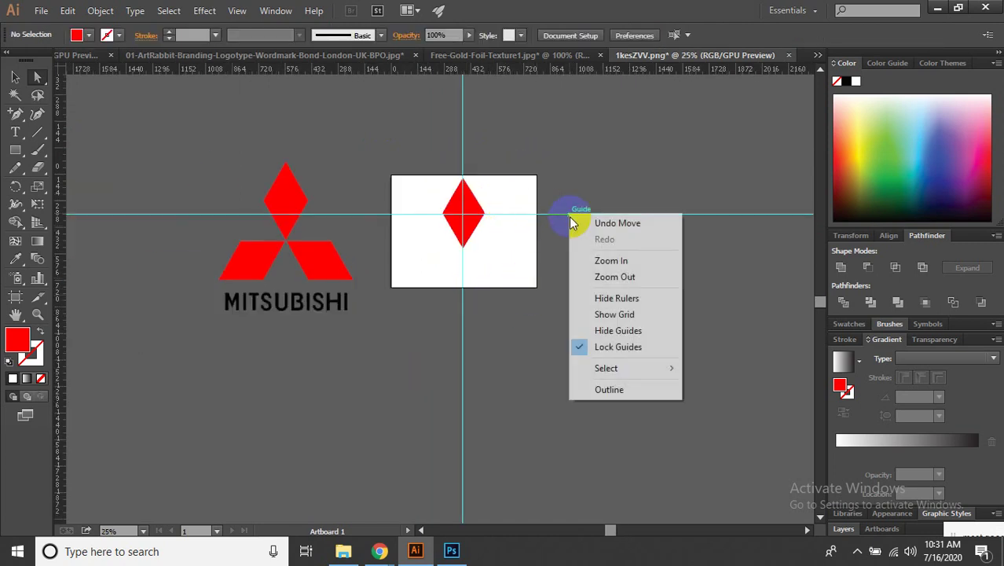
click(601, 346)
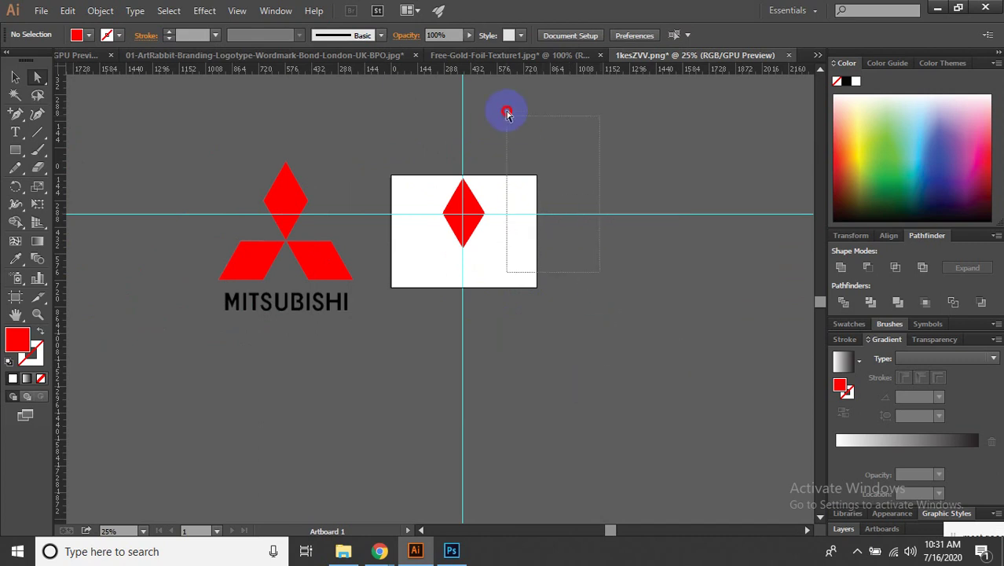
key(Delete)
drag(499, 142, 395, 92)
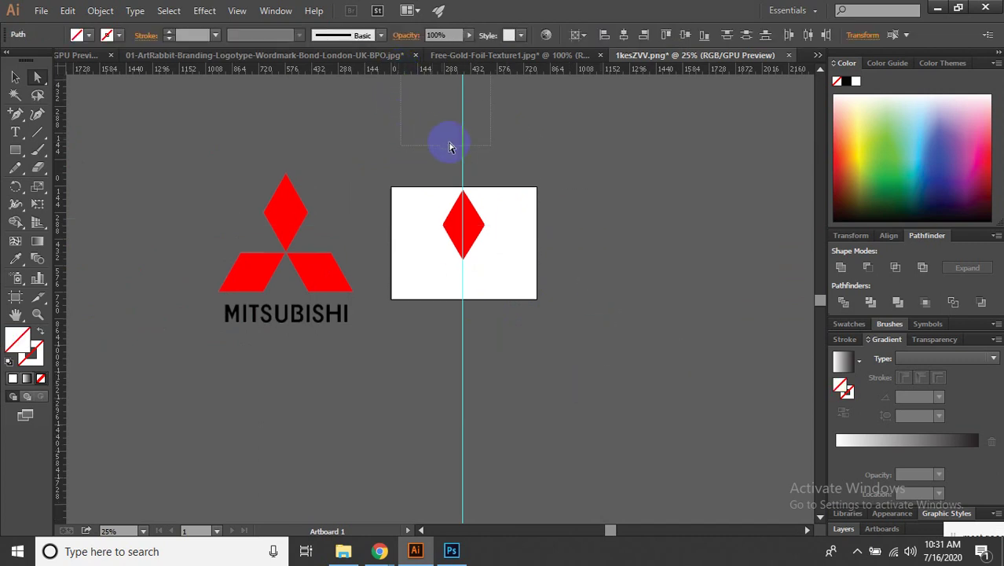
key(Delete)
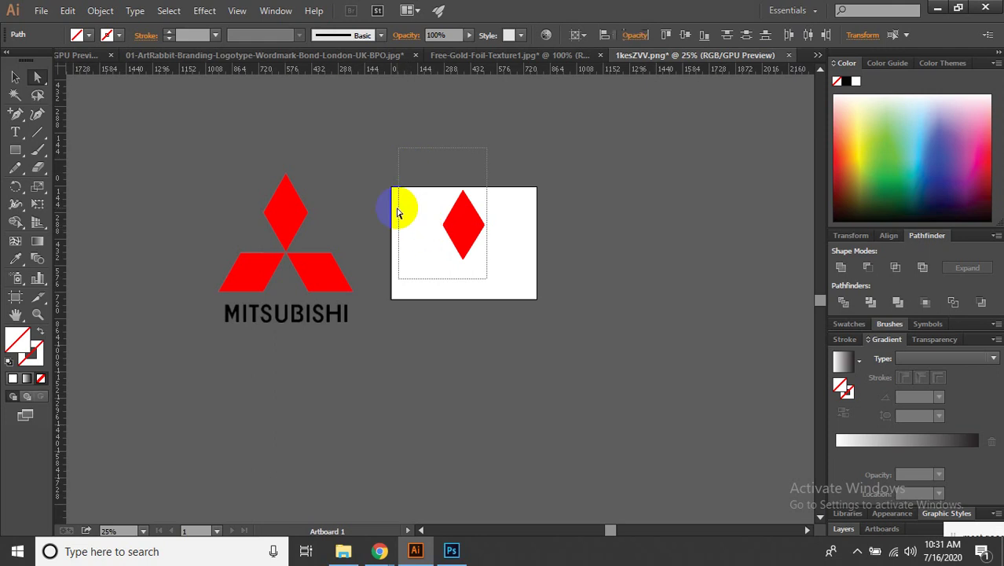
click(403, 196)
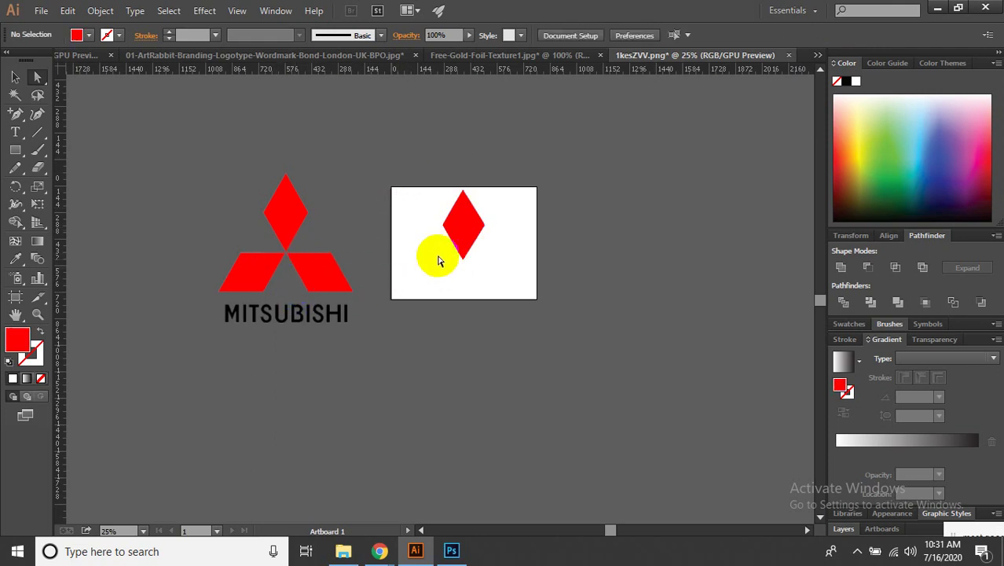
click(468, 216)
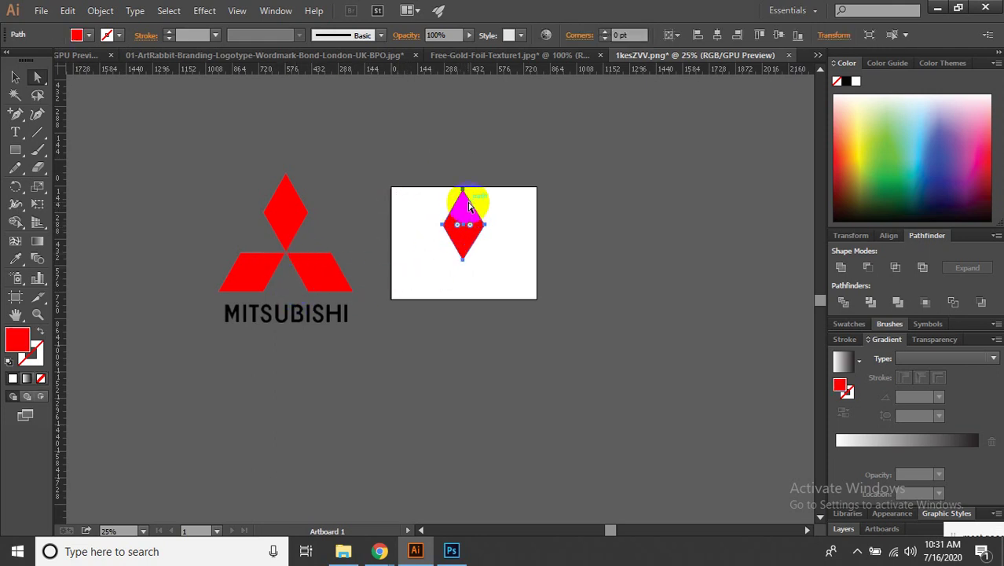
mouse_move(469, 206)
mouse_down()
mouse_move(469, 218)
mouse_move(542, 206)
mouse_up()
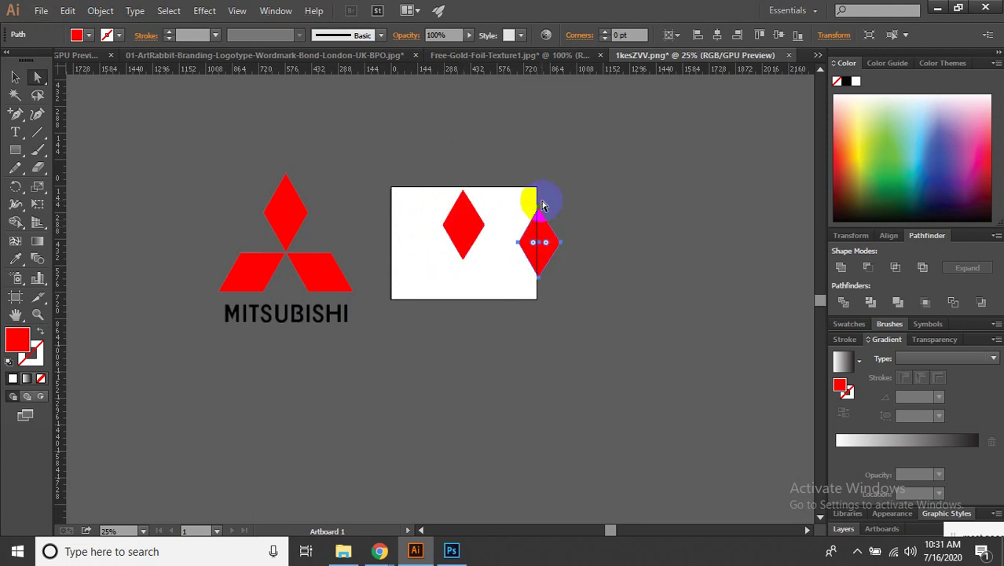
key(v)
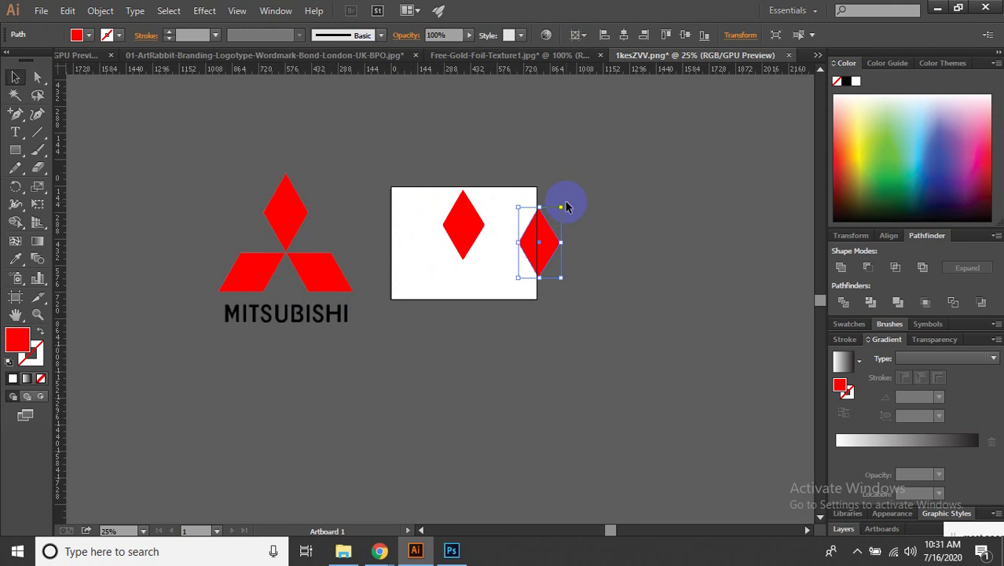
mouse_move(568, 200)
mouse_down()
mouse_move(618, 267)
mouse_move(597, 269)
mouse_up()
mouse_move(548, 241)
mouse_down()
mouse_move(517, 266)
mouse_move(510, 291)
mouse_up()
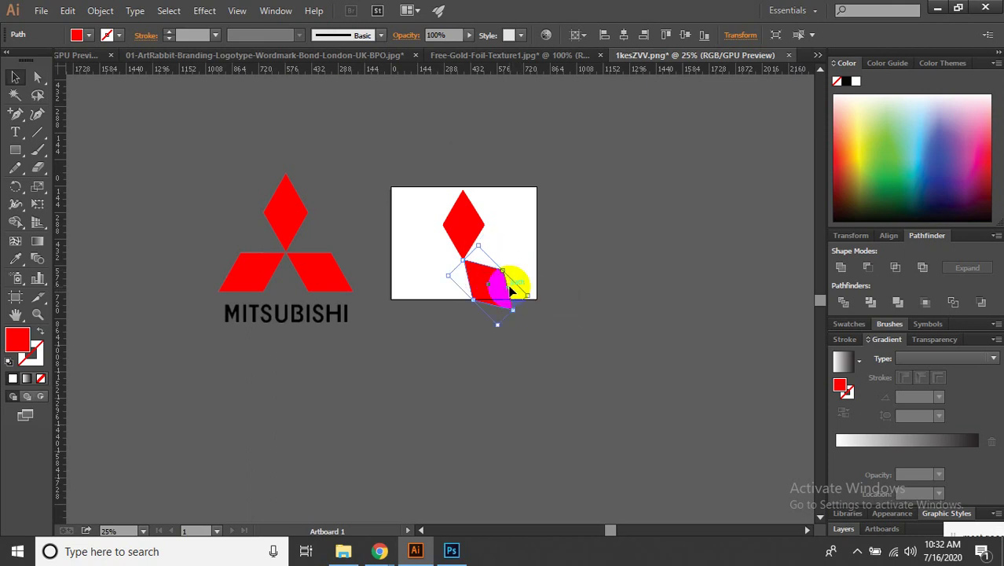
key(Delete)
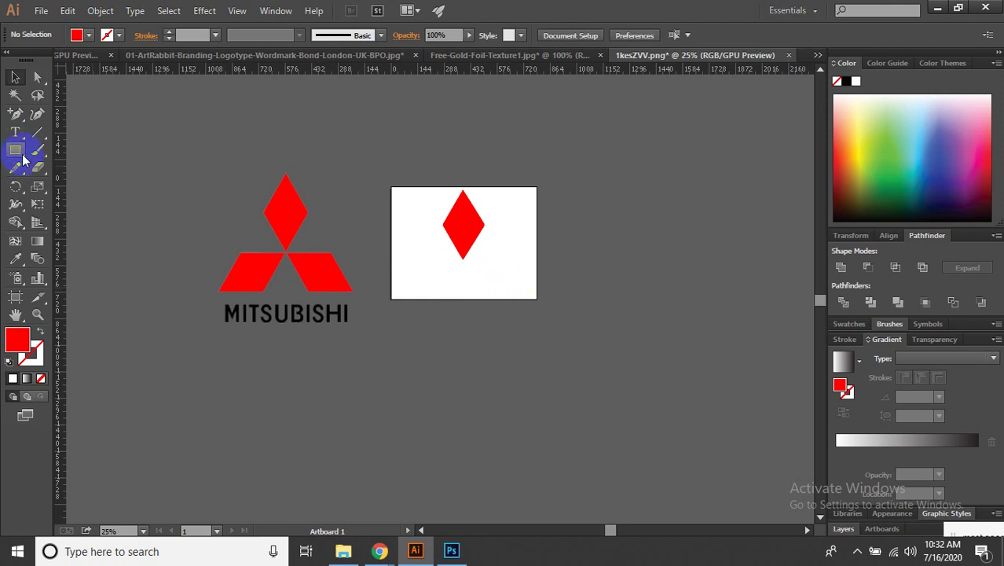
Draw a red rectangle in the artboard's lower-right corner and adjust its size and position.
click(15, 149)
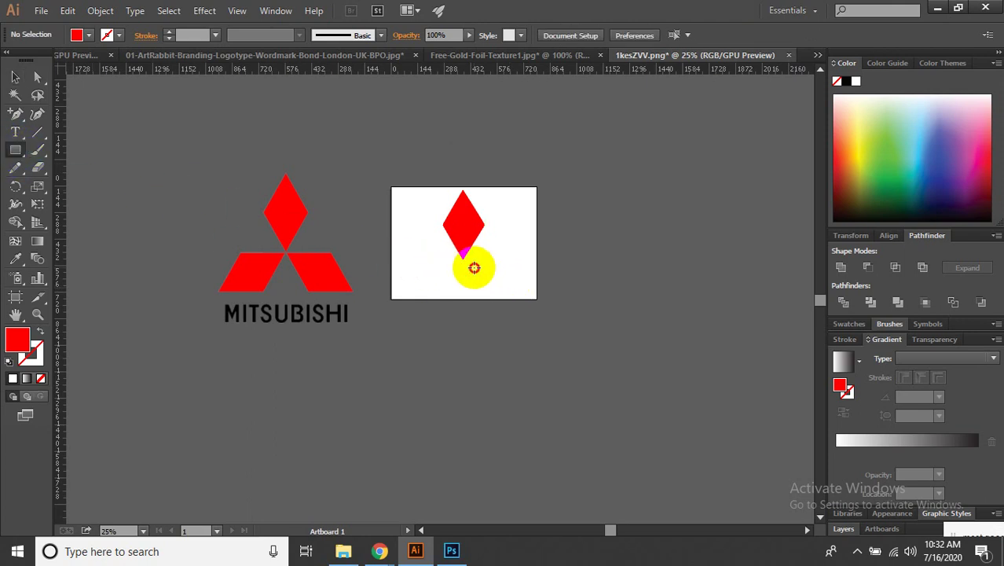
mouse_move(474, 269)
mouse_down()
mouse_move(533, 284)
mouse_move(532, 307)
mouse_up()
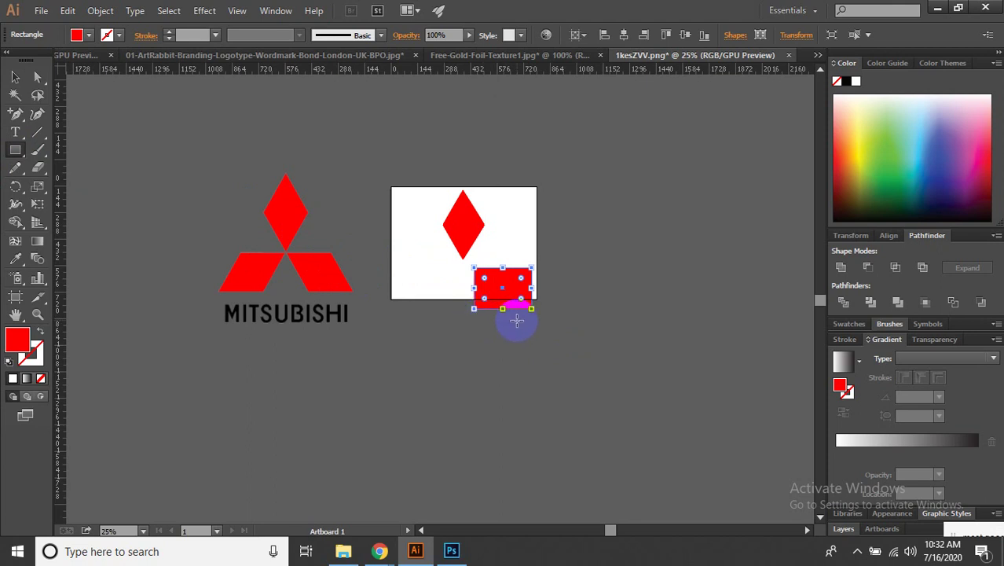
click(15, 76)
click(358, 179)
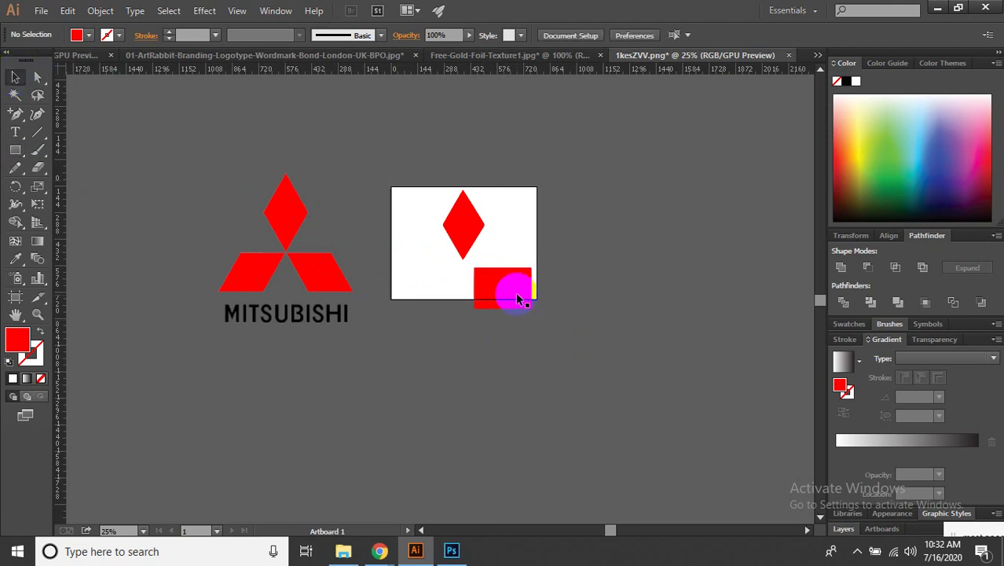
drag(518, 299, 513, 295)
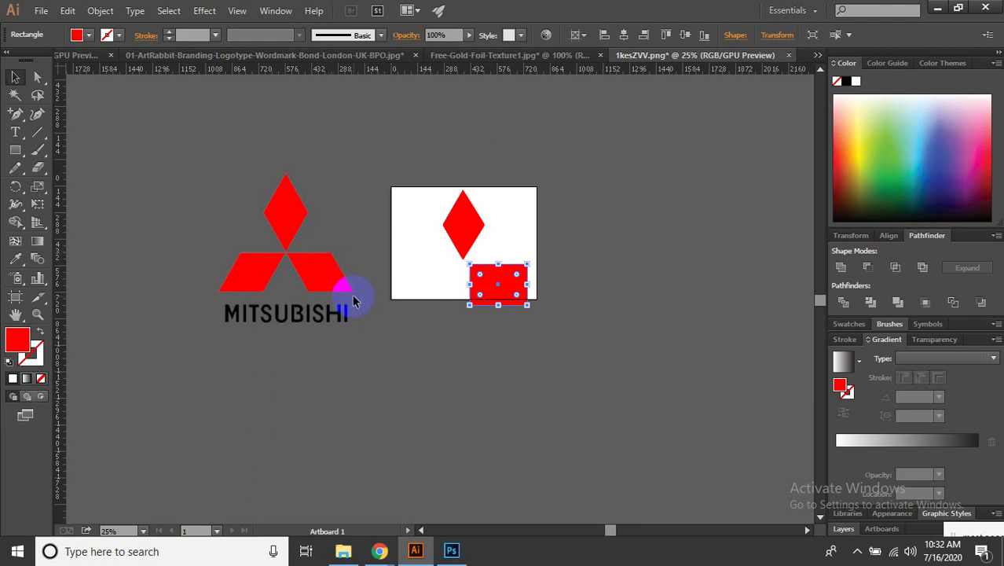
drag(529, 304, 539, 306)
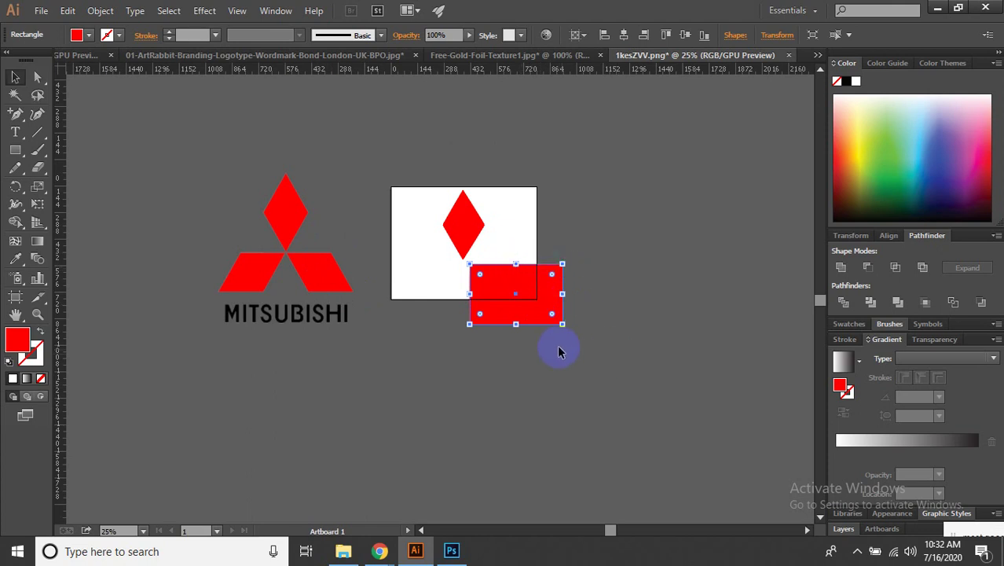
click(479, 319)
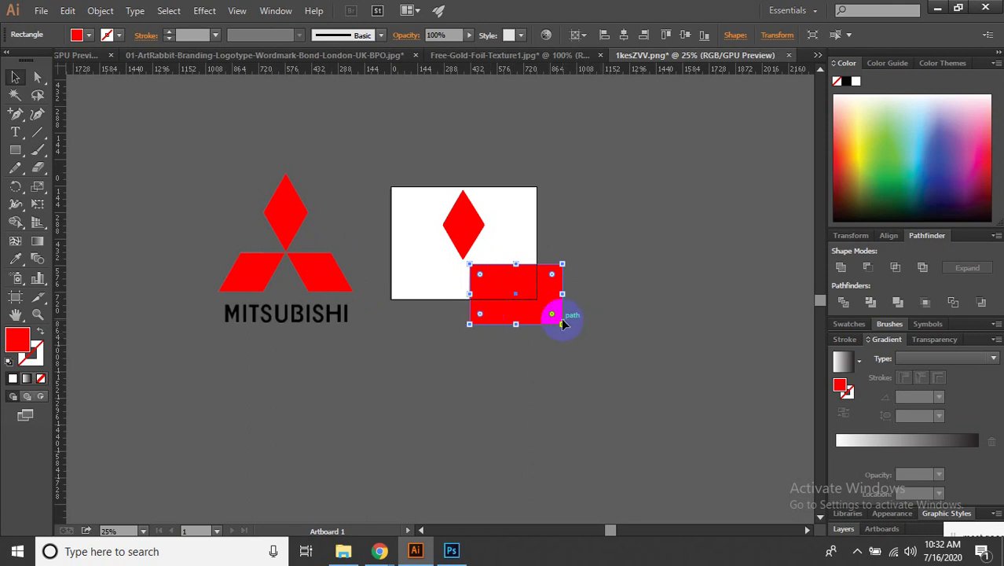
mouse_move(562, 324)
mouse_down()
mouse_move(538, 303)
mouse_move(434, 284)
mouse_up()
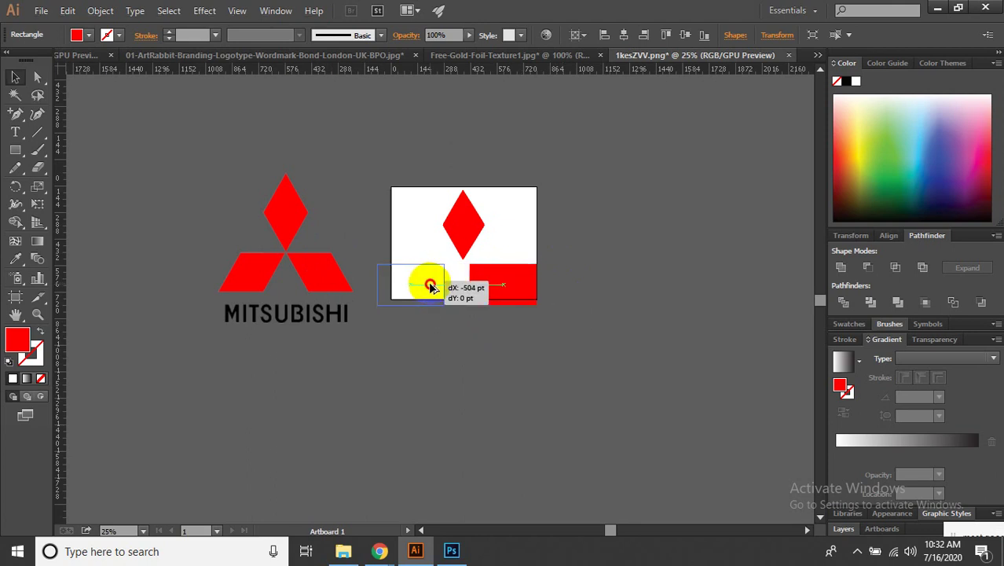
click(522, 293)
scroll(587, 327, up, 1)
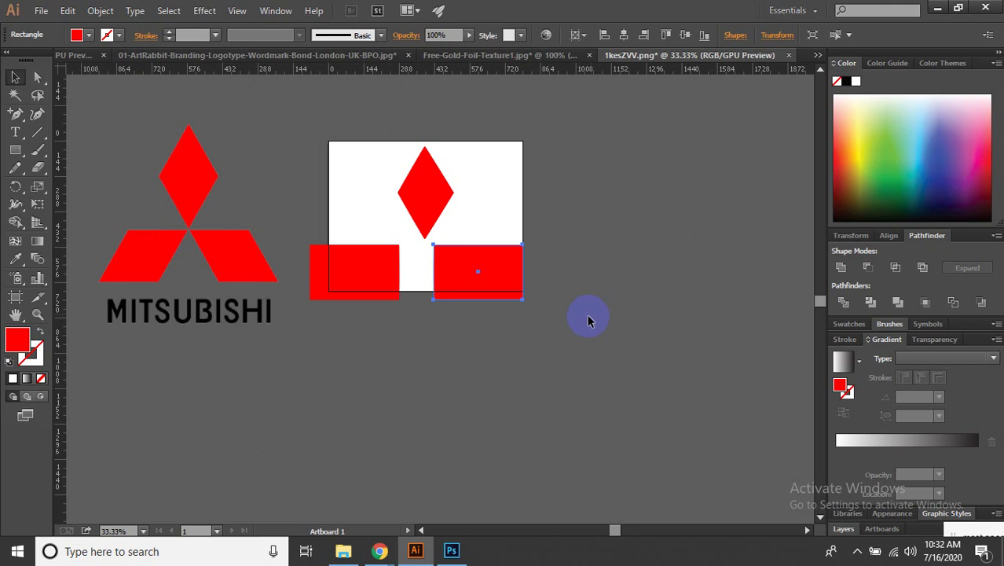
click(592, 326)
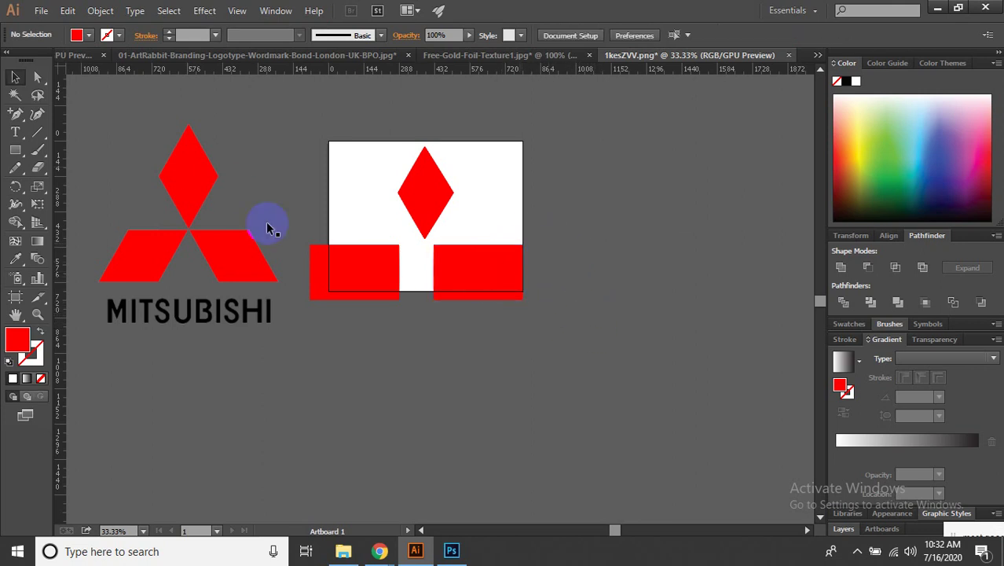
Slant the right red rectangle into a parallelogram by shifting its top-right and bottom-left corners.
click(478, 278)
click(547, 291)
drag(523, 247, 487, 247)
drag(433, 299, 471, 299)
click(572, 312)
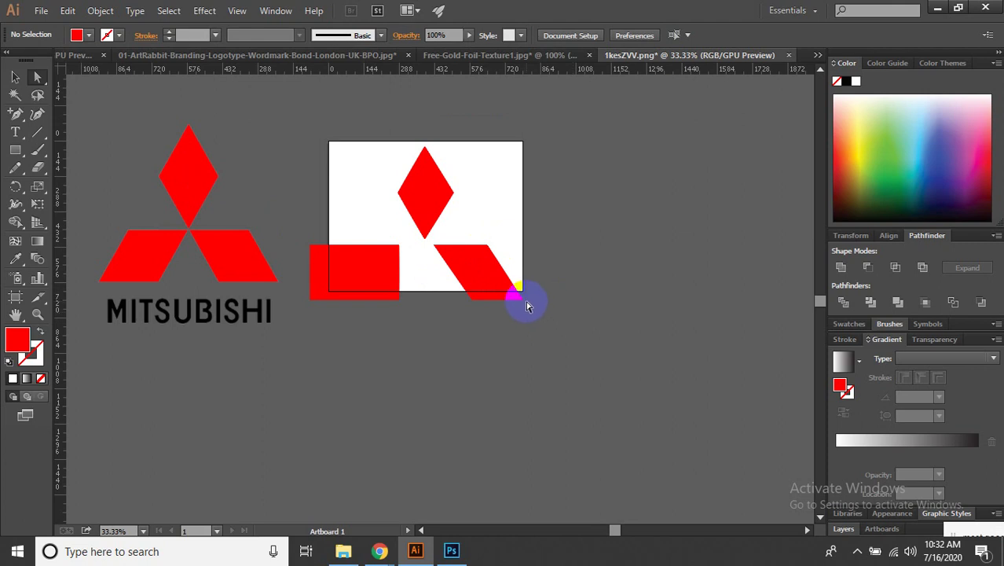
Fine-tune the parallelogram's corners and delete the left red rectangle.
drag(527, 305, 528, 292)
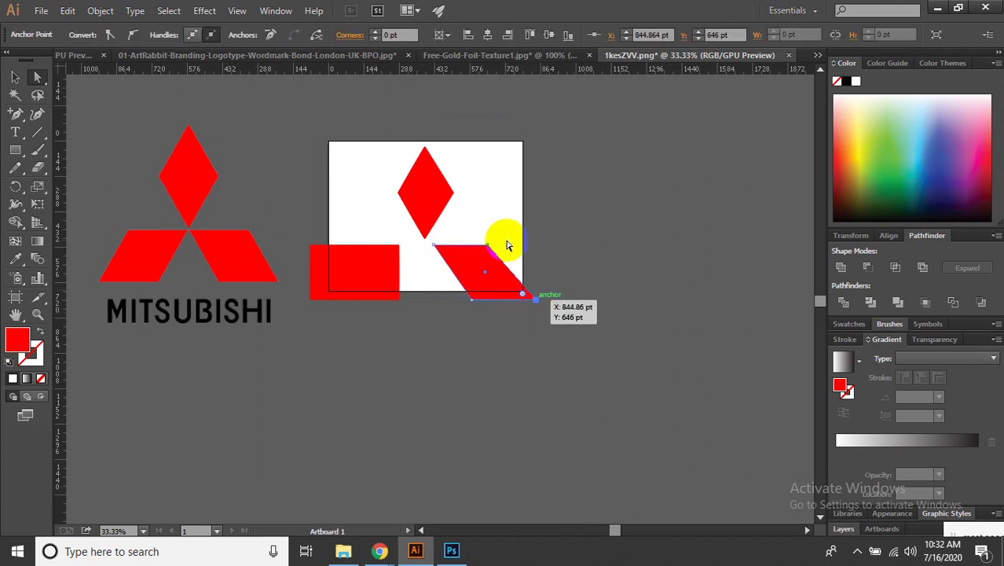
click(487, 248)
drag(488, 247, 504, 248)
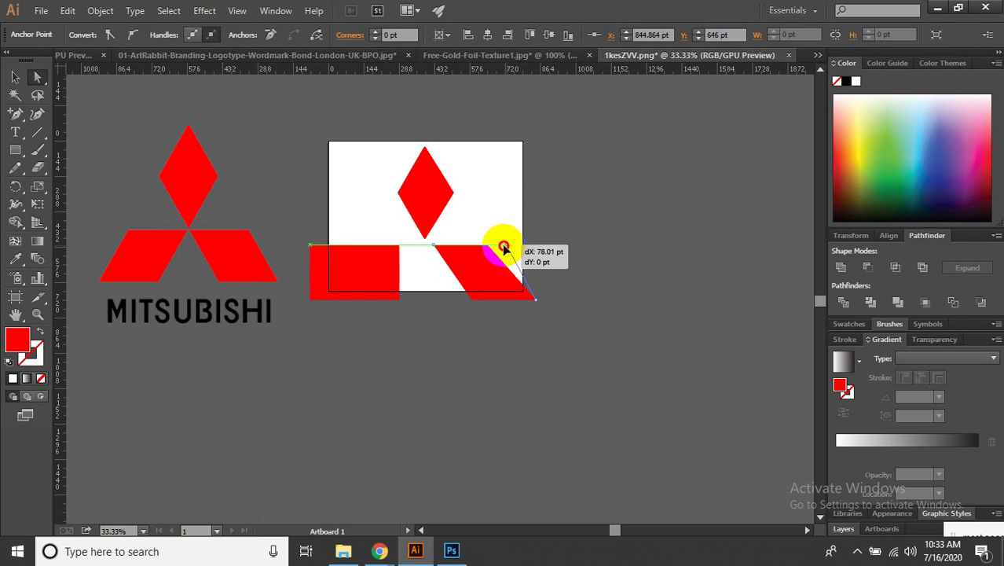
click(594, 286)
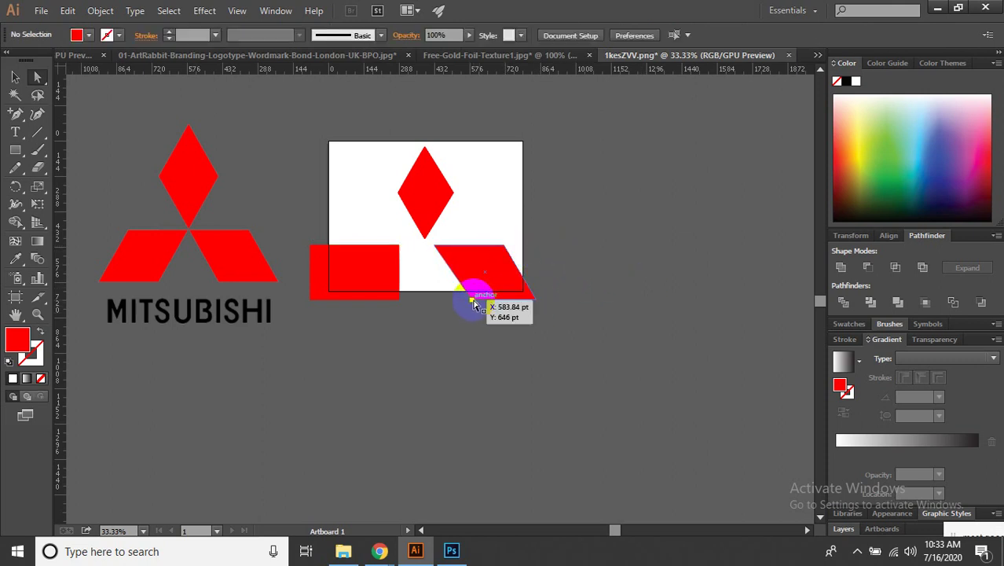
drag(472, 303, 456, 299)
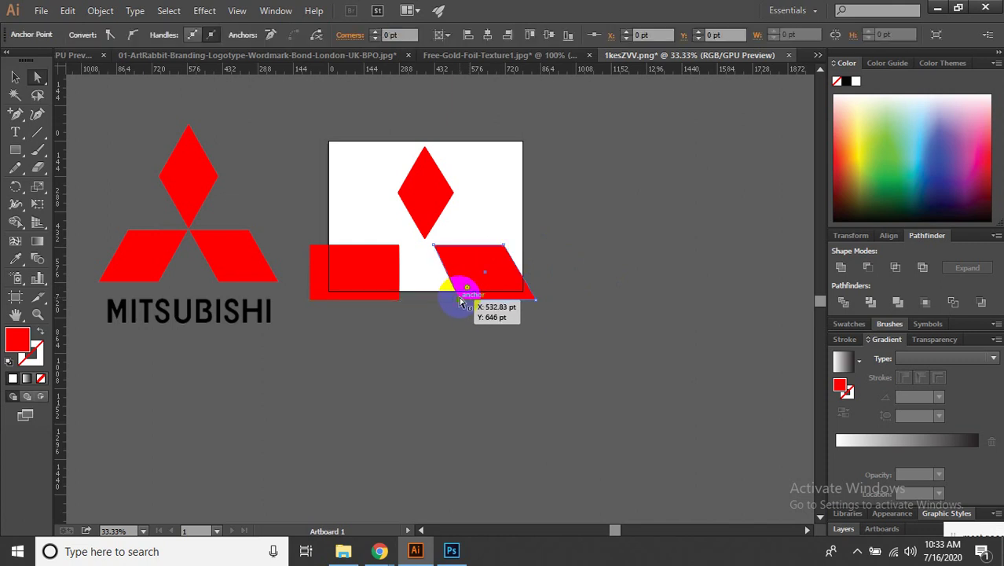
click(495, 315)
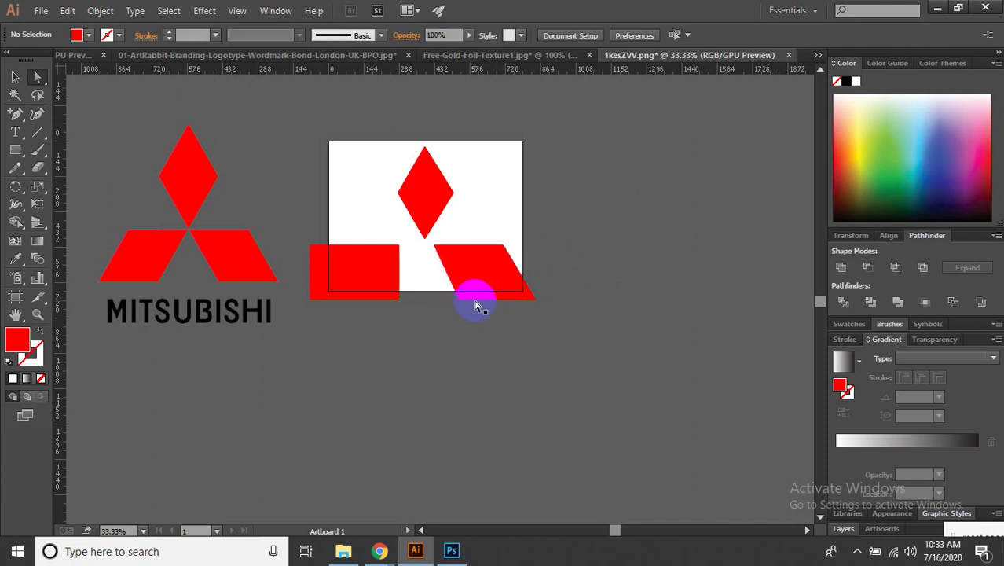
click(462, 300)
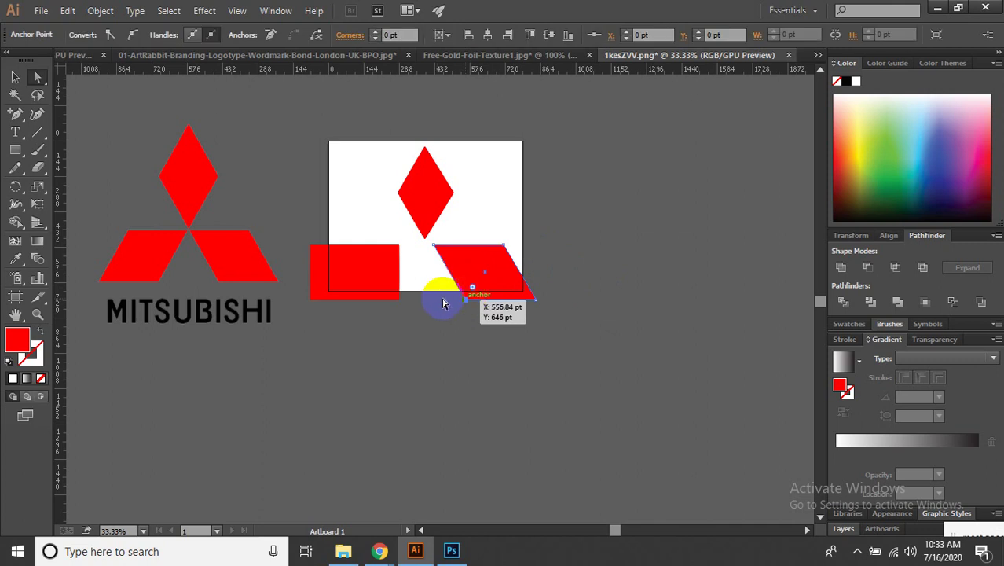
click(370, 254)
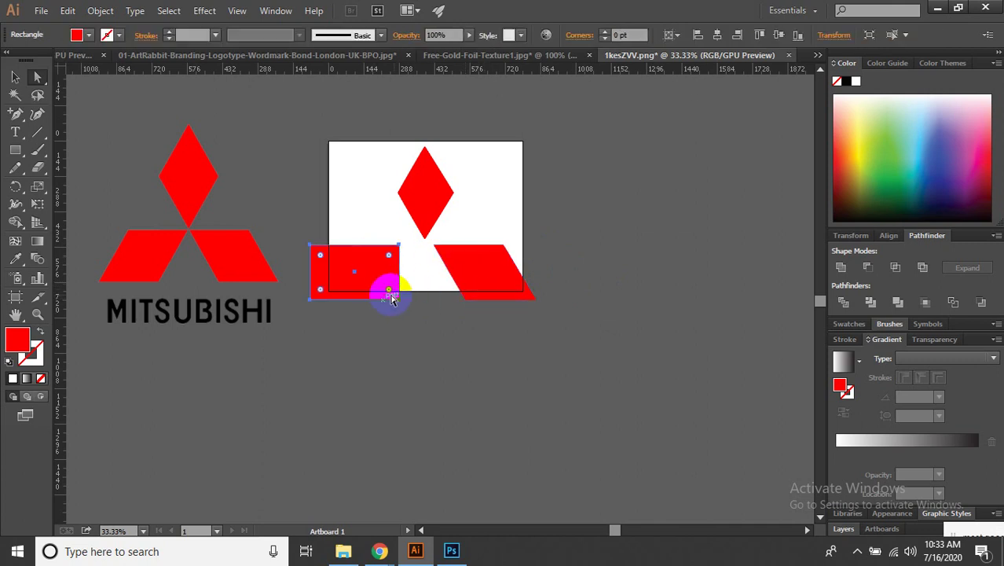
key(Delete)
Undo the bottom-shape edits until only the red diamond remains.
click(470, 269)
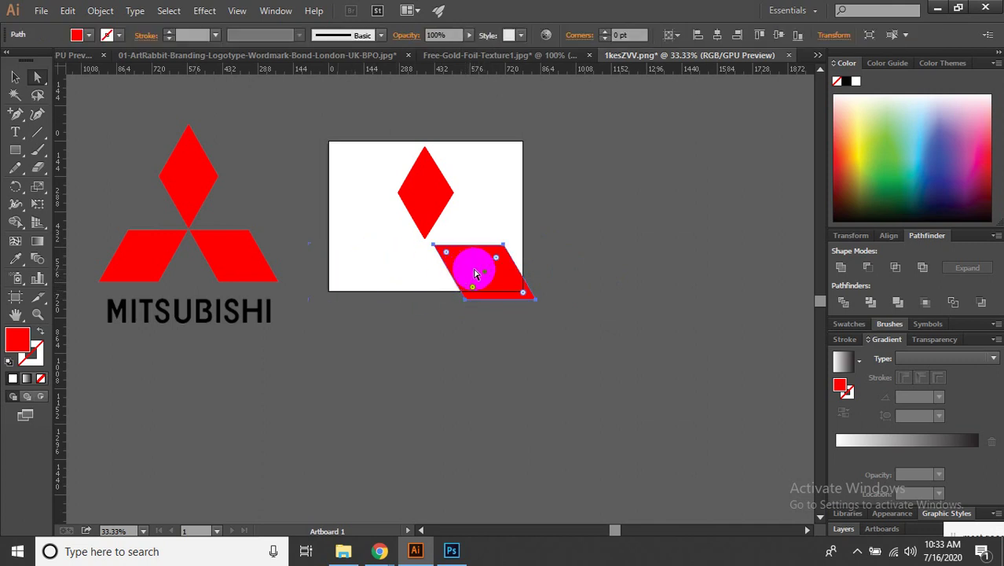
right_click(473, 270)
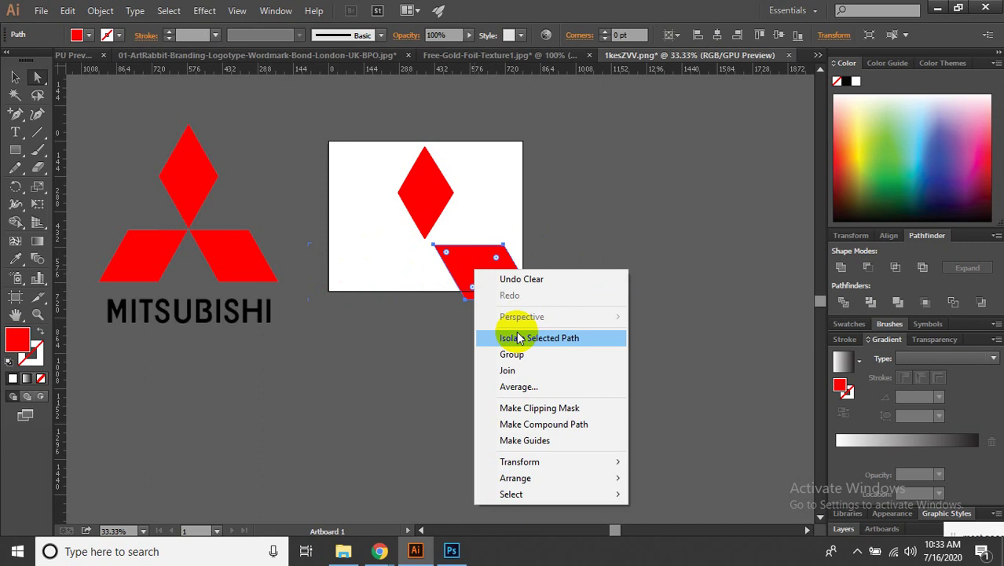
click(390, 393)
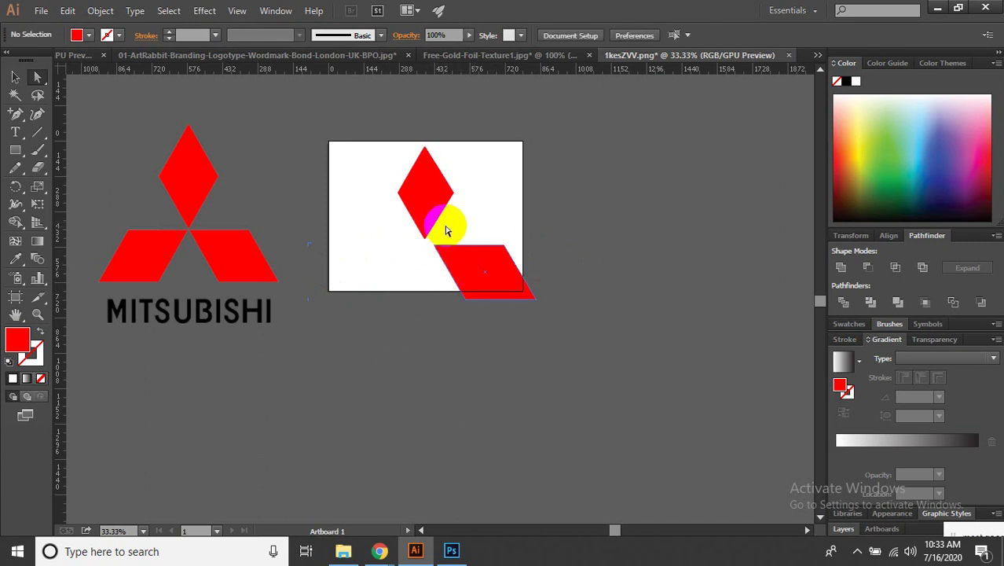
click(431, 207)
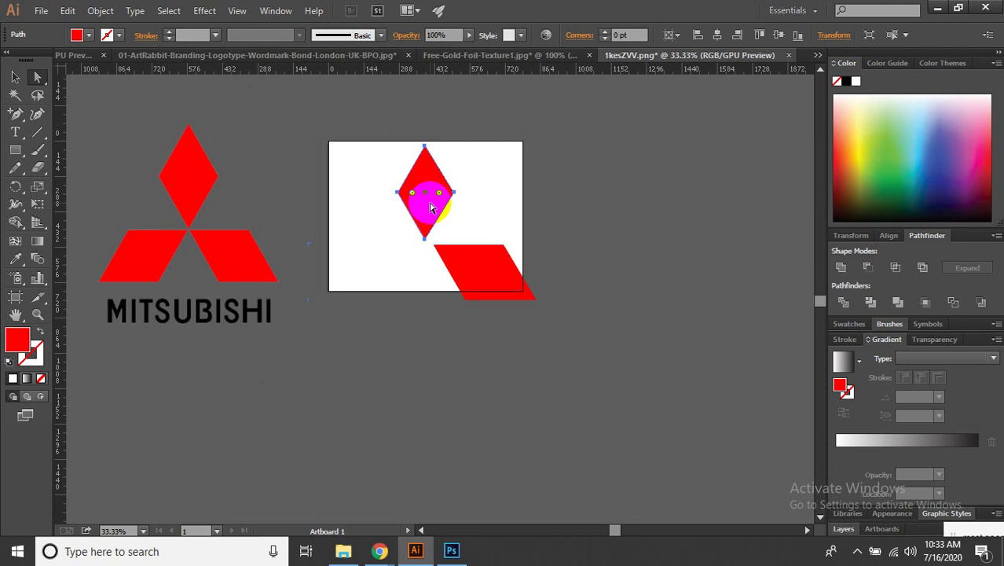
click(503, 275)
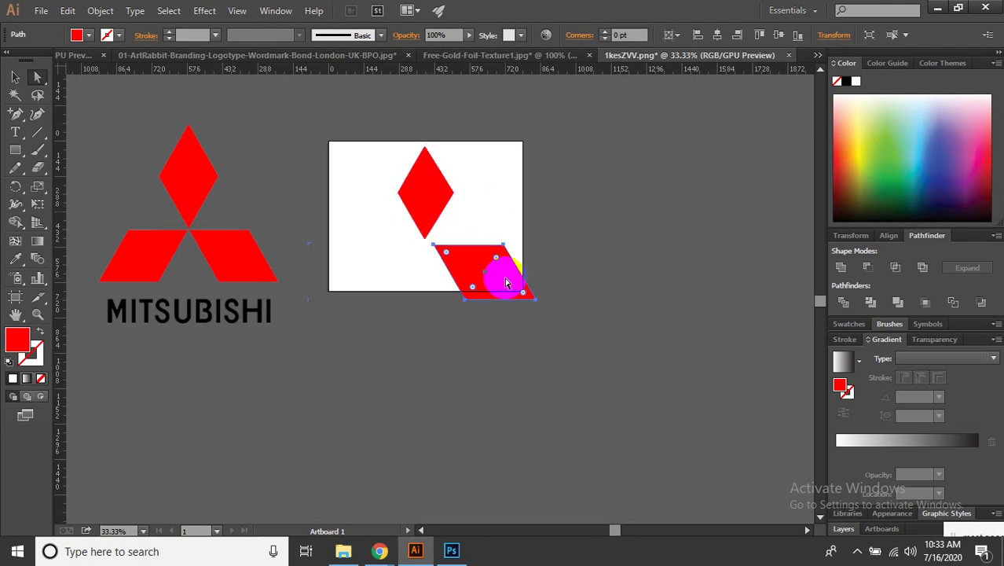
key(ctrl+z)
key(ctrl+z)
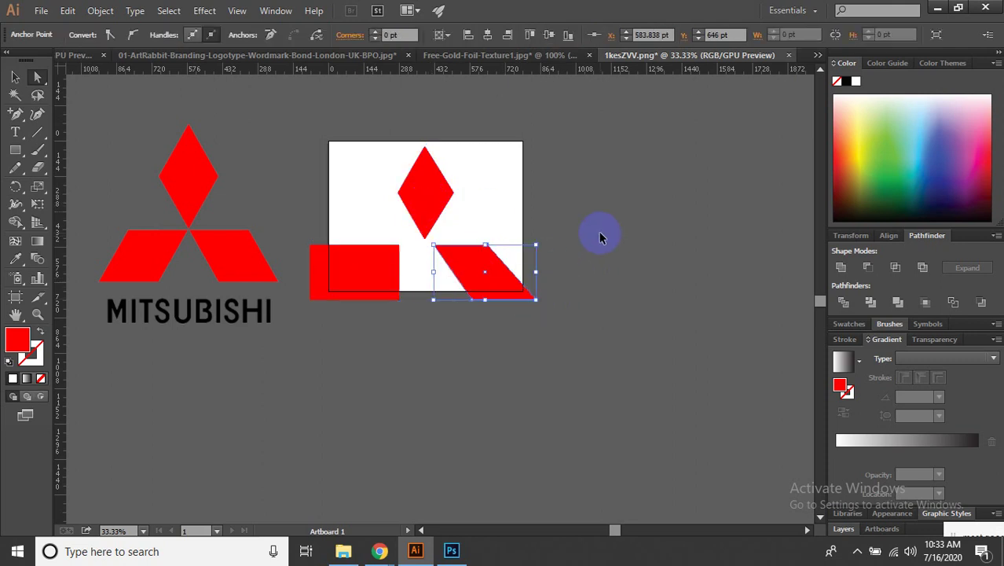
key(ctrl+z)
key(ctrl+z)
key(ctrl+z)
key(ctrl+z)
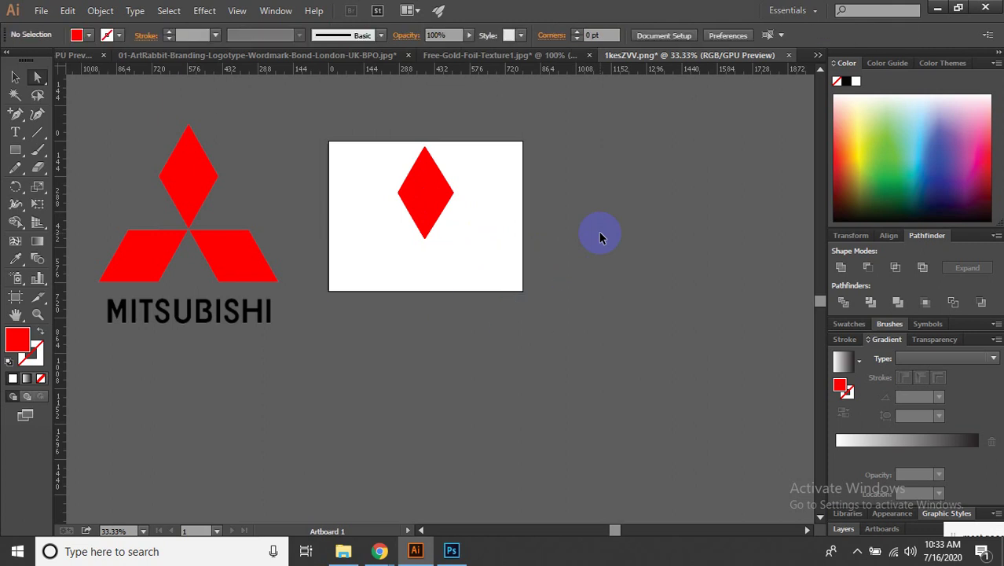
key(ctrl+z)
Place a copy of the red rectangle right of the artboard and pinch the original into a diamond.
key(ctrl+z)
key(ctrl+z)
key(ctrl+z)
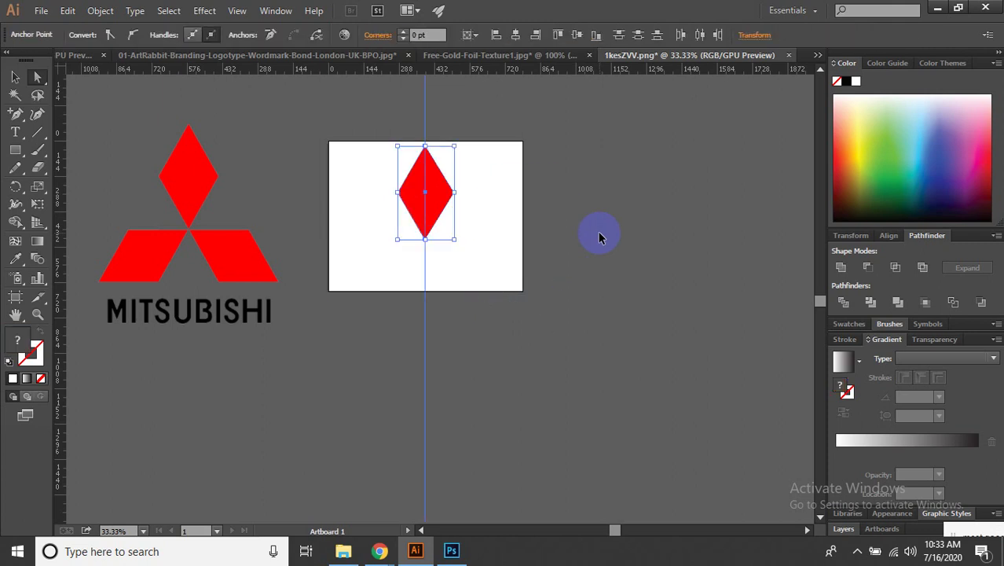
key(ctrl+z)
key(ctrl+z)
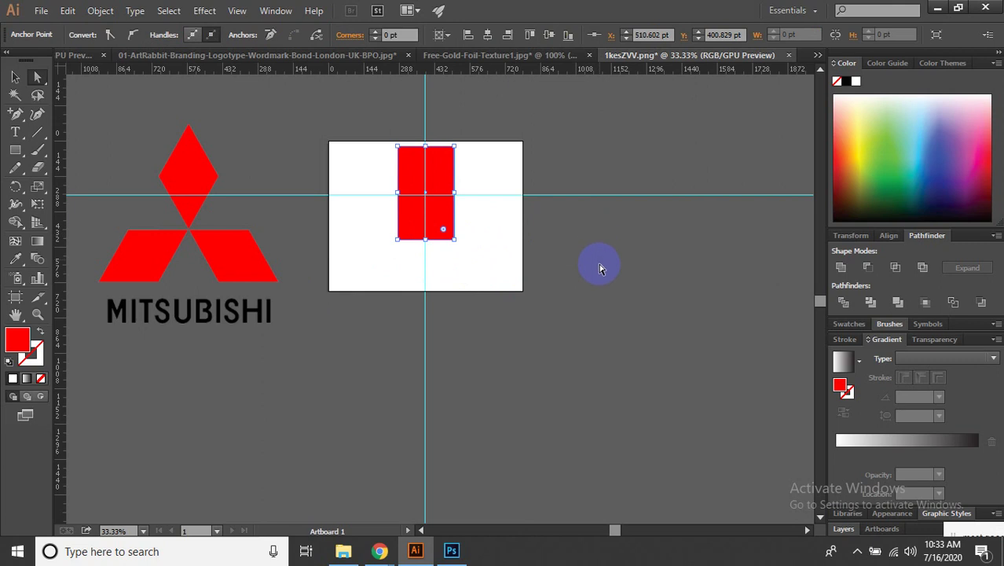
click(471, 217)
click(448, 188)
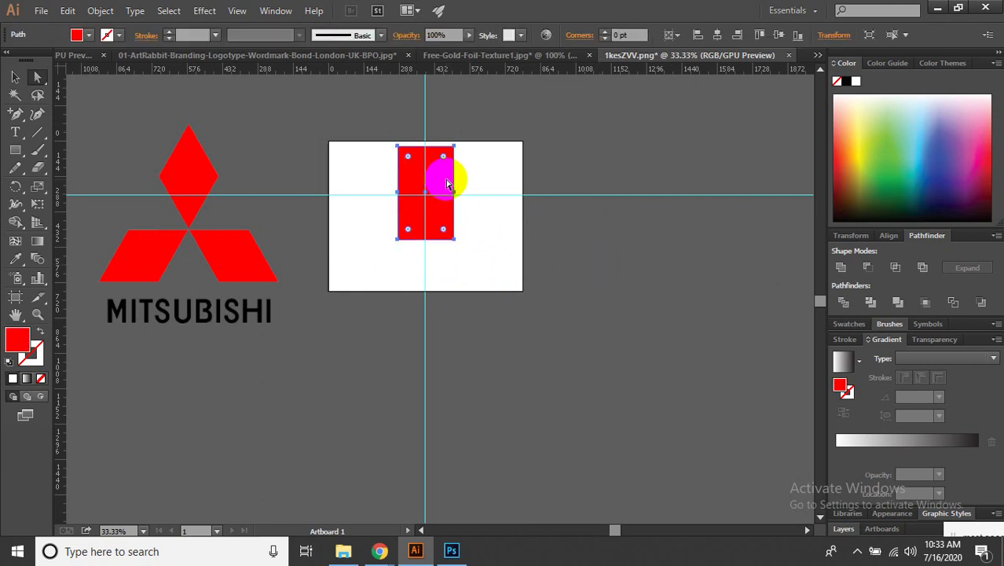
drag(448, 184, 651, 246)
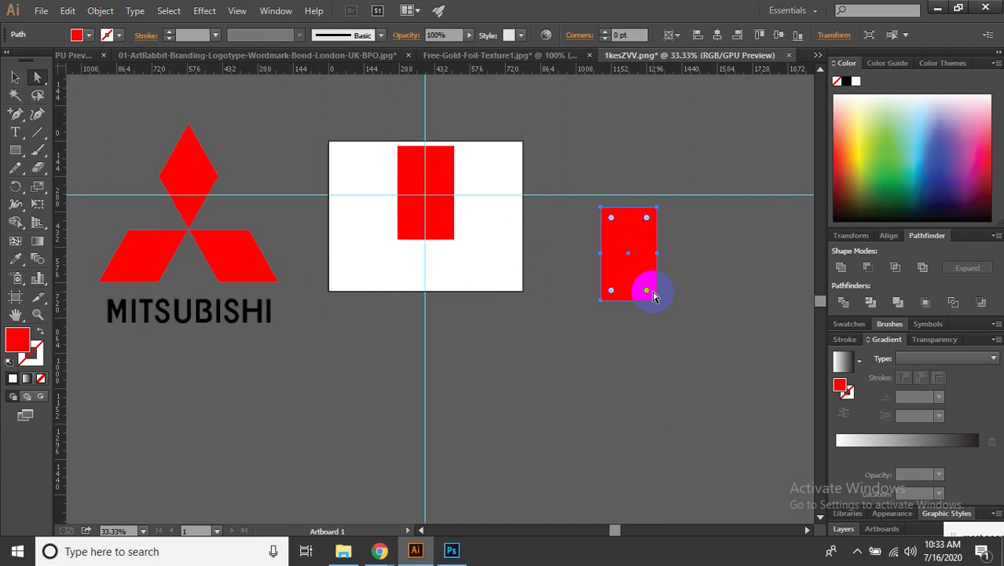
click(699, 295)
click(627, 253)
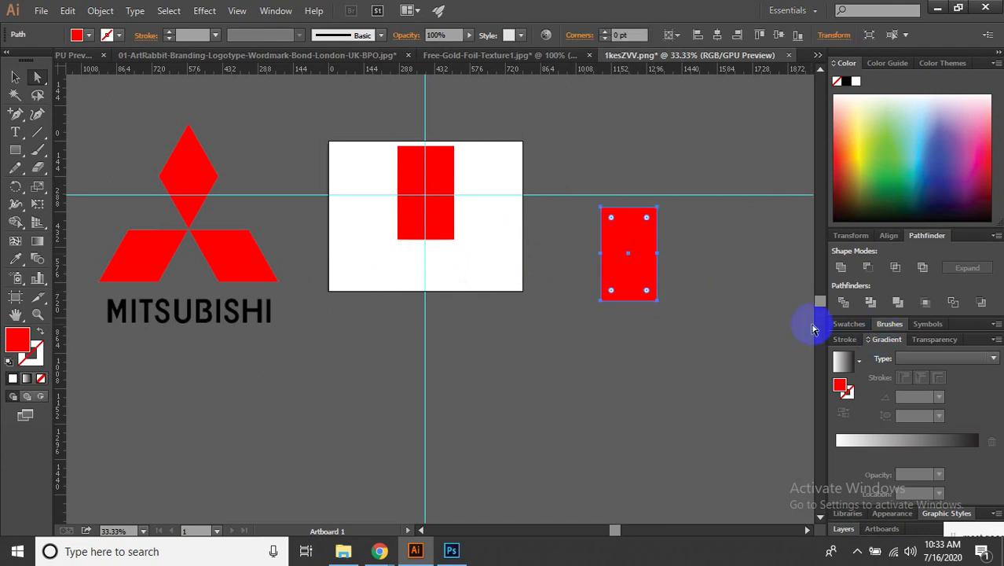
click(730, 318)
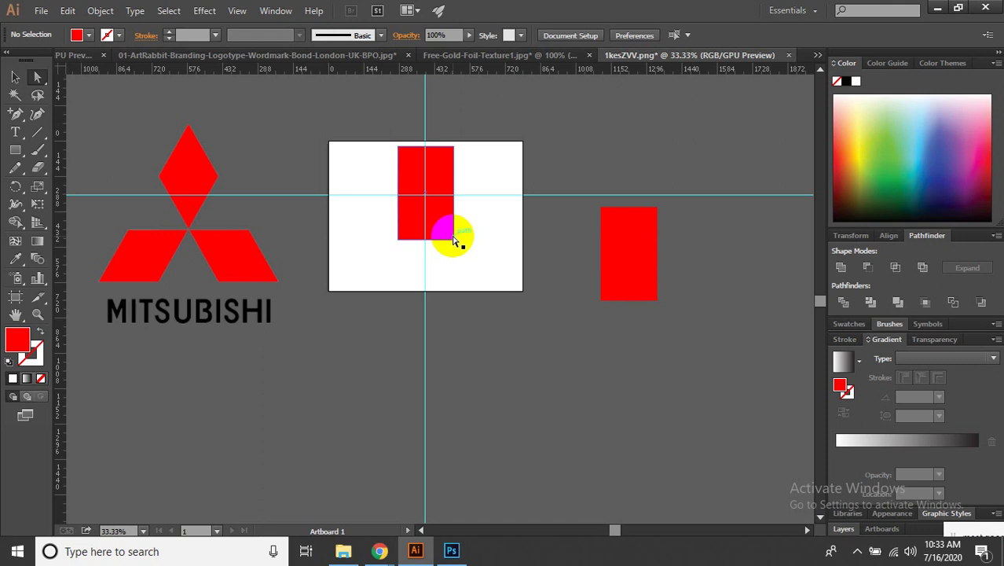
drag(450, 242, 397, 243)
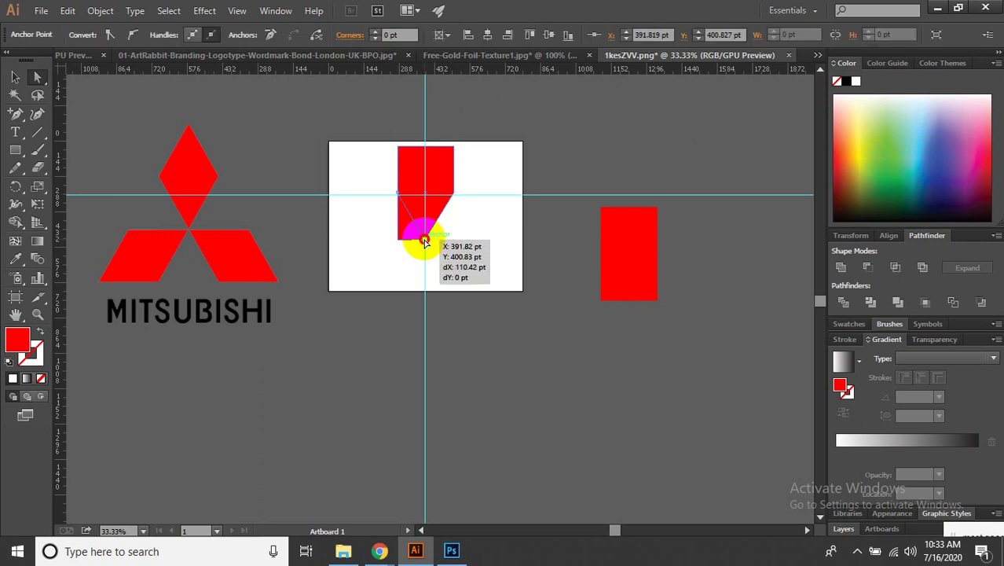
mouse_move(396, 243)
mouse_down()
mouse_move(400, 149)
mouse_move(424, 147)
mouse_up()
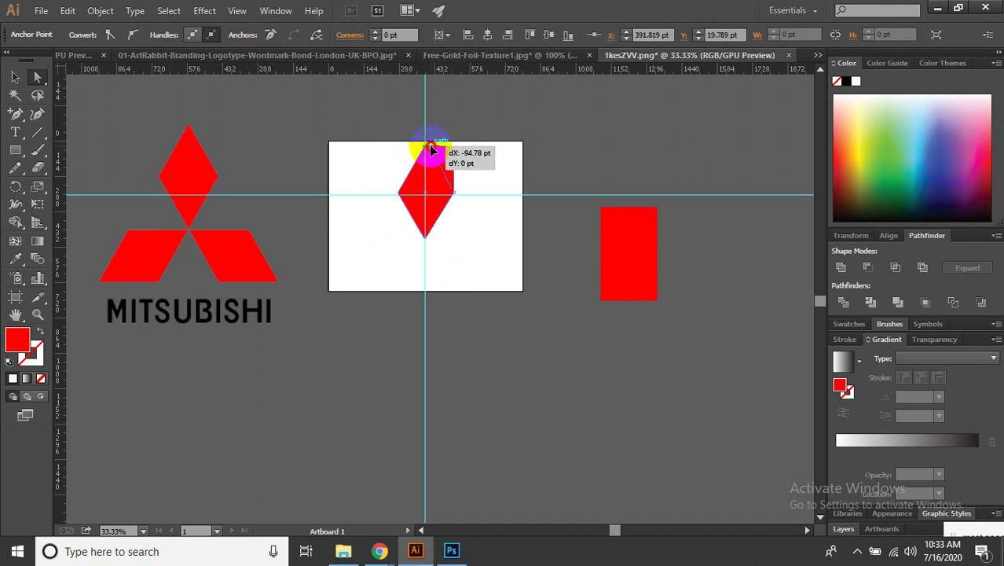
Add anchors to the copy's left and right edges and shorten it from the top.
click(632, 251)
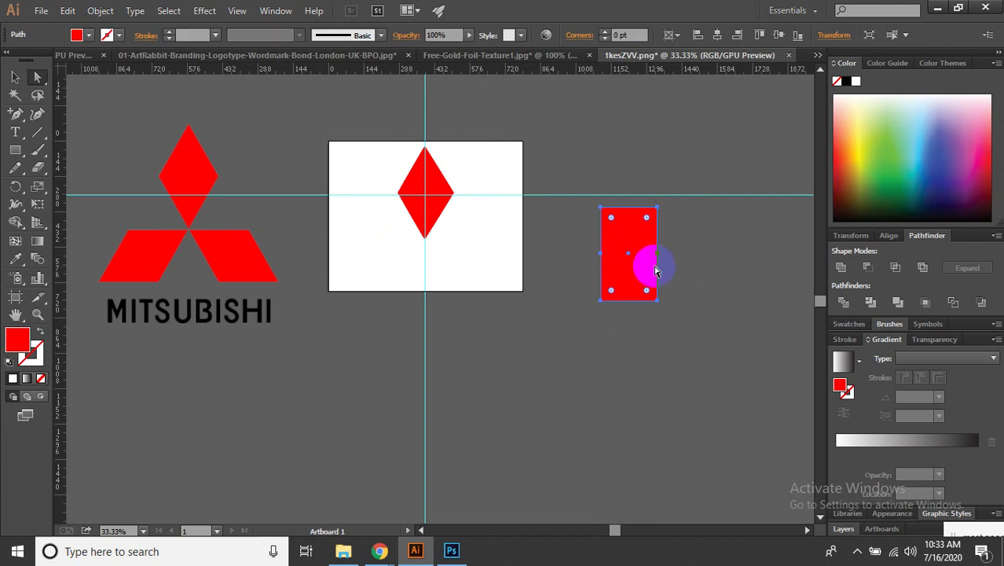
drag(15, 113, 56, 147)
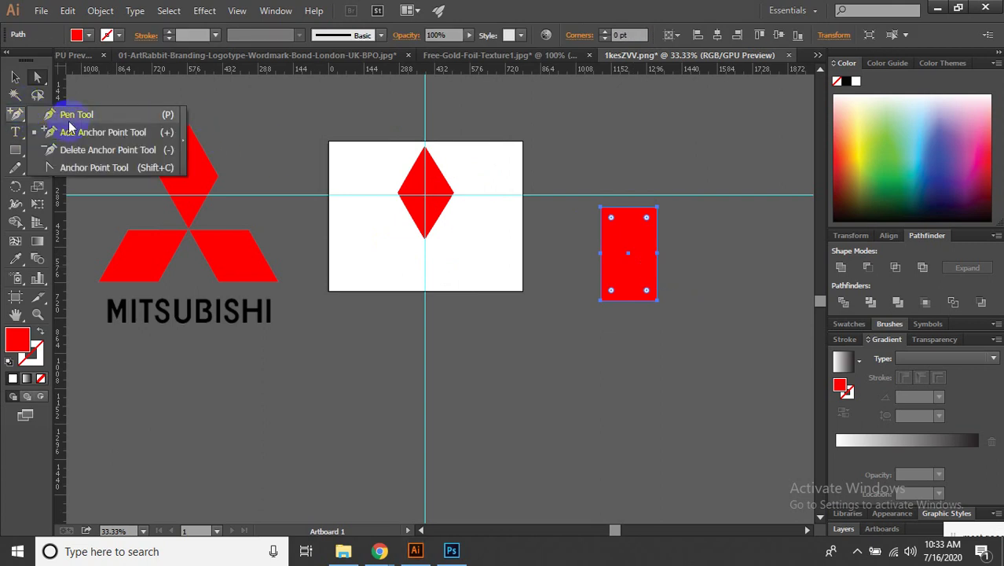
click(602, 254)
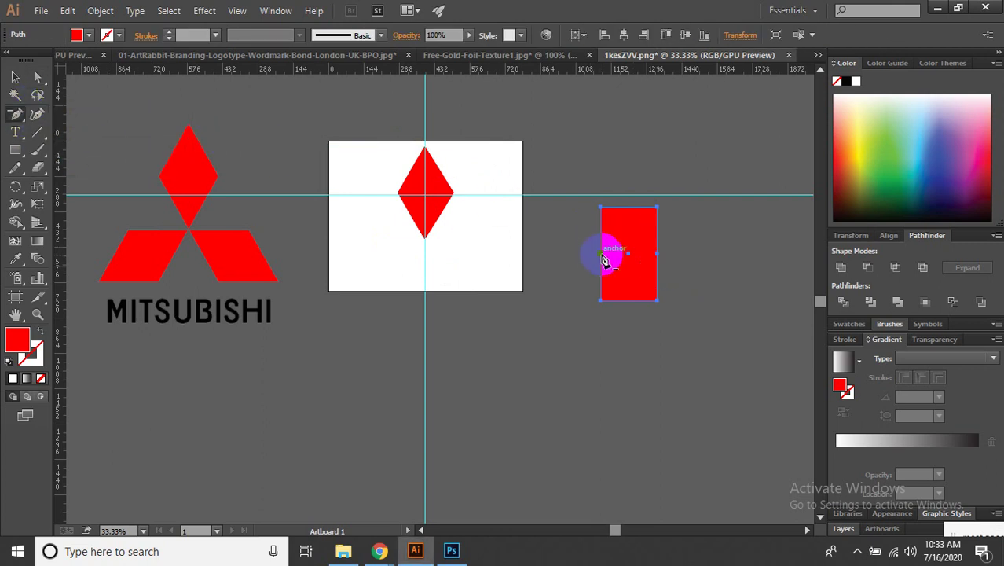
click(657, 253)
click(16, 75)
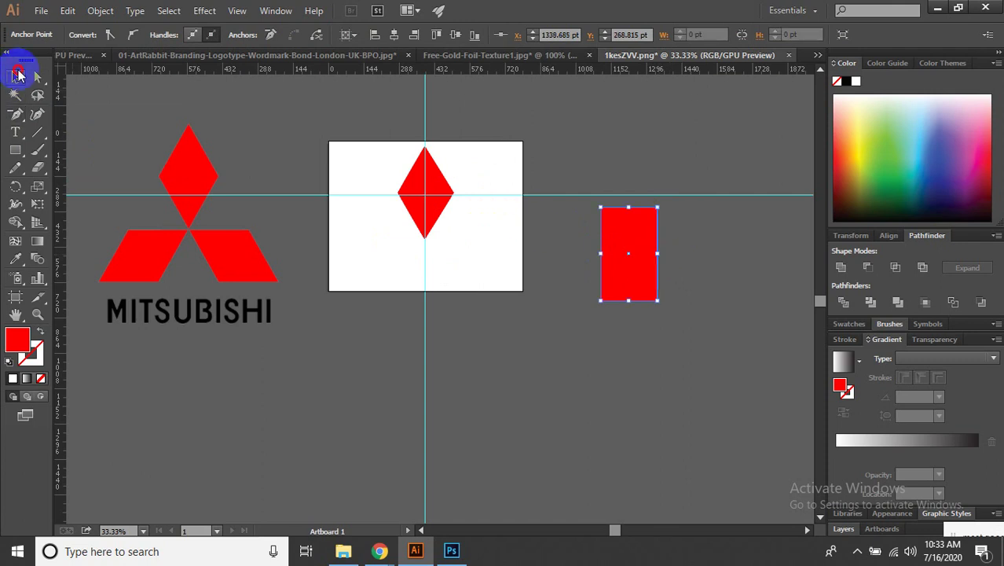
click(656, 210)
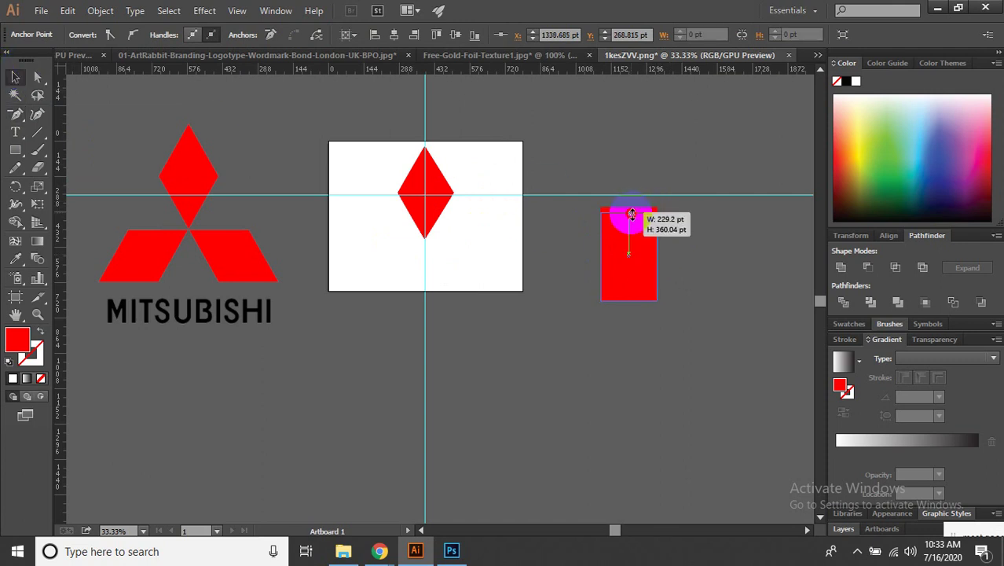
mouse_move(632, 207)
mouse_down()
mouse_move(631, 216)
mouse_move(538, 223)
mouse_up()
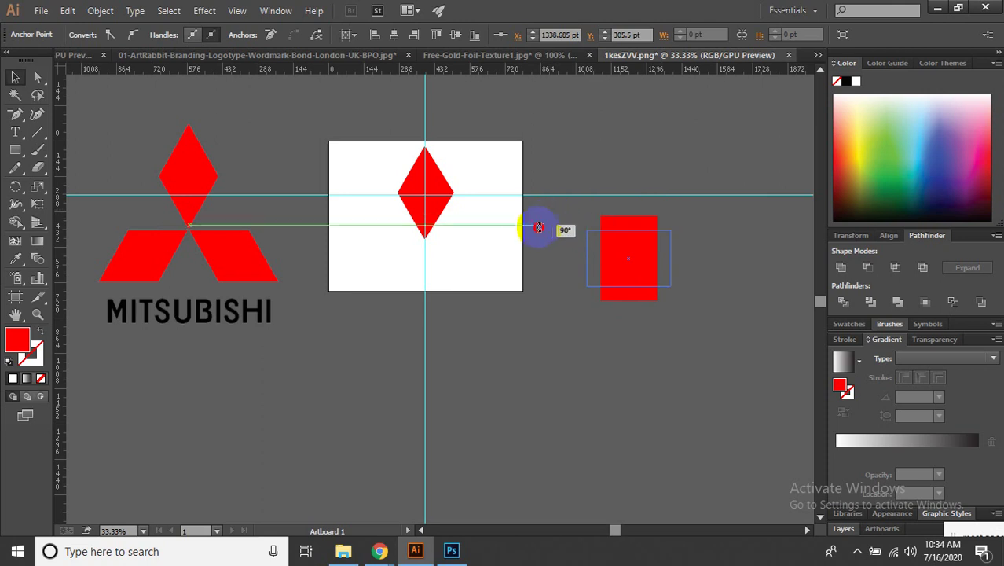
Rotate the rectangle copy 90° to landscape and place it below the diamond.
drag(634, 252, 487, 264)
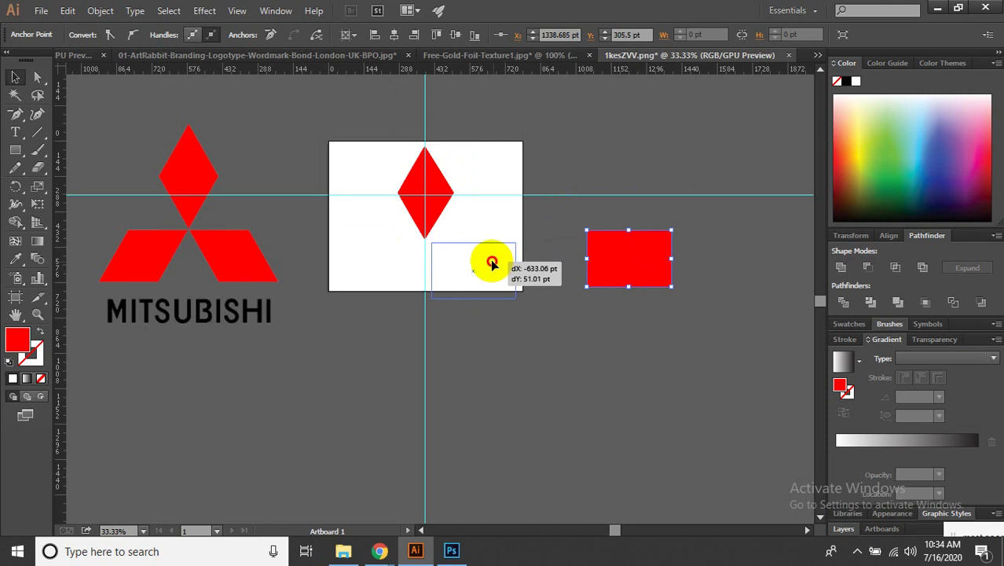
drag(487, 264, 487, 265)
click(596, 288)
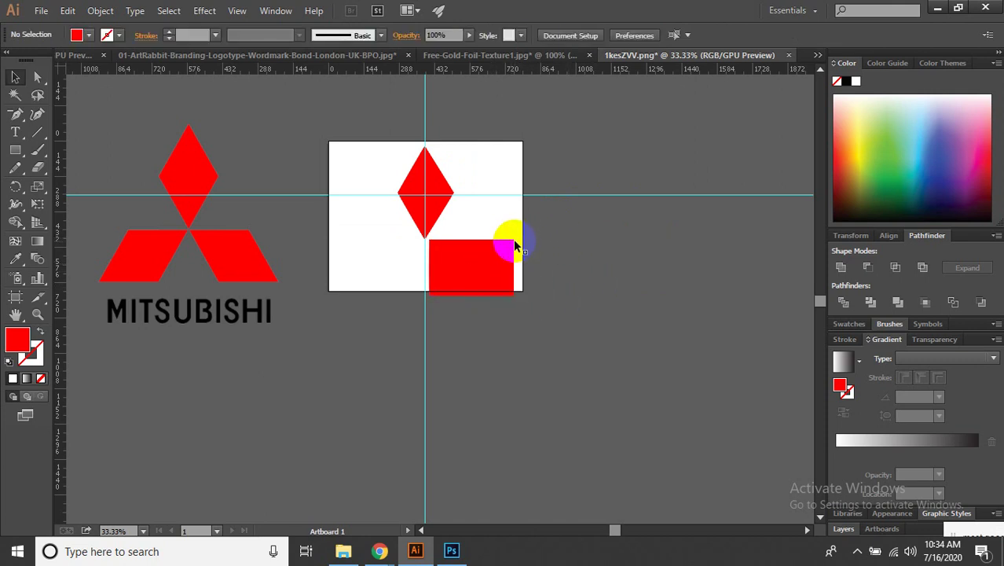
click(483, 259)
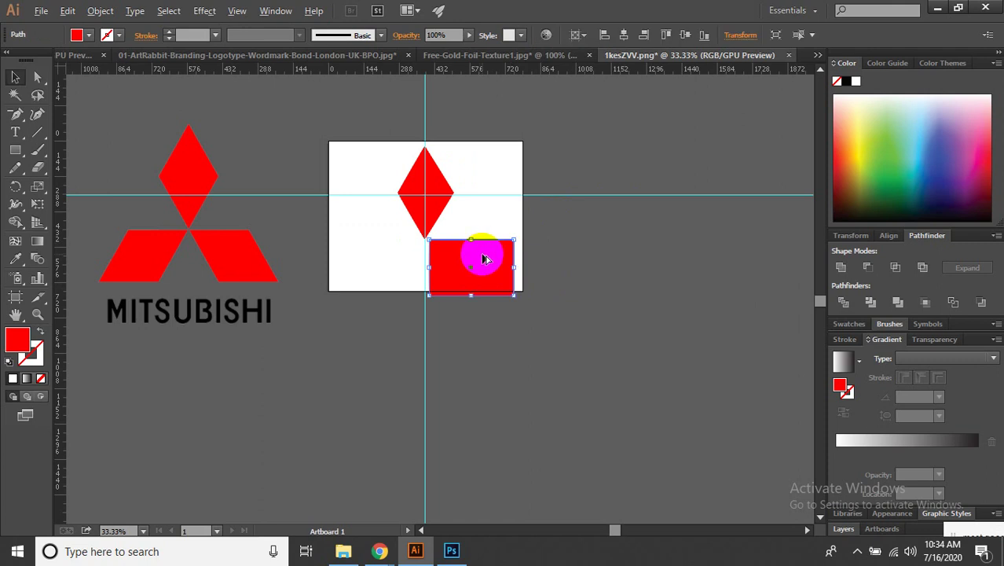
Keep a duplicate of the landscape rectangle right of the artboard and adjust the lower one's position.
alt+drag(483, 259, 662, 259)
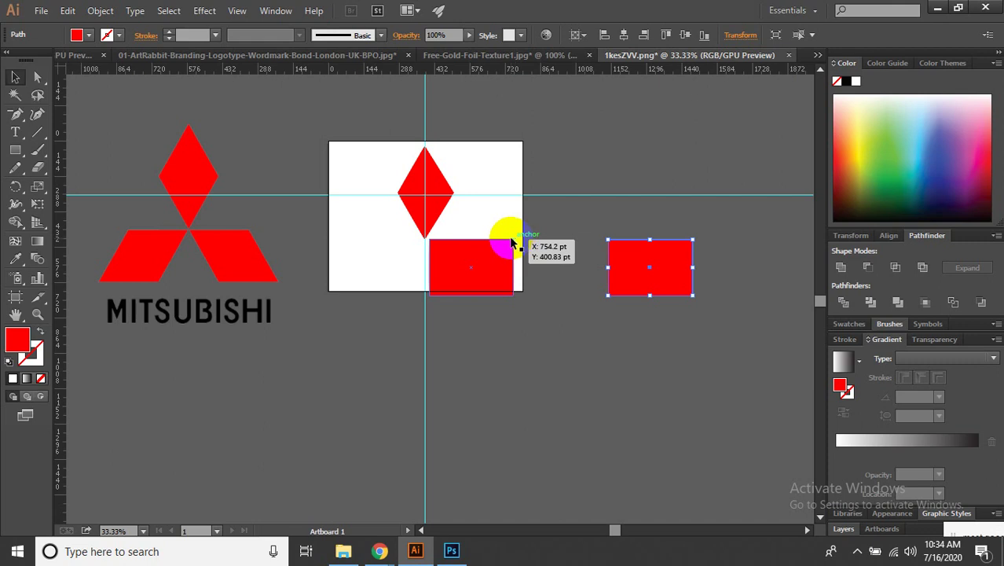
click(544, 271)
drag(512, 243, 492, 241)
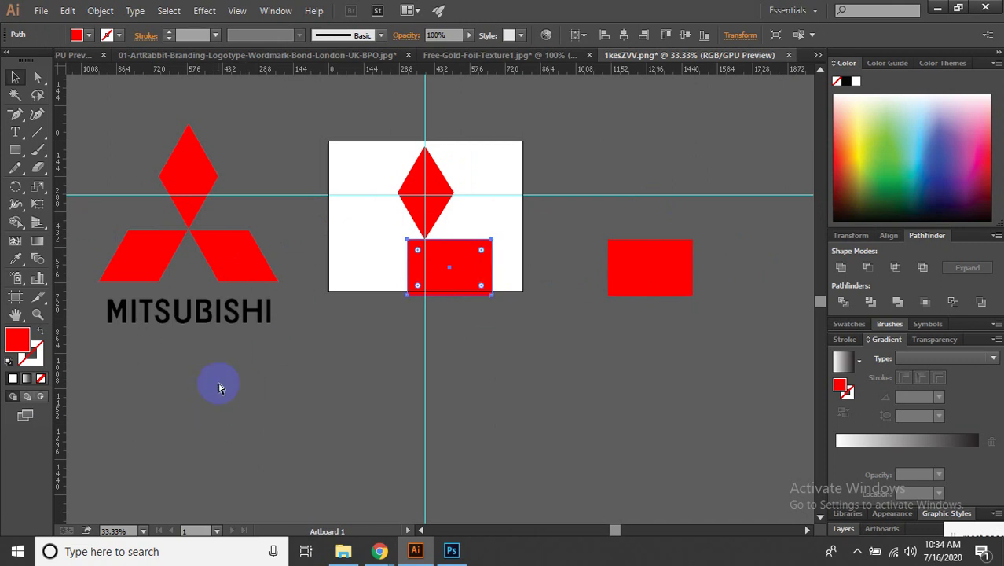
key(ctrl+z)
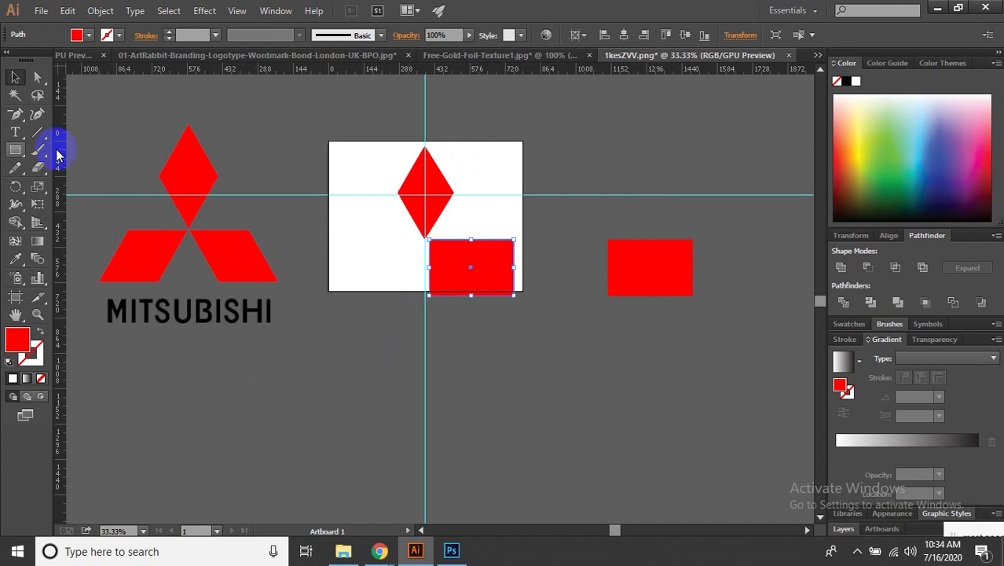
click(15, 79)
click(39, 78)
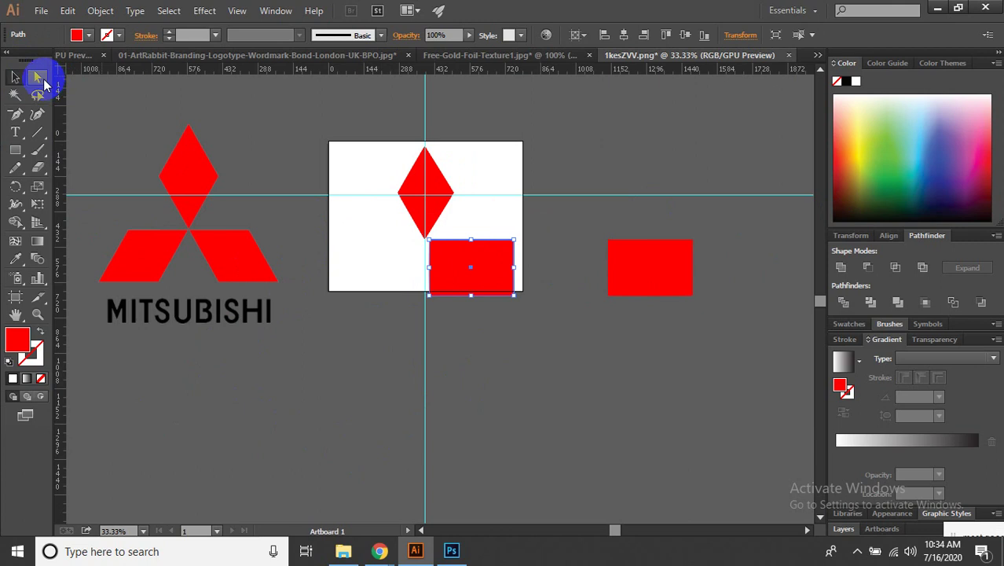
click(573, 316)
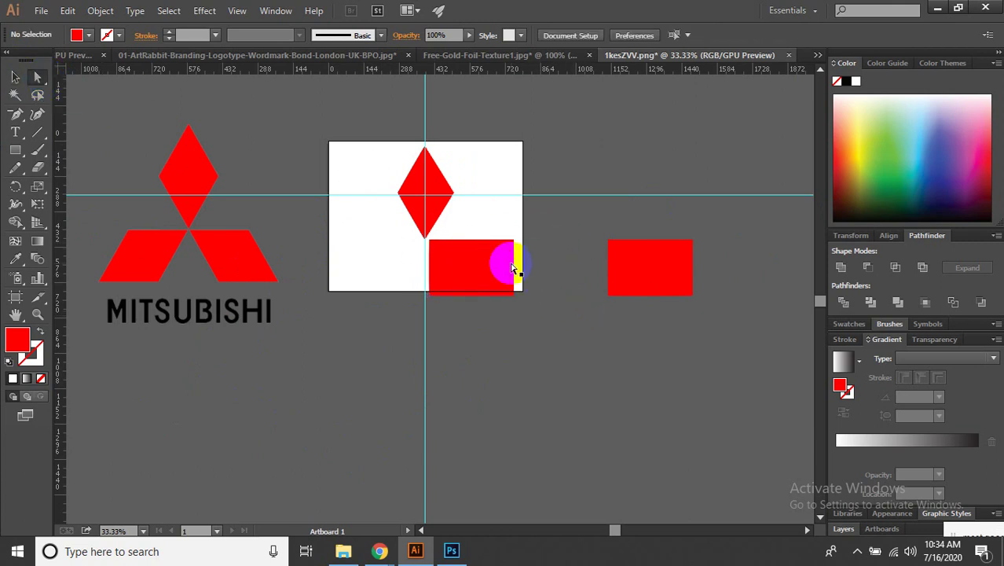
Slant the lower red parallelogram by dragging its corners, then deselect it.
mouse_move(515, 240)
mouse_down()
mouse_move(480, 242)
mouse_move(488, 244)
mouse_up()
drag(428, 293, 457, 292)
drag(514, 302, 519, 295)
click(544, 310)
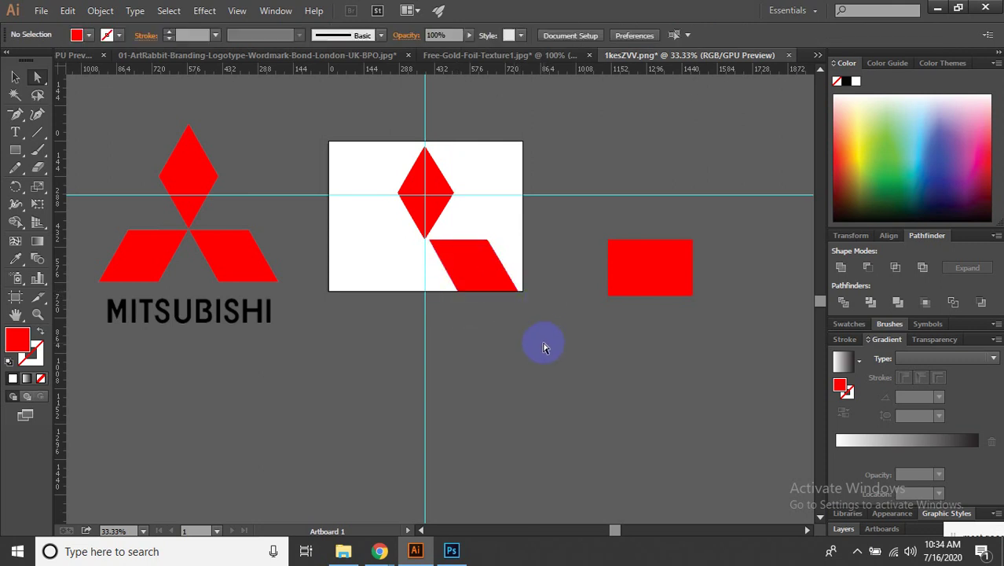
Make a mirrored copy of the parallelogram and move it left of the centre line.
click(486, 274)
right_click(482, 274)
mouse_move(525, 462)
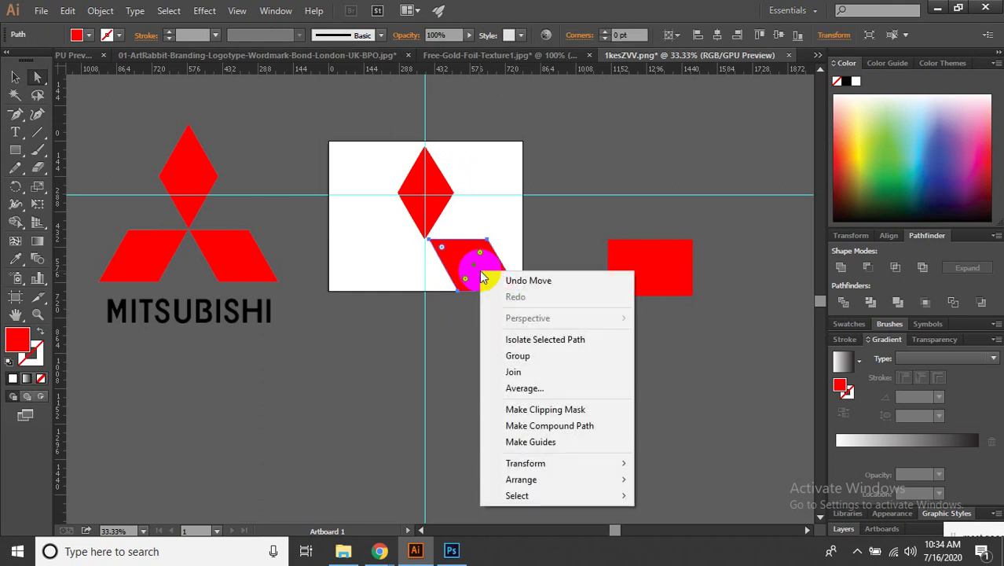
click(684, 387)
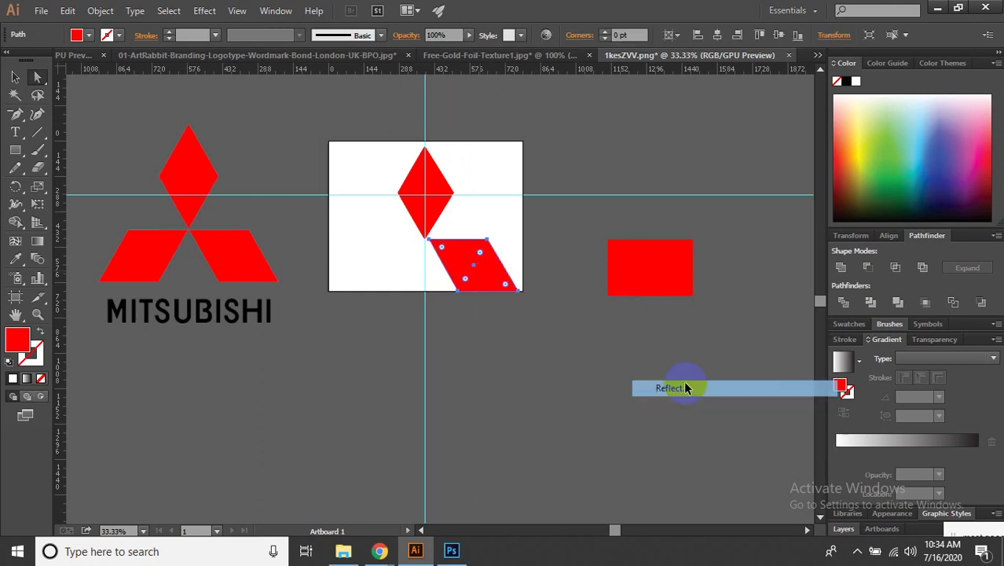
click(428, 331)
click(417, 364)
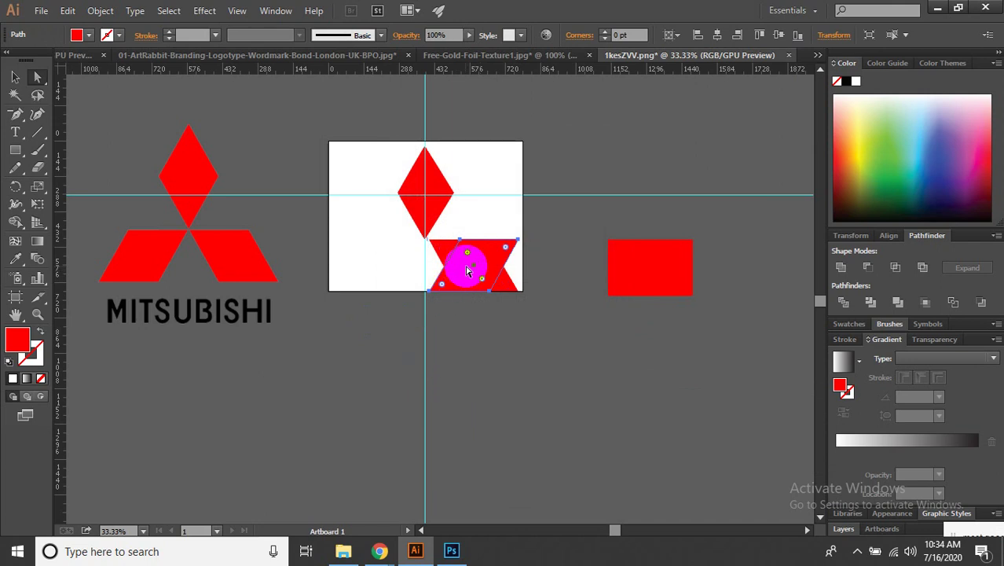
mouse_move(479, 263)
mouse_down()
mouse_move(390, 267)
mouse_move(446, 251)
mouse_up()
Slide both parallelograms inward until they meet at the centre guide below the diamond.
scroll(416, 253, up, 4)
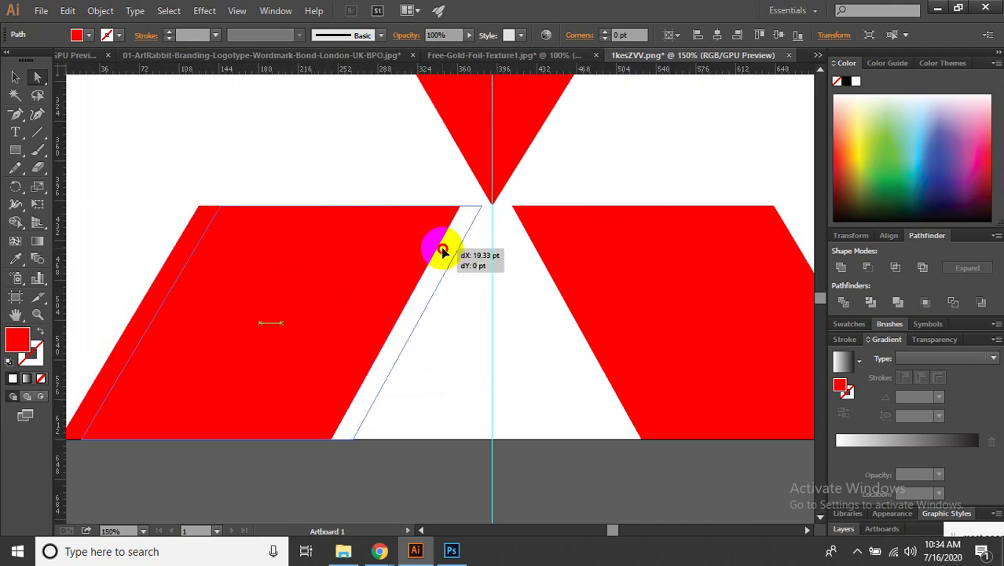
drag(573, 267, 546, 267)
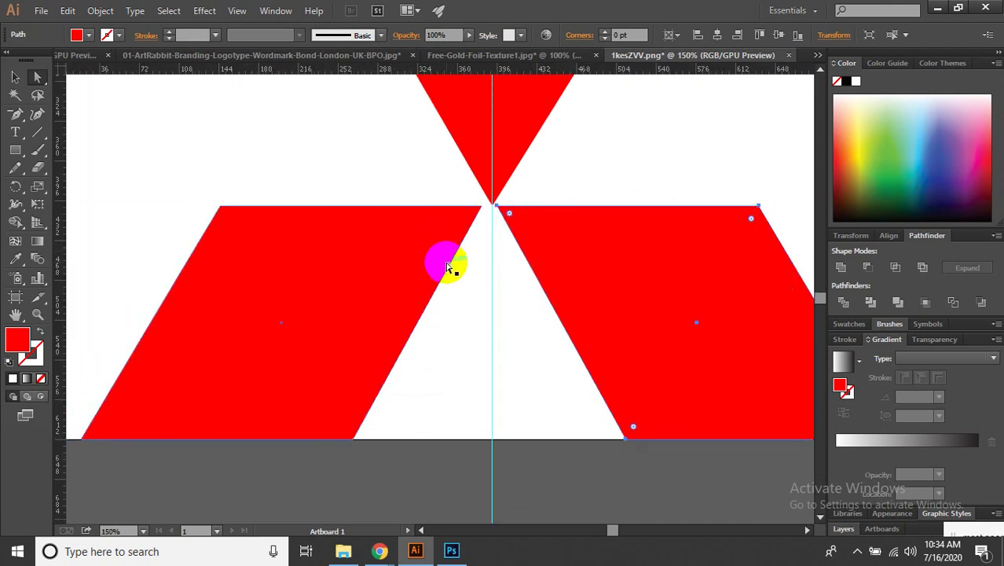
drag(440, 261, 445, 262)
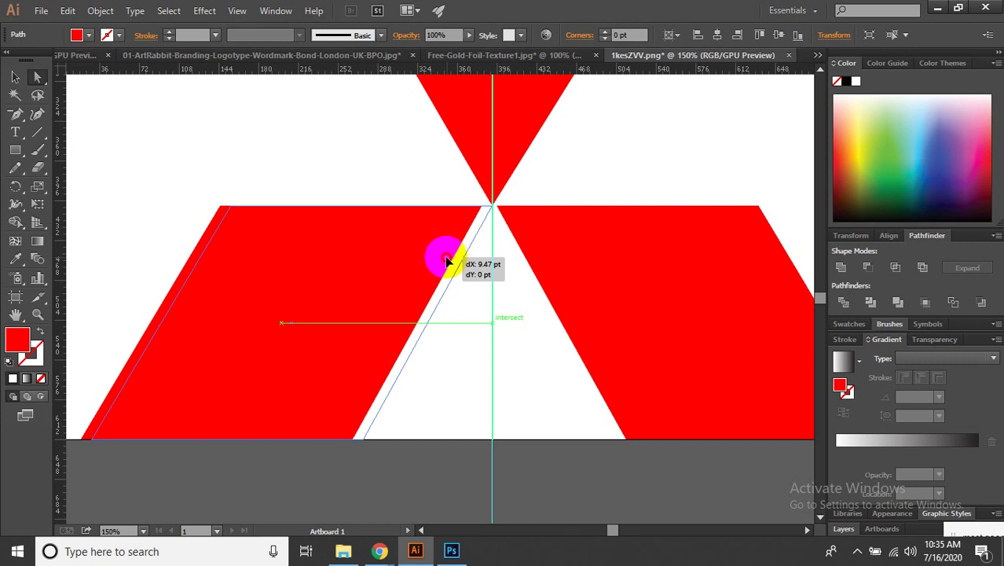
drag(448, 261, 446, 261)
scroll(491, 275, down, 5)
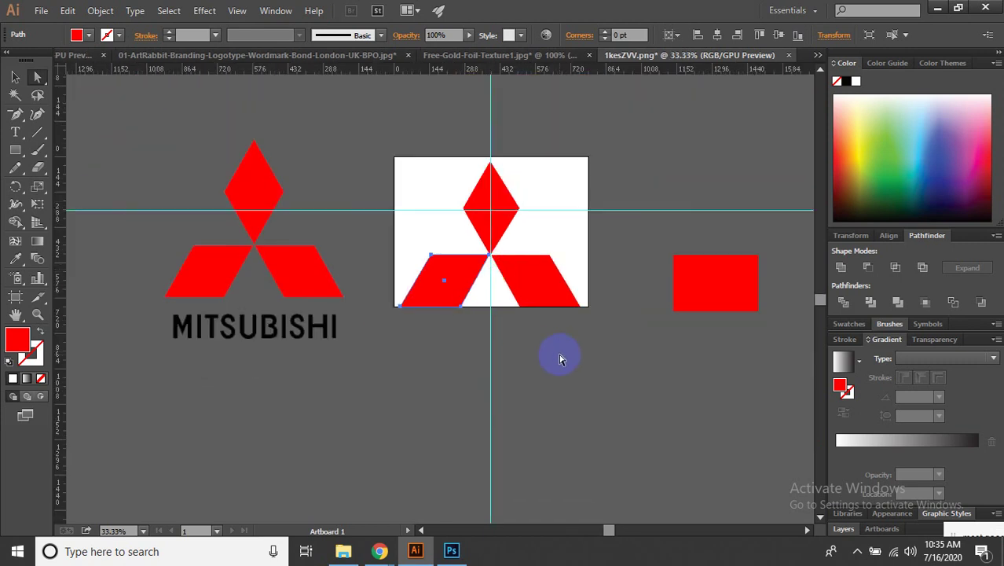
Adjust the selection of the red shapes beside the artboard.
click(597, 361)
click(718, 292)
shift+click(538, 285)
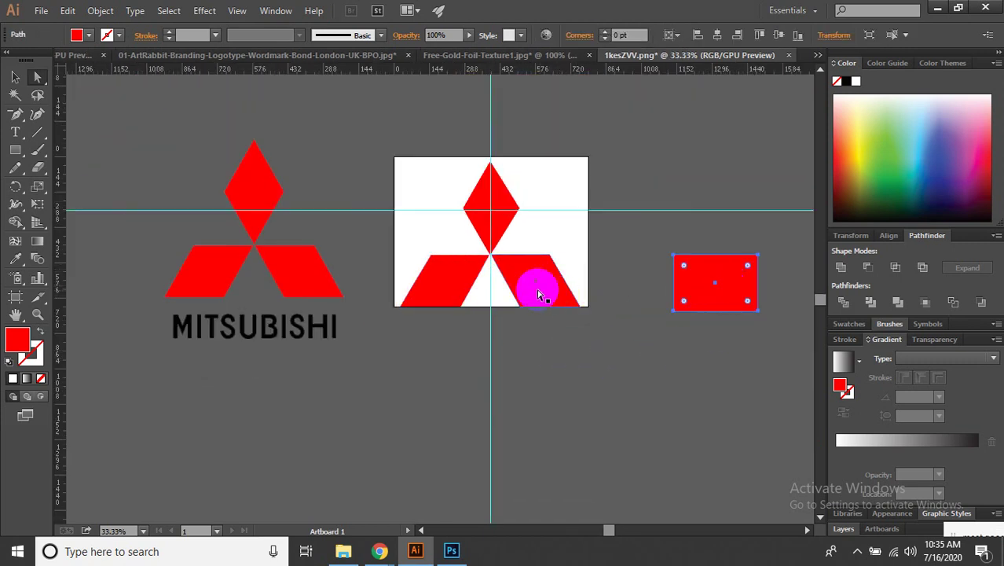
shift+click(518, 256)
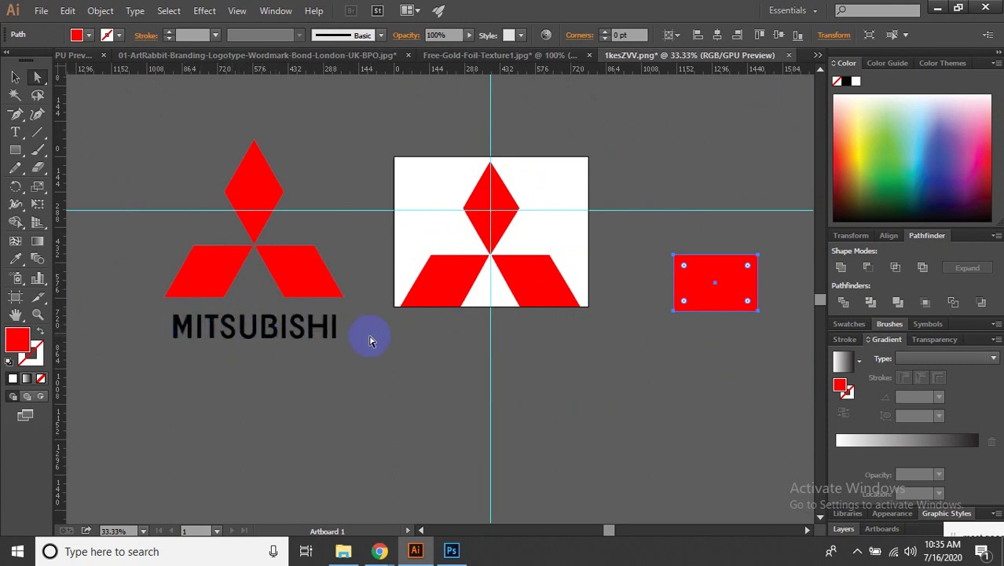
Type MITSUBISHI, enlarge it to 138 pt, and place it beneath the logo.
click(16, 131)
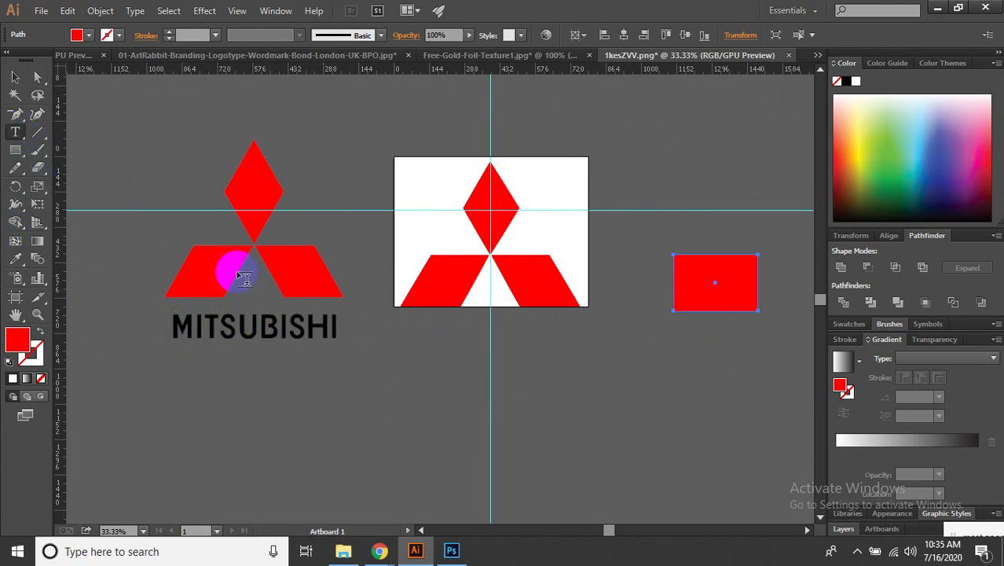
click(420, 337)
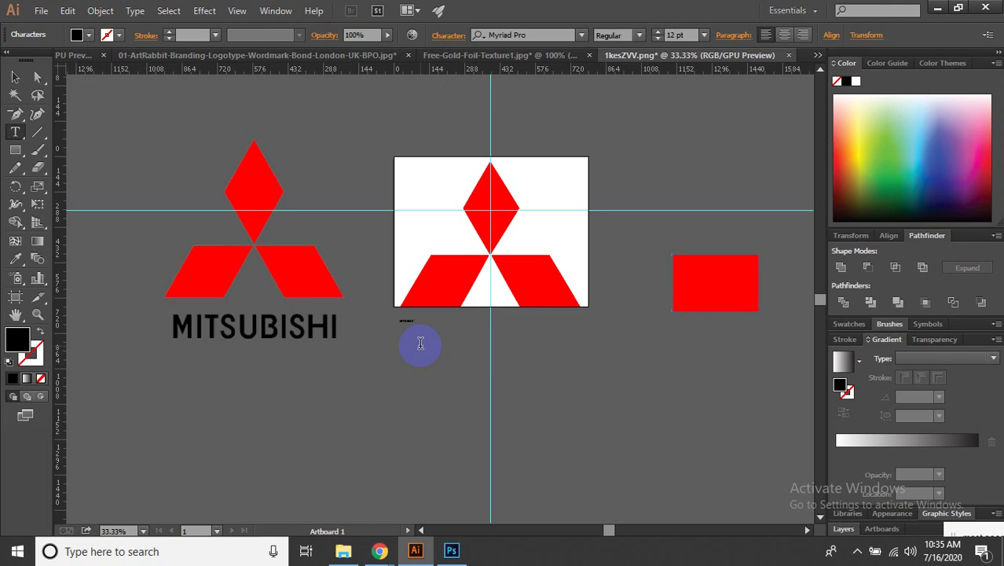
click(15, 76)
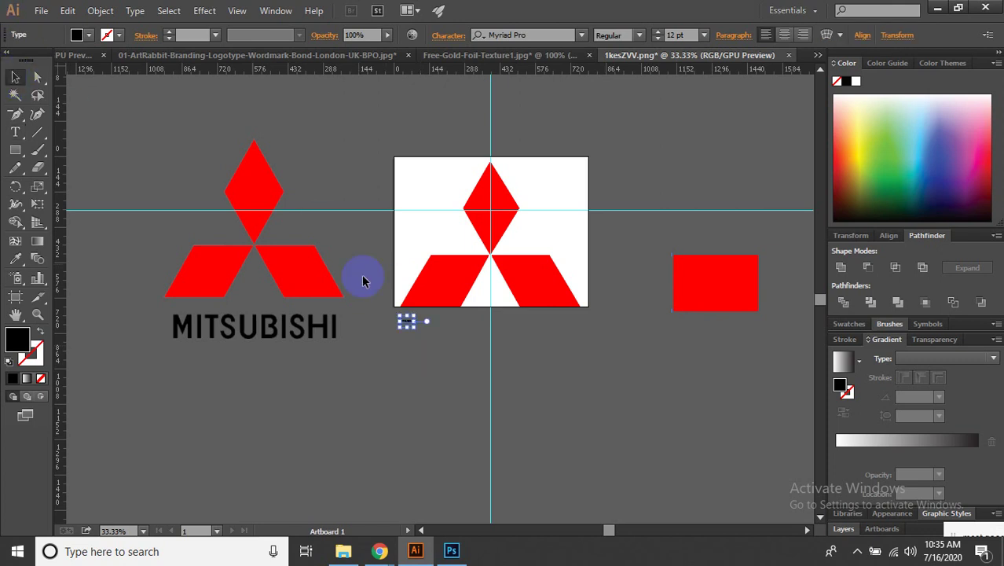
mouse_move(417, 329)
mouse_down()
mouse_move(525, 353)
mouse_move(460, 366)
mouse_up()
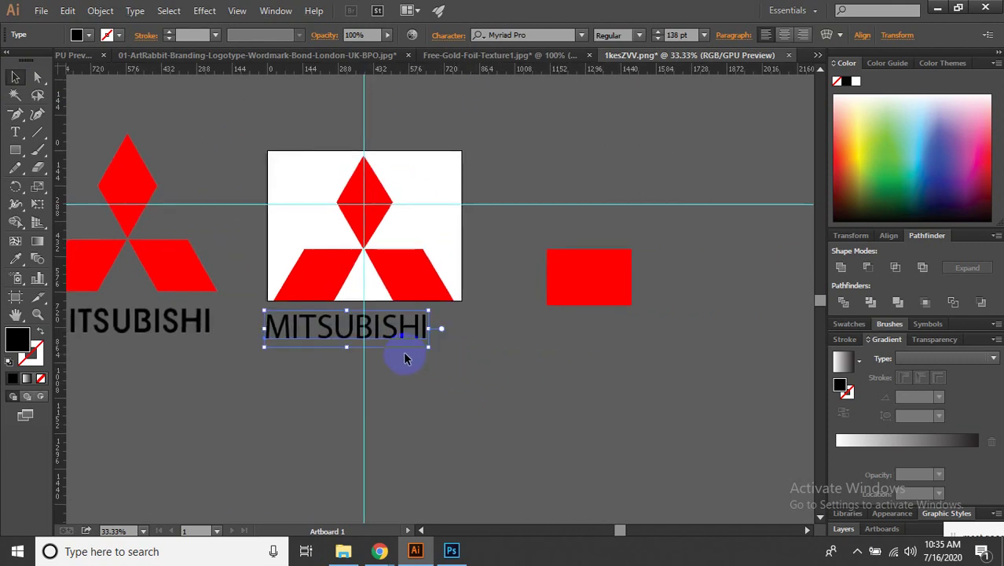
scroll(440, 377, down, 1)
scroll(404, 364, up, 1)
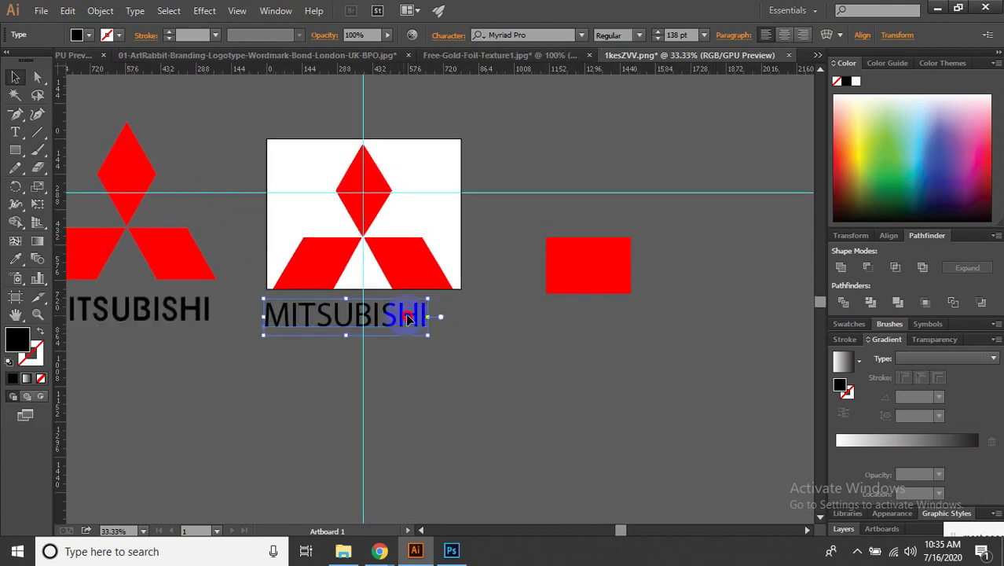
drag(406, 312, 414, 309)
scroll(474, 338, down, 1)
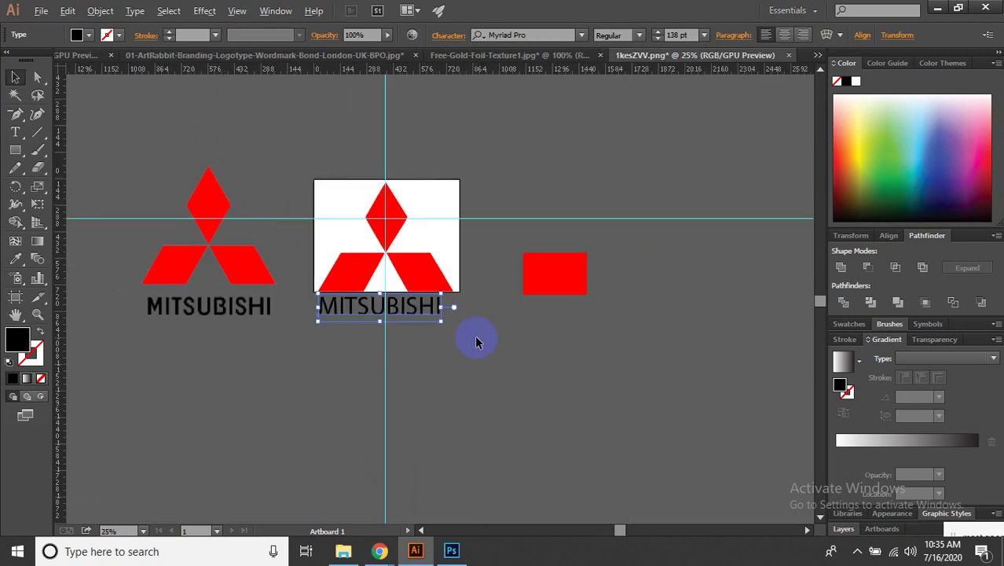
Preview successive font families from the font list on the MITSUBISHI text.
click(582, 35)
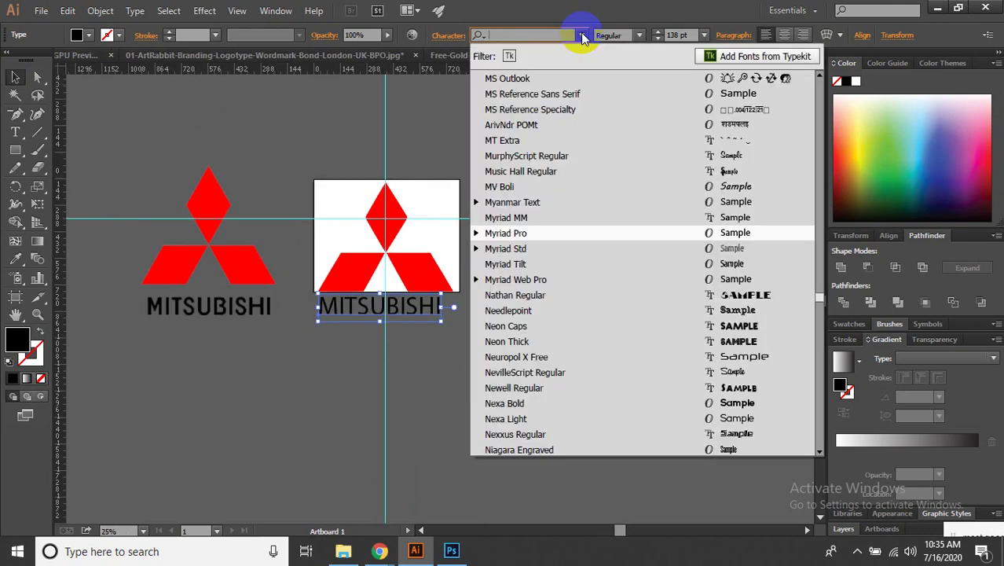
key(Down)
key(Down)
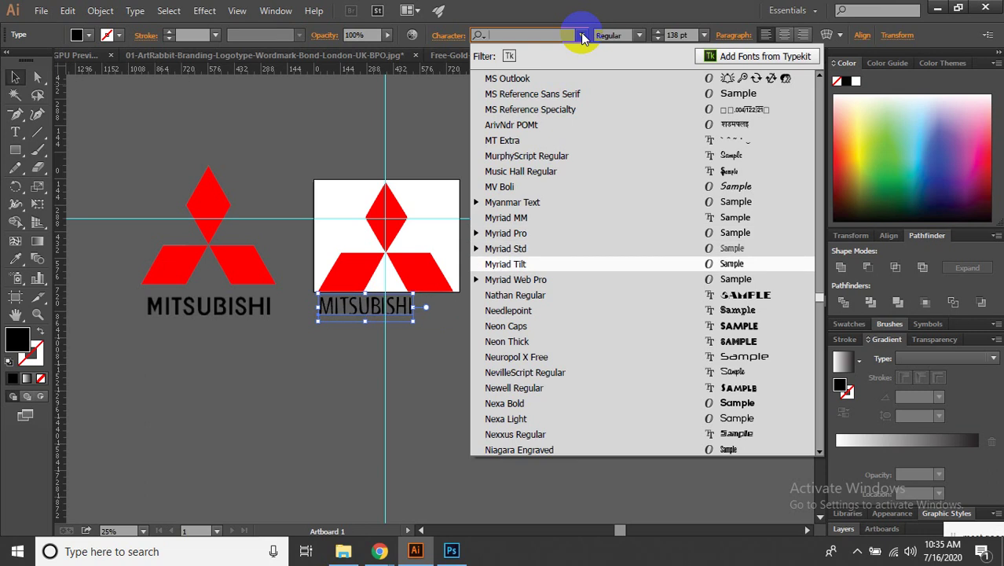
key(Down)
key(Down)
key(Down)
key(Down)
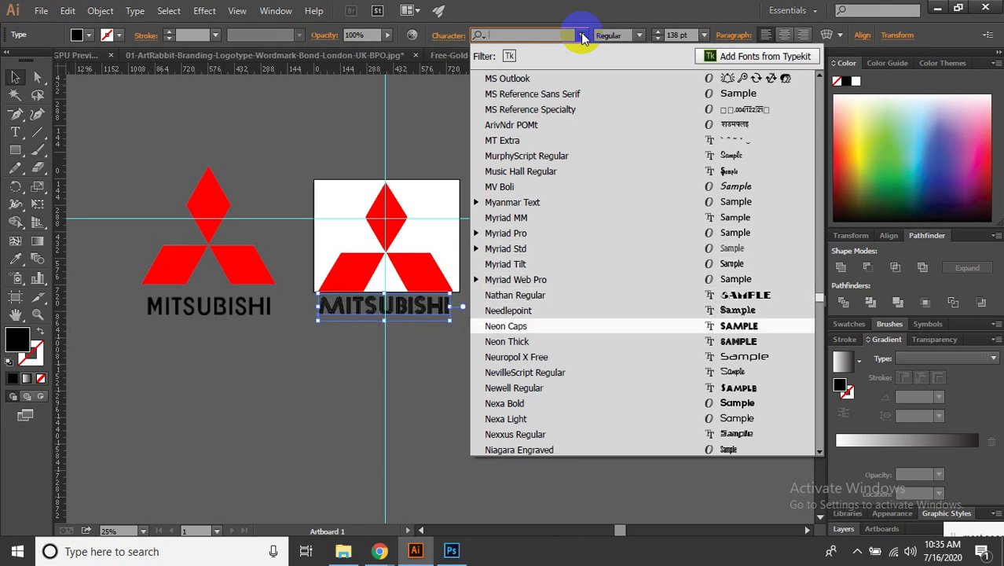
key(Down)
key(Down)
key(Down)
key(Down)
key(Down)
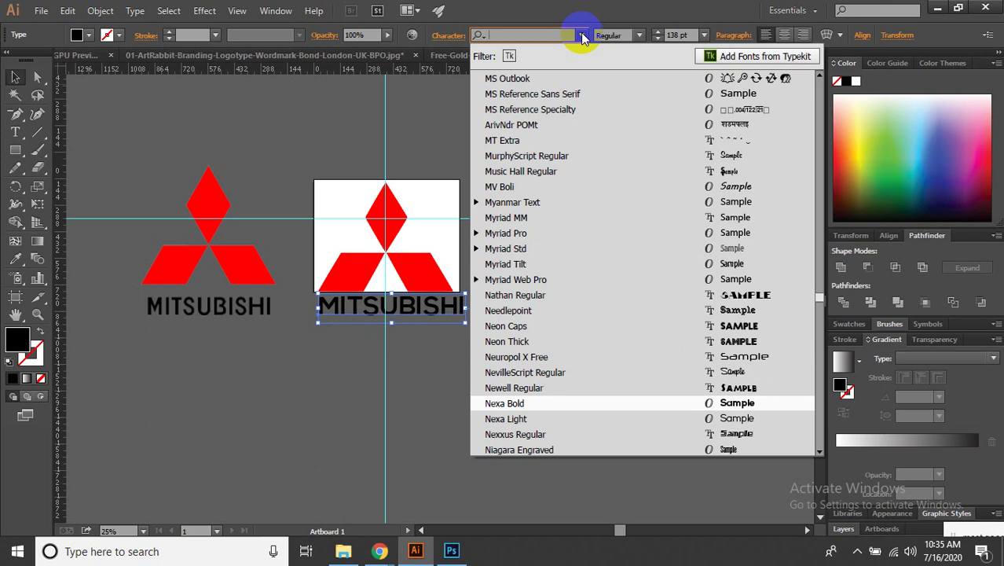
key(Down)
key(Down)
key(Down)
key(Down)
key(Down)
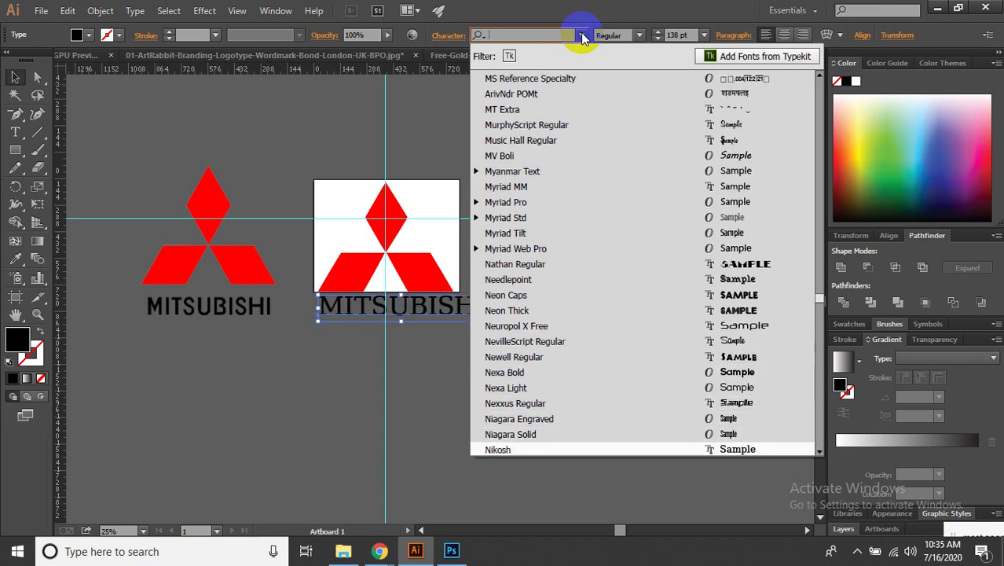
key(Down)
key(Down)
key(Down)
key(Down)
key(Down)
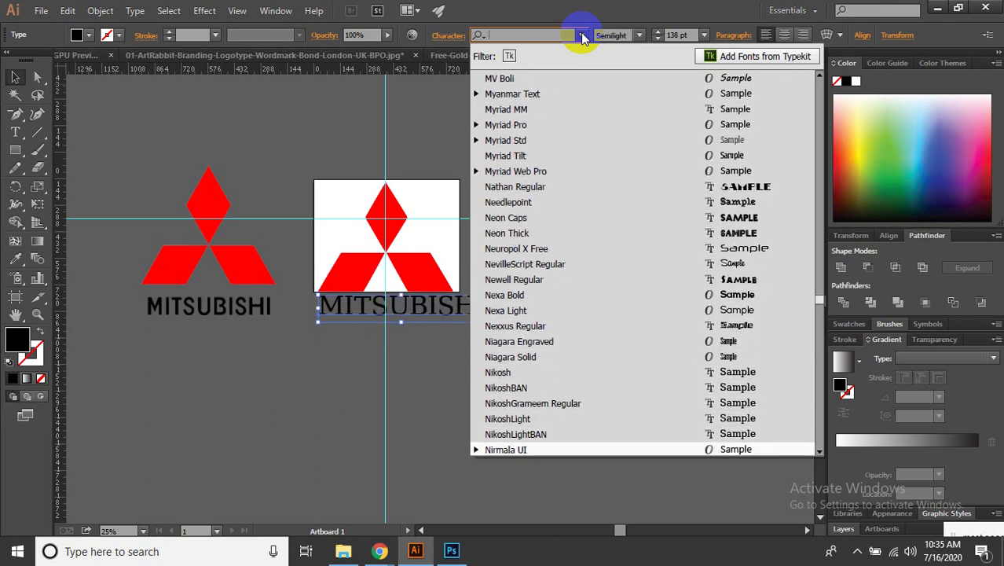
key(Down)
key(Down)
key(Down)
key(Down)
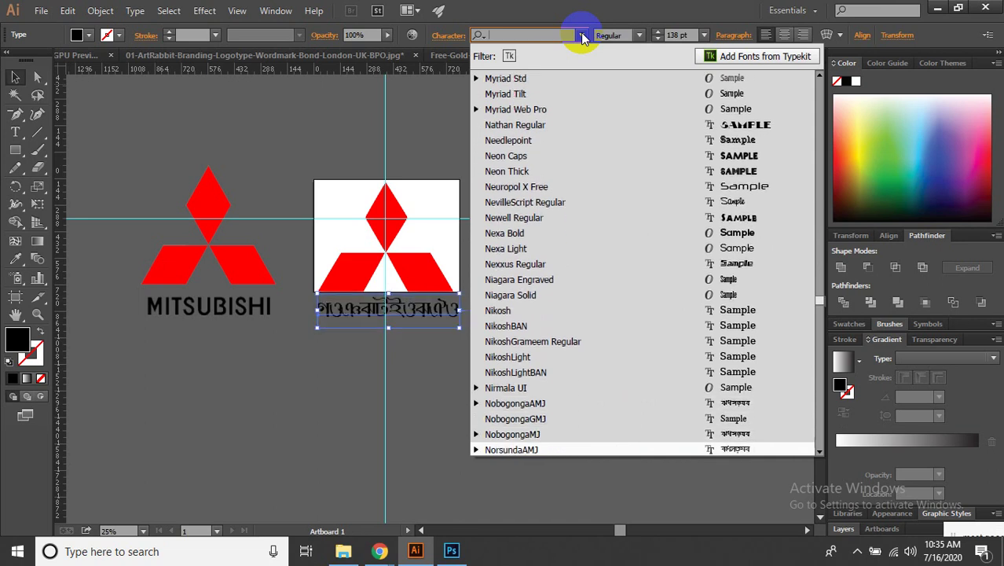
key(Down)
key(Down)
key(Down)
key(Down)
key(Down)
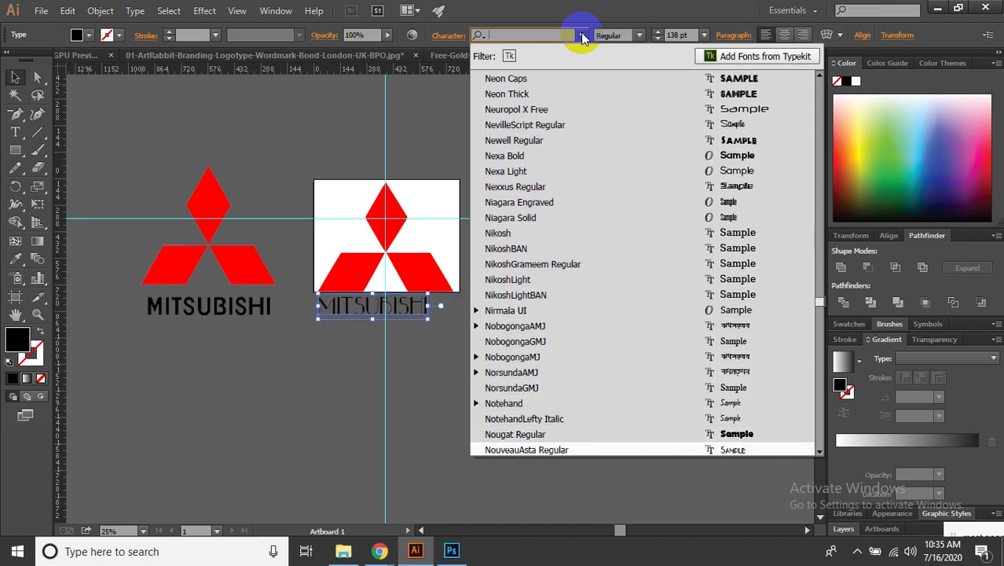
key(Down)
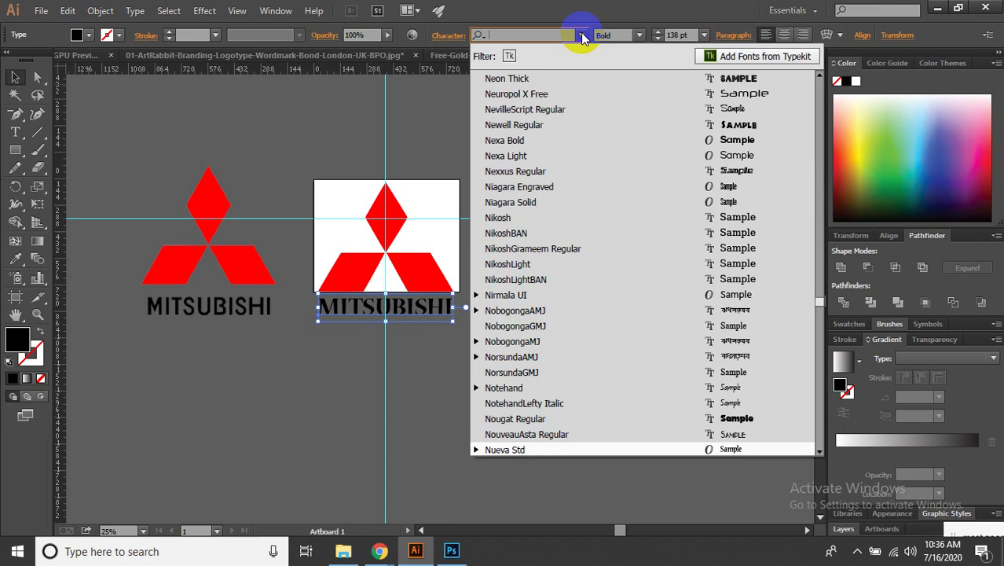
Keep previewing fonts on the wordmark, including the Octopus variants and Open Sans.
key(Down)
key(Down)
key(Down)
key(Up)
key(Down)
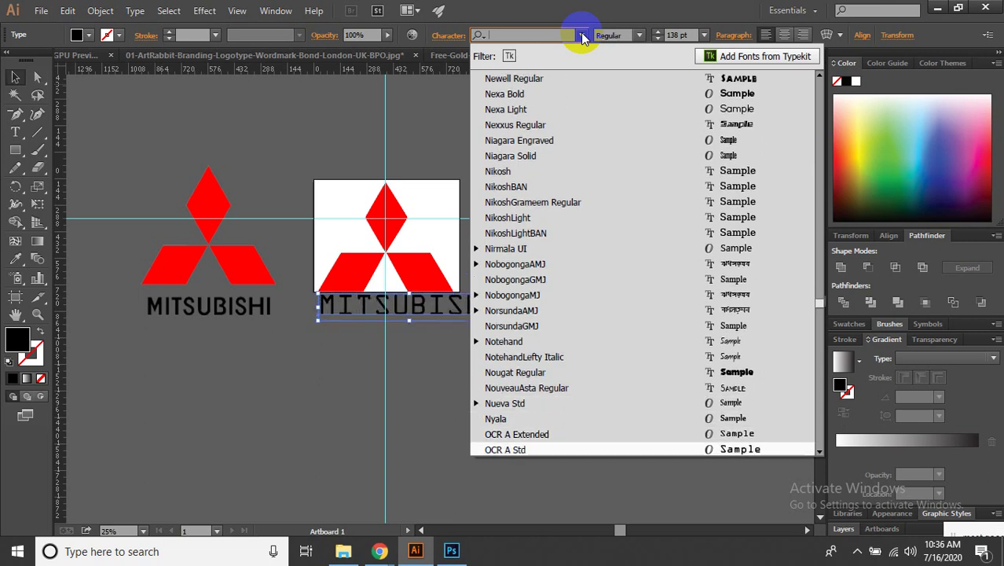
key(Down)
key(Down)
key(Down)
key(Down)
key(Down)
key(Down)
key(Down)
key(Down)
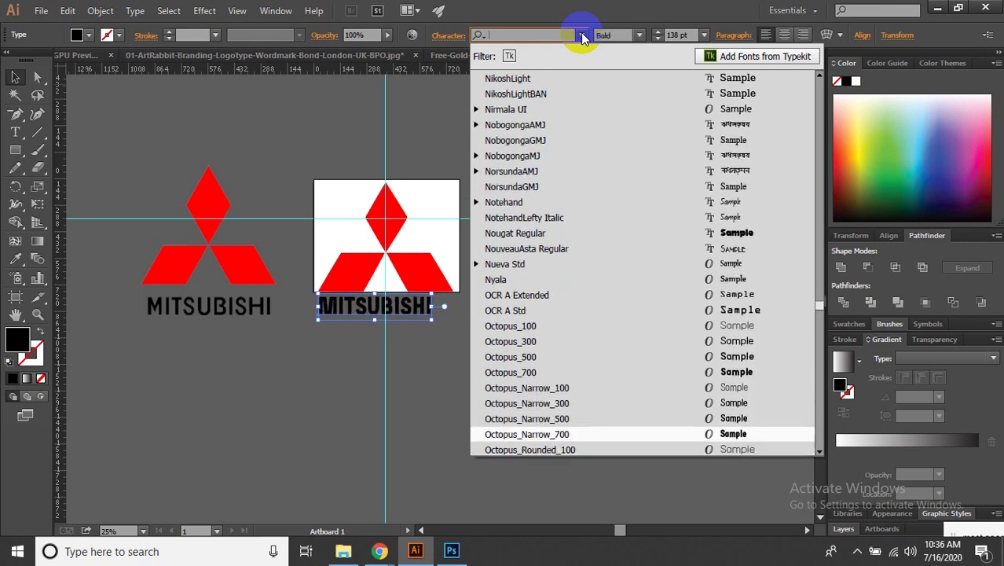
key(Down)
key(Down)
key(Down)
key(Down)
key(Down)
key(Down)
key(Down)
key(Down)
key(Down)
key(Down)
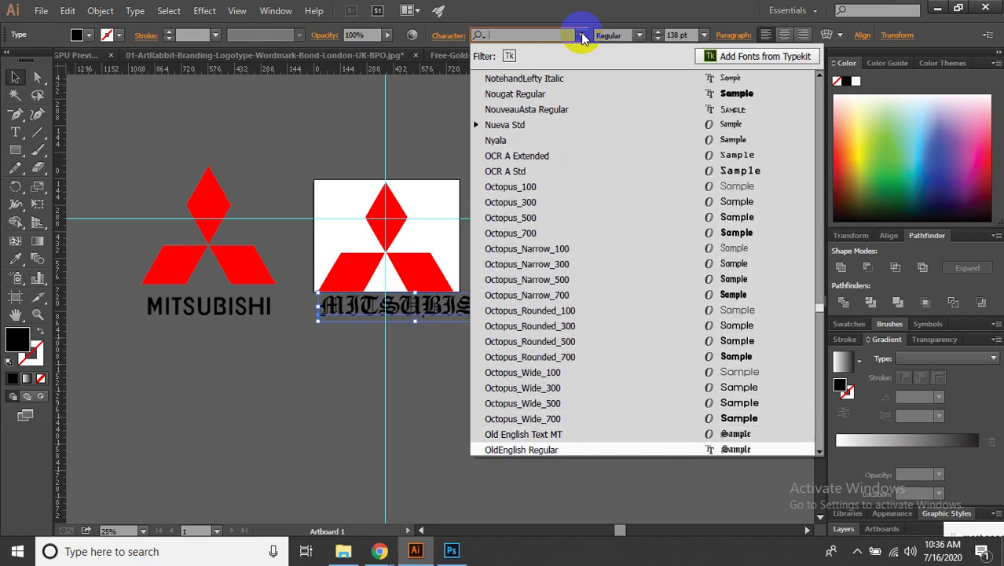
key(Down)
key(Down)
key(Down)
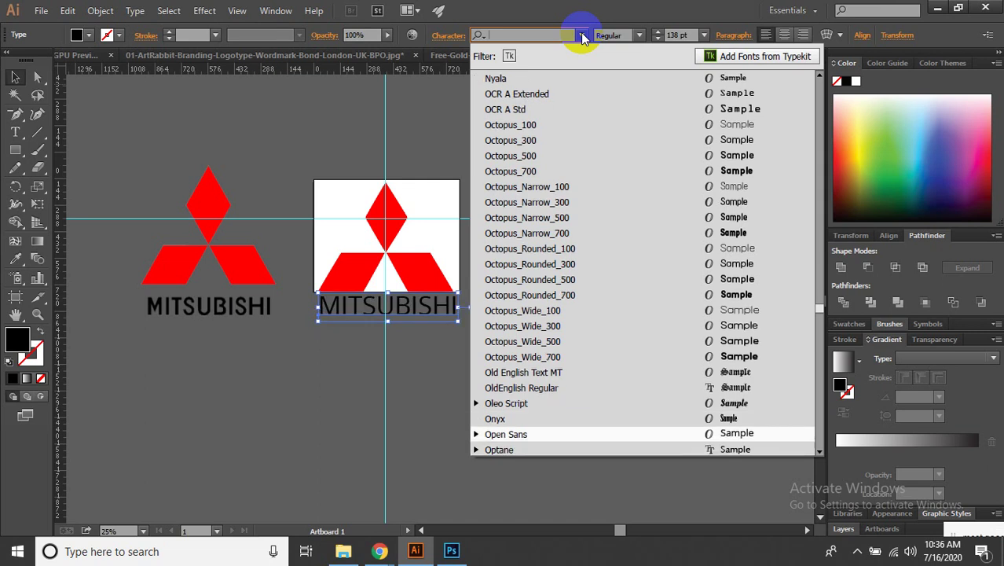
key(Down)
key(Down)
key(Down)
key(Down)
key(Down)
key(Down)
key(Down)
key(Down)
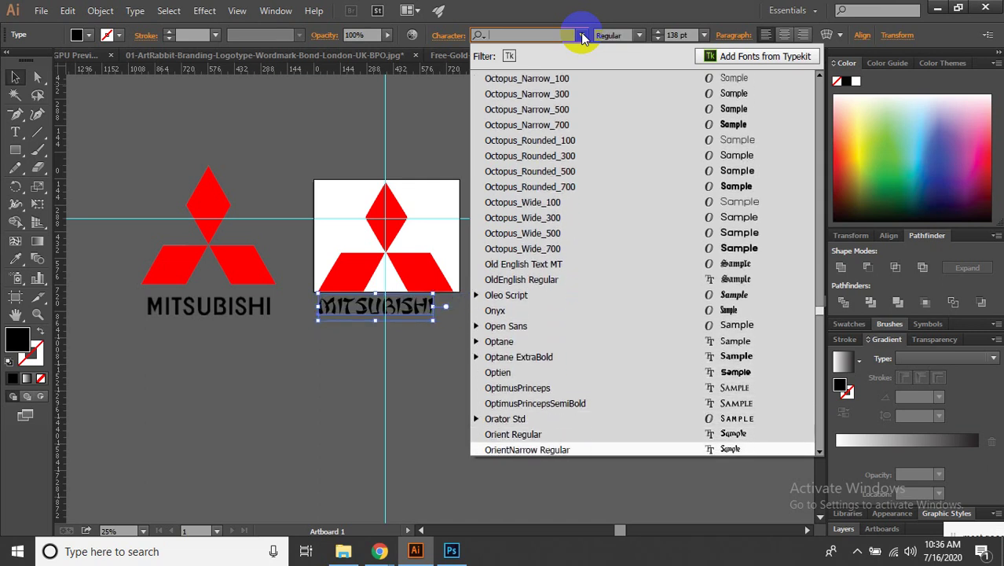
key(Down)
key(Down)
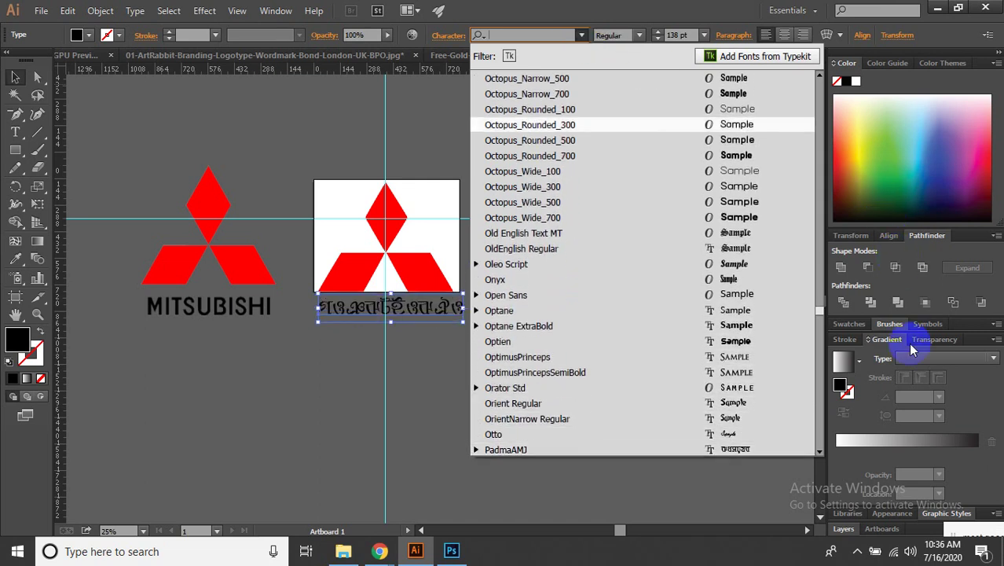